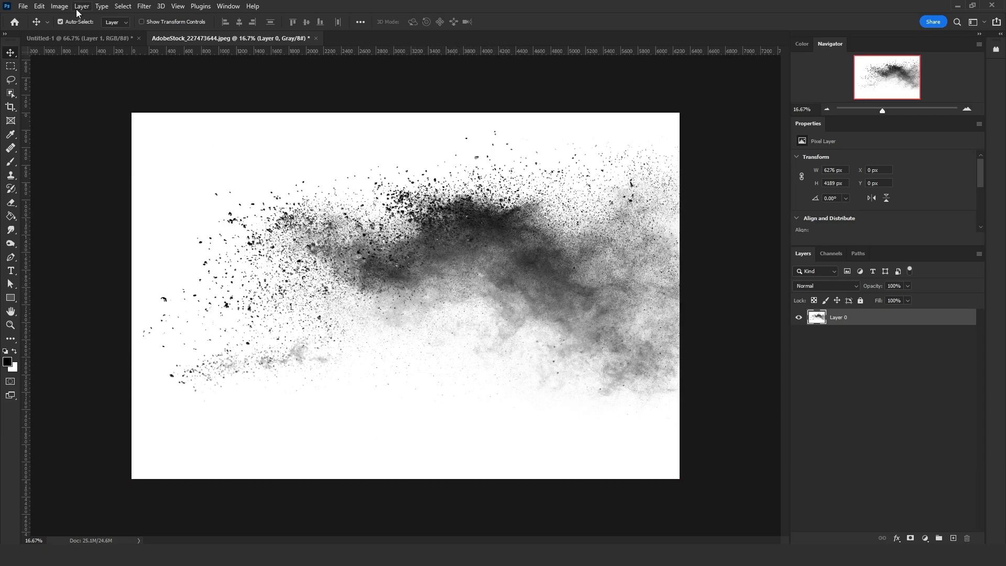
click(40, 6)
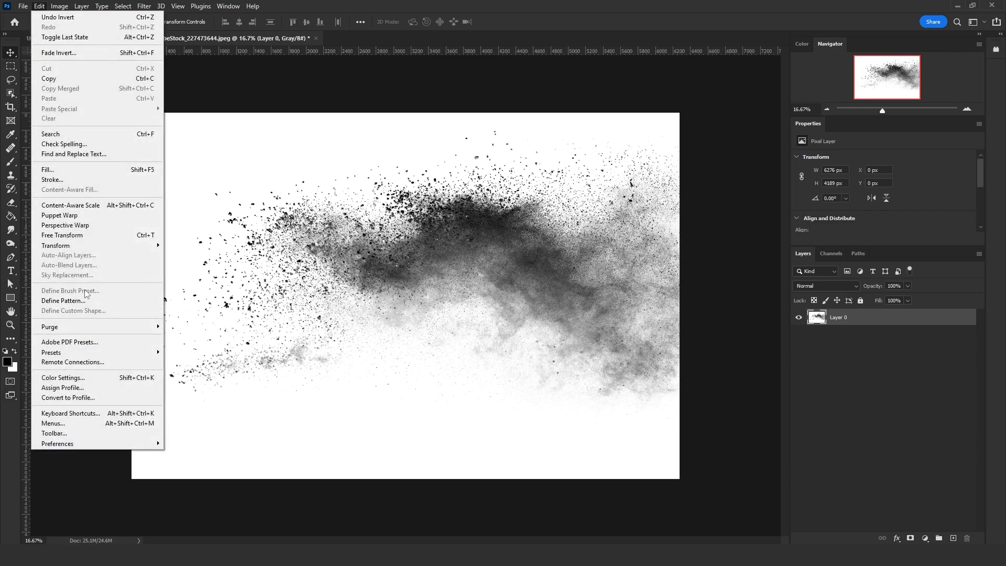
click(860, 331)
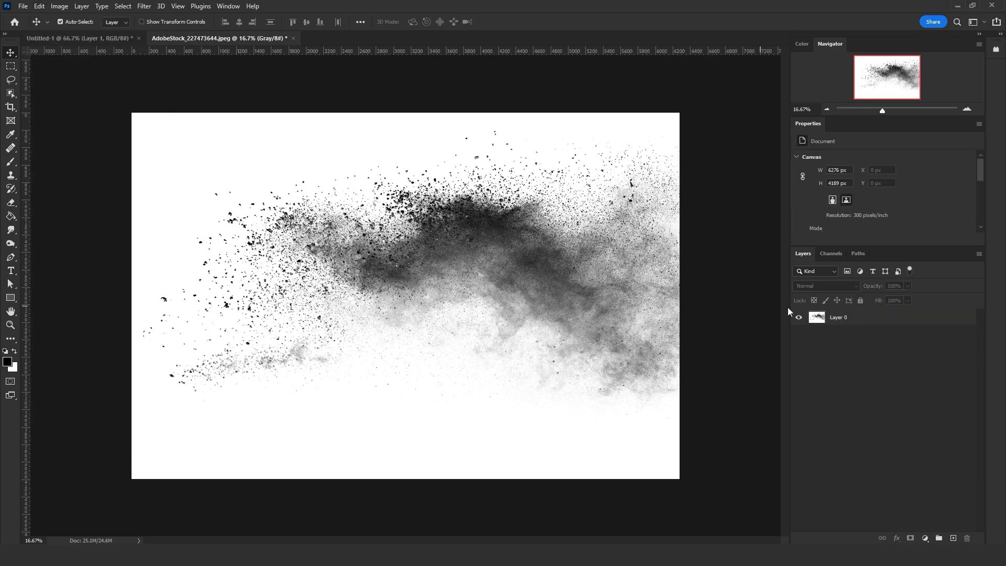
click(841, 320)
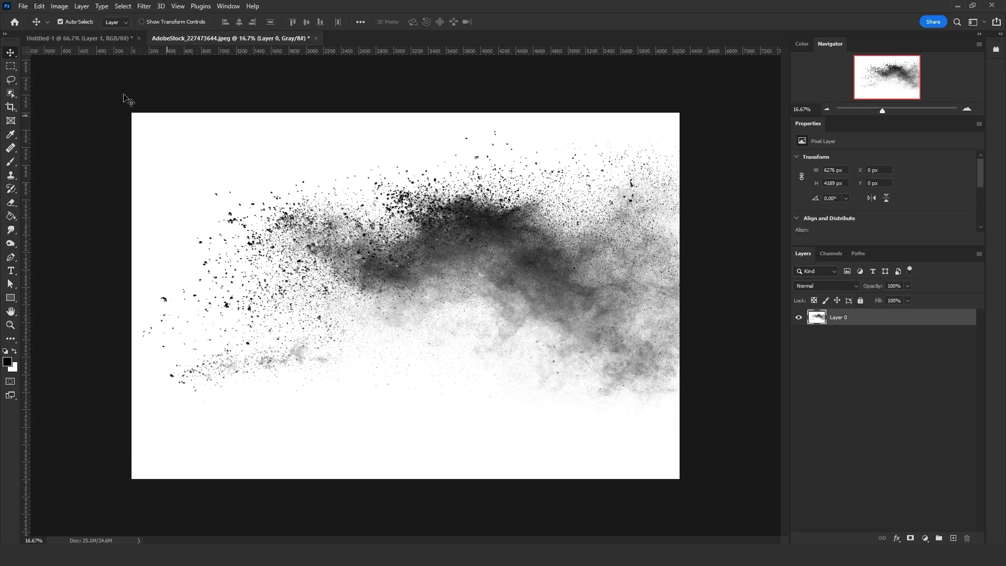
Downsize the particle image proportionally by dividing its 6276 px width by 1.7.
click(62, 10)
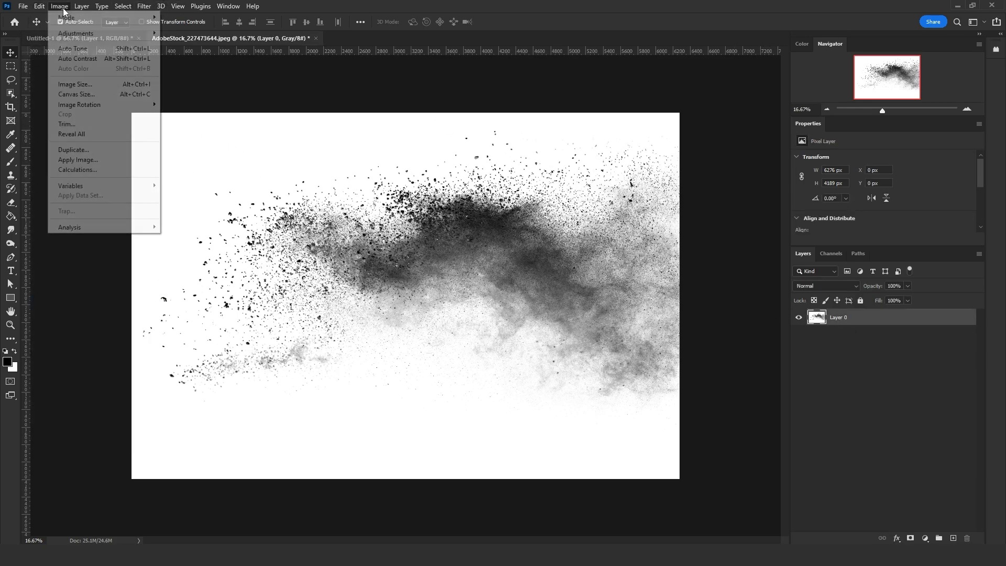
click(75, 84)
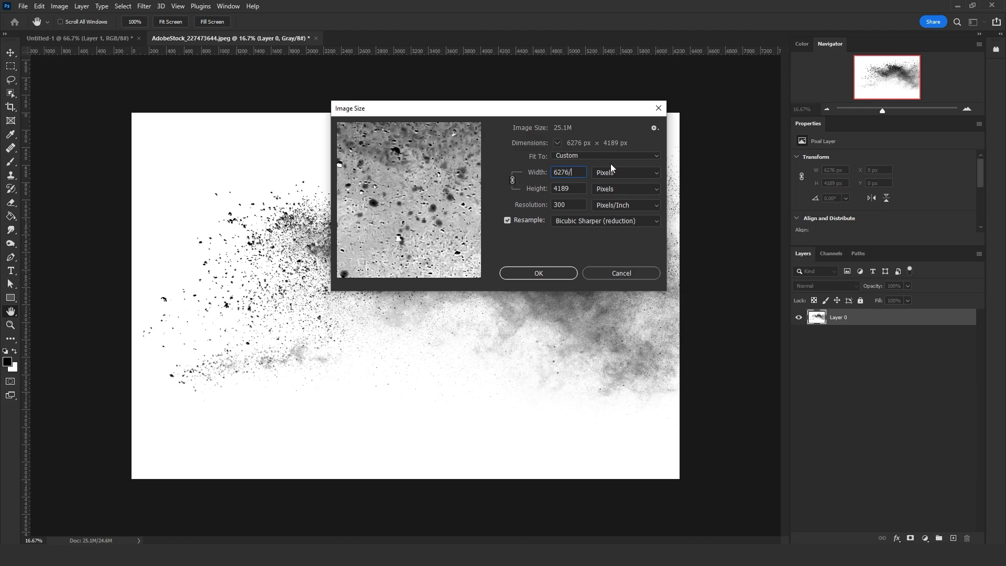
text(/1.7)
key(Tab)
key(Return)
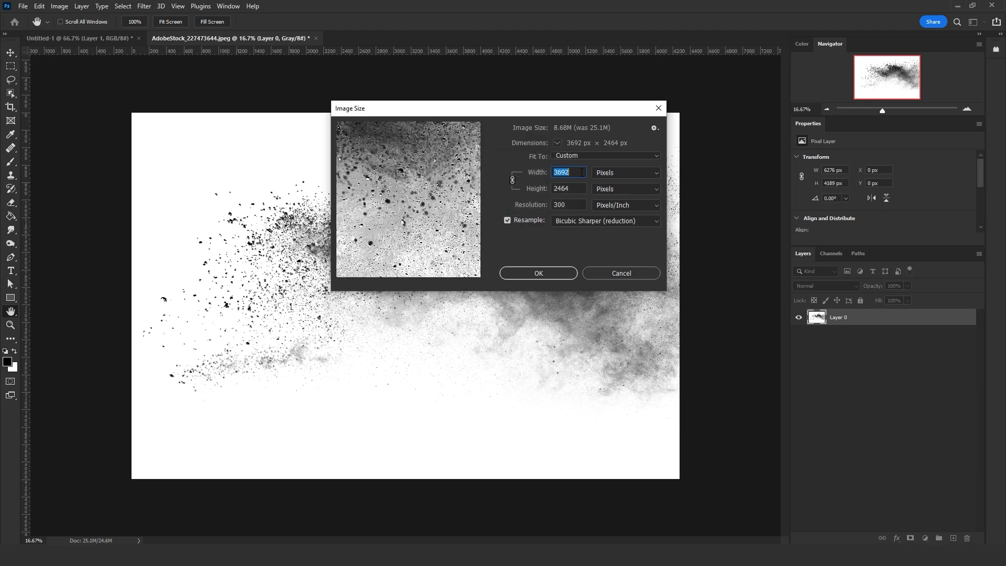
click(539, 273)
key(v)
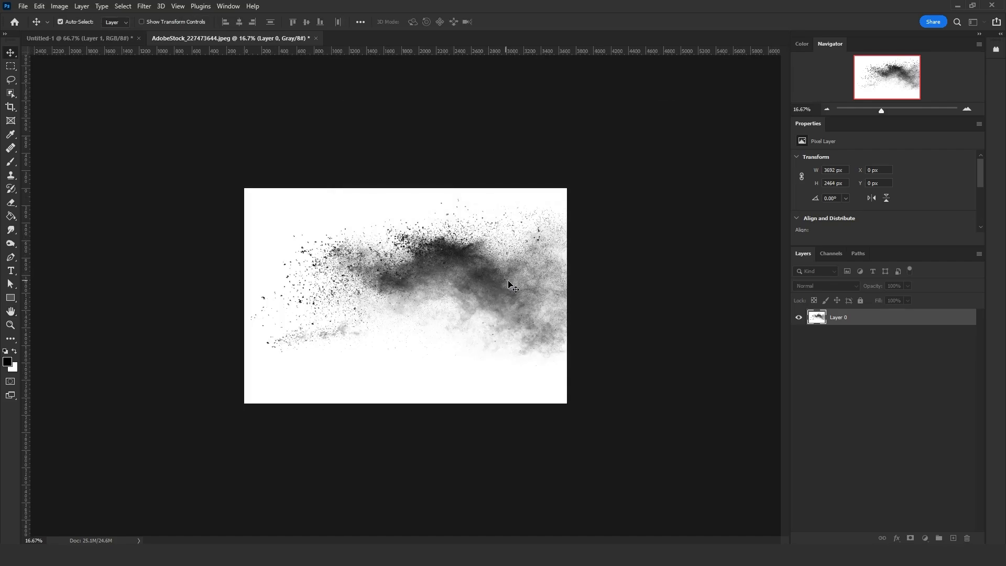
Define a brush preset from the resized particle image.
key(ctrl+0)
click(40, 6)
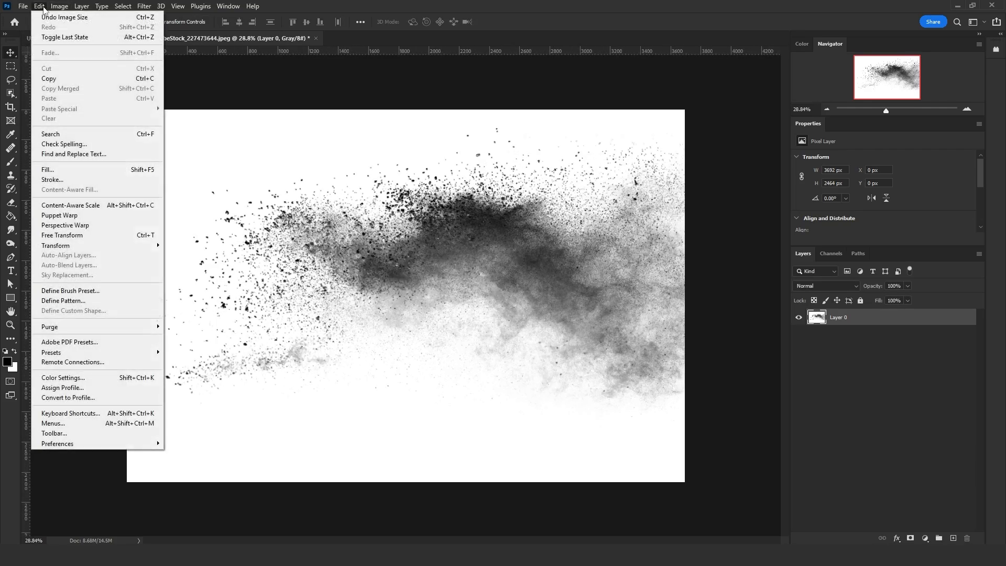
click(93, 290)
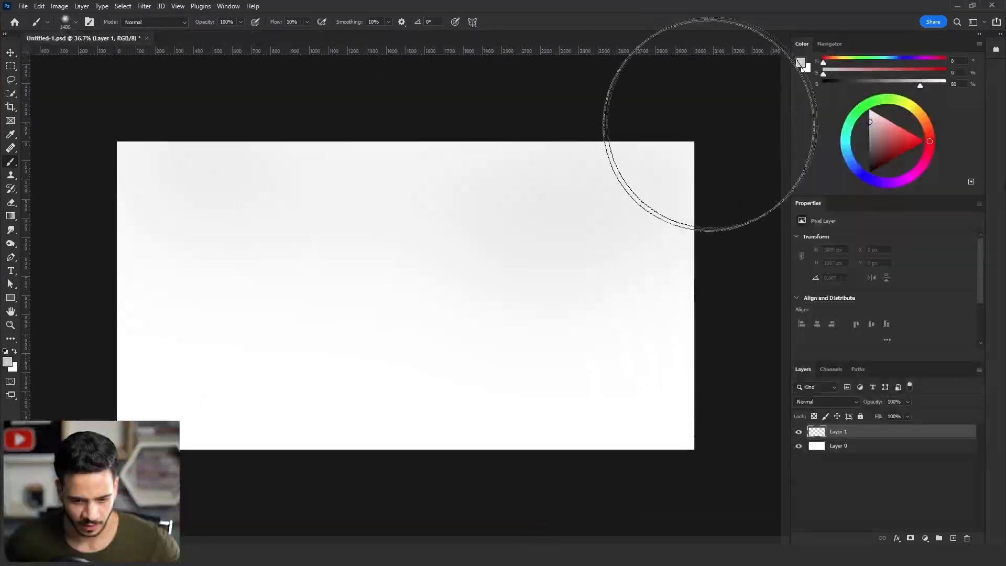
Paint soft grey shading over Layer 1 with an 80% brightness grey, darker grey along the edges, and an 87% brightness centre.
mouse_move(708, 125)
mouse_down()
mouse_move(640, 322)
mouse_move(680, 382)
mouse_move(734, 168)
mouse_up()
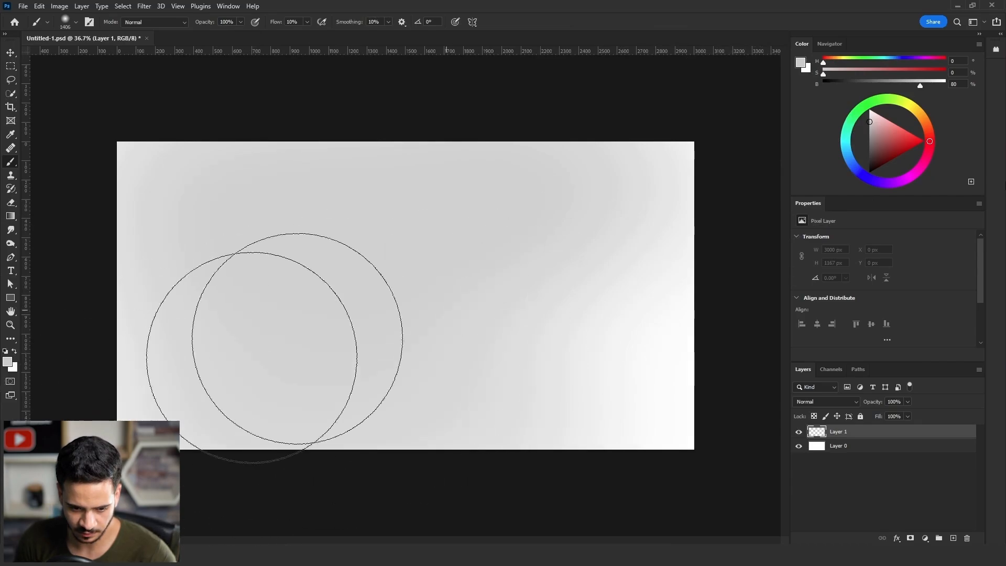
drag(920, 84, 902, 87)
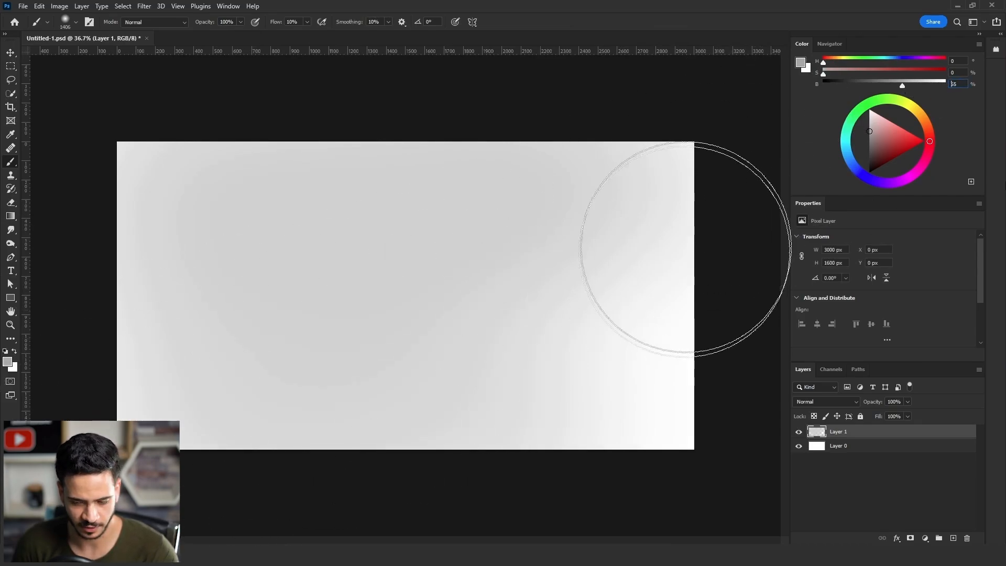
mouse_move(685, 247)
mouse_down()
mouse_move(658, 298)
mouse_move(397, 488)
mouse_move(377, 461)
mouse_up()
mouse_move(108, 186)
mouse_down()
mouse_move(262, 102)
mouse_move(271, 86)
mouse_move(134, 314)
mouse_up()
drag(902, 85, 930, 88)
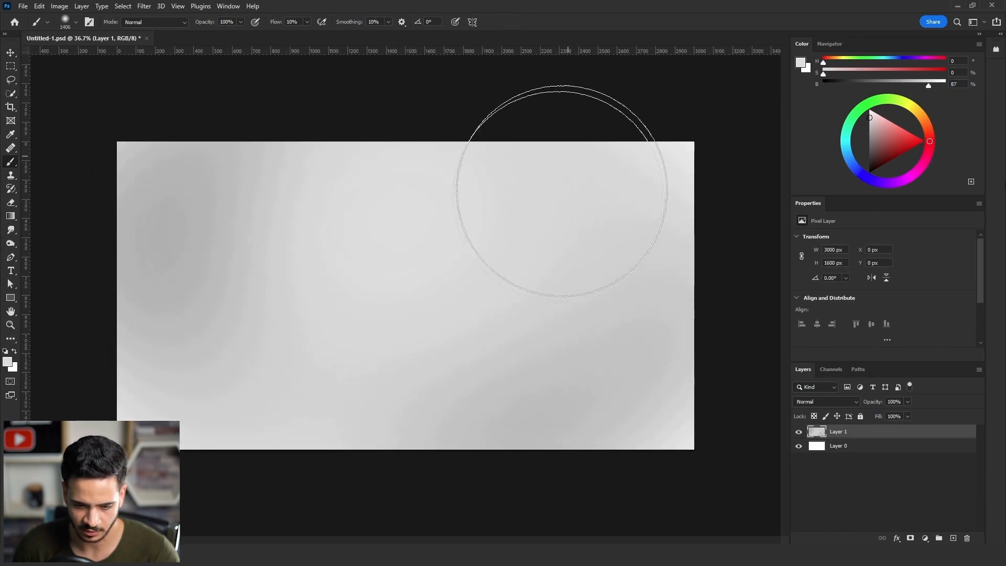
Shade the lower part of Layer 1 as ground with a 52% brightness grey and a darker 25% brightness grey.
click(886, 82)
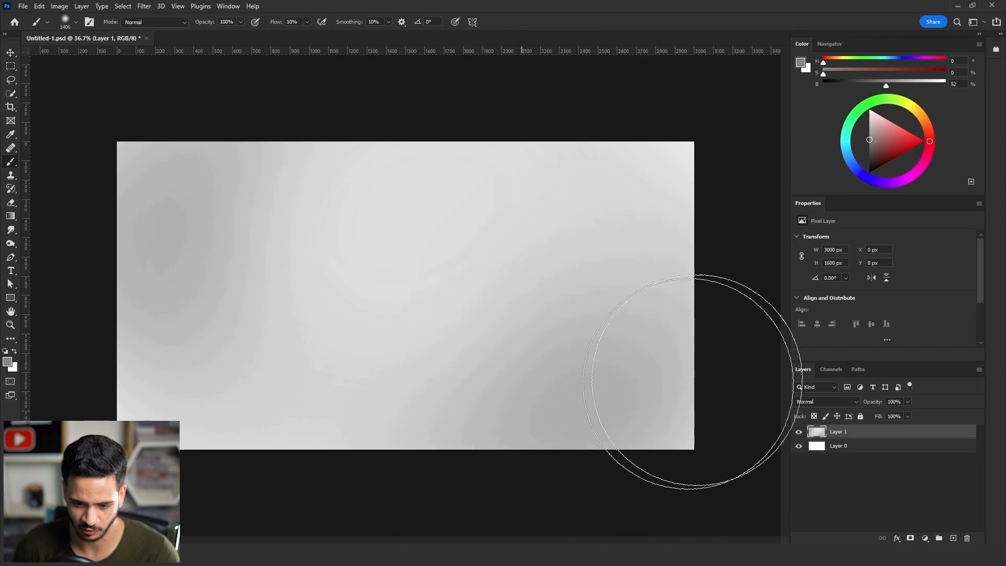
mouse_move(665, 375)
mouse_down()
mouse_move(274, 426)
mouse_move(79, 387)
mouse_up()
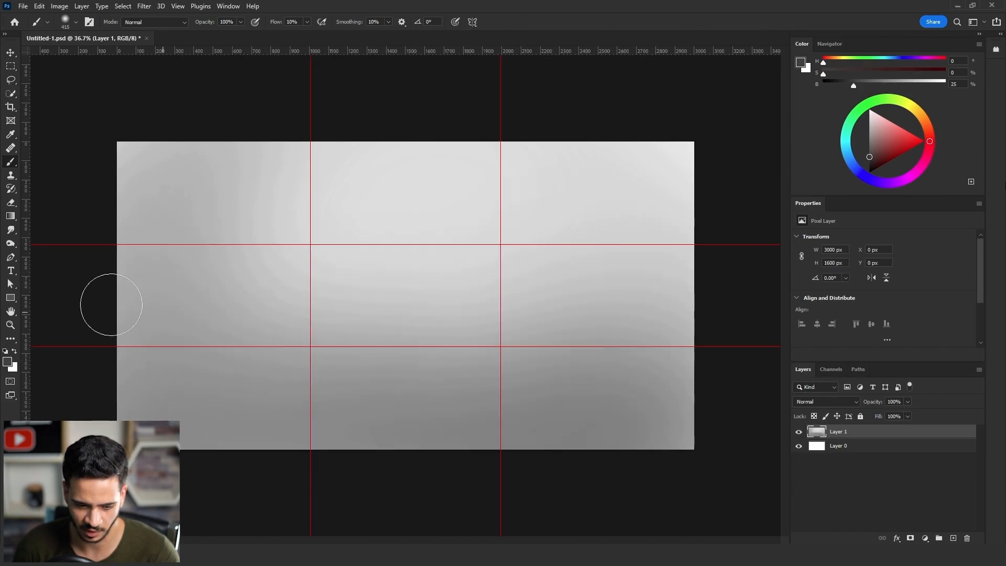
mouse_move(111, 305)
mouse_down()
mouse_move(168, 347)
mouse_move(172, 386)
mouse_move(123, 395)
mouse_move(676, 397)
mouse_up()
mouse_move(421, 398)
mouse_down()
mouse_move(820, 403)
mouse_move(646, 420)
mouse_move(490, 366)
mouse_move(566, 372)
mouse_move(395, 427)
mouse_move(213, 353)
mouse_move(196, 462)
mouse_up()
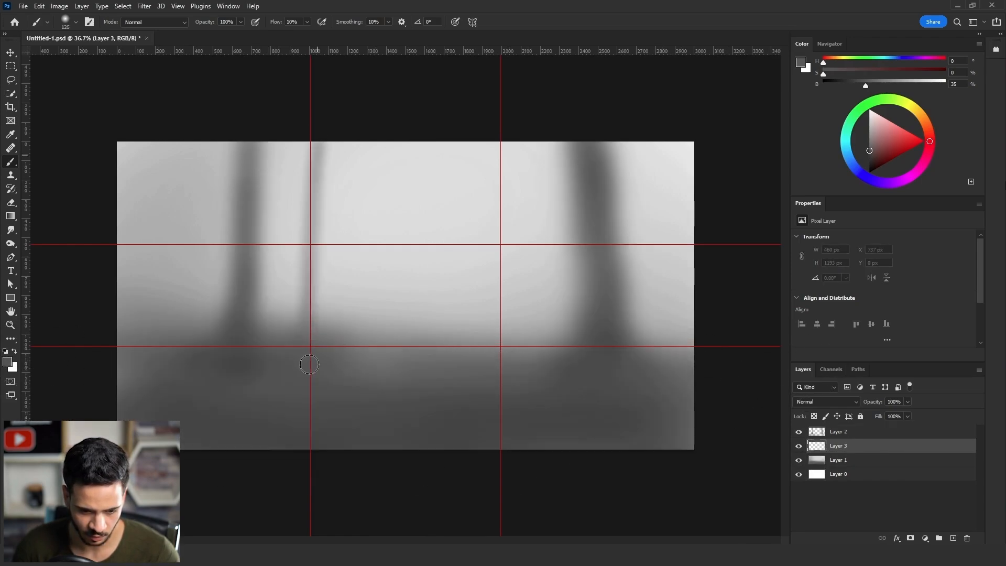
Paint a thin trunk along the left vertical guide in 35% brightness grey and a wider leaning trunk near the canvas's left edge.
drag(309, 365, 307, 356)
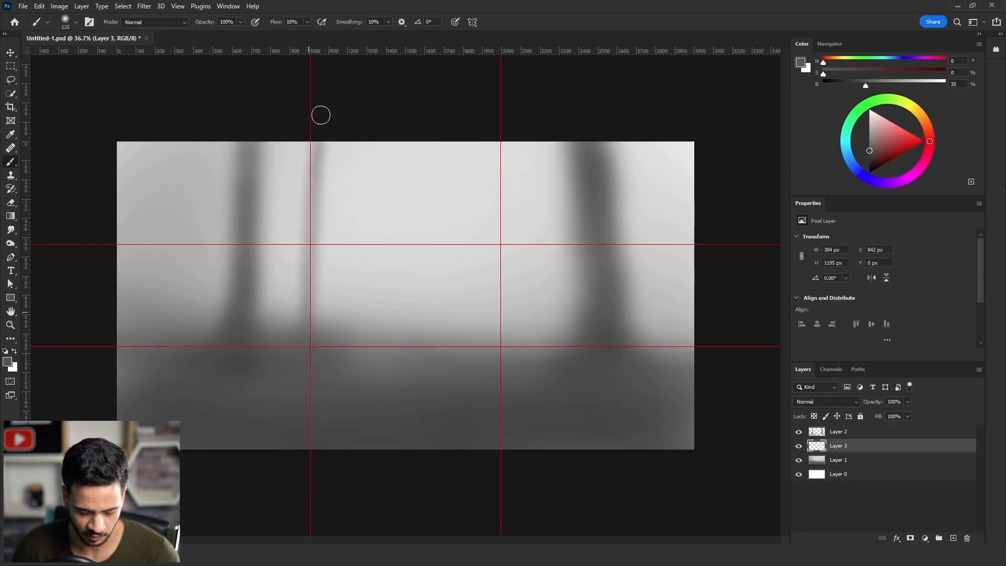
drag(320, 115, 308, 351)
alt+right_click(275, 285)
mouse_move(119, 320)
mouse_down()
mouse_move(166, 104)
mouse_move(120, 346)
mouse_move(167, 108)
mouse_move(137, 292)
mouse_move(144, 131)
mouse_up()
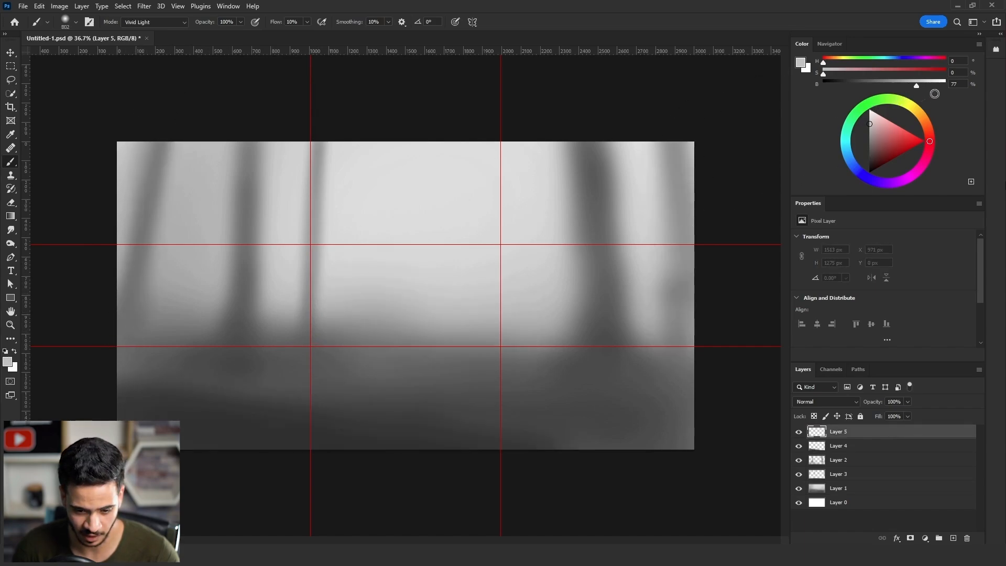
Paint a soft glow over the centre of the scene on Layer 5 with a 92% brightness grey.
click(934, 85)
alt+right_click(453, 224)
mouse_move(474, 192)
mouse_down()
mouse_move(463, 244)
mouse_move(382, 191)
mouse_move(472, 348)
mouse_move(516, 360)
mouse_move(519, 327)
mouse_up()
key(ctrl+z)
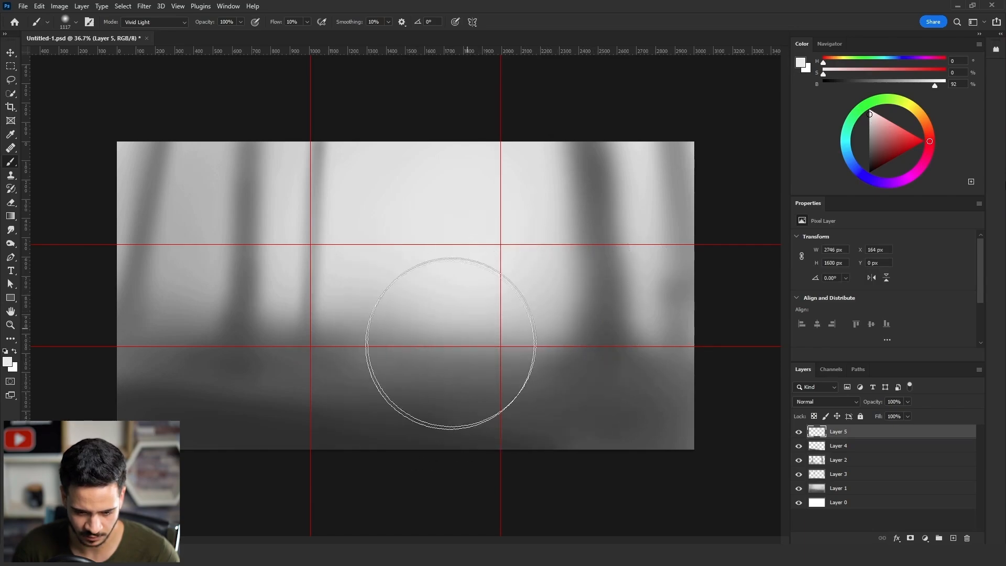
Try a thin light horizontal streak across the ground on Layer 5 and undo it.
alt+right_click(490, 392)
drag(349, 380, 460, 382)
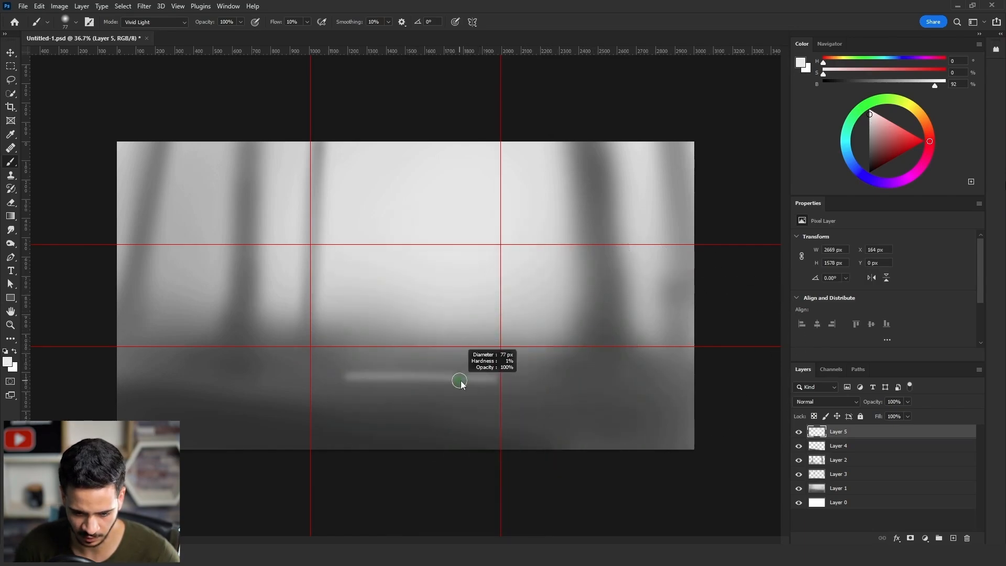
key(ctrl+z)
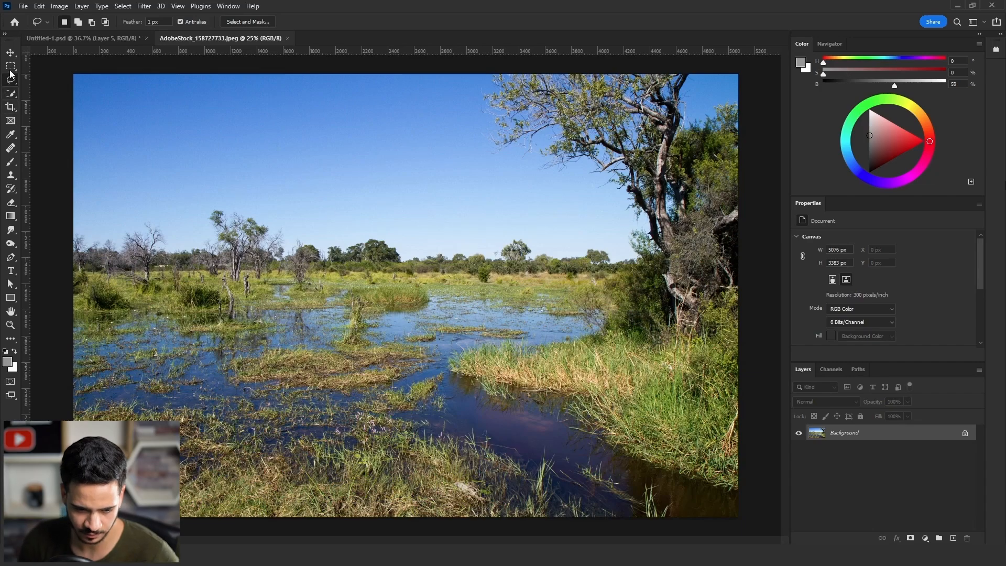
Cut a rectangular area of the watery marsh from the landscape photo and paste it into Untitled-1.psd.
key(m)
mouse_move(74, 298)
mouse_down()
mouse_move(387, 408)
mouse_move(679, 457)
mouse_move(585, 451)
mouse_up()
key(ctrl+x)
click(78, 39)
key(ctrl+v)
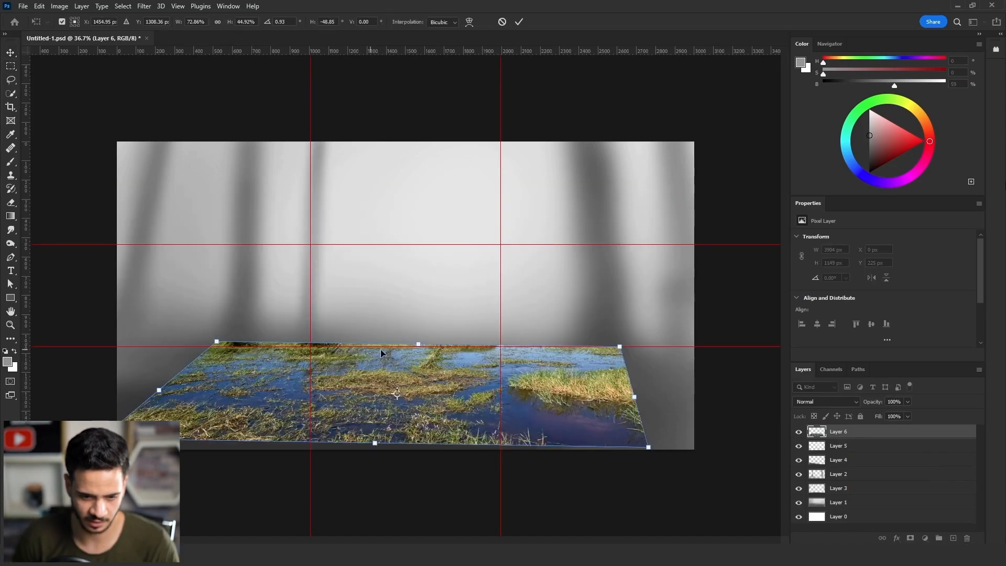
Apply the perspective transform that lays the marsh over the ground, and erase its hard edges with a soft eraser.
key(Return)
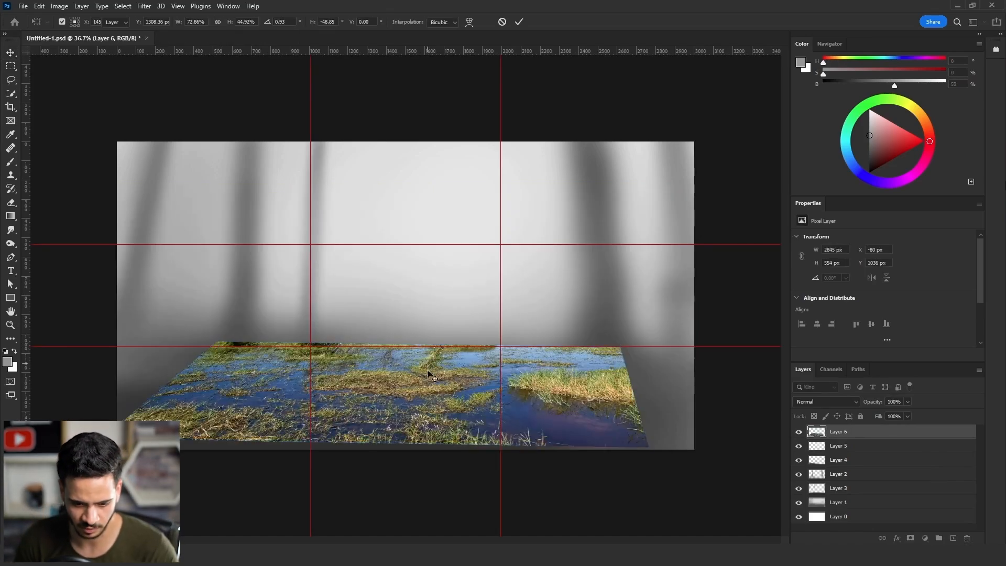
key(e)
mouse_move(466, 466)
mouse_down()
mouse_move(273, 462)
mouse_move(123, 436)
mouse_move(144, 437)
mouse_move(227, 353)
mouse_move(176, 345)
mouse_move(198, 334)
mouse_move(523, 309)
mouse_move(363, 321)
mouse_move(205, 353)
mouse_move(610, 321)
mouse_move(589, 393)
mouse_move(637, 418)
mouse_move(583, 348)
mouse_up()
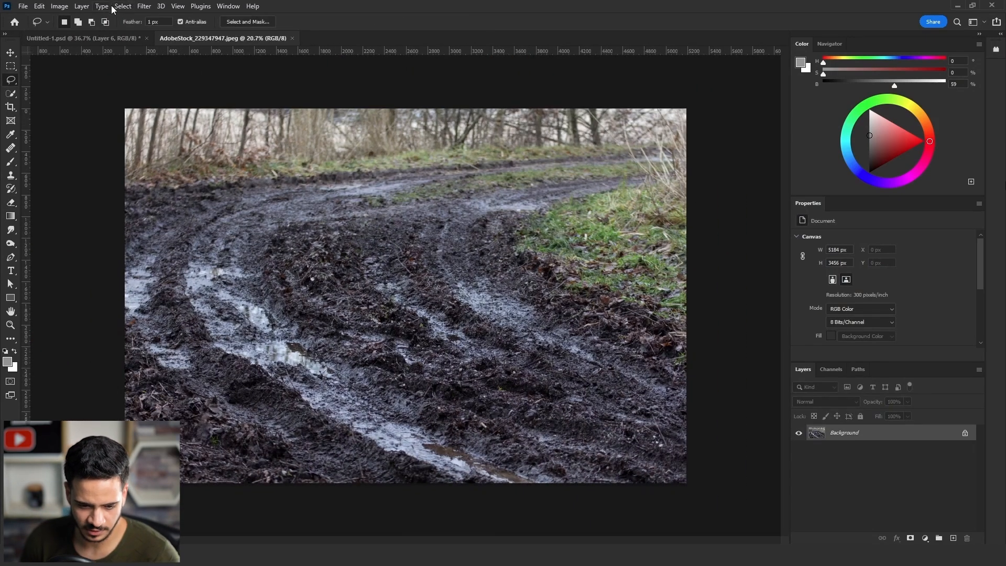
Select the dark mud of the dirt road photo with Color Range at fuzziness 53 and turn the selection into a layer mask.
click(119, 7)
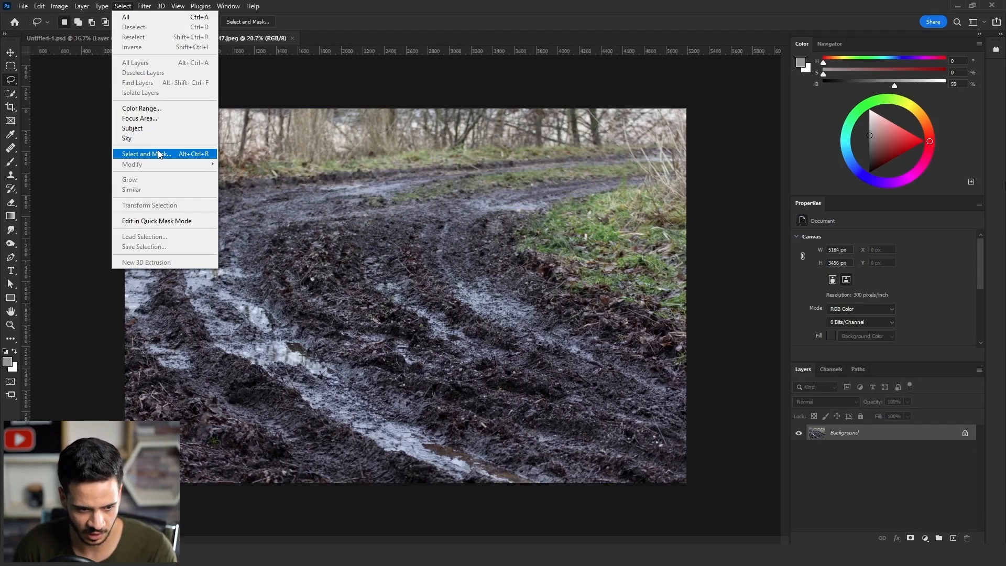
click(147, 108)
click(402, 316)
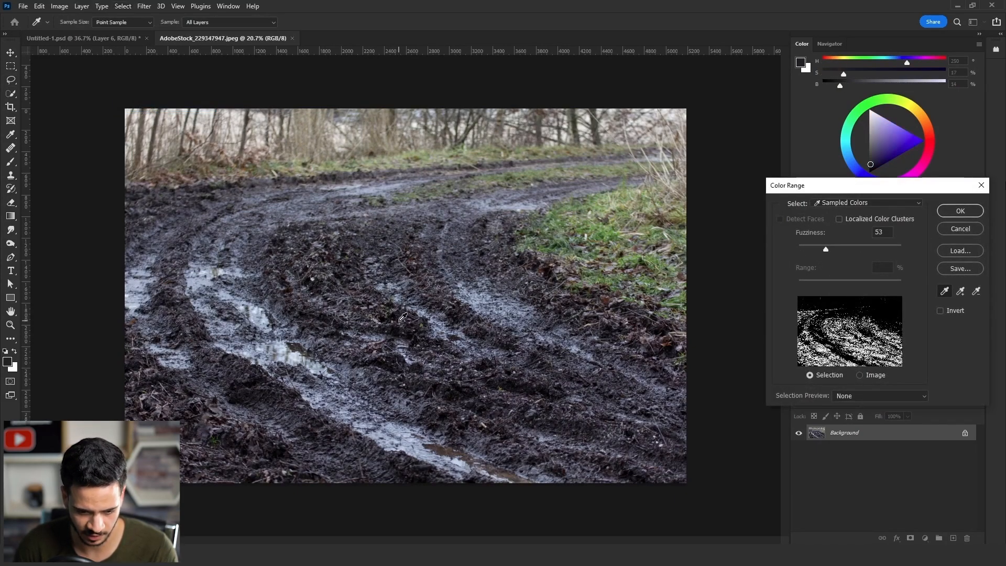
drag(399, 321, 492, 322)
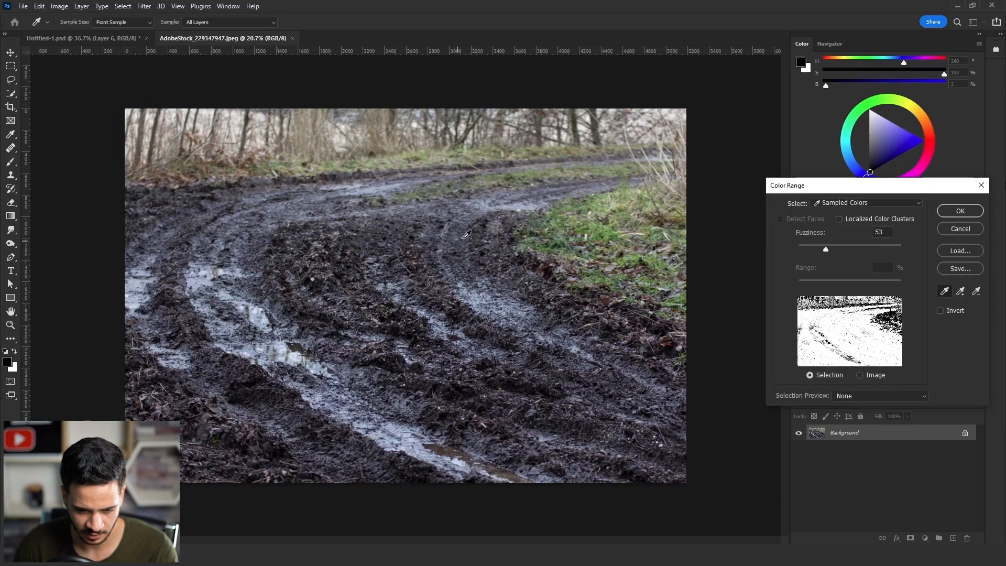
click(608, 228)
click(607, 228)
shift+click(414, 329)
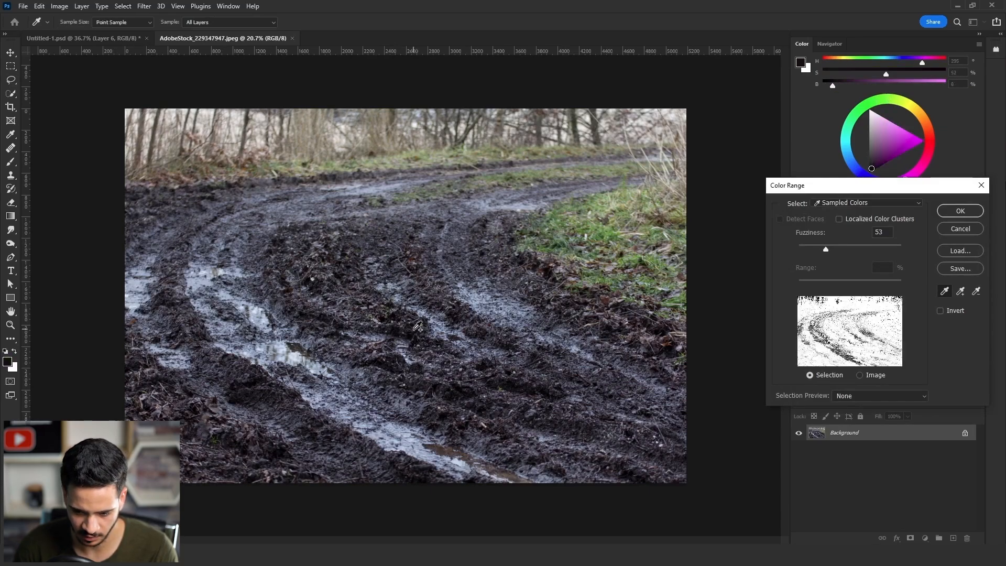
click(412, 325)
shift+click(411, 321)
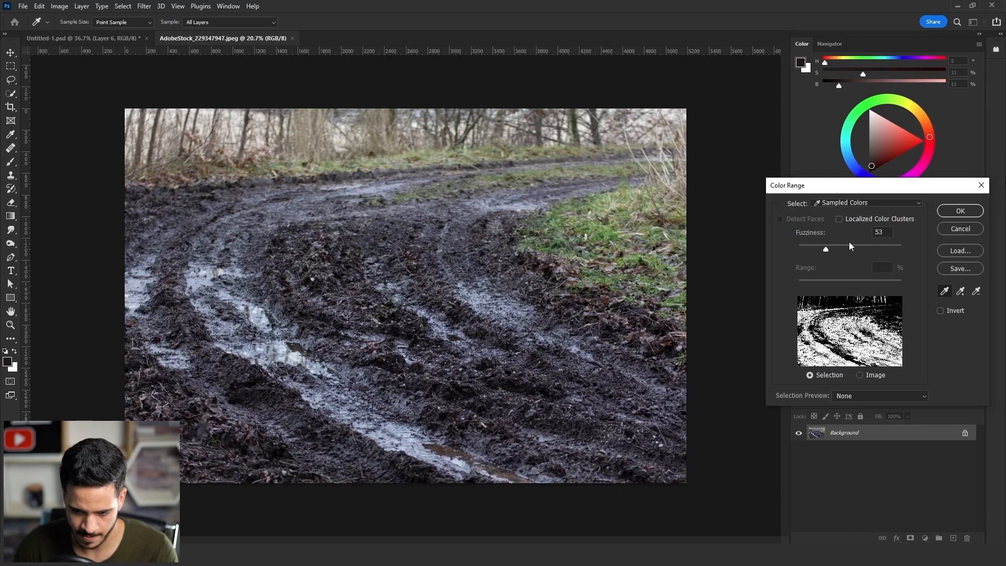
click(959, 210)
click(910, 538)
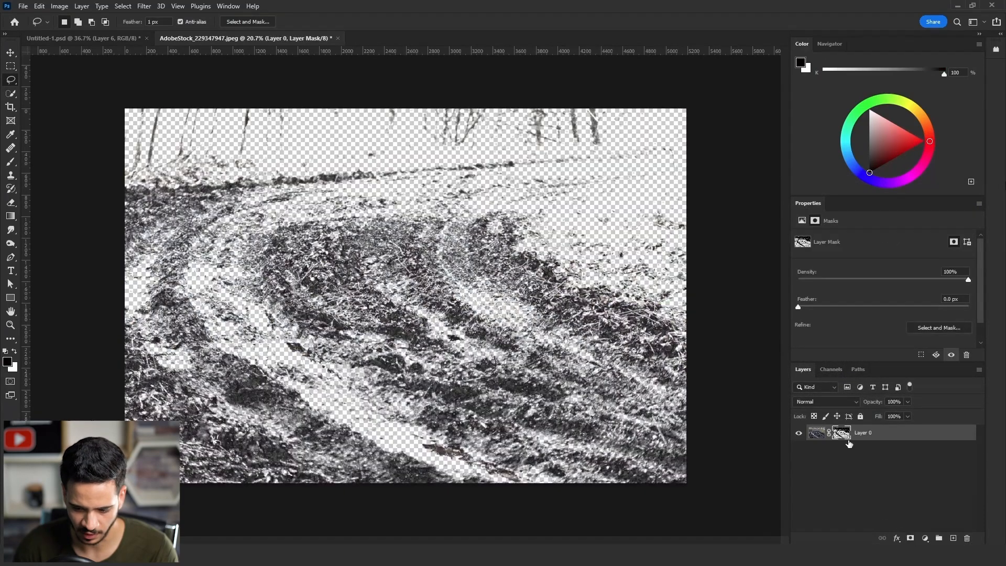
Raise the mud mask's contrast with Levels by bringing the black and white input points inward.
key(ctrl+l)
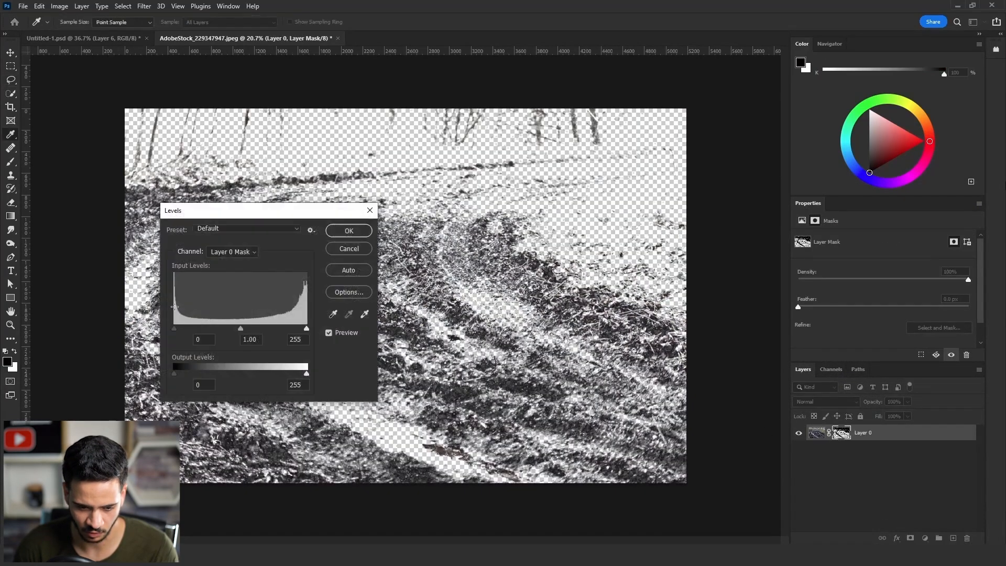
drag(178, 330, 244, 329)
drag(306, 329, 270, 329)
click(345, 231)
Soften the mud mask with a Gaussian Blur of 4.8 pixels radius.
click(144, 6)
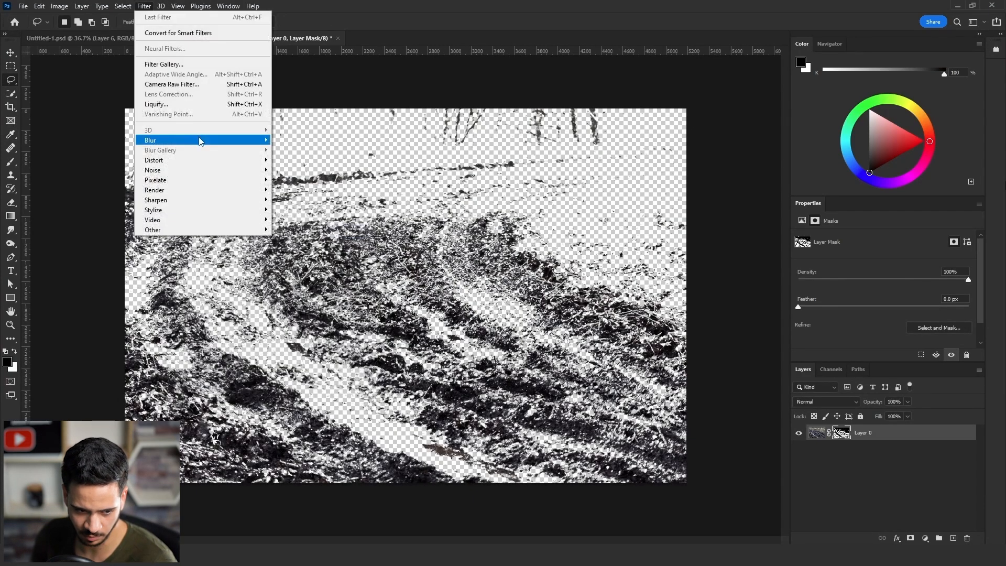
mouse_move(261, 140)
click(297, 180)
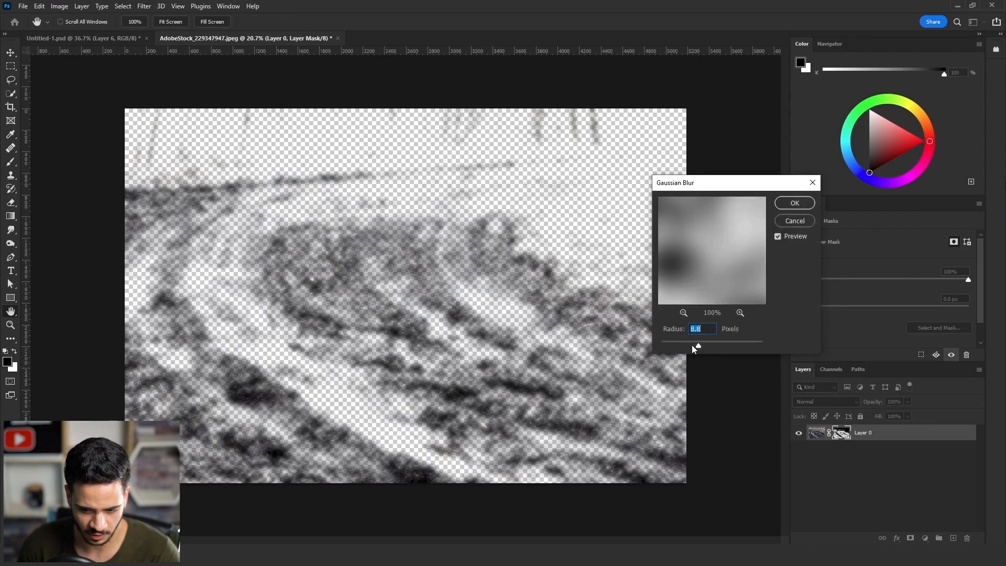
drag(692, 346, 688, 346)
click(792, 201)
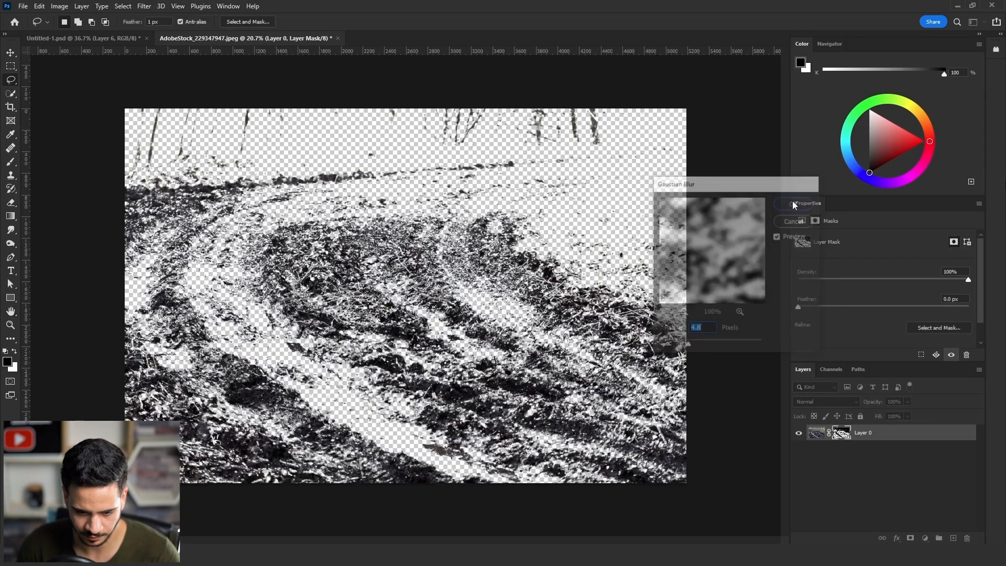
Raise the mud mask's contrast with Levels inputs of 40 and 178, and refine its edge with a 30 px radius in Select and Mask.
key(ctrl+l)
drag(307, 328, 268, 329)
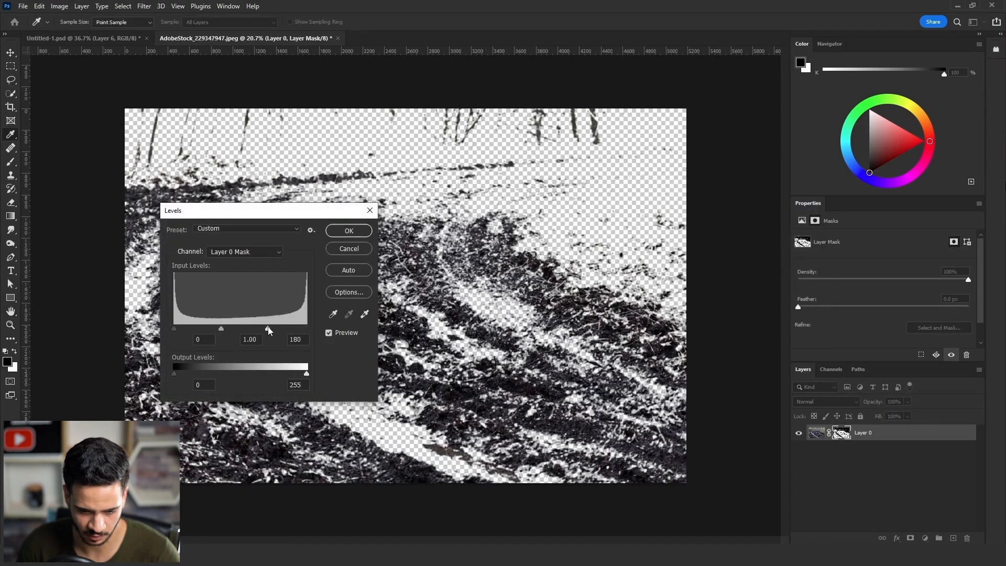
drag(187, 328, 196, 328)
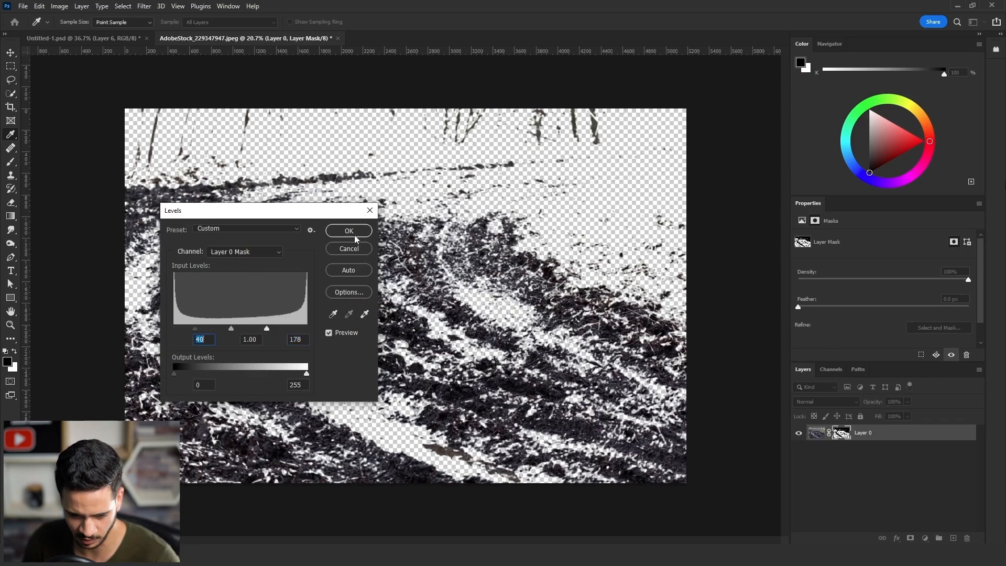
click(354, 234)
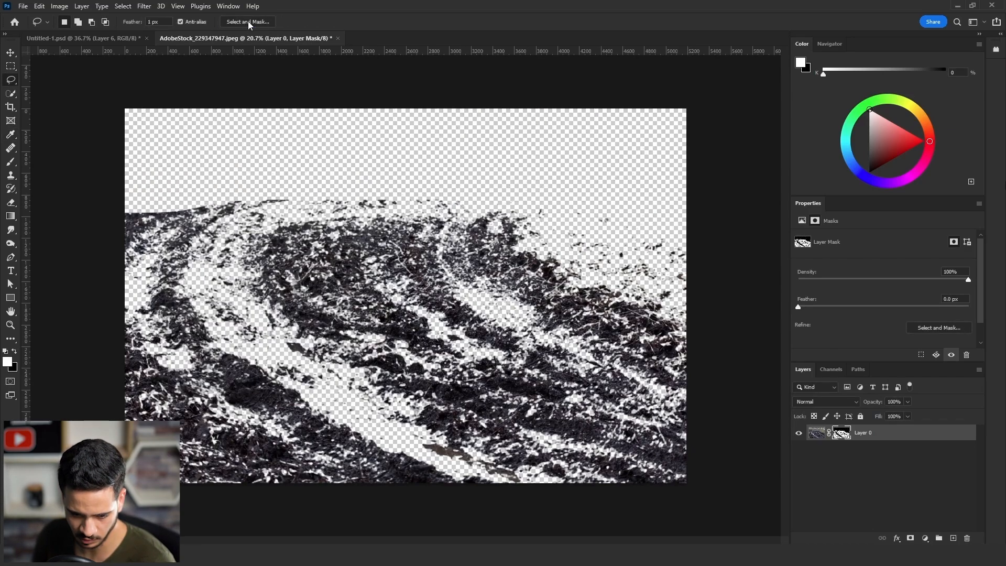
click(248, 22)
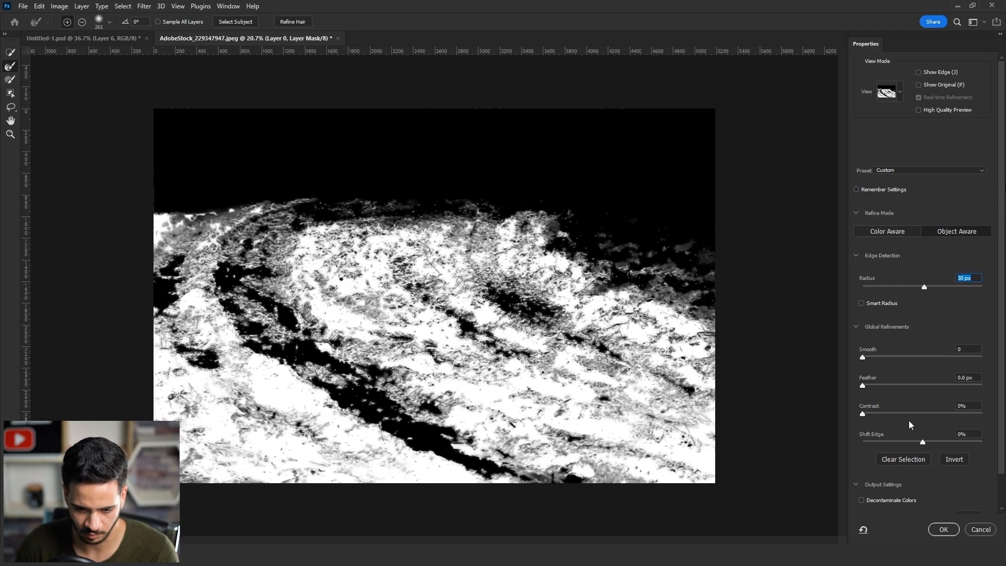
click(943, 529)
Adjust the midtones of the refined mud mask with Levels and apply the mask to the layer.
key(ctrl+l)
drag(240, 328, 267, 331)
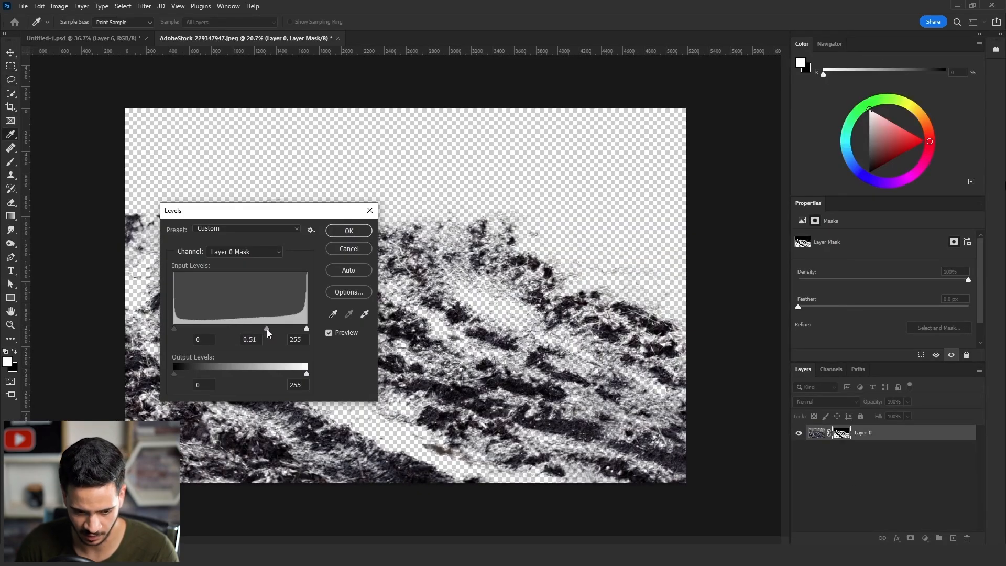
drag(267, 329, 236, 329)
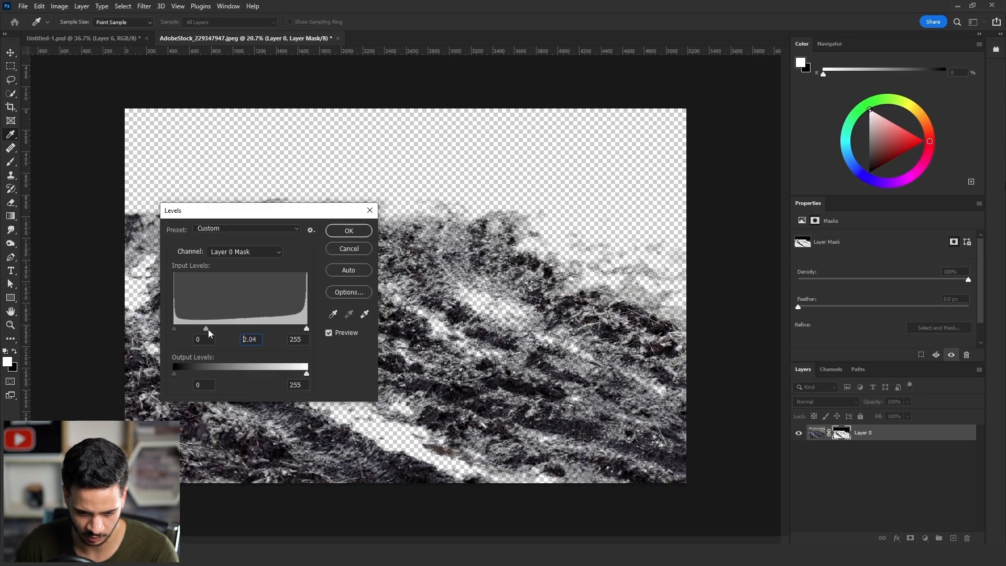
click(360, 234)
right_click(841, 432)
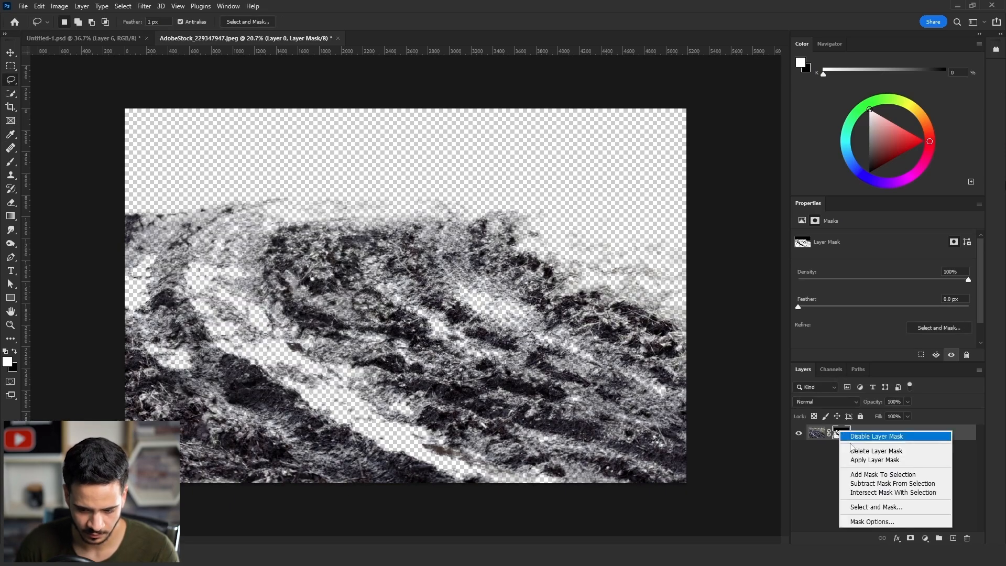
click(871, 460)
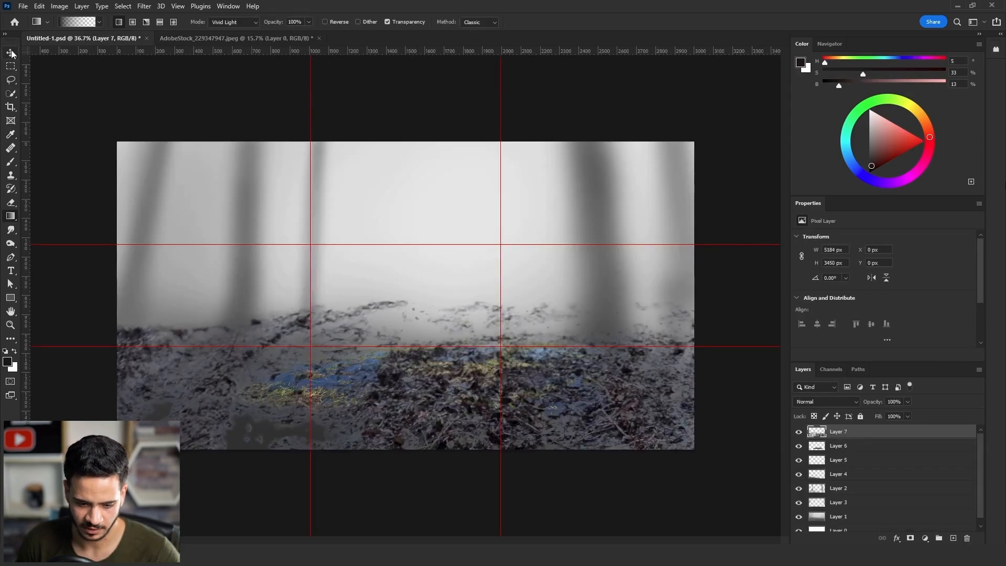
Start a free transform on the mud texture pasted as Layer 7 in Untitled-1.psd.
click(11, 53)
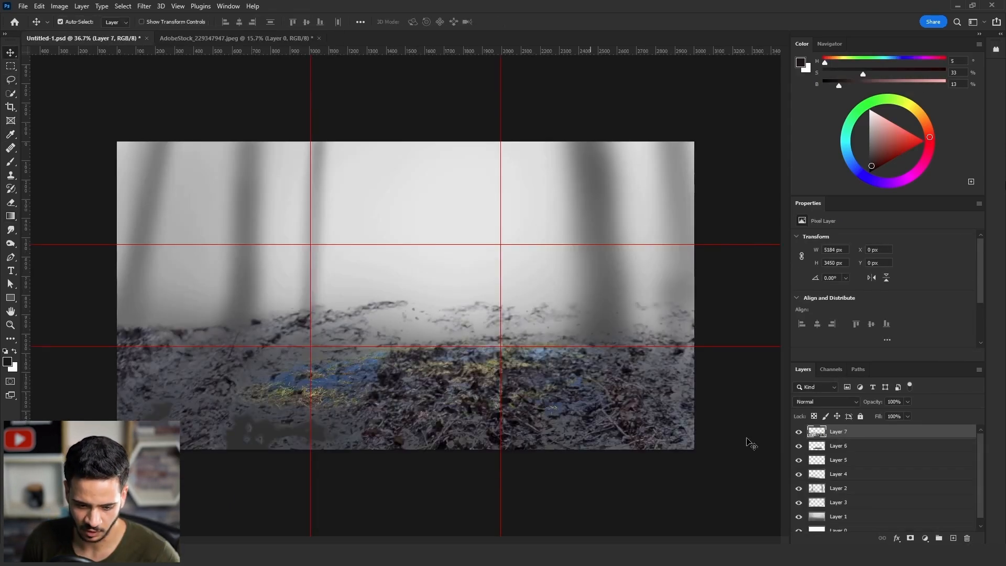
right_click(866, 435)
click(378, 289)
key(ctrl+t)
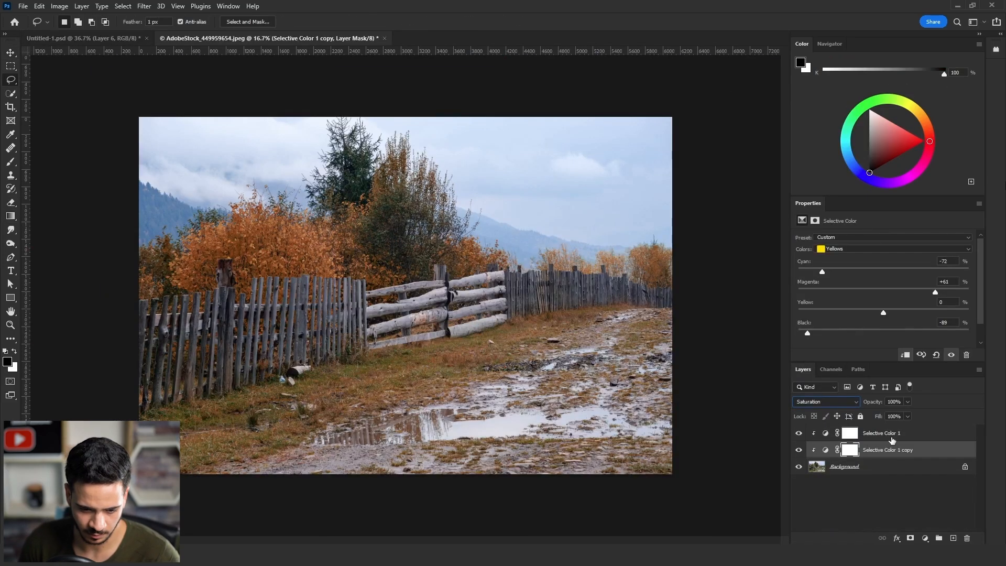
Undo the Selective Color adjustment layers on the photo of the fence and puddled road.
key(ctrl+z)
key(ctrl+z)
key(ctrl+z)
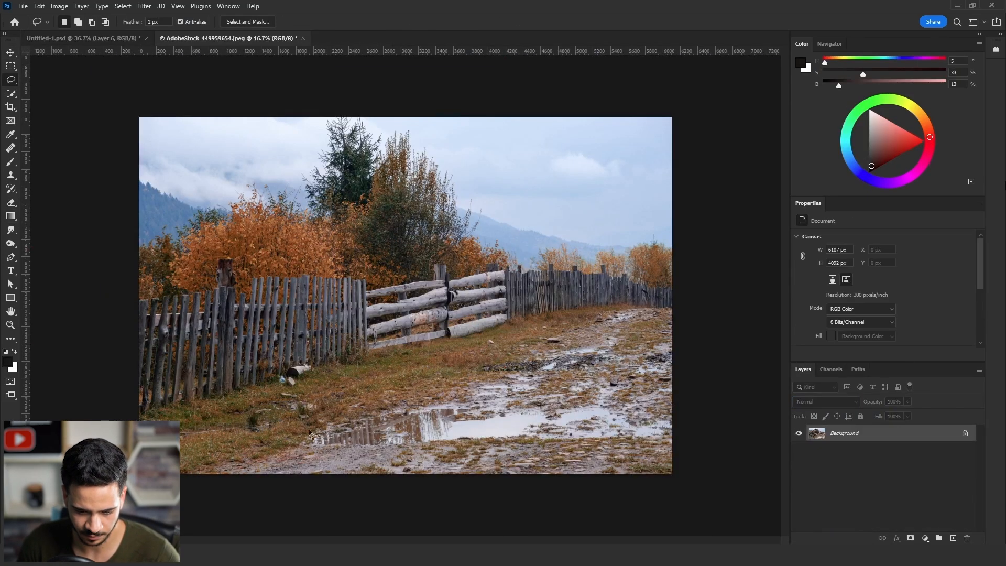
Lasso the whole puddled ground below the fence and refine the selection's edge with a radius of 68.5 px.
mouse_move(157, 438)
mouse_down()
mouse_move(357, 376)
mouse_move(470, 355)
mouse_move(713, 353)
mouse_move(733, 495)
mouse_move(168, 498)
mouse_up()
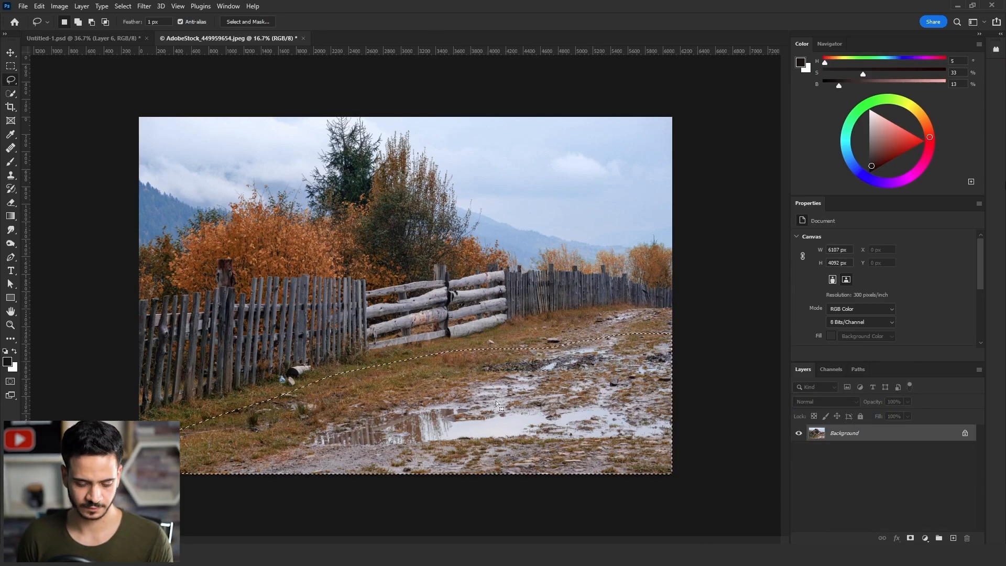
mouse_move(618, 314)
mouse_down()
mouse_move(476, 341)
mouse_move(422, 384)
mouse_move(709, 407)
mouse_up()
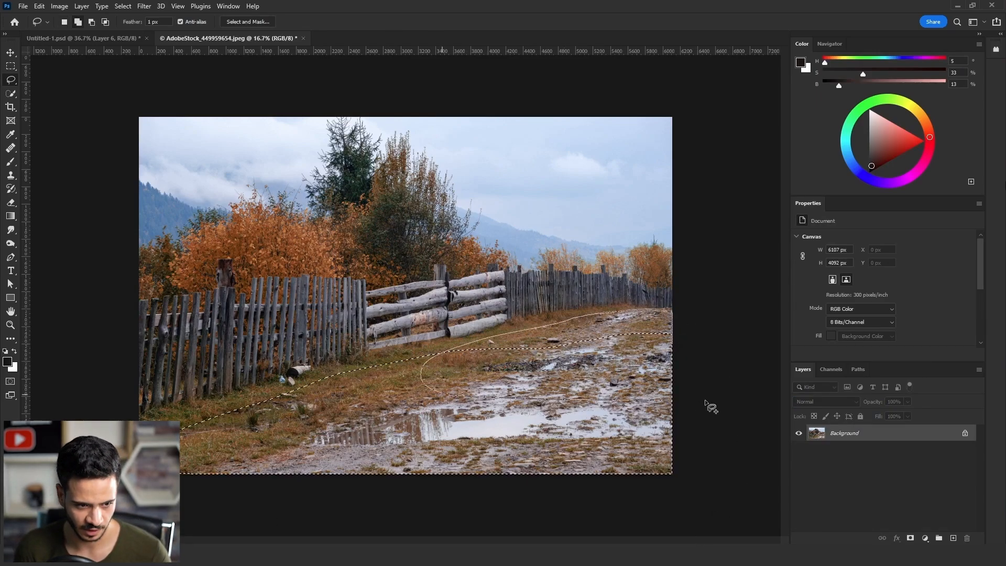
click(123, 6)
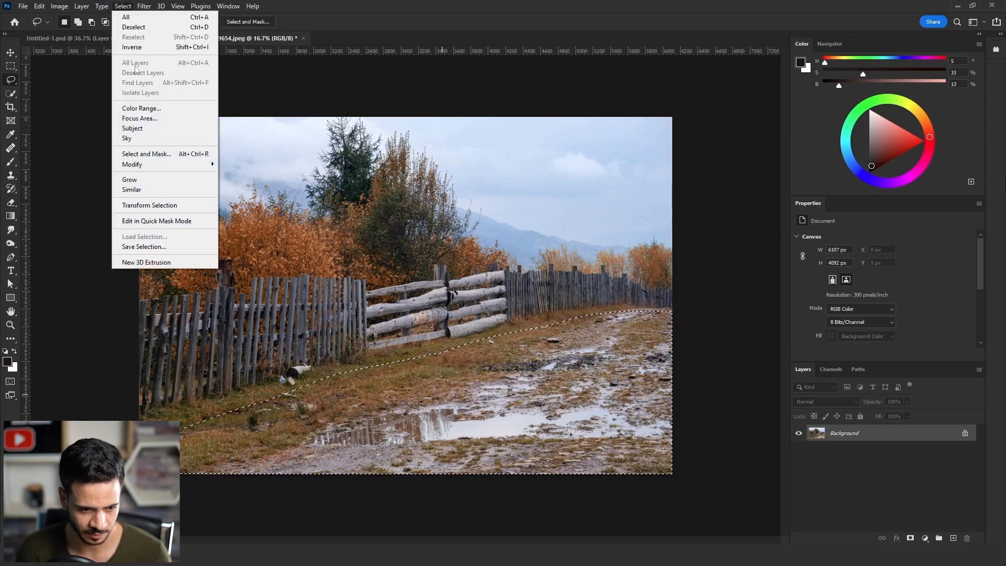
click(147, 153)
drag(747, 291, 767, 287)
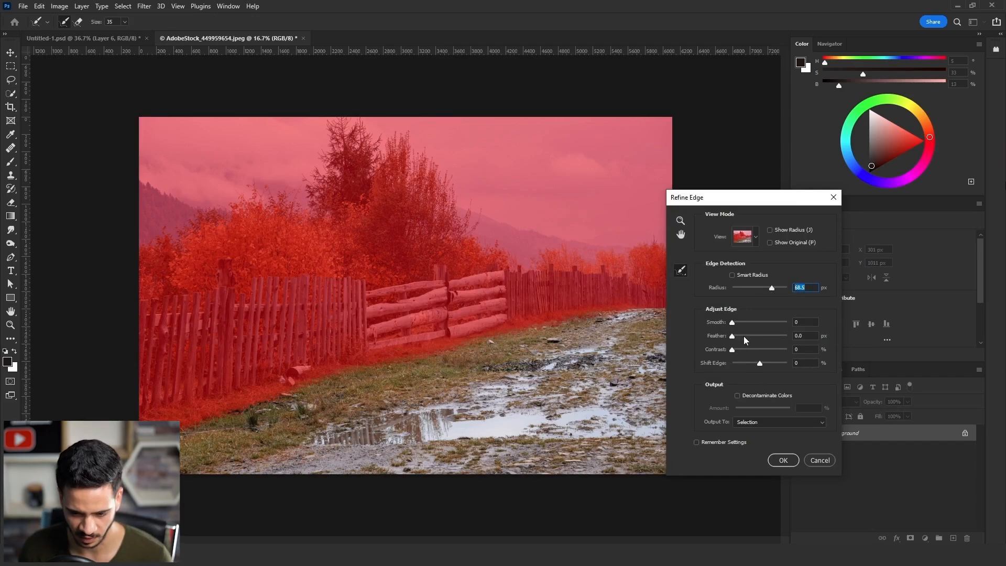
click(783, 460)
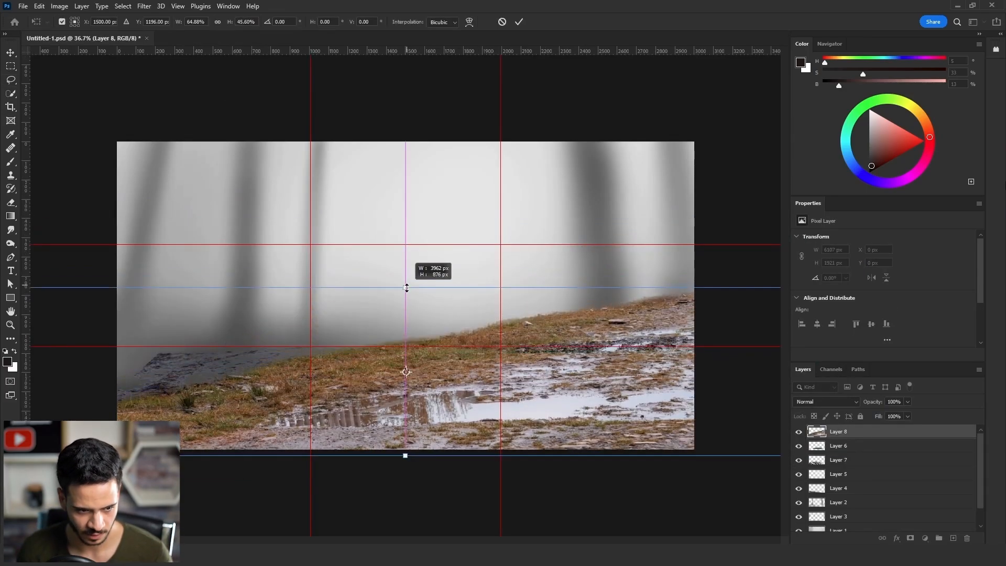
Stretch the puddled ground layer over the scene's ground and move the marsh layer into the lower left foreground.
mouse_move(405, 286)
mouse_down()
mouse_move(407, 312)
mouse_move(407, 273)
mouse_up()
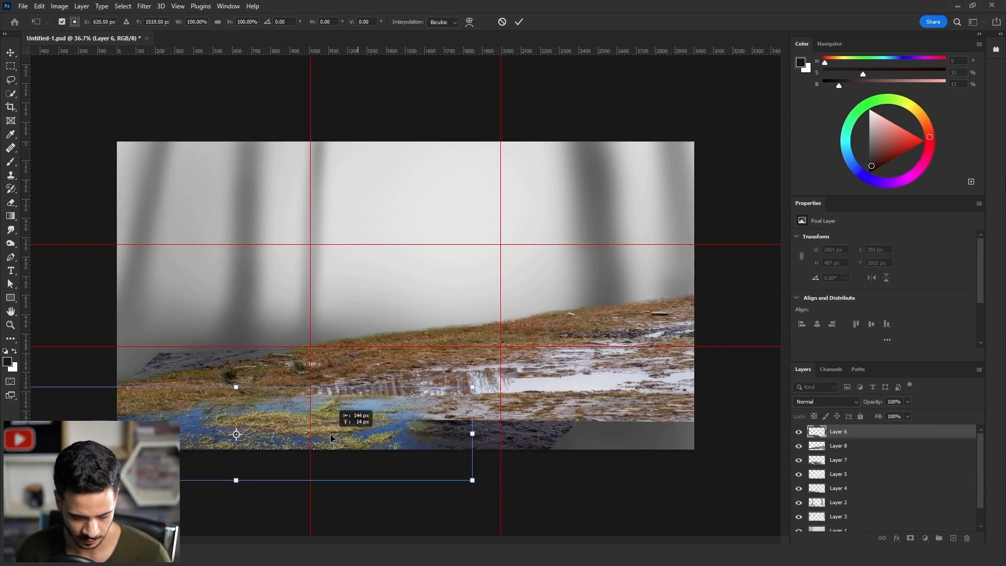
drag(335, 425, 341, 434)
key(Return)
key(l)
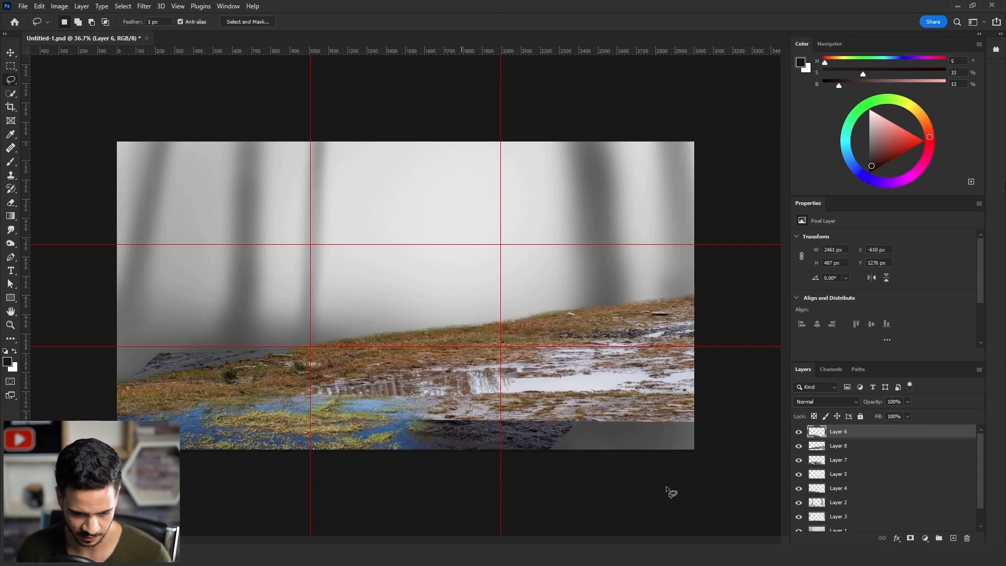
Clip a Selective Color adjustment to the marsh layer and set its Yellows to cyan -100% and magenta +41%.
click(924, 538)
click(943, 535)
click(905, 354)
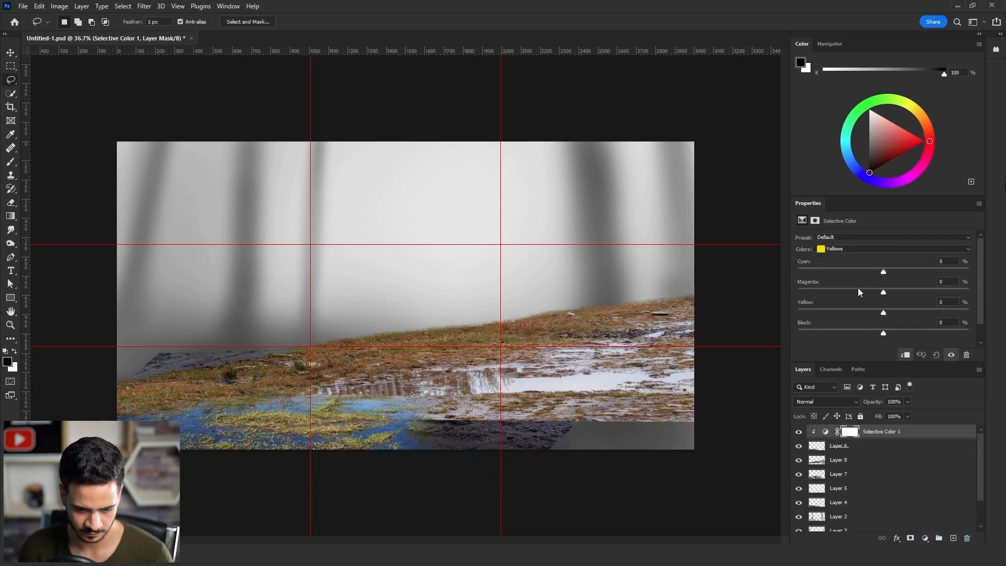
drag(883, 292, 921, 296)
Set the Greens of the marsh's Selective Color adjustment to cyan -100% and magenta +52%.
click(843, 250)
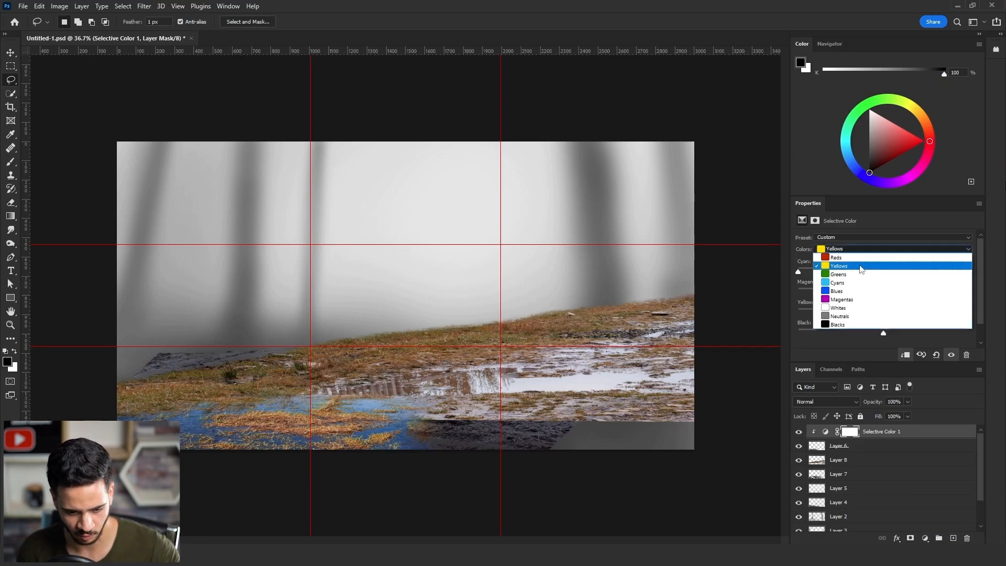
click(862, 269)
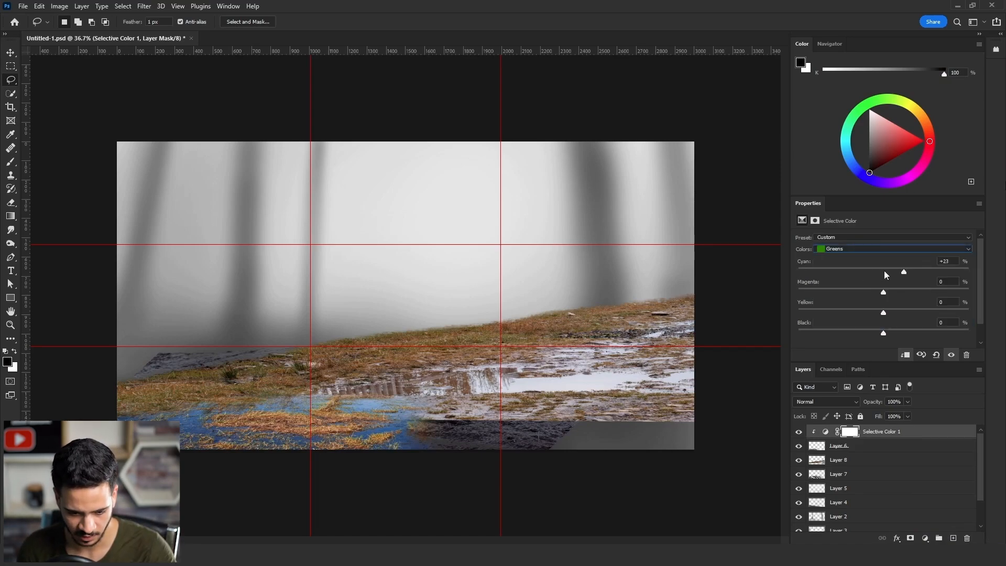
drag(951, 294, 928, 292)
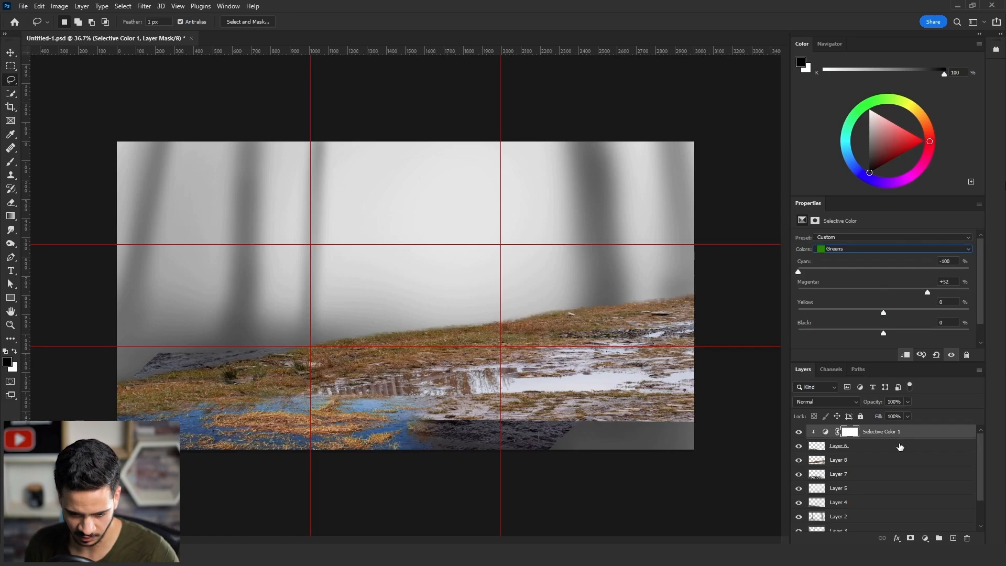
Duplicate the Selective Color adjustment directly below the original and set the copy's blend mode to Saturation.
alt+drag(891, 432, 889, 444)
click(836, 401)
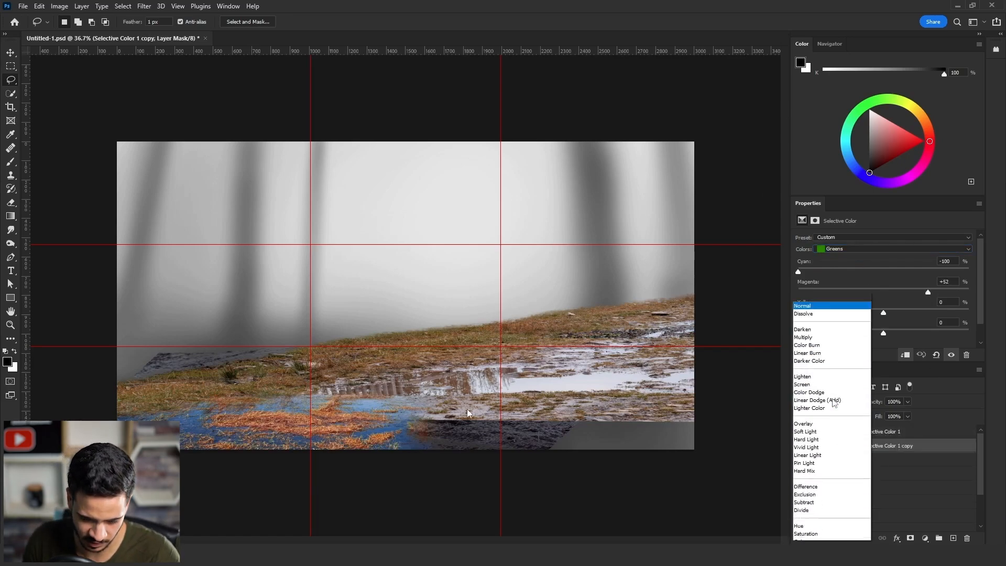
click(826, 520)
Lower the black of the Yellows to -100% in the Saturation copy of the Selective Color adjustment.
click(871, 250)
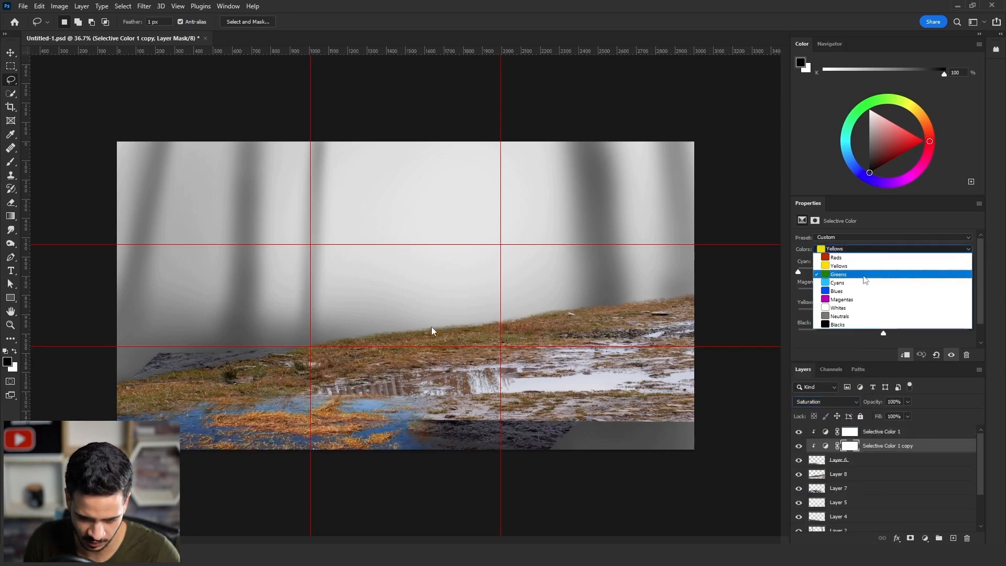
click(865, 271)
drag(891, 333, 732, 336)
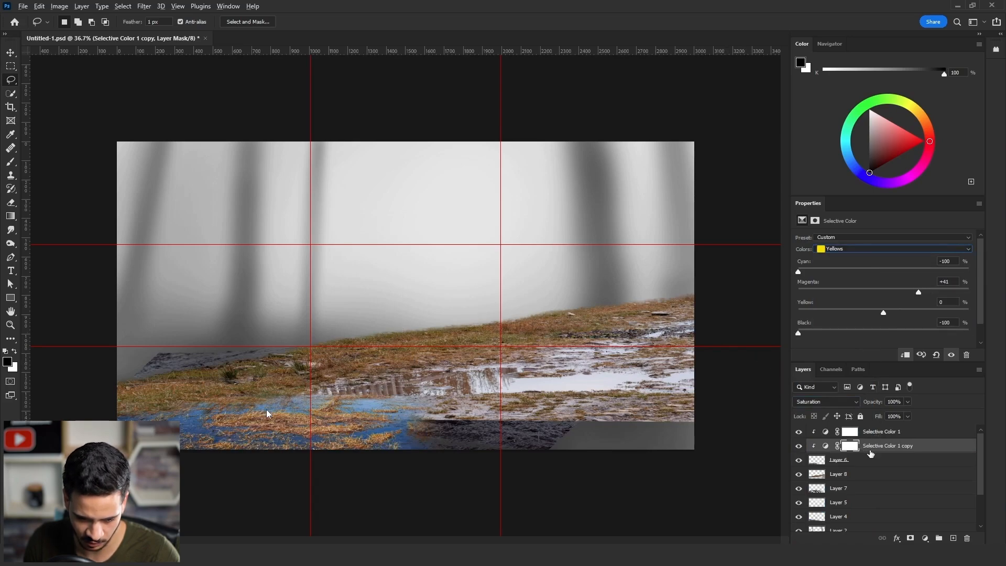
Duplicate the Saturation copy below itself and set the new Selective Color copy's blend mode to Luminosity.
drag(869, 449, 868, 457)
click(812, 402)
click(810, 538)
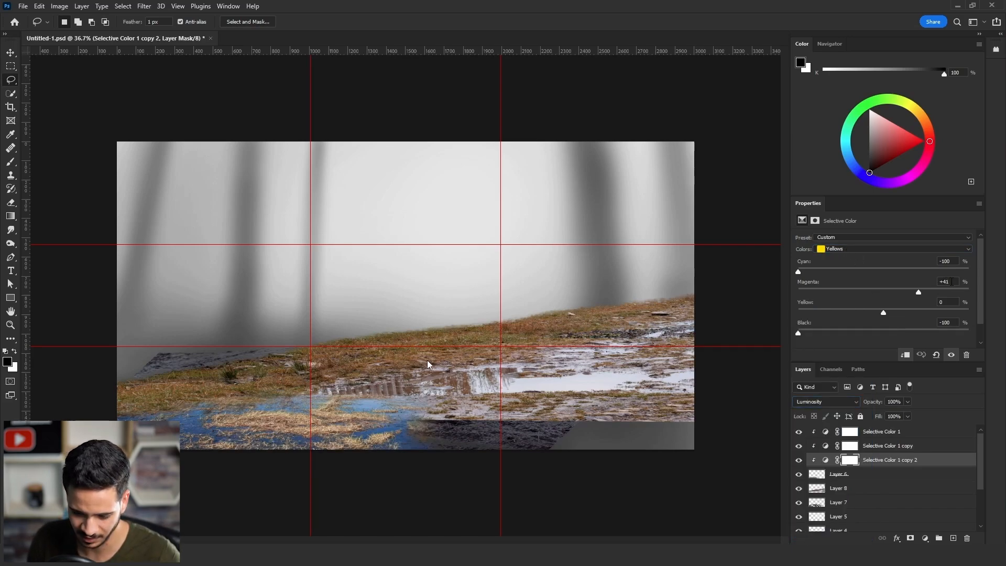
Reset the Luminosity copy's Yellows to 0% for cyan, magenta and black, and its Greens to 0% magenta.
text(0)
double_click(948, 262)
text(0)
double_click(947, 321)
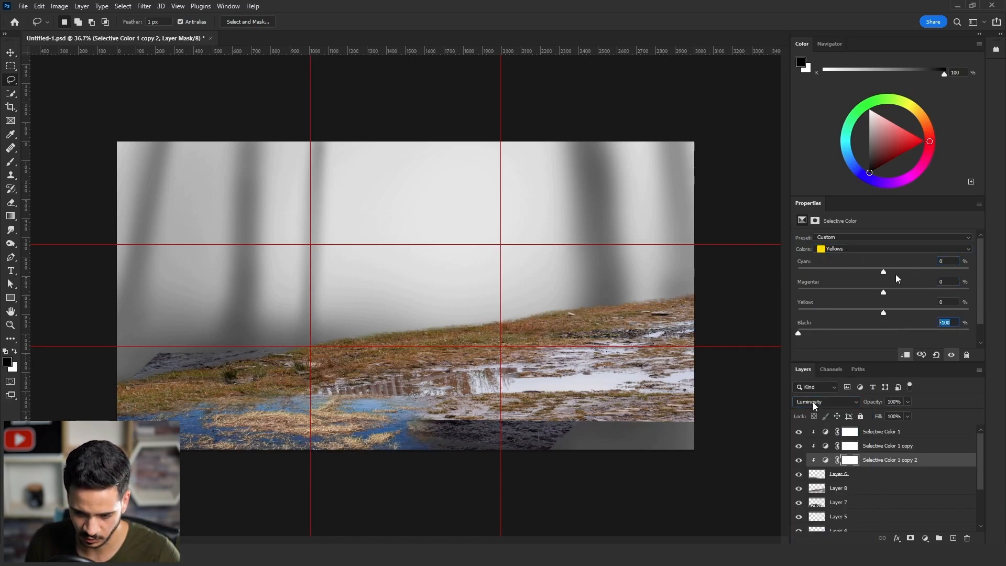
text(0)
click(887, 251)
click(888, 263)
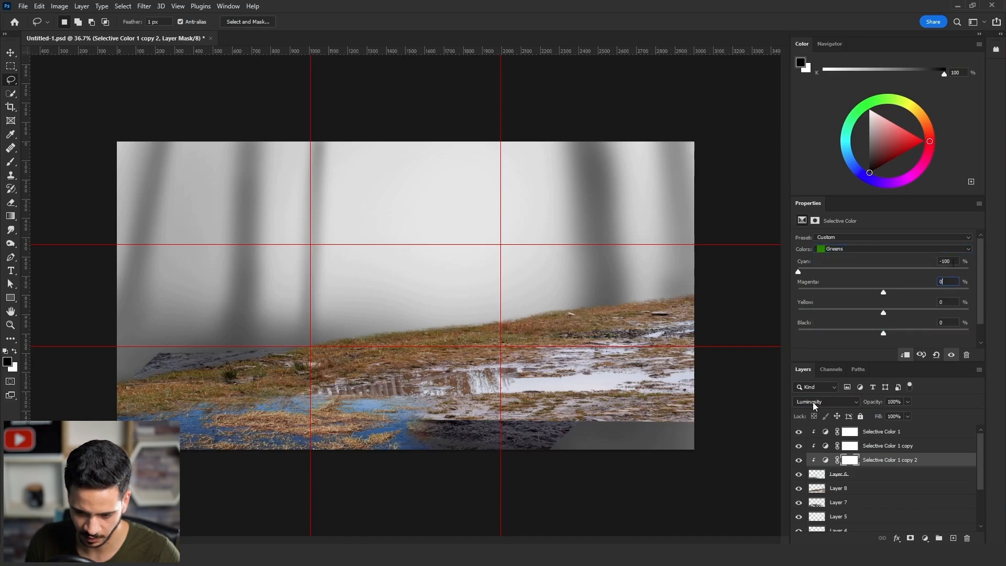
Raise the black of the Neutrals slightly in the Luminosity copy to darken the marsh.
click(898, 251)
click(880, 313)
mouse_move(883, 332)
mouse_down()
mouse_move(867, 333)
mouse_move(908, 334)
mouse_move(899, 332)
mouse_up()
drag(905, 337, 903, 337)
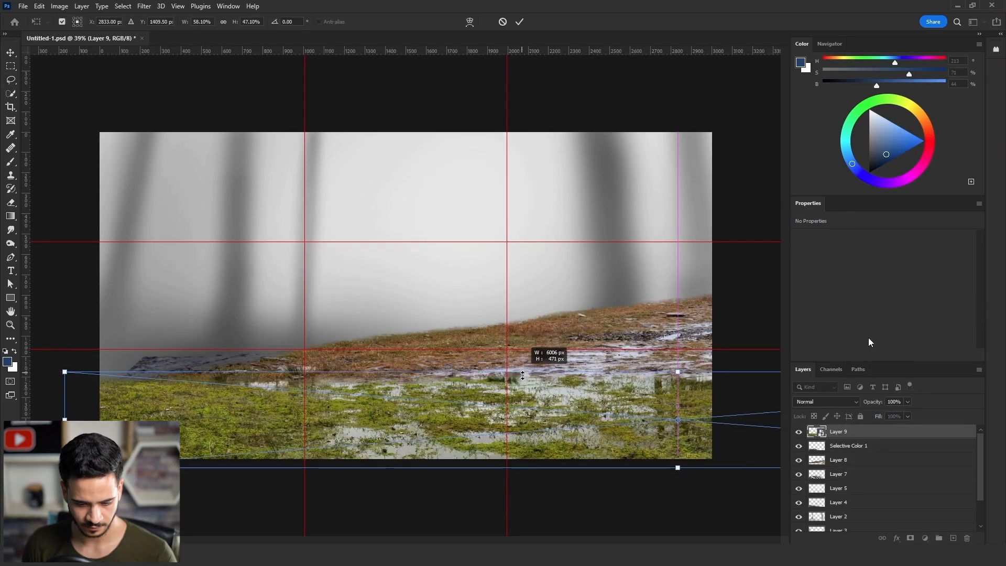
Squash the green marsh smart object in the foreground to 43.5% height and rasterize its layer.
drag(522, 375, 526, 379)
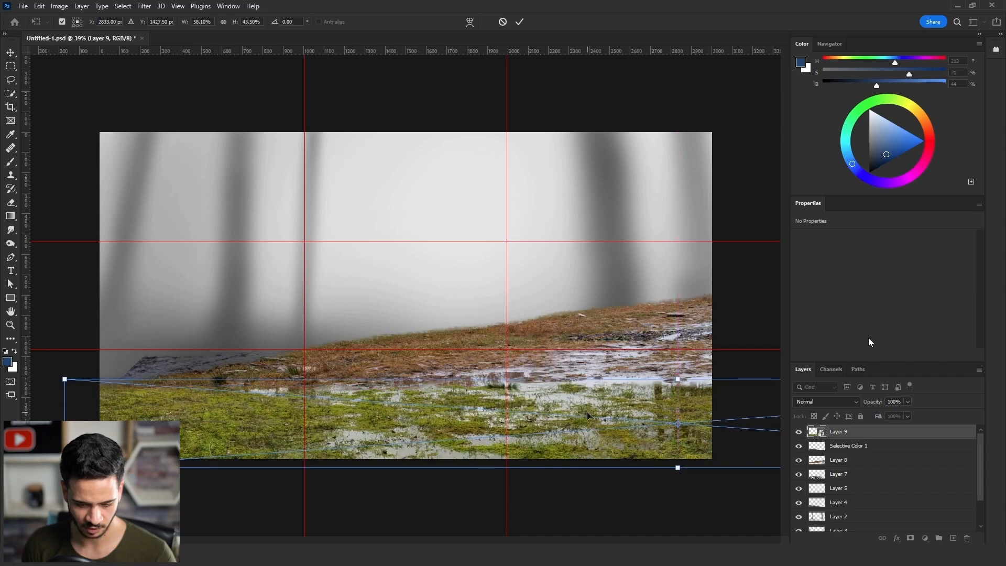
key(Return)
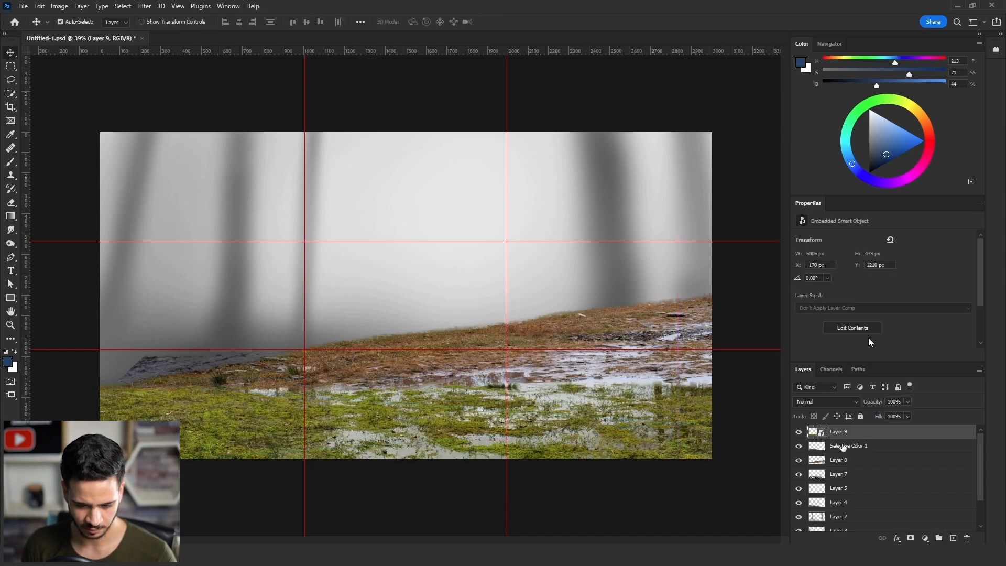
right_click(856, 436)
click(890, 284)
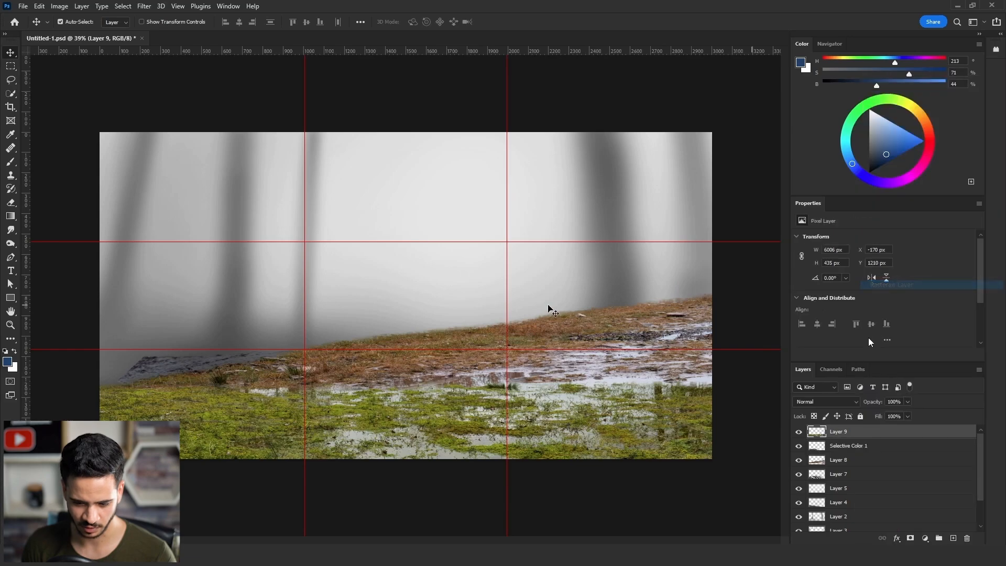
Crop the image to the full canvas so the marsh's off-canvas pixels are trimmed, and clear the selection.
key(ctrl+a)
click(59, 6)
click(111, 115)
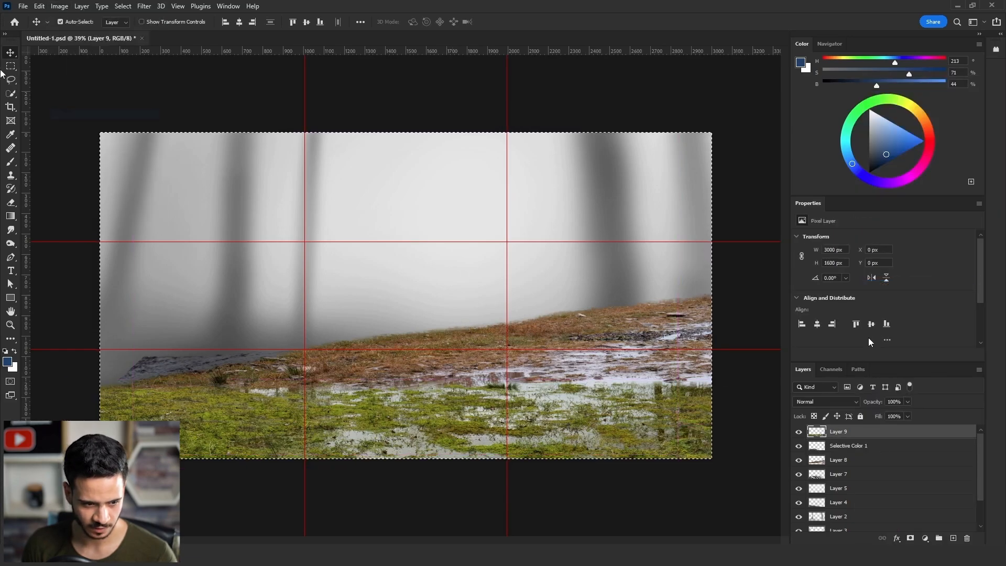
key(ctrl+d)
Add a Selective Color adjustment above the foreground marsh layer (Layer 9) and clip it to that layer.
click(11, 79)
click(925, 538)
click(951, 532)
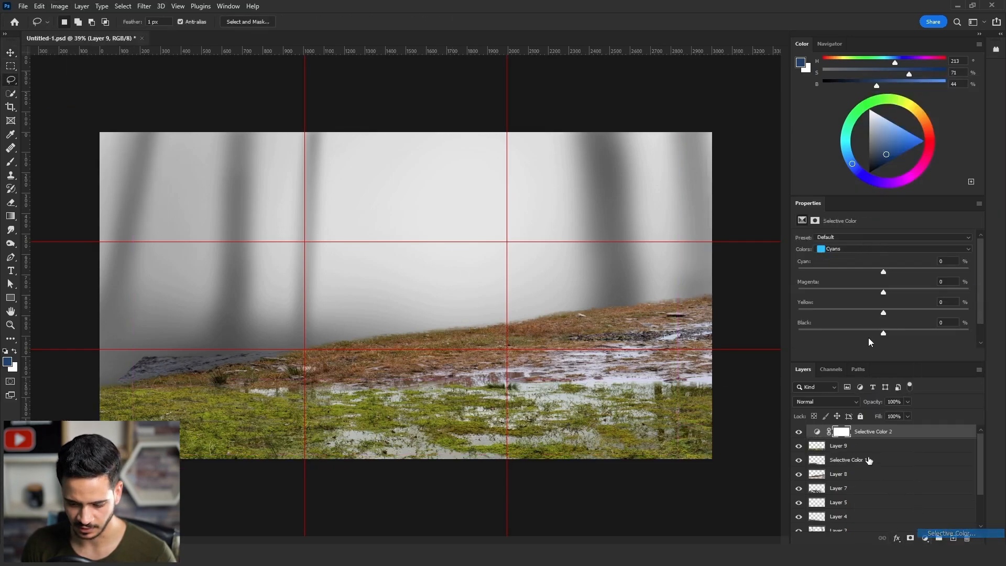
alt+click(873, 439)
Set the clipped adjustment's Yellows to -61% cyan, +44% magenta and +21% yellow to turn the green marsh orange-brown.
click(848, 250)
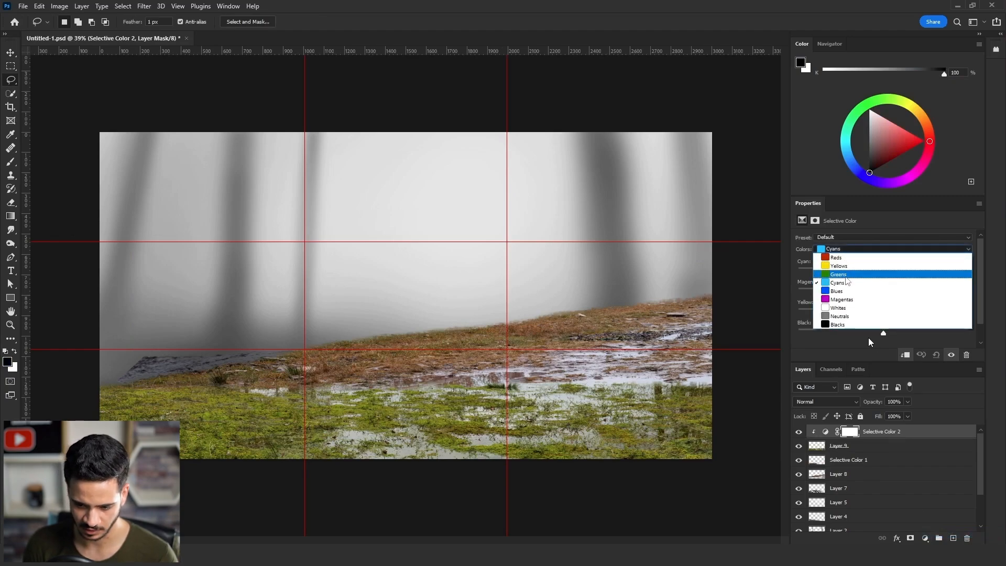
click(845, 276)
click(890, 249)
click(838, 266)
drag(883, 272, 832, 272)
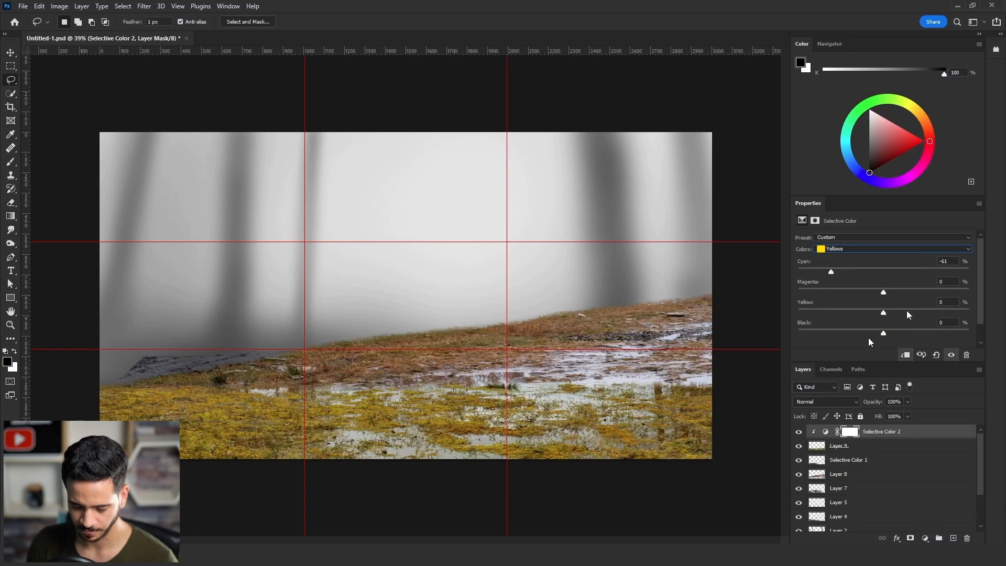
drag(909, 314, 920, 293)
Duplicate the adjustment beneath itself in Saturation mode with Yellows black at -100%, and raise the upper adjustment's magenta slightly.
drag(893, 431, 897, 447)
click(852, 402)
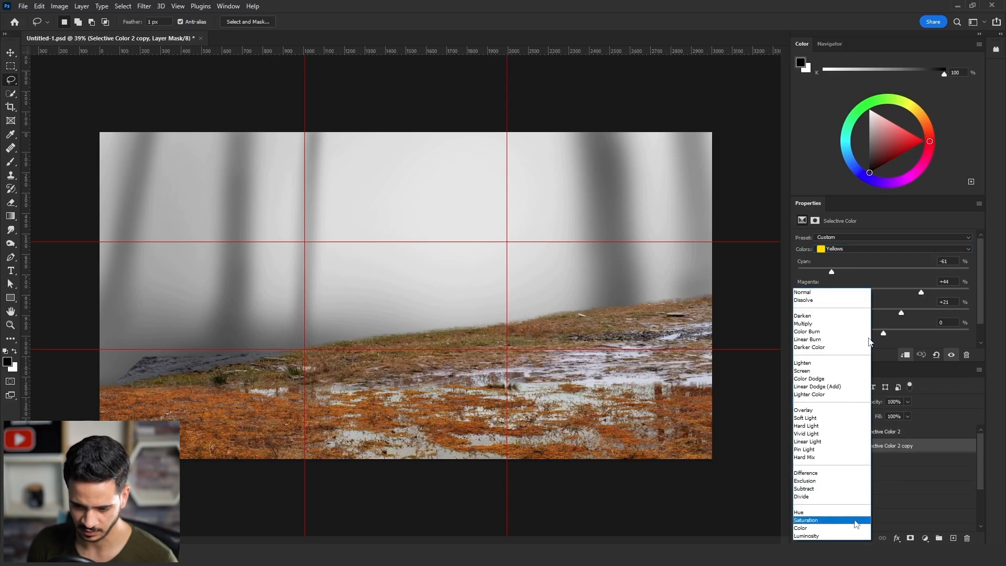
click(856, 524)
drag(883, 333, 763, 338)
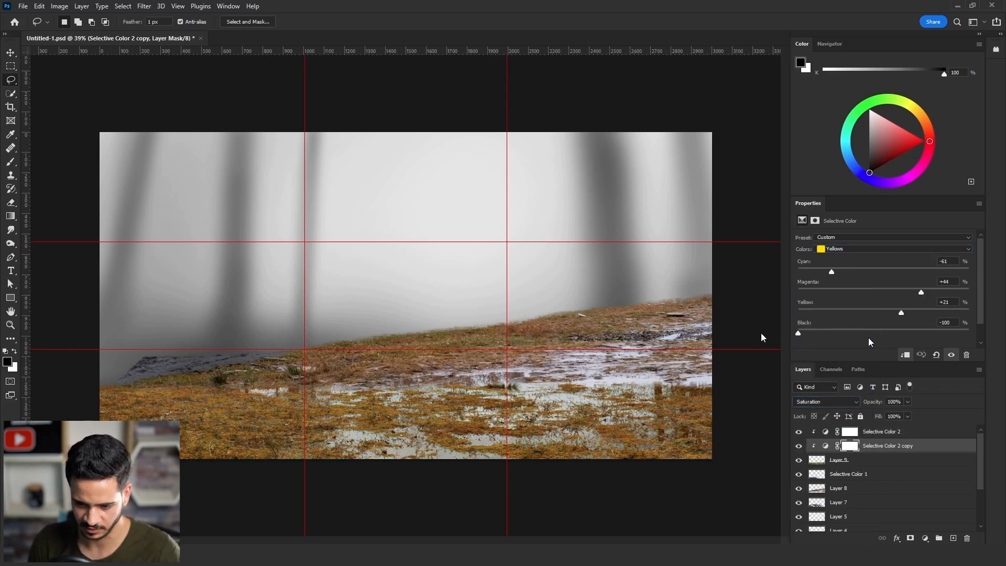
click(886, 431)
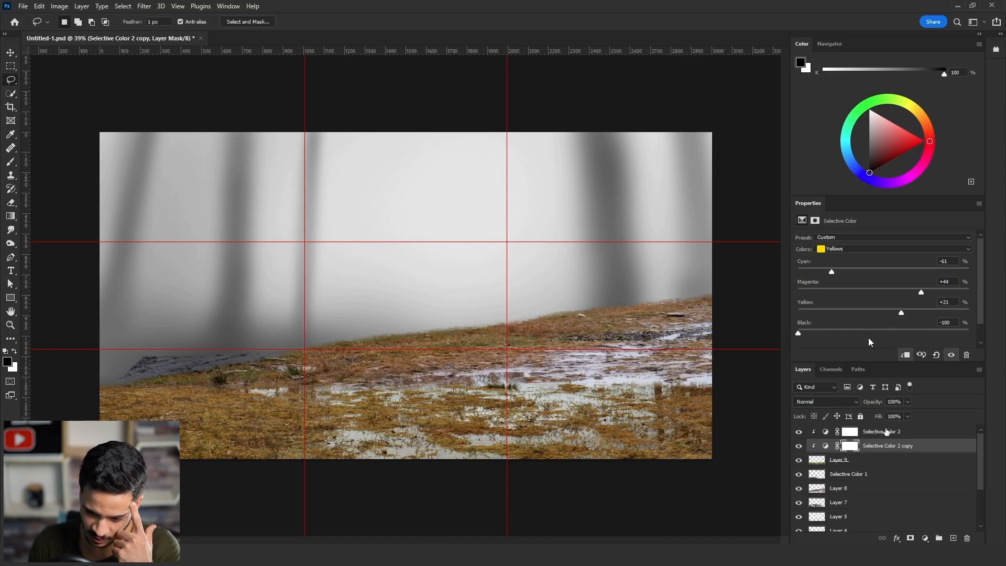
mouse_move(921, 292)
mouse_down()
mouse_move(947, 292)
mouse_move(939, 292)
mouse_up()
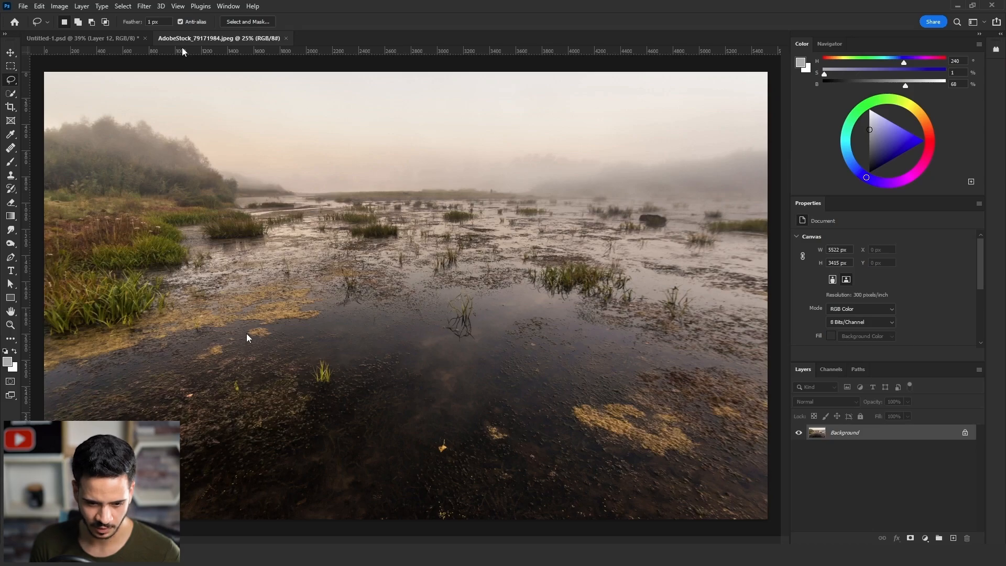
Neutralize the swamp photo's warm cast with the Camera Raw filter by sampling the pale sky as white balance.
click(122, 6)
click(122, 6)
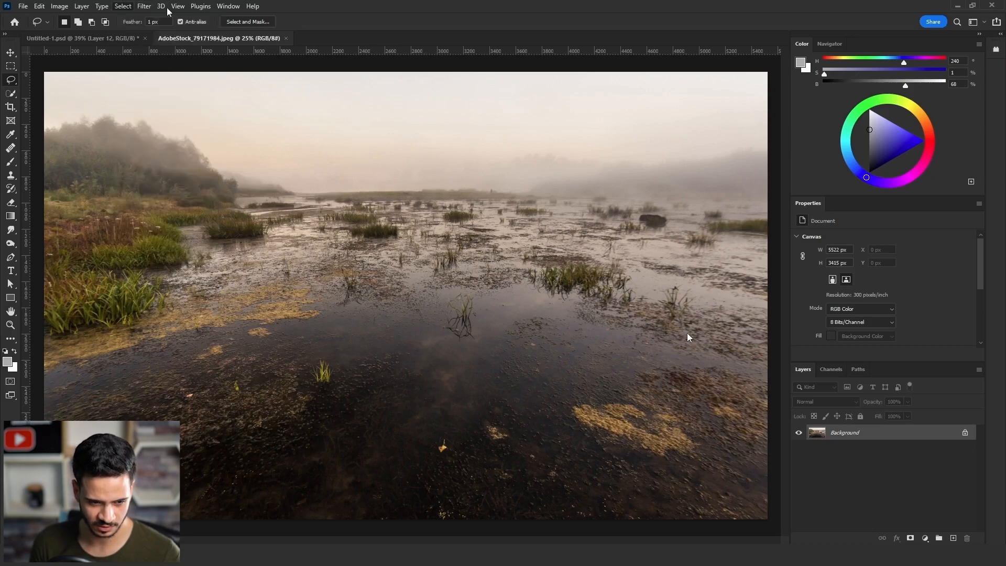
click(144, 5)
click(189, 84)
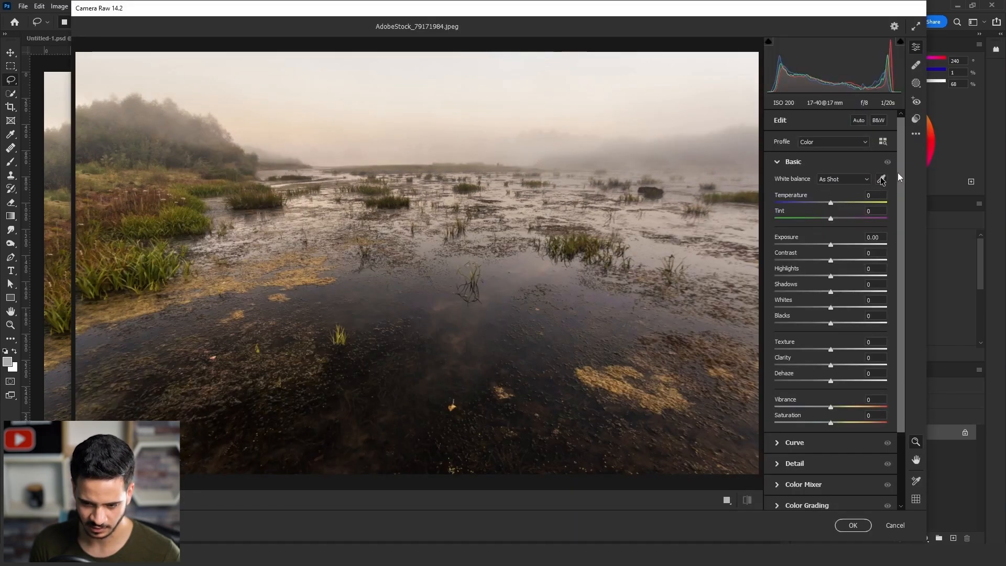
click(881, 179)
click(646, 90)
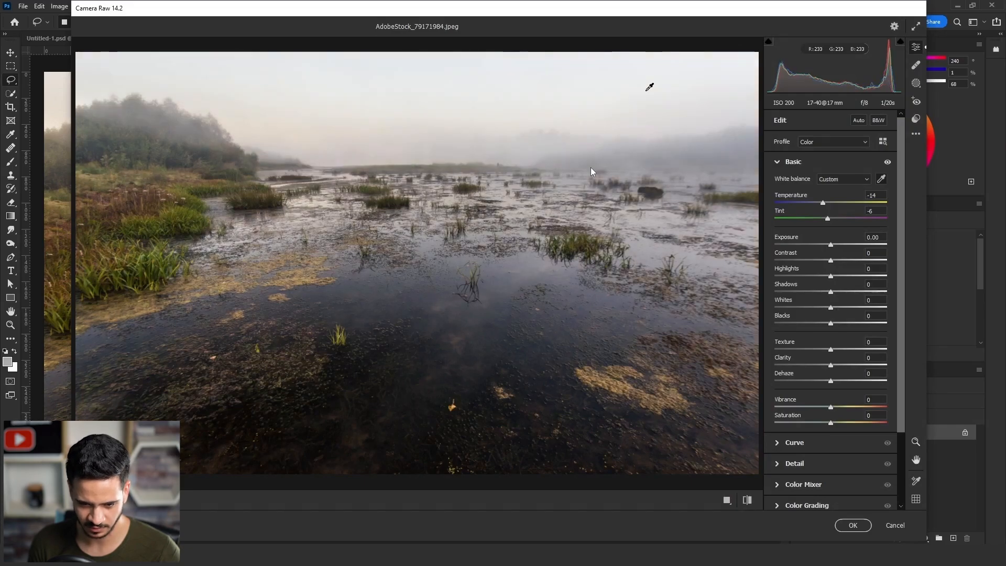
click(854, 525)
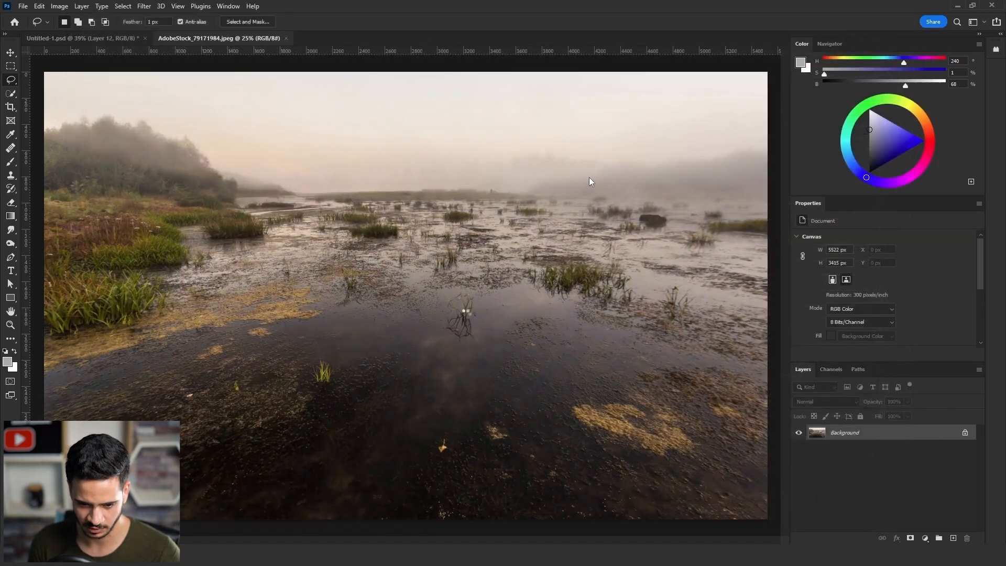
Select a full-width rectangular band of the marsh from the horizon down in the swamp photo and open the edge refinement.
key(m)
click(122, 6)
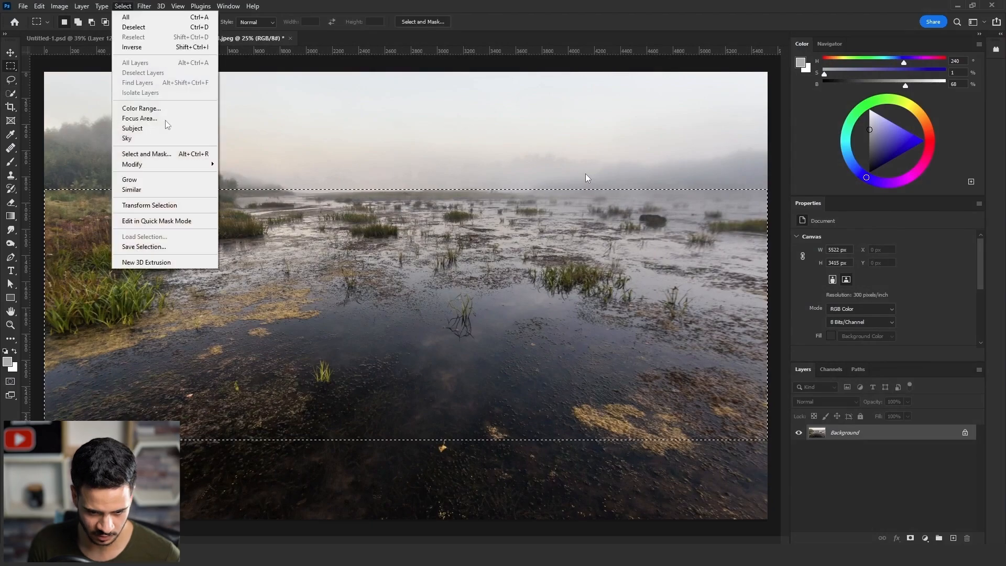
shift+click(152, 154)
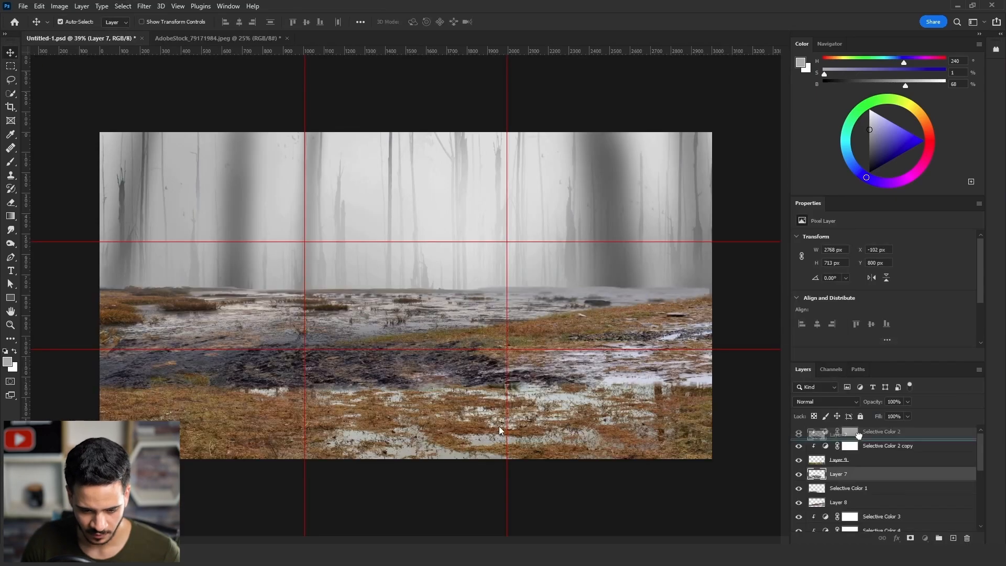
Raise the dark mud layer (Layer 7) to the top of the layer stack and shift it slightly within the foreground.
drag(858, 435, 859, 428)
key(ctrl+t)
drag(455, 410, 482, 377)
key(Return)
Soften the mud's lower edge with a large soft Eraser and scale the patch down to 2024 × 421 px in the central foreground.
key(e)
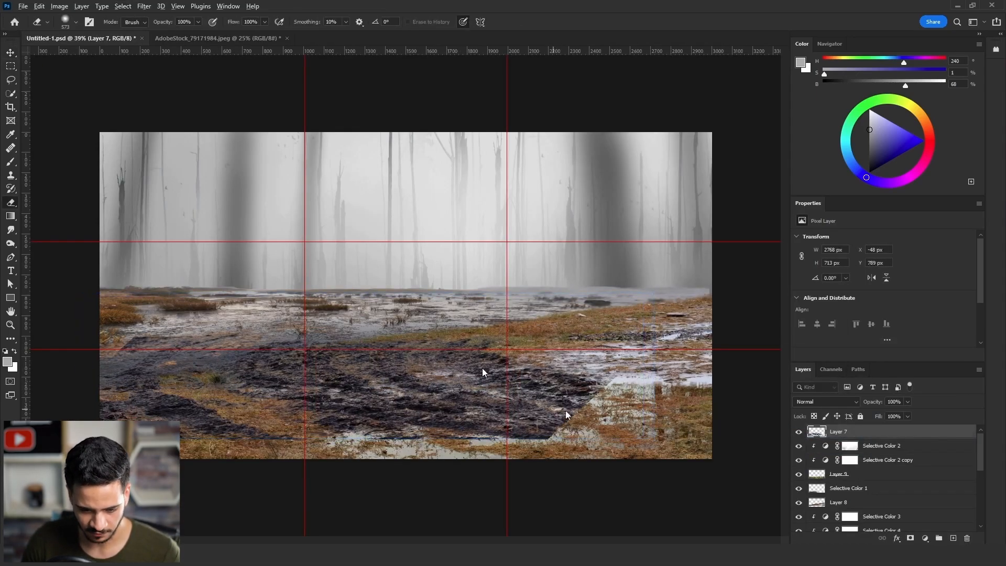
mouse_move(579, 435)
mouse_down()
mouse_move(574, 412)
mouse_move(505, 457)
mouse_move(566, 466)
mouse_move(274, 492)
mouse_up()
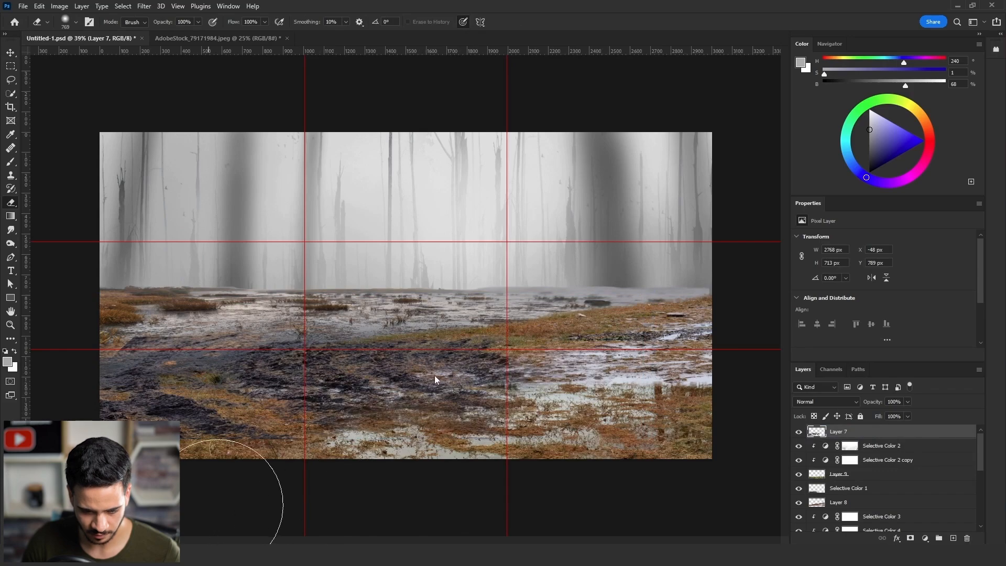
key(ctrl+t)
drag(654, 439, 580, 410)
drag(522, 375, 540, 389)
key(Return)
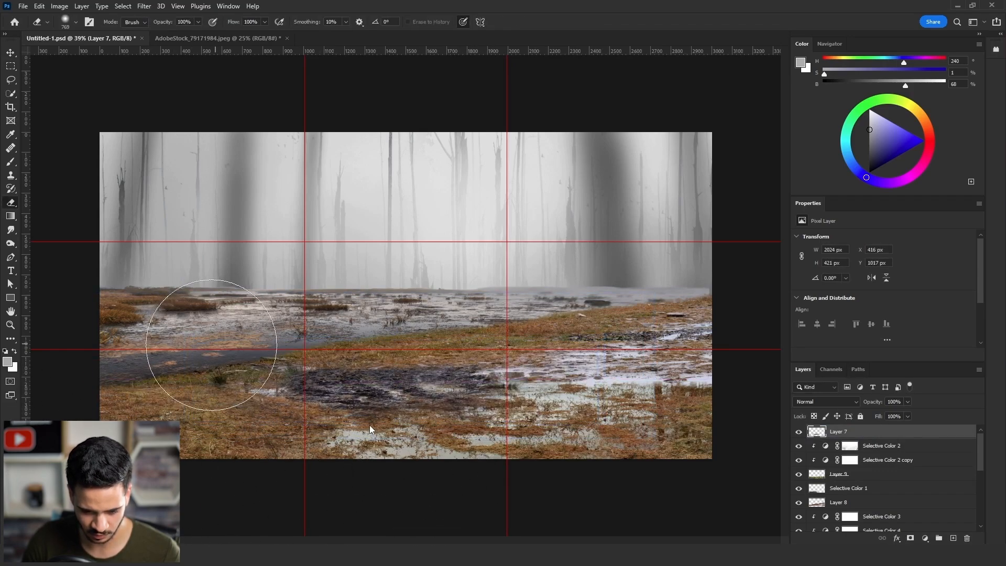
Clip a Selective Color adjustment to the mud layer with Neutrals at -21% cyan, +10% magenta and +13% yellow.
click(924, 538)
click(940, 534)
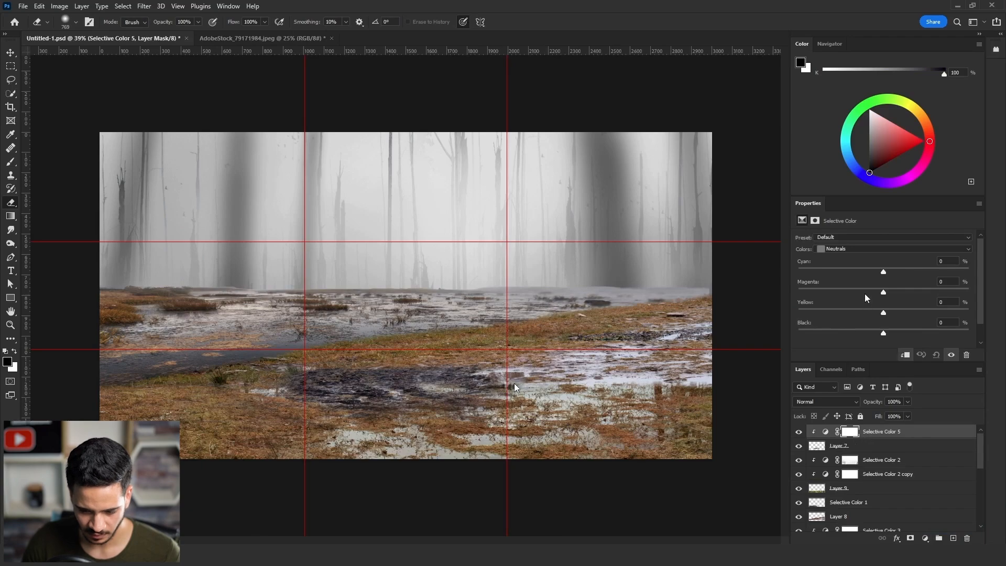
drag(883, 272, 894, 313)
drag(871, 272, 865, 273)
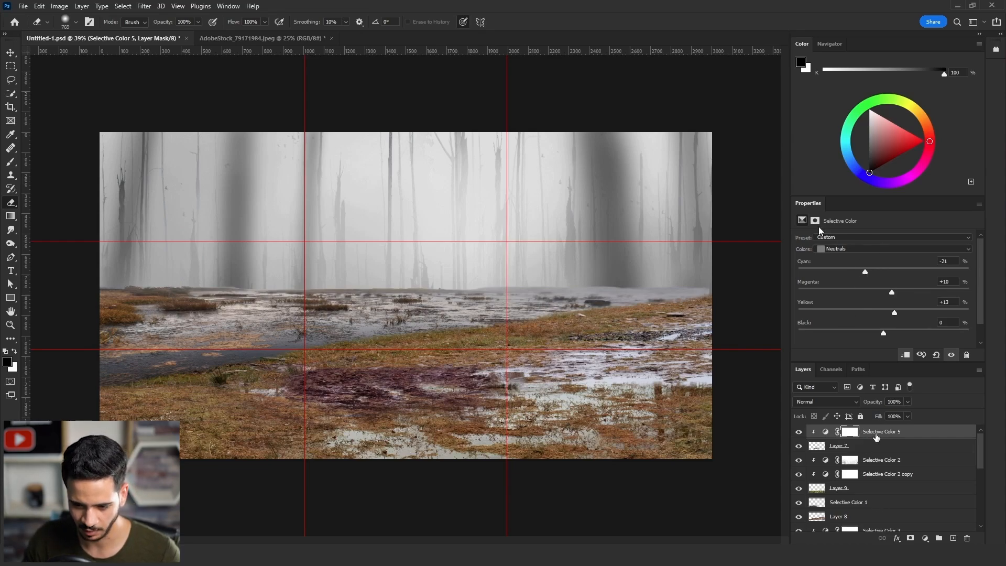
Duplicate the mud's Selective Color beneath itself in Saturation mode and set its Neutrals to -7% magenta and -99% black.
drag(876, 436, 875, 449)
click(826, 401)
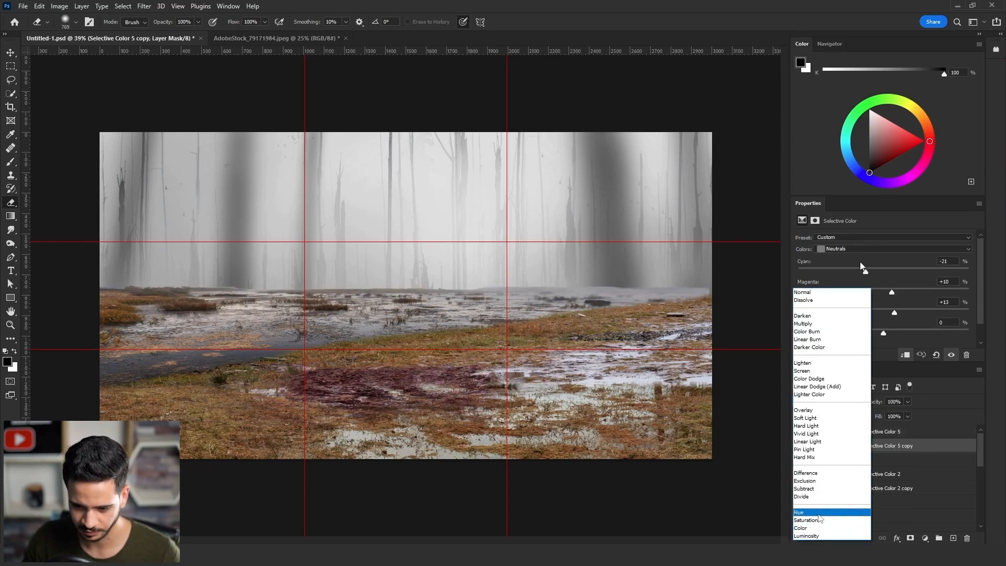
click(820, 519)
drag(883, 333, 799, 332)
drag(892, 293, 808, 292)
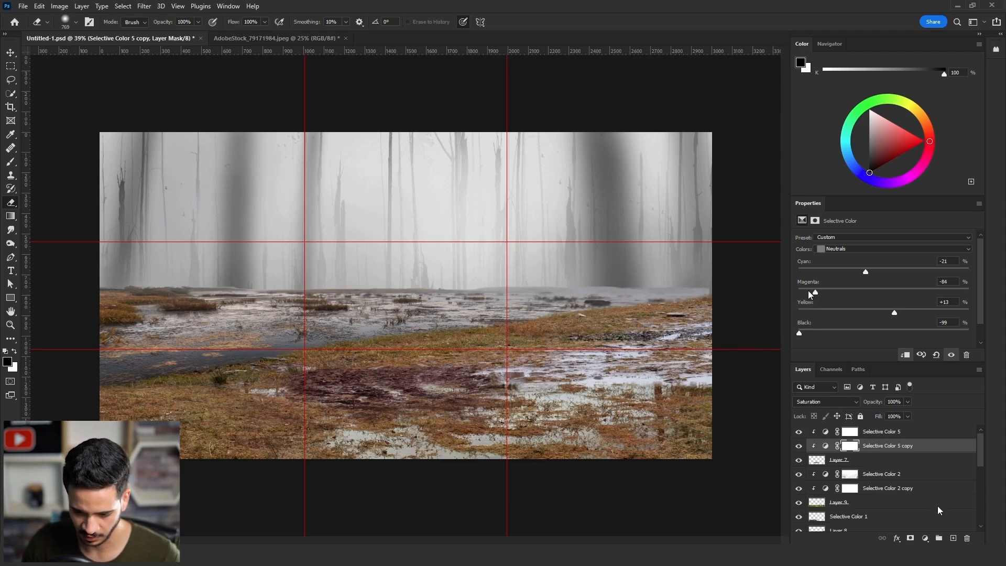
drag(808, 291, 878, 293)
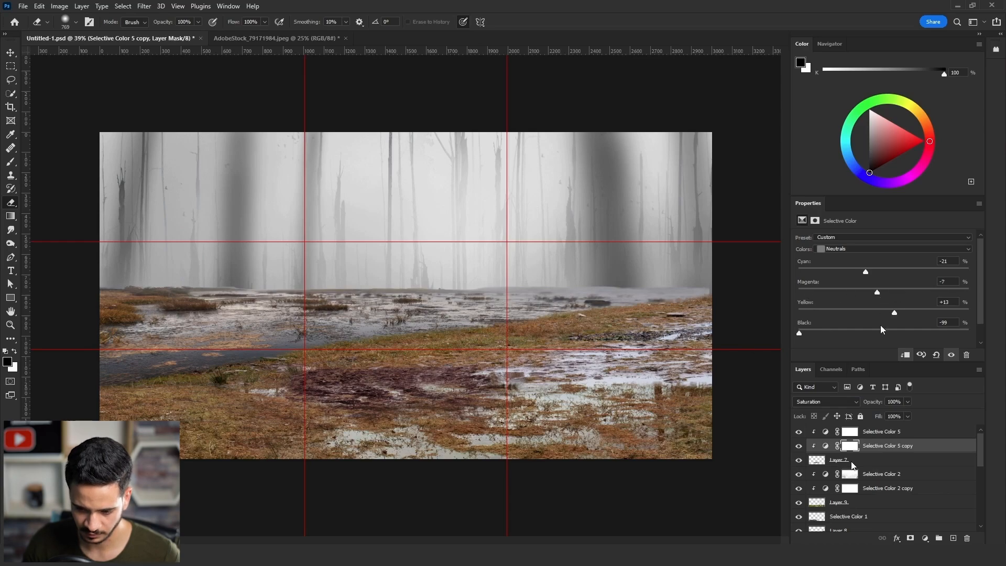
Duplicate the Saturation copy beneath itself, switch the new copy to Luminosity mode and set its Neutrals black to -25%.
drag(871, 451, 851, 466)
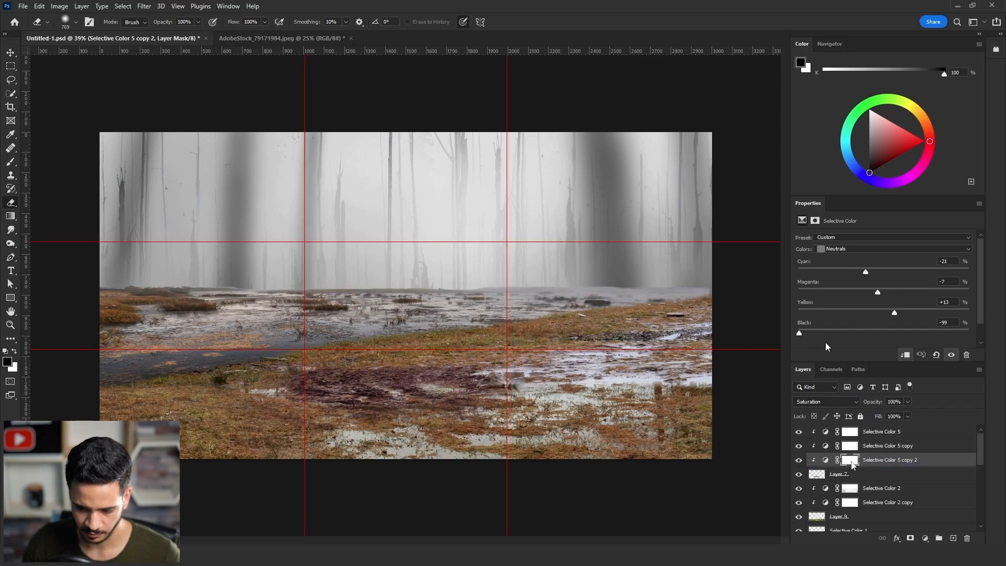
click(820, 402)
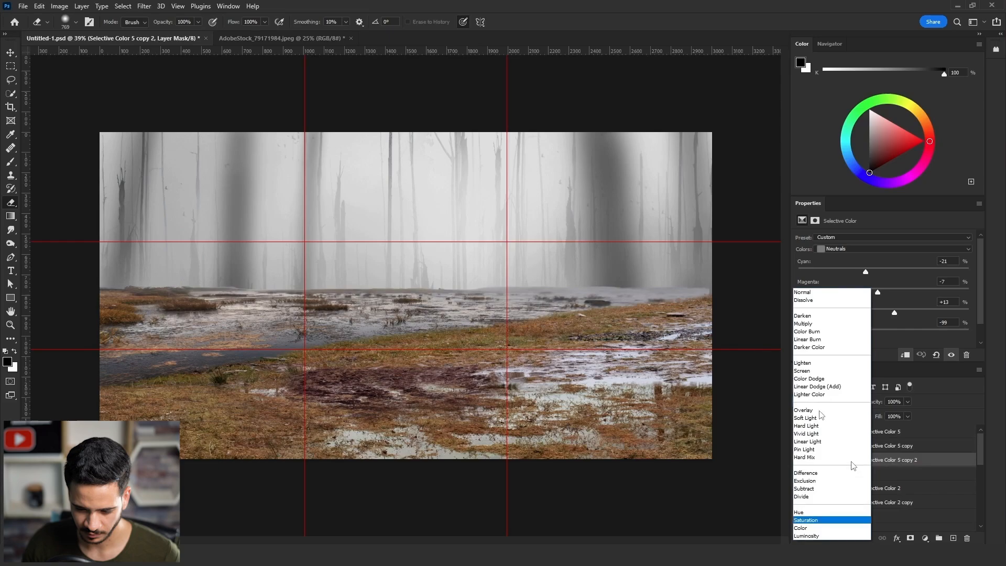
click(809, 537)
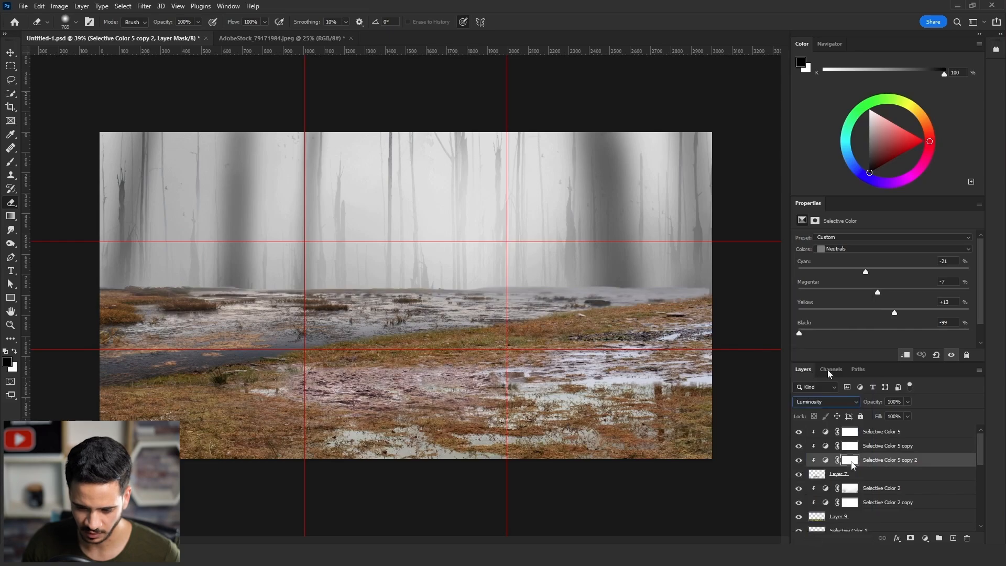
click(874, 330)
drag(876, 331, 860, 333)
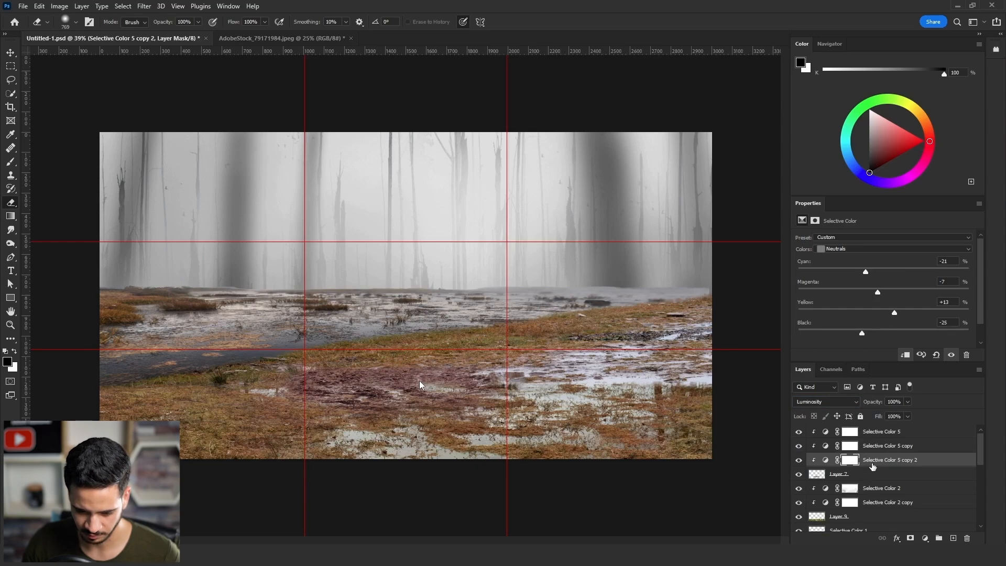
Set the mud's Saturation-mode adjustment to -39% yellow and -100% black in the Neutrals.
click(884, 446)
drag(873, 332, 754, 335)
drag(894, 312, 851, 316)
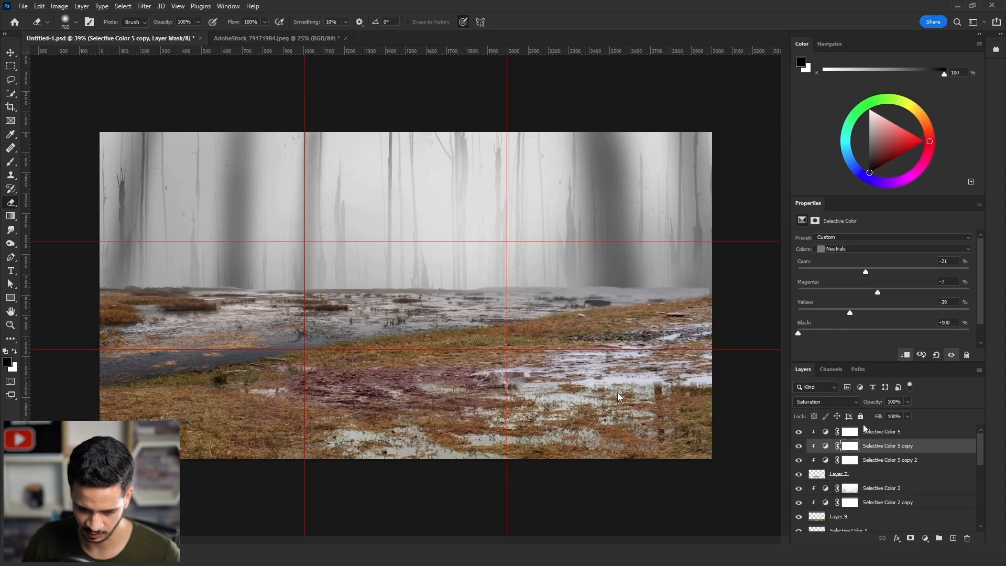
Merge the mud layer with its three Selective Color adjustments and lower the merged layer's saturation slightly with Hue/Saturation.
click(886, 433)
shift+click(865, 474)
key(ctrl+t)
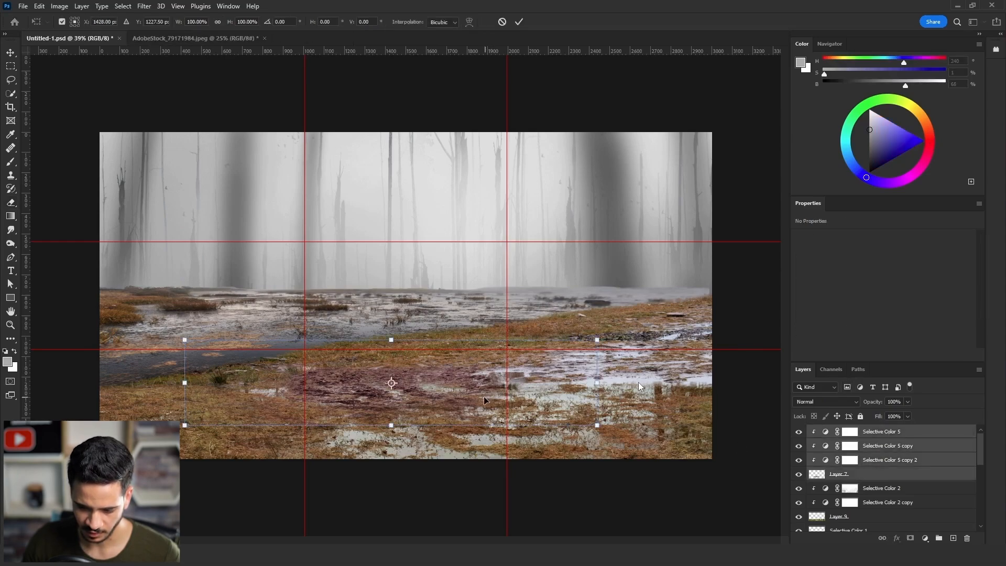
key(Return)
key(e)
key(ctrl+e)
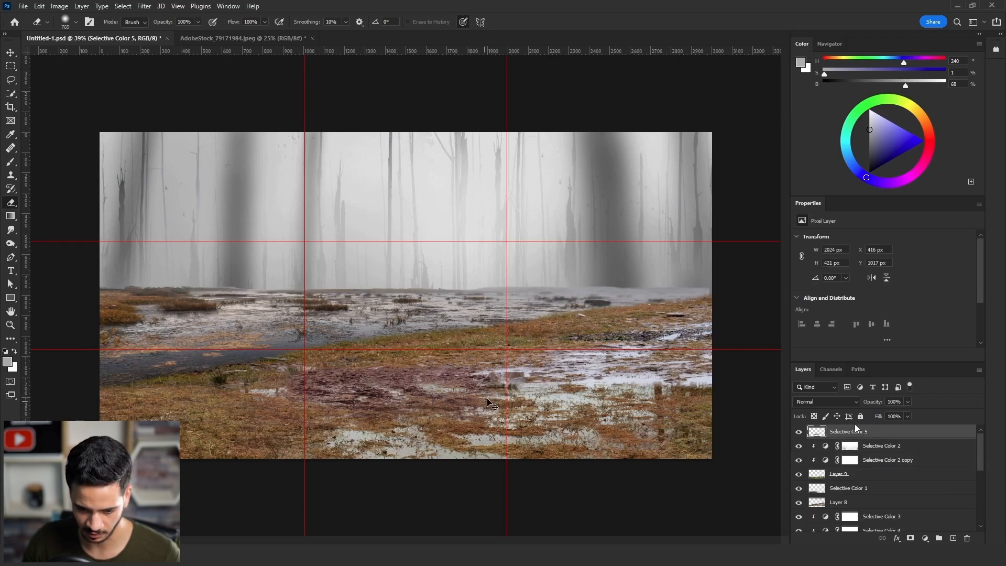
key(ctrl+u)
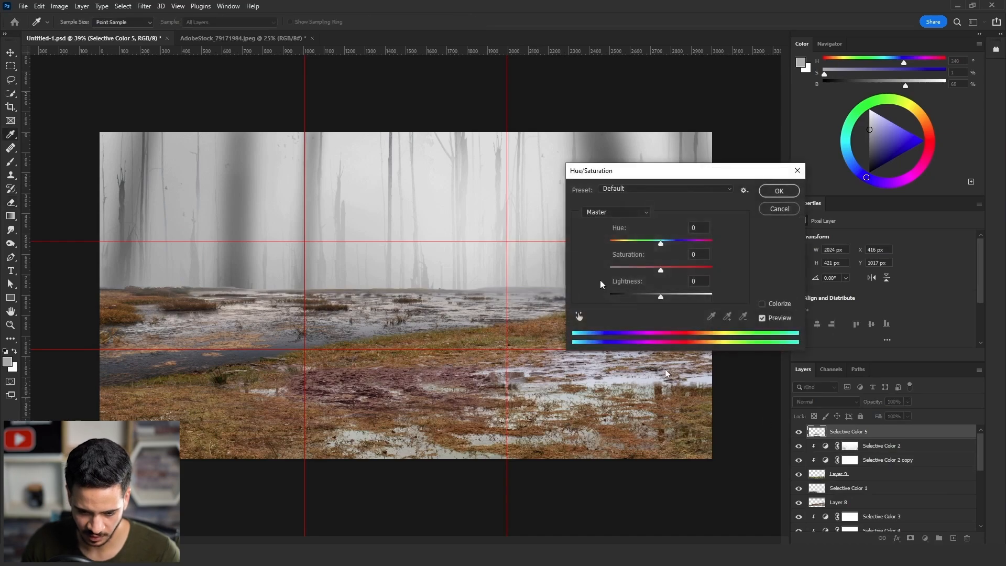
click(648, 270)
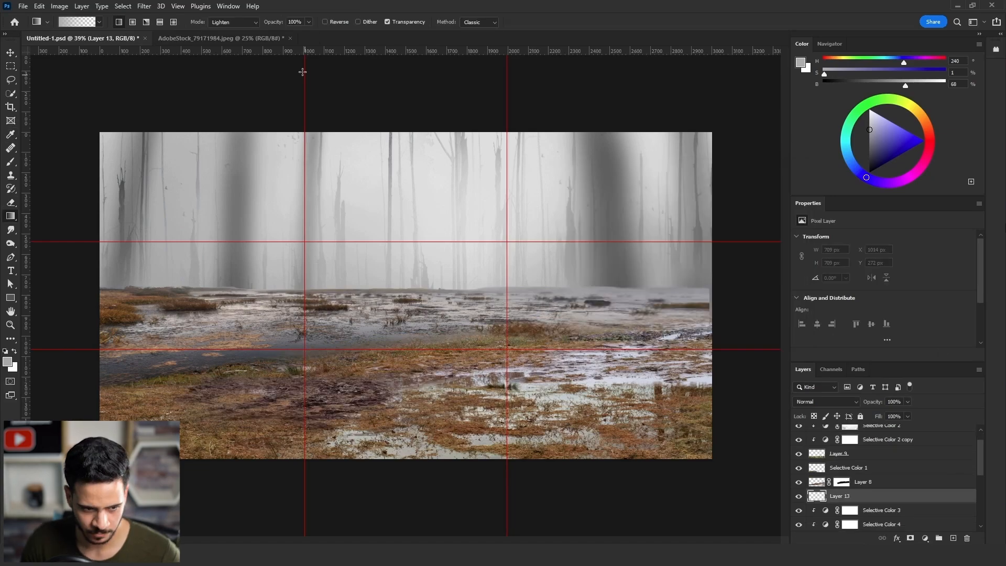
Sample the light grey of the foggy background and draw downward gradients on Layer 13 to fade the distant marsh into fog.
alt+click(463, 268)
drag(454, 278, 454, 343)
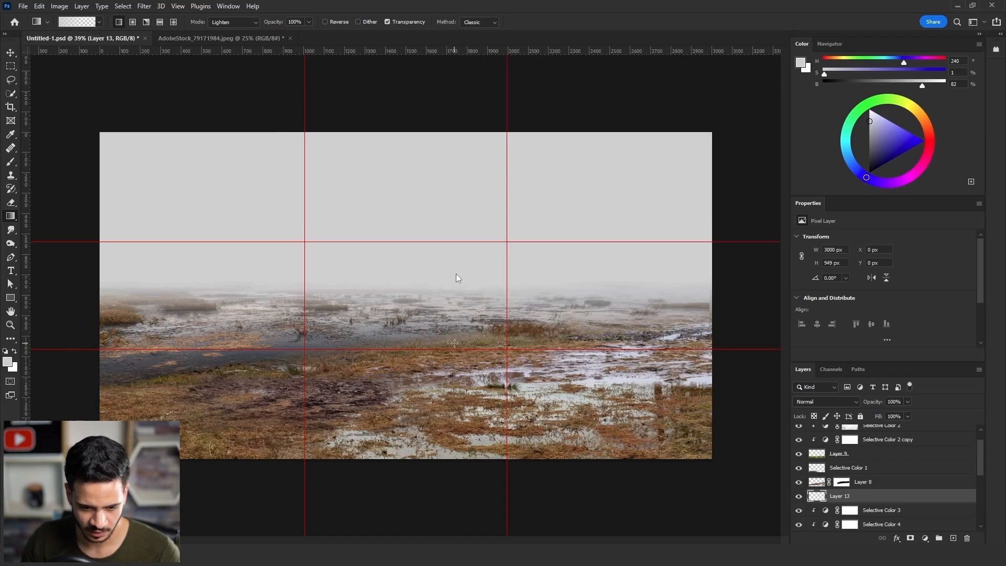
drag(439, 287, 439, 363)
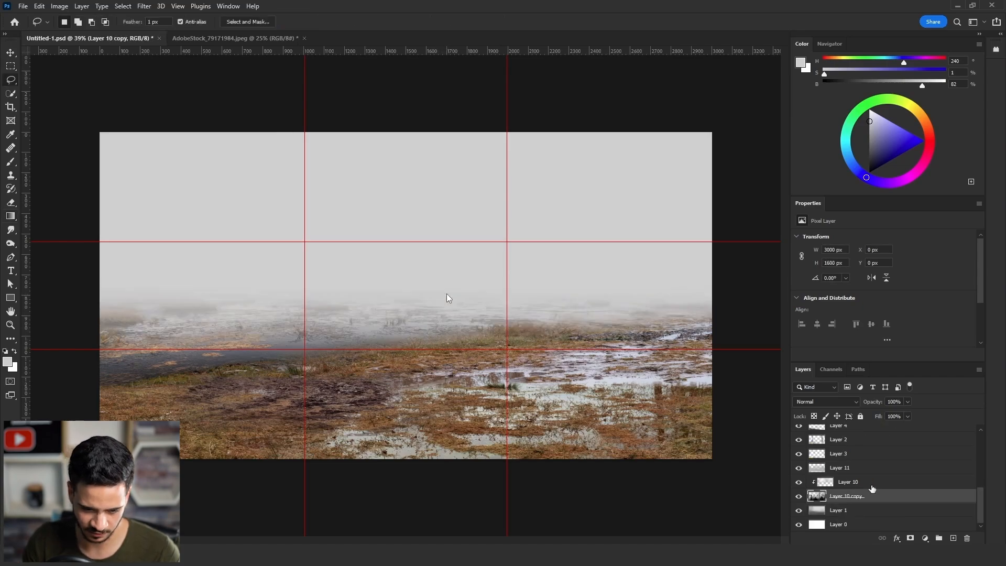
Move Layer 11, Layer 10 and Layer 10 copy with the foggy trees up between Layer 8 and Layer 13, and select Layer 10 copy.
ctrl+click(873, 485)
ctrl+click(874, 468)
drag(874, 469, 841, 282)
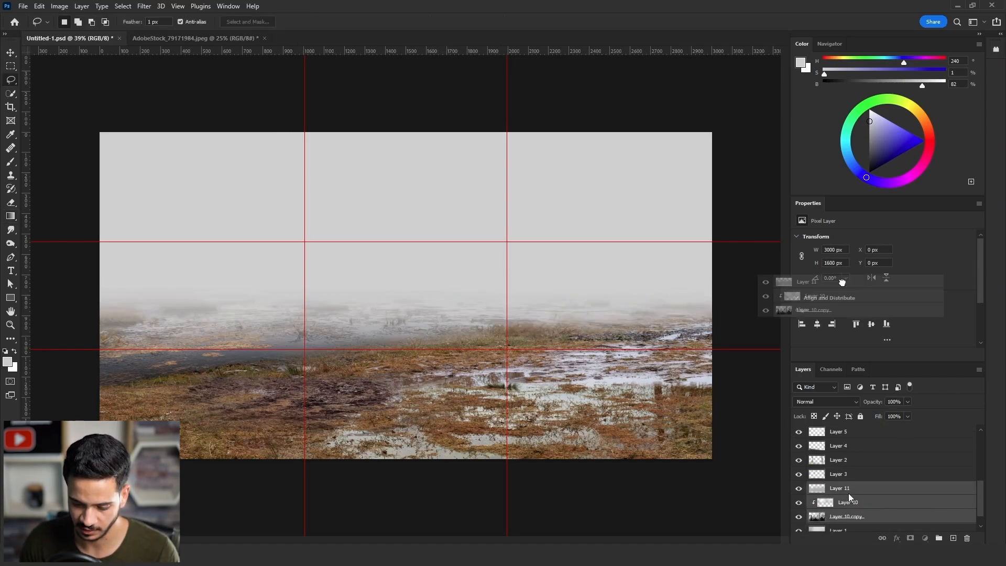
drag(842, 283, 876, 461)
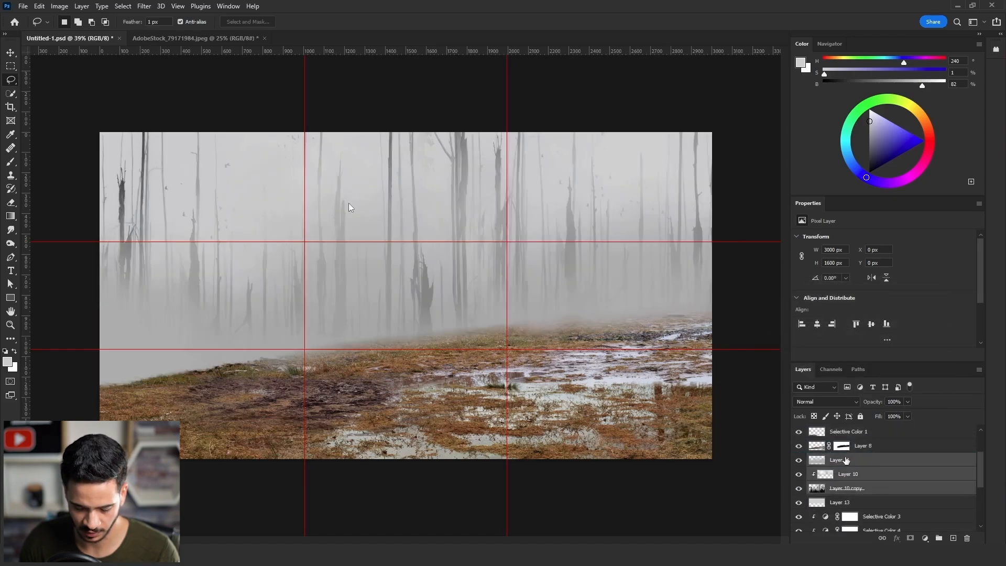
click(841, 490)
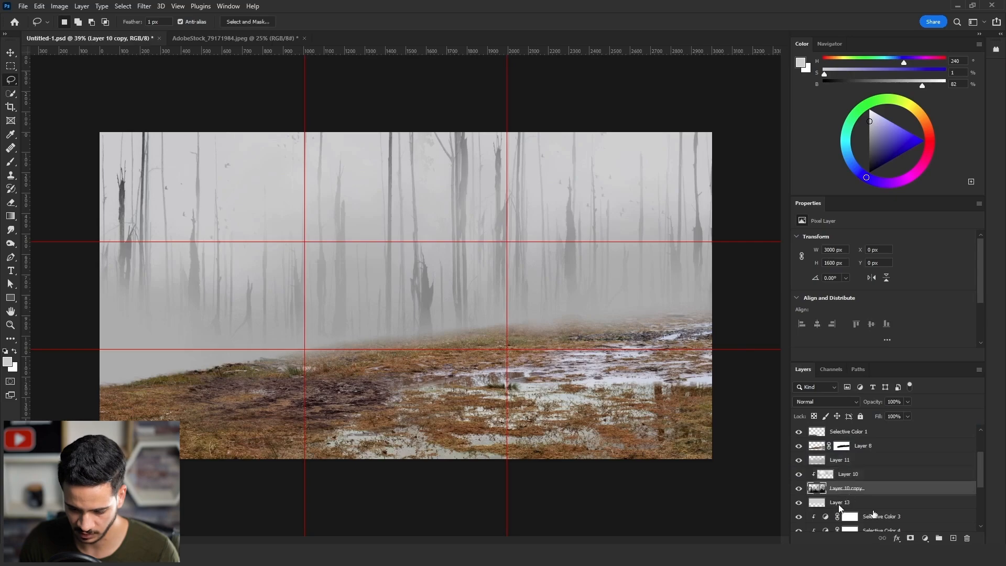
Add a mask to Layer 10 copy and fade out the bases of the foggy trees with a short upward Normal-mode gradient.
click(910, 538)
click(11, 216)
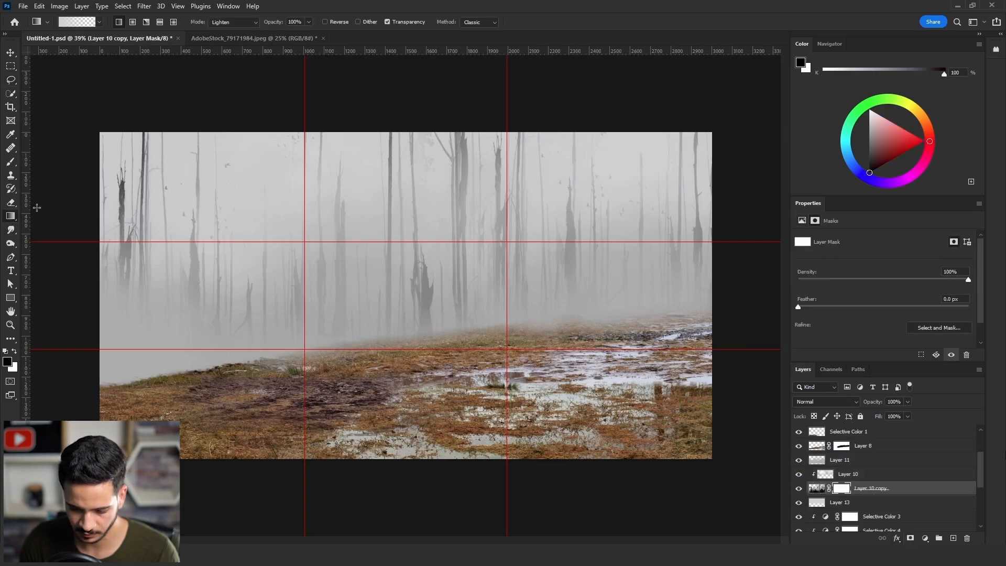
click(233, 22)
click(220, 31)
drag(412, 341, 425, 310)
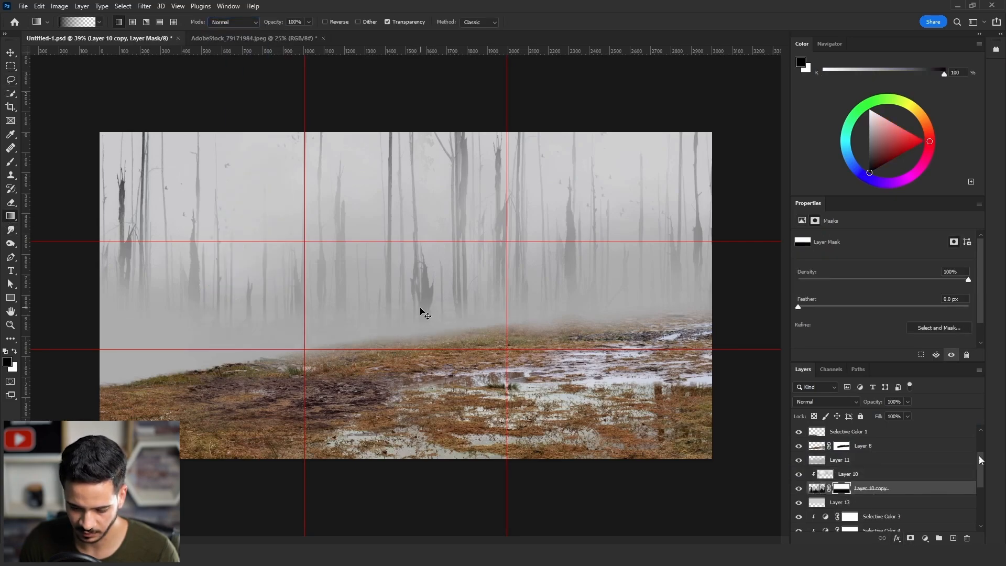
key(ctrl+z)
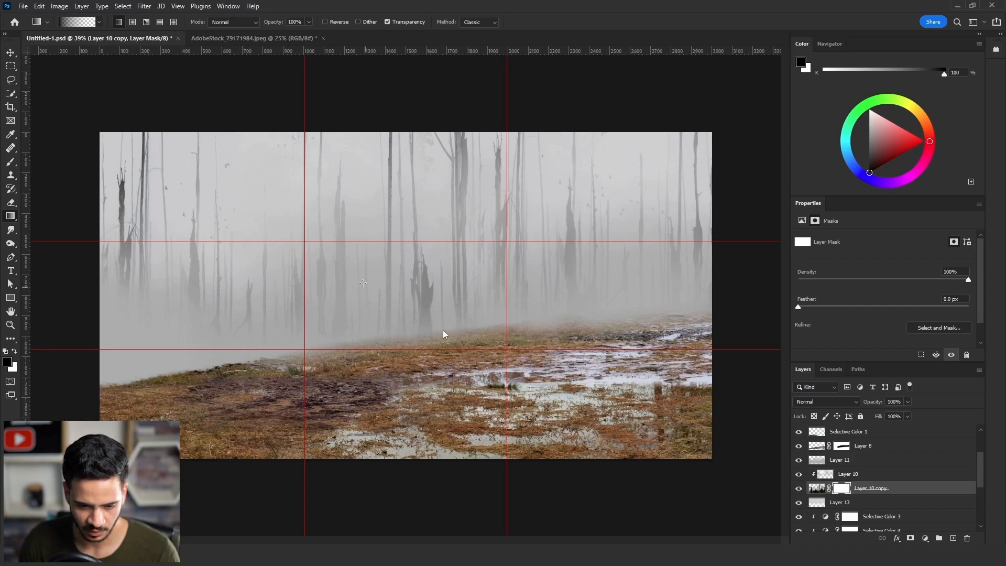
drag(429, 333, 401, 304)
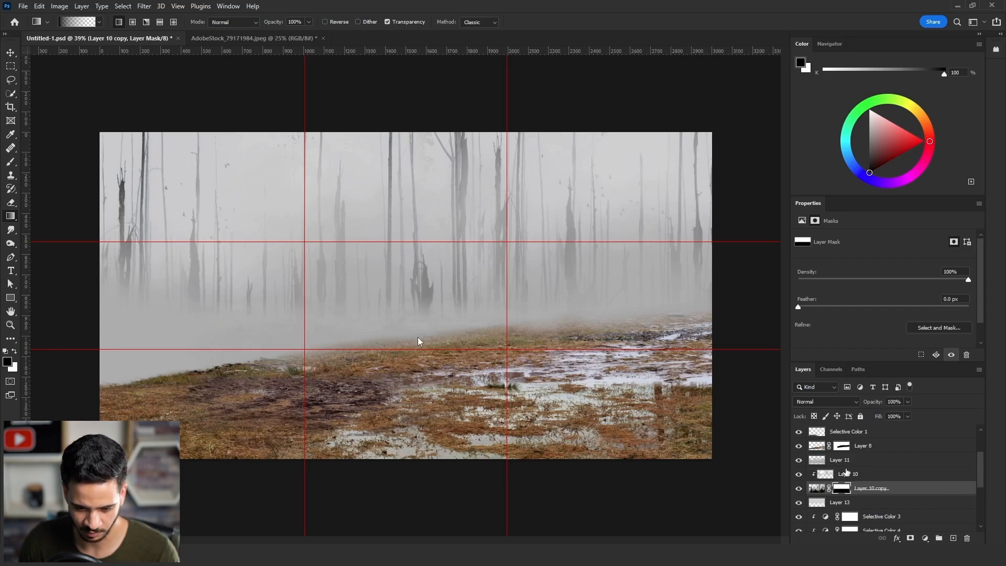
Mask the lower part of Layer 11 to uncover the marsh, and enlarge and spread the Layer 10 copy trees outward with a transform.
click(845, 462)
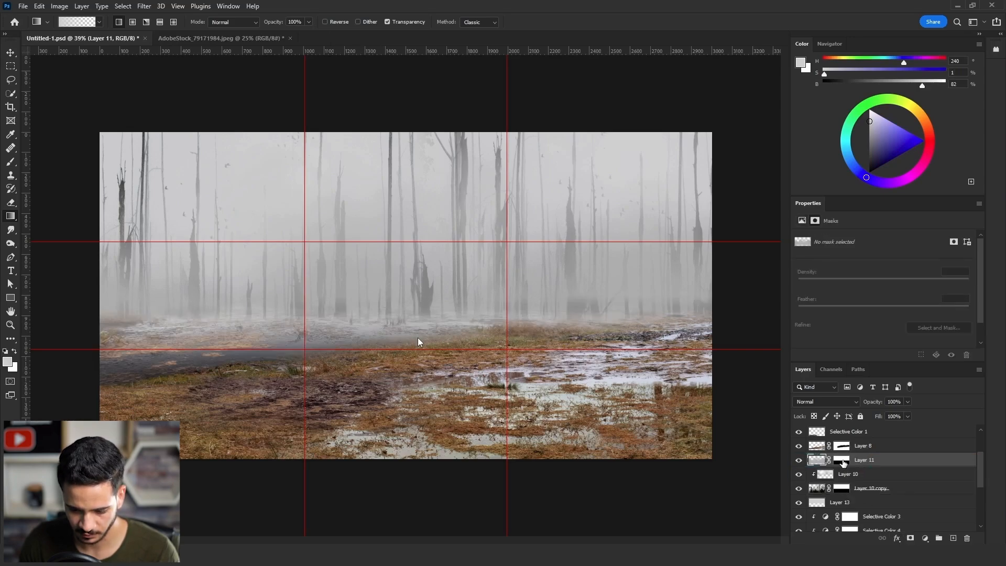
key(Return)
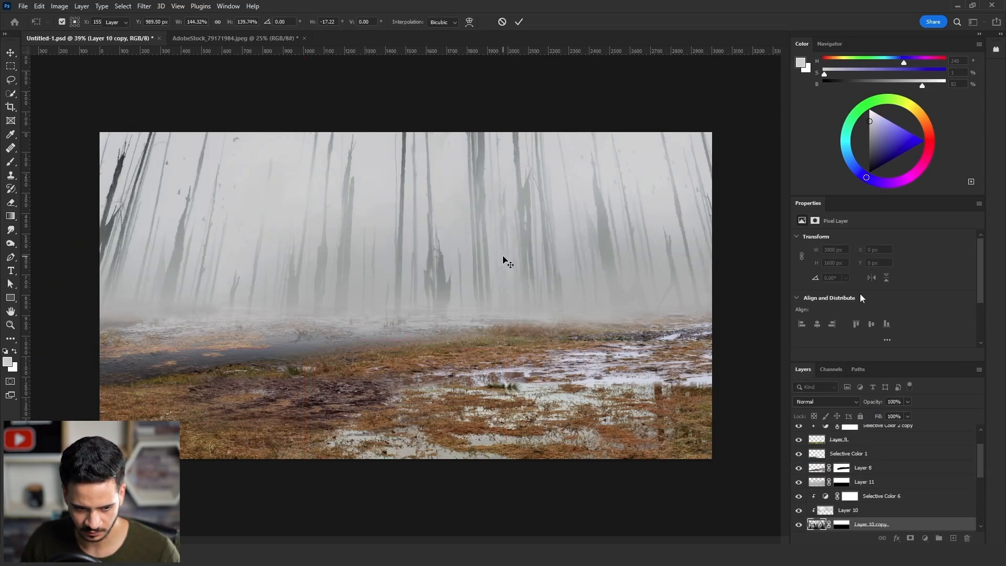
Paint grey fog over the tree bases on Layer 14 with the 3840 px Smoke and Cloud brush reduced to 3022 px.
key(b)
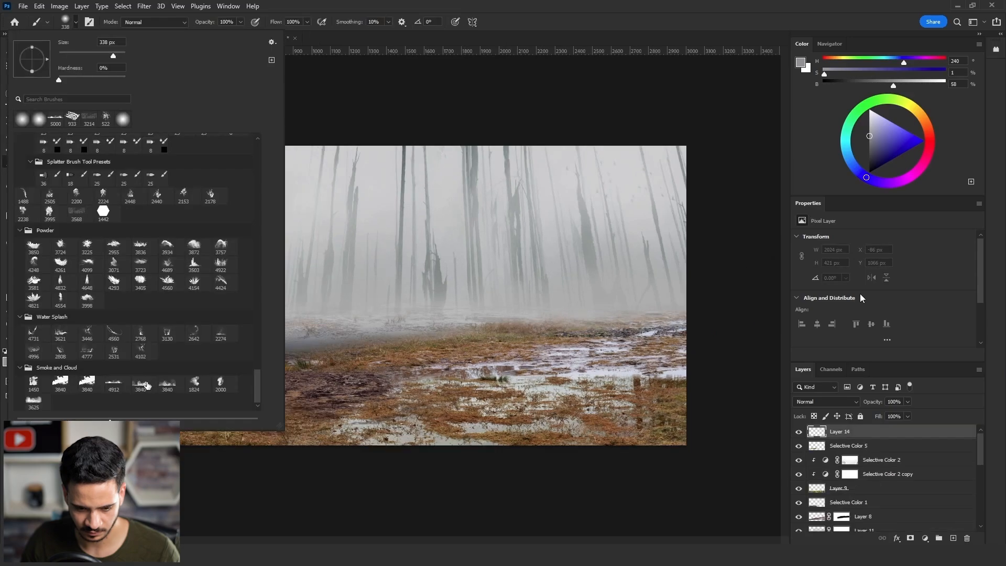
click(146, 385)
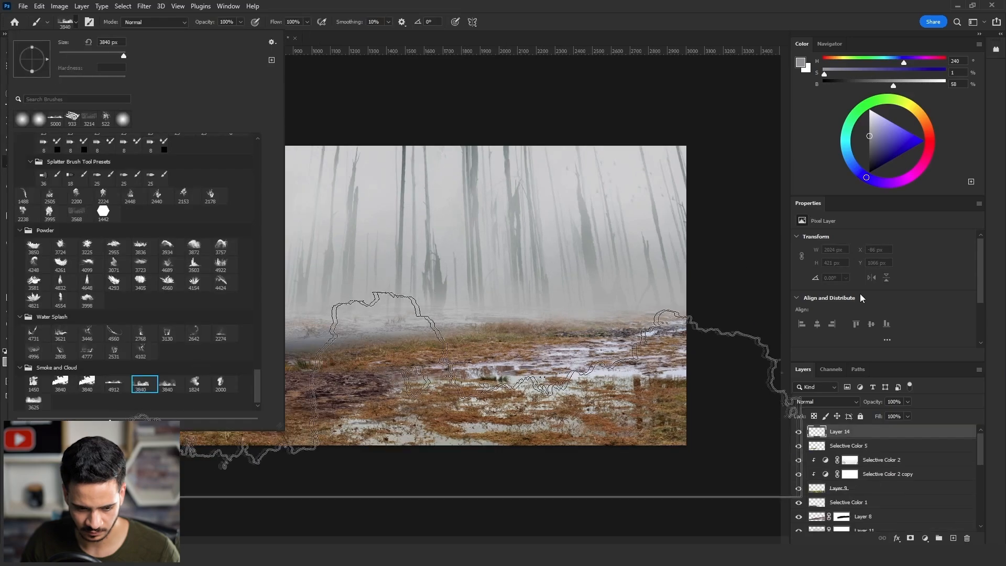
drag(492, 294, 416, 296)
click(416, 297)
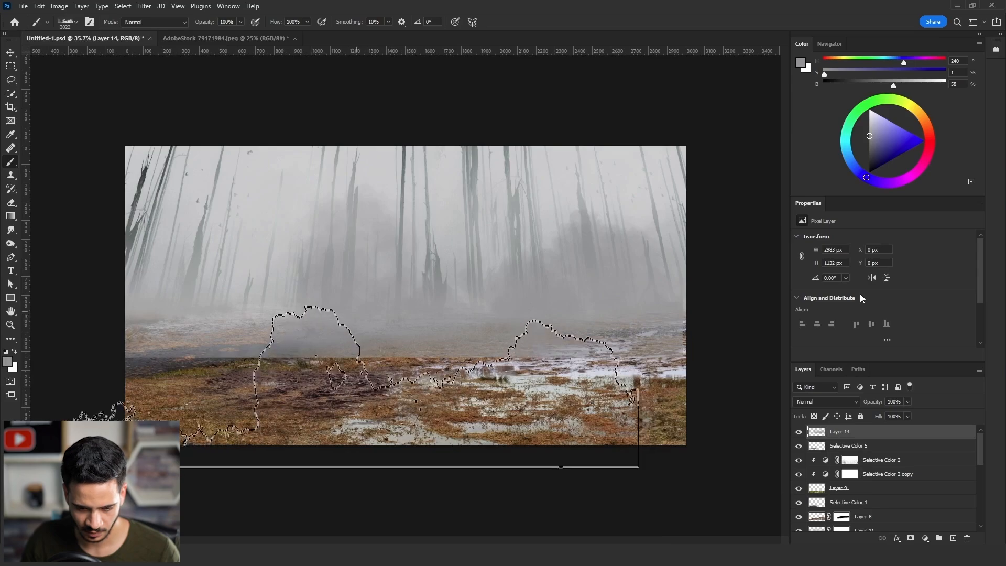
key(ctrl+d)
Raise the fog color's brightness to 70% and paint a wide fog bank on Layer 14 with the 4912 px Smoke and Cloud brush.
drag(893, 85, 909, 86)
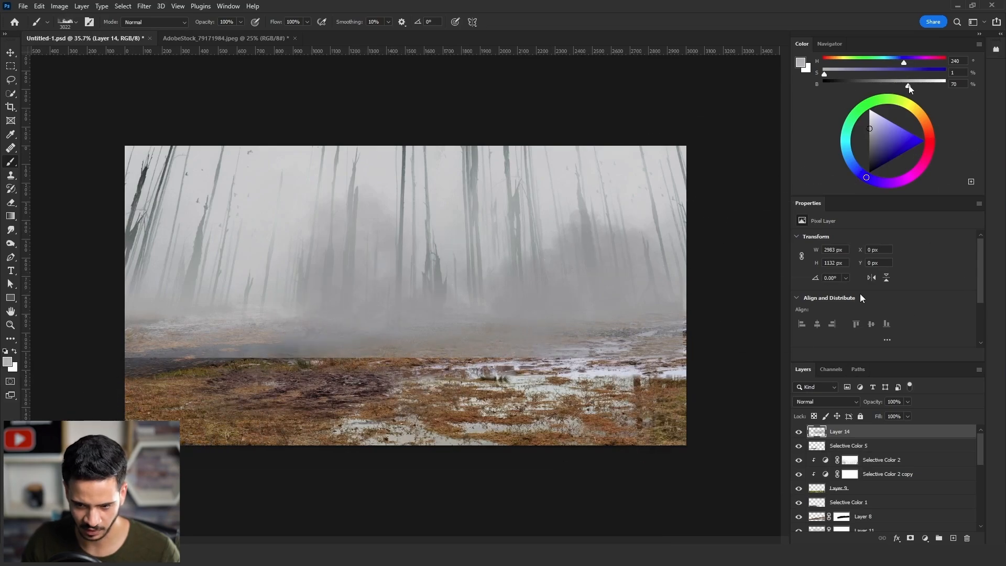
click(397, 287)
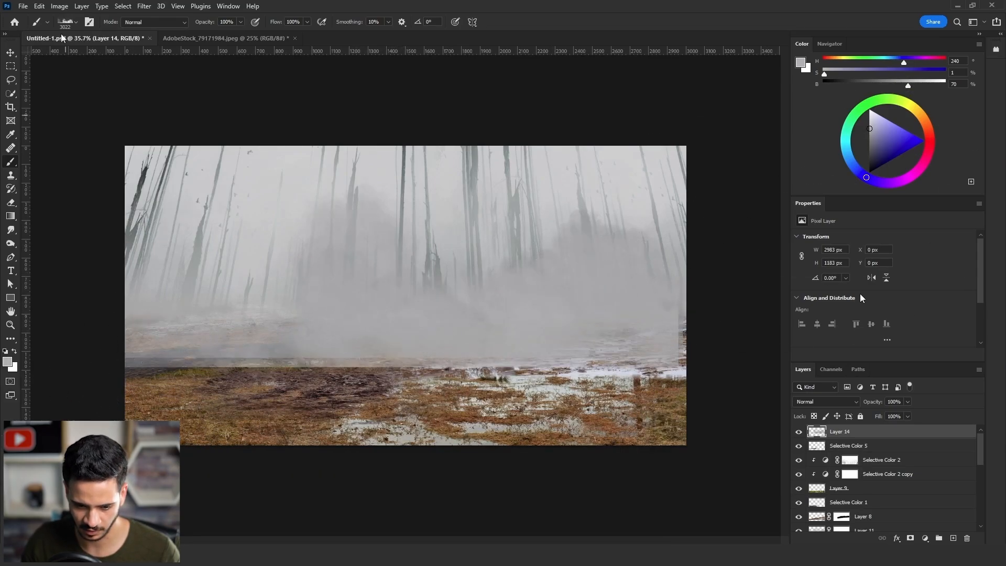
key(ctrl+z)
click(68, 23)
click(121, 387)
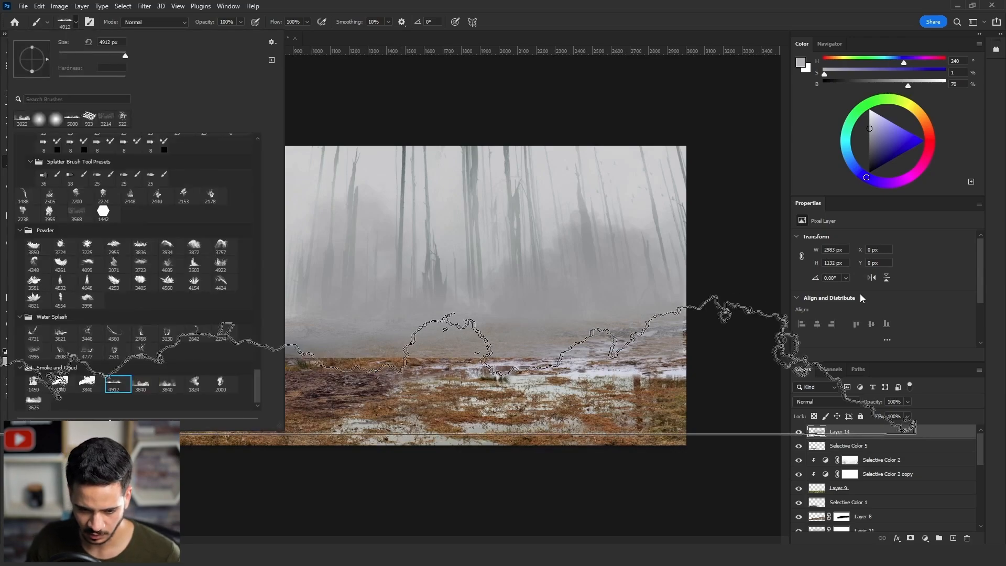
click(453, 302)
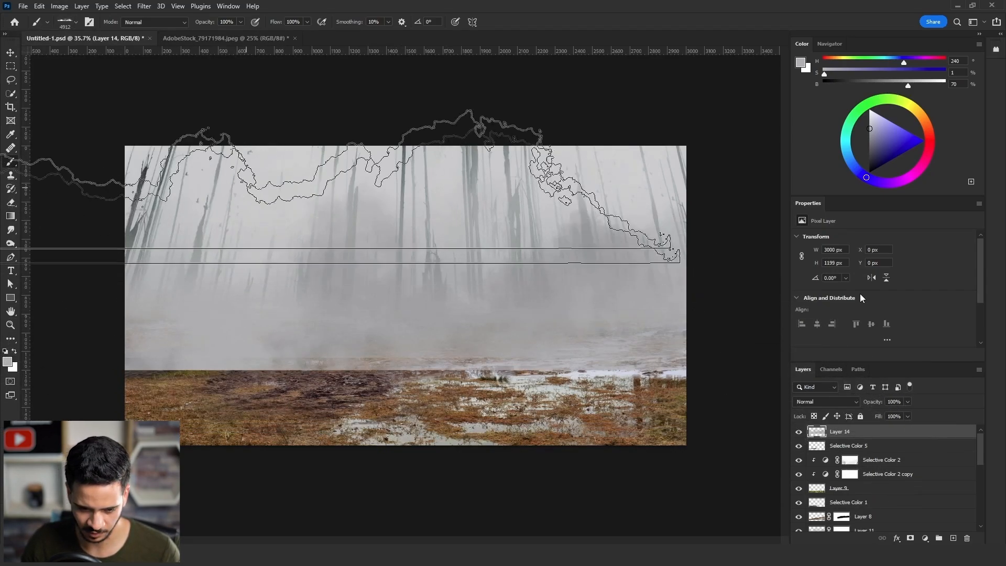
Raise the fog color's brightness to 81% and paint more fog over the marsh with the 3625 px Smoke and Cloud brush.
click(68, 23)
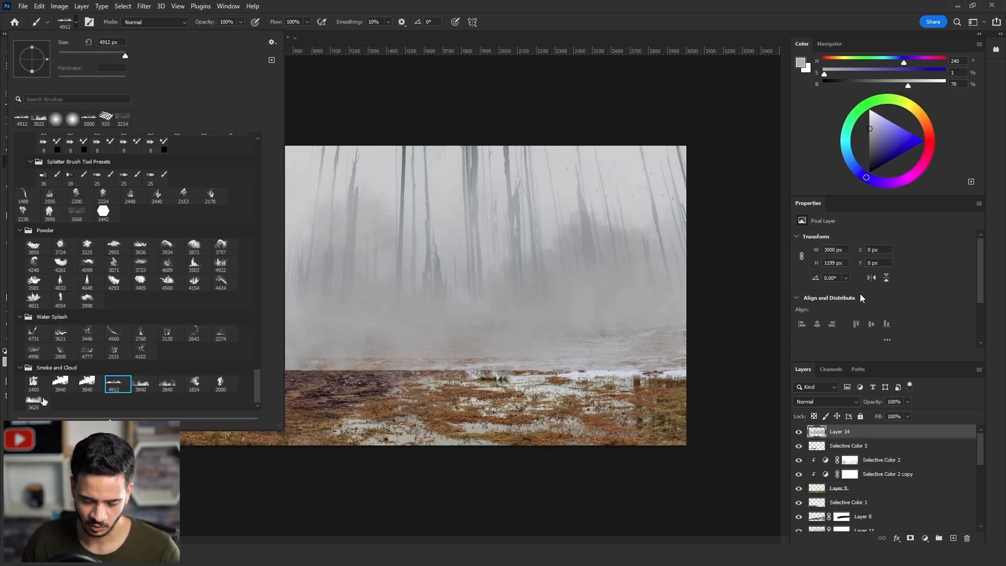
click(43, 399)
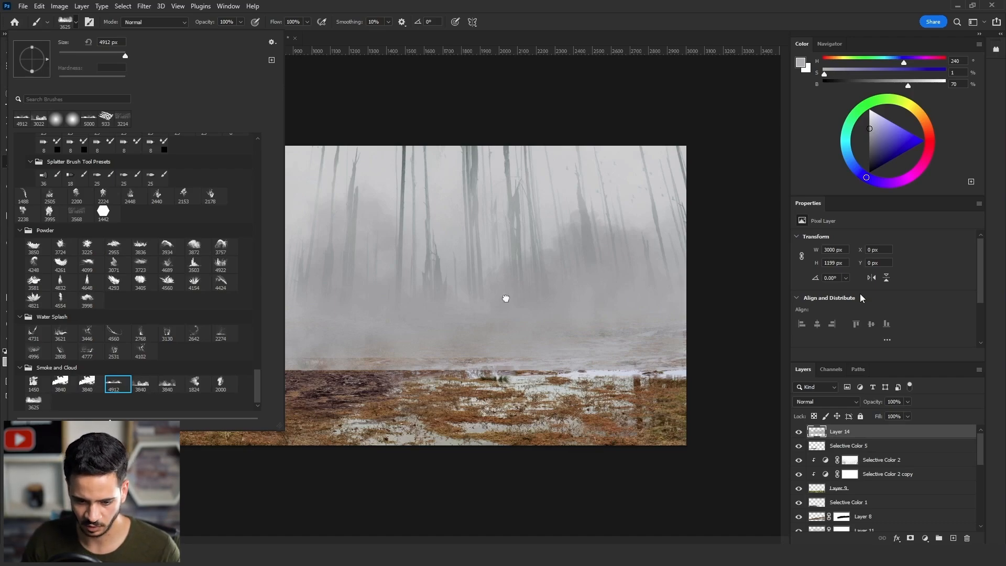
drag(915, 86, 922, 87)
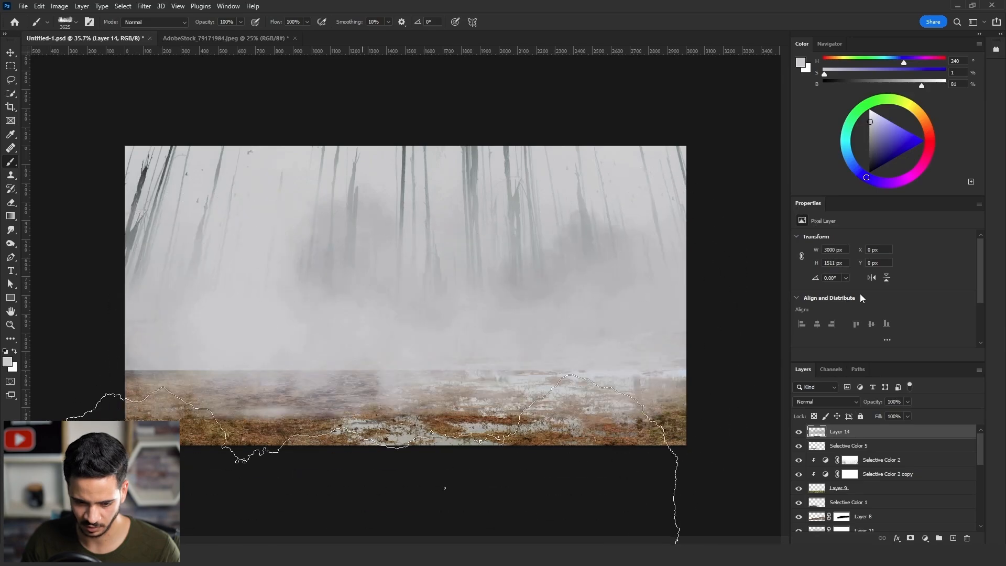
click(378, 373)
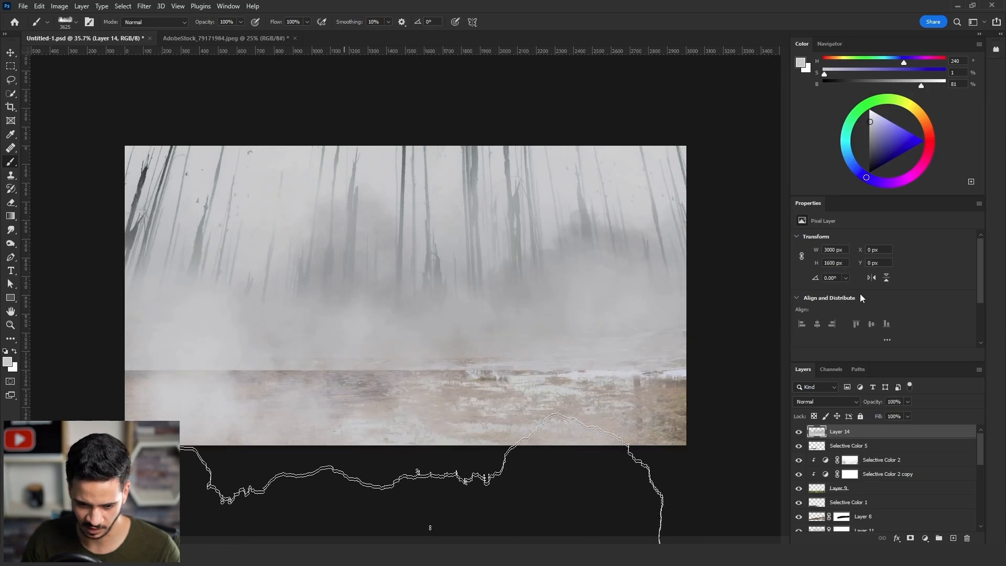
Mask Layer 14 with an upward black gradient to clear fog from the foreground, and set its blending mode to Lighten.
key(e)
click(11, 216)
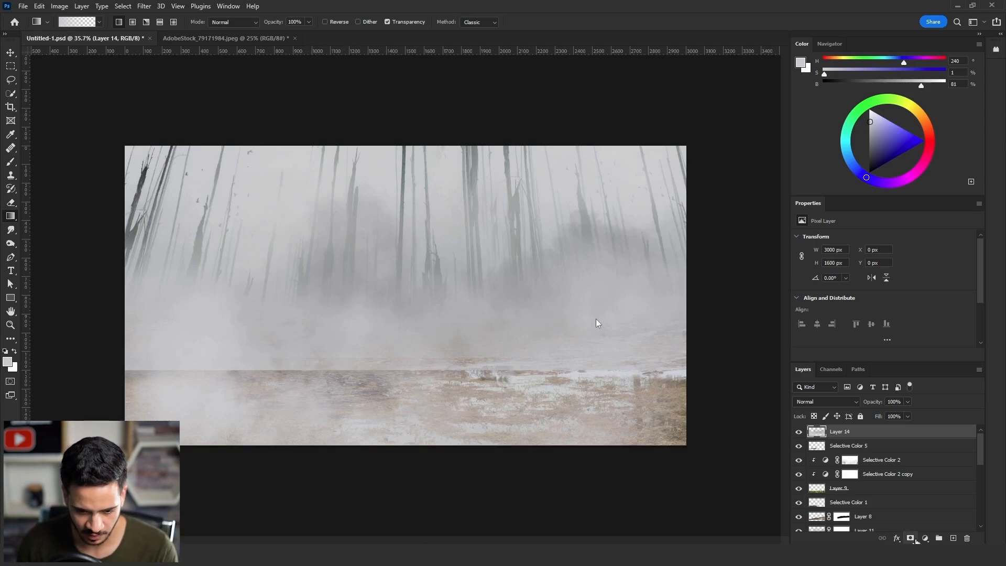
click(912, 539)
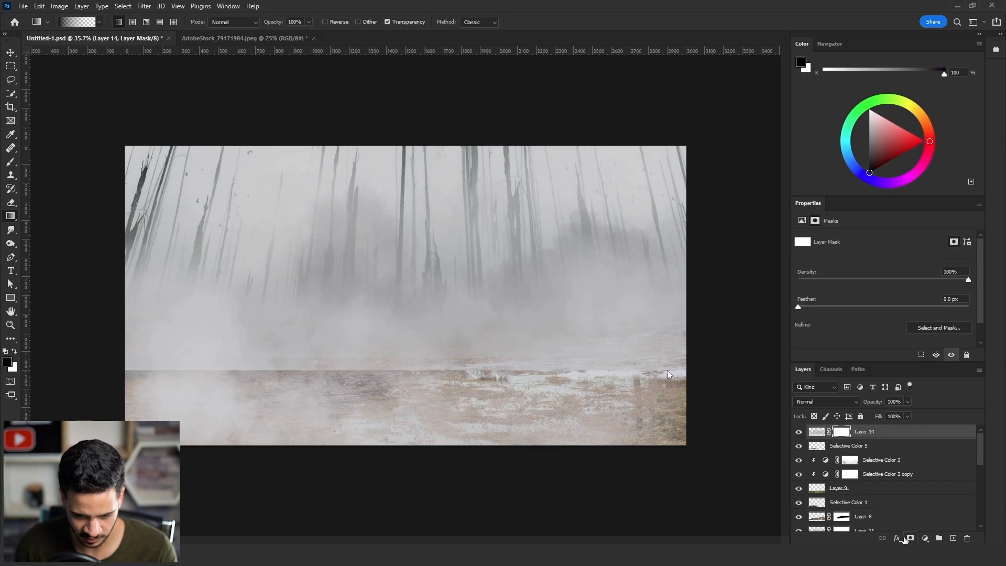
key(x)
key(x)
drag(391, 377, 391, 337)
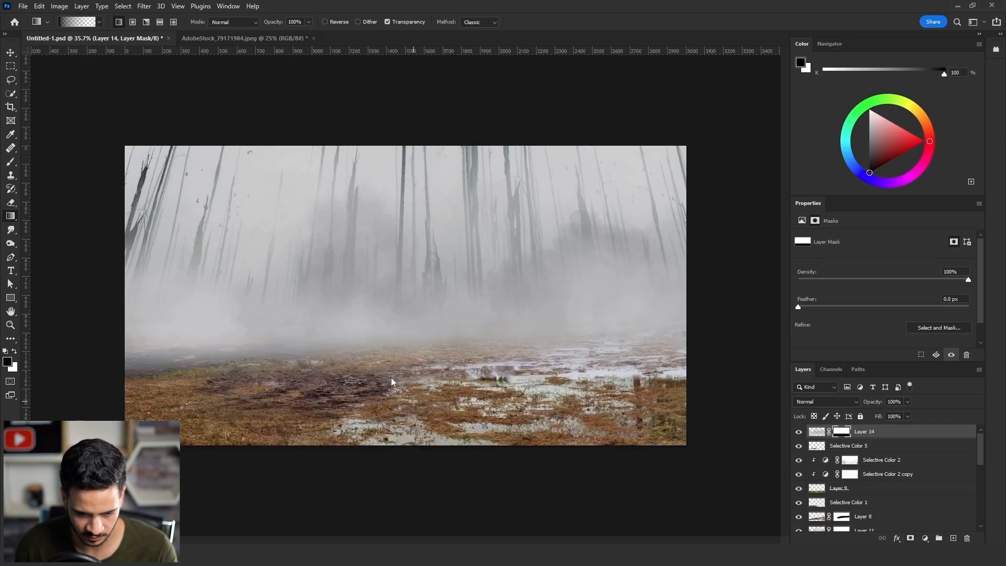
click(822, 402)
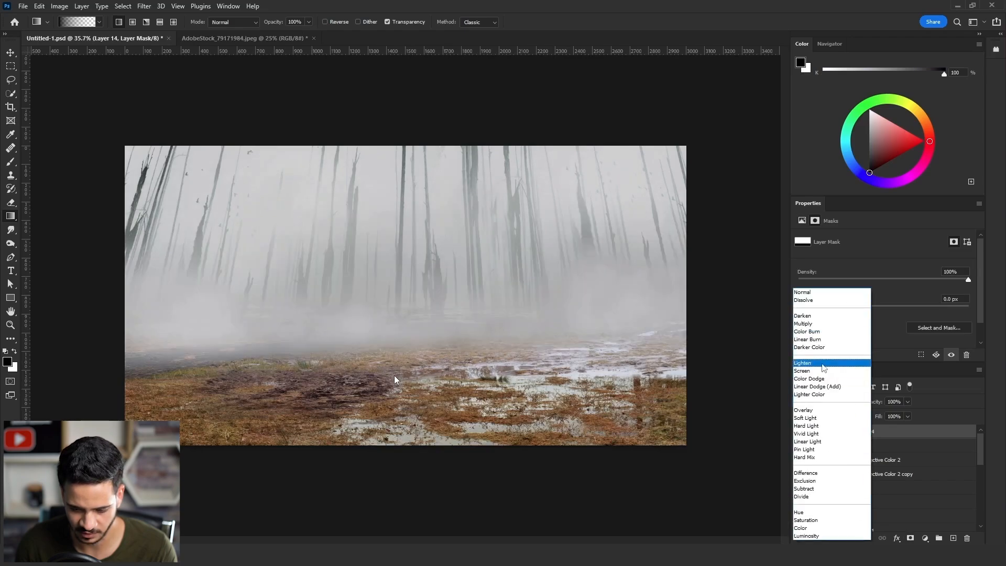
click(824, 364)
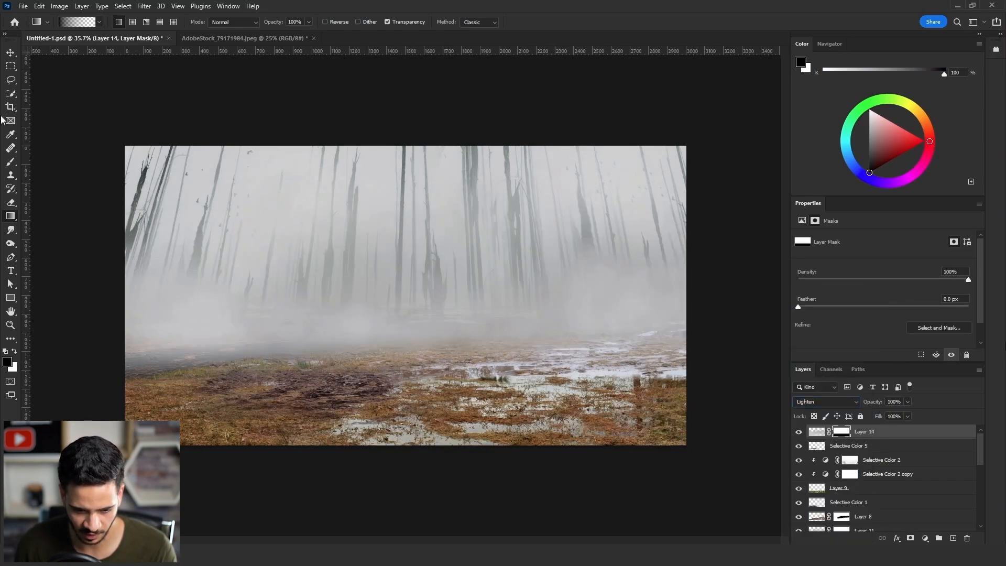
Toggle the visibility of Layer 9 off and on to check which part of the foreground it covers.
click(11, 52)
click(447, 444)
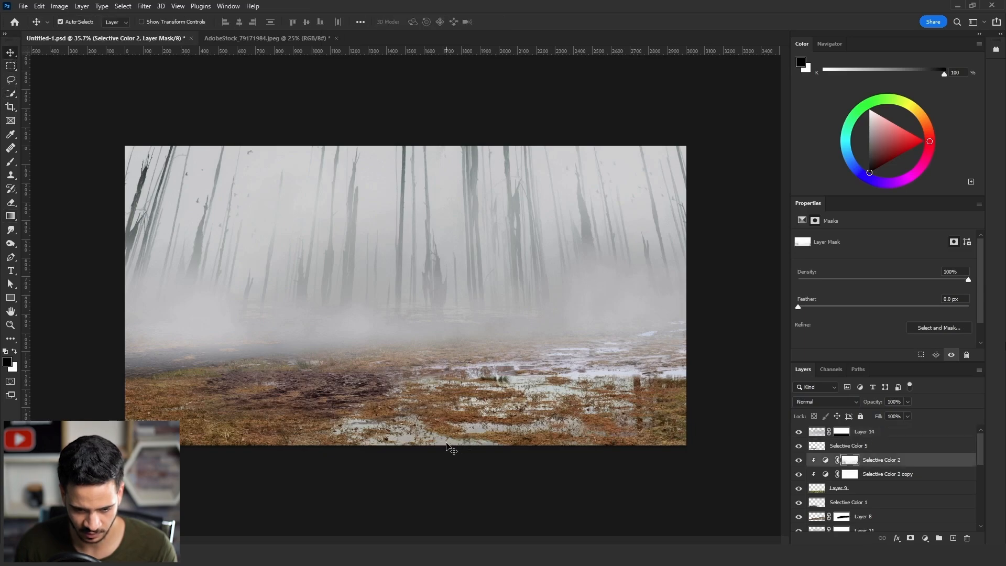
click(798, 488)
click(798, 488)
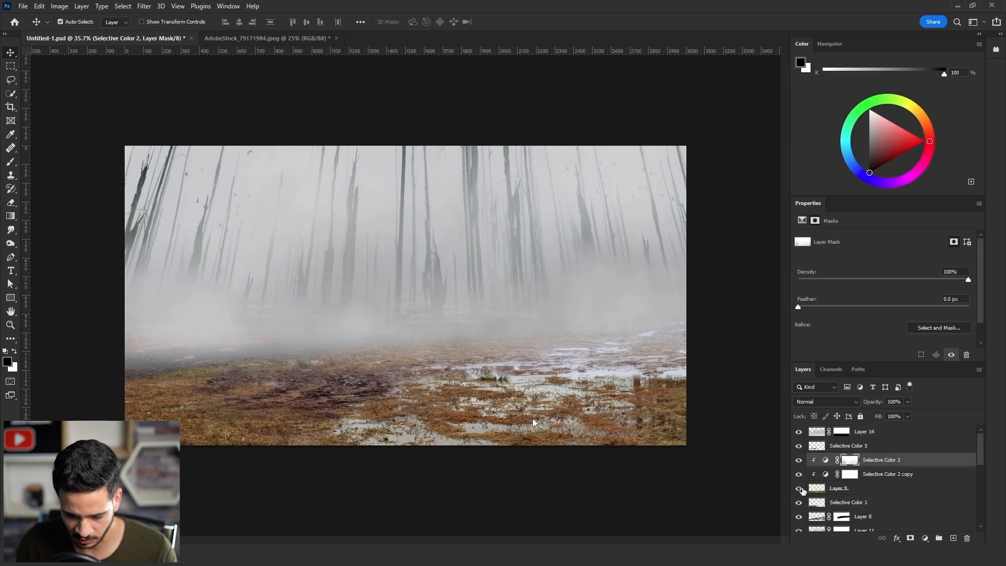
click(798, 488)
click(799, 488)
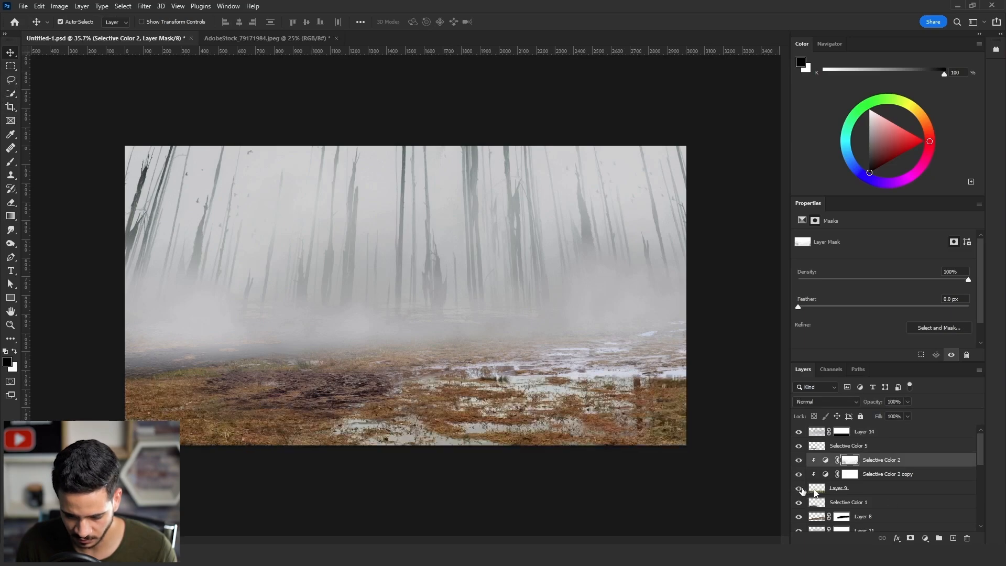
Duplicate Layer 9 to the top of the layer stack and add a new layer filled with black directly beneath the copy.
click(843, 489)
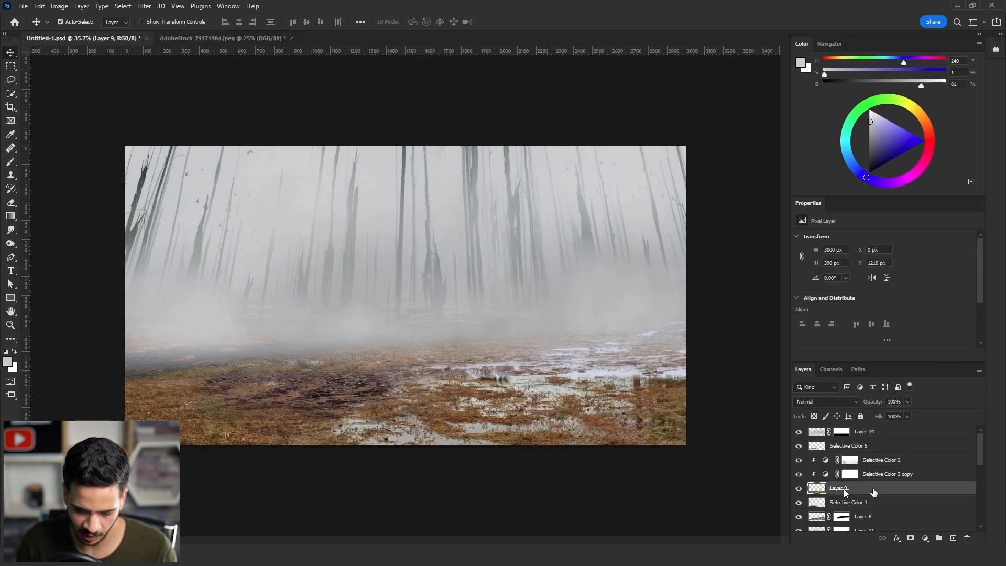
drag(873, 492, 845, 433)
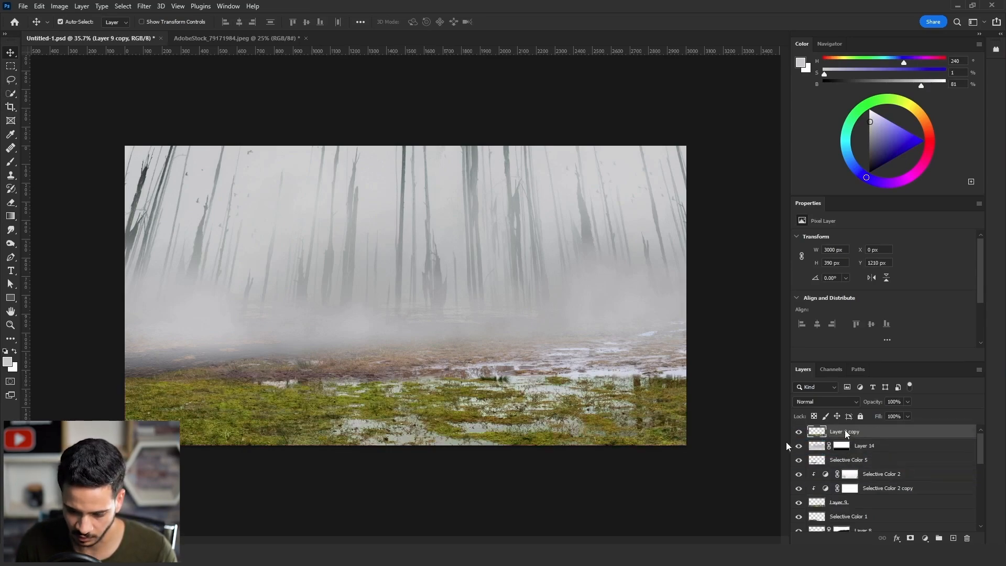
click(867, 449)
click(953, 538)
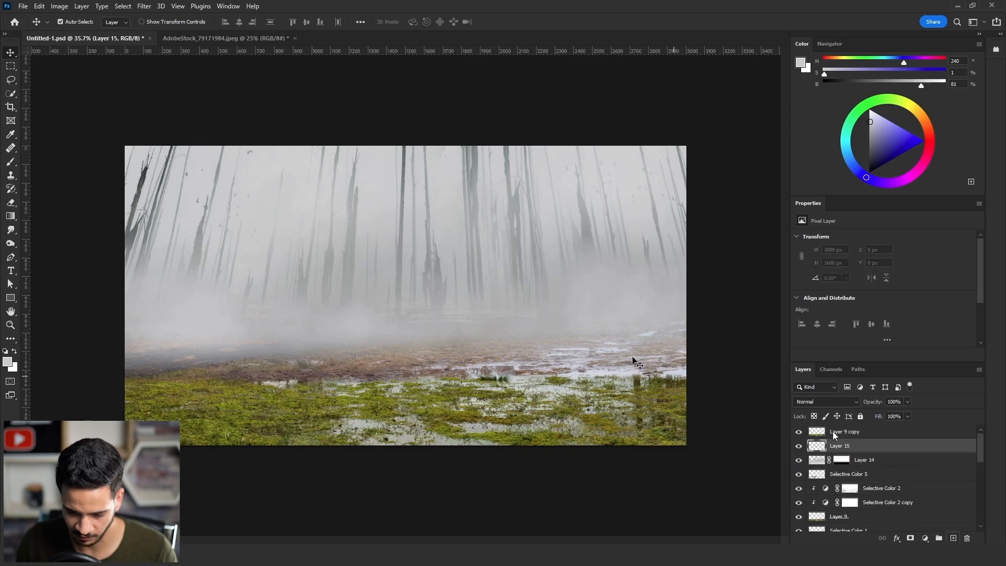
key(shift+F5)
key(Return)
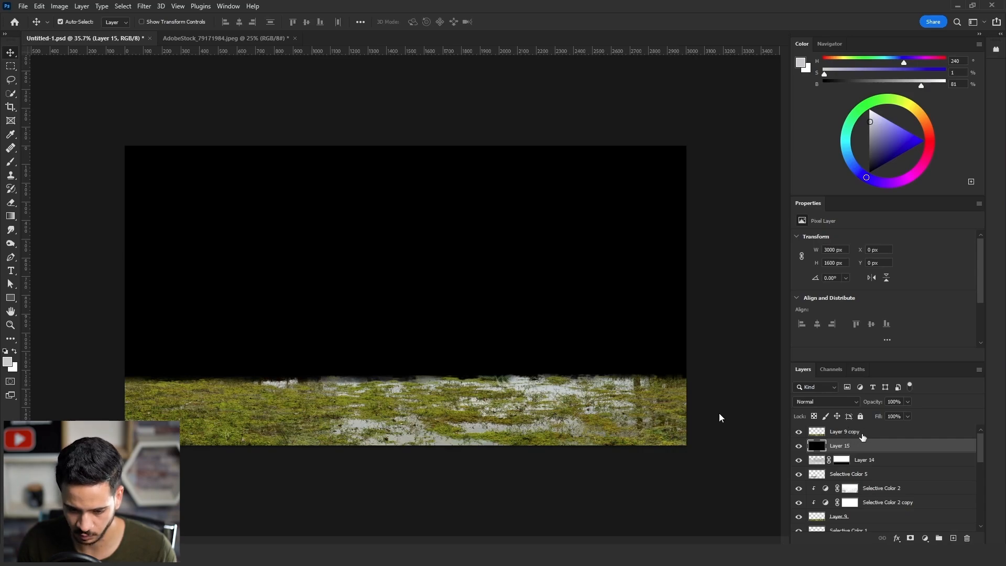
Compare the Green and Blue channels of Layer 9 copy, load the Blue channel as a selection and save it as an alpha channel.
click(862, 432)
click(831, 369)
click(828, 411)
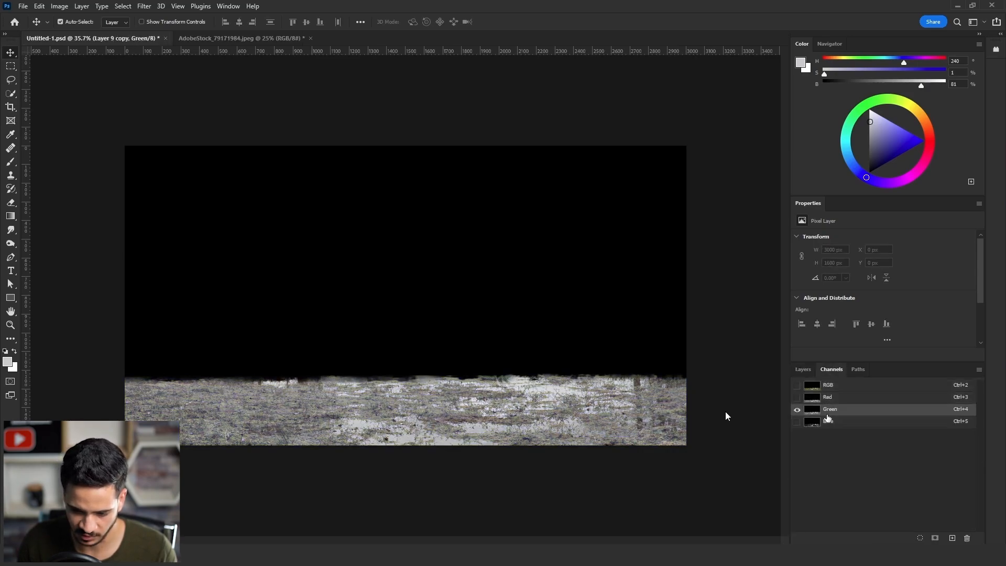
click(828, 422)
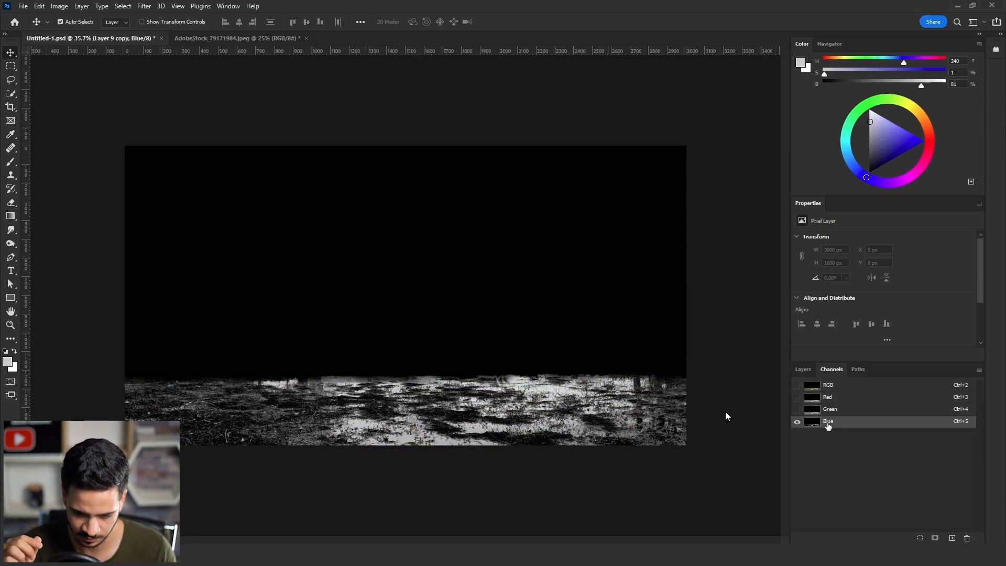
ctrl+click(814, 424)
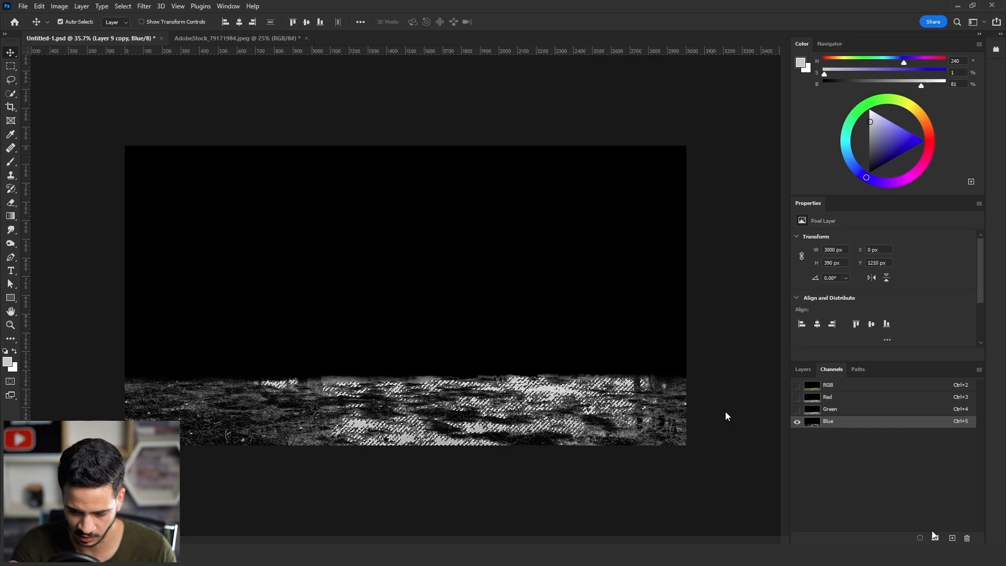
click(935, 538)
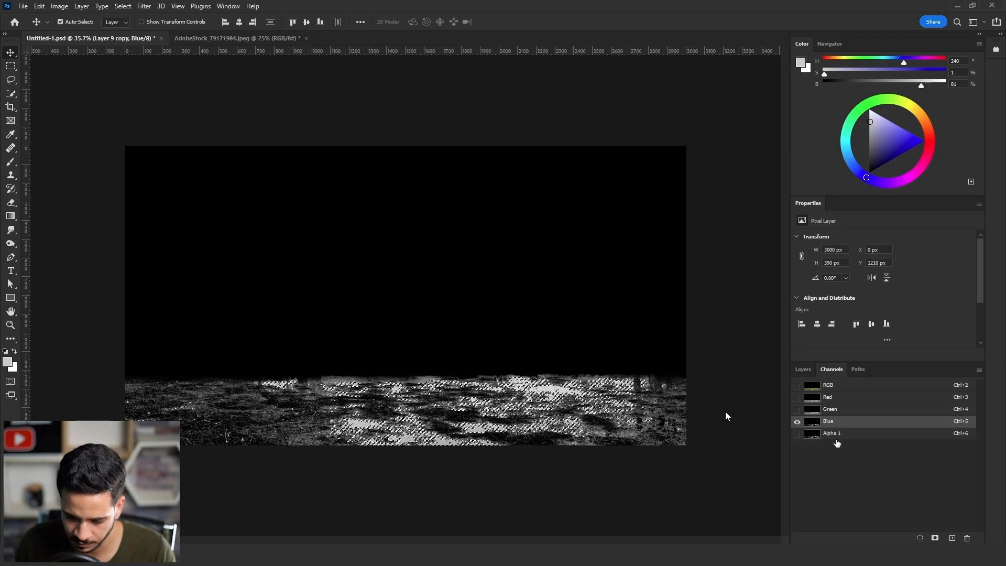
Brighten the water in the Alpha 1 channel by using Apply Image with Alpha 1 as source and Screen blending at 100% opacity.
click(835, 437)
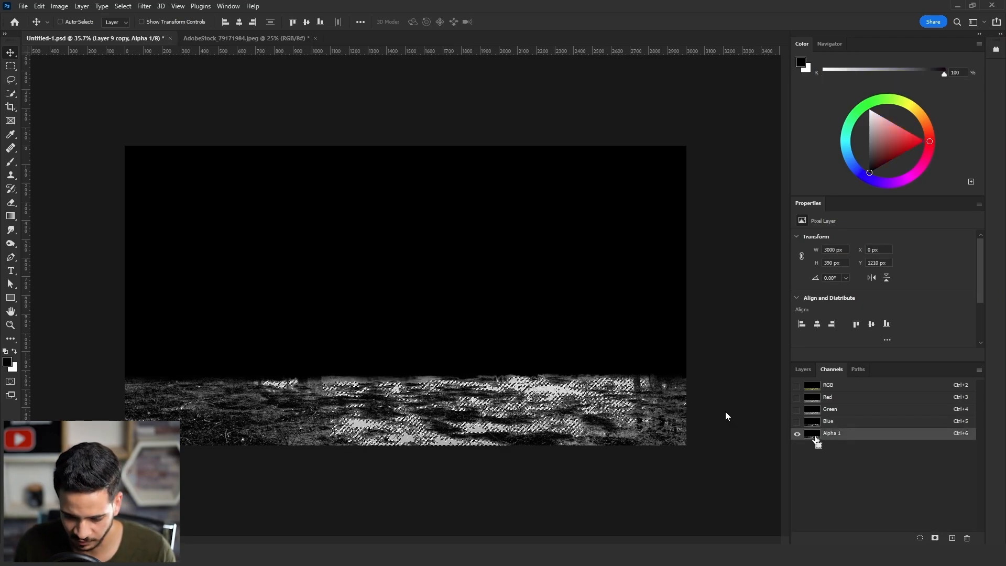
click(59, 6)
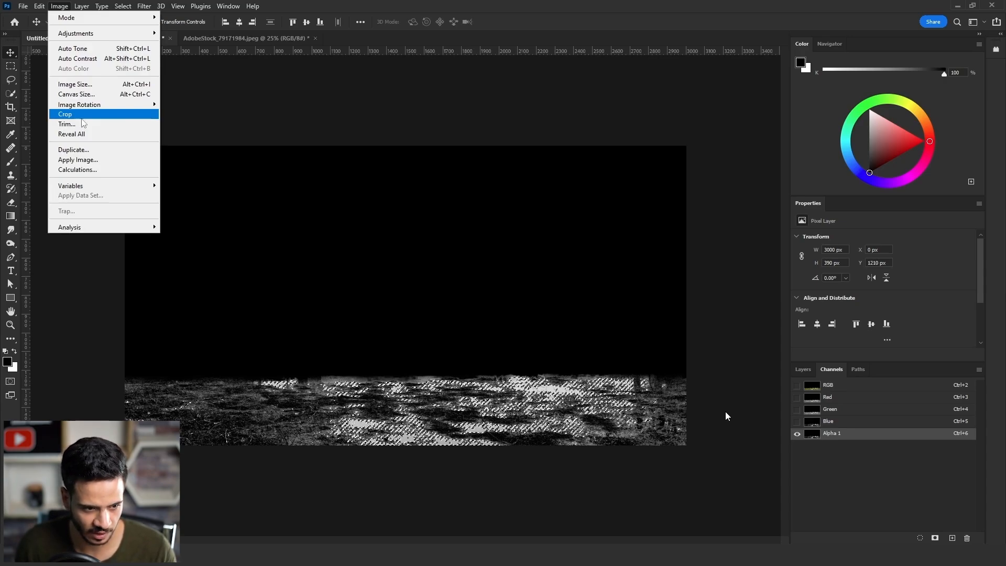
click(78, 160)
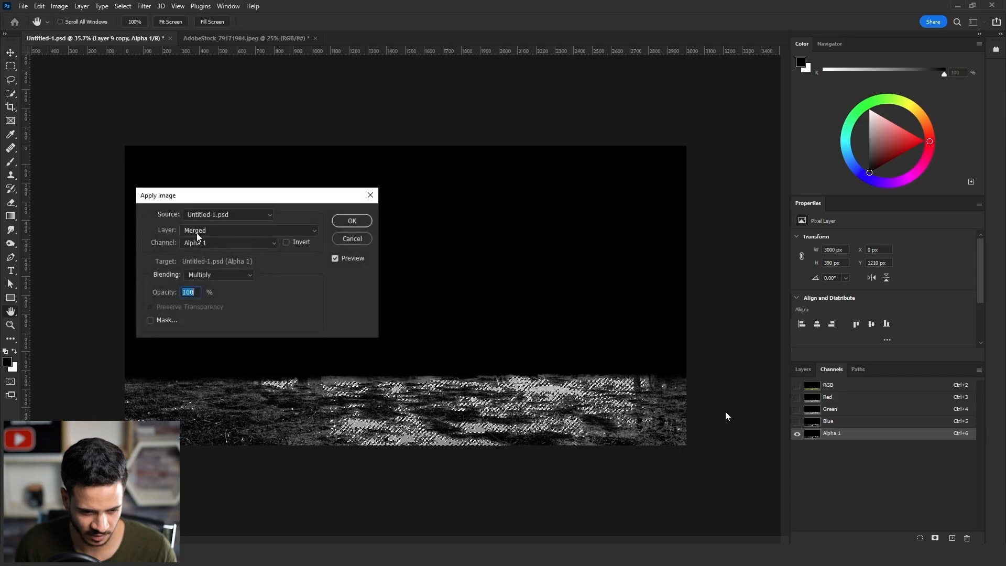
click(214, 276)
click(224, 363)
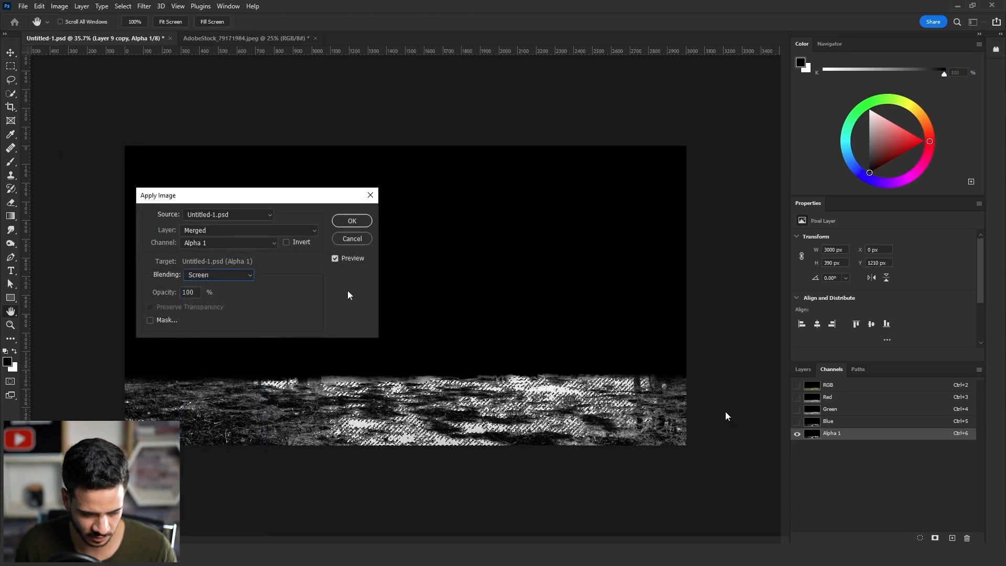
click(351, 221)
Invert the selection, darken the non-water areas of Alpha 1 with Apply Image using a darkening blend mode, and deselect.
key(l)
right_click(411, 271)
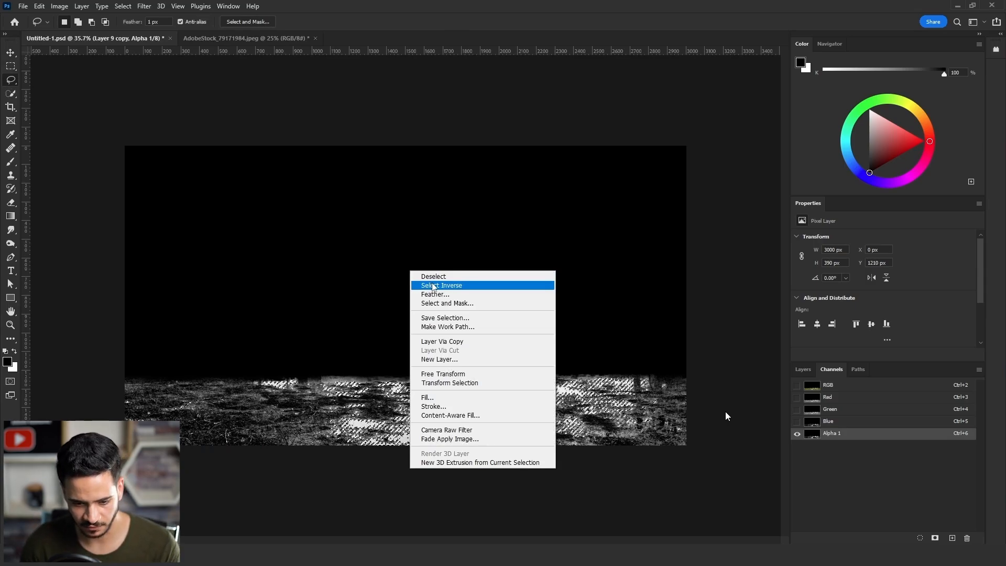
click(433, 286)
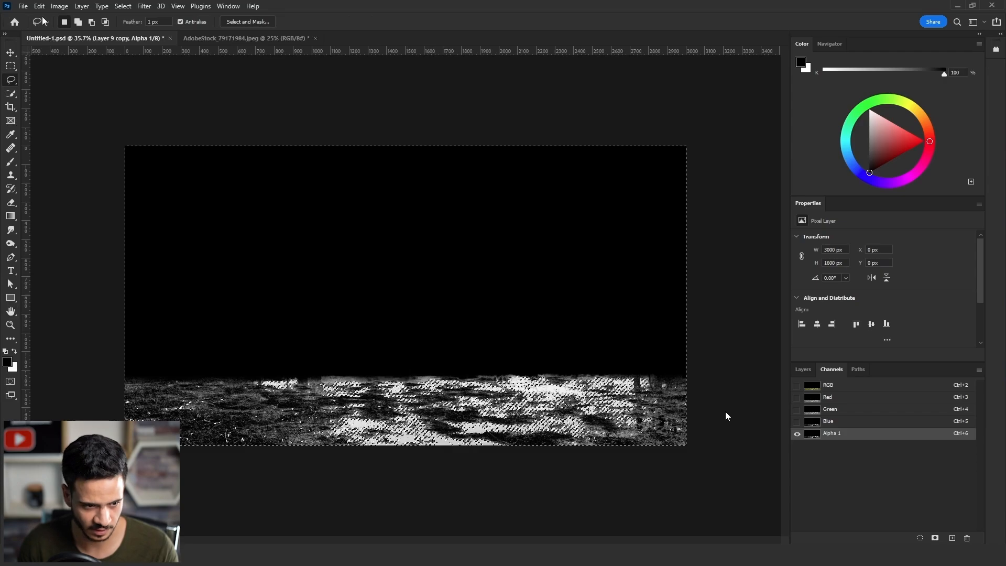
click(60, 5)
click(112, 159)
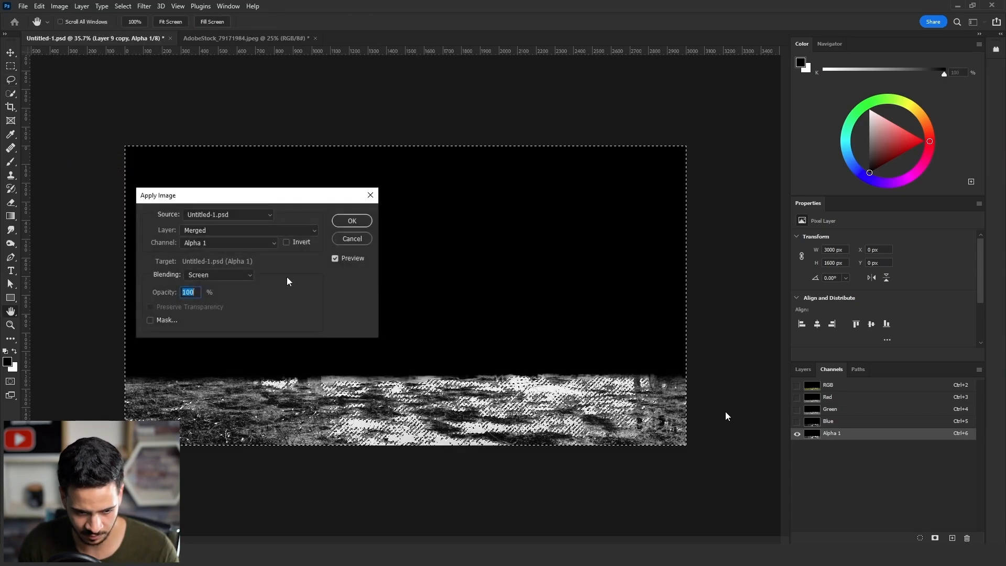
click(239, 276)
click(237, 313)
click(352, 220)
key(ctrl+d)
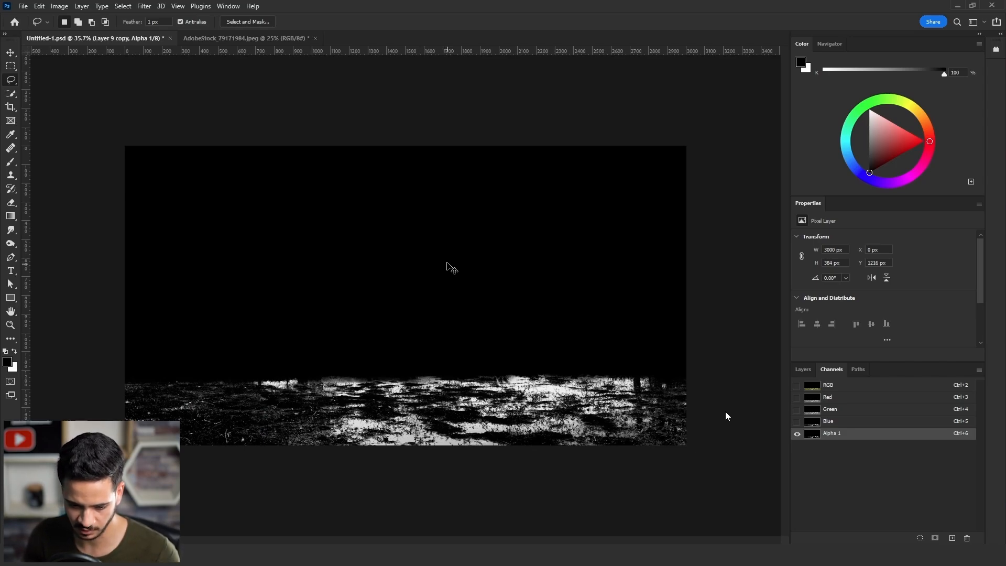
Increase the contrast of the Alpha 1 channel with Levels, setting the black input to 37 and the white input to 238.
key(ctrl+l)
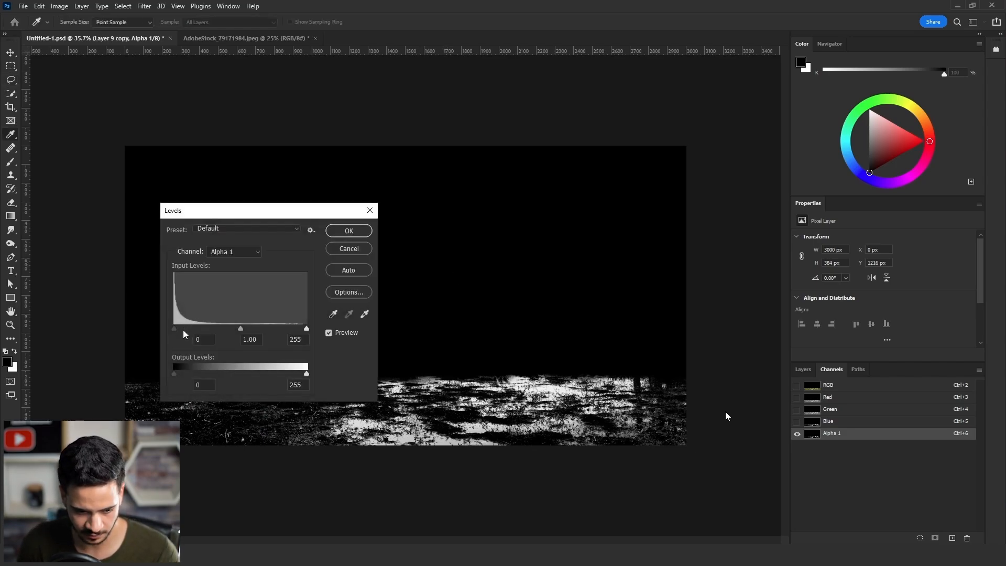
drag(174, 329, 194, 329)
drag(307, 329, 298, 330)
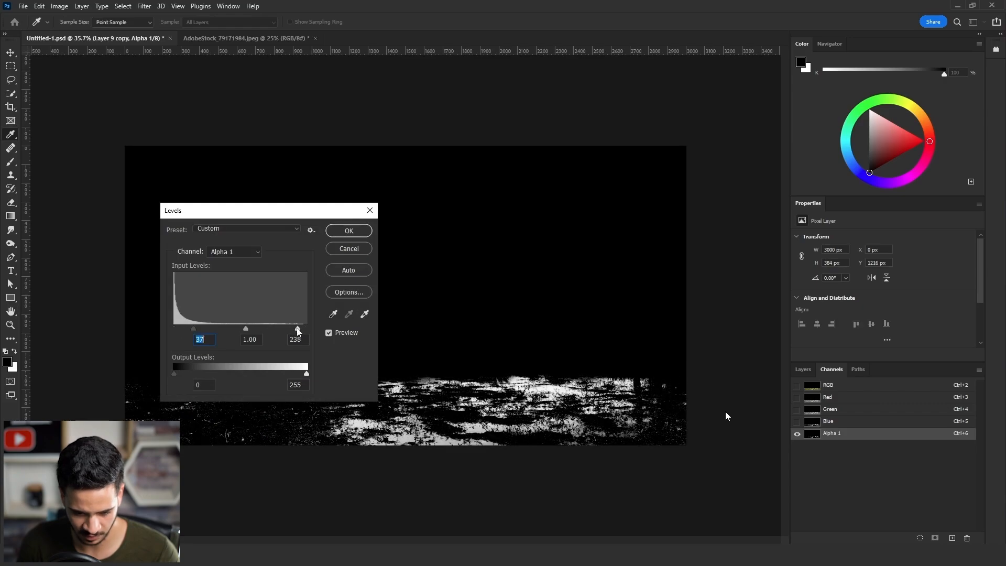
click(349, 230)
Load the Alpha 1 channel as a selection, return to the RGB composite and hide Layer 9 copy.
ctrl+click(808, 439)
click(811, 385)
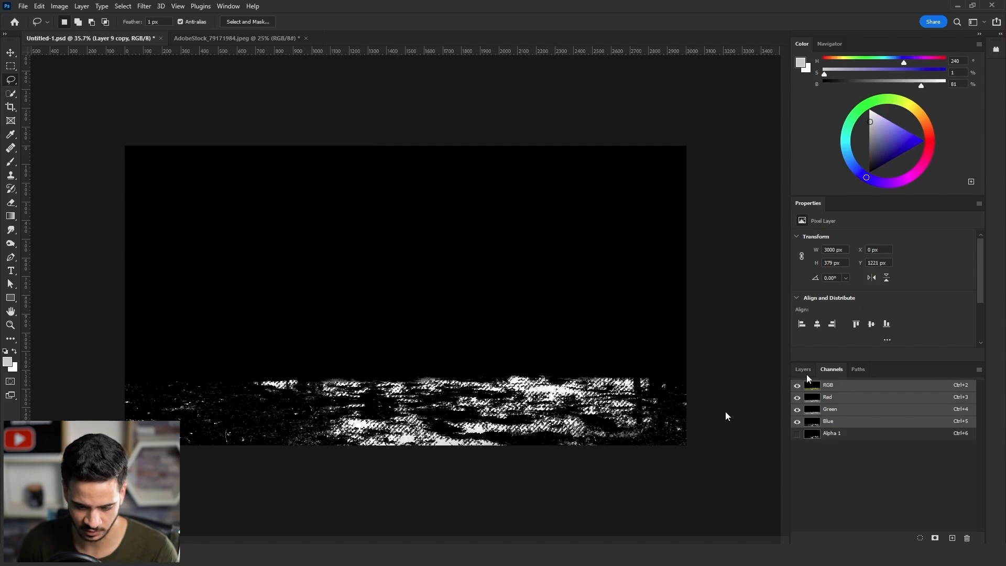
click(805, 371)
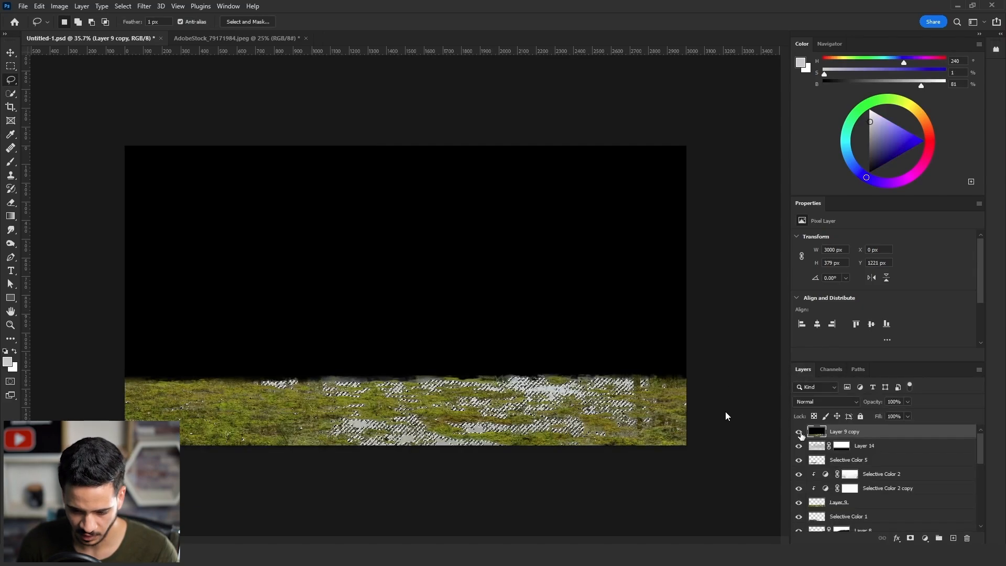
click(799, 433)
scroll(874, 493, down, 1)
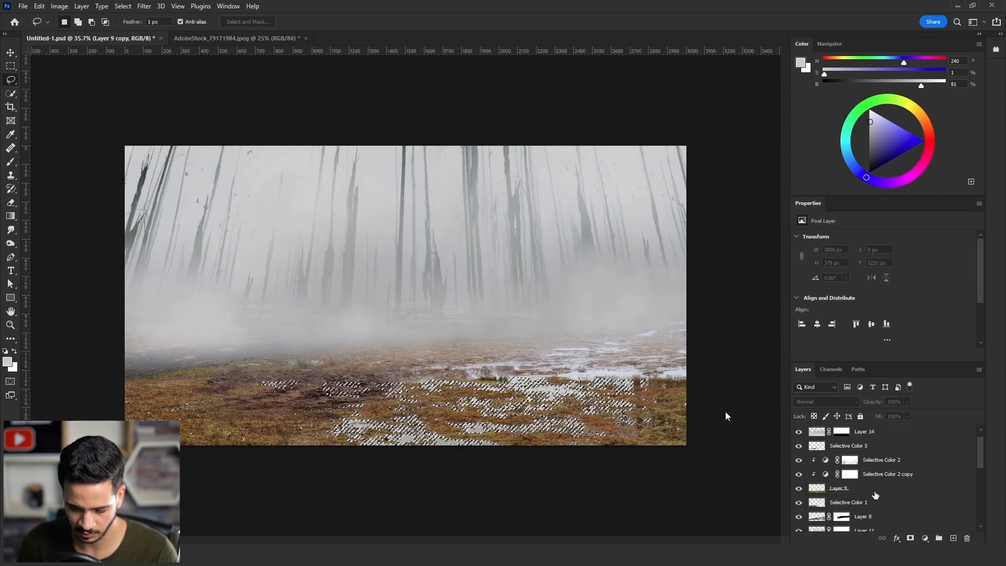
Add a Brightness/Contrast adjustment clipped to Layer 9 with the water selection as its mask, and delete Layer 9 copy.
click(875, 492)
click(924, 538)
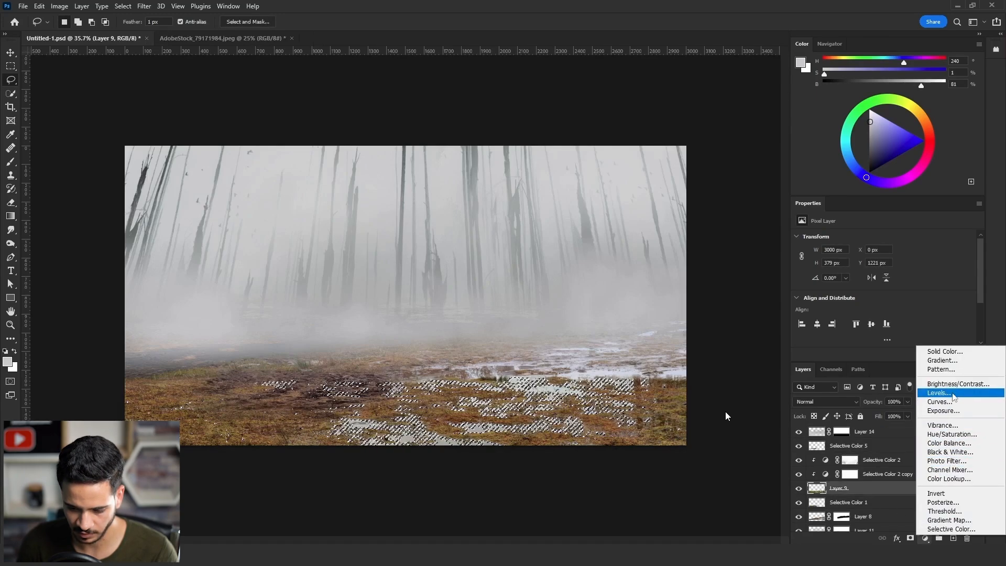
click(957, 384)
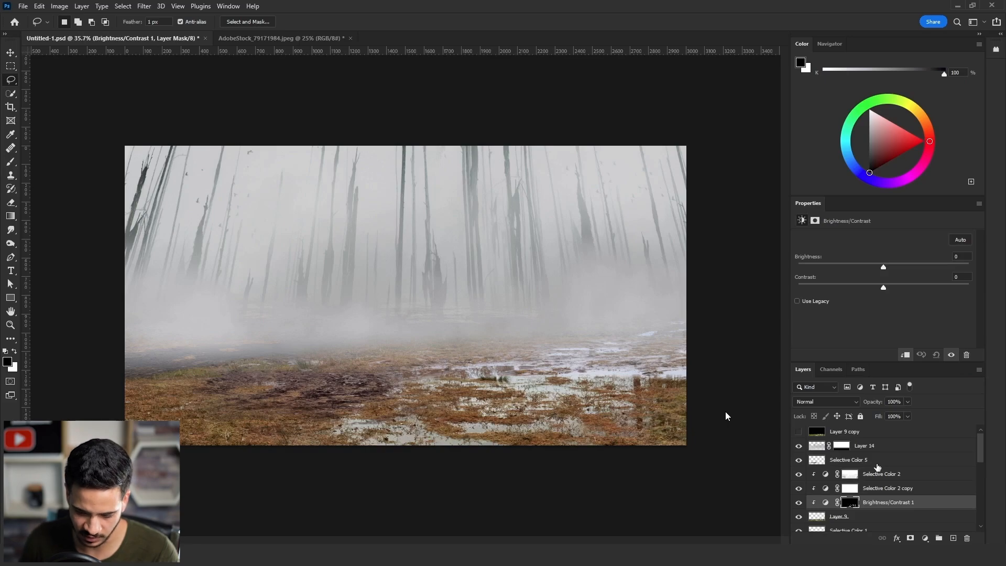
click(877, 433)
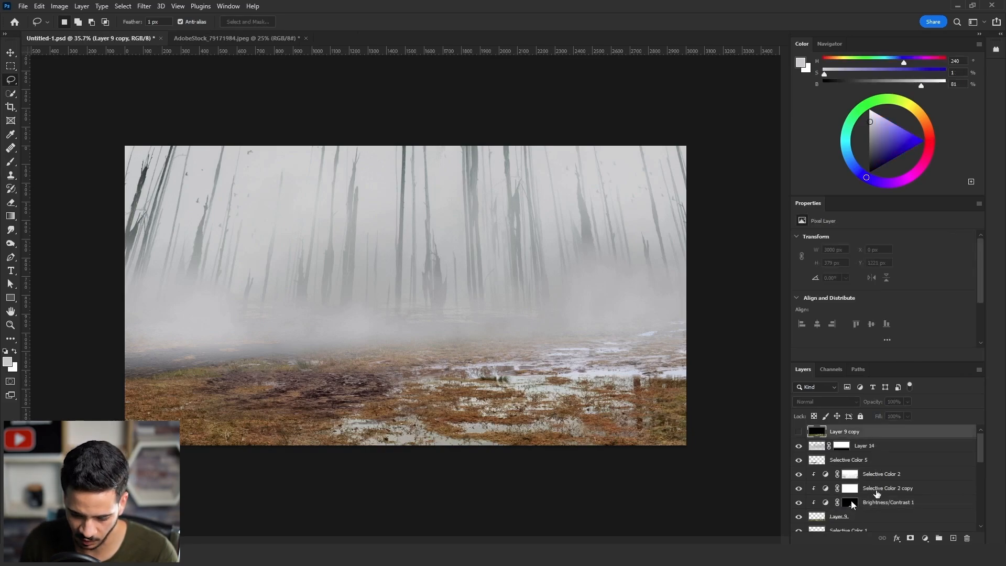
key(Delete)
Move Brightness/Contrast 1 above Selective Color 2 and raise its brightness to about 50 to brighten the foreground water.
click(853, 492)
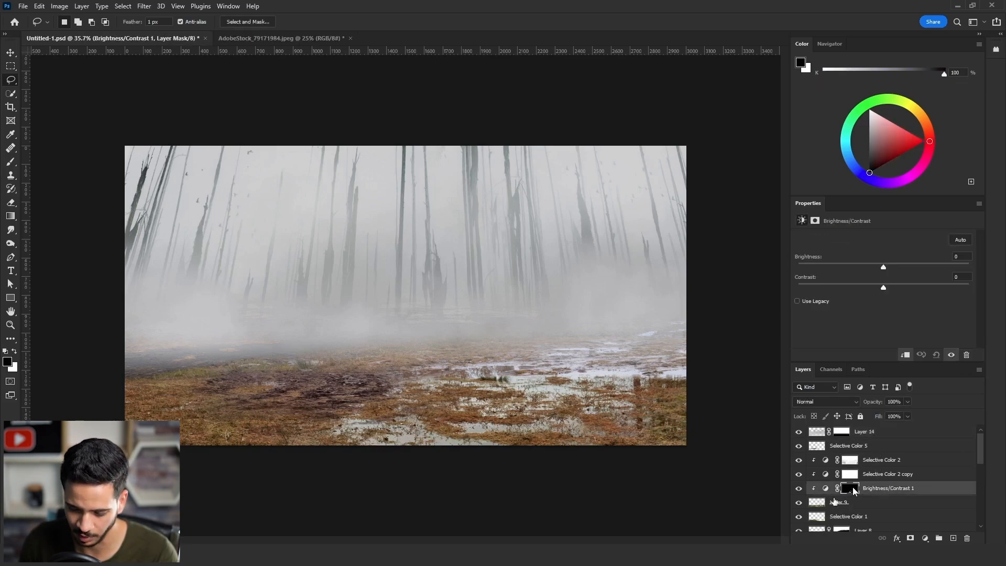
drag(856, 494, 856, 456)
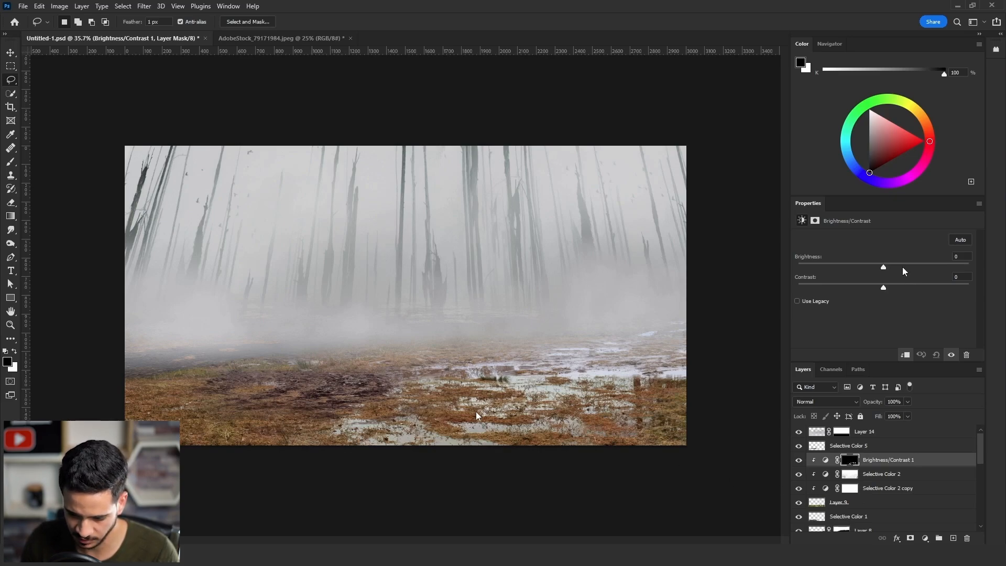
drag(883, 267, 915, 268)
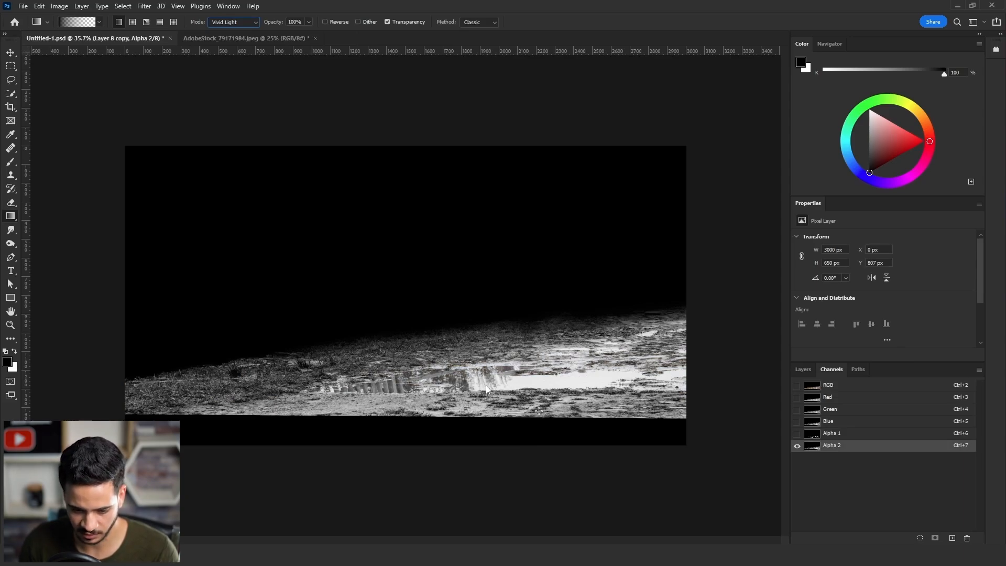
Draw short black gradients on the Alpha 2 channel around the puddle to remove the surrounding ground below, beside and above it.
drag(539, 411, 538, 397)
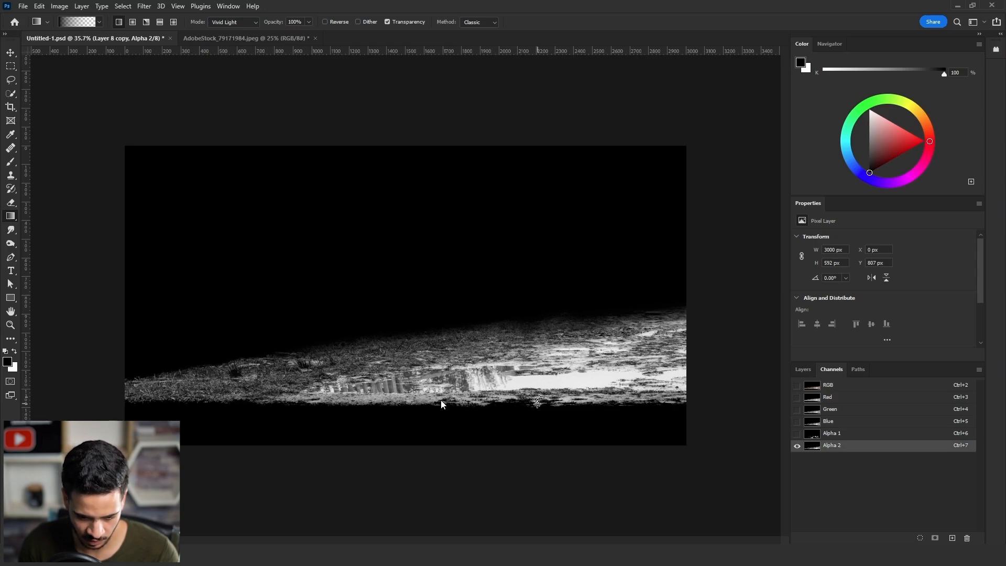
drag(538, 409, 538, 391)
drag(278, 366, 307, 373)
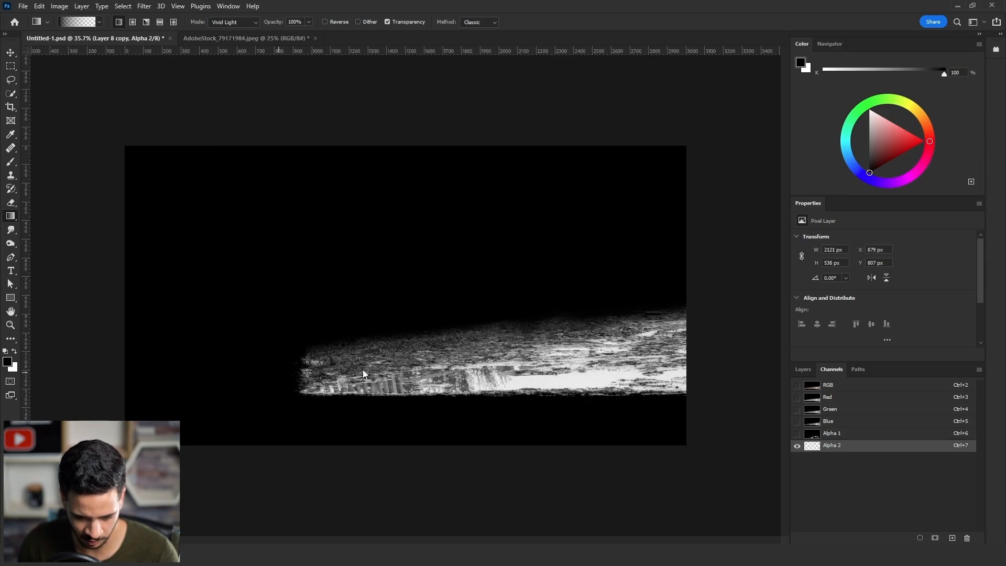
drag(314, 359, 323, 380)
drag(577, 329, 576, 338)
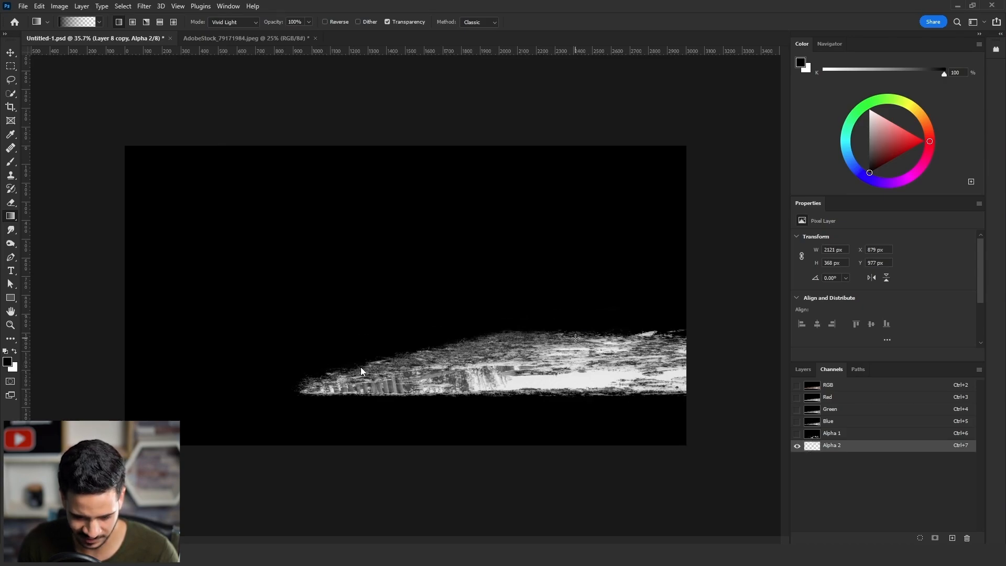
drag(514, 314, 516, 355)
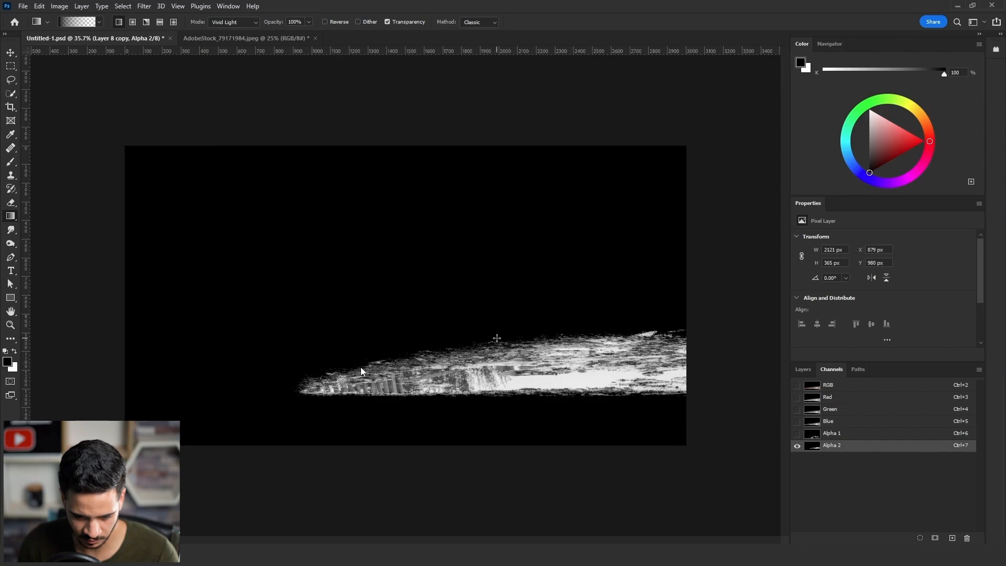
Strongly raise the contrast of the Alpha 2 channel with Levels by bringing the black and white input points close together.
key(ctrl+l)
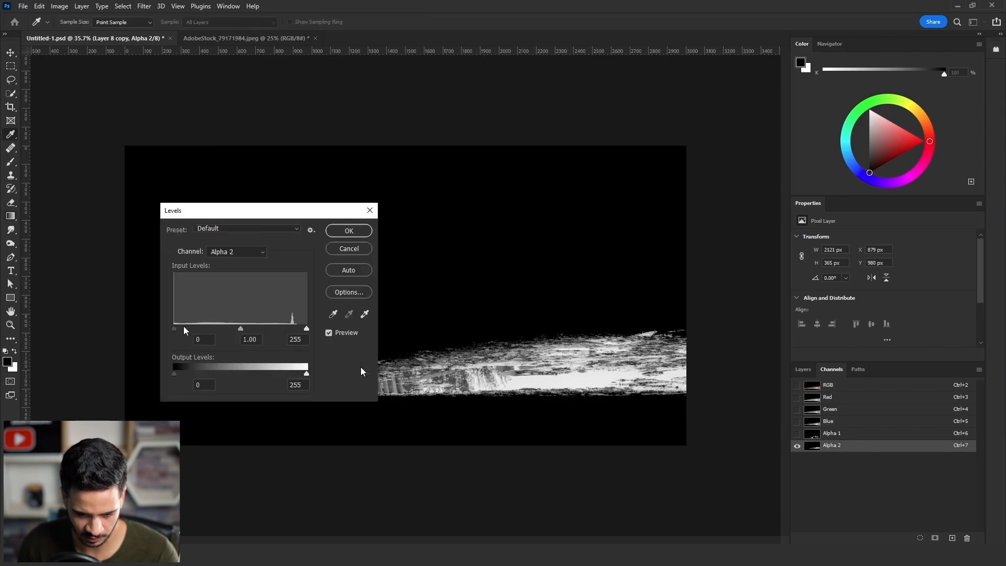
drag(174, 329, 220, 329)
drag(308, 328, 231, 329)
click(363, 225)
key(g)
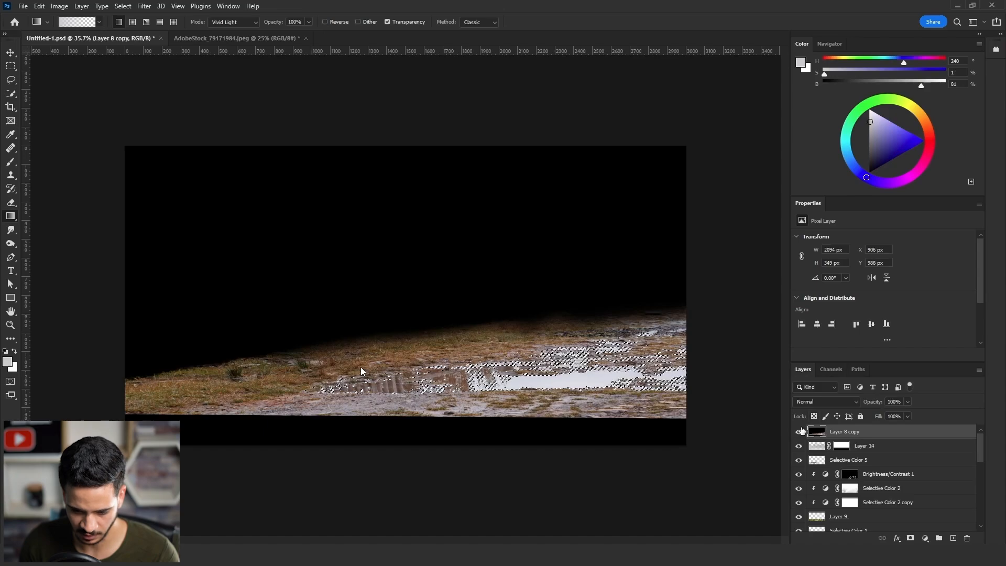
Hide Layer 8 copy and add a Brightness/Contrast adjustment clipped to Layer 8, masked by the water selection.
click(799, 431)
scroll(864, 472, down, 2)
click(925, 538)
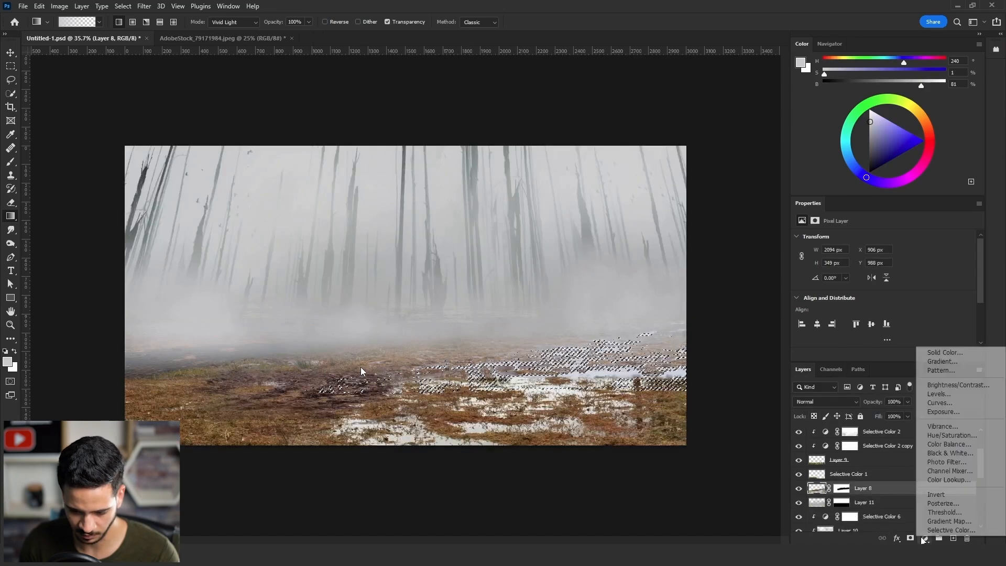
click(943, 395)
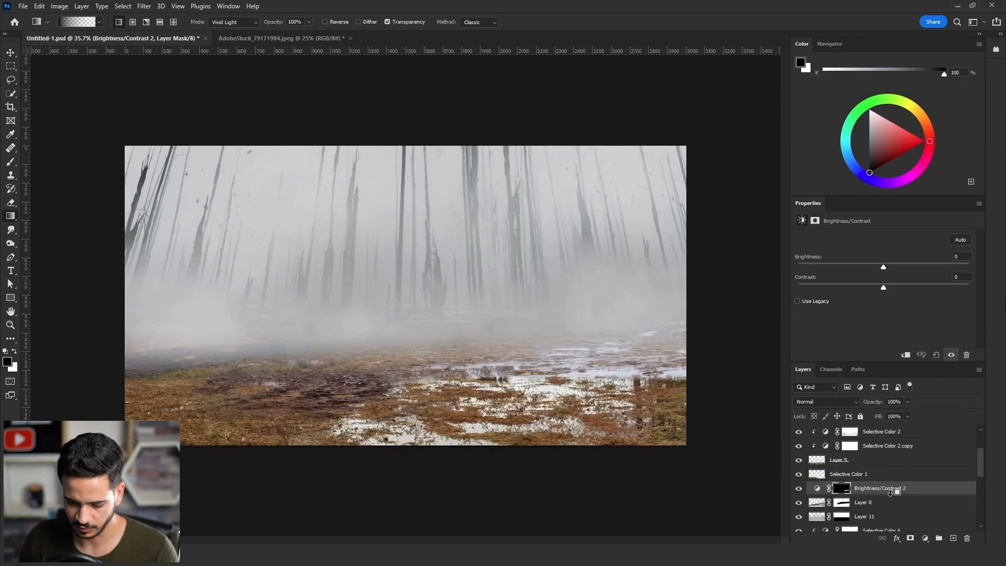
alt+click(890, 495)
Set the brightness of Brightness/Contrast 2 to 78 to brighten the water on Layer 8.
drag(883, 267, 929, 280)
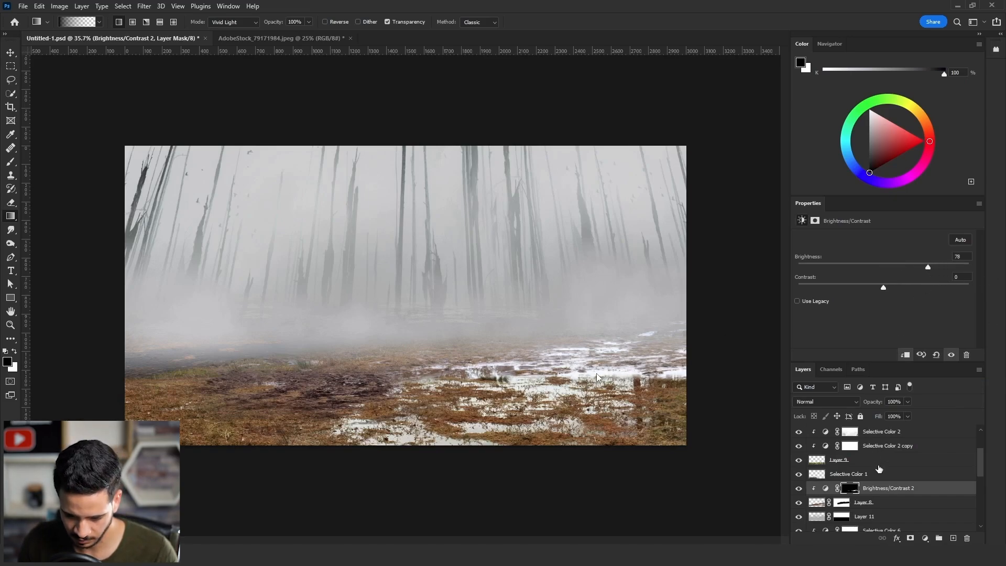
scroll(878, 474, up, 3)
key(Return)
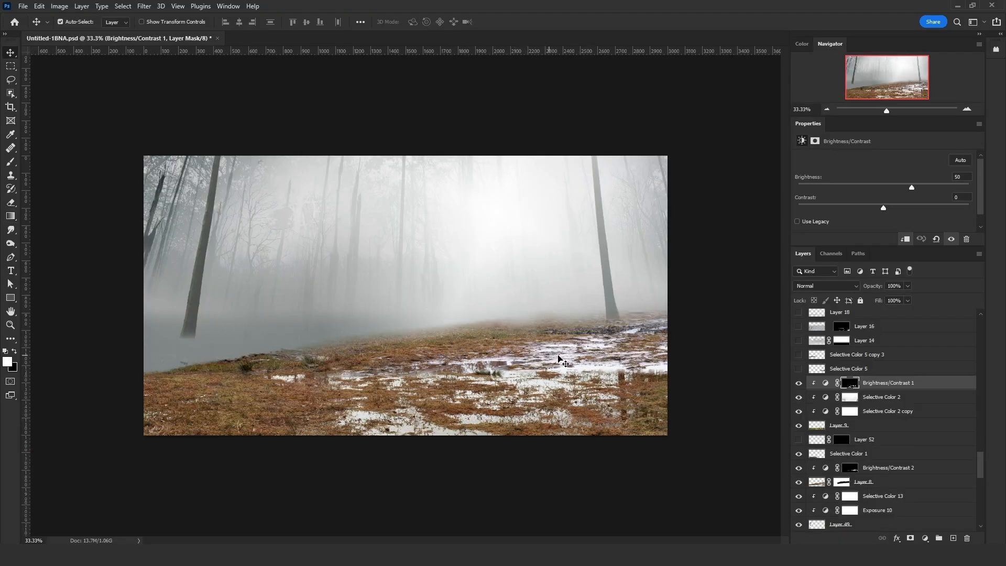
Add a clipped Color Balance adjustment above Brightness/Contrast 1 and replace its mask with a copy of that layer's water mask.
click(925, 538)
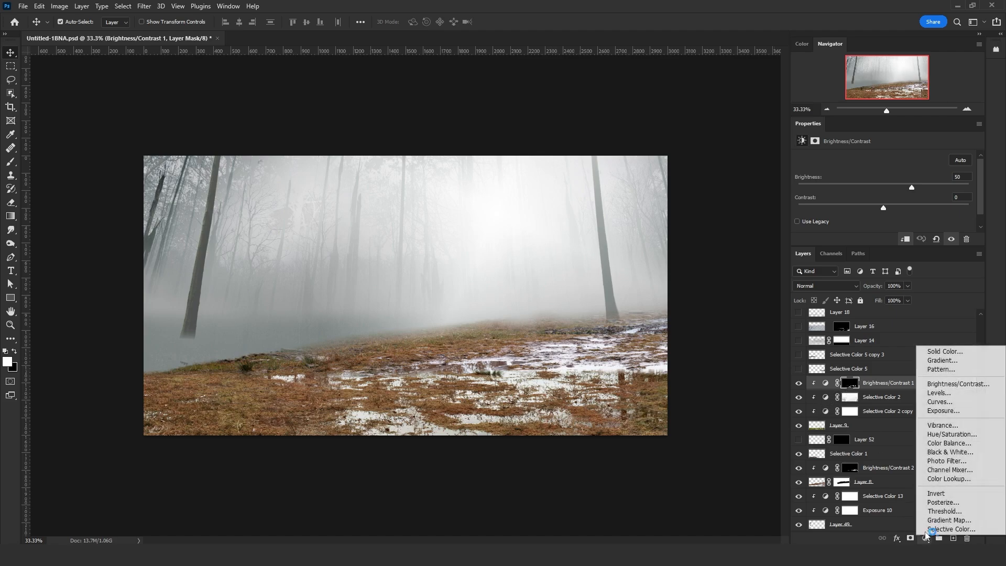
click(935, 440)
alt+click(889, 388)
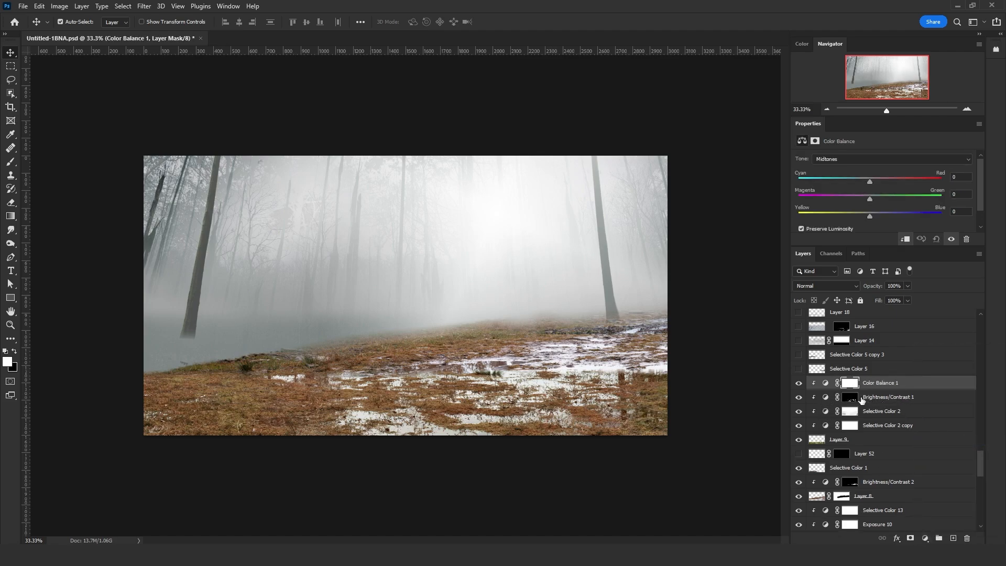
click(850, 397)
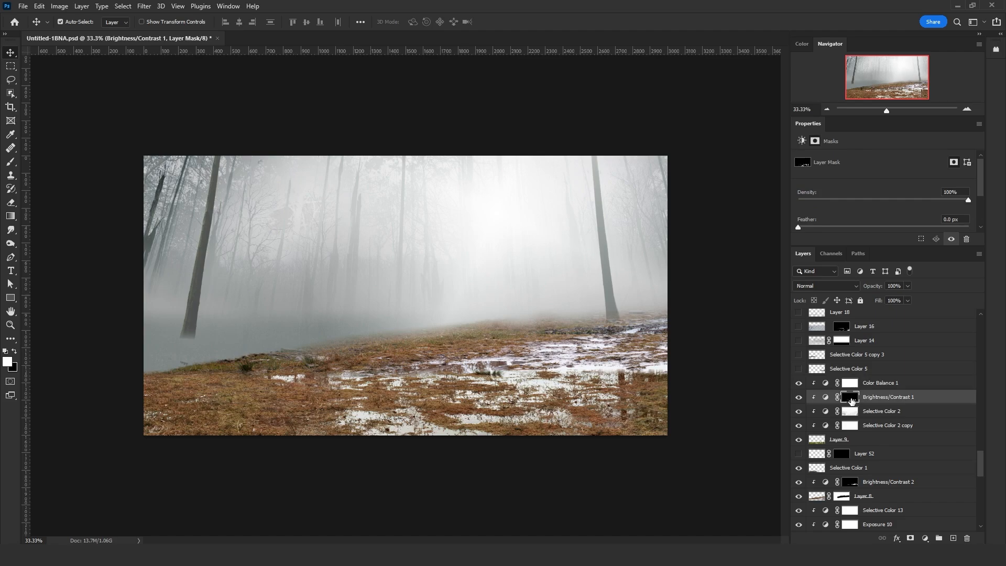
drag(851, 400, 849, 383)
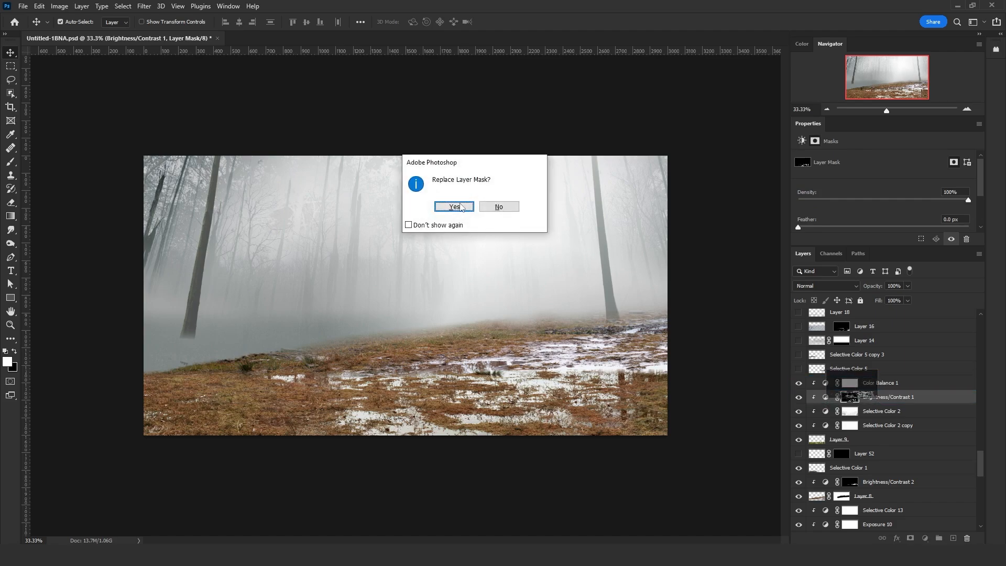
key(Return)
Change the blending mode of Color Balance 1 and choose the tonal range it adjusts.
click(873, 386)
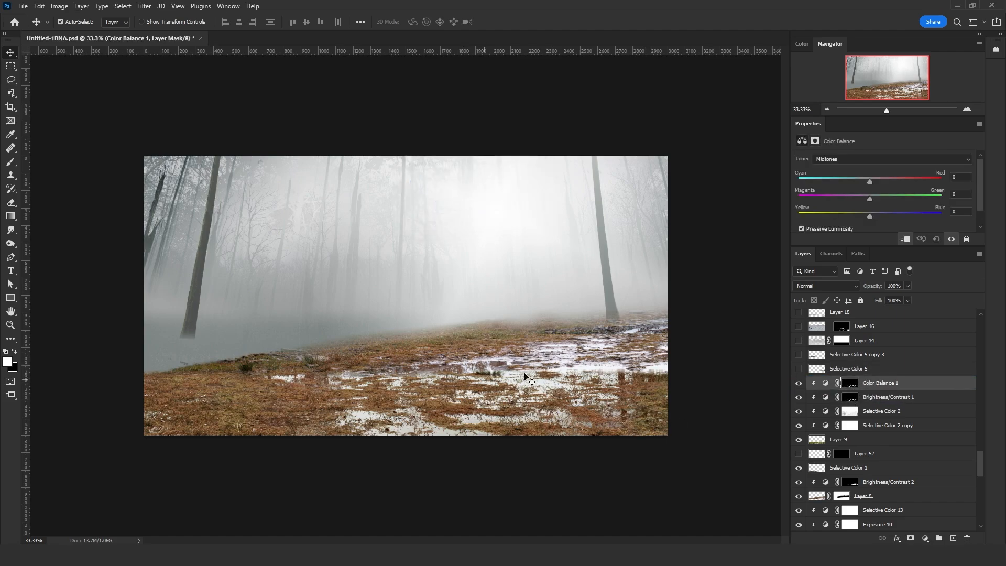
click(812, 290)
click(815, 516)
click(854, 159)
click(851, 181)
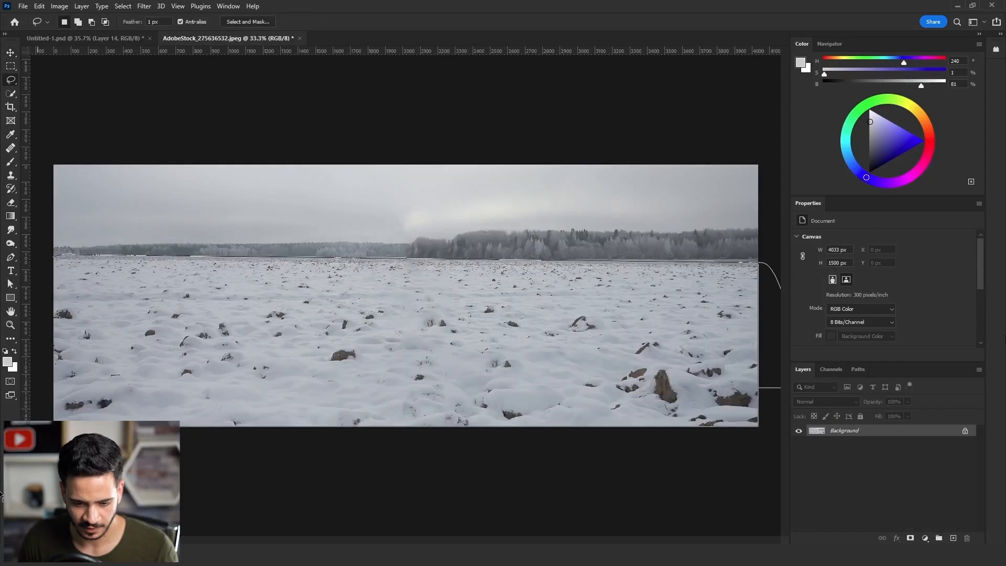
Select the snowy ground below the horizon, switch to Untitled-1.psd and merge its visible layers into a new top layer.
drag(1, 478, 2, 467)
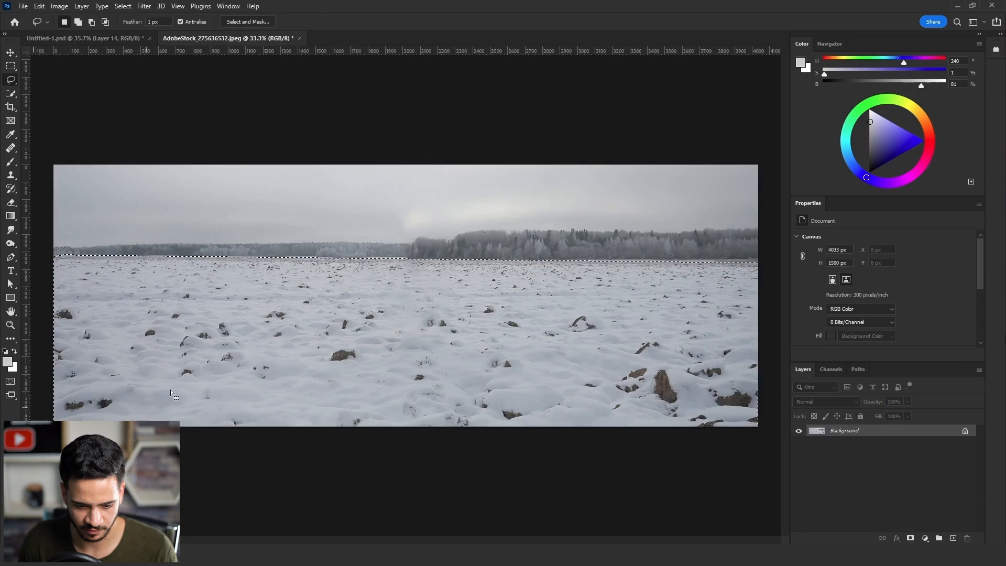
click(90, 39)
click(11, 53)
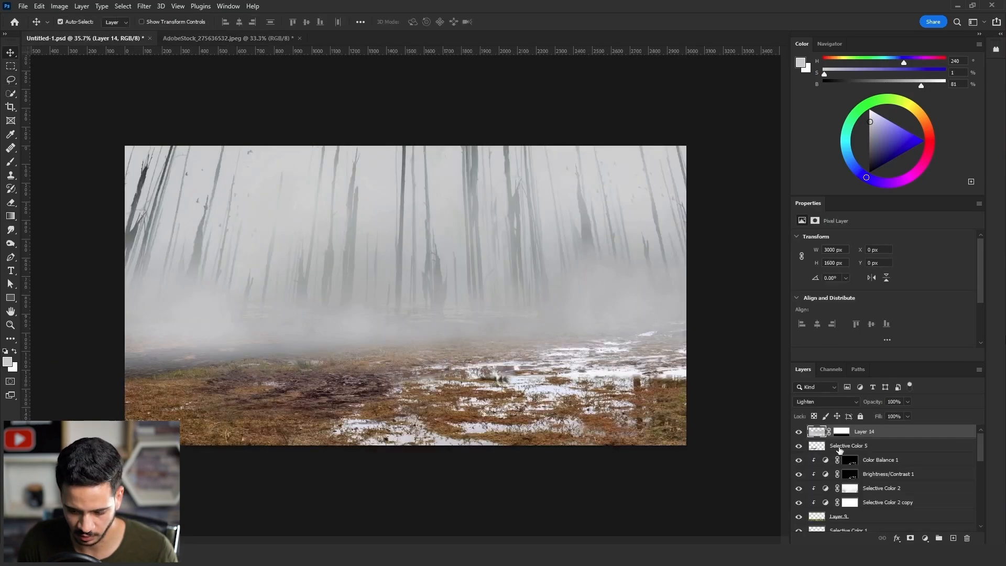
key(ctrl+shift+alt+e)
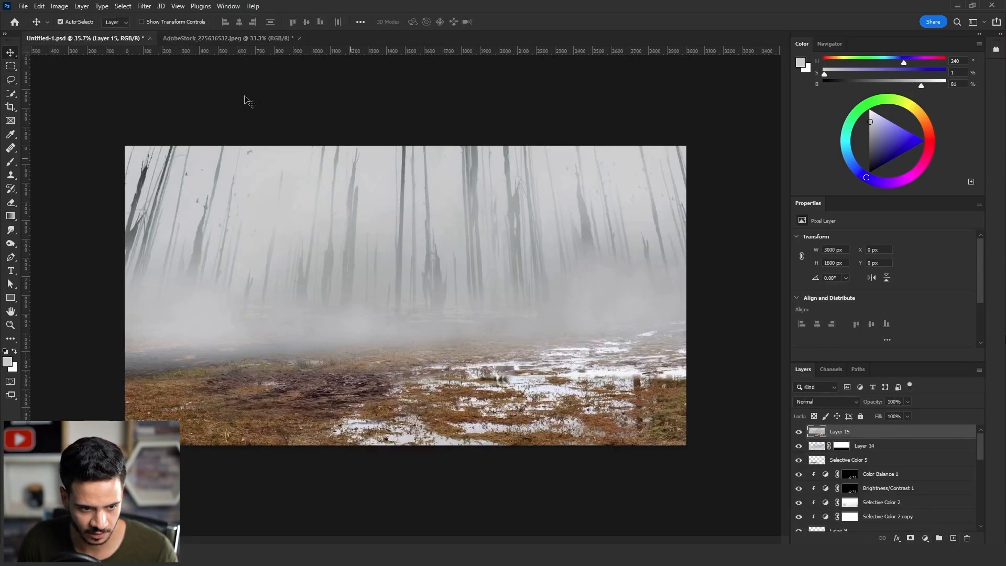
Select the brown foreground grass on the merged layer with Color Range, using sampled colors and a fuzziness of 46.
click(123, 6)
click(137, 104)
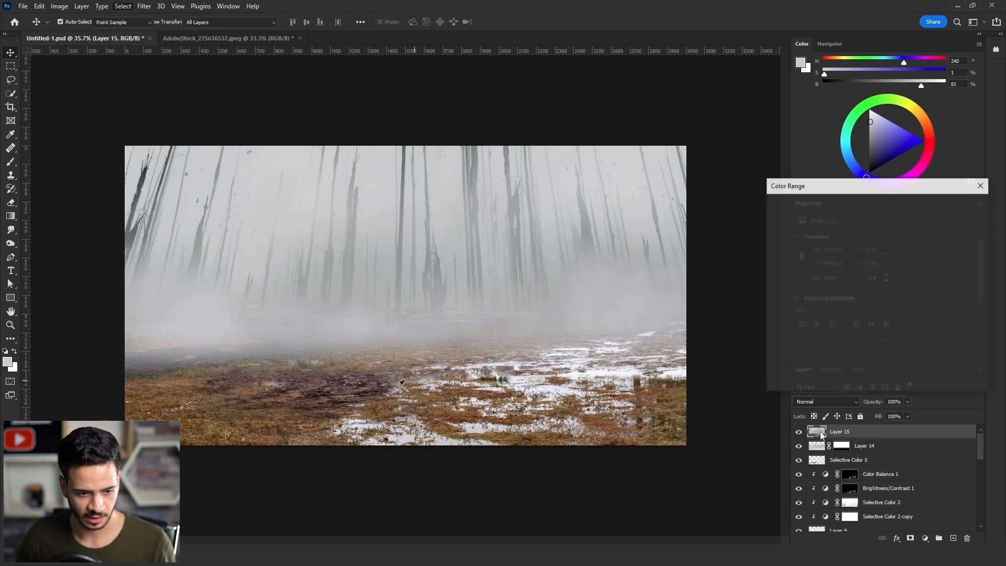
click(392, 401)
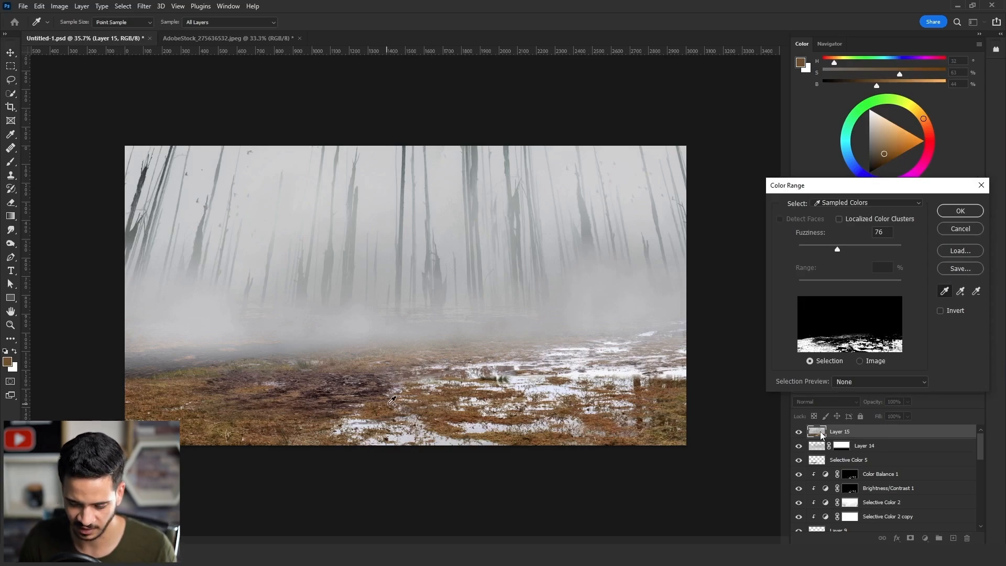
click(392, 401)
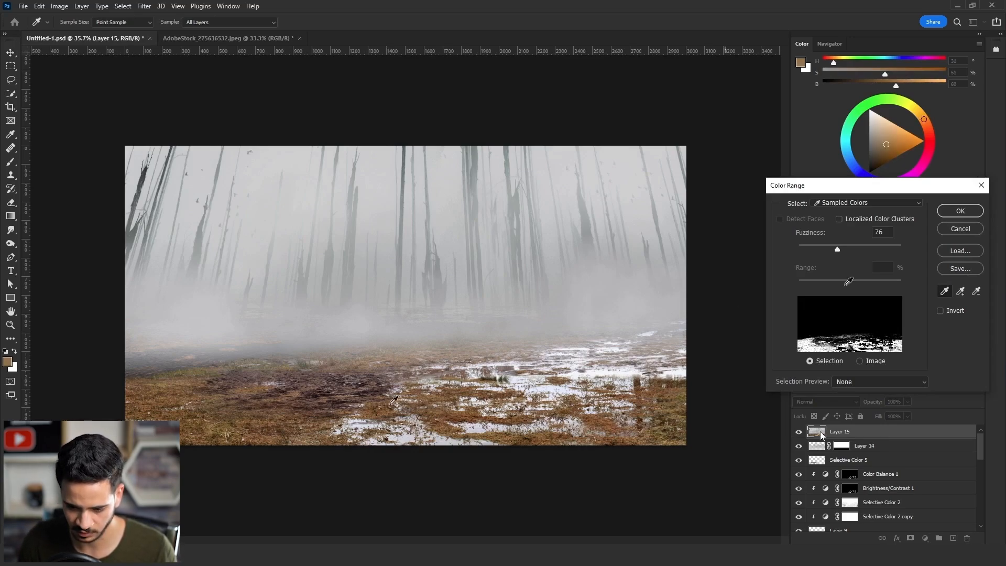
click(957, 210)
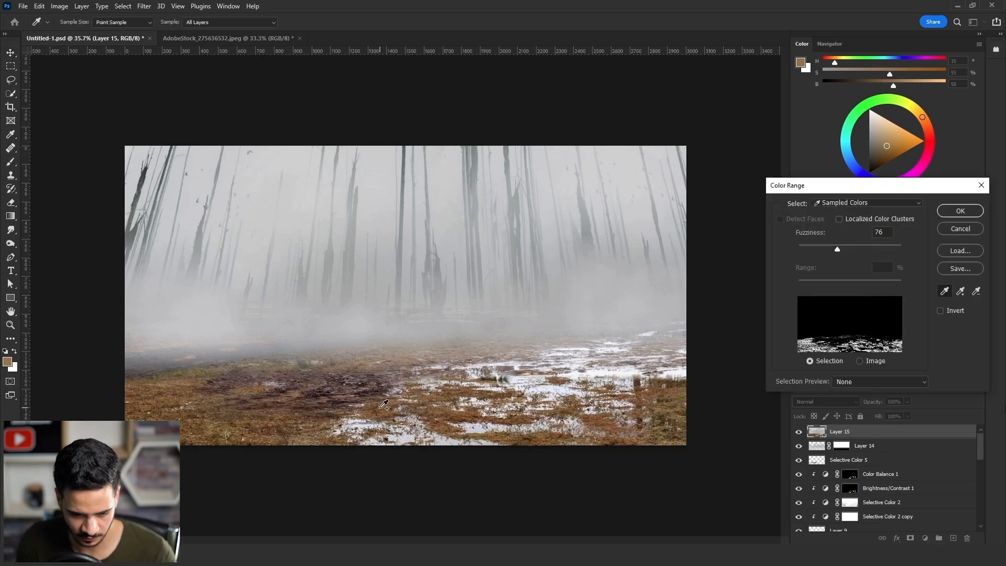
click(381, 405)
click(442, 394)
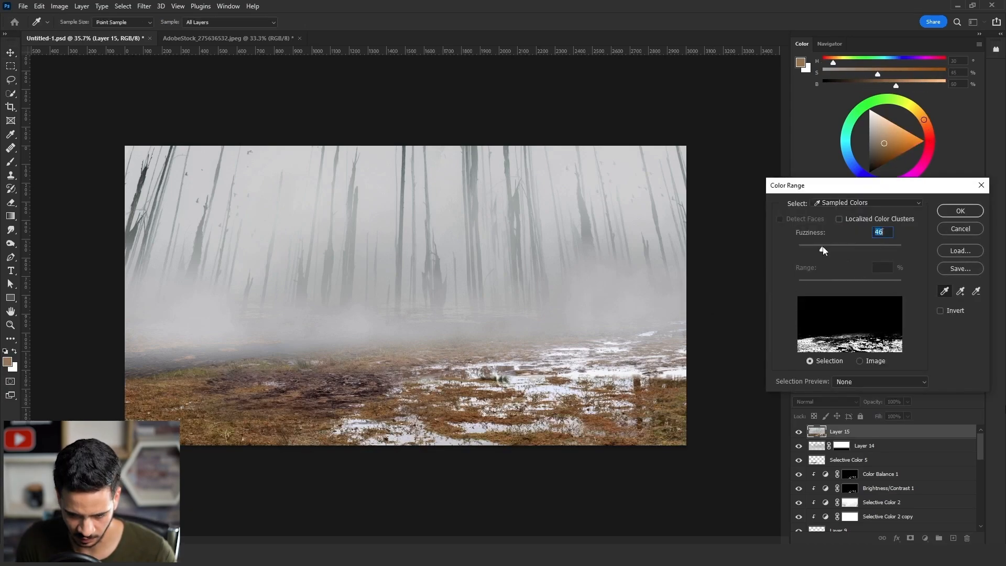
mouse_move(823, 251)
mouse_down()
mouse_move(815, 247)
mouse_move(822, 252)
mouse_up()
click(960, 211)
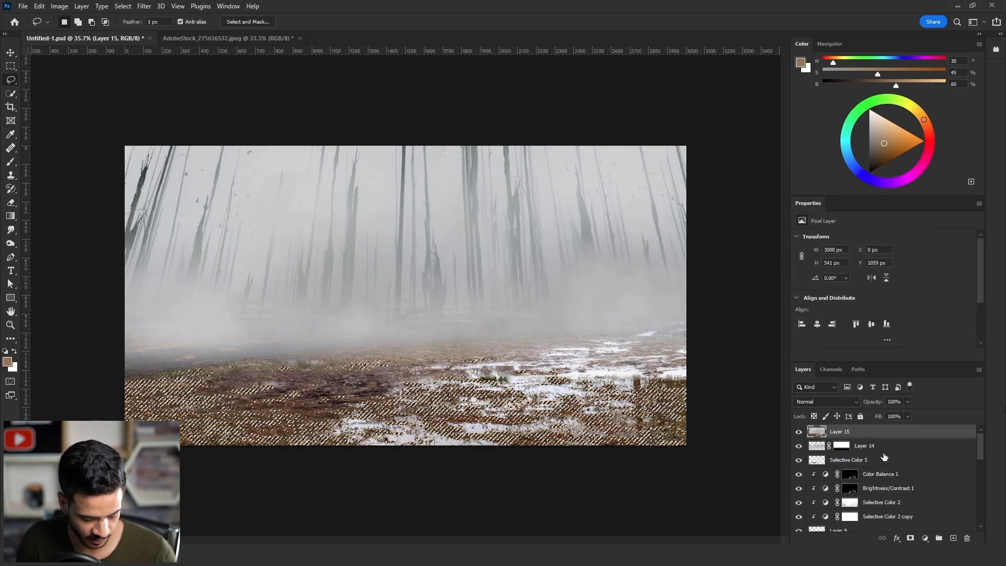
Paste the copied snow into the grass selection as a masked layer and delete the merged Layer 15.
key(ctrl+alt+shift+v)
click(867, 448)
key(Delete)
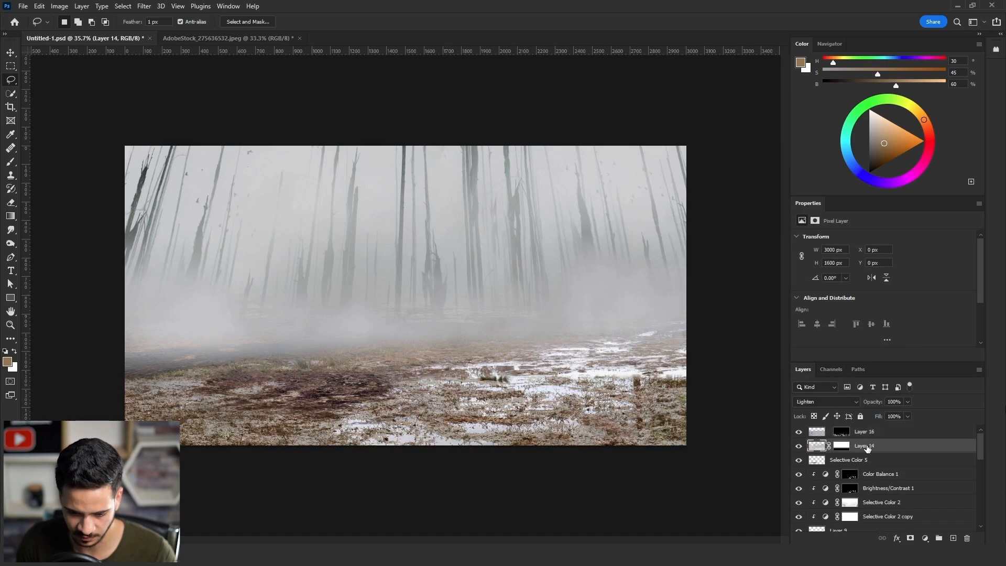
Set the blending mode of Layer 16 to Screen.
click(864, 431)
click(826, 401)
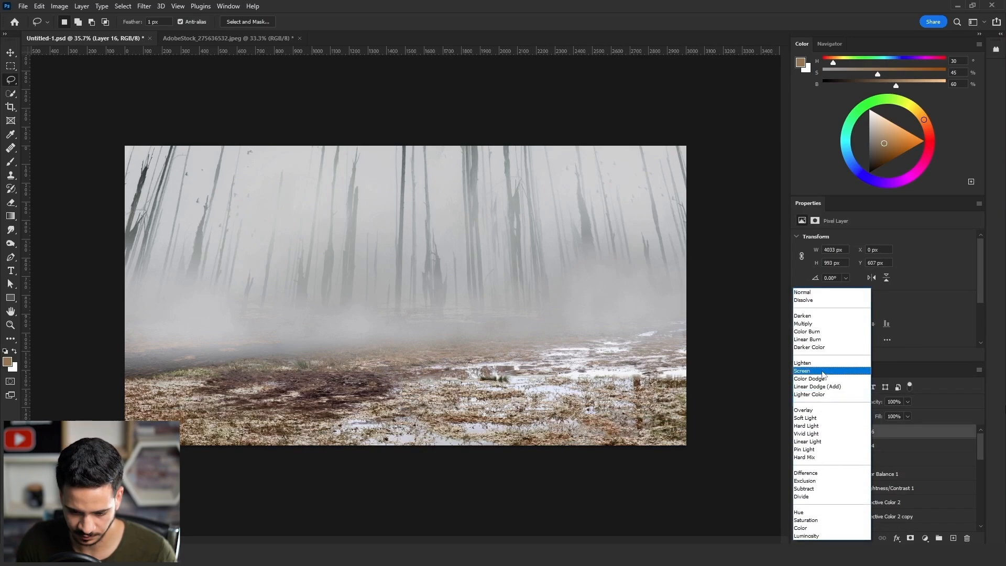
click(823, 371)
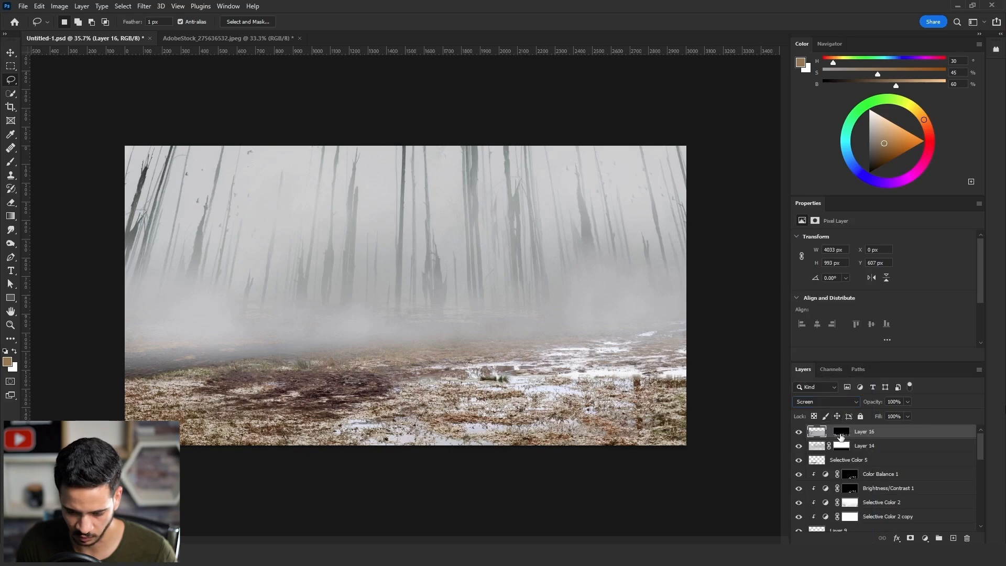
Refine the Layer 16 mask in Select and Mask with an edge detection radius of 9 px.
click(840, 432)
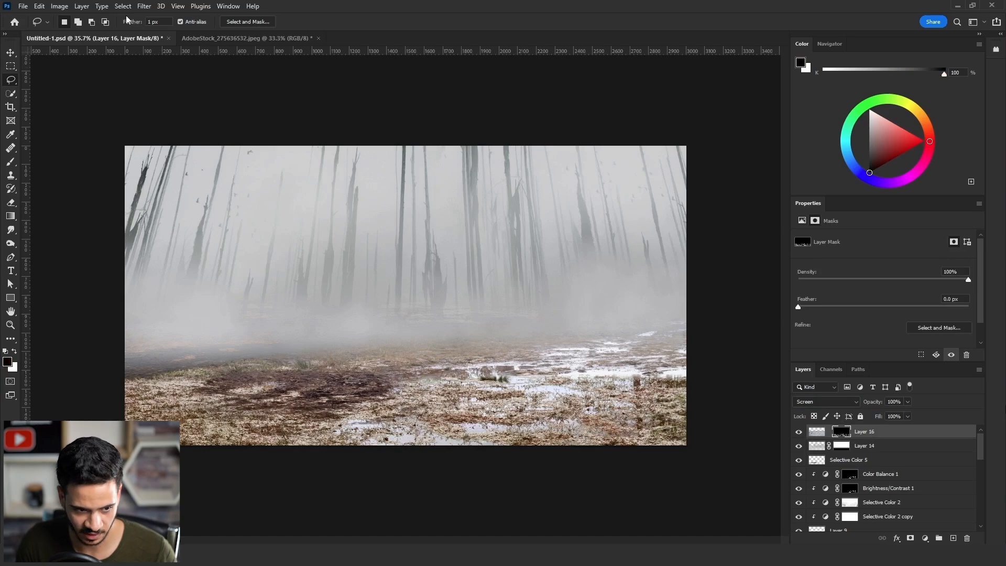
click(248, 22)
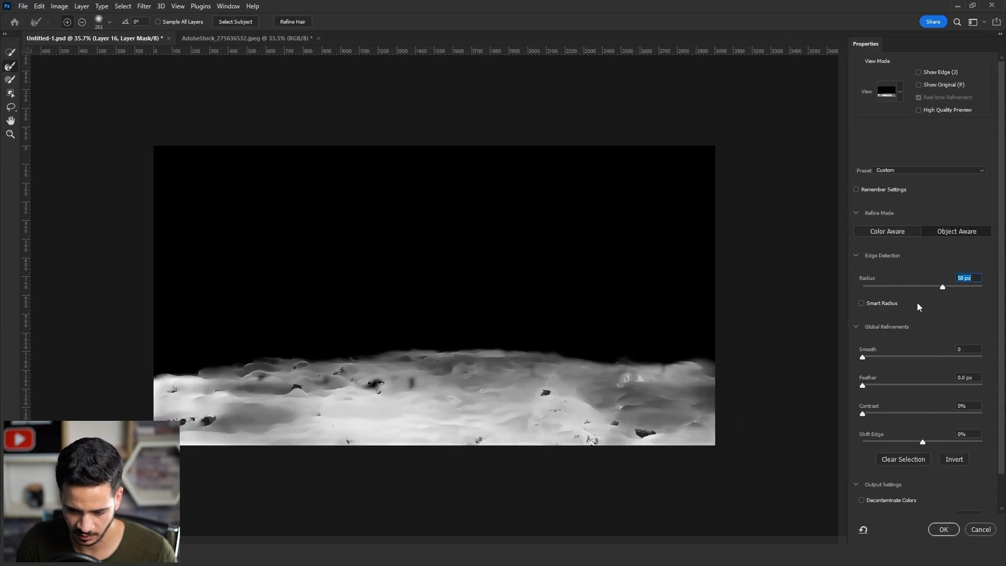
text(9)
key(Return)
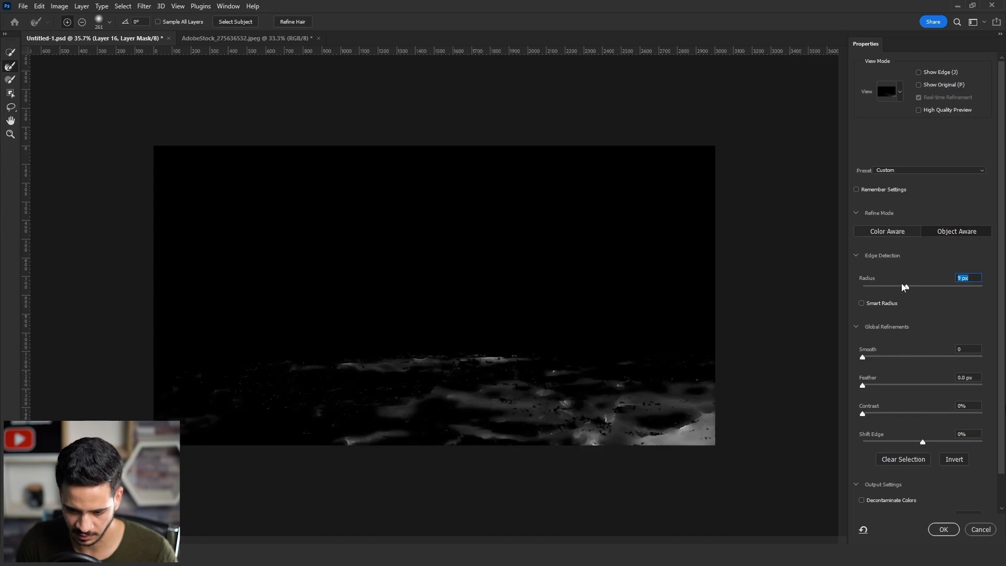
click(942, 529)
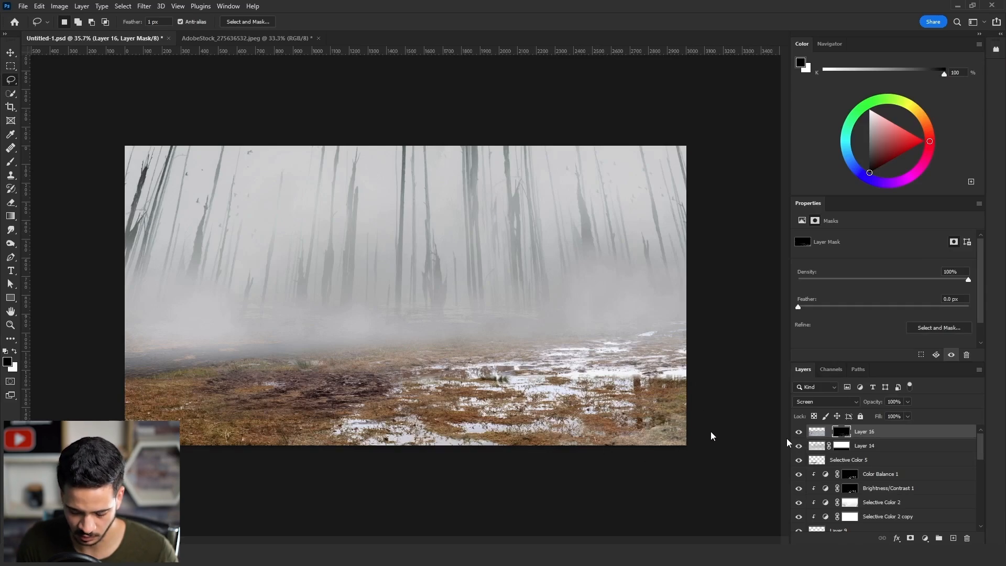
Brighten the Layer 16 mask with Levels by lowering the white input level to 62.
key(ctrl+l)
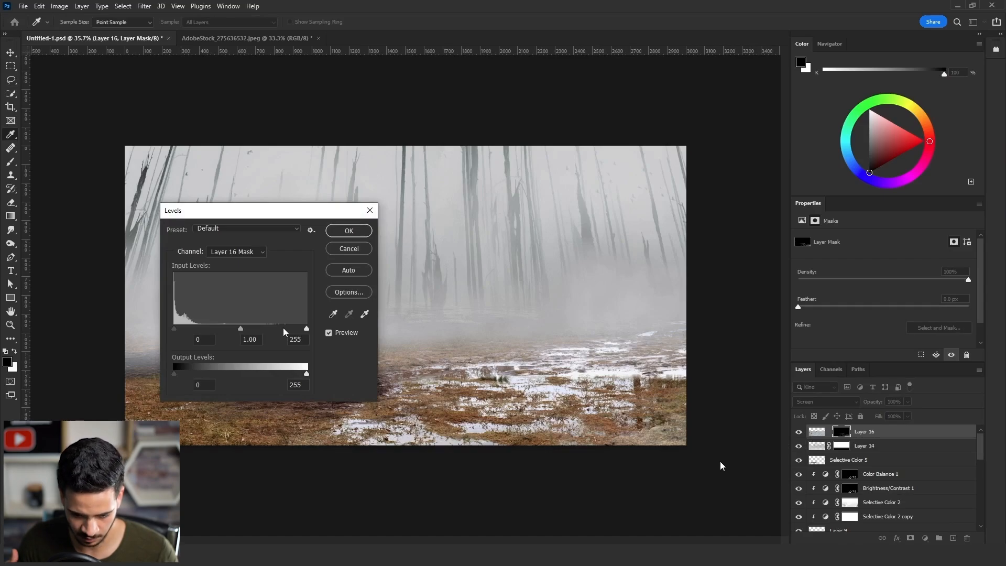
drag(306, 328, 205, 329)
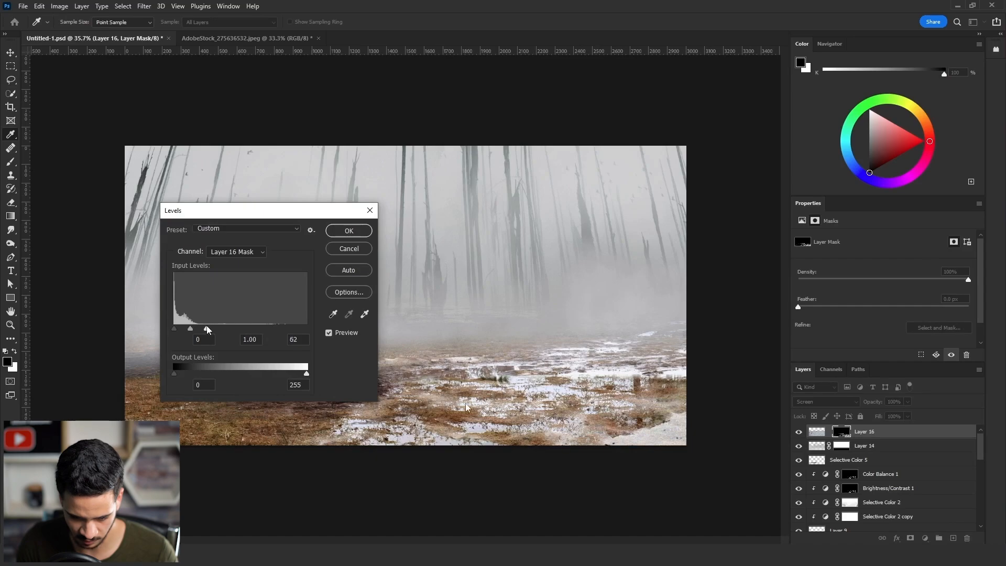
click(351, 232)
key(l)
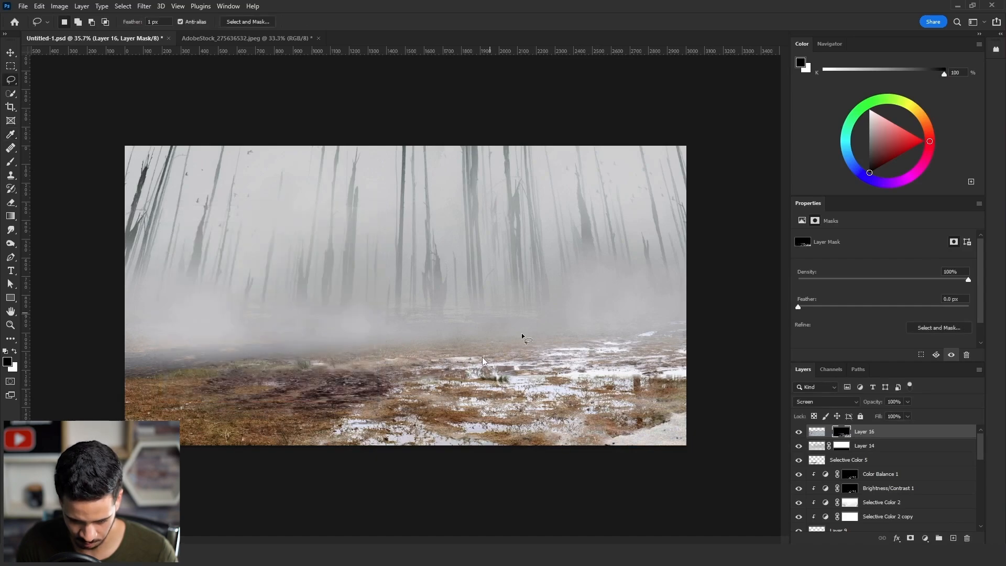
key(e)
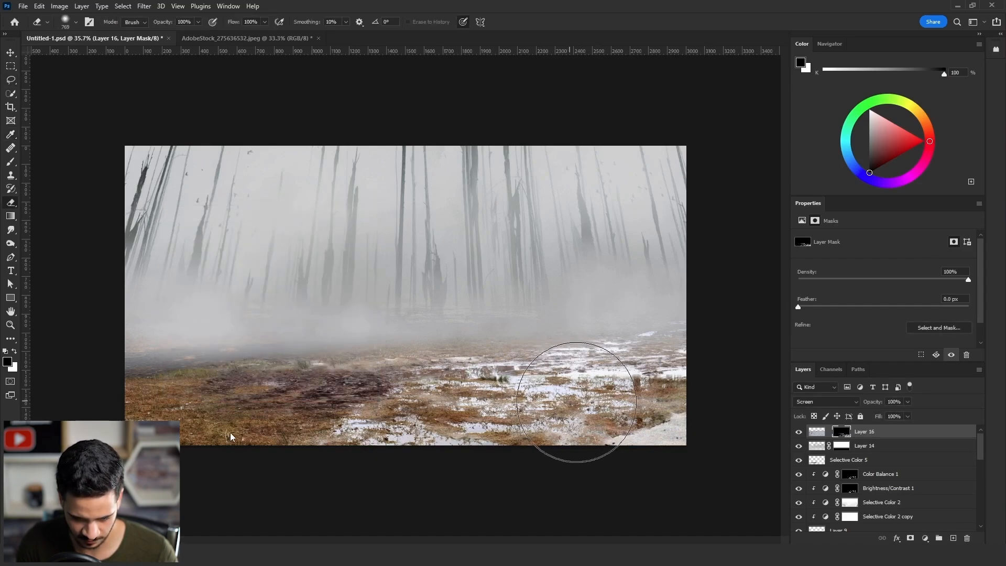
Darken the midtones of the snow image on Layer 16 with Levels.
click(817, 431)
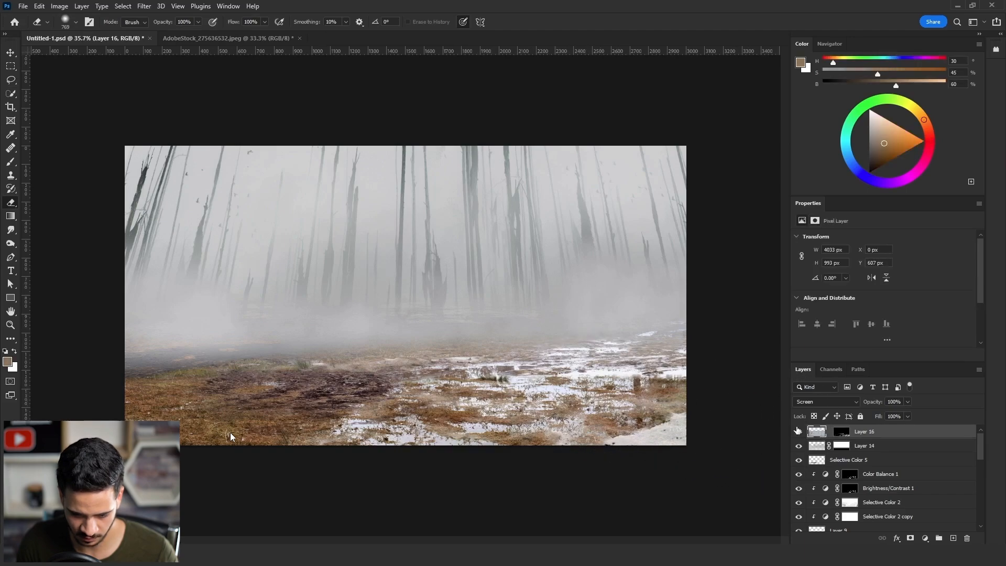
key(ctrl+l)
mouse_move(241, 328)
mouse_down()
mouse_move(275, 329)
mouse_move(266, 328)
mouse_up()
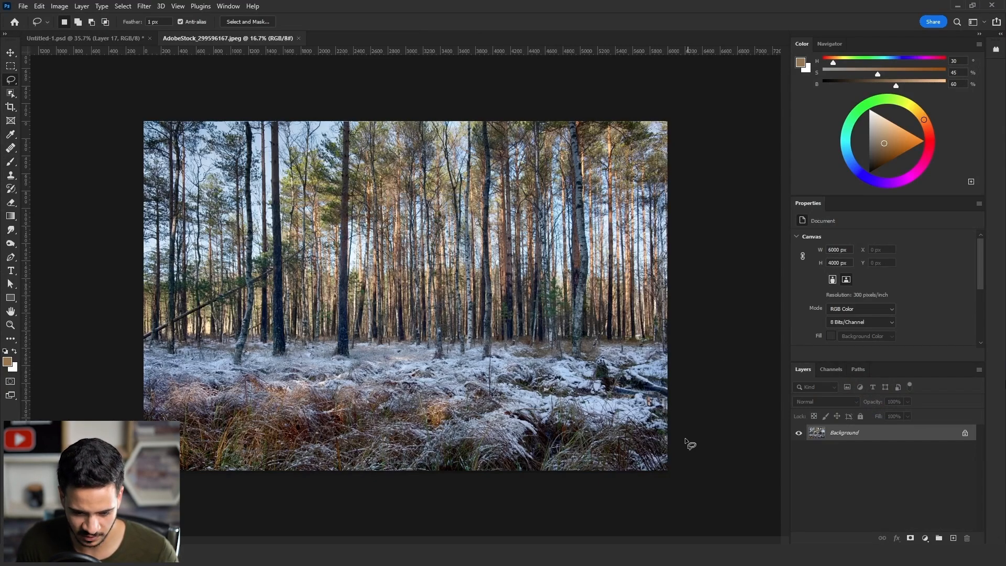
Select the snow in the forest photo with Color Range at fuzziness 41 and remove the upper trees from the selection.
click(123, 6)
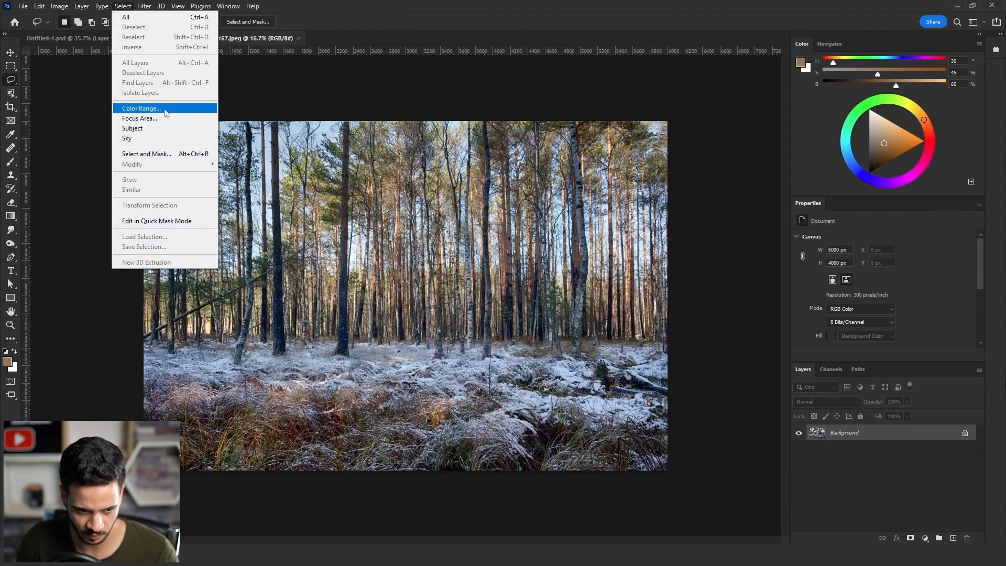
click(141, 108)
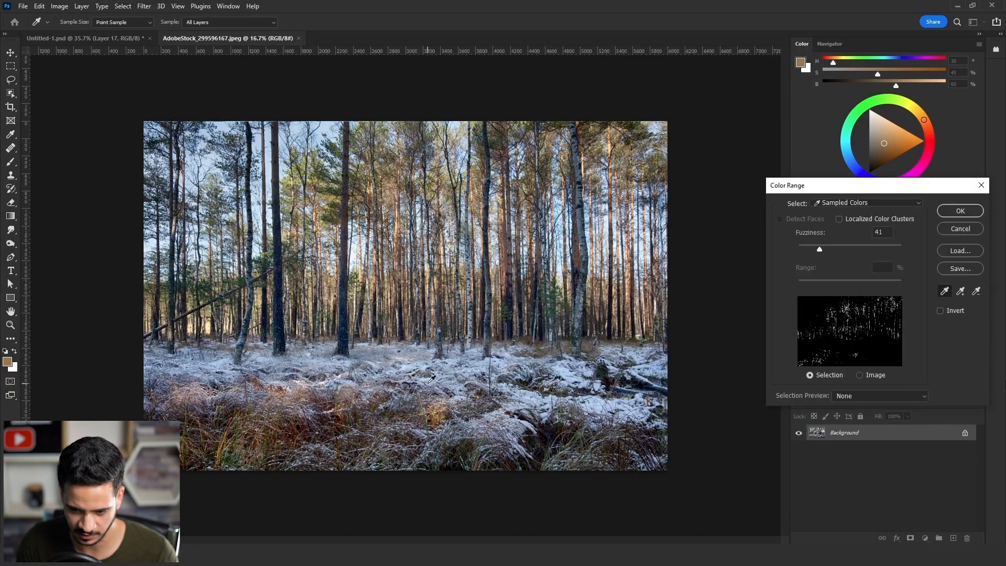
click(431, 378)
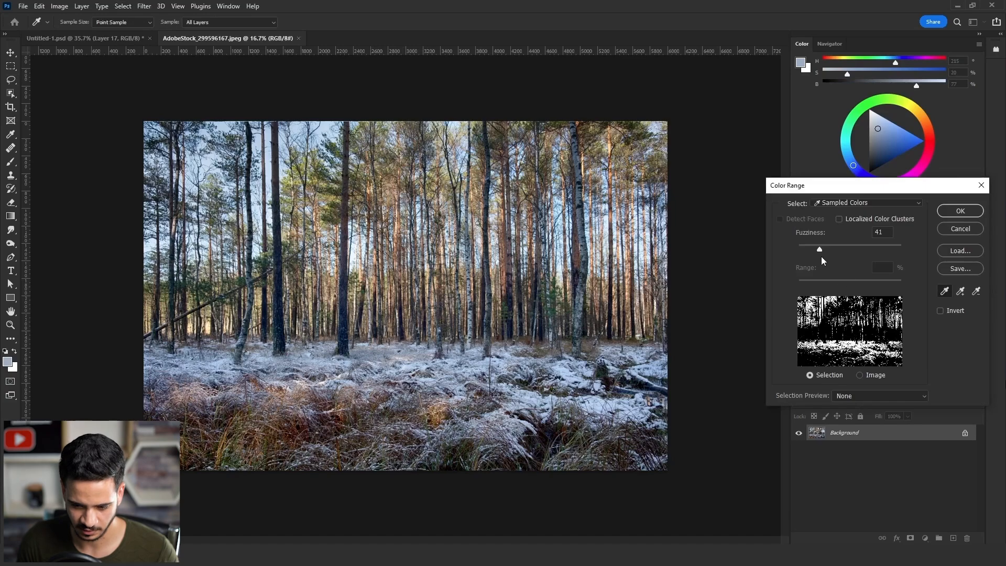
click(424, 361)
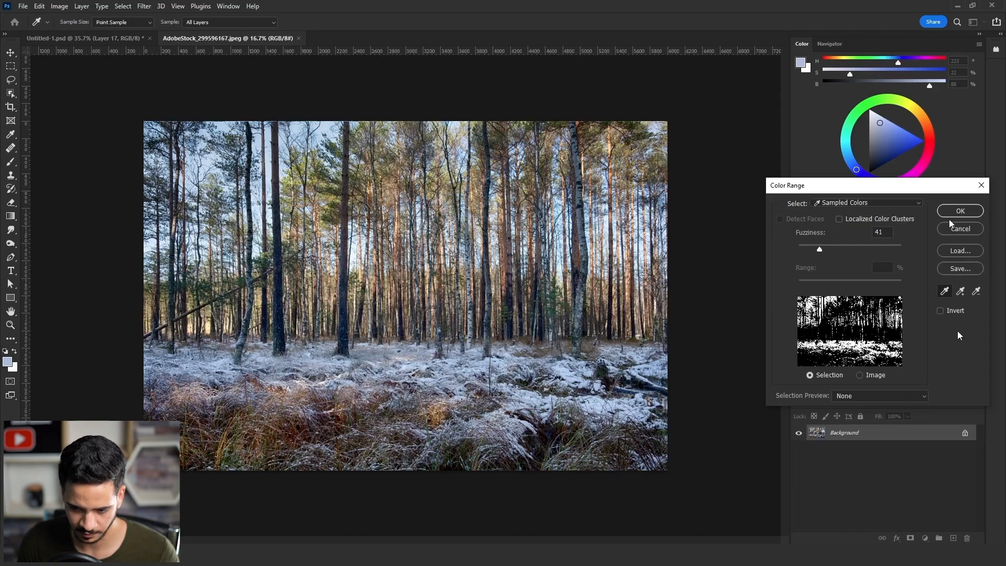
click(961, 210)
mouse_move(106, 334)
mouse_down()
mouse_move(668, 335)
mouse_move(312, 119)
mouse_move(139, 120)
mouse_up()
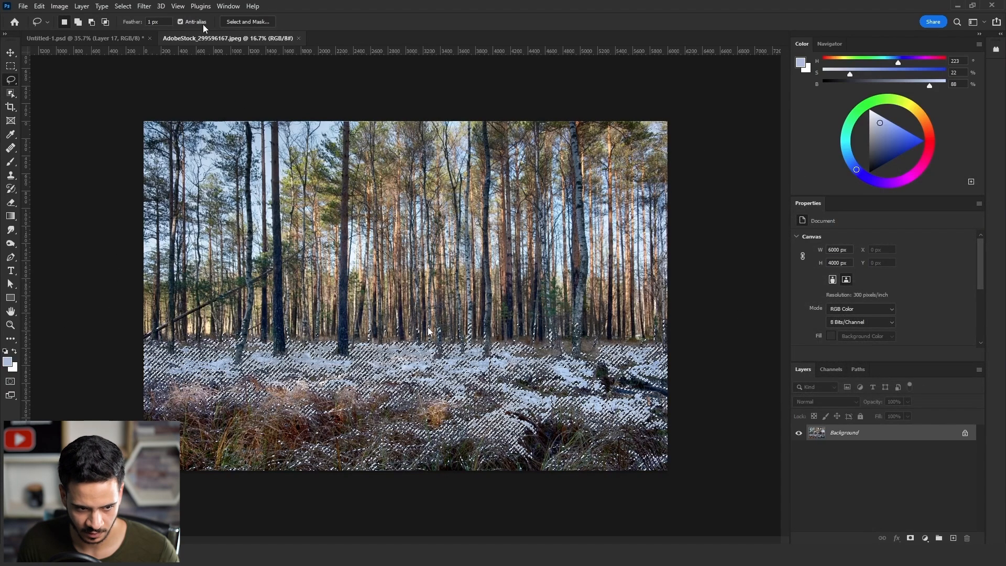
Refine the edges of the forest snow selection in Select and Mask with a 9 px radius.
click(239, 22)
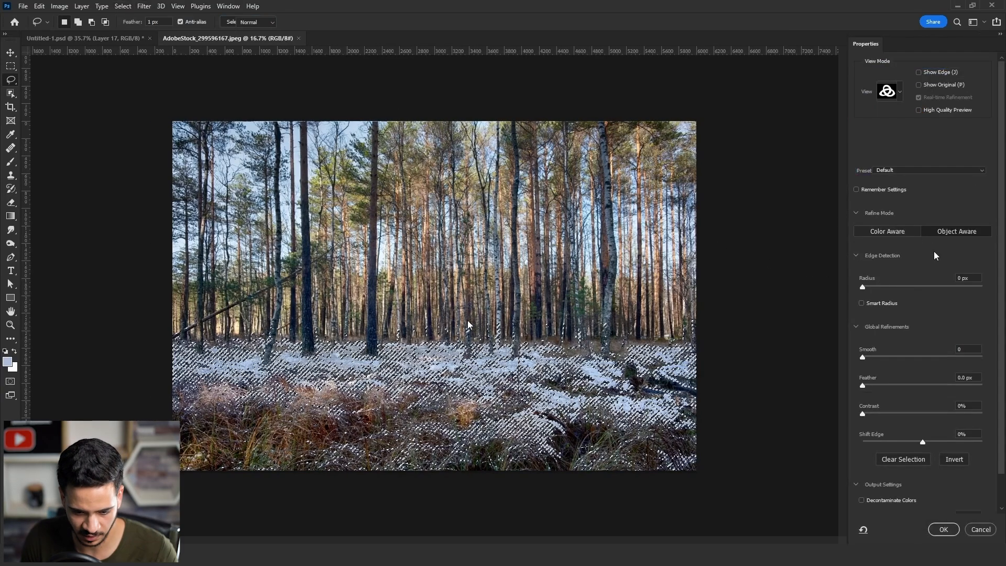
drag(863, 286, 908, 289)
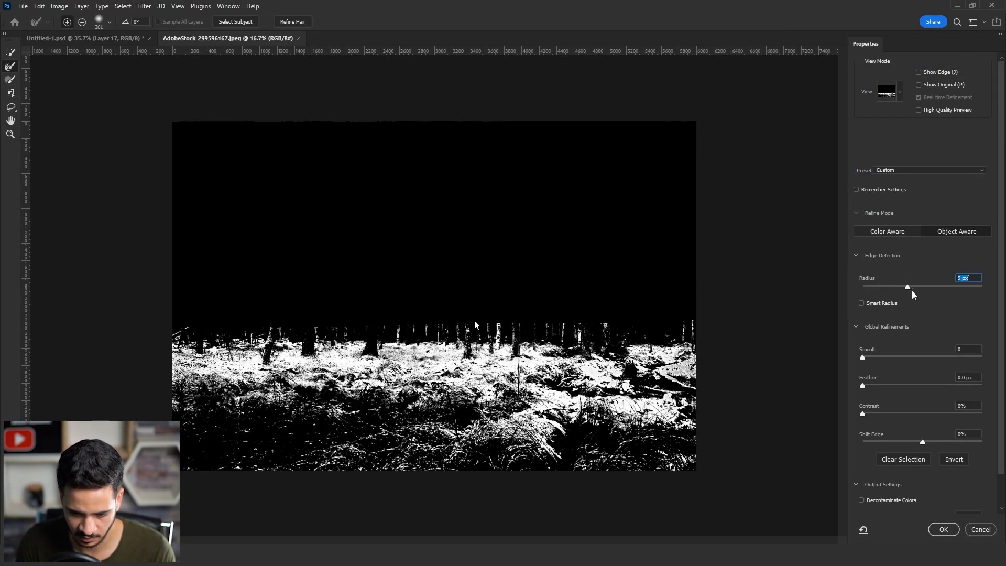
click(943, 529)
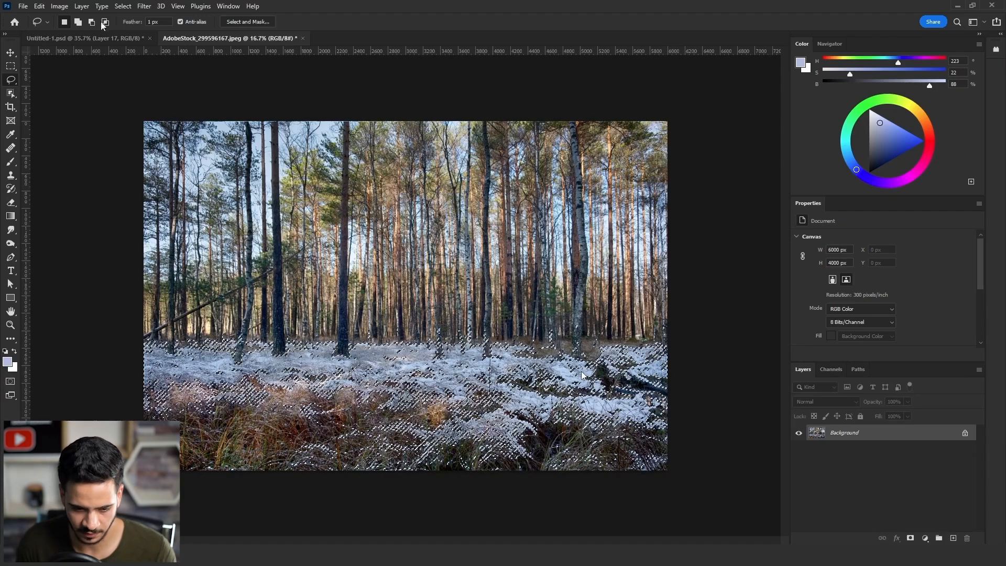
Paste the copied forest snow into Untitled-1.psd and scale it to 50%.
click(98, 37)
key(ctrl+v)
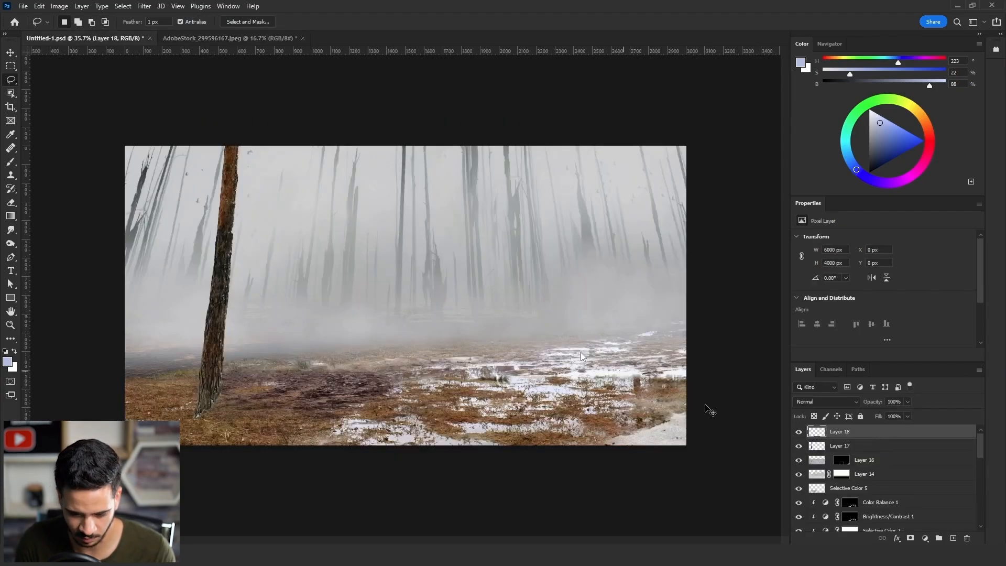
key(ctrl+t)
drag(337, 231, 424, 313)
text(50)
key(Return)
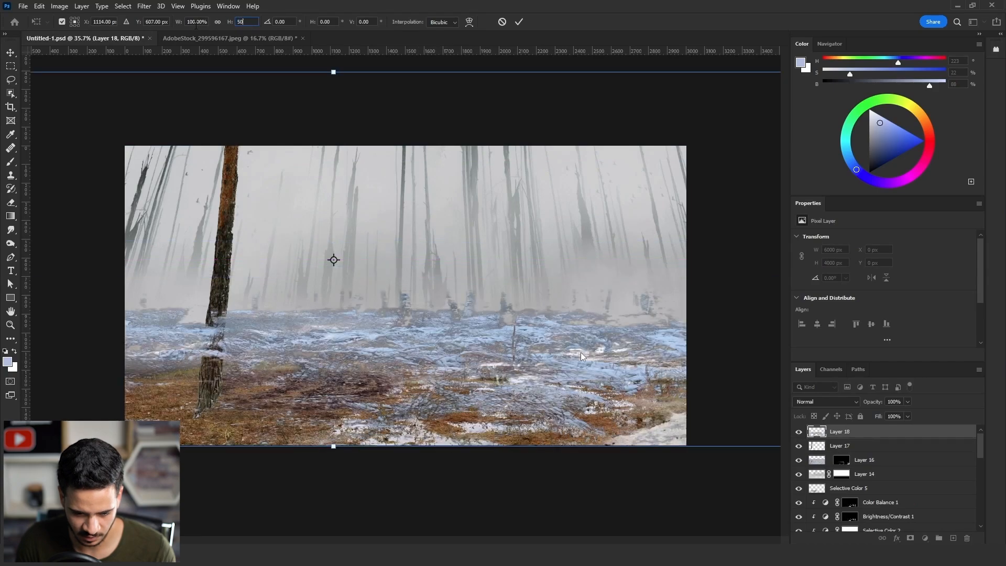
Enlarge the pasted snow on Layer 18 to about 58% and position it across the full width of the foreground ground.
drag(501, 348, 523, 377)
drag(637, 293, 697, 294)
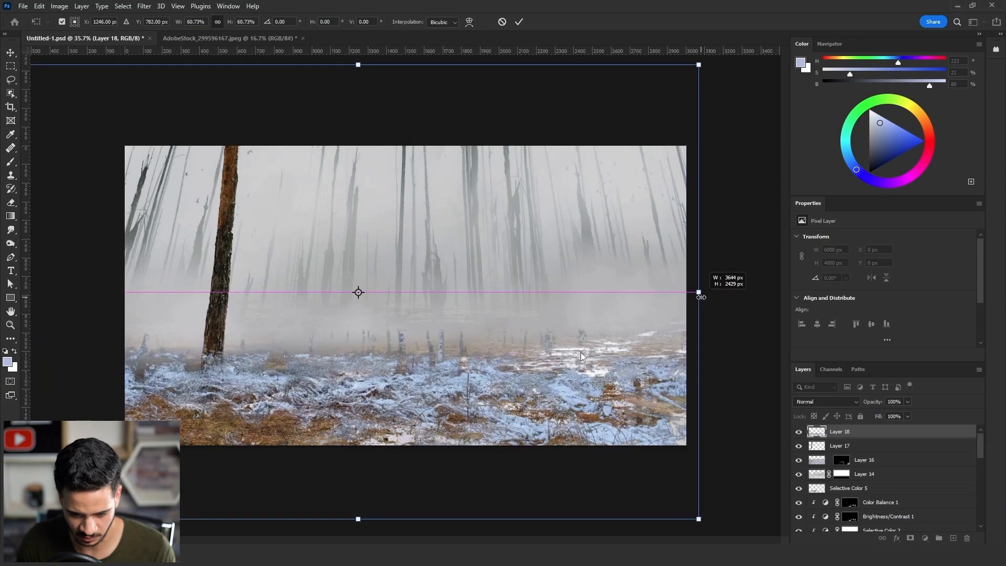
mouse_move(617, 359)
mouse_down()
mouse_move(642, 357)
mouse_move(639, 348)
mouse_up()
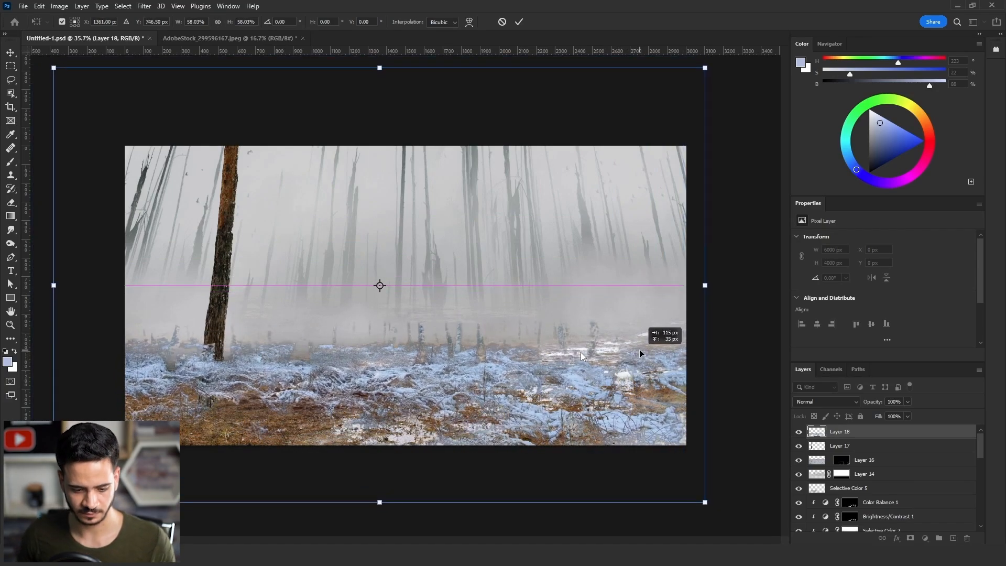
key(Return)
key(l)
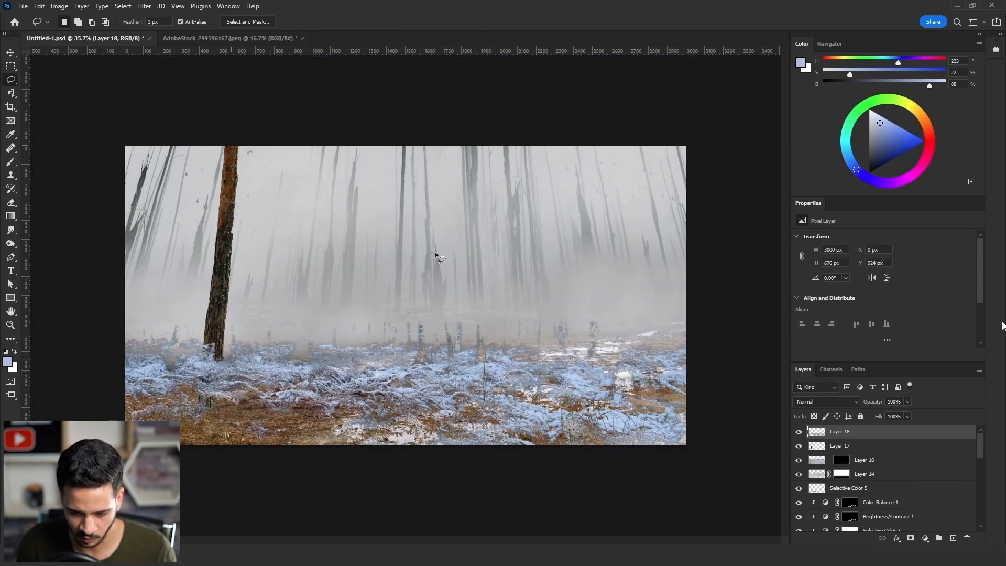
Load the outline of the Layer 18 snow as a selection with ground Layer 9 as the active layer.
ctrl+click(820, 436)
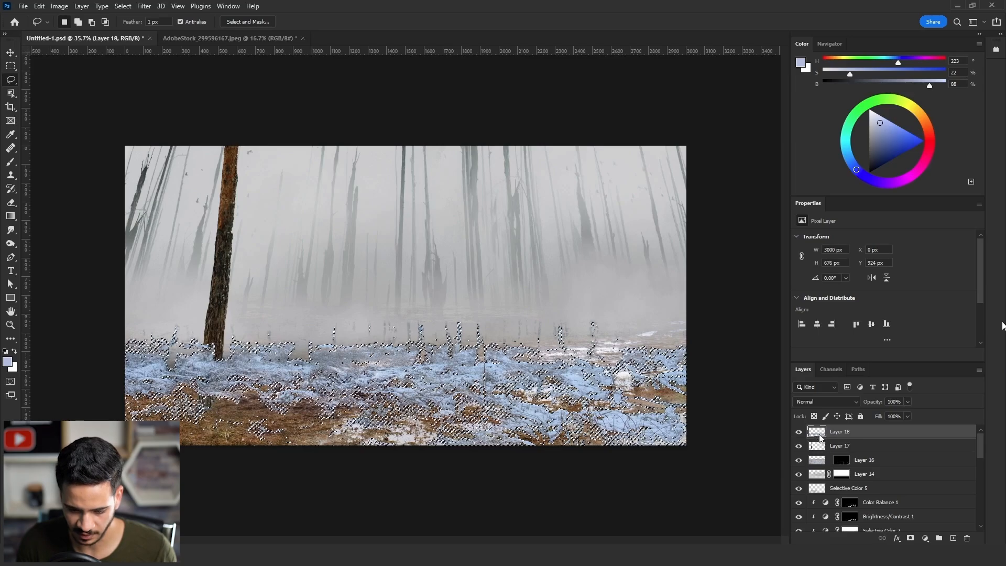
key(ctrl+d)
scroll(833, 498, down, 3)
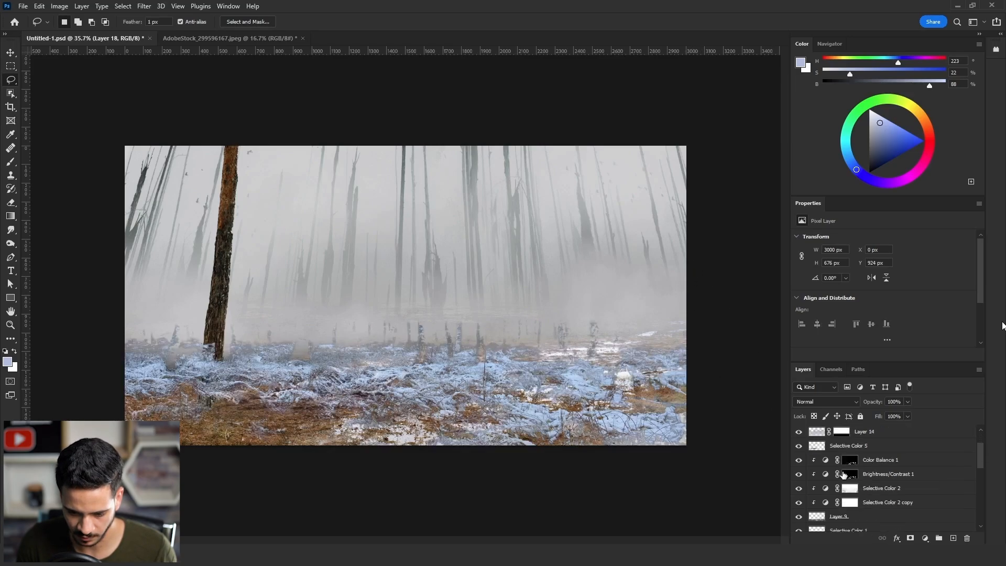
click(832, 476)
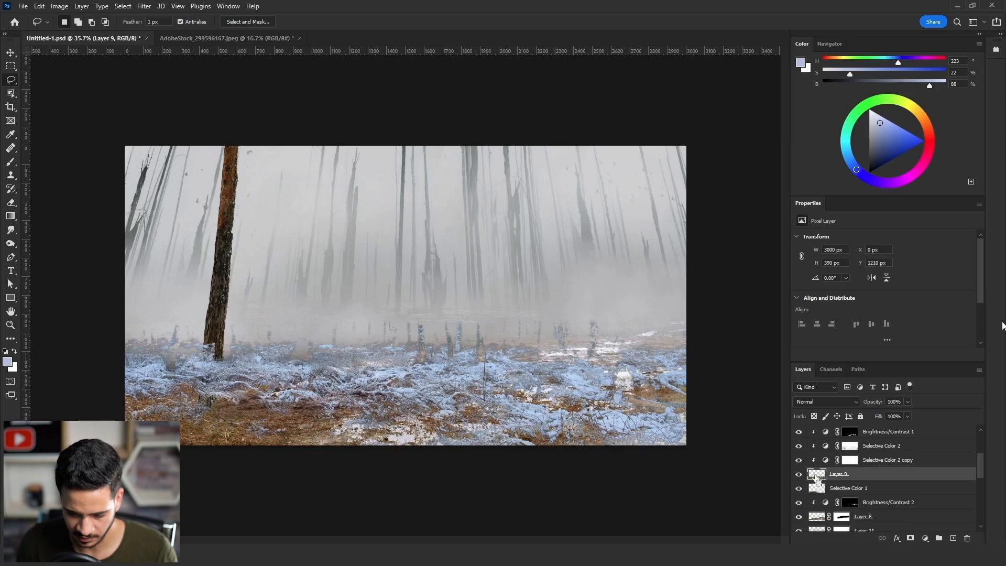
scroll(841, 474, up, 3)
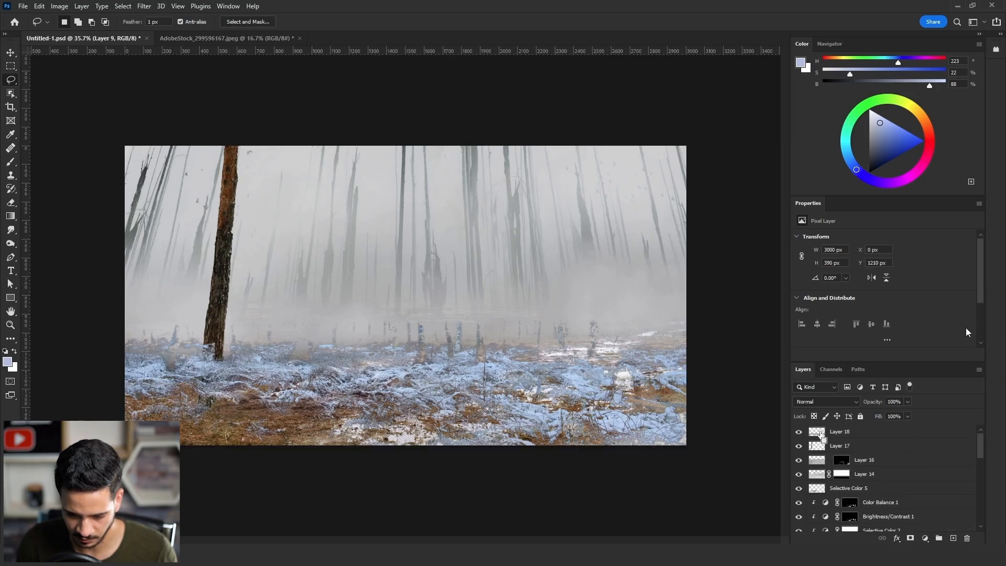
ctrl+click(821, 437)
scroll(841, 456, down, 4)
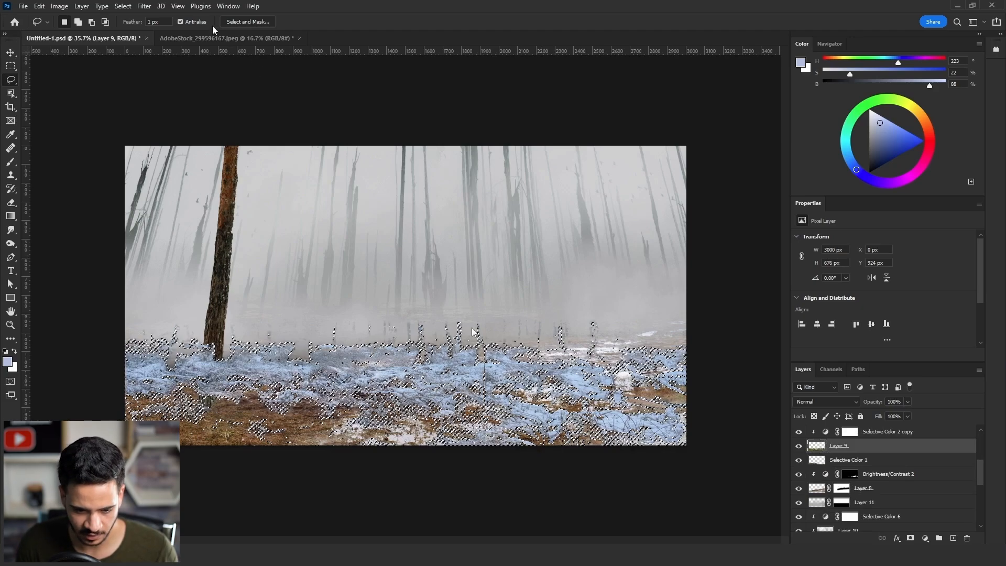
Refine the snow selection against Layer 9 in Select and Mask with a radius of about 27 px.
click(258, 23)
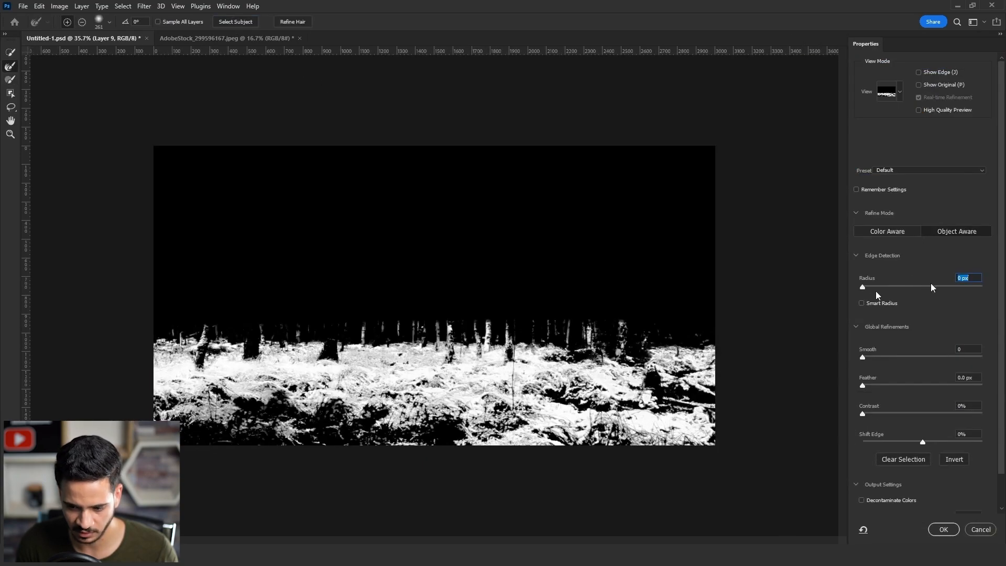
click(934, 286)
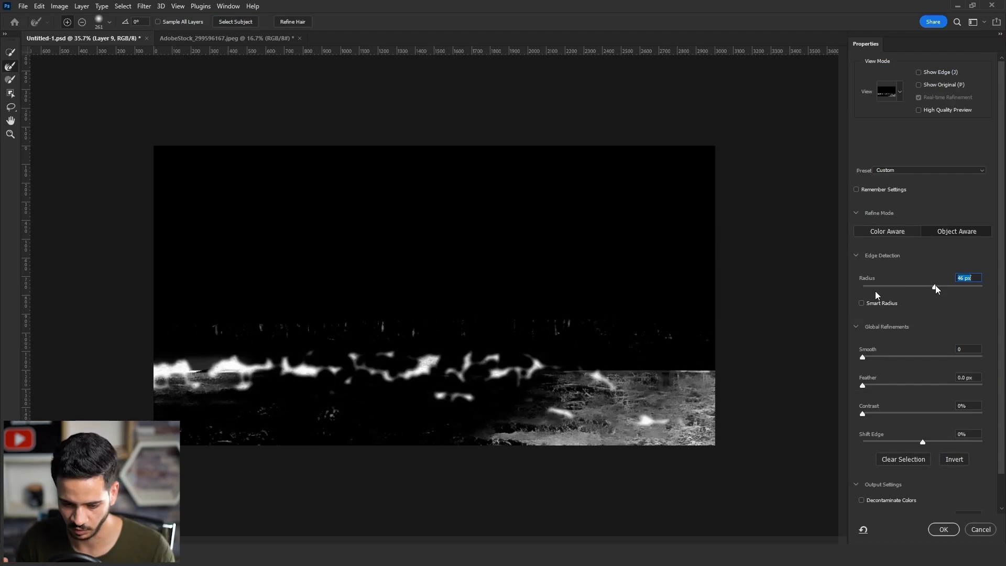
drag(936, 289, 916, 289)
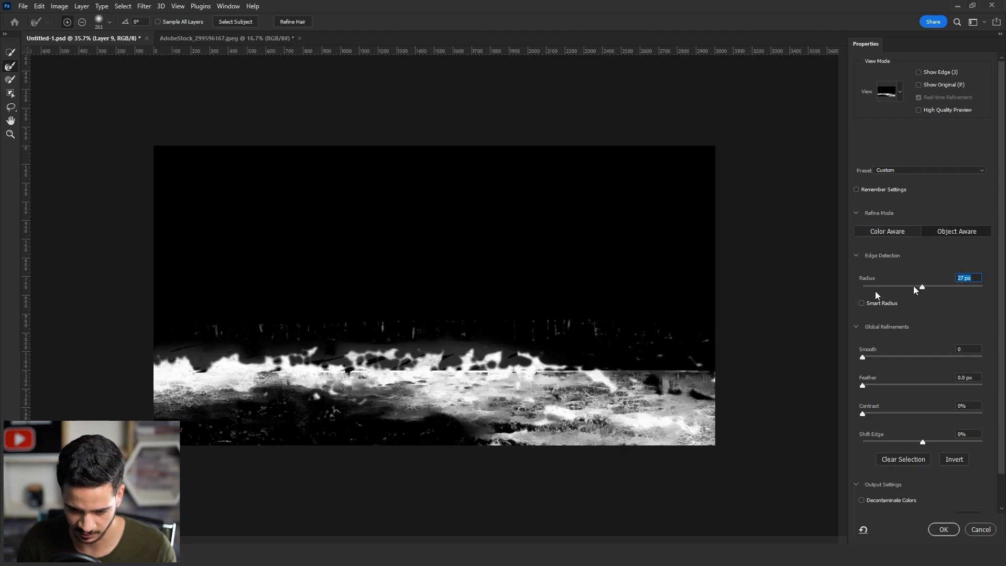
click(943, 529)
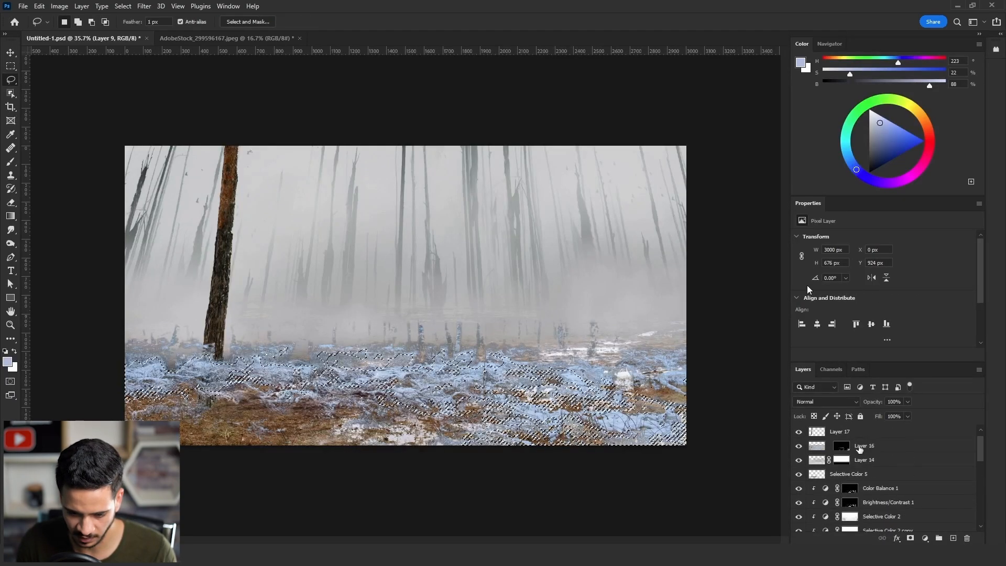
Delete the Layer 18 snow outside the refined selection by inverting the selection, and deselect.
scroll(860, 449, up, 1)
click(855, 434)
key(Delete)
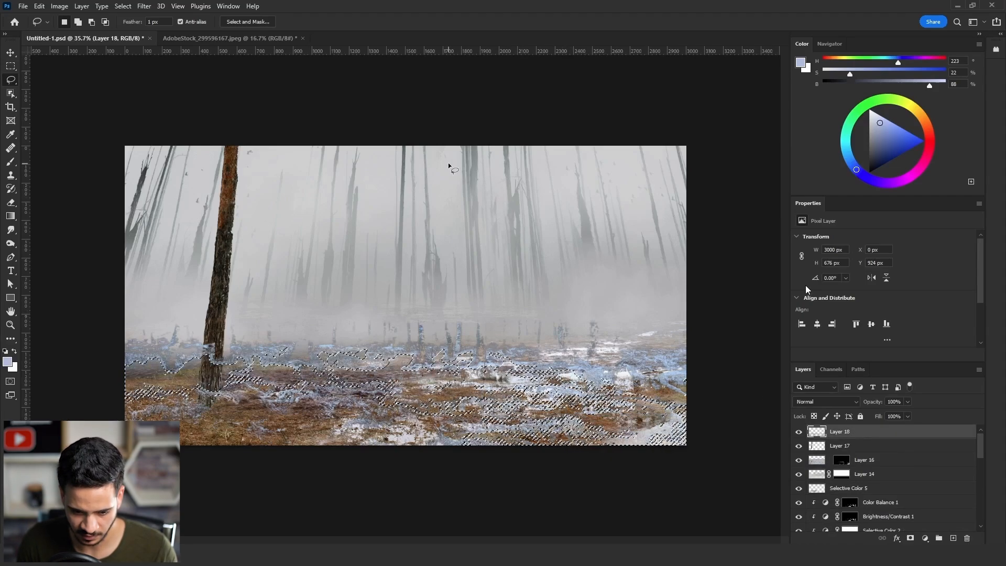
key(ctrl+z)
right_click(426, 263)
key(Delete)
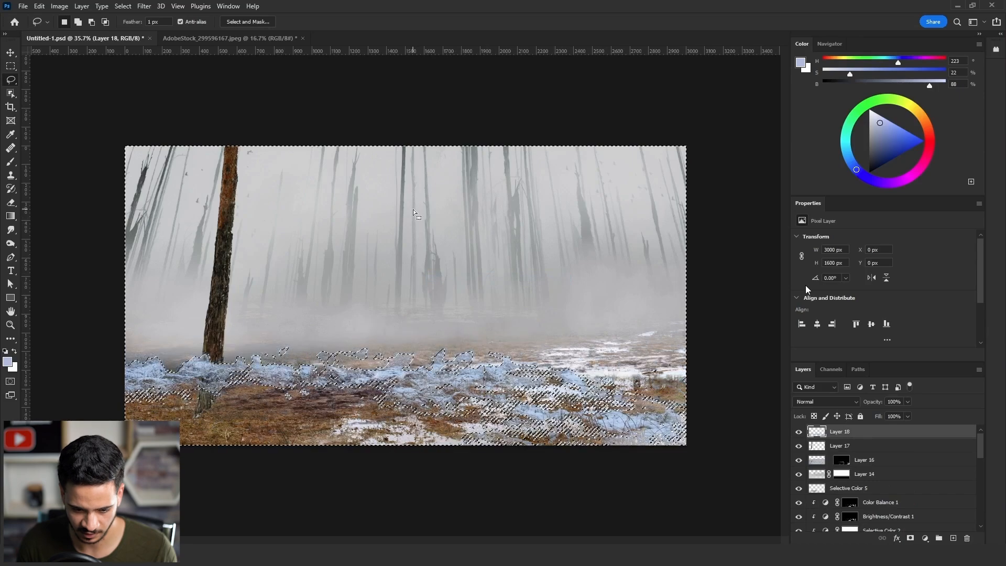
key(ctrl+d)
Place Layer 18 below the tree on Layer 17 and erase the unwanted snow patches with a soft eraser.
key(e)
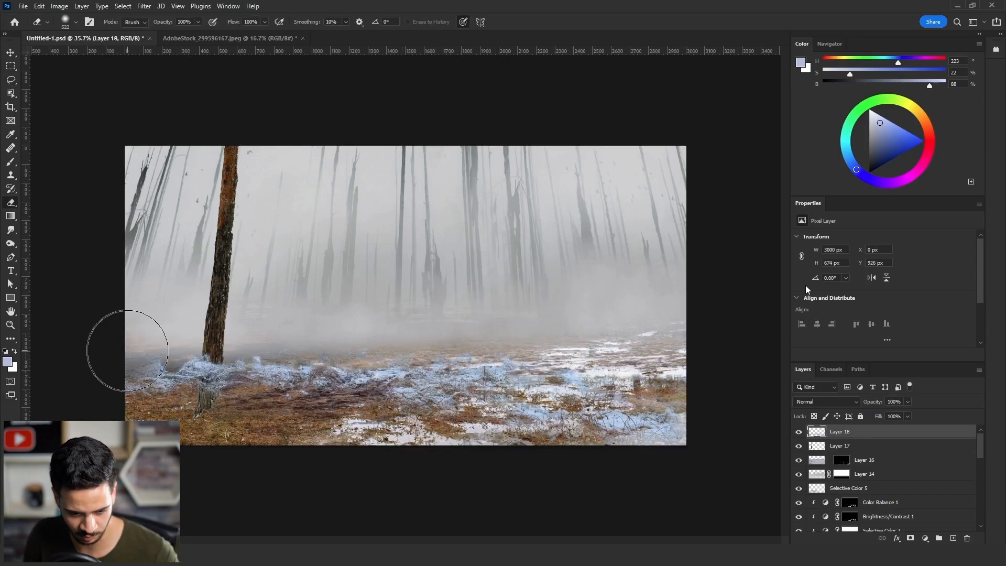
key(ctrl+bracketleft)
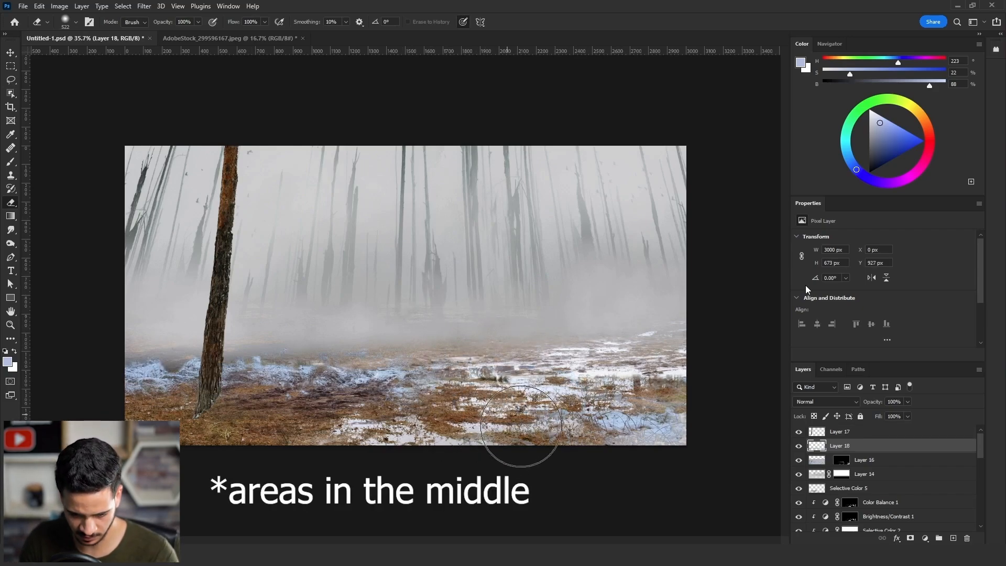
drag(217, 376, 188, 377)
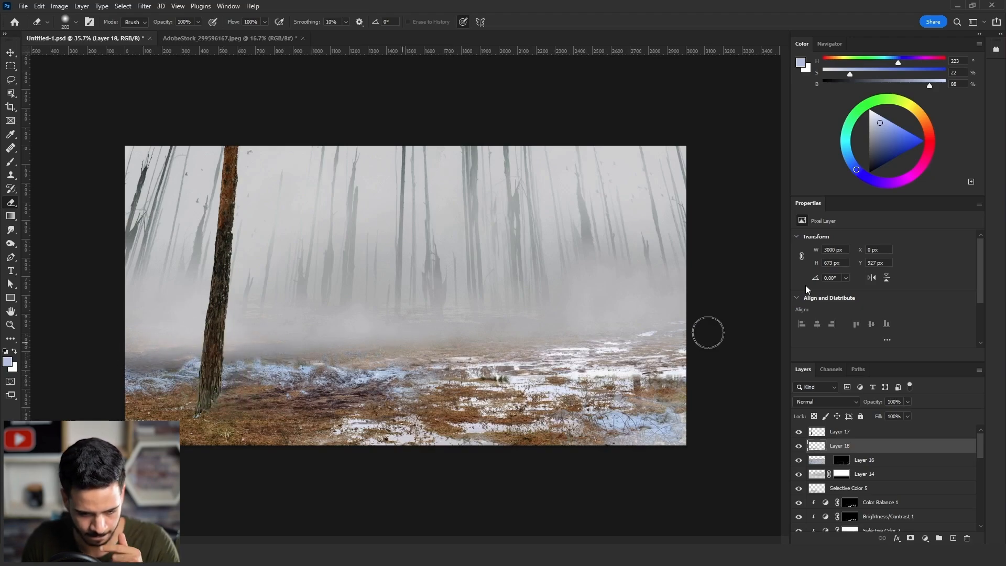
Reduce the Layer 18 snow's saturation to -40 and slightly raise its brightness with a clipped Exposure adjustment.
key(ctrl+u)
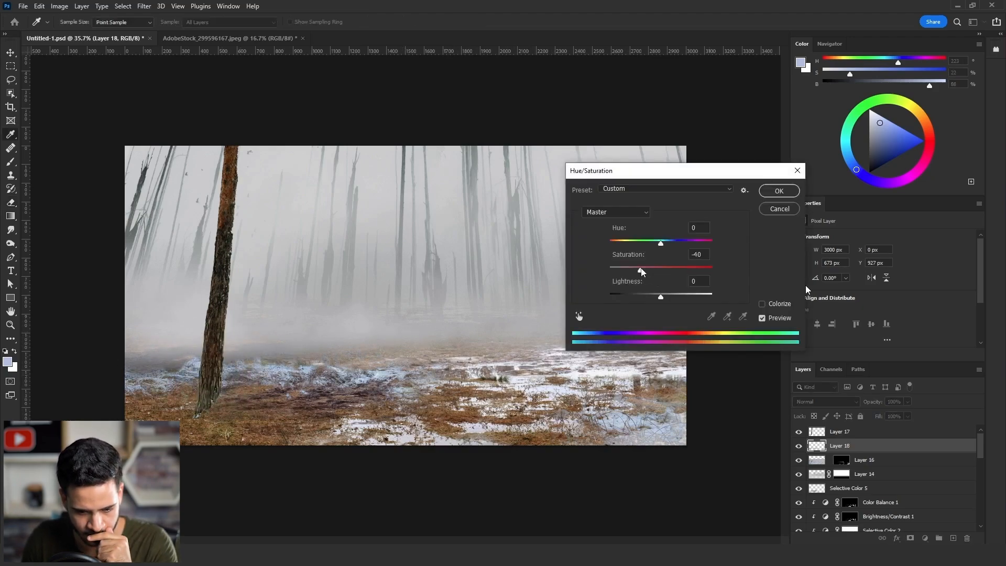
click(778, 192)
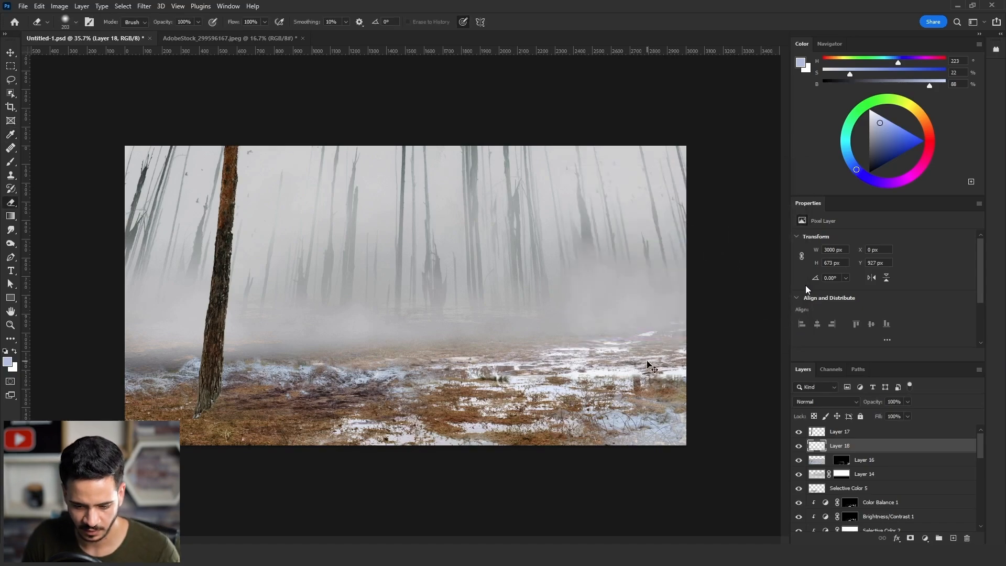
click(925, 539)
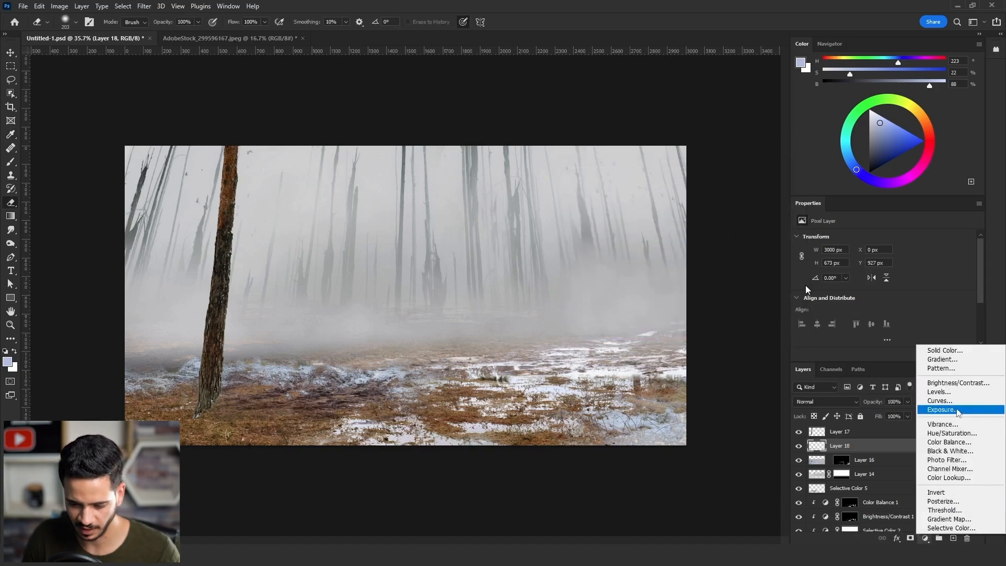
click(943, 411)
alt+click(898, 452)
drag(883, 264, 891, 263)
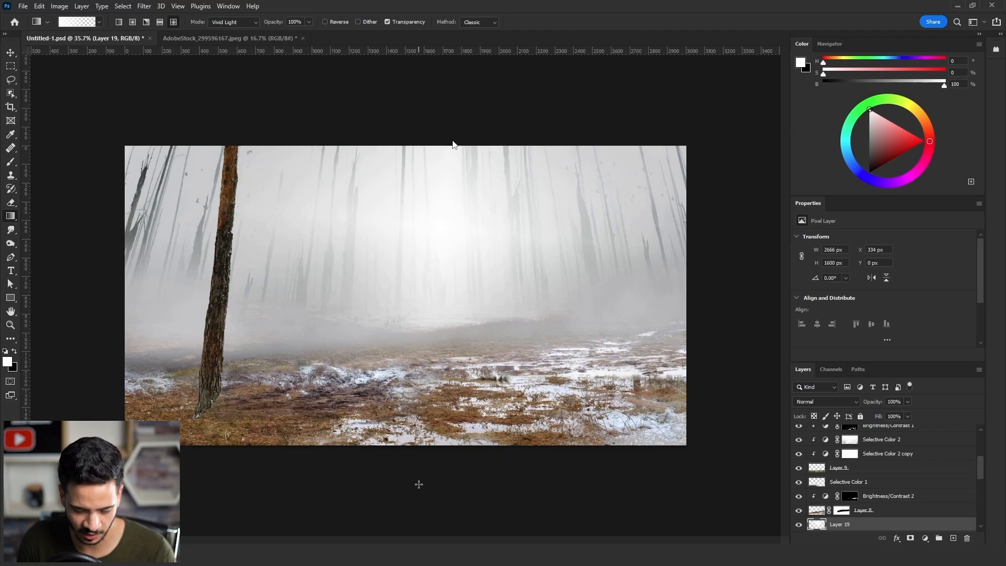
Try several positions and lengths for the white gradient glow on Layer 19 behind the foreground tree, undoing each one.
key(ctrl+z)
drag(508, 236, 476, 466)
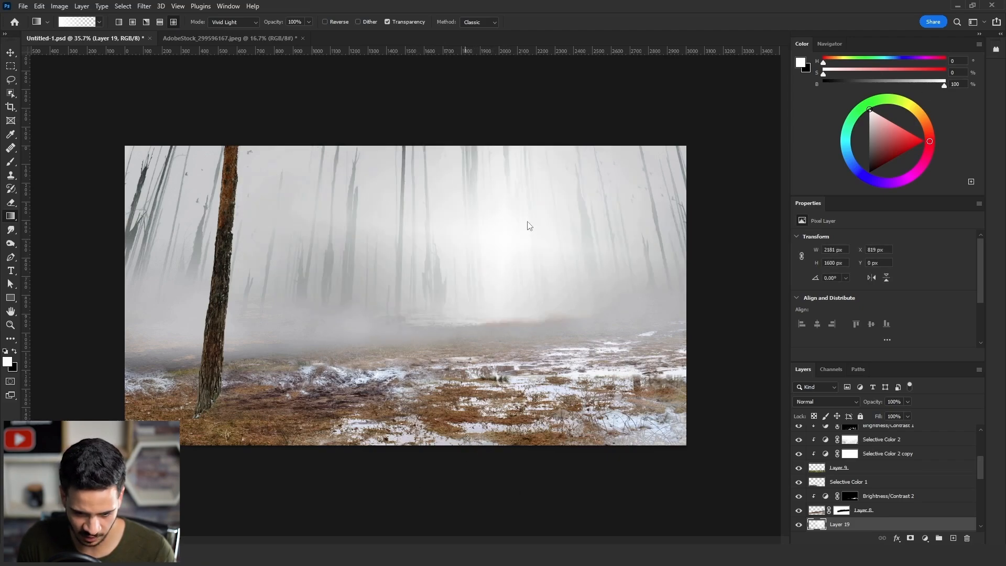
key(ctrl+z)
drag(456, 161, 408, 518)
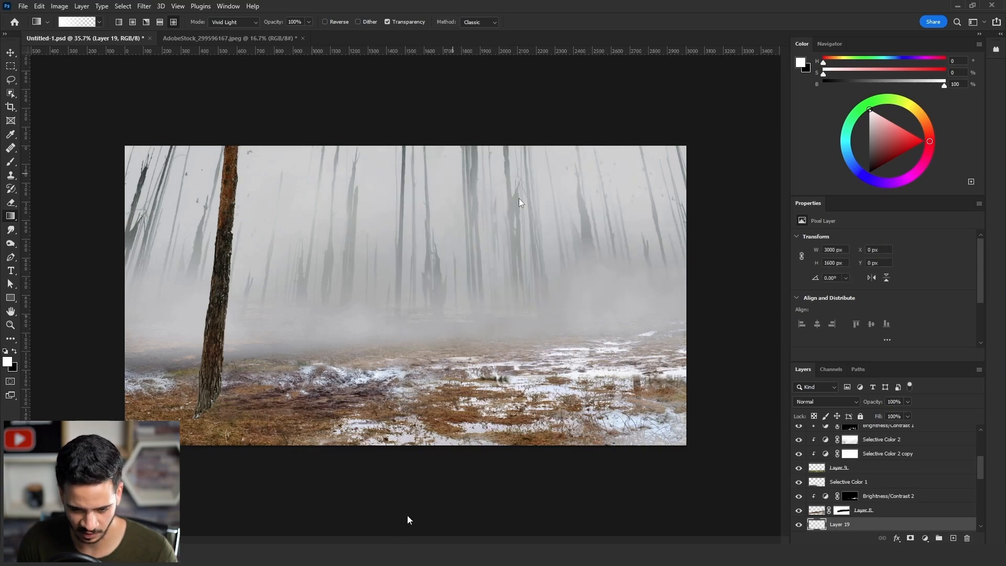
key(ctrl+z)
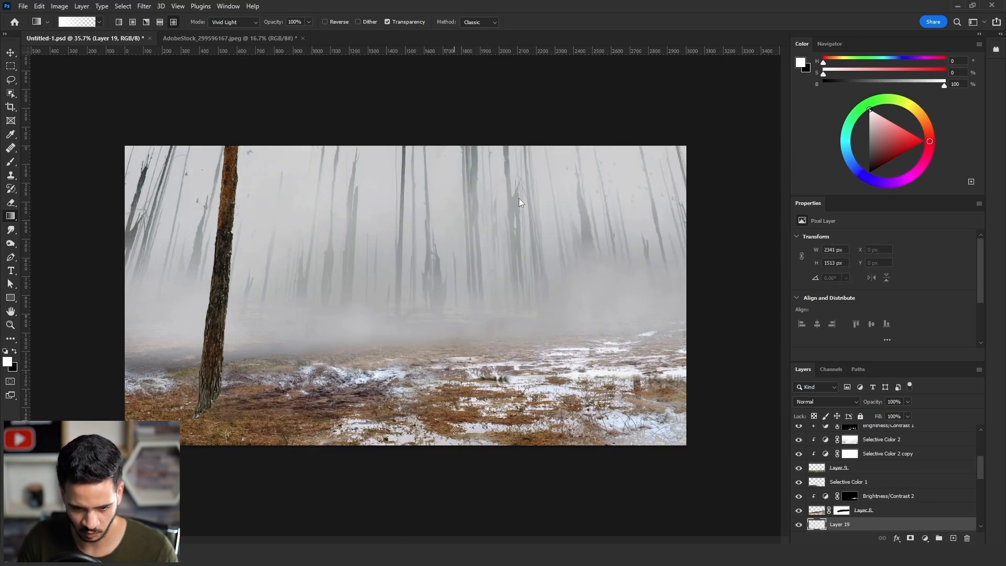
drag(480, 152, 418, 440)
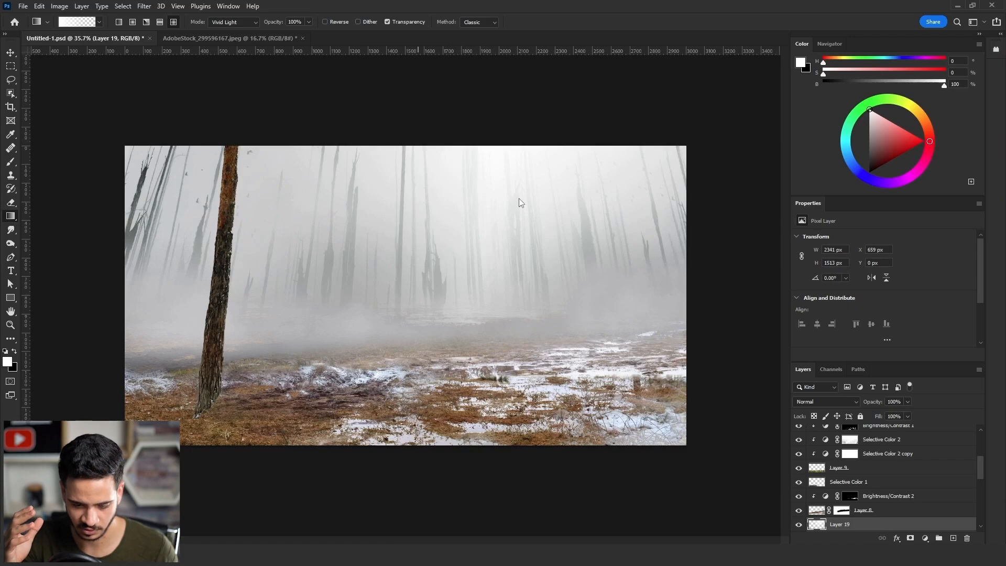
key(ctrl+z)
drag(526, 137, 526, 518)
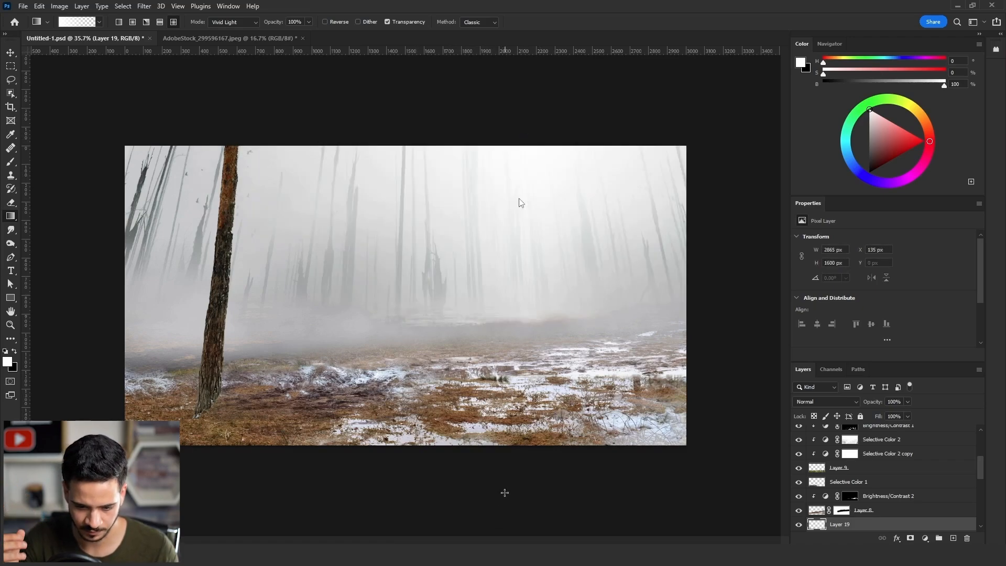
key(ctrl+z)
Draw a large white gradient glow on Layer 19 in the middle of the background trees and reposition the layer around Layer 11.
drag(440, 214, 725, 342)
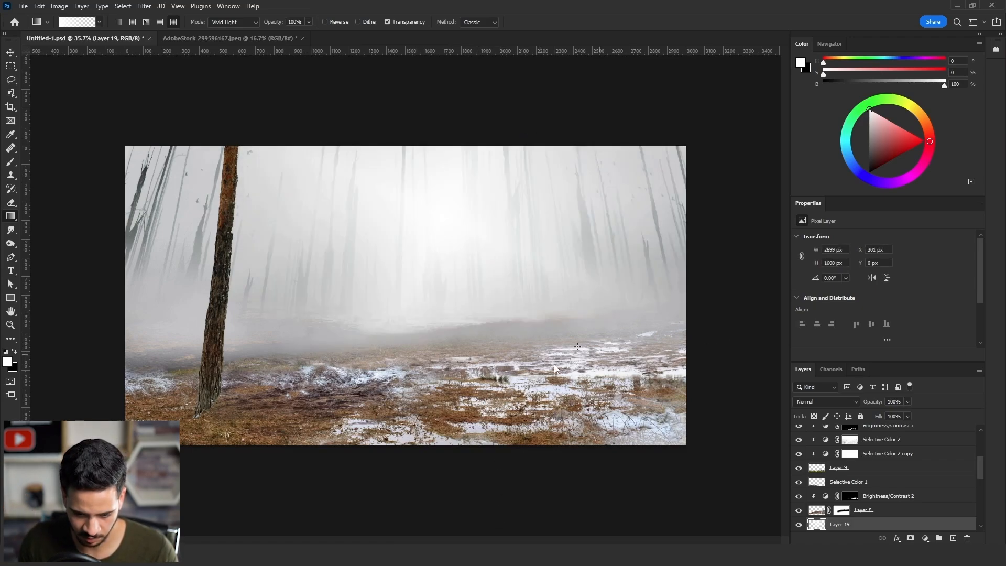
click(11, 52)
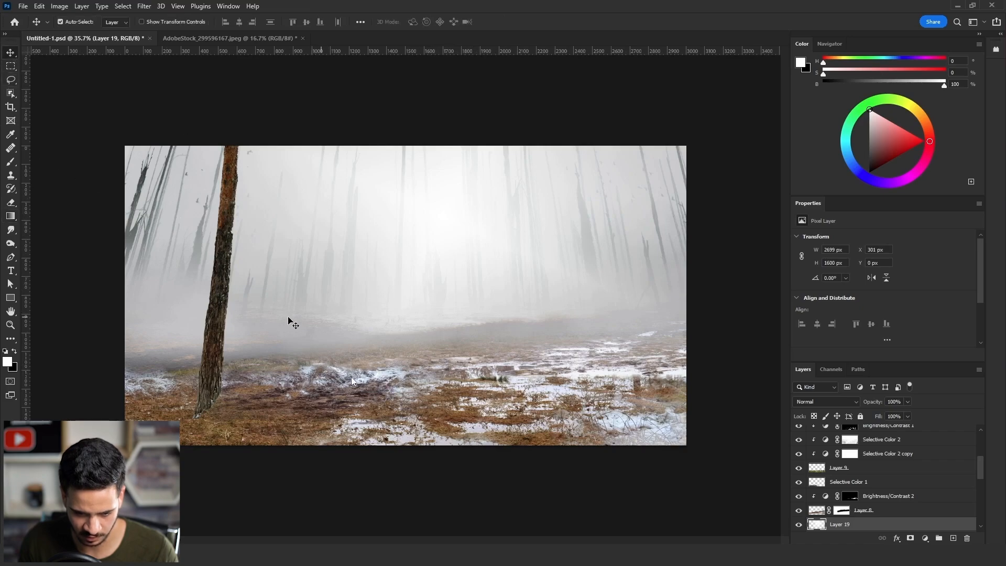
scroll(857, 481, down, 4)
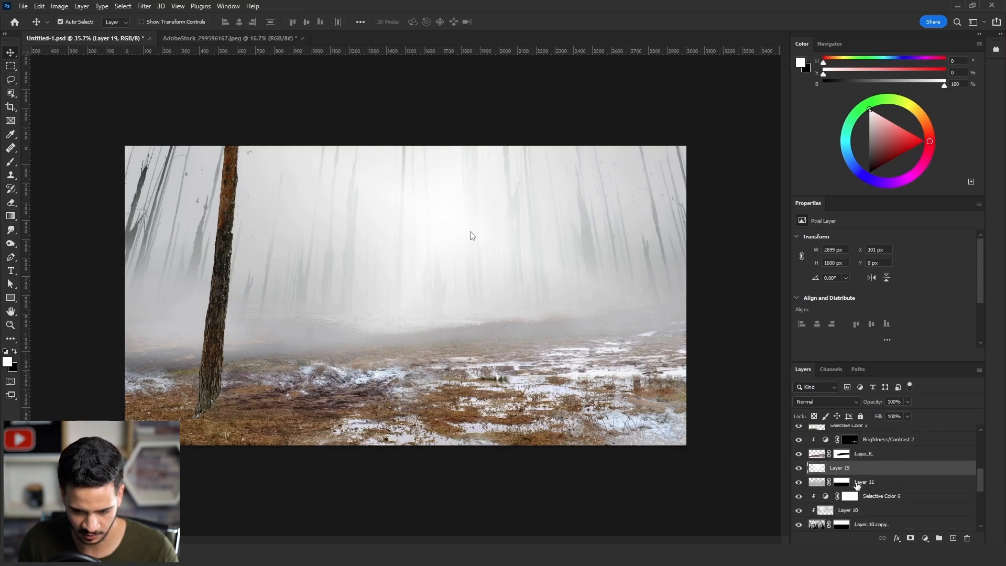
drag(863, 471, 864, 489)
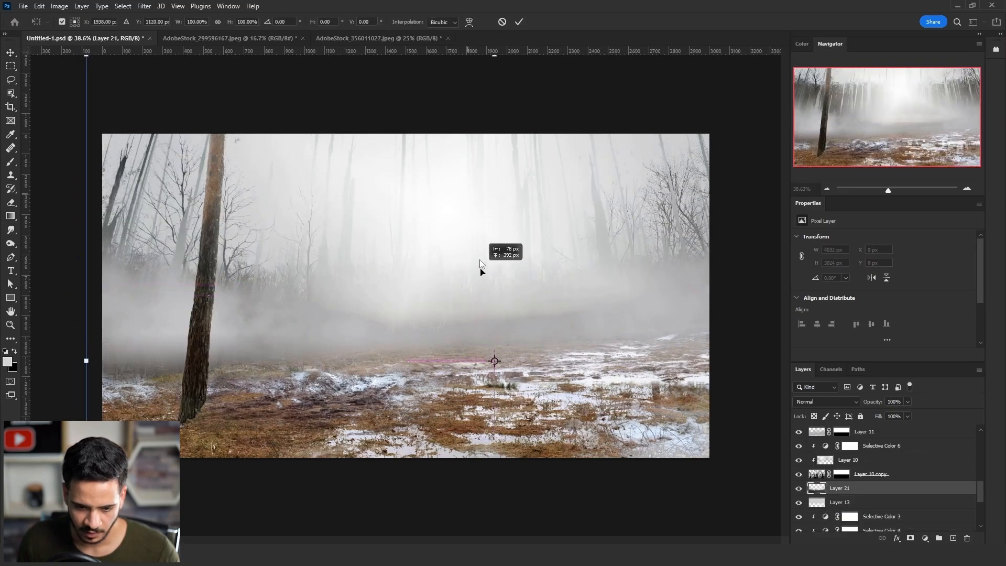
Position the bare-tree photo on Layer 21 at X 1938 px, Y 1066 px so its treeline rises behind the fog.
drag(480, 269, 481, 266)
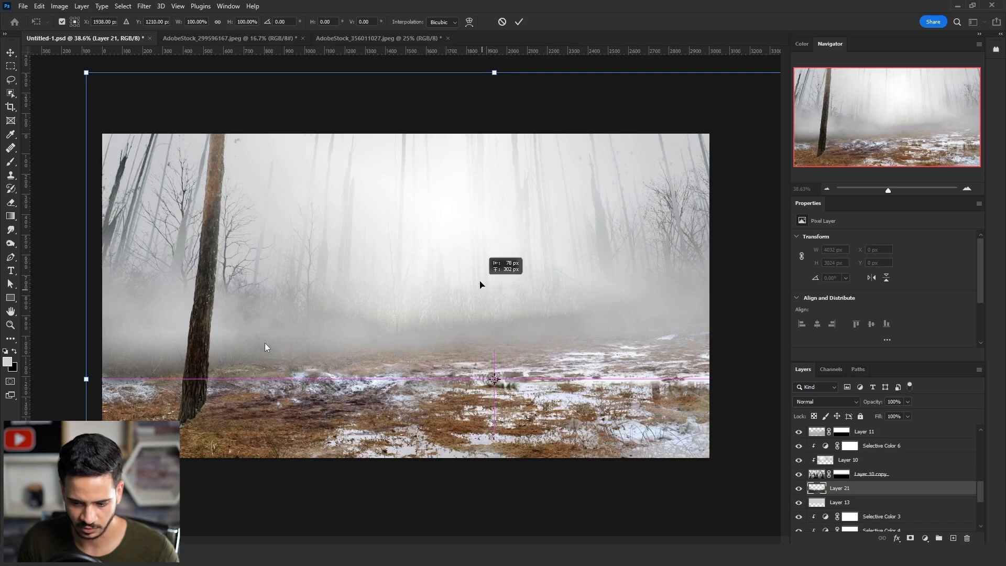
drag(480, 284, 477, 259)
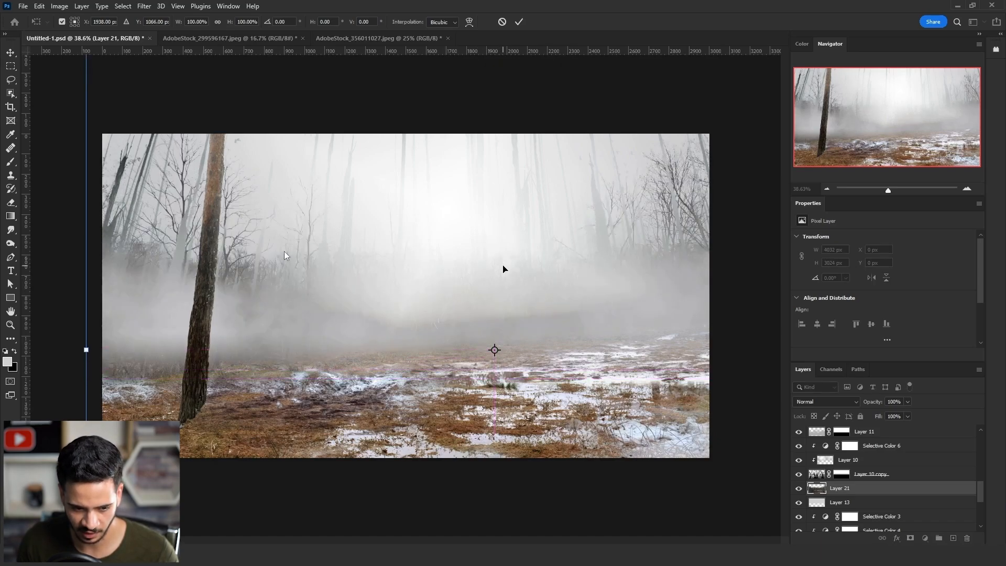
key(Return)
Select the whole canvas and crop the image to it, trimming the photo that extends past the edges.
key(ctrl+a)
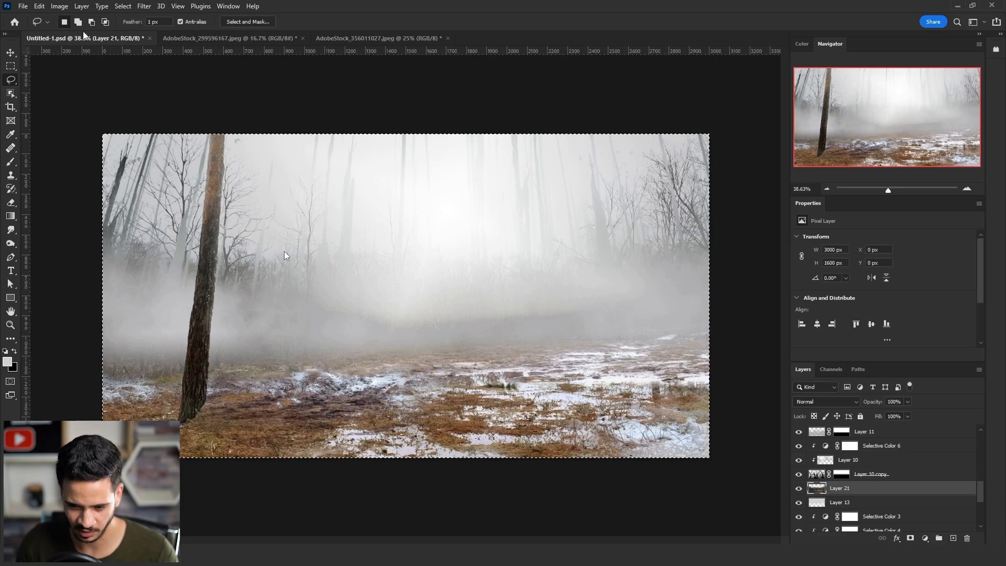
click(59, 6)
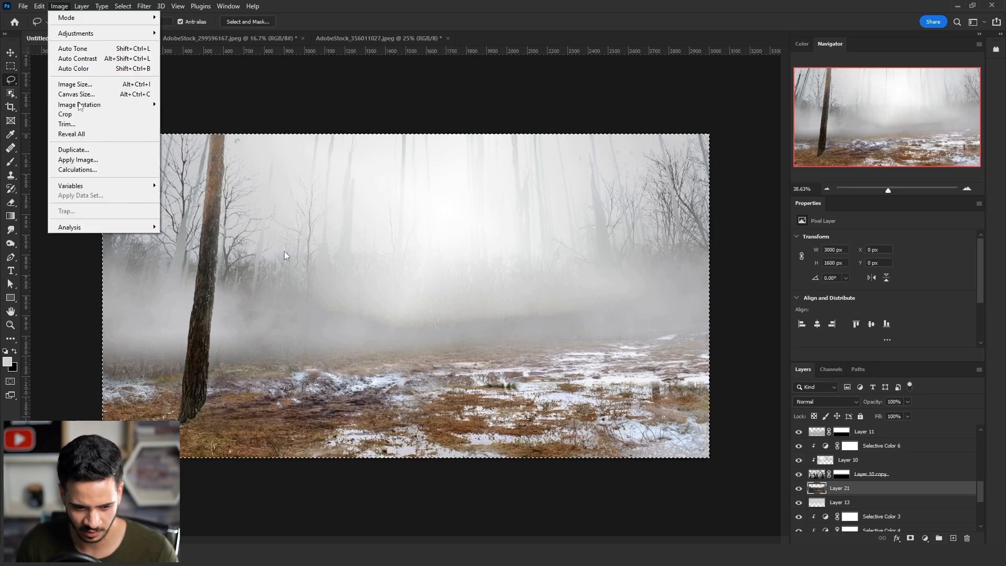
click(74, 112)
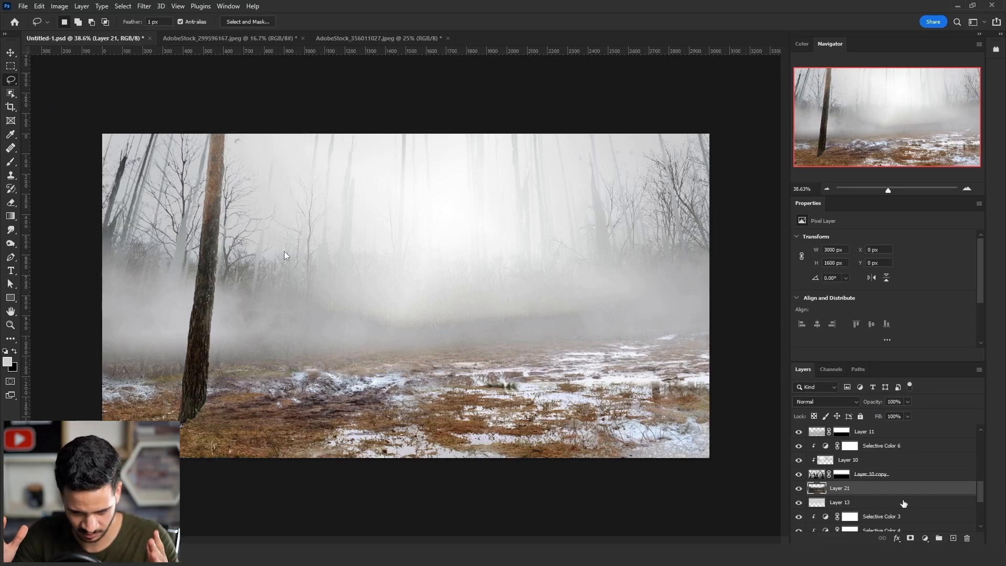
Clip an Exposure adjustment to Layer 21 with exposure -1.84, offset +0.5000 and gamma correction 0.47.
click(926, 538)
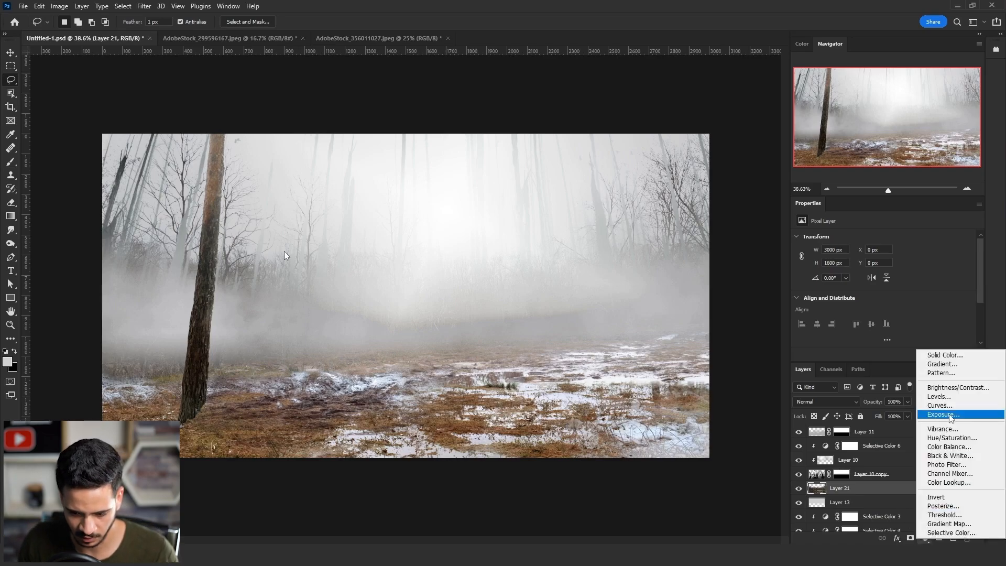
click(943, 414)
drag(883, 260, 869, 265)
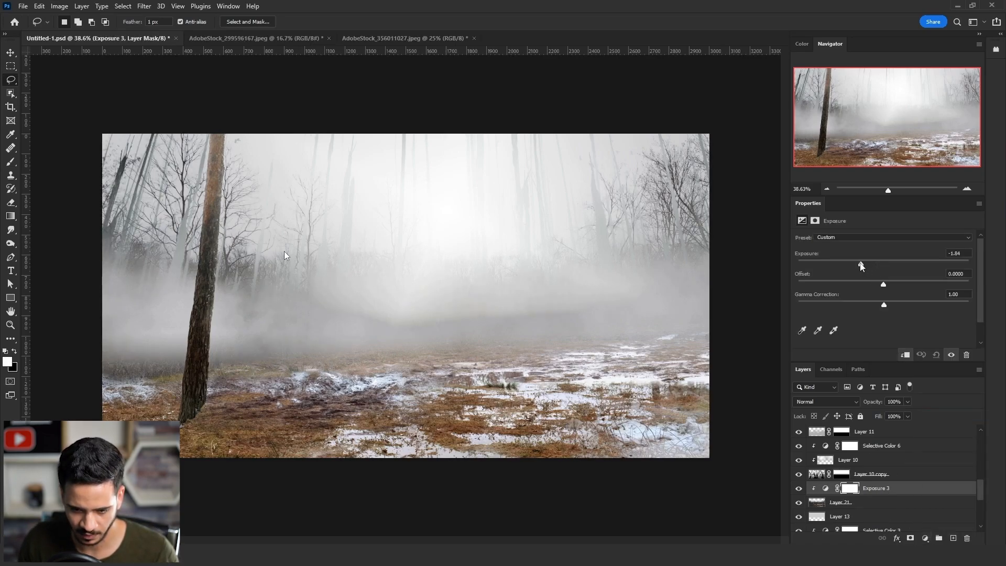
drag(900, 303, 980, 292)
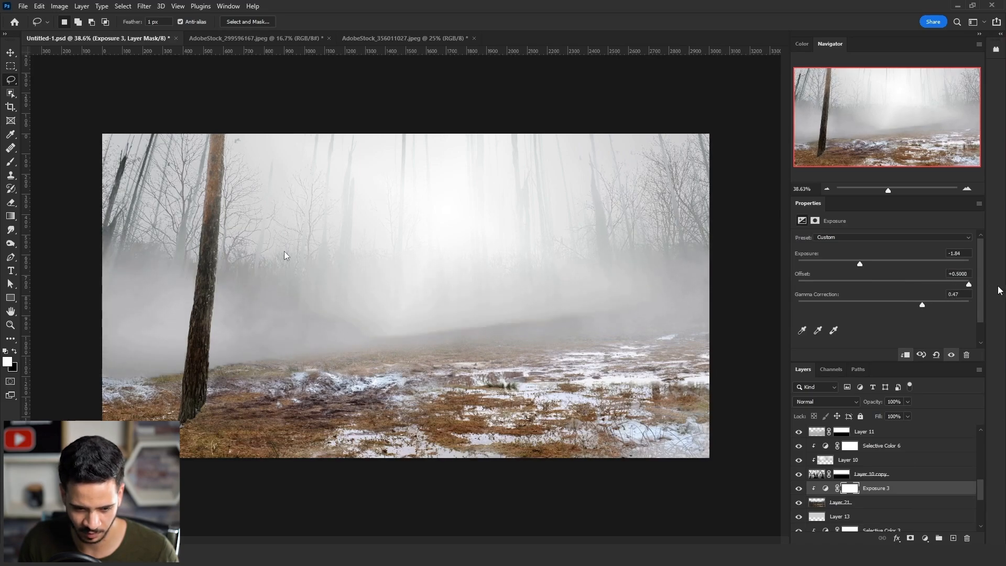
Add a Selective Color adjustment above Exposure 3 and clip it to the bare-tree photo on Layer 21.
click(924, 537)
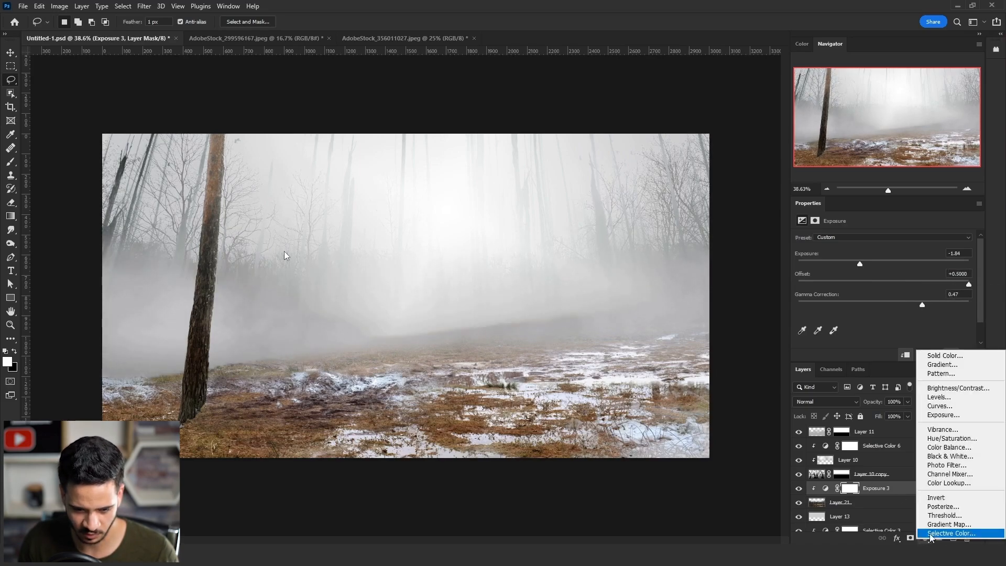
click(940, 520)
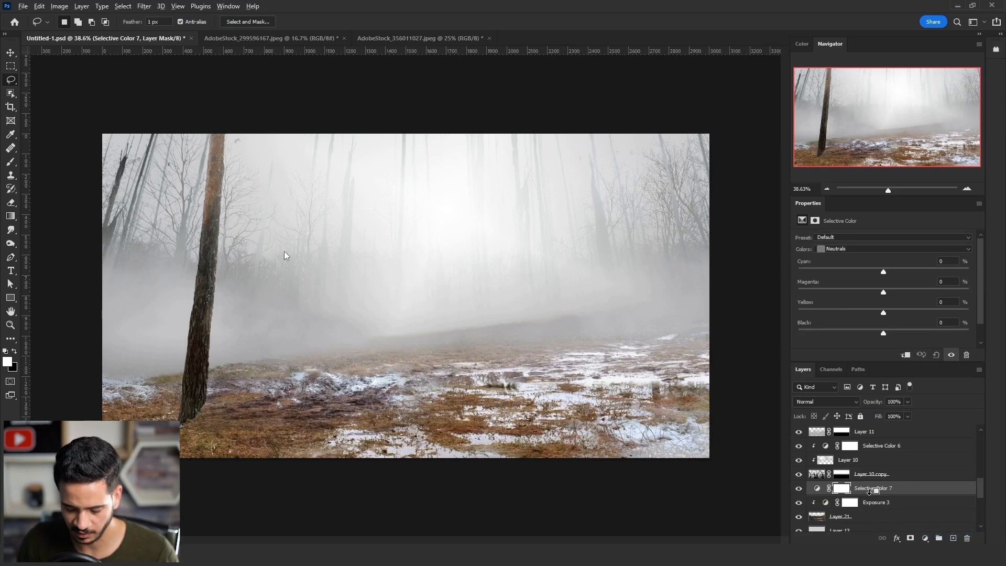
alt+click(870, 491)
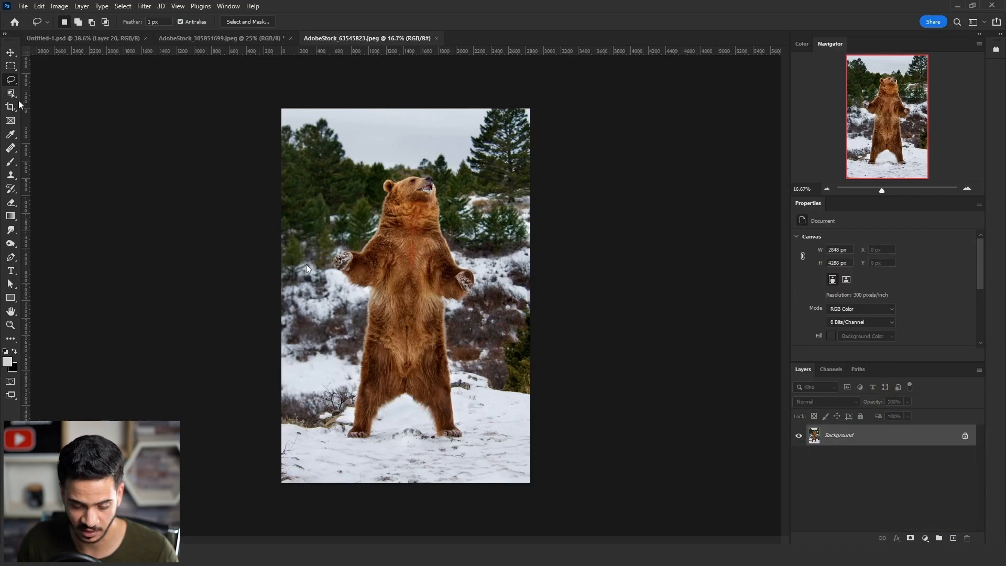
Select the standing bear with the Object Selection tool and unlock the Background as Layer 0.
key(w)
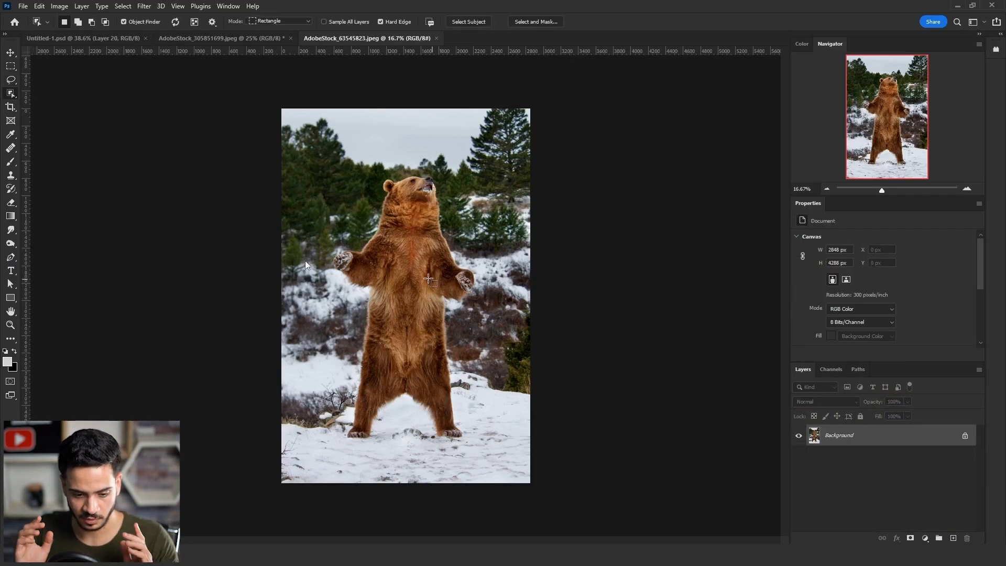
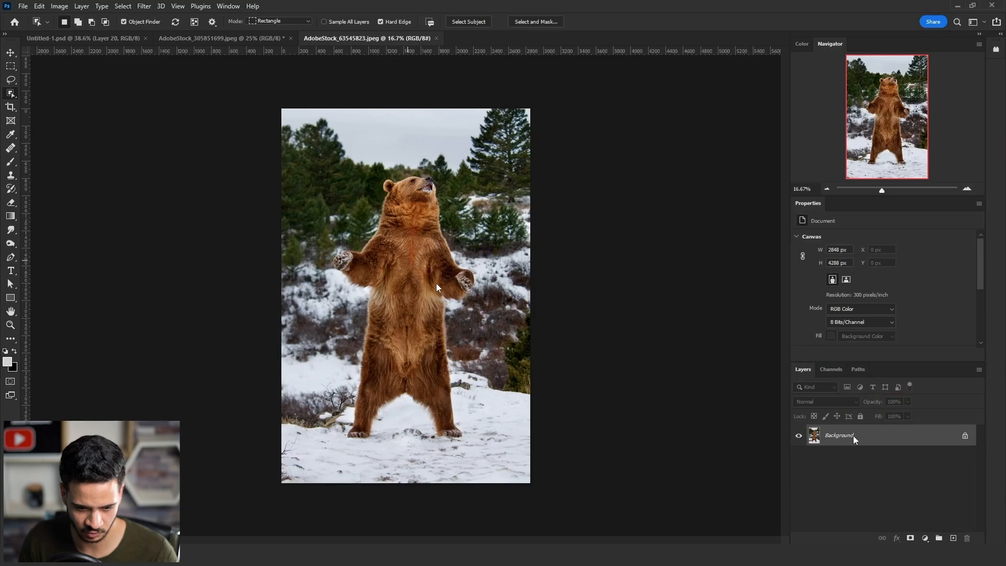
click(436, 284)
double_click(853, 436)
click(581, 164)
click(8, 80)
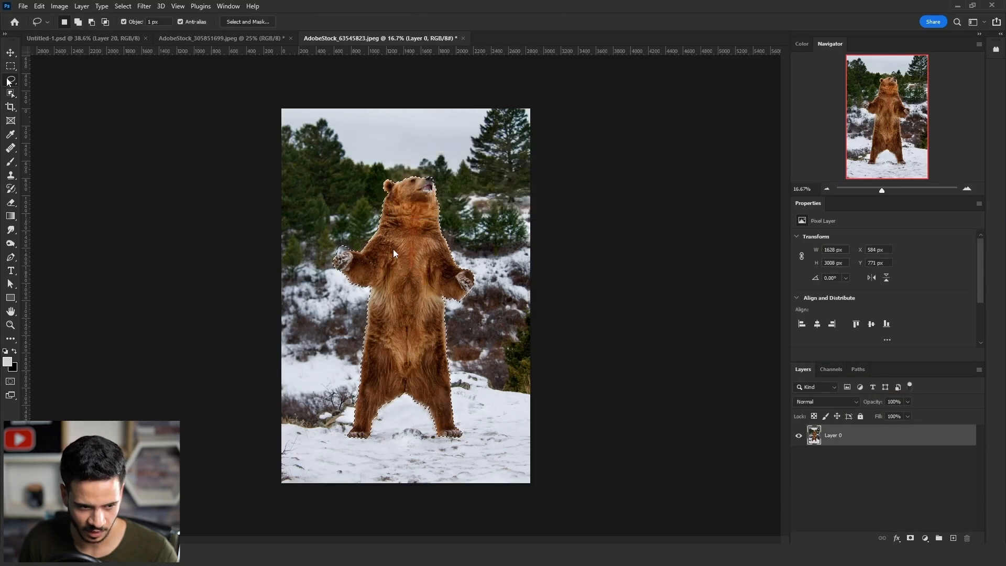
Subtract the stray background area around the bear's raised paw from the selection with the Lasso tool.
scroll(348, 229, up, 10)
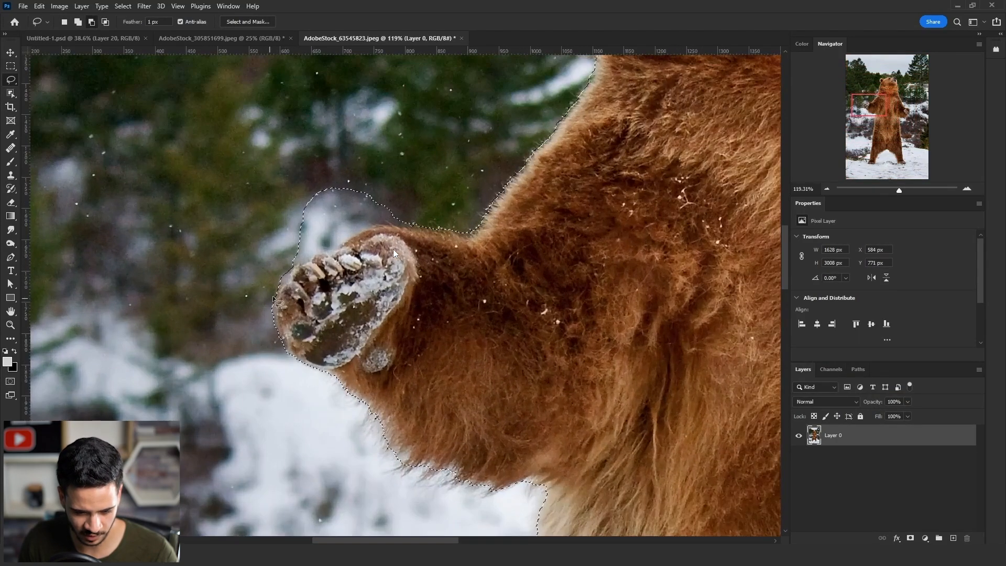
mouse_move(273, 298)
mouse_down()
mouse_move(370, 235)
mouse_move(421, 233)
mouse_move(455, 196)
mouse_move(264, 287)
mouse_up()
scroll(261, 291, down, 4)
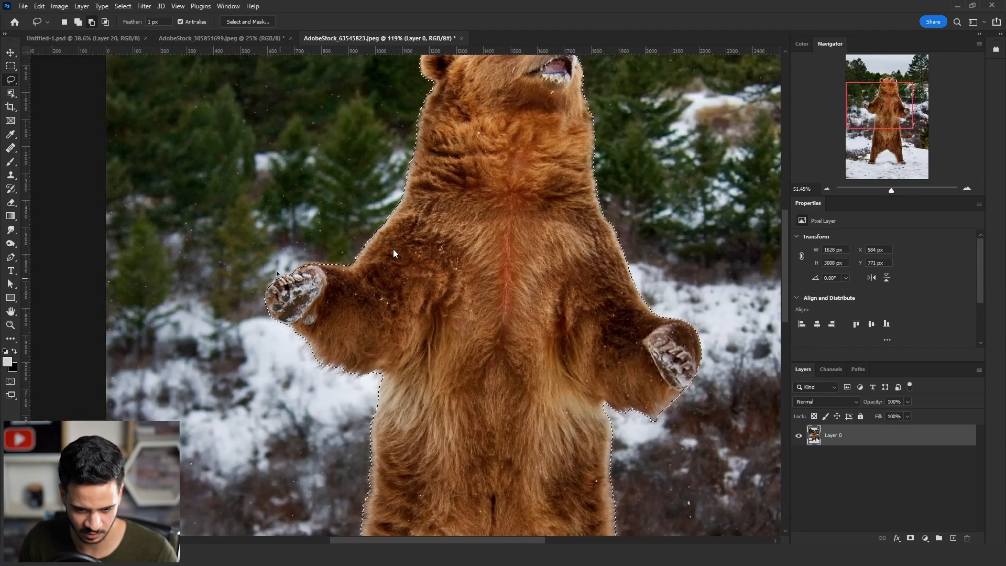
scroll(277, 273, down, 5)
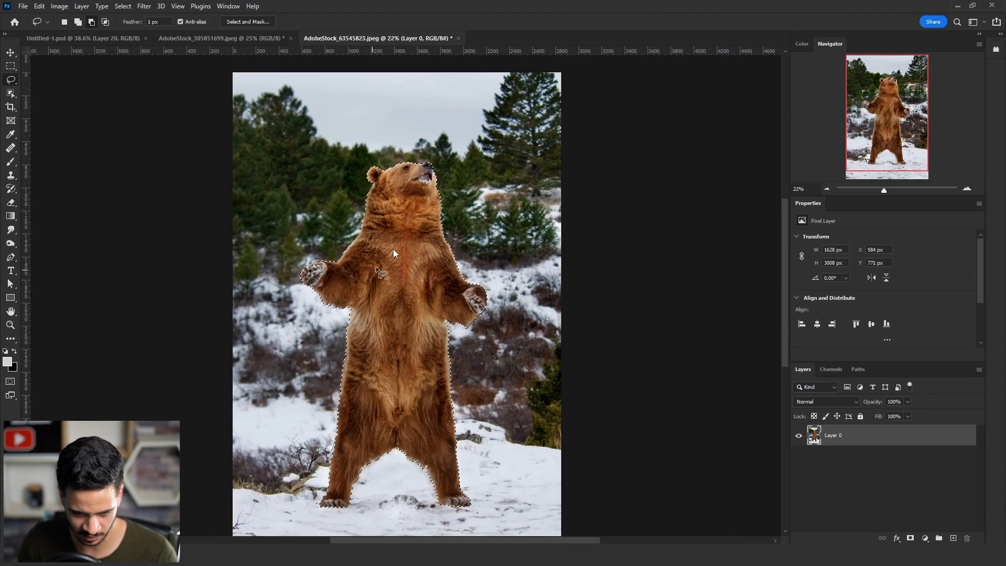
scroll(376, 266, up, 1)
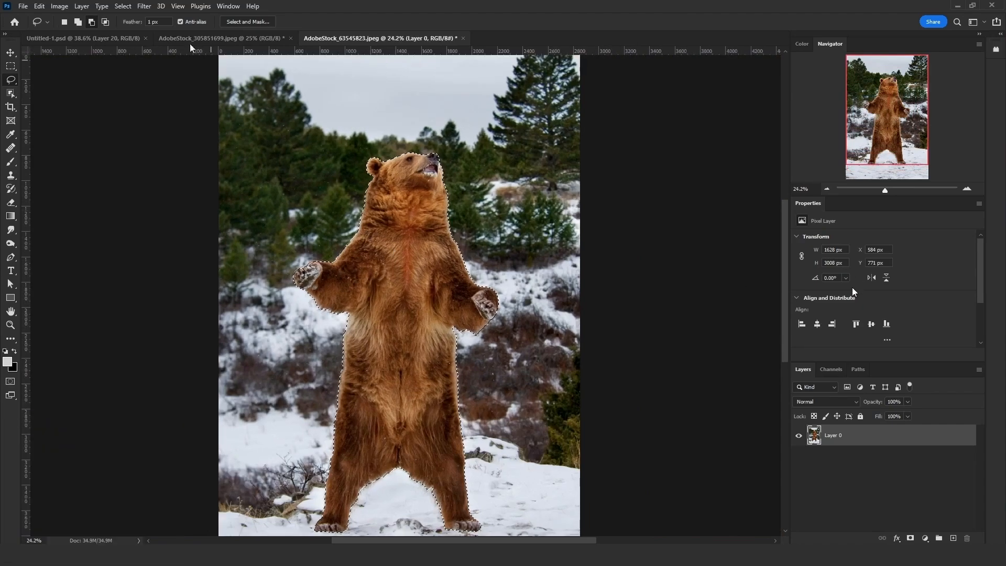
Refine the bear selection's fur edge in the Refine Edge dialog, output to Selection.
click(121, 6)
shift+click(157, 153)
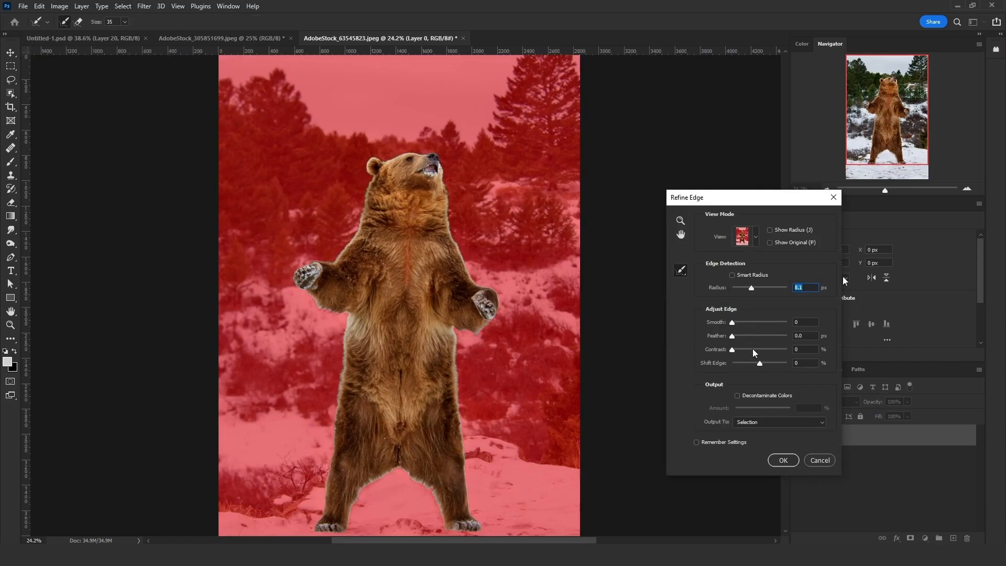
click(741, 350)
click(784, 461)
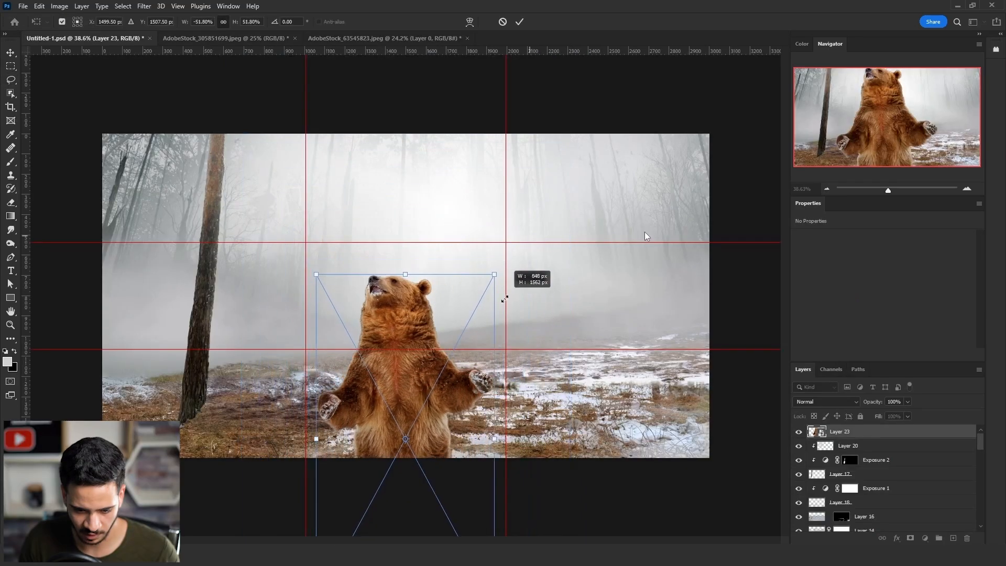
Scale the bear on Layer 23 to about 645 × 1187 px and stand it on the swamp ground along the right-hand vertical guide.
drag(505, 299, 491, 324)
drag(457, 373, 545, 217)
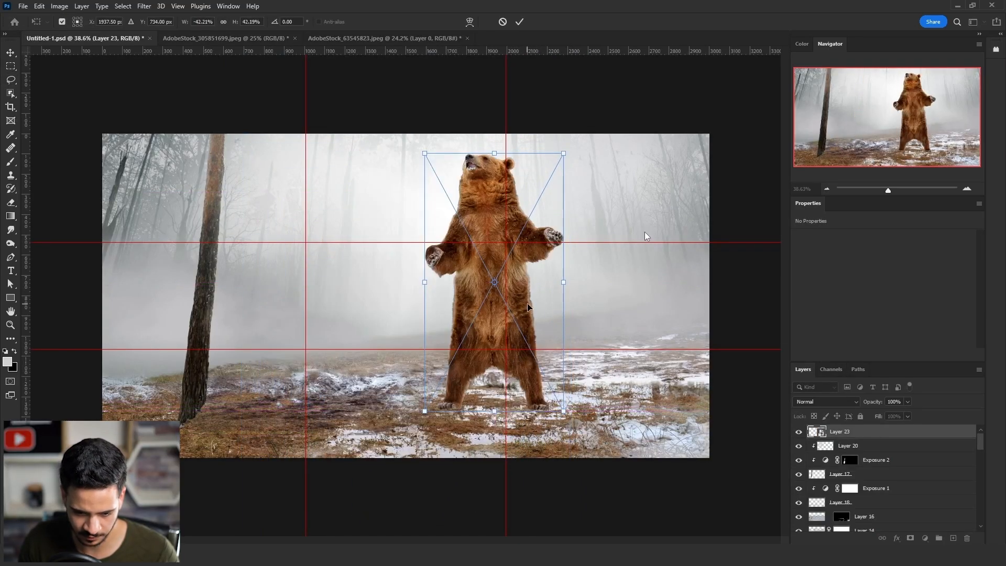
drag(529, 307, 542, 307)
drag(506, 153, 508, 168)
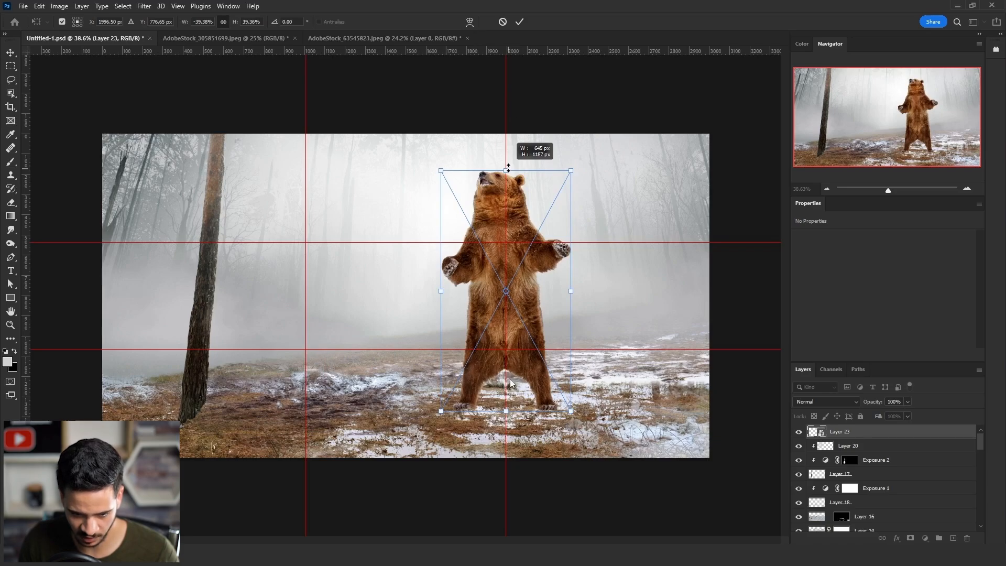
key(Return)
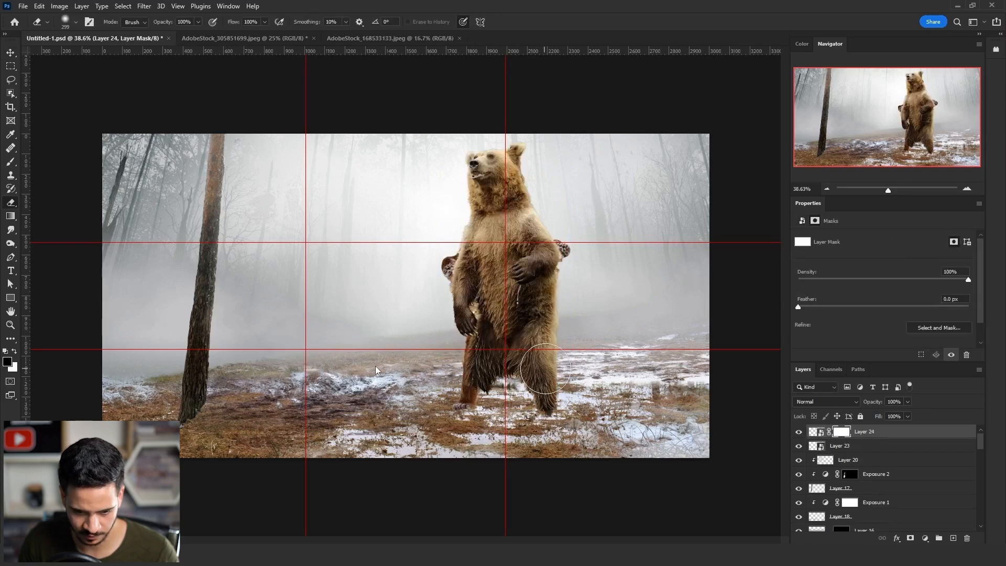
Mask out the lower legs of the second bear on Layer 24 and scale its upper body to fit the Layer 23 bear's legs.
key(x)
mouse_move(497, 373)
mouse_down()
mouse_move(553, 381)
mouse_move(560, 345)
mouse_move(465, 373)
mouse_up()
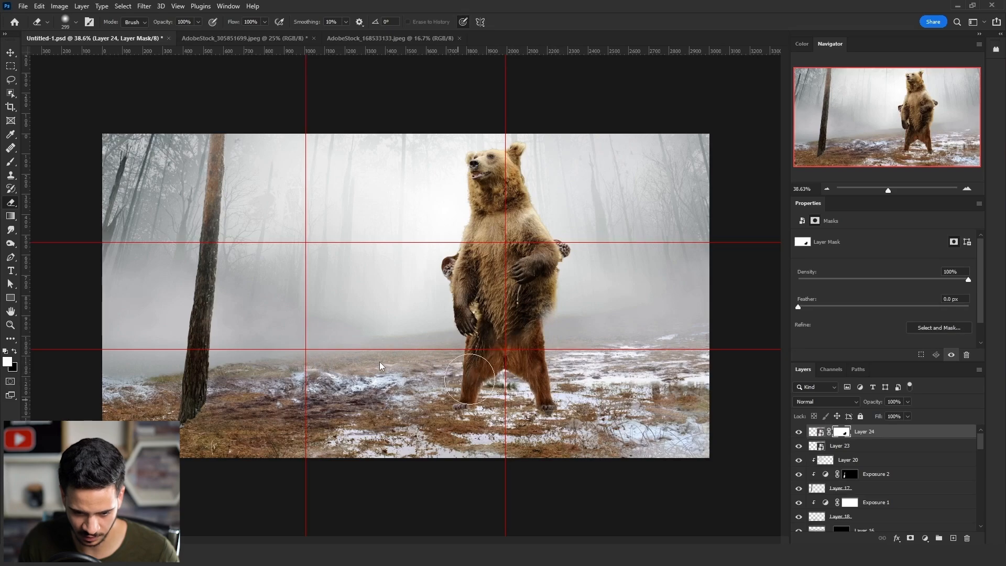
key(ctrl+t)
drag(550, 326, 543, 327)
drag(556, 278, 519, 302)
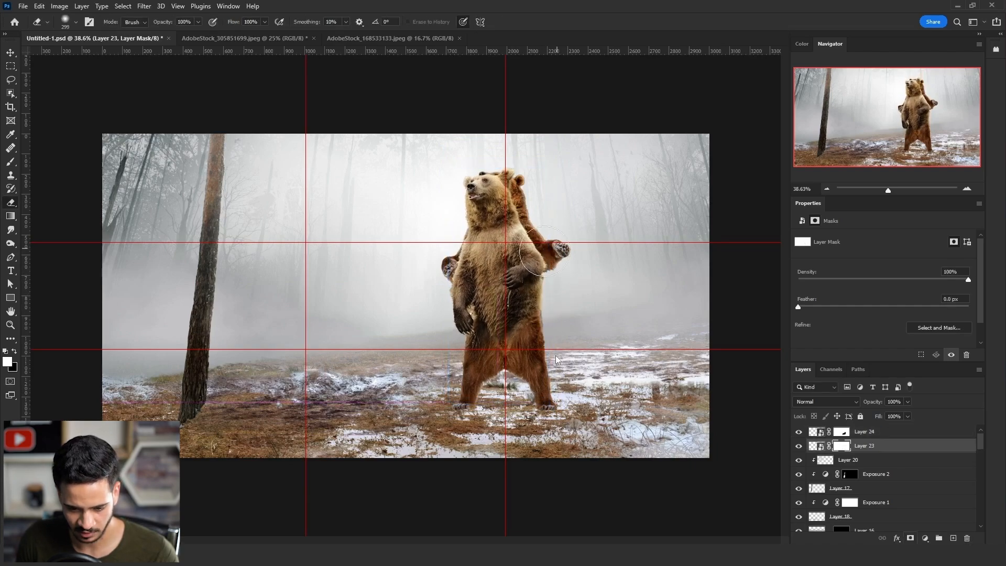
Paint the Layer 23 mask to hide that bear's head, upper body and raised paws behind the Layer 24 bear.
mouse_move(547, 257)
mouse_down()
mouse_move(451, 249)
mouse_move(438, 269)
mouse_move(460, 278)
mouse_move(550, 194)
mouse_move(519, 164)
mouse_move(488, 183)
mouse_up()
alt+right_click(575, 267)
drag(574, 267, 552, 265)
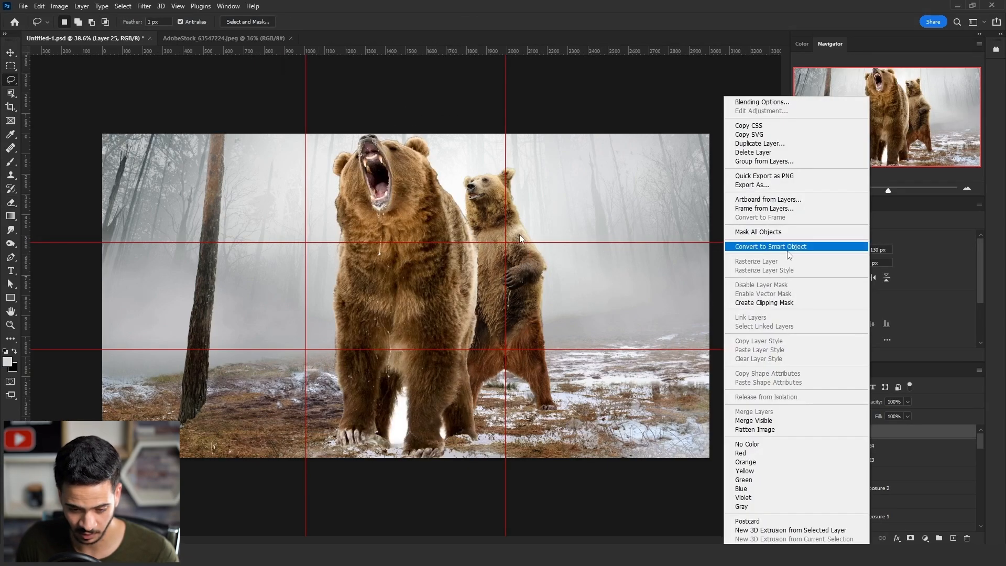
Scale the roaring bear on Layer 25, converted to a smart object, onto the standing bear and mask away everything below its head.
click(787, 250)
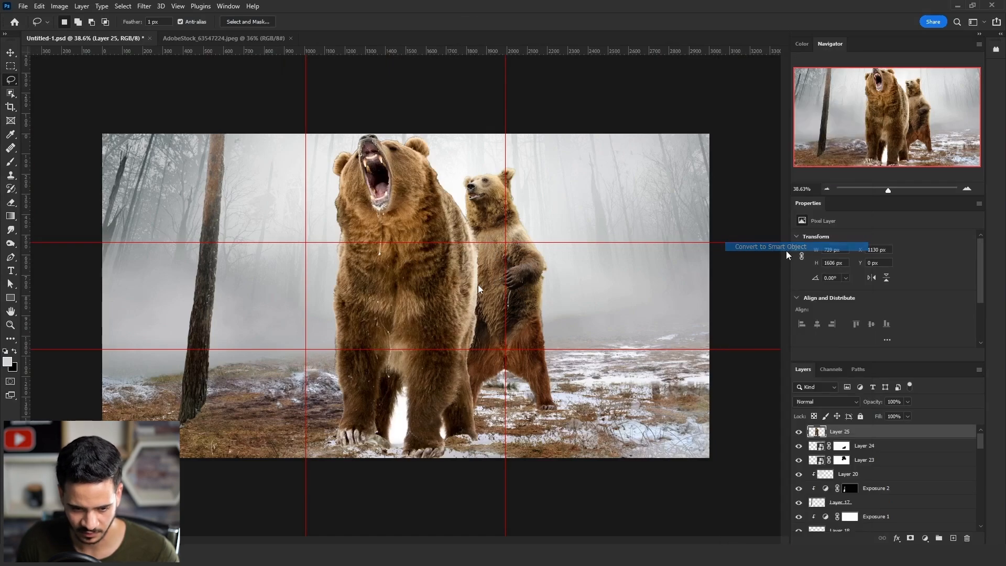
key(ctrl+t)
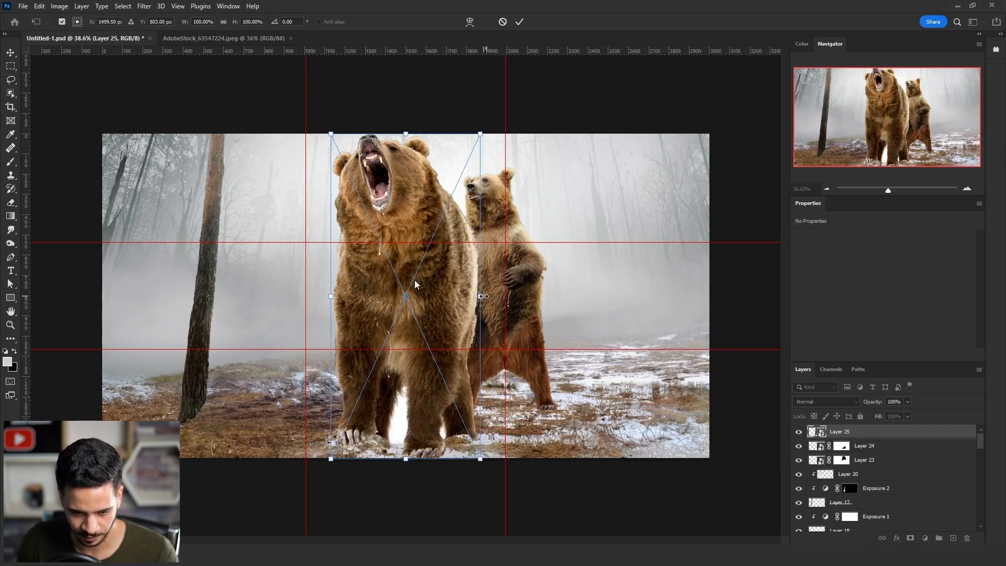
drag(485, 296, 538, 266)
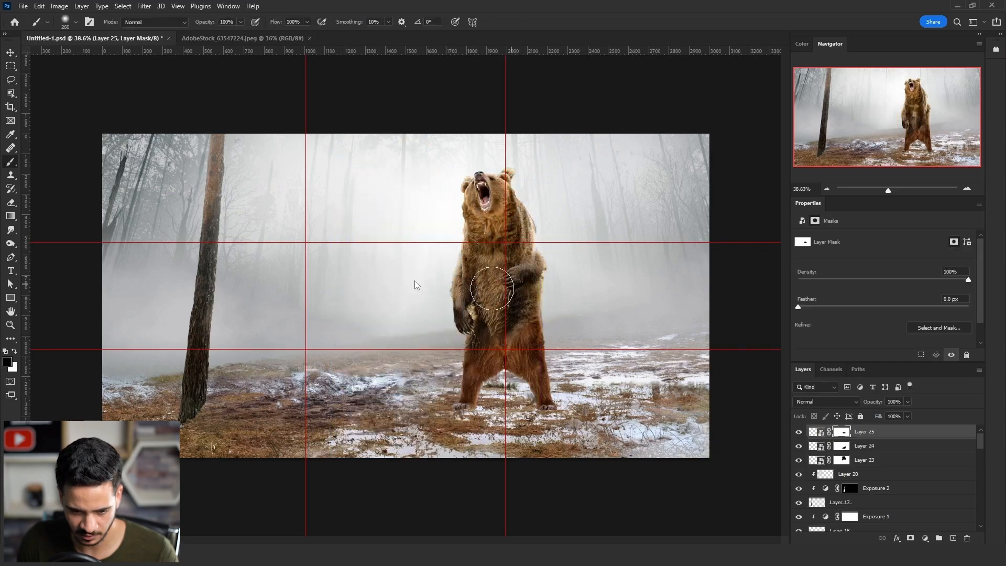
drag(523, 278, 495, 283)
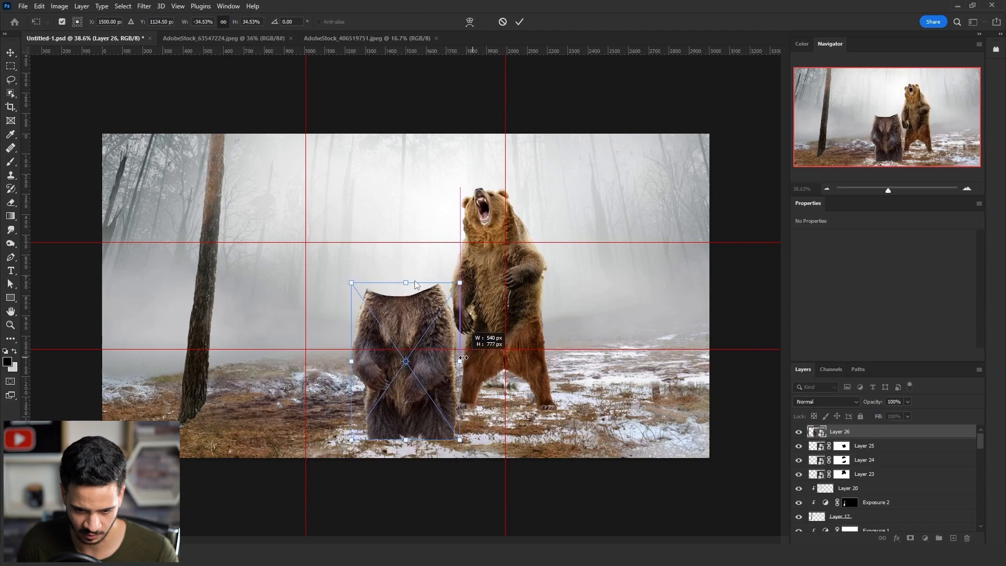
Scale the dark bear torso on Layer 26 to about 467 × 672 px and place it over the standing bear's chest.
drag(463, 357, 460, 358)
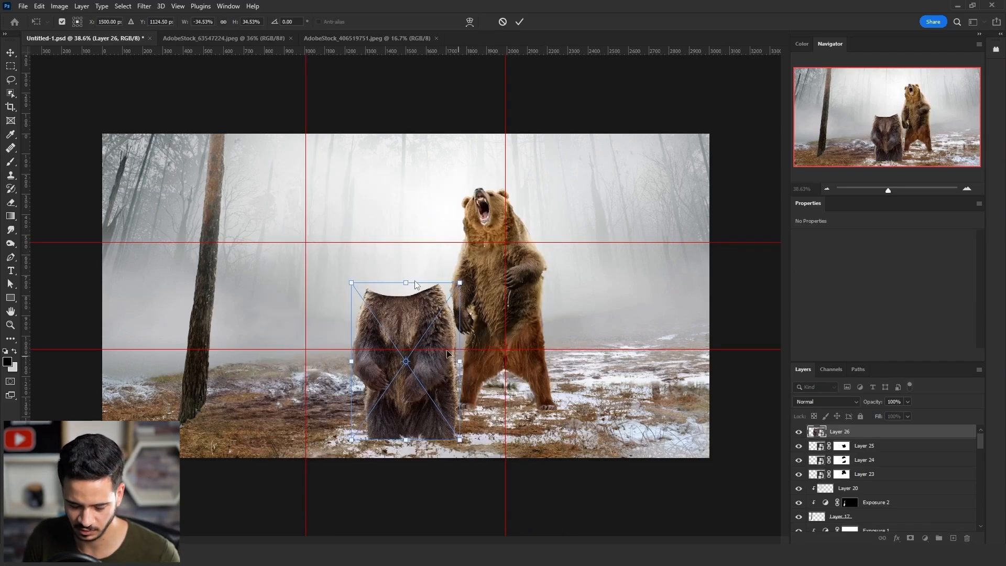
drag(443, 366, 533, 299)
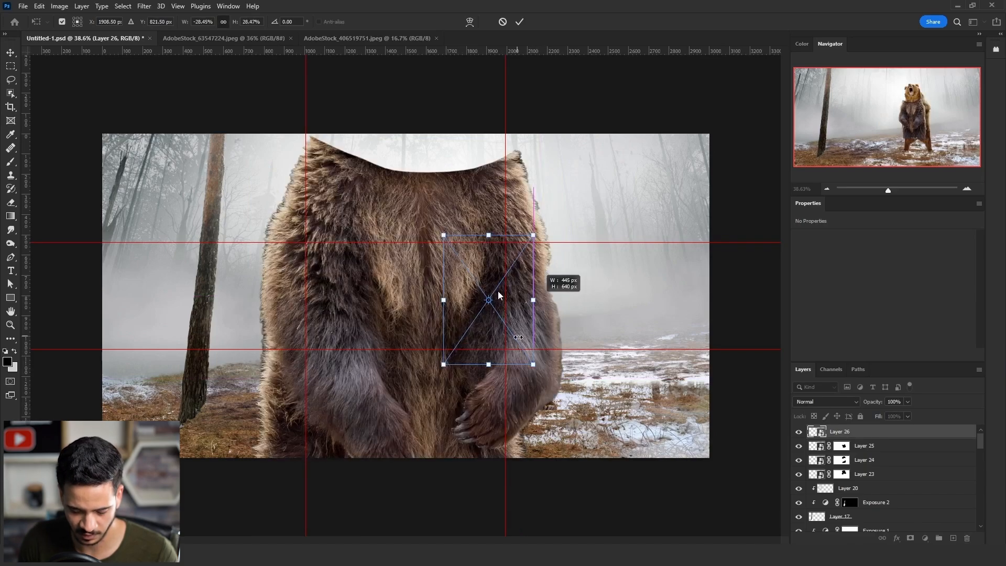
drag(517, 337, 525, 331)
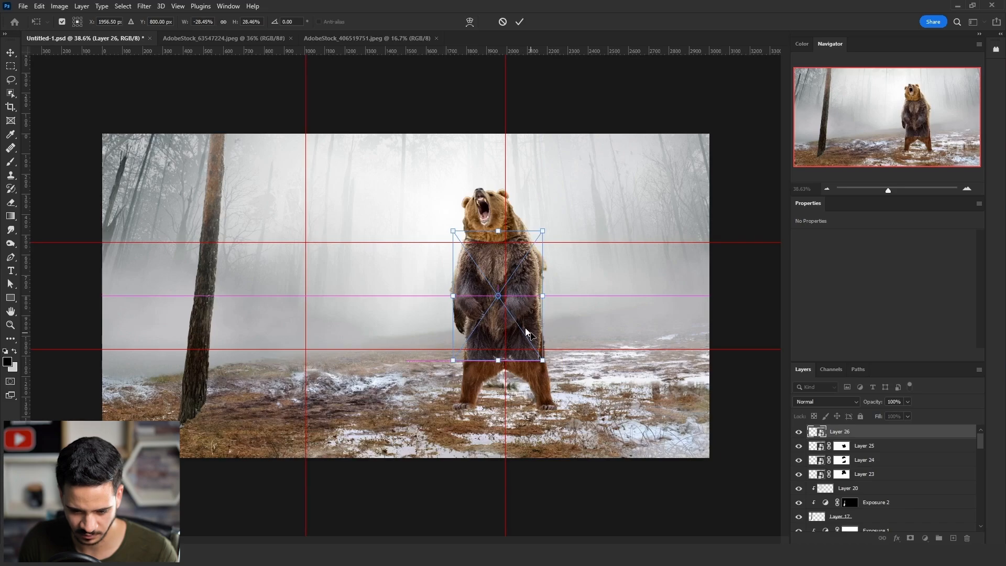
key(Return)
Add a mask to Layer 26 and paint it and the Layer 24 mask to blend the torso with the bear's head and legs.
key(e)
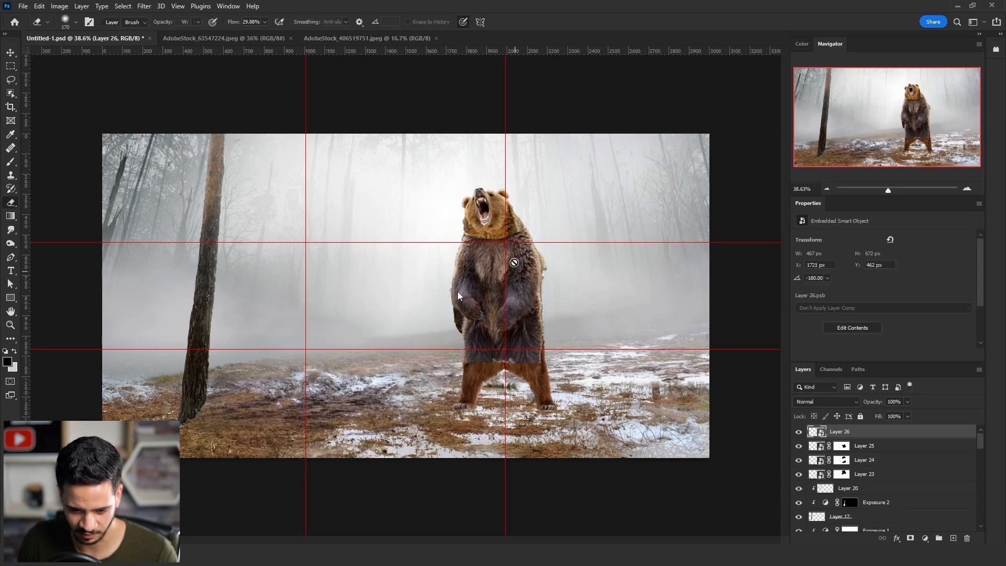
click(910, 538)
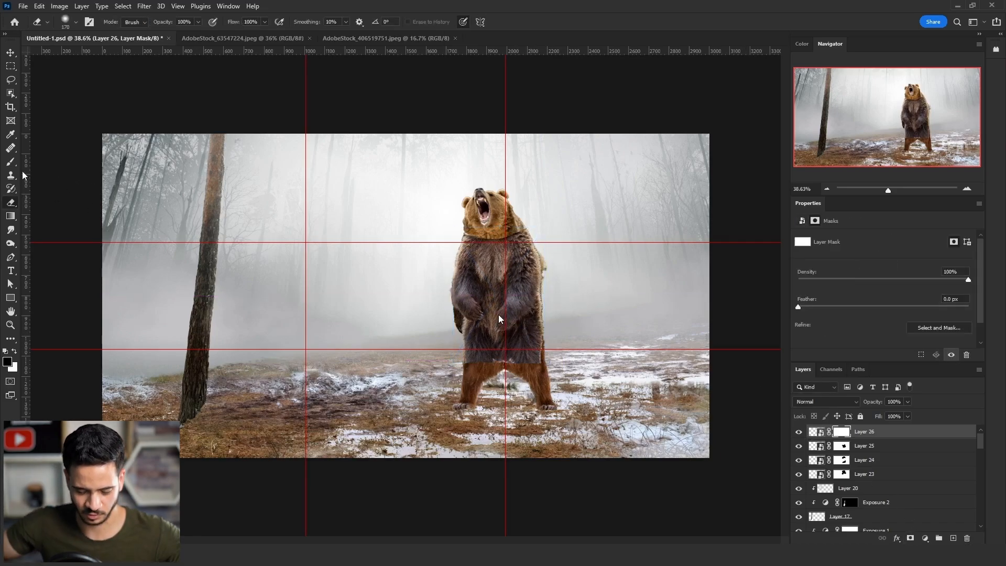
key(b)
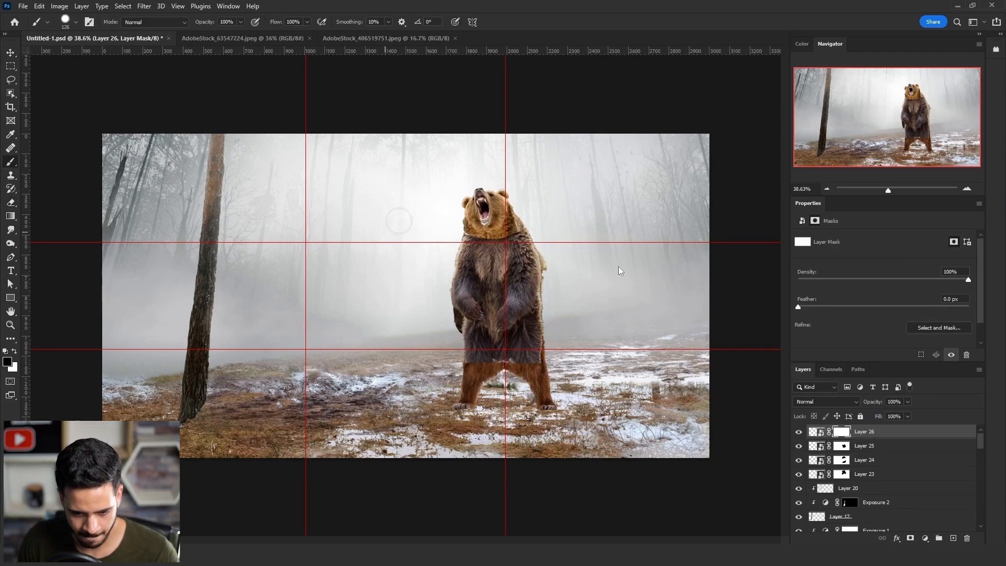
alt+right_click(498, 226)
key(x)
alt+right_click(499, 226)
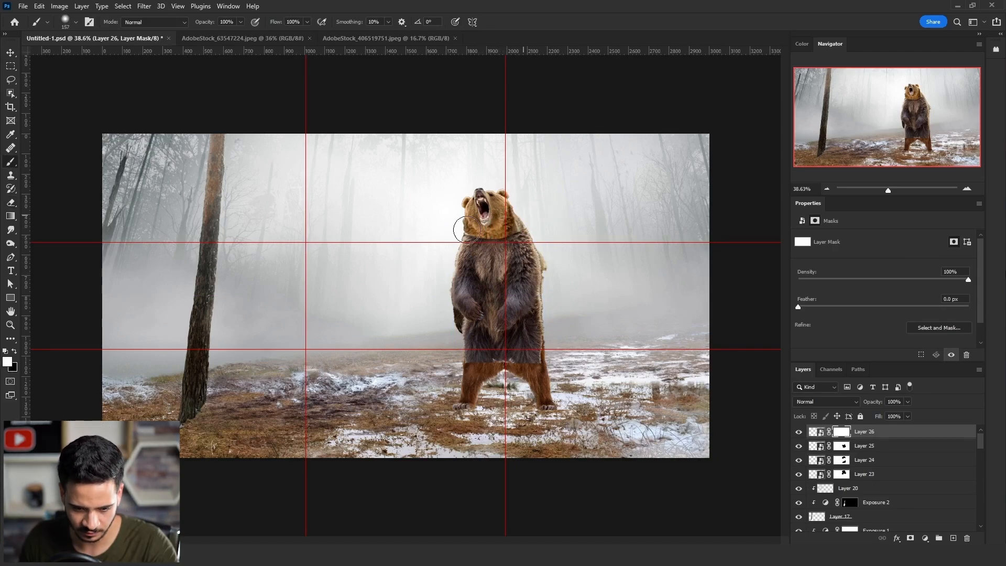
key(x)
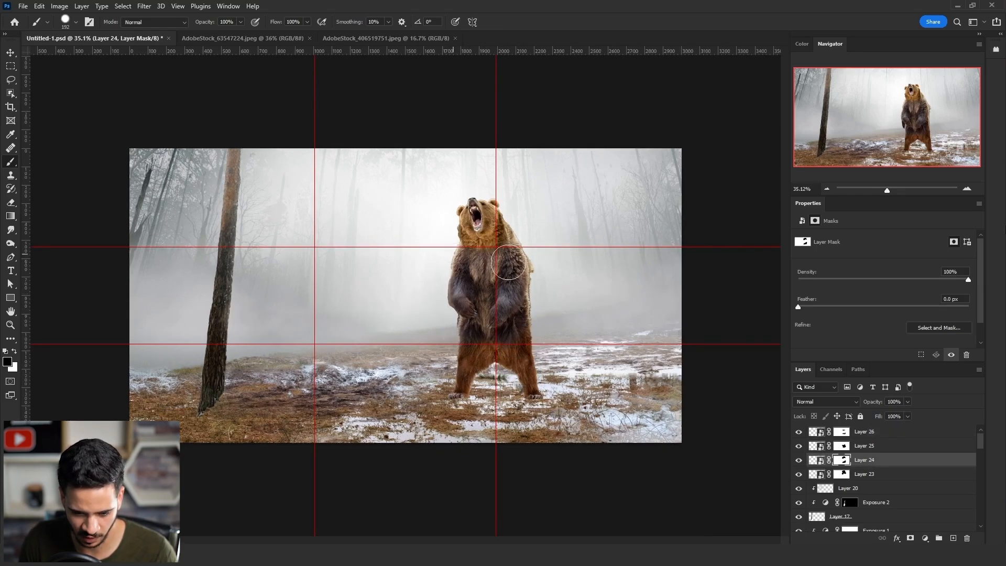
key(ctrl+z)
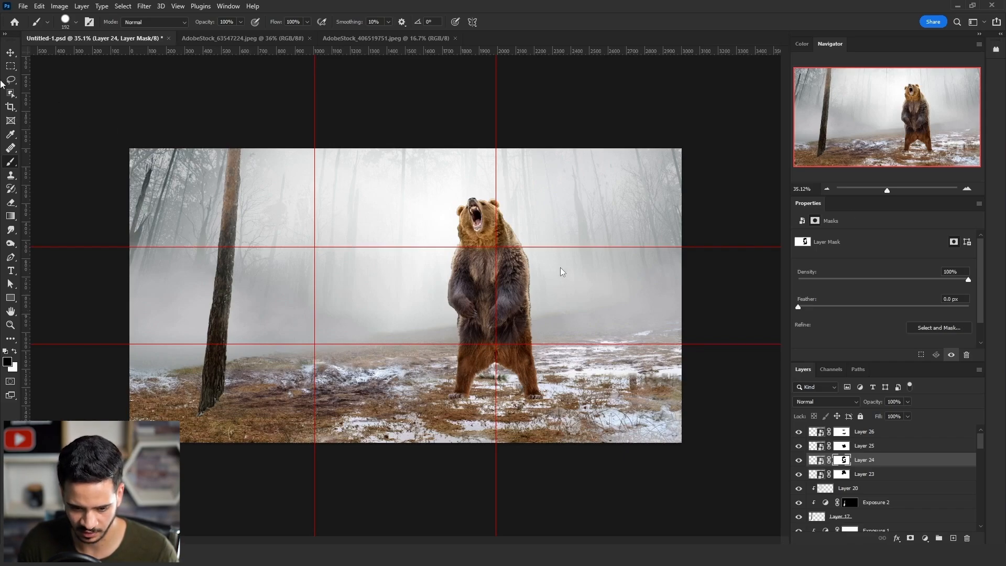
click(10, 55)
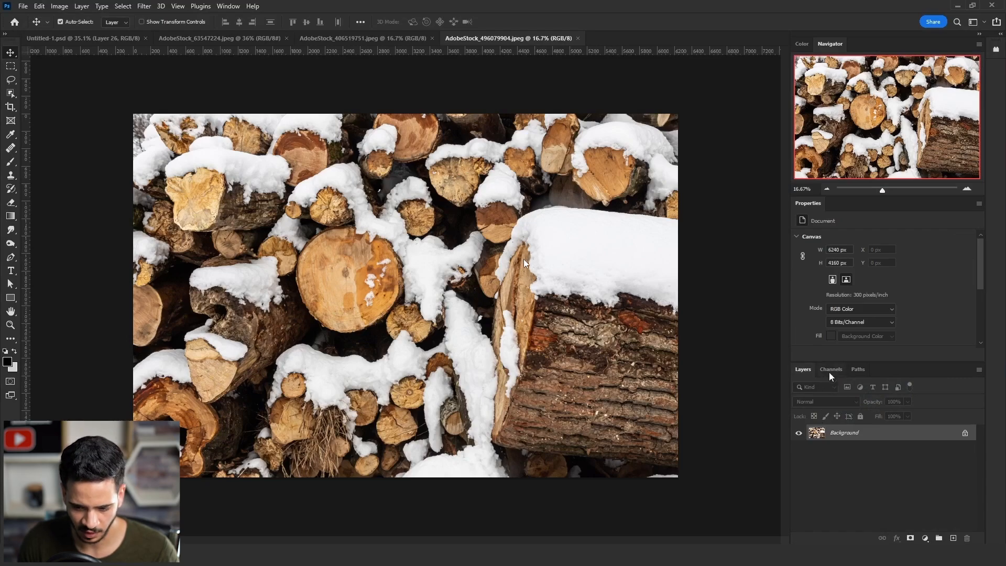
Load the log photo's blue channel as a selection and turn it into a high-contrast alpha channel of the snow.
click(831, 369)
click(821, 427)
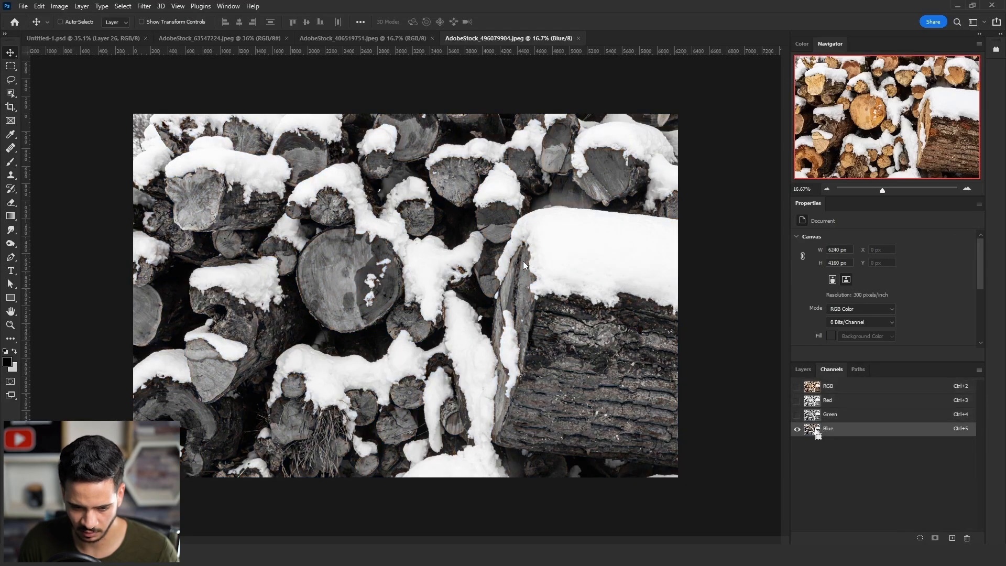
ctrl+click(818, 428)
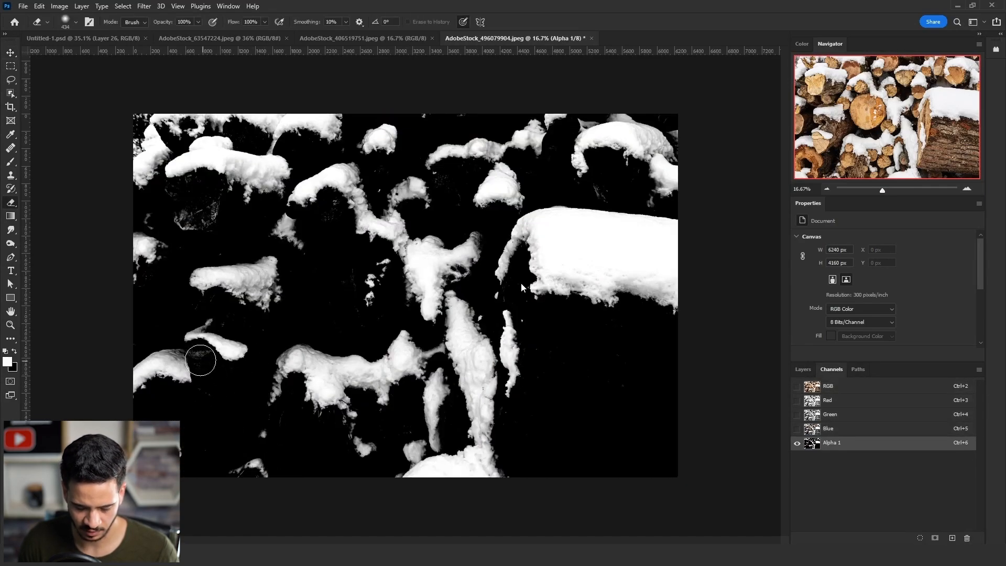
Erase the leftover log texture around the snow patches in the alpha channel to solid black.
click(202, 359)
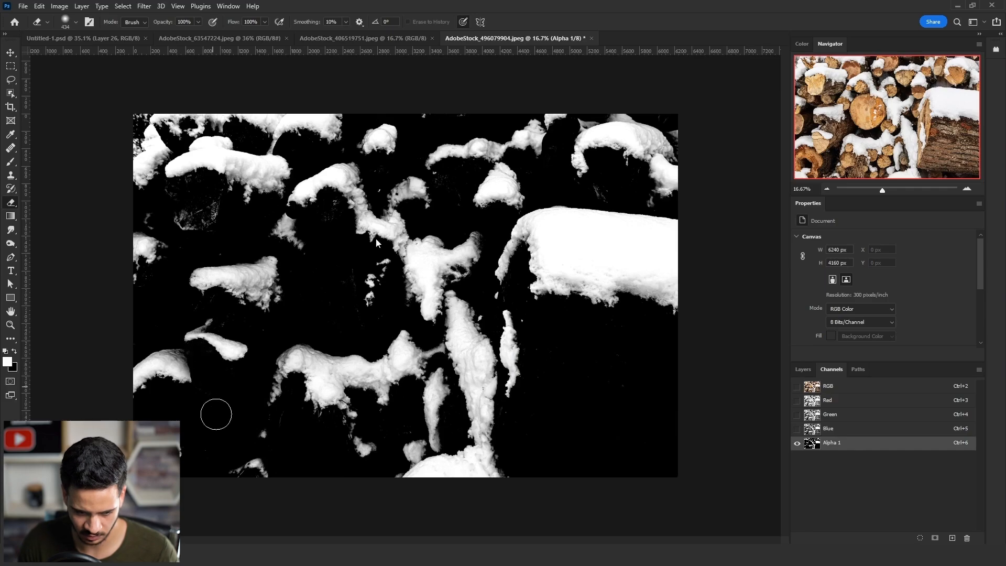
mouse_move(203, 233)
mouse_down()
mouse_move(214, 186)
mouse_move(172, 189)
mouse_move(200, 237)
mouse_up()
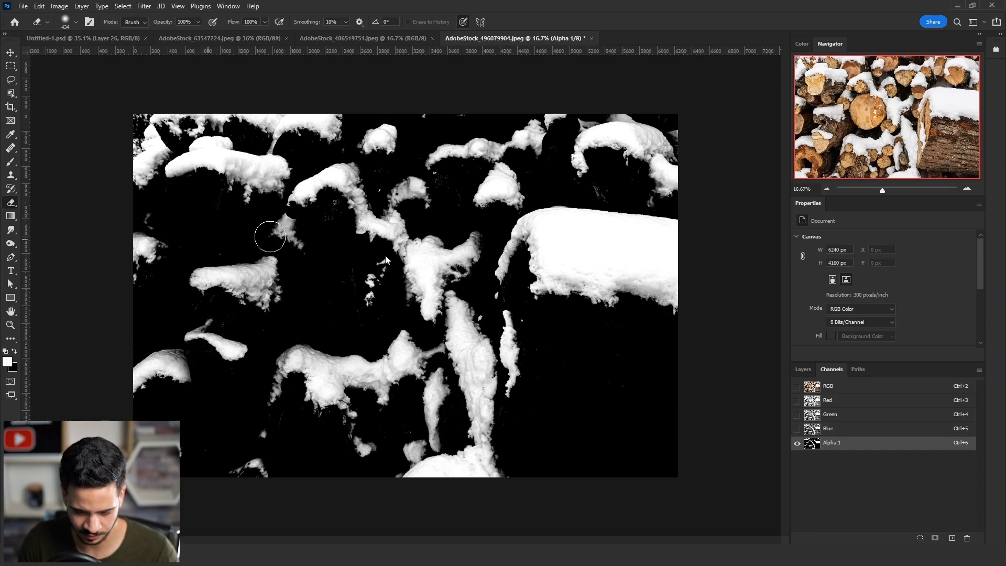
drag(463, 197, 442, 178)
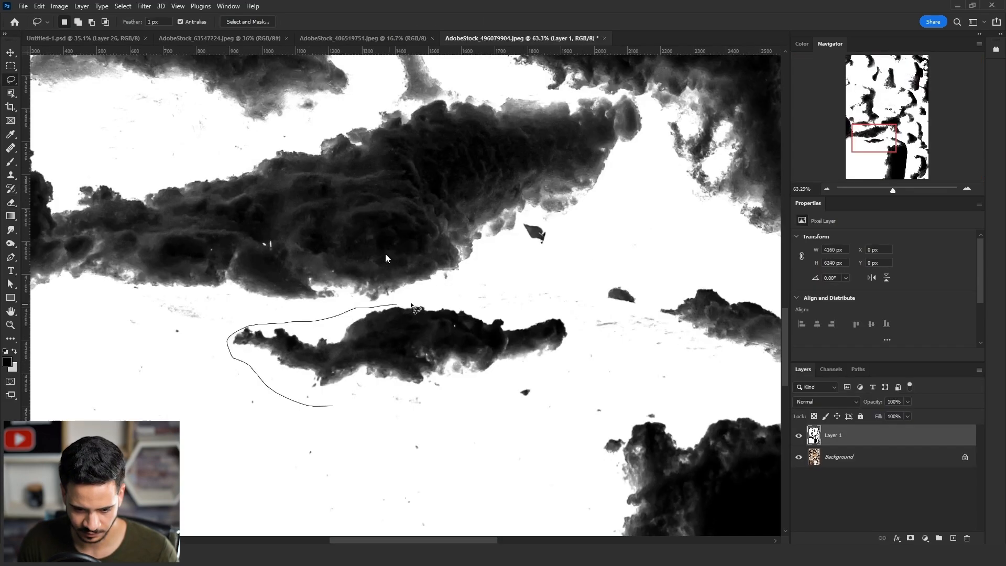
Lasso the small isolated snow patch below the large one and define it as a brush preset named "snow".
mouse_move(414, 307)
mouse_down()
mouse_move(519, 298)
mouse_move(576, 317)
mouse_move(535, 415)
mouse_move(456, 413)
mouse_up()
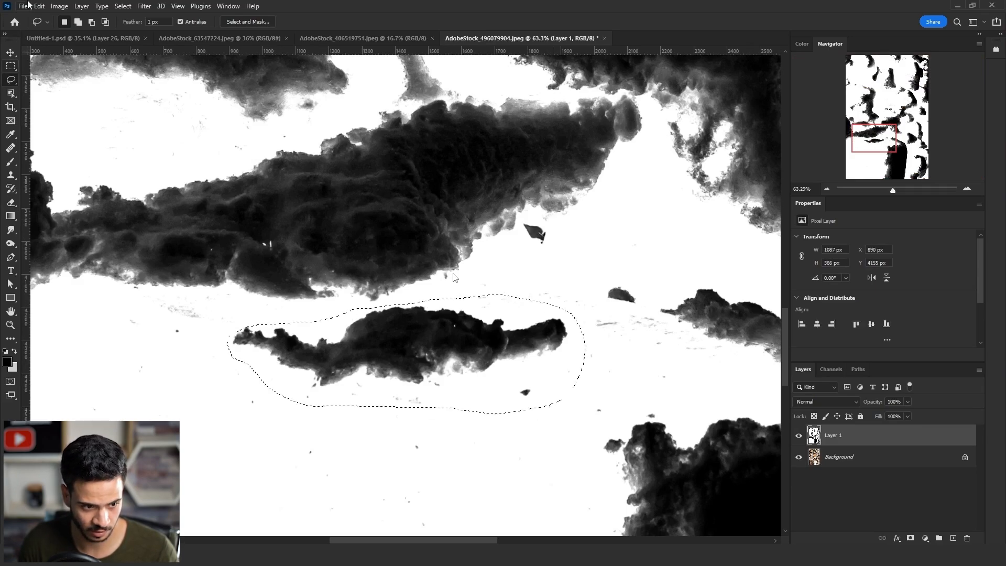
click(39, 6)
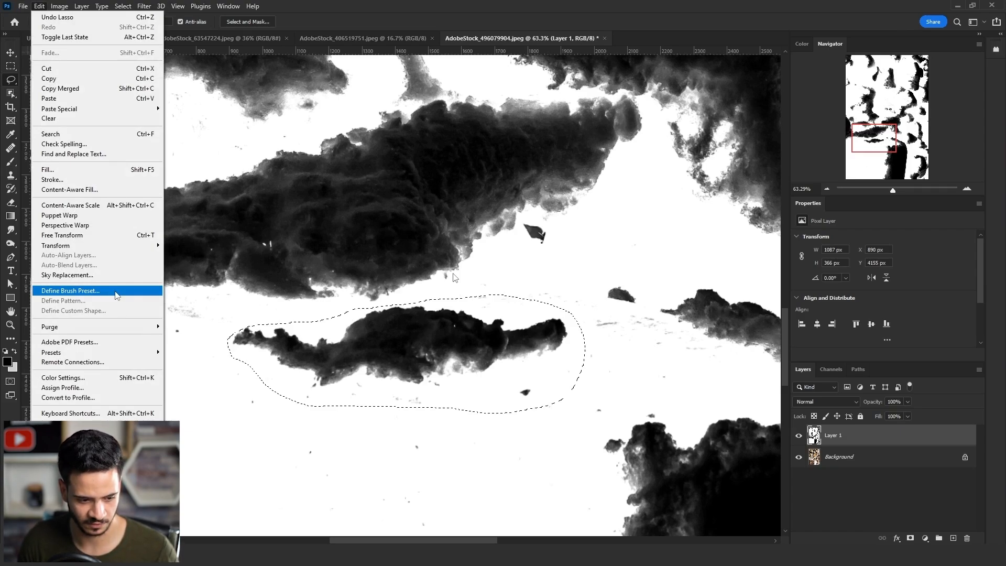
click(115, 291)
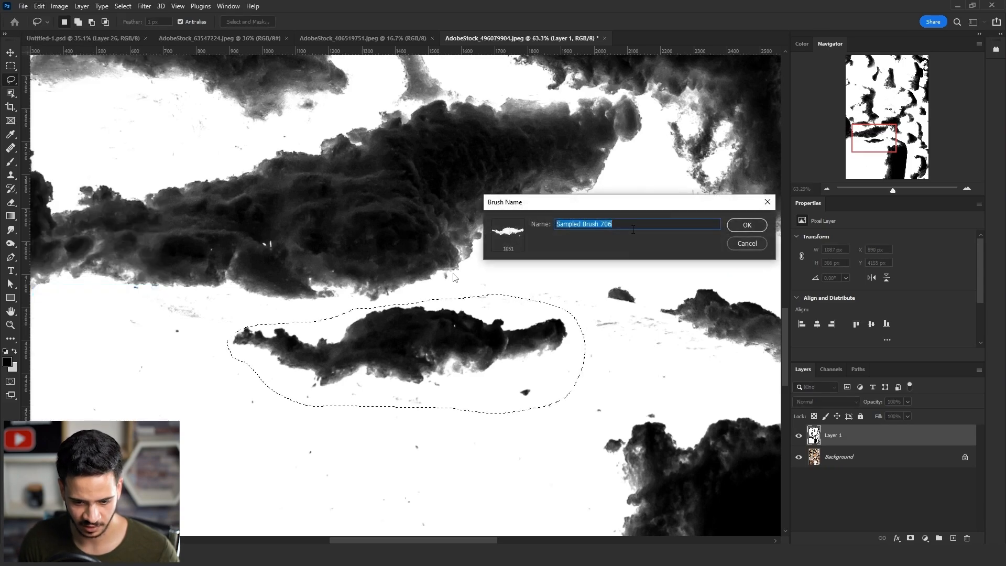
text(snow)
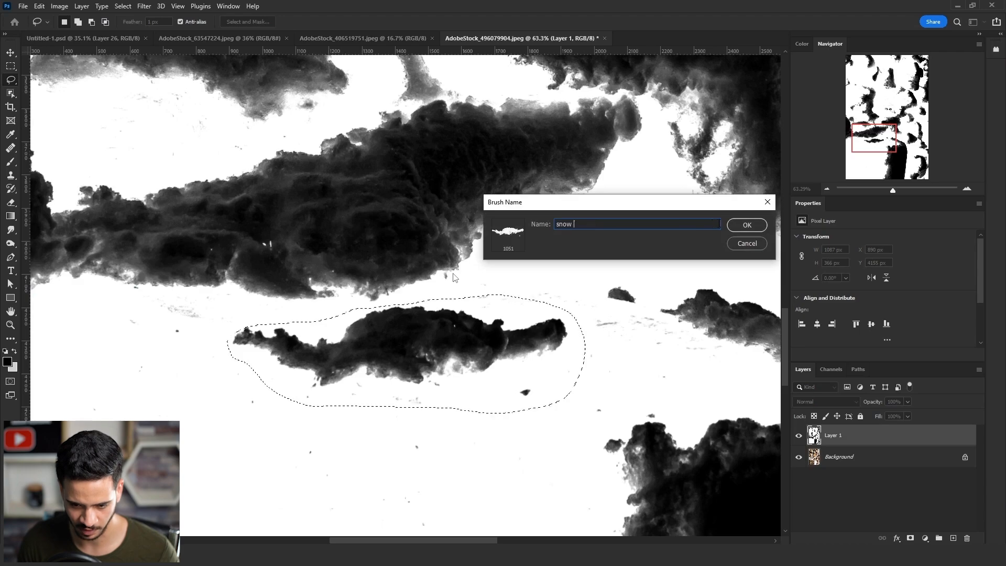
click(741, 227)
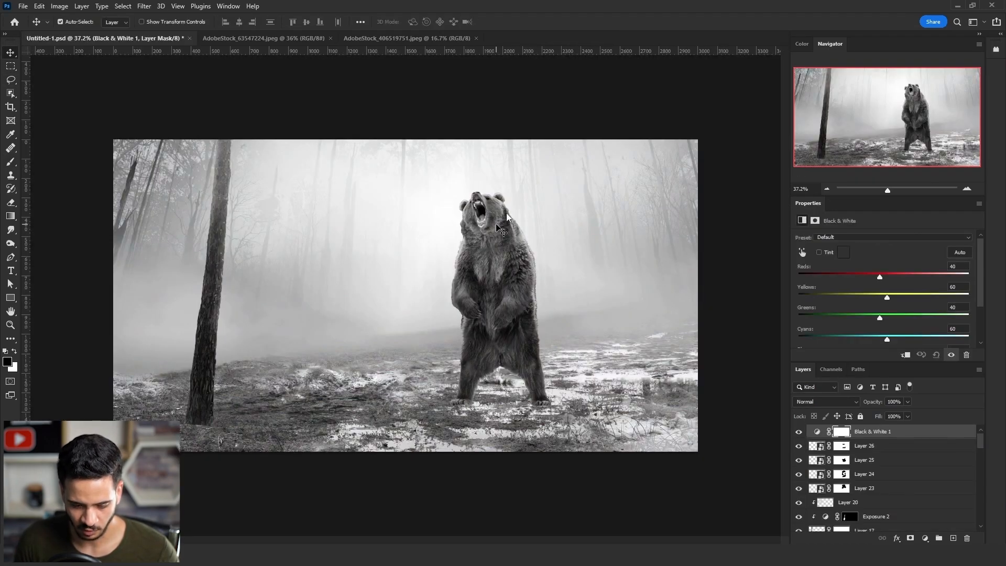
Clip an Exposure adjustment to Layer 25 and set exposure to about -0.61 and gamma correction to 0.88.
click(504, 228)
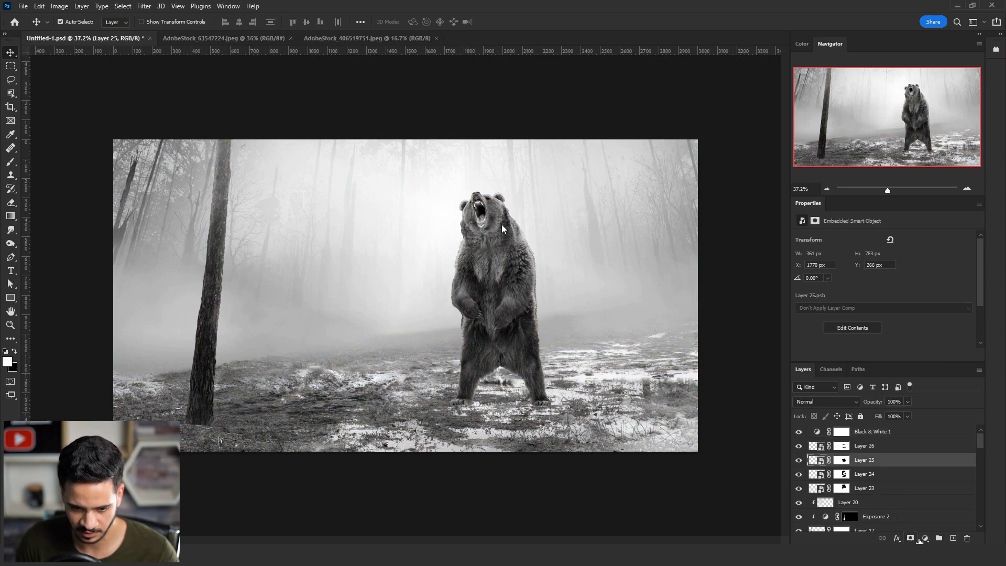
click(922, 538)
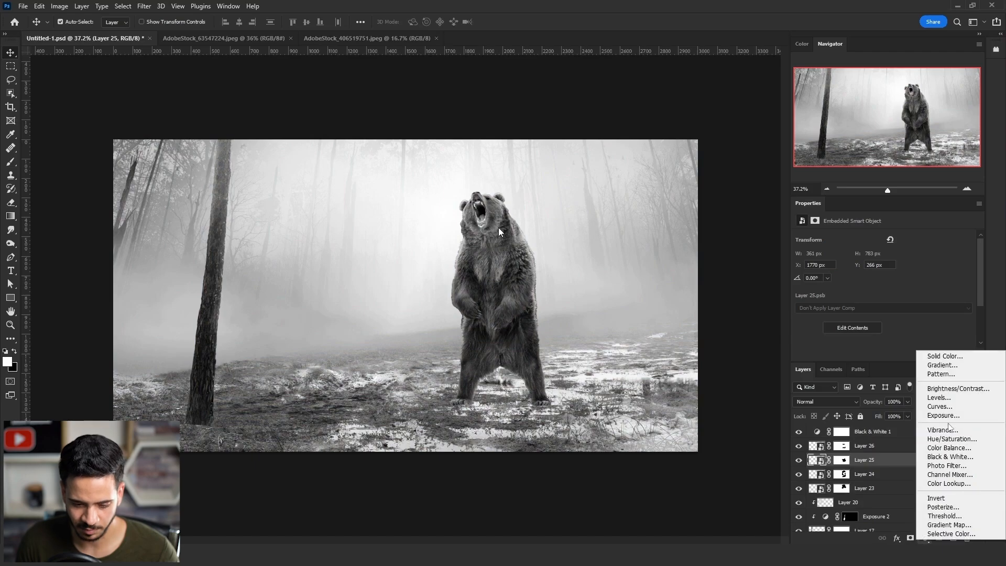
click(937, 415)
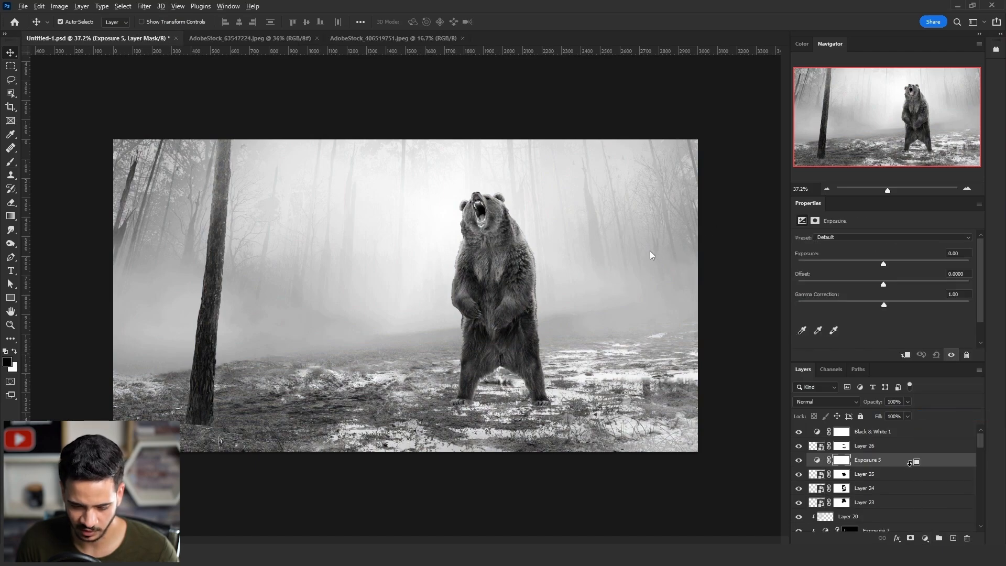
alt+click(910, 462)
drag(883, 264, 876, 264)
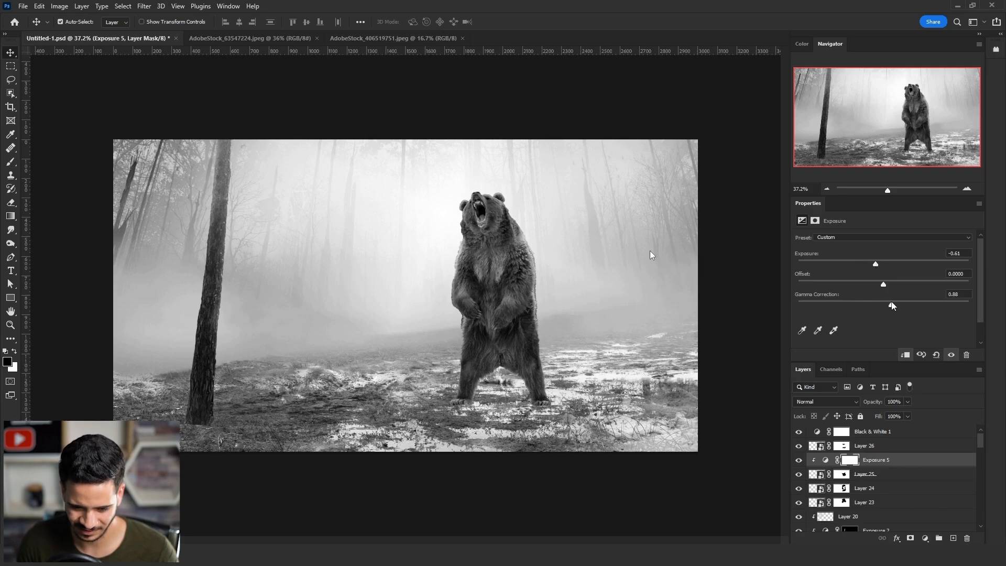
Toggle the visibility of the torso on Layer 26 to compare the bear with and without it.
click(528, 345)
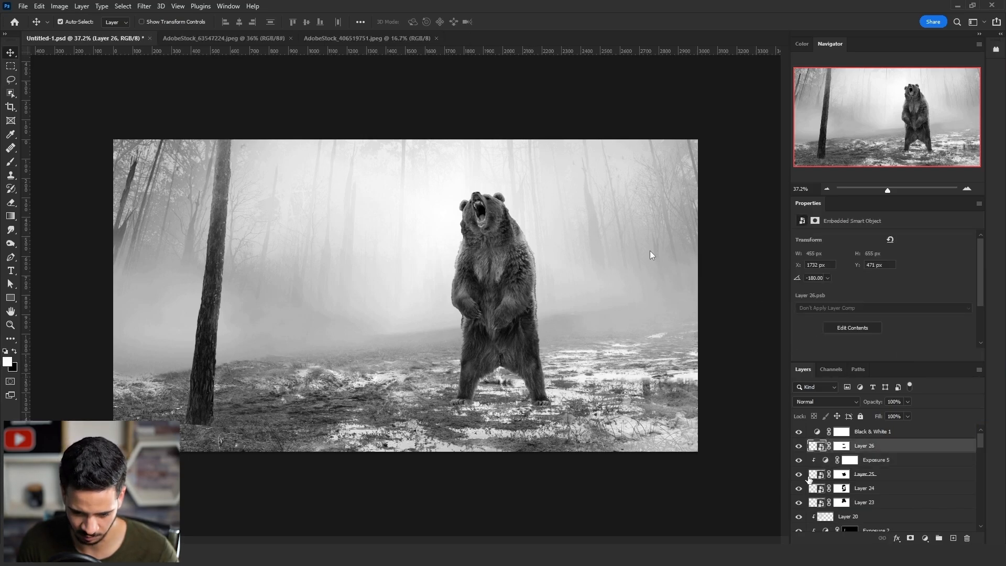
click(799, 445)
click(798, 445)
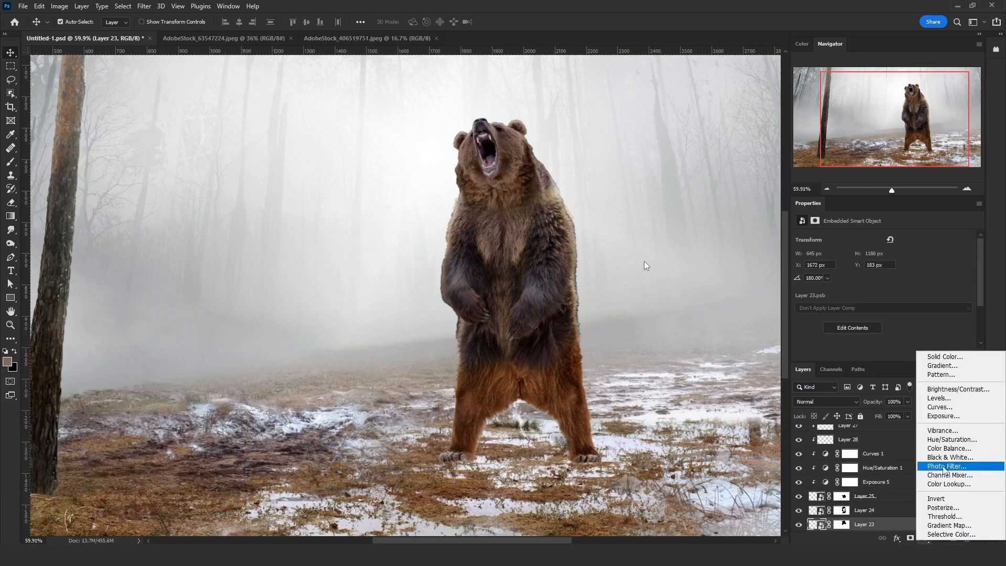
Clip a Hue/Saturation adjustment with saturation -50 to Layer 23 and add a clipped Curves adjustment in Color blend mode above it.
click(951, 439)
alt+click(899, 503)
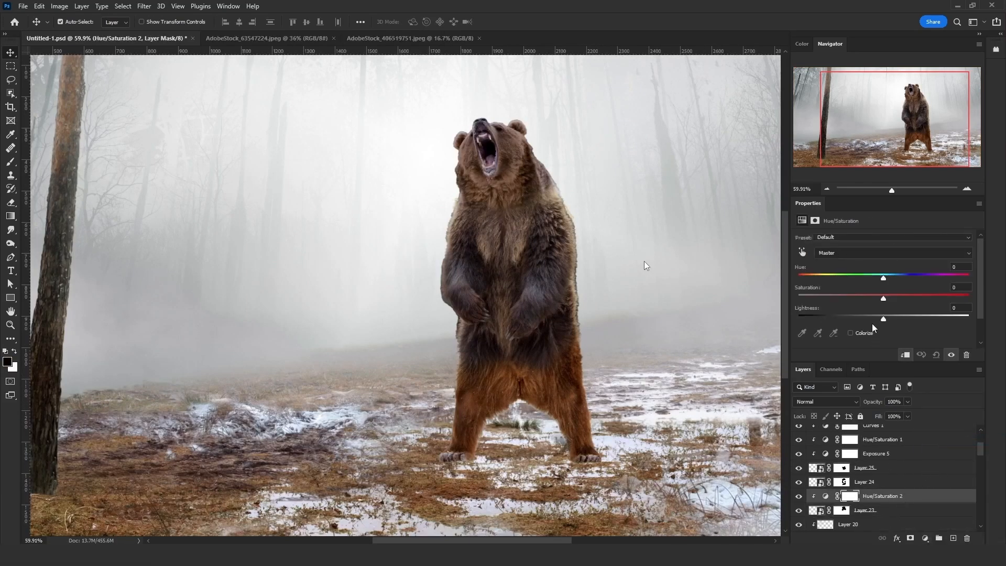
drag(883, 298, 843, 301)
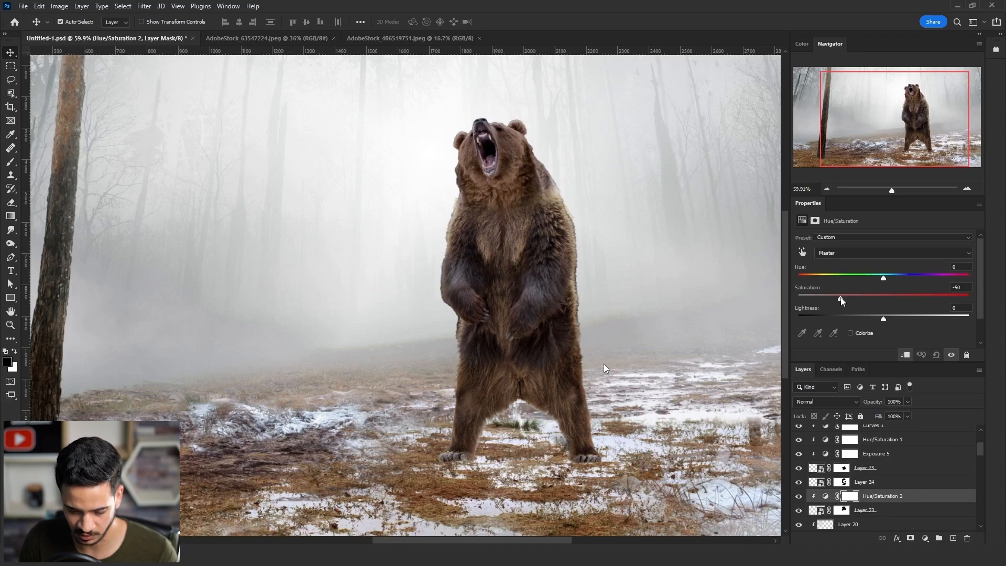
click(925, 538)
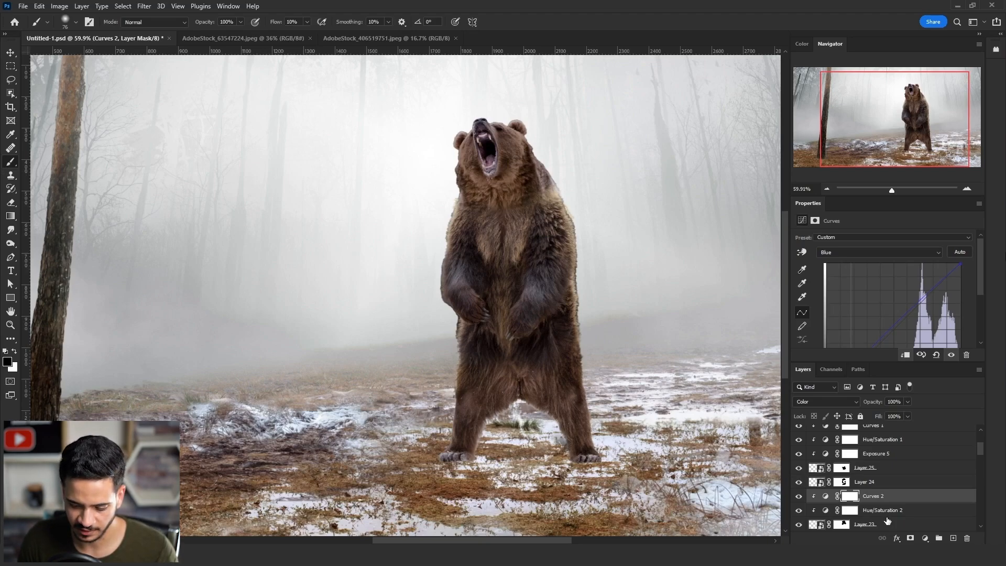
Duplicate Layer 23, clip the copy to the original and rasterize it.
click(904, 528)
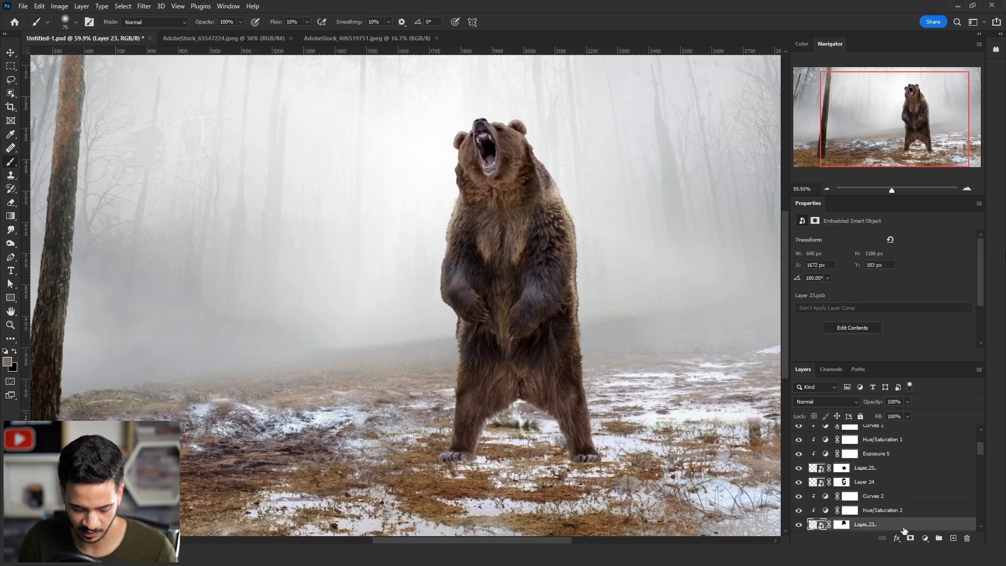
key(ctrl+j)
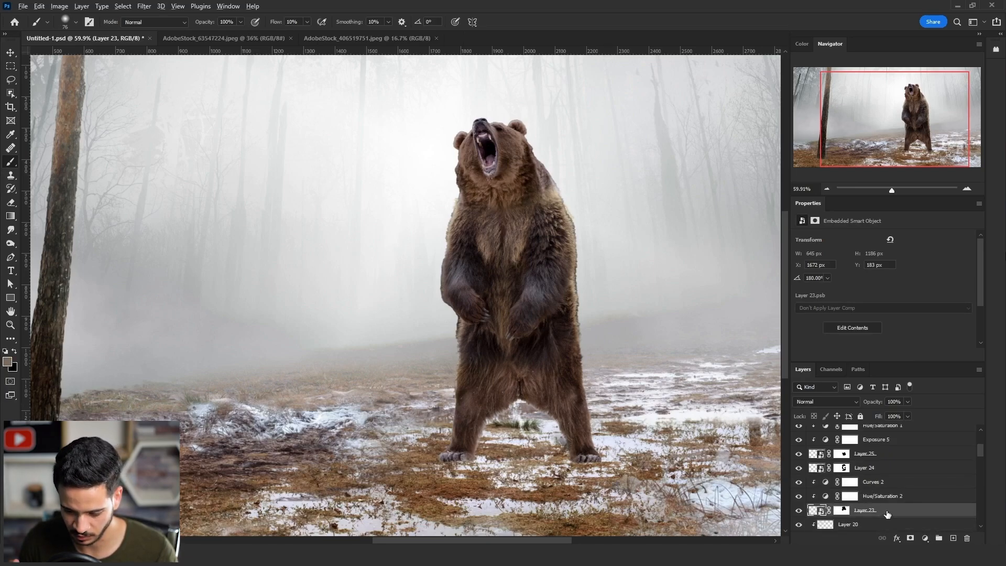
key(ctrl+alt+g)
right_click(884, 496)
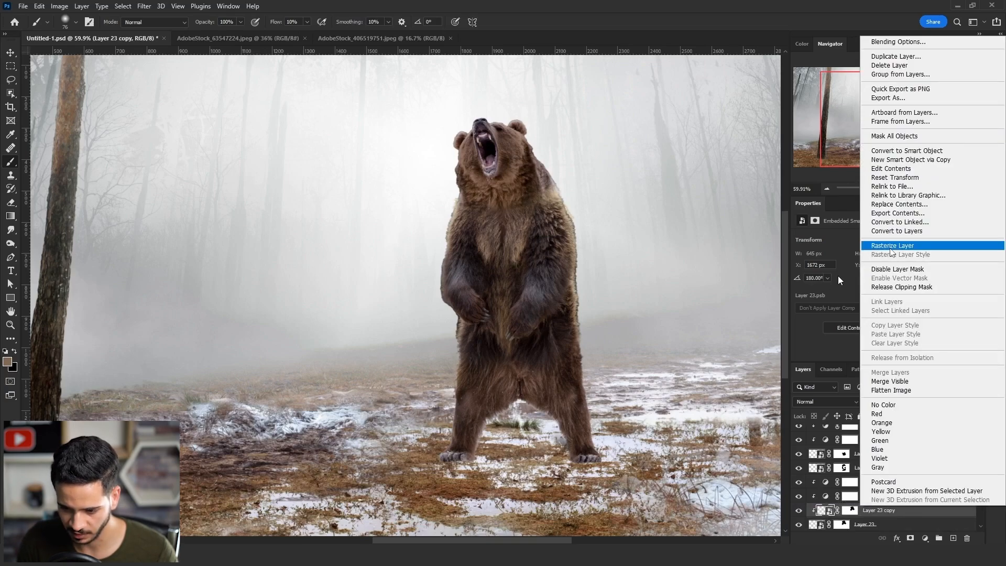
click(890, 248)
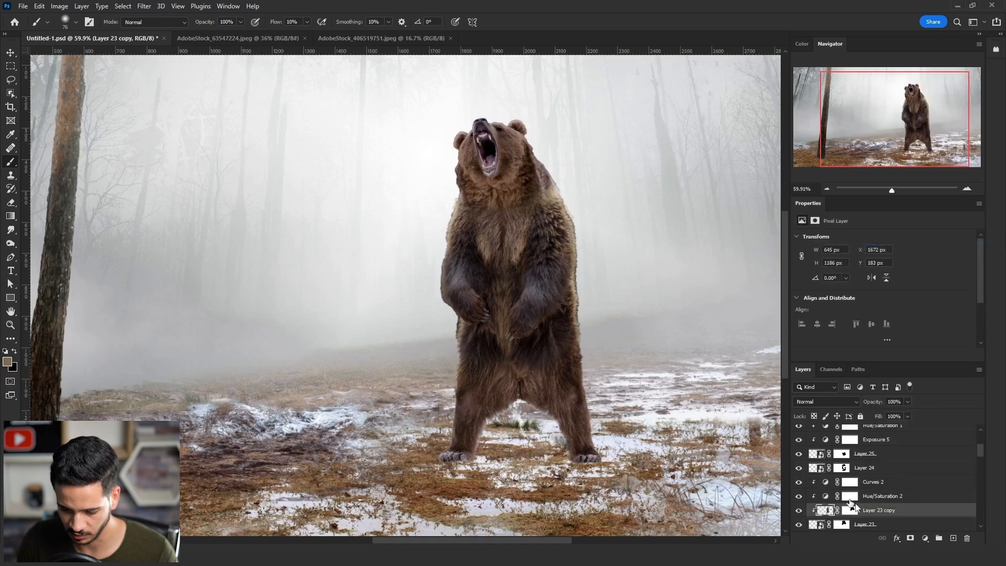
Apply the layer mask of Layer 23 copy permanently and desaturate the copy.
right_click(844, 513)
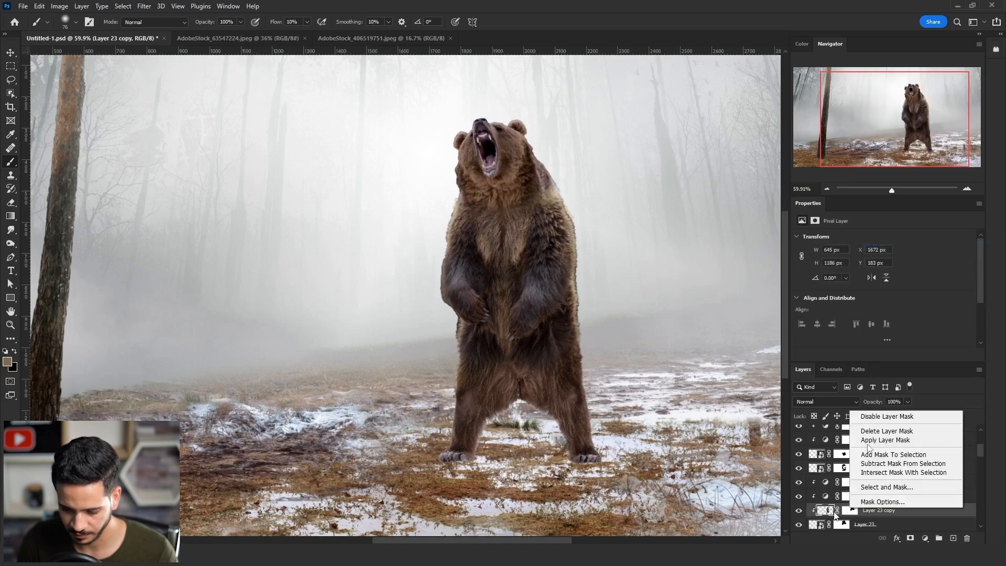
click(880, 442)
key(ctrl+shift+u)
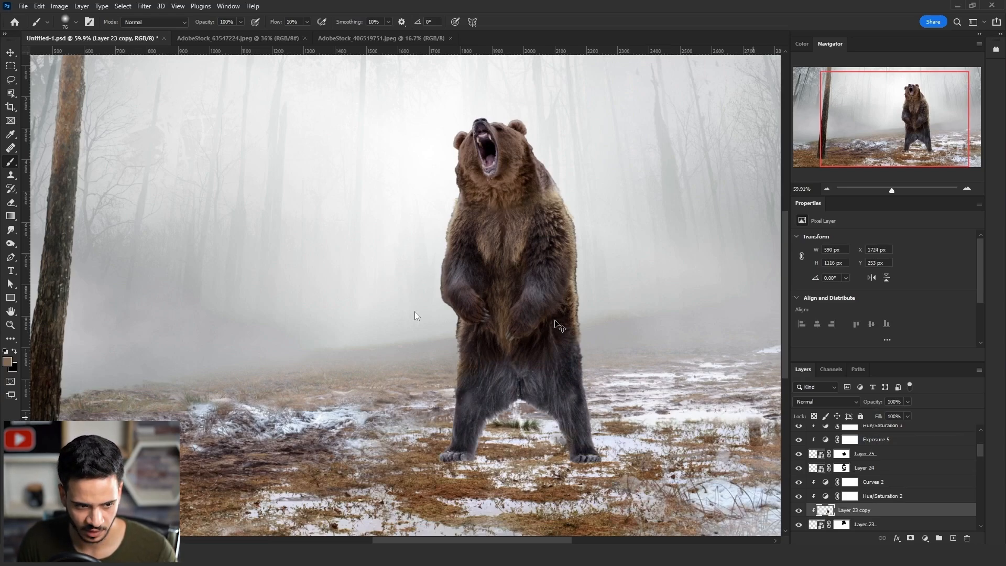
Run Apply Image on Layer 23 copy with the merged RGB source, Multiply blending and 50% opacity.
key(alt+i)
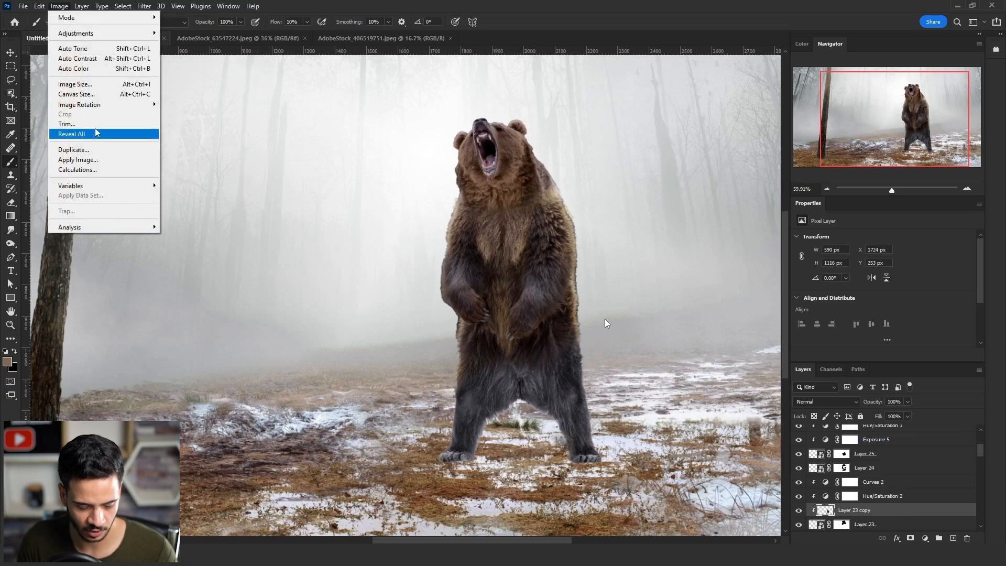
click(96, 160)
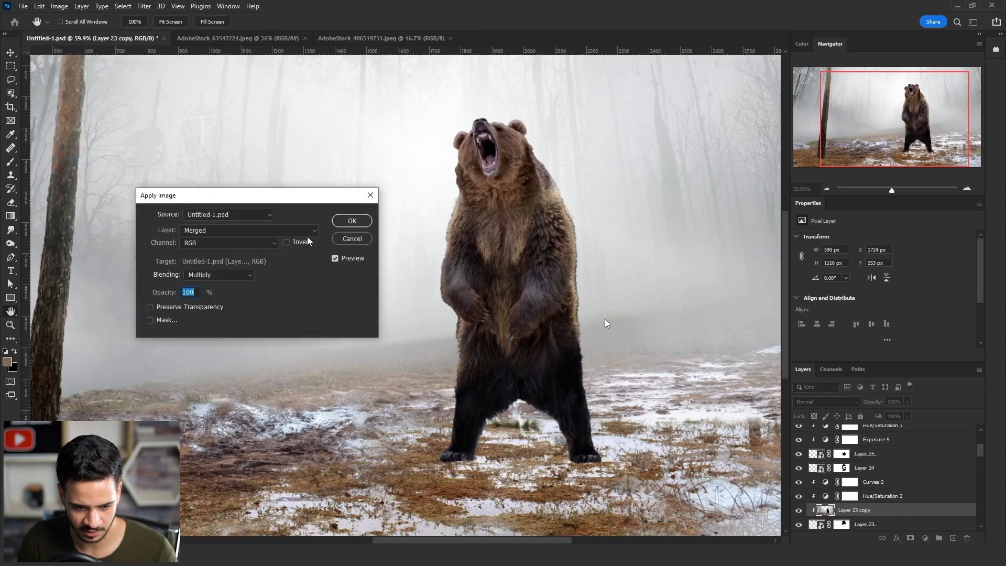
text(50)
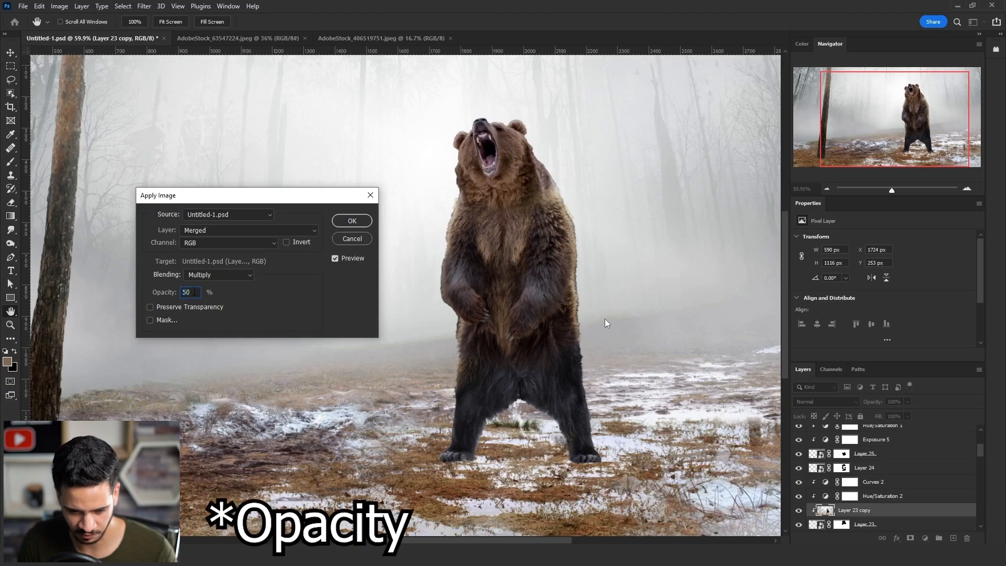
click(352, 221)
key(b)
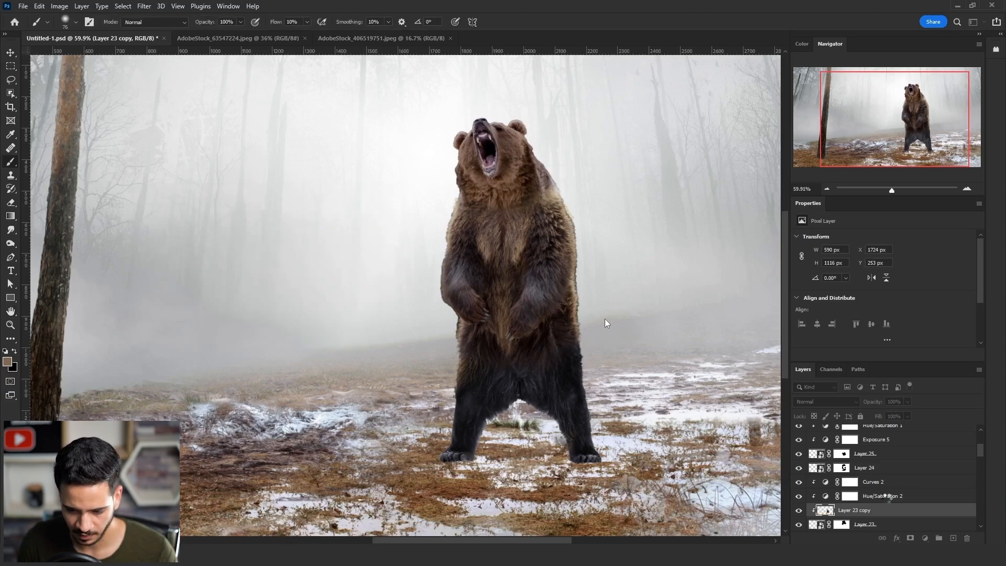
Split Layer 23 copy's Blend If underlying-layer highlight range to 77/255 and apply the layer style.
double_click(902, 516)
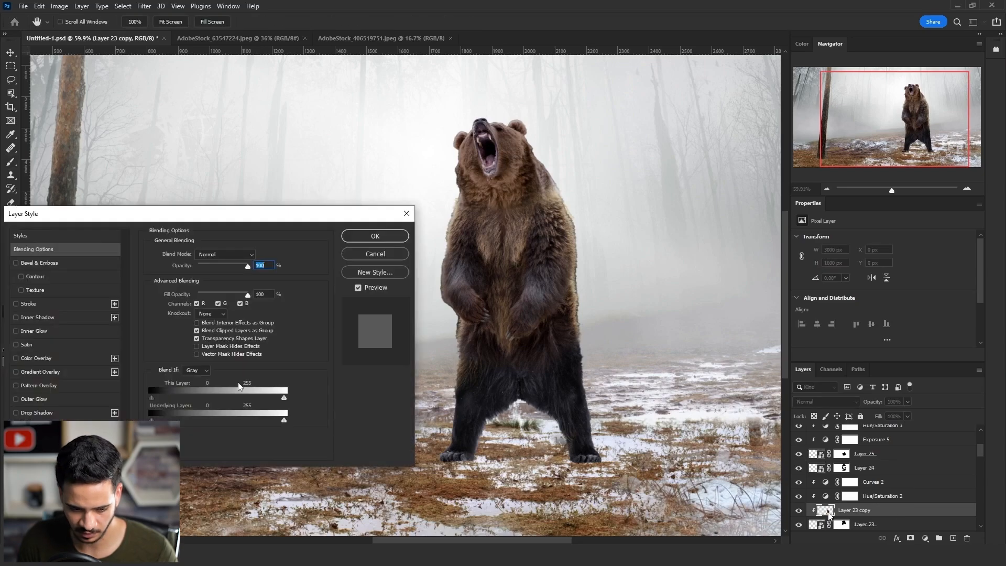
mouse_move(152, 421)
mouse_down()
mouse_move(195, 422)
mouse_move(150, 421)
mouse_up()
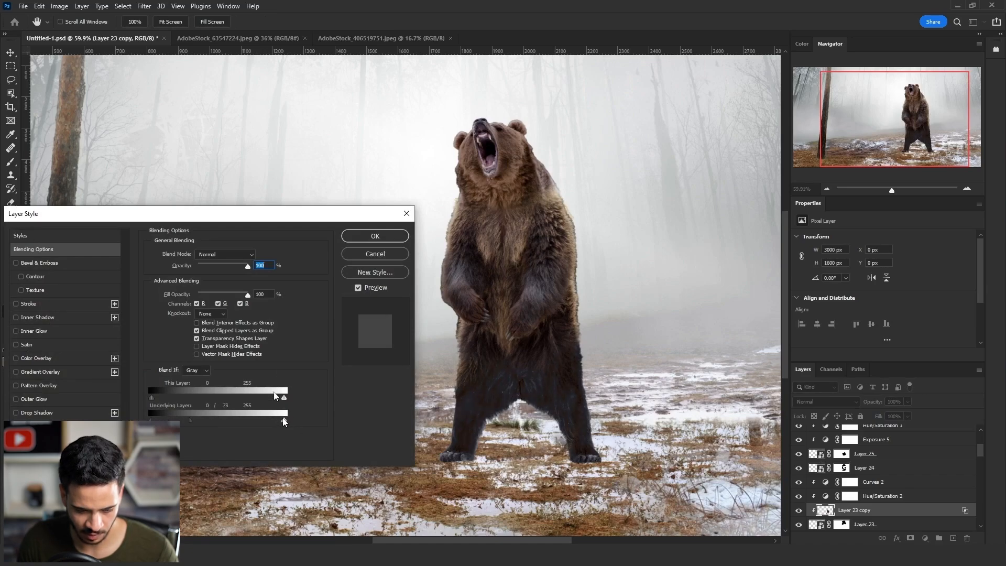
drag(284, 422, 220, 420)
drag(219, 420, 312, 422)
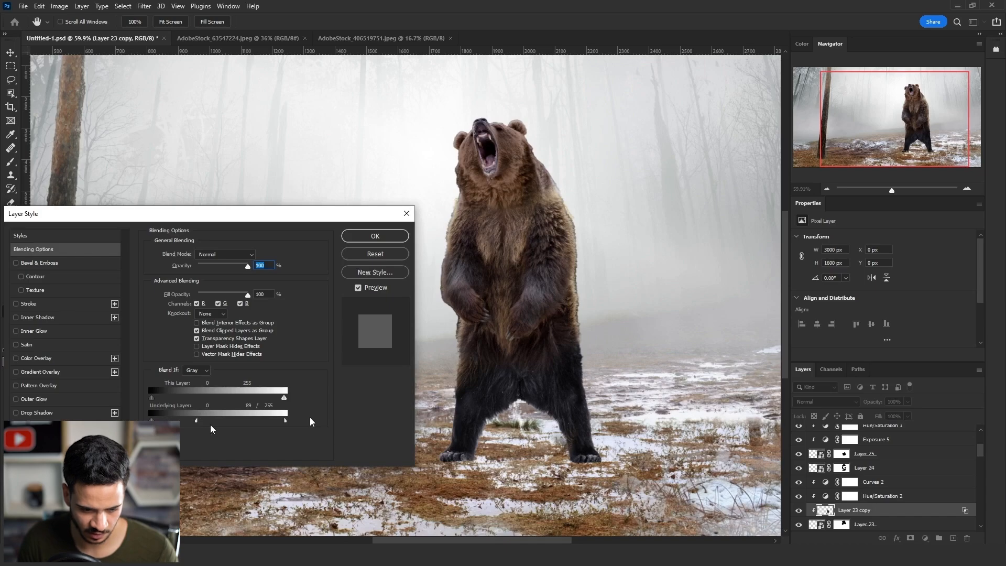
mouse_move(197, 420)
mouse_down()
mouse_move(182, 421)
mouse_move(193, 421)
mouse_up()
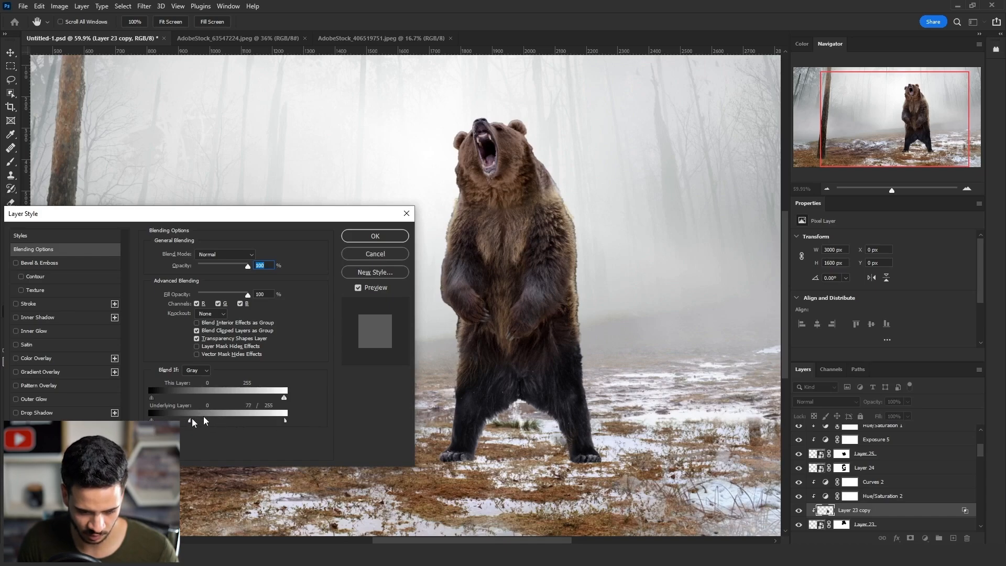
click(375, 235)
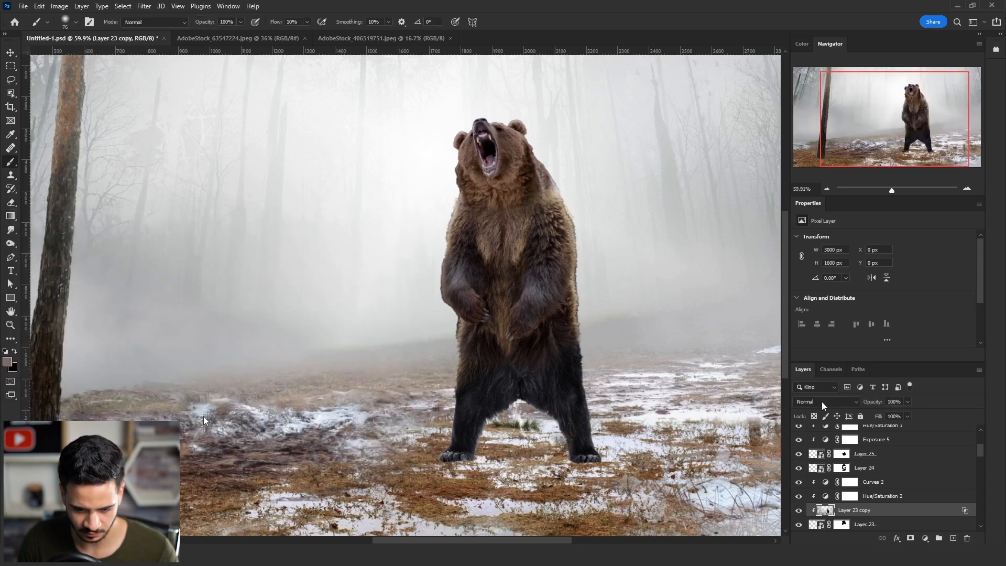
Set Layer 23 copy to Multiply blending with 60% fill.
click(823, 402)
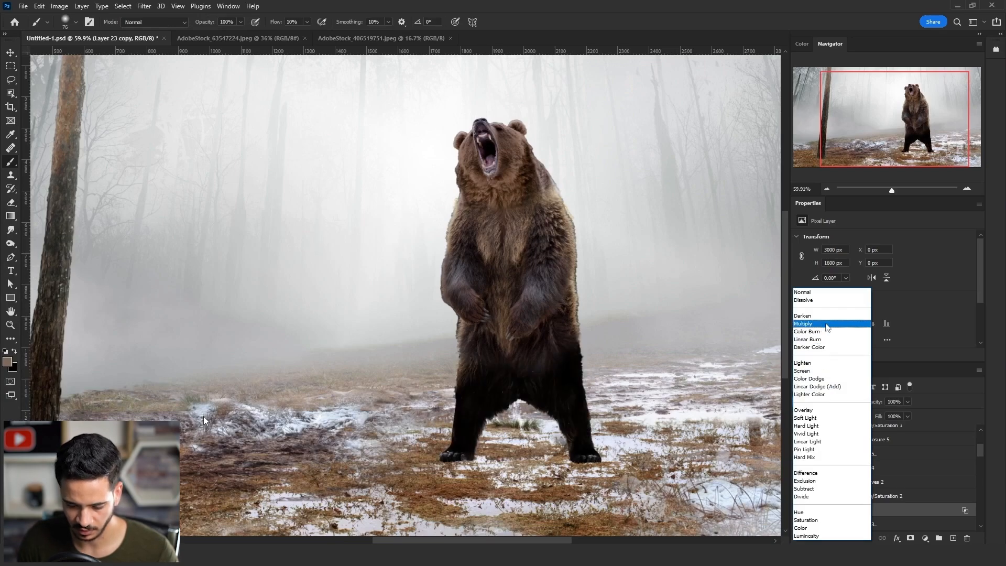
click(827, 325)
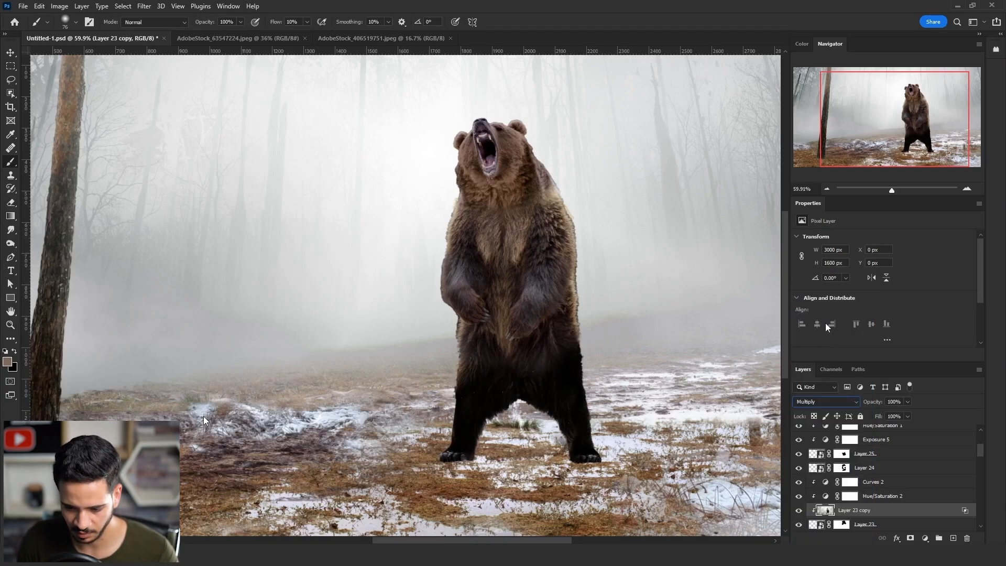
click(894, 416)
text(50)
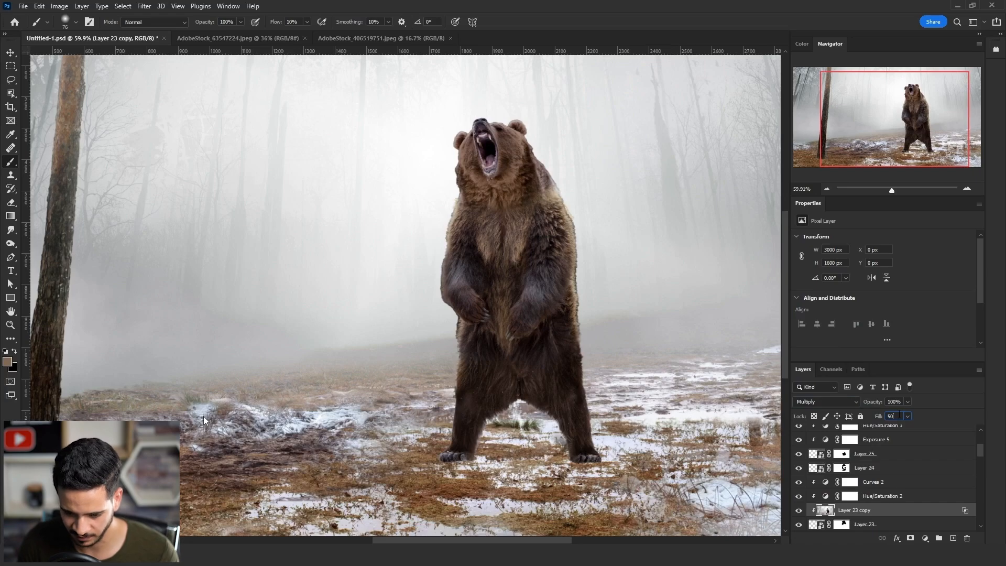
key(BackSpace)
key(BackSpace)
text(30)
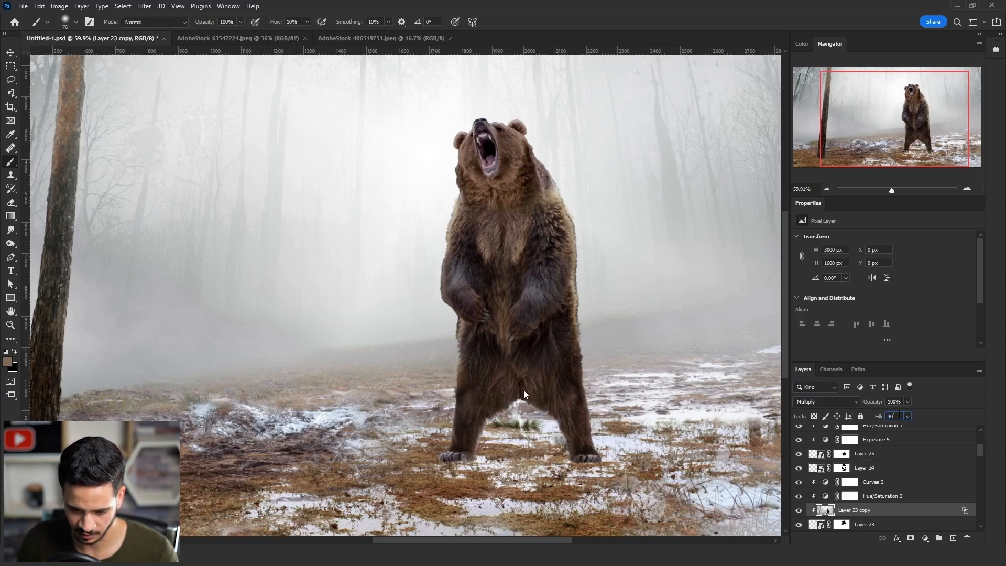
key(BackSpace)
key(BackSpace)
text(70)
key(Return)
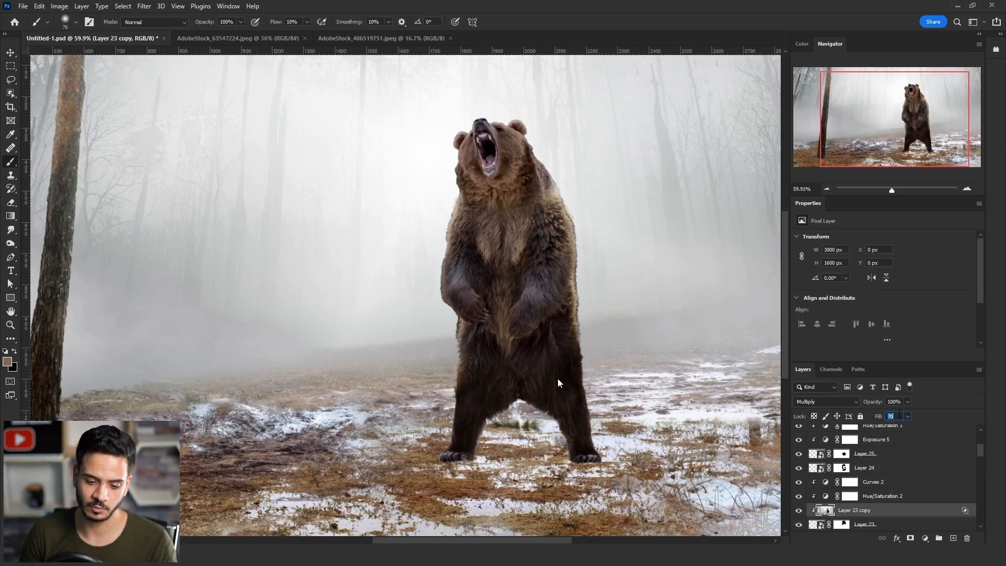
text(60)
key(Return)
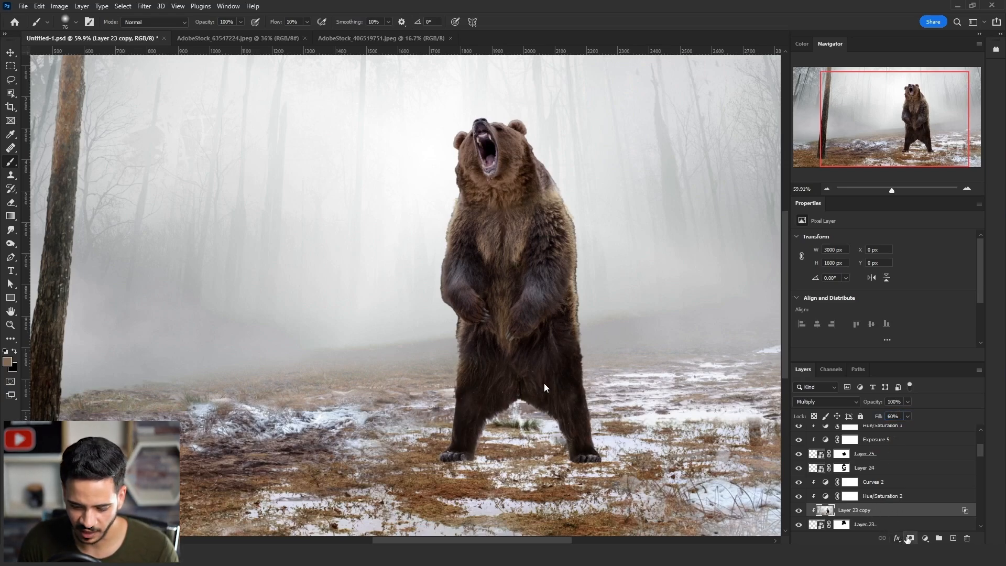
Add a layer mask to Layer 23 copy and invert it to black.
click(910, 538)
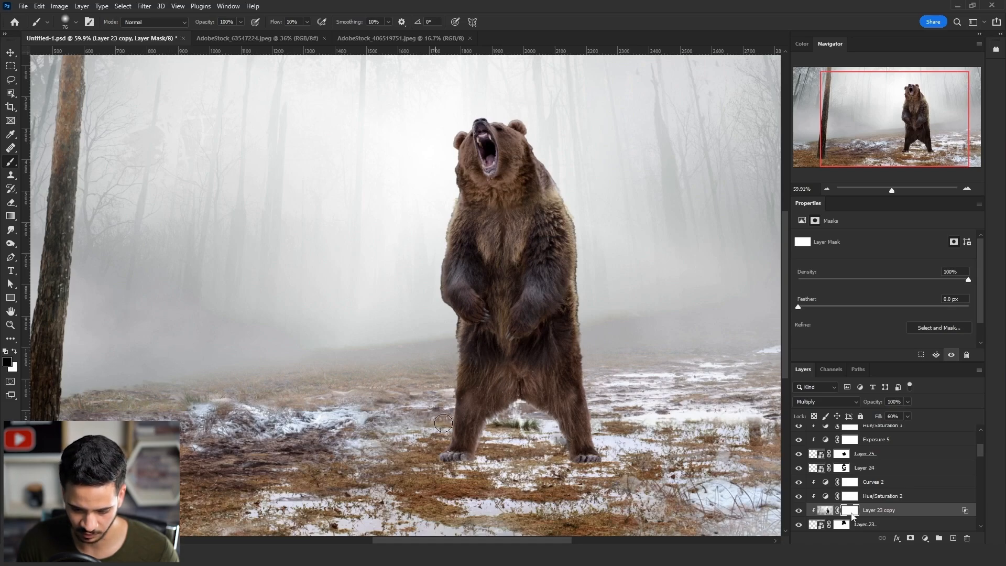
key(x)
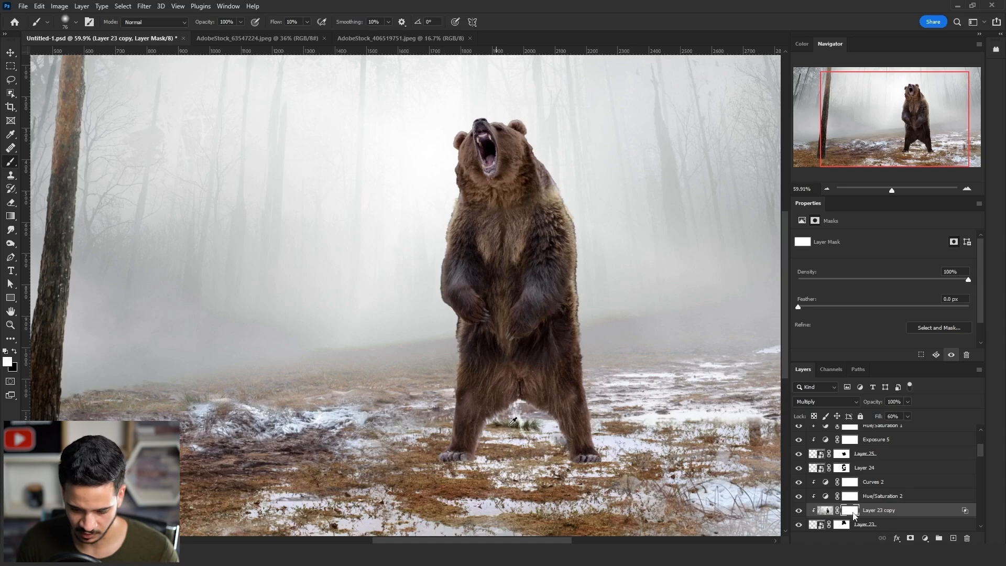
key(ctrl+i)
Paint white on Layer 23 copy's mask over the bear's lower belly and inner thighs to reveal the shading there.
drag(502, 430, 524, 430)
scroll(524, 370, up, 1)
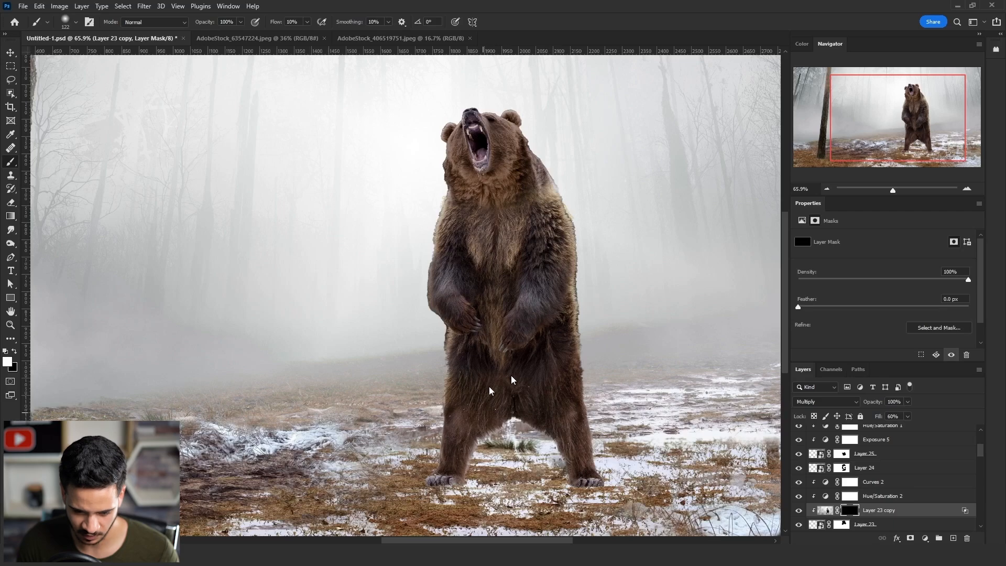
mouse_move(494, 422)
mouse_down()
mouse_move(491, 410)
mouse_move(470, 458)
mouse_move(466, 397)
mouse_move(461, 404)
mouse_move(525, 382)
mouse_move(507, 418)
mouse_up()
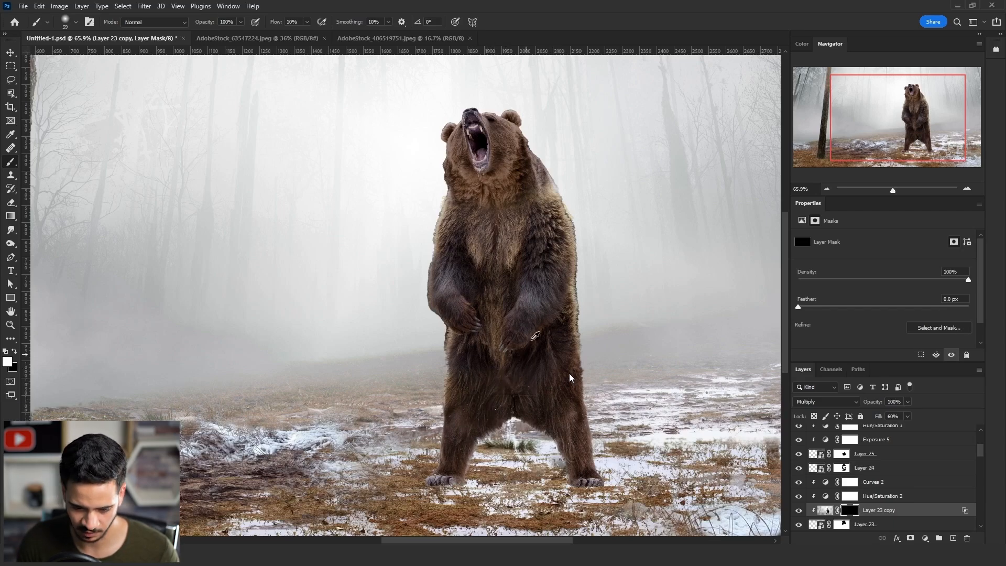
scroll(540, 325, down, 6)
scroll(543, 321, up, 8)
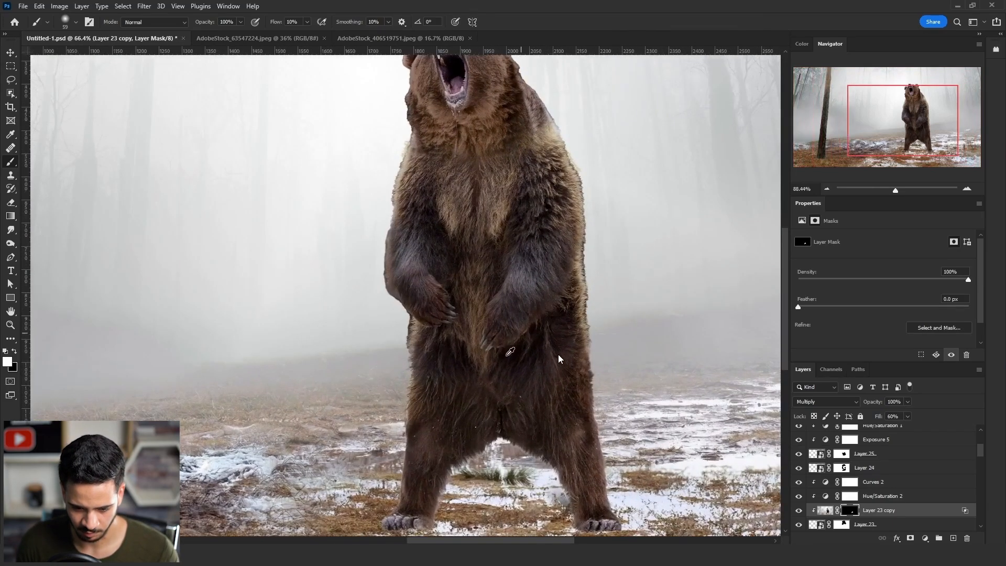
drag(521, 361, 527, 361)
scroll(529, 328, up, 3)
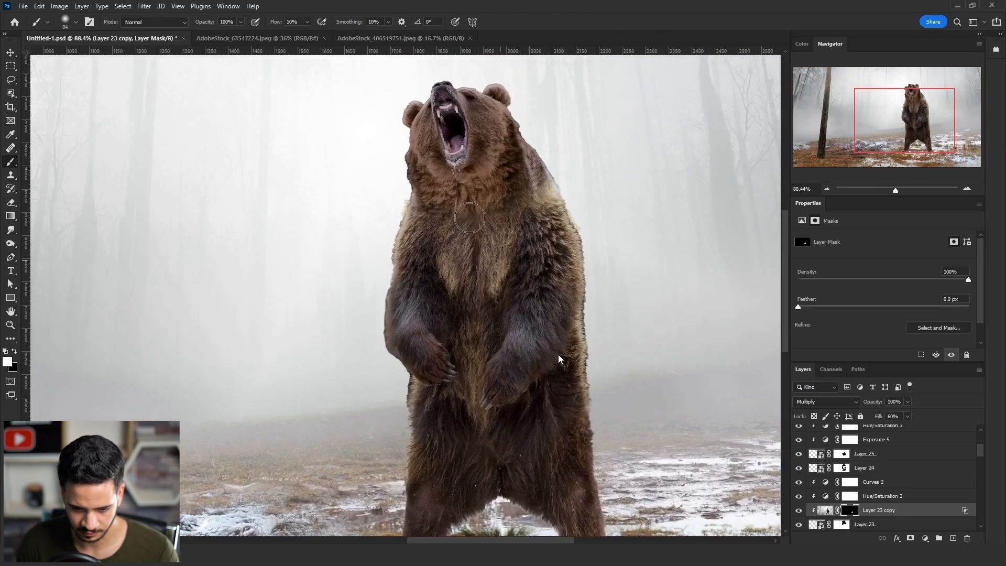
Apply Layer 25 copy's Blend If highlight split at 72/255 and set the layer to Multiply with 50% fill.
click(13, 54)
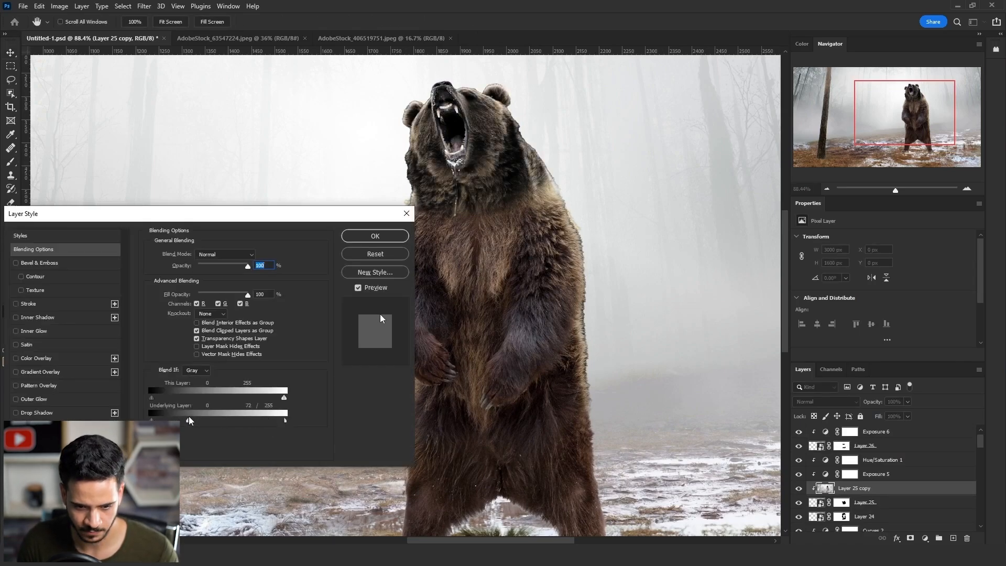
key(Return)
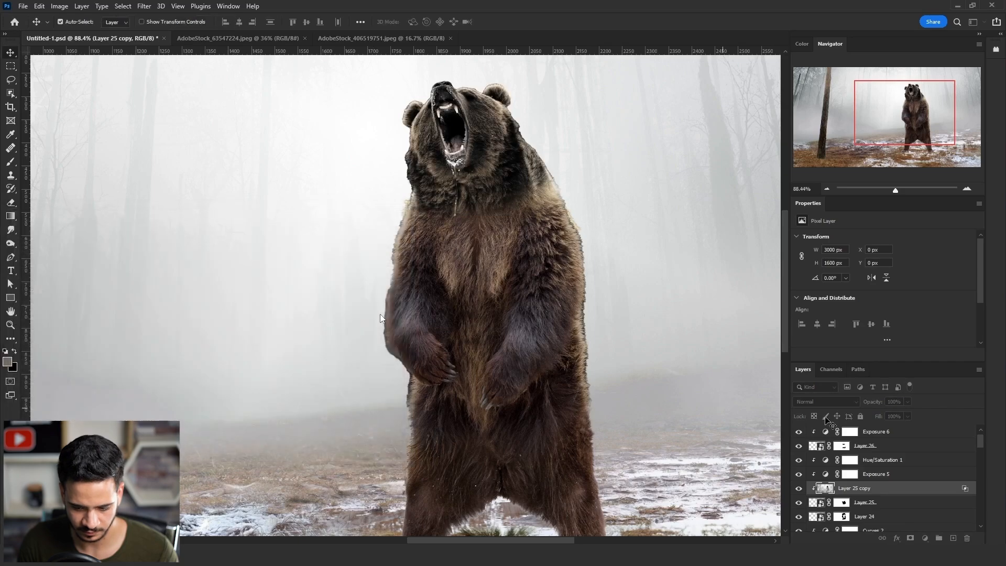
click(838, 401)
click(828, 328)
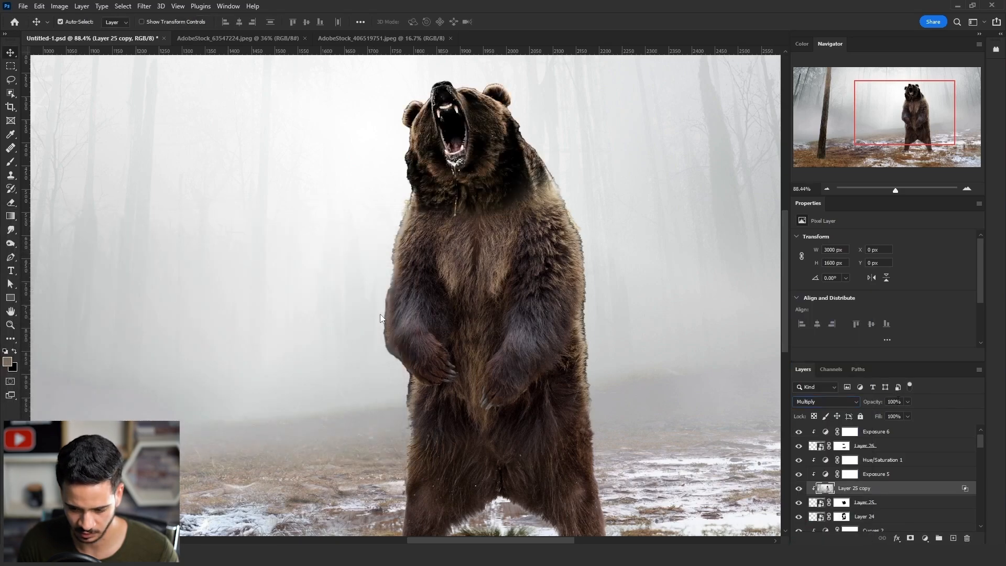
key(Tab)
text(50)
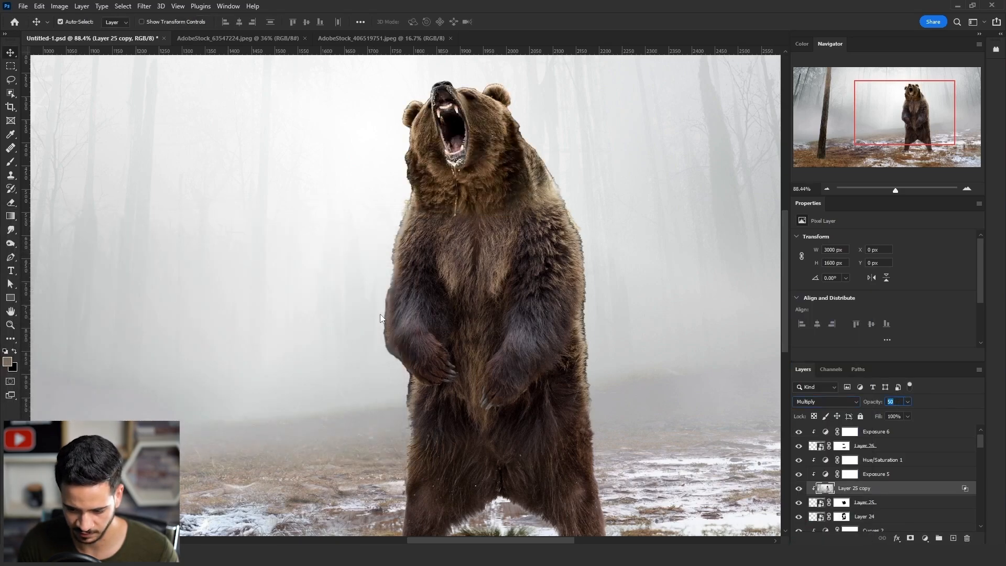
text(100)
click(898, 417)
text(50)
key(Return)
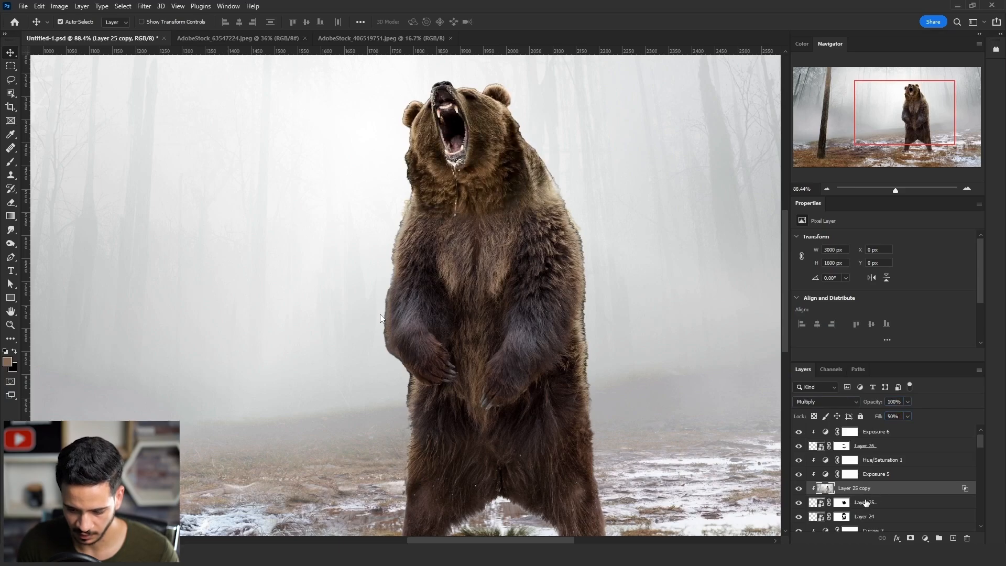
Add a black mask to Layer 25 copy and paint white on it where the bear's neck meets the chest.
alt+click(910, 538)
key(b)
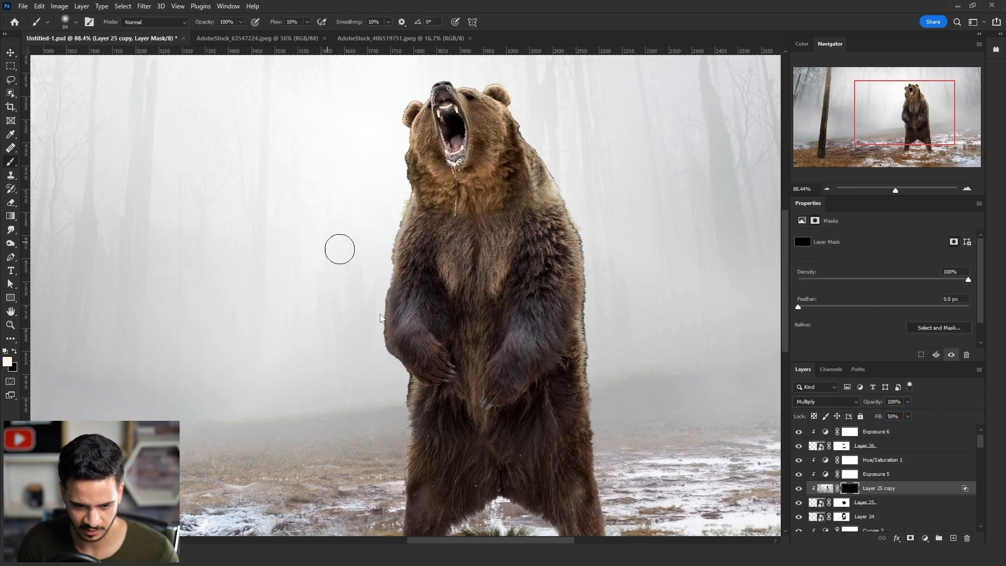
key(x)
key(d)
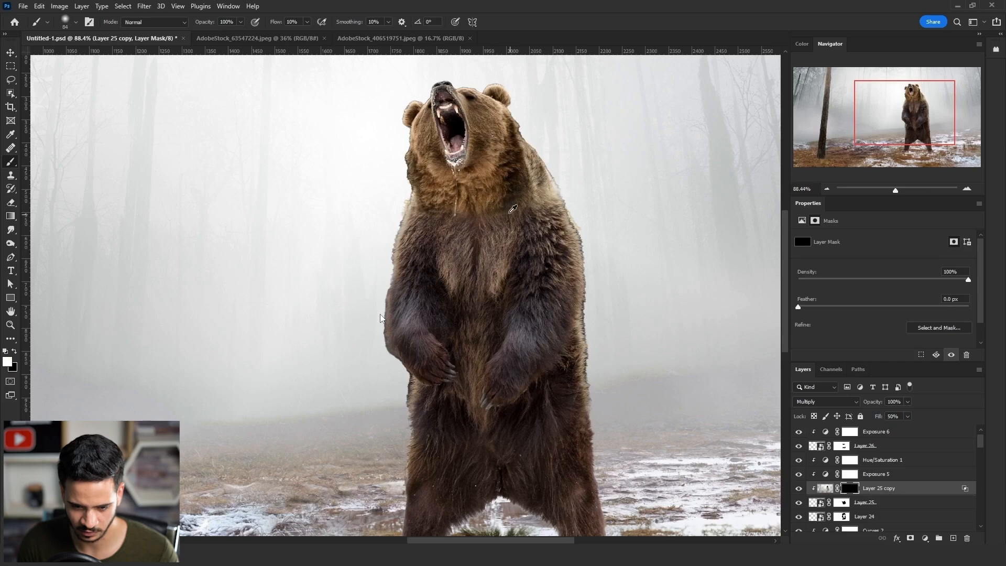
mouse_move(509, 214)
mouse_down()
mouse_move(462, 216)
mouse_move(480, 212)
mouse_move(471, 200)
mouse_move(479, 188)
mouse_move(471, 233)
mouse_move(438, 197)
mouse_move(412, 256)
mouse_up()
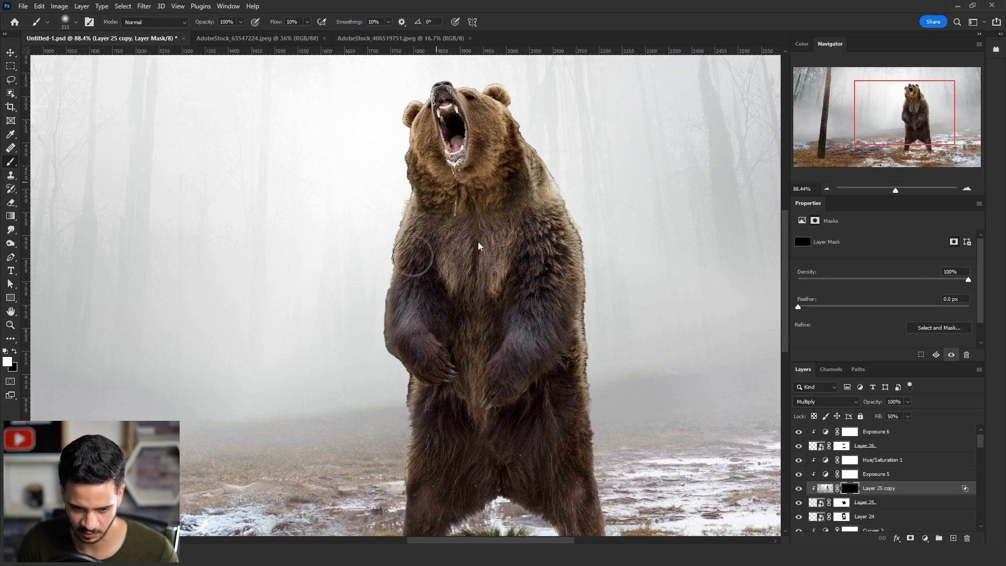
scroll(412, 256, down, 5)
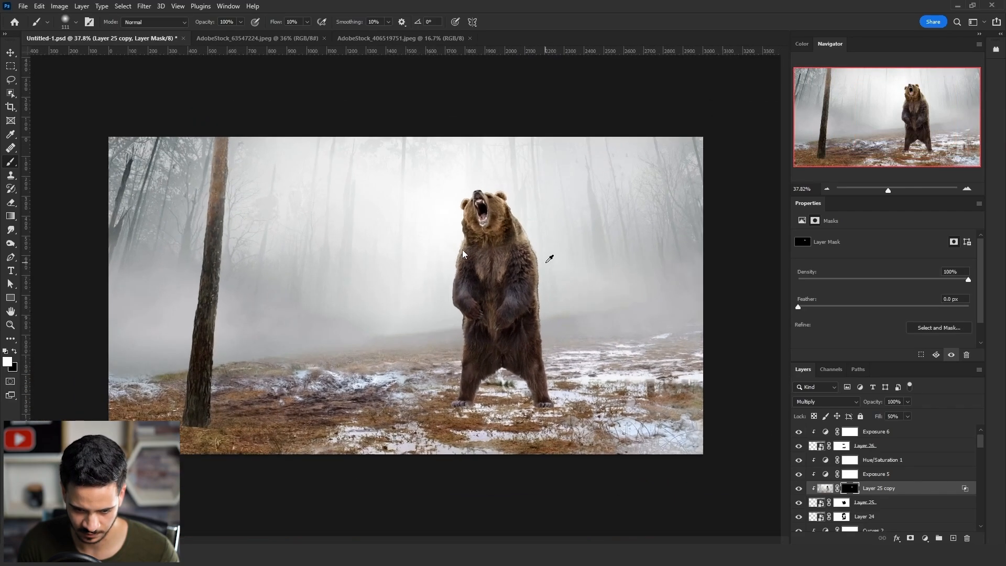
scroll(549, 258, up, 3)
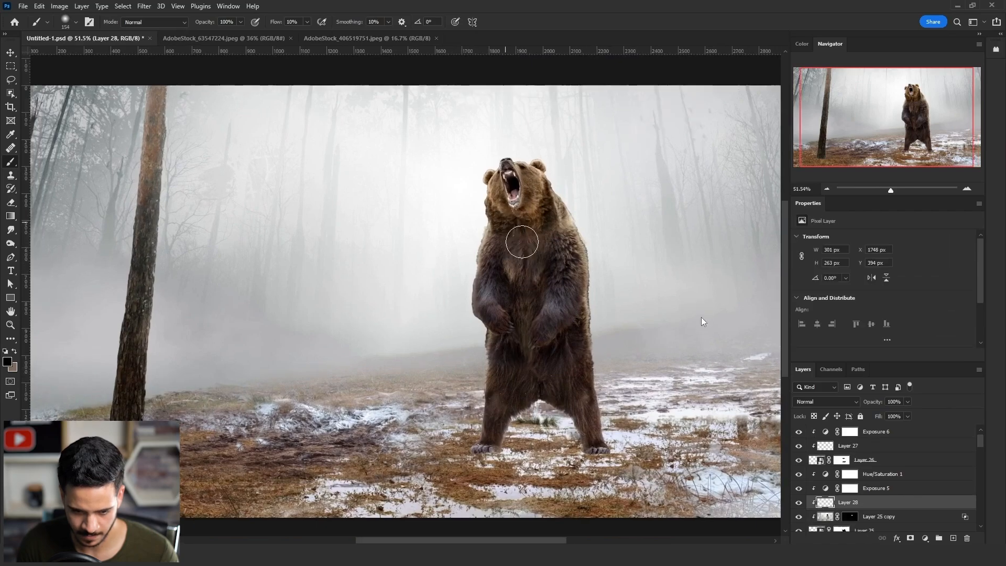
Paint soft black shading at 10% flow on clipped Layer 28 over the bear's neck and muzzle, varying the brush size.
mouse_move(519, 225)
mouse_down()
mouse_move(510, 210)
mouse_move(519, 210)
mouse_up()
drag(527, 214, 513, 213)
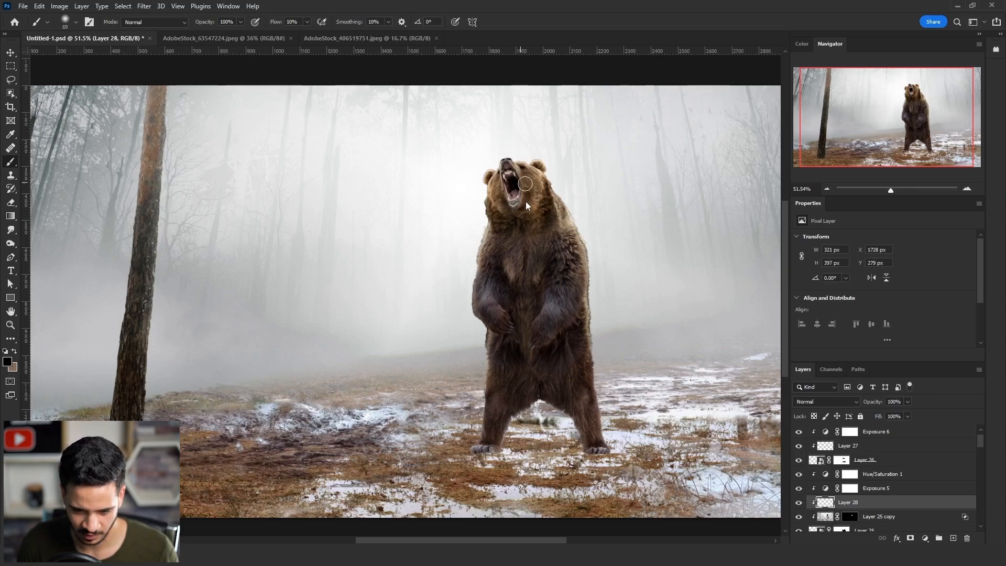
drag(514, 189, 513, 171)
alt+right_click(524, 198)
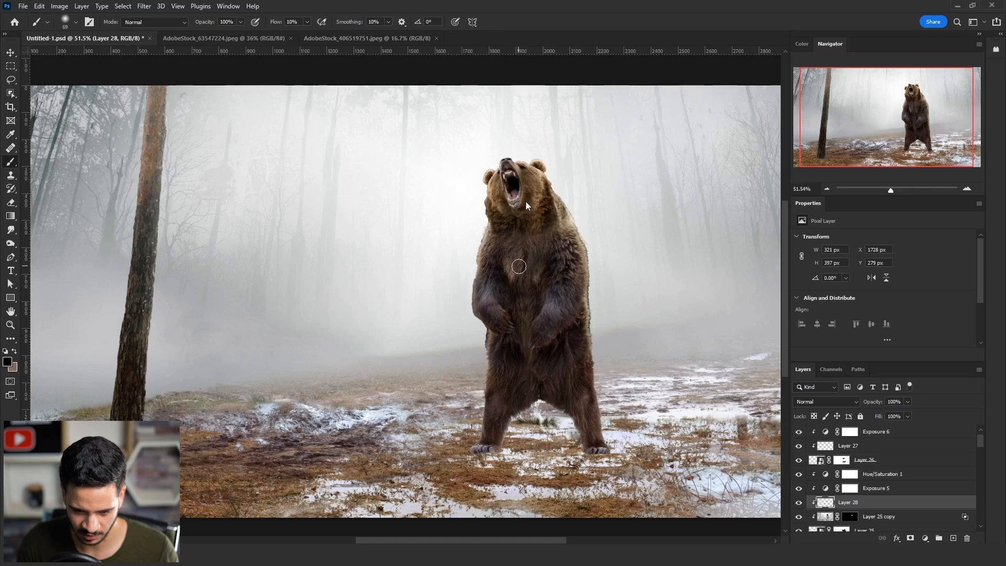
alt+right_click(526, 250)
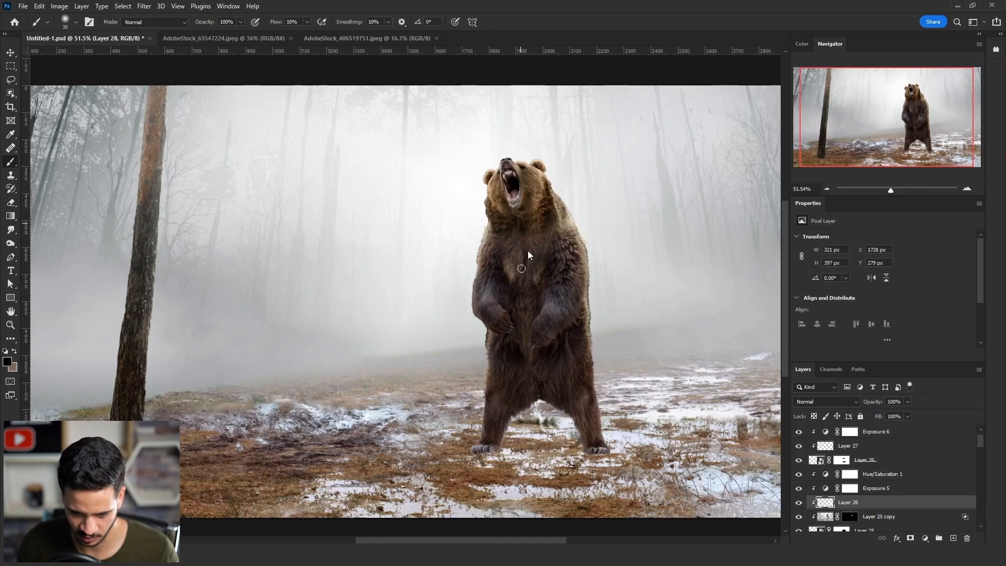
alt+right_click(563, 258)
drag(563, 257, 572, 258)
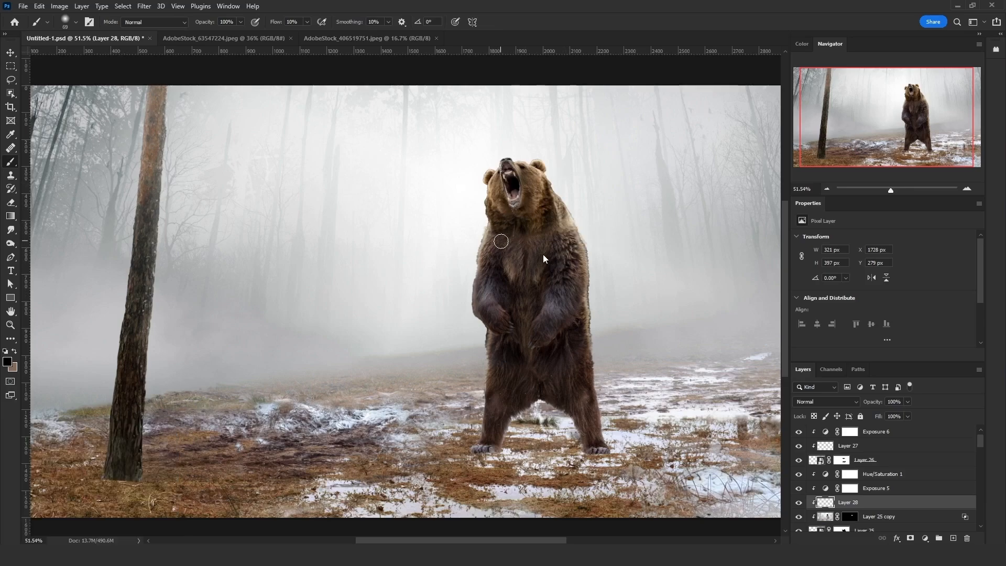
scroll(804, 487, down, 4)
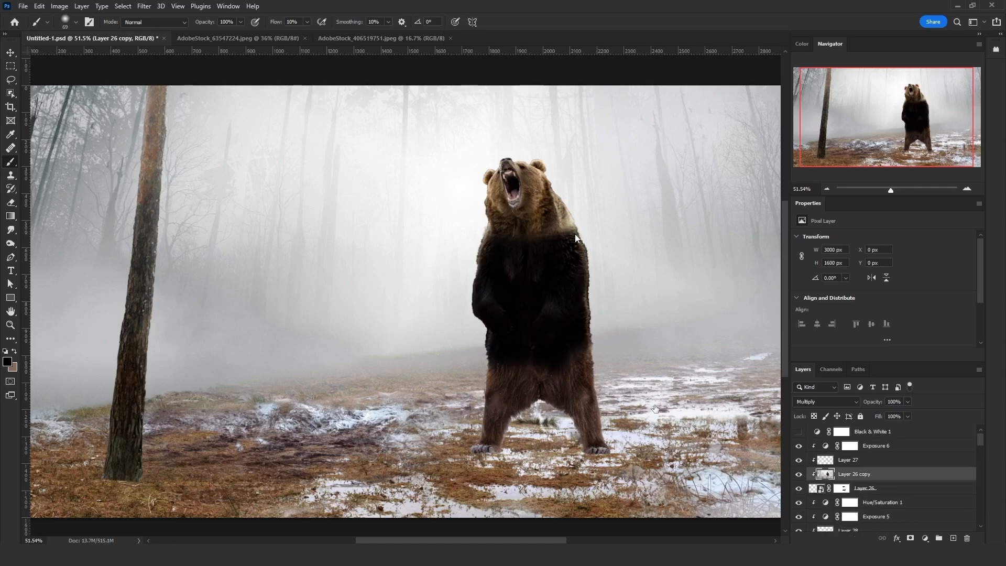
Split Layer 26 copy's Blend If underlying highlights to 29/255, then set its fill to 50% and hide it with a black mask.
drag(283, 420, 184, 418)
key(Return)
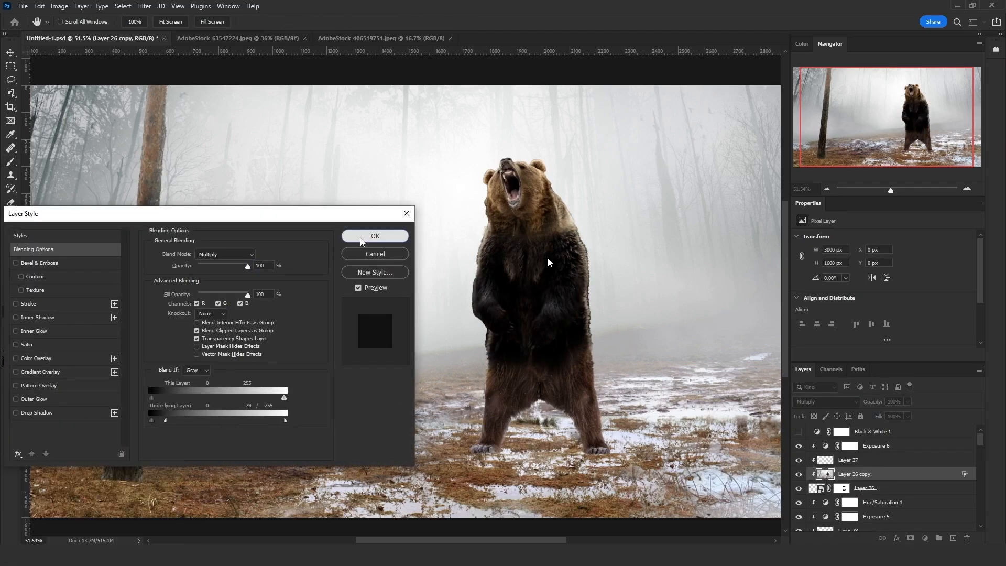
text(50)
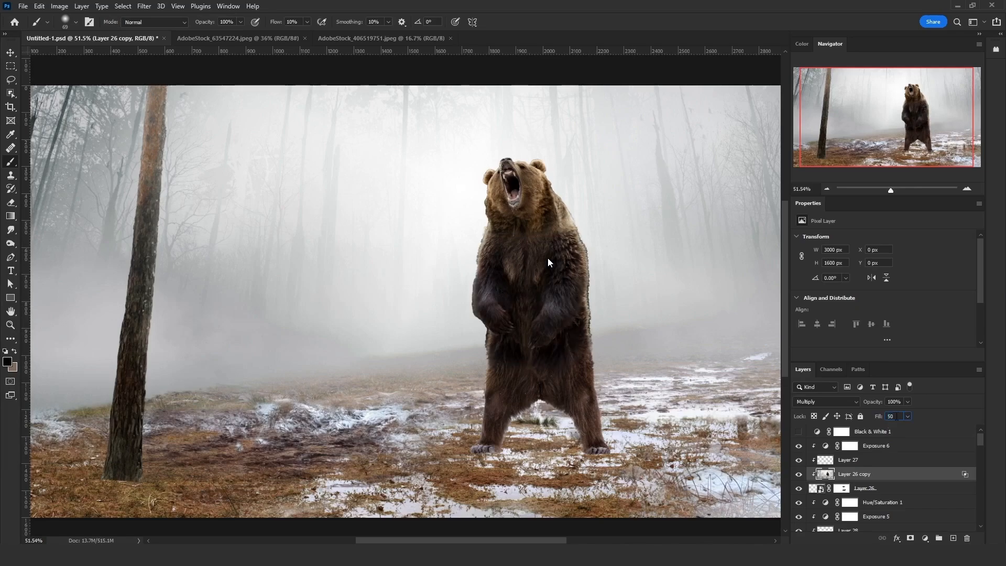
key(Return)
alt+click(910, 538)
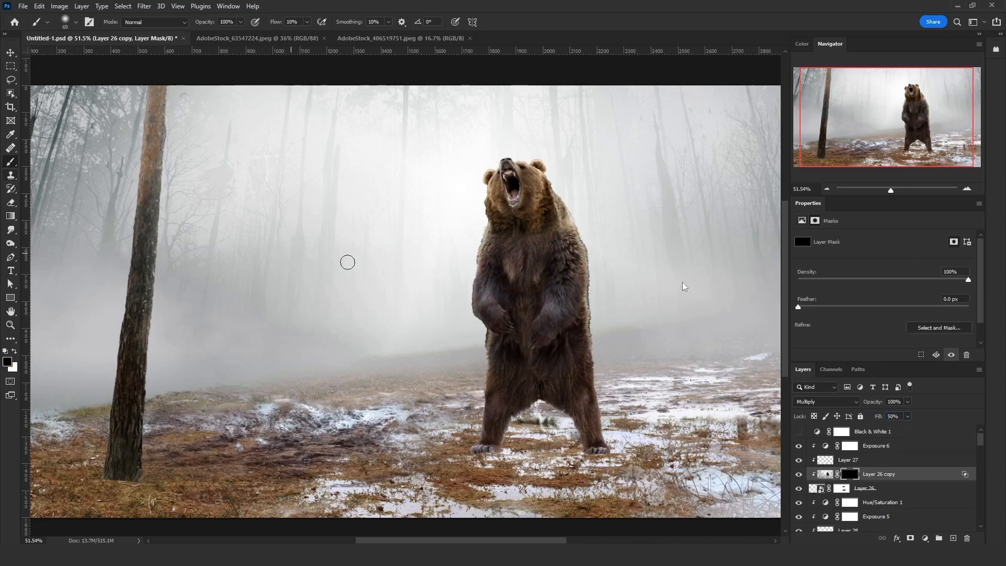
Paint white at 10% flow on Layer 26 copy's mask at the bear's neck base and shoulder, varying the brush size.
key(x)
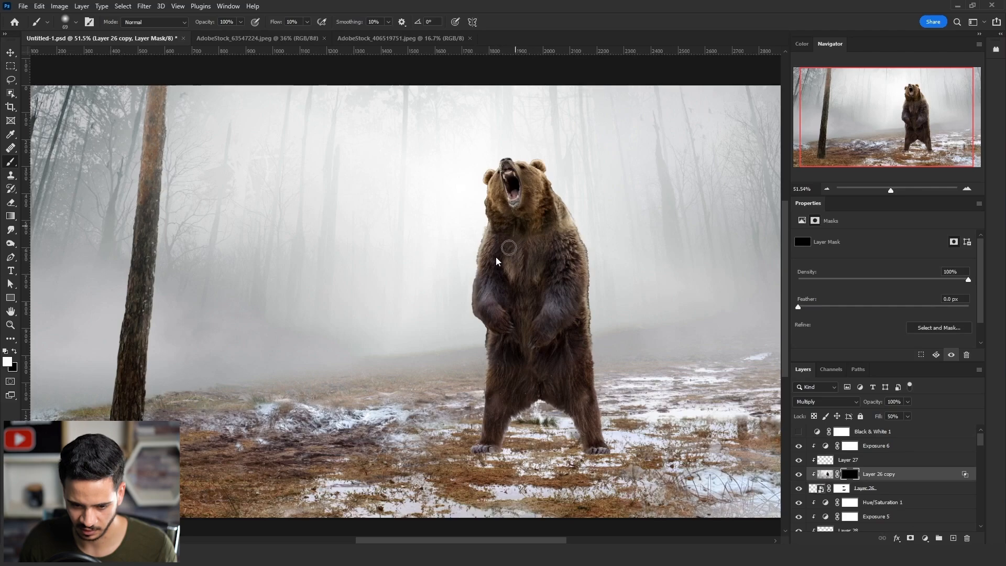
drag(525, 222, 509, 225)
alt+right_click(537, 239)
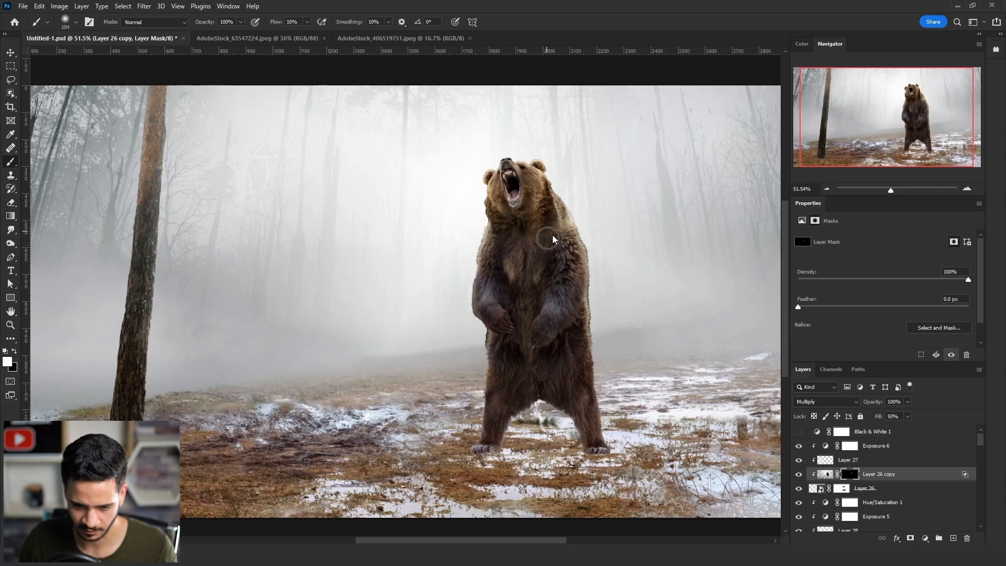
alt+right_click(562, 236)
drag(561, 237, 556, 240)
alt+right_click(572, 351)
Add a new clipped layer directly above Hue/Saturation 1 and set its blend mode to Color.
scroll(556, 293, down, 3)
scroll(555, 289, up, 1)
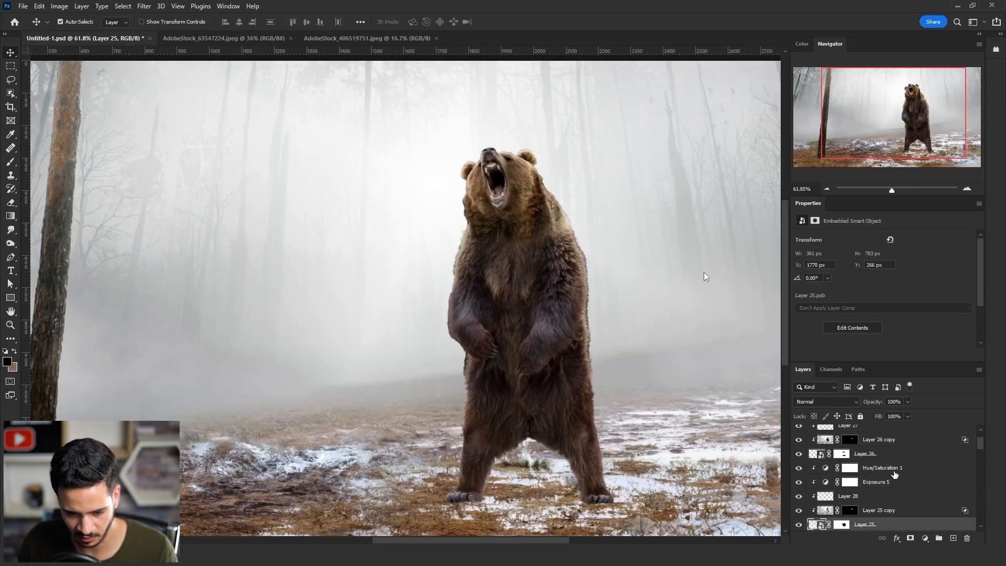
click(893, 469)
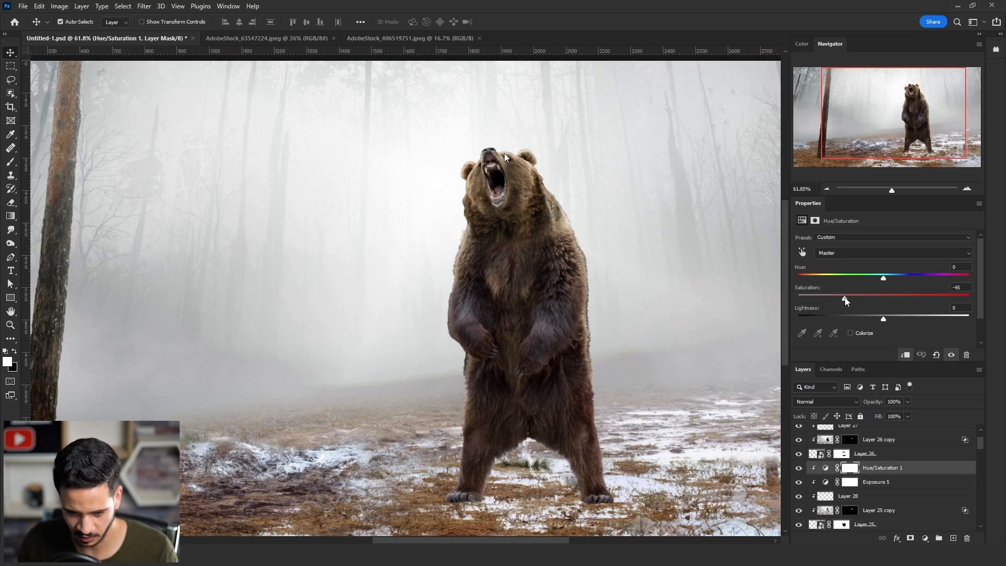
key(ctrl+shift+alt+n)
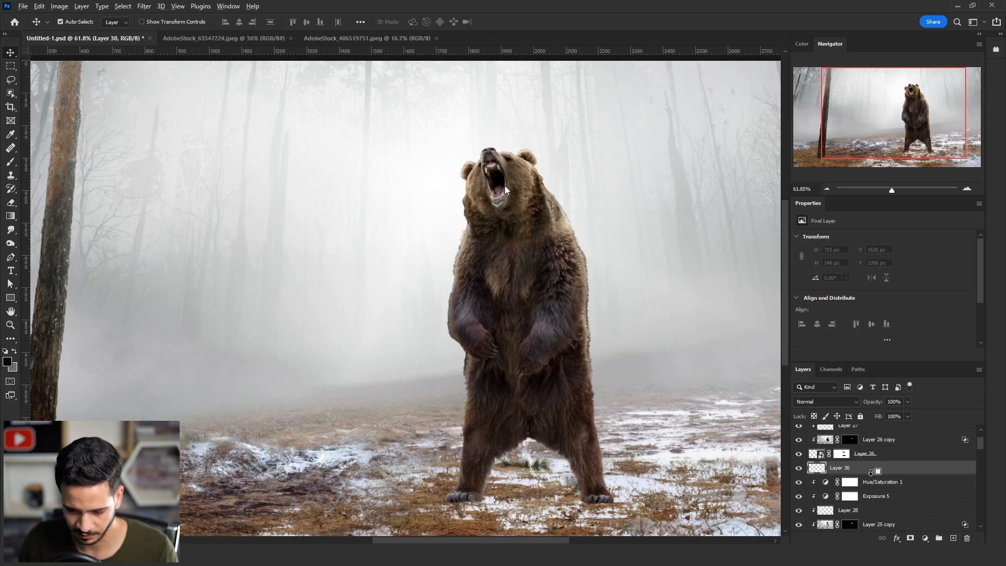
click(826, 401)
click(814, 529)
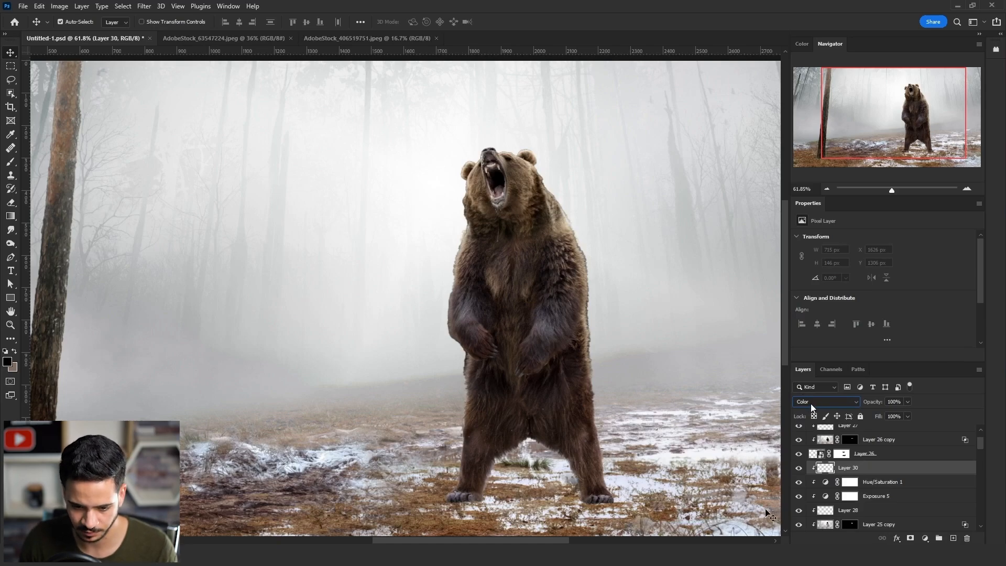
Sample brown fur tones from the bear's chest and paint them over both sides of the lower neck at 10% flow.
key(b)
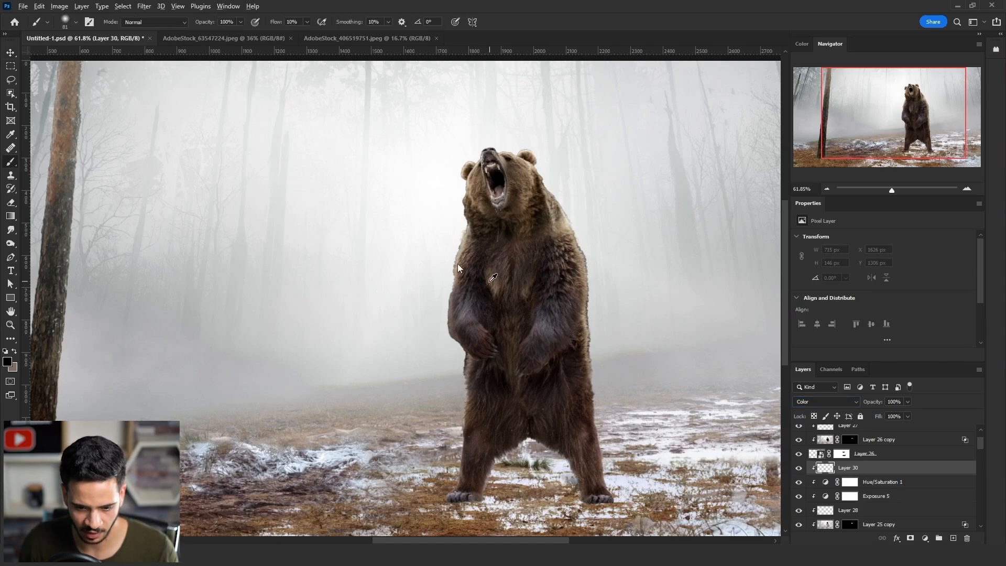
alt+click(491, 278)
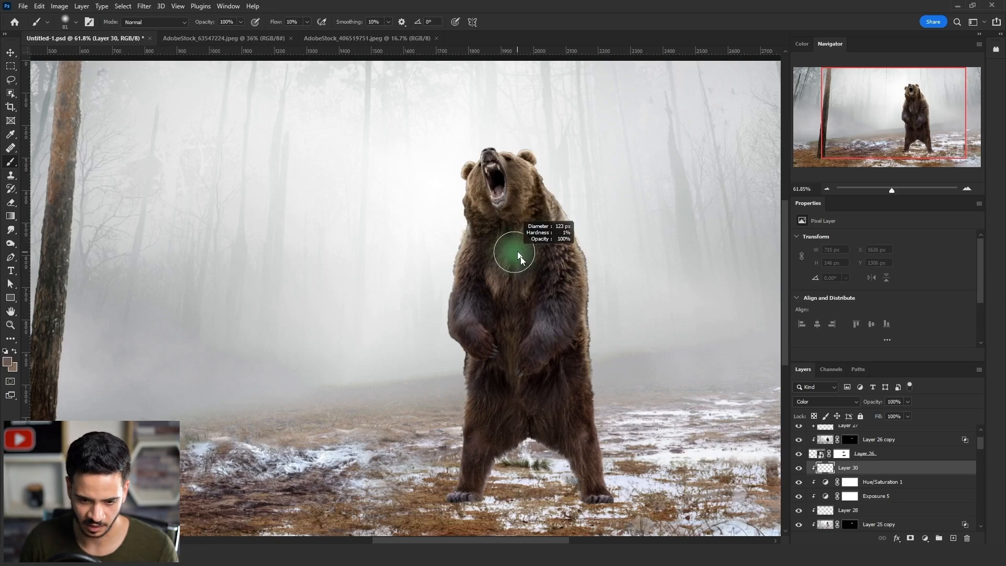
drag(493, 235, 484, 223)
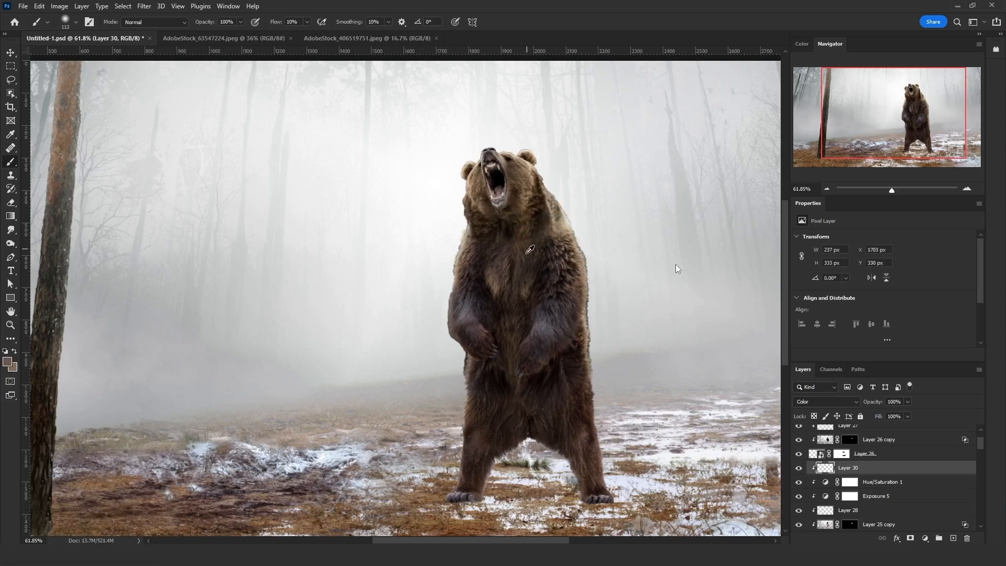
alt+click(527, 248)
mouse_move(525, 244)
mouse_down()
mouse_move(524, 253)
mouse_move(532, 212)
mouse_up()
Sample the chest's lighter brown and paint it over the bear's jaw and both cheeks with a smaller soft brush.
alt+right_click(524, 283)
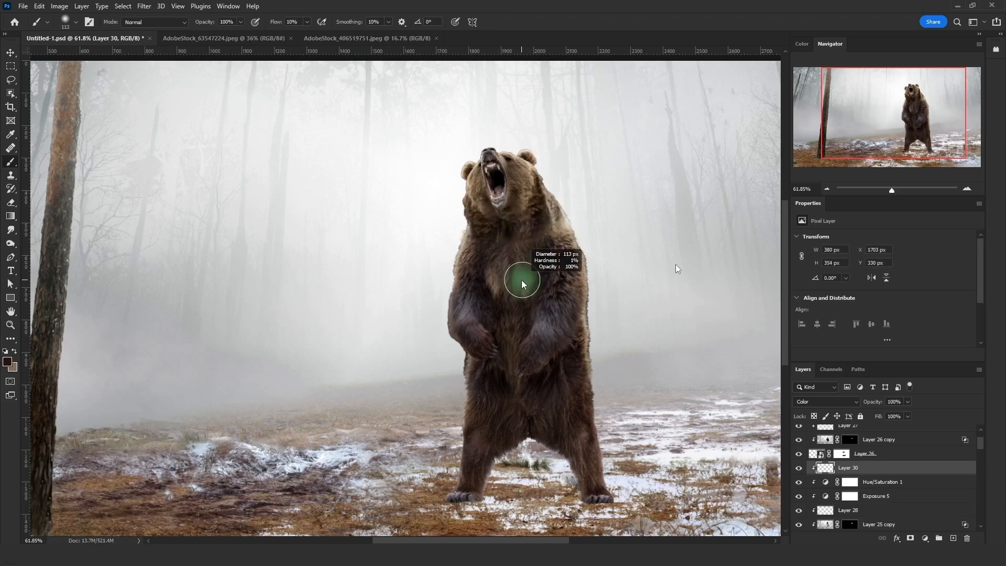
alt+click(499, 280)
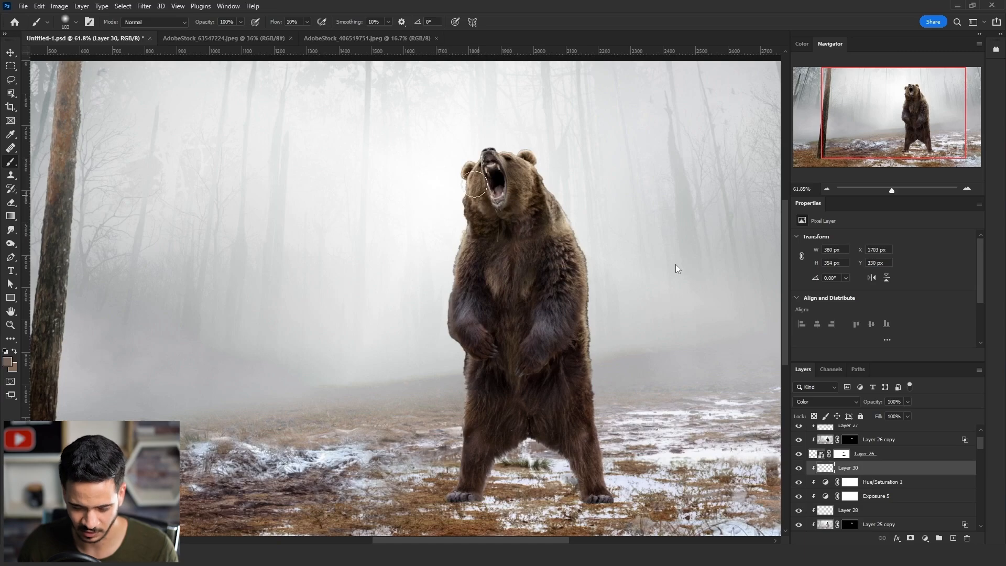
drag(479, 201, 481, 223)
alt+right_click(541, 188)
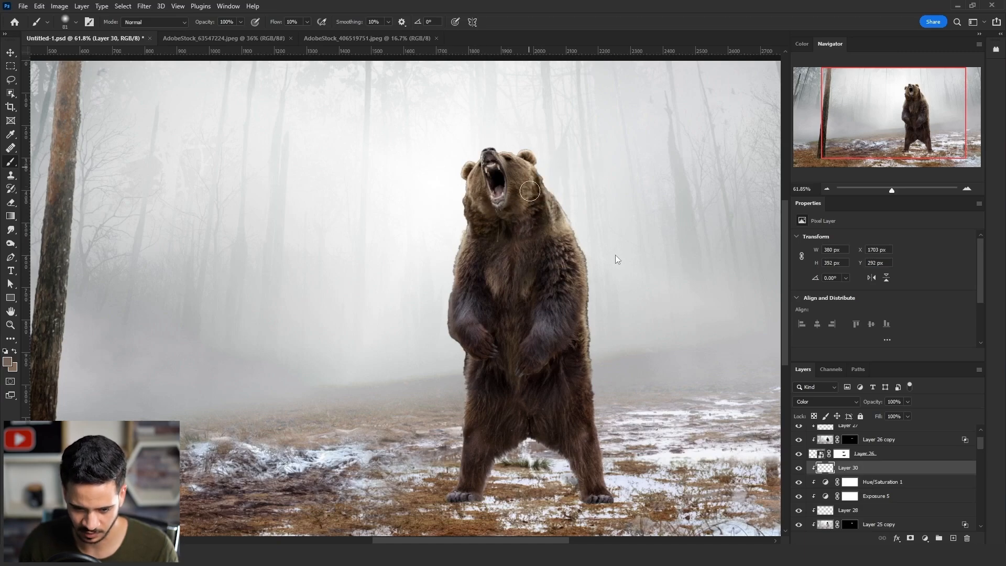
mouse_move(528, 190)
mouse_down()
mouse_move(526, 210)
mouse_move(528, 181)
mouse_up()
Sample the cooler fur color from the bear's upper arm and paint it over the jaw and sides of the head.
scroll(524, 250, down, 4)
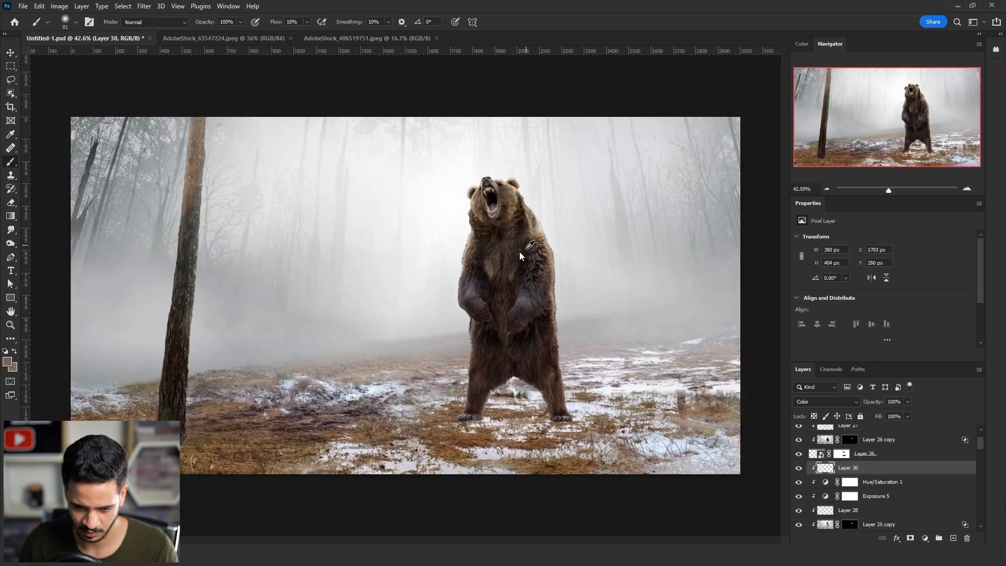
scroll(524, 250, up, 4)
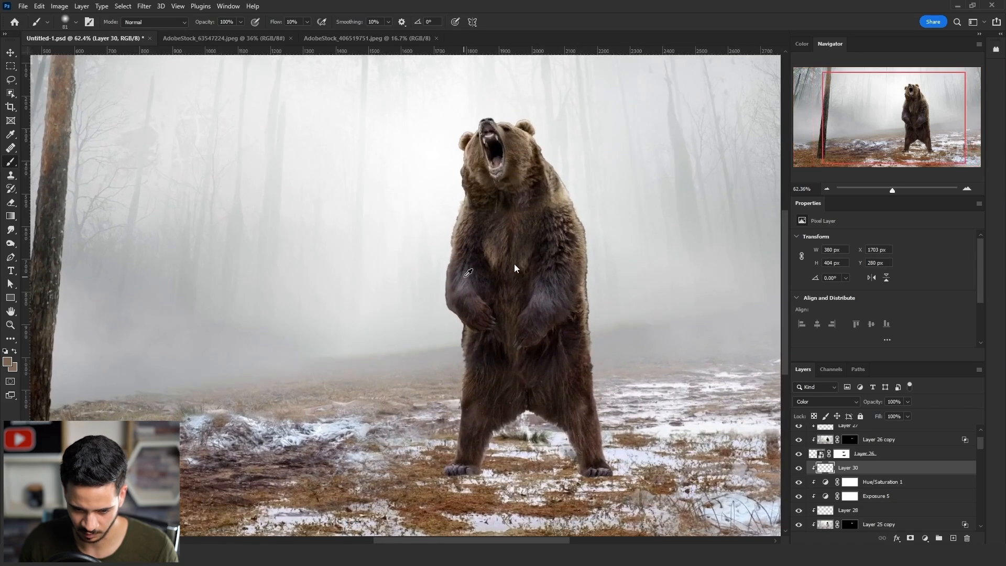
alt+click(469, 277)
alt+right_click(485, 241)
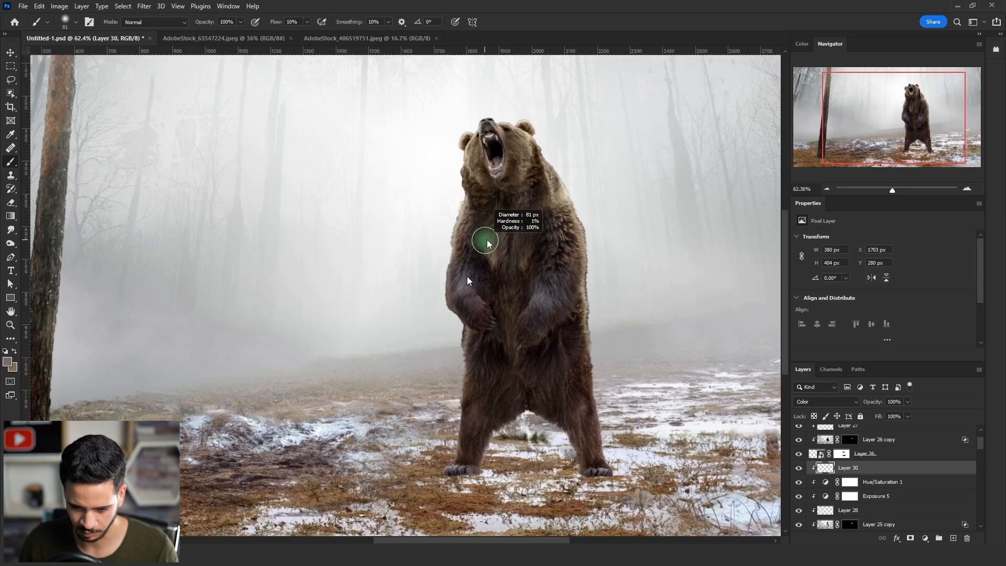
drag(478, 189, 476, 177)
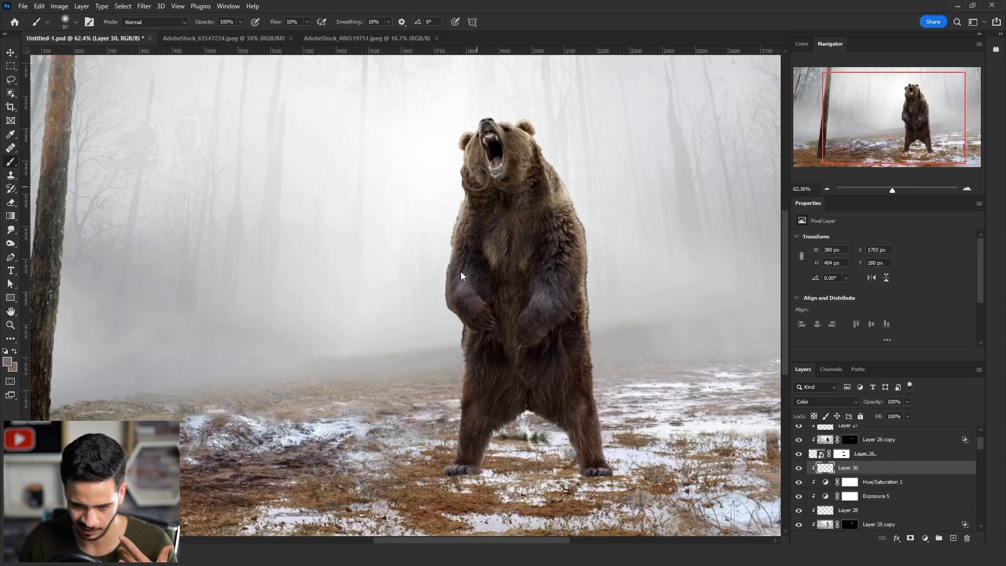
alt+right_click(482, 205)
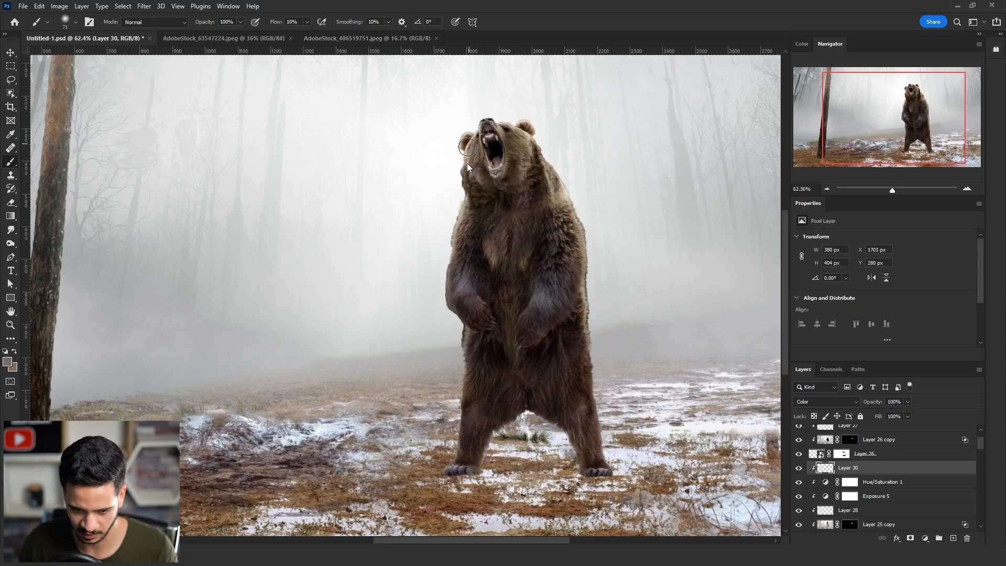
drag(546, 165, 536, 163)
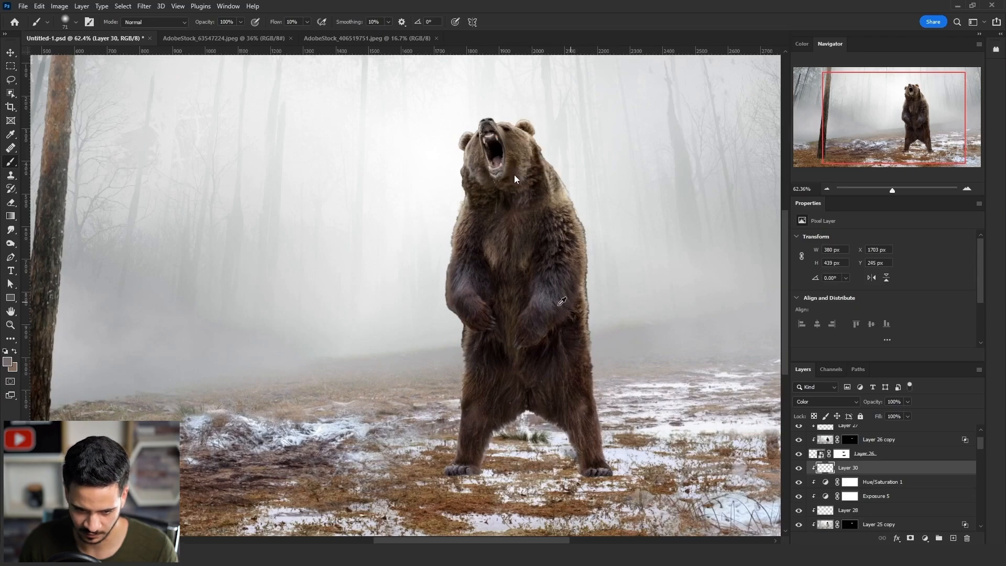
Sample fur tones from the bear's other arm and cheek, then paint them over both sides of the neck.
alt+click(551, 283)
alt+right_click(550, 232)
drag(541, 211, 535, 177)
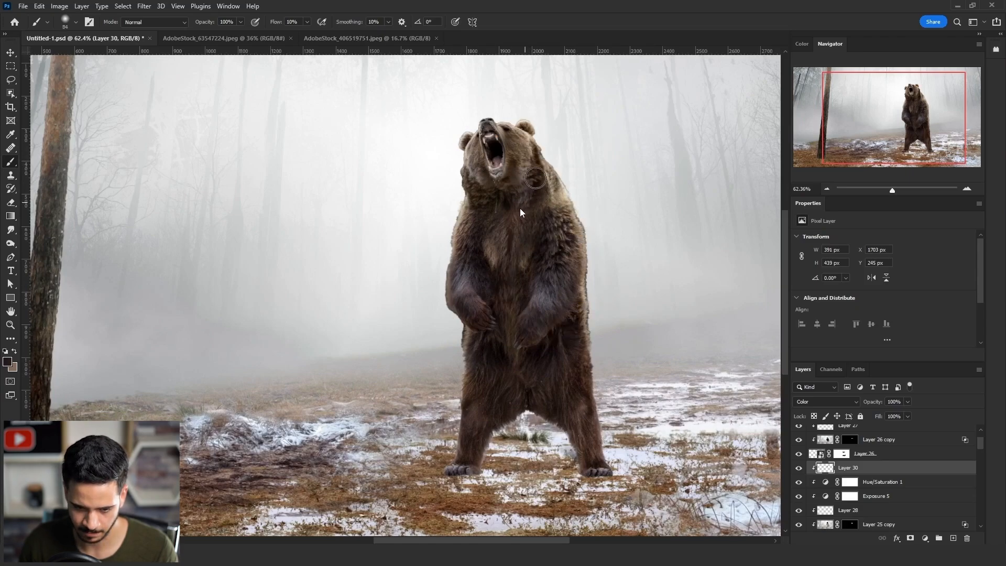
alt+click(533, 175)
alt+right_click(533, 175)
drag(476, 192, 477, 234)
key(ctrl+0)
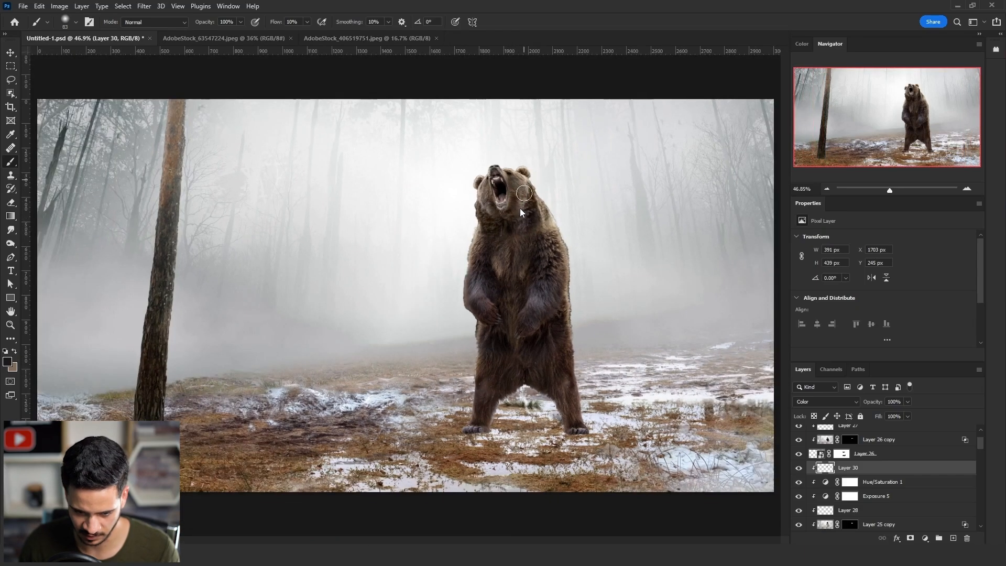
scroll(554, 302, down, 2)
scroll(551, 306, up, 4)
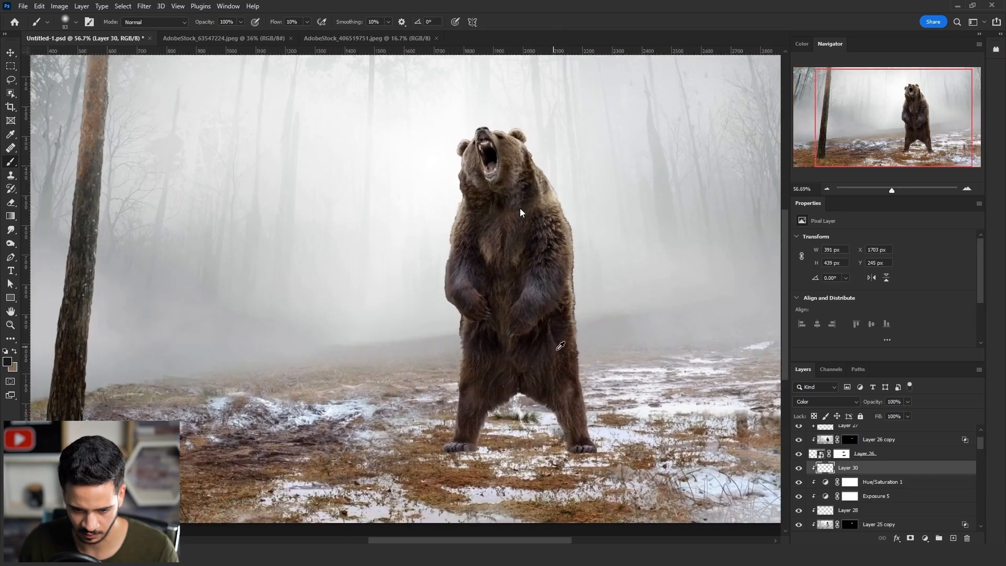
Split Layer 30's Blend If underlying highlights to 141/170.
double_click(898, 468)
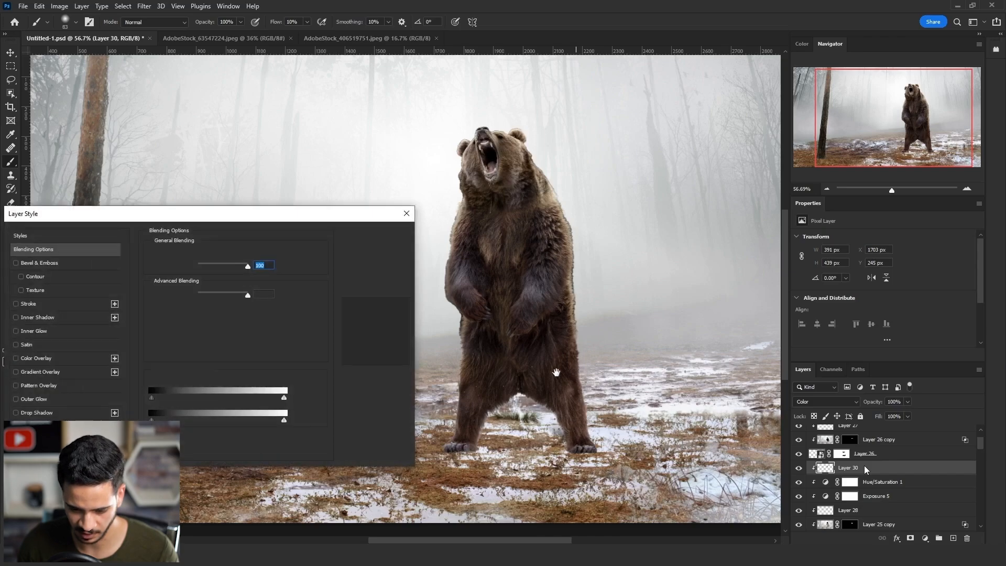
drag(264, 423, 225, 418)
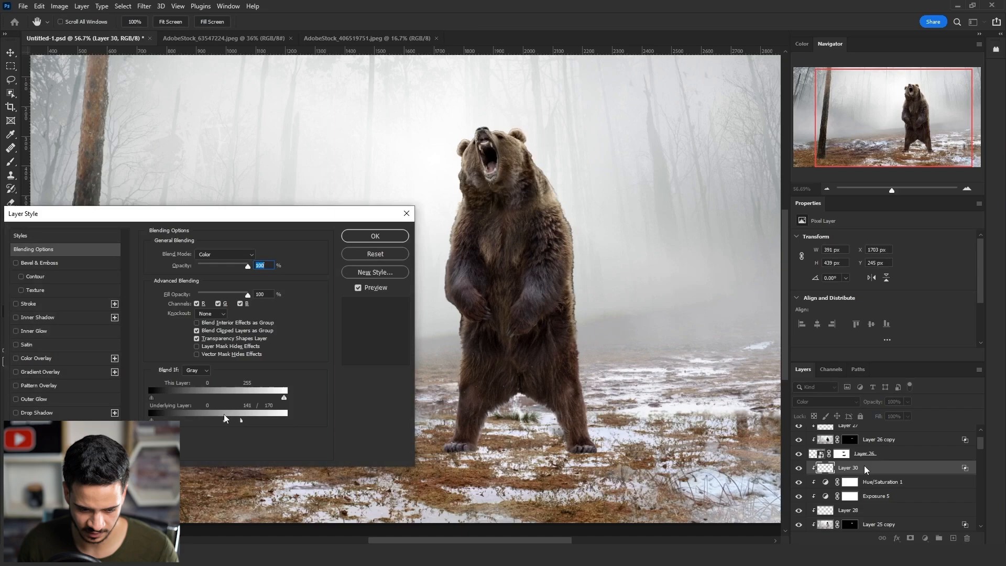
click(369, 238)
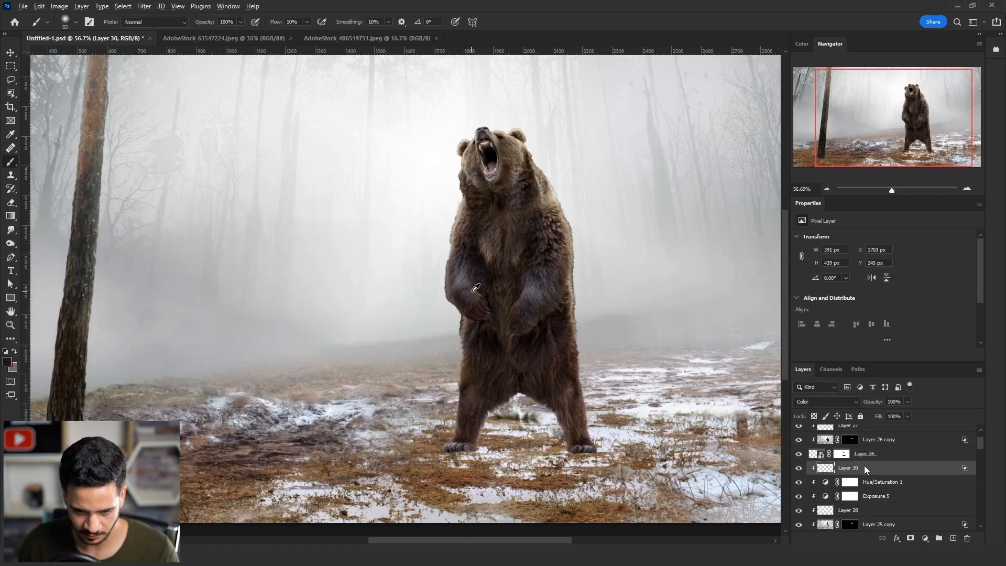
Sample the brown fur above the bear's paw and paint it over the muzzle and cheeks on Layer 30.
alt+click(474, 301)
mouse_move(471, 168)
mouse_down()
mouse_move(477, 194)
mouse_move(470, 171)
mouse_move(476, 179)
mouse_move(516, 173)
mouse_up()
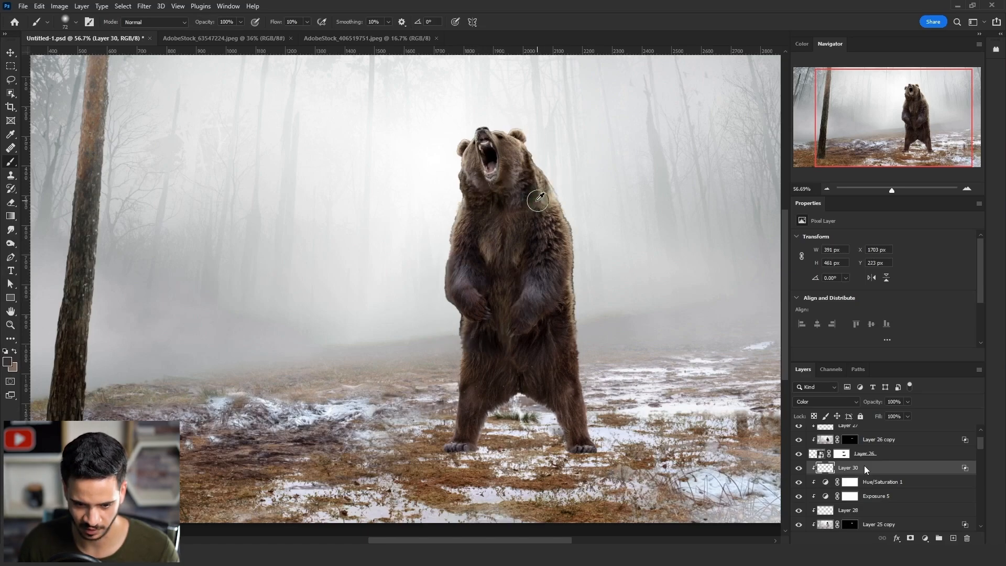
scroll(537, 207, down, 2)
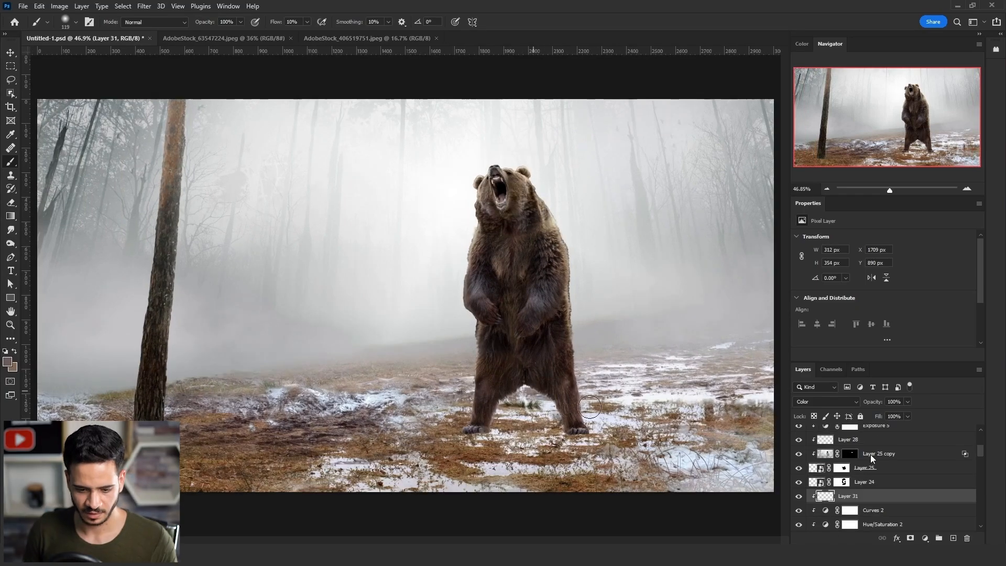
Sample the bear's forearm color and paint it on clipped Layer 31 over the thigh below that forearm.
alt+click(541, 306)
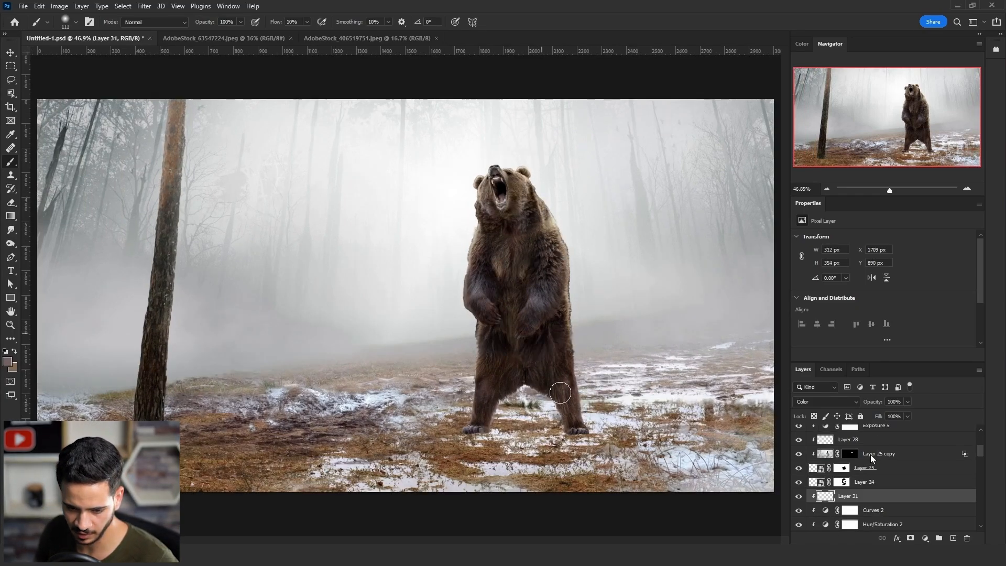
mouse_move(561, 394)
mouse_down()
mouse_move(561, 420)
mouse_move(562, 385)
mouse_up()
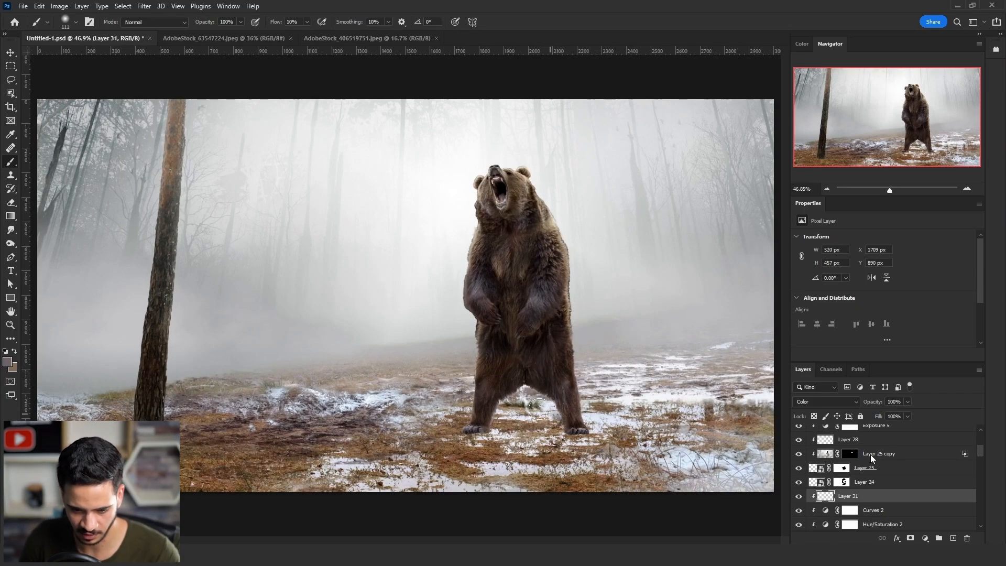
scroll(492, 362, down, 2)
scroll(493, 362, up, 1)
Sample fur colors around the bear's paws and paint them on Layer 31 over the other leg and hip.
alt+click(485, 297)
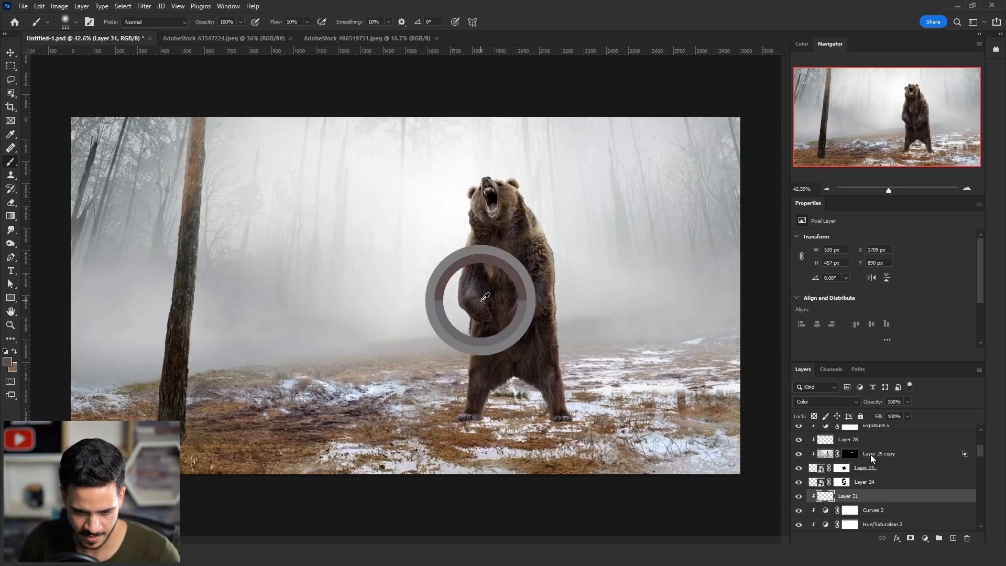
alt+click(481, 301)
drag(489, 384, 486, 405)
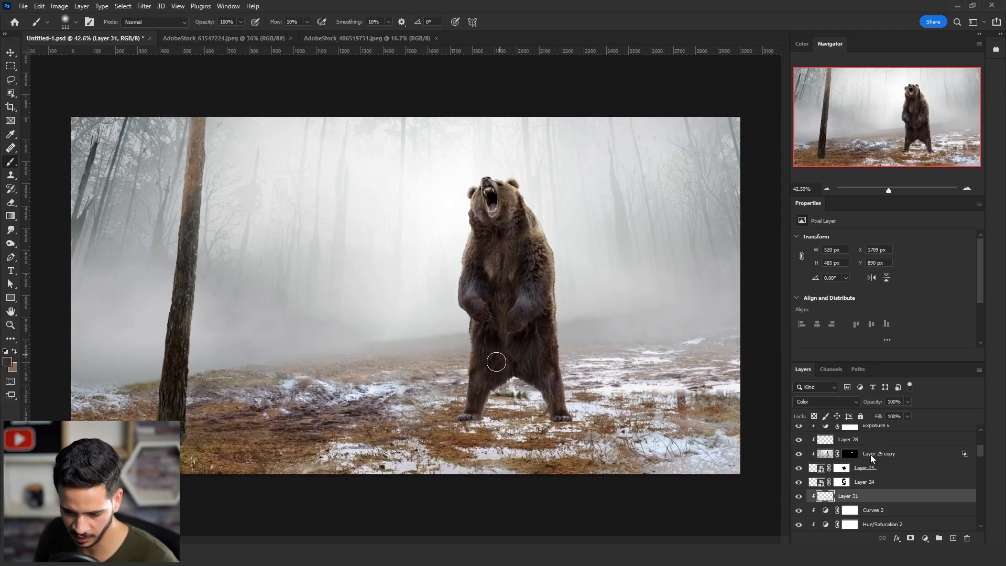
alt+click(519, 310)
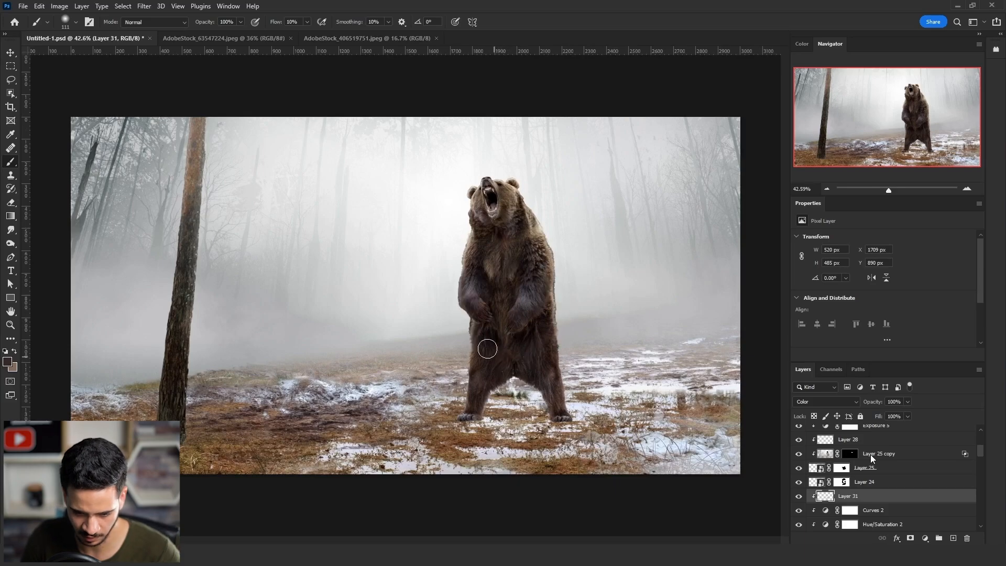
drag(487, 348, 482, 325)
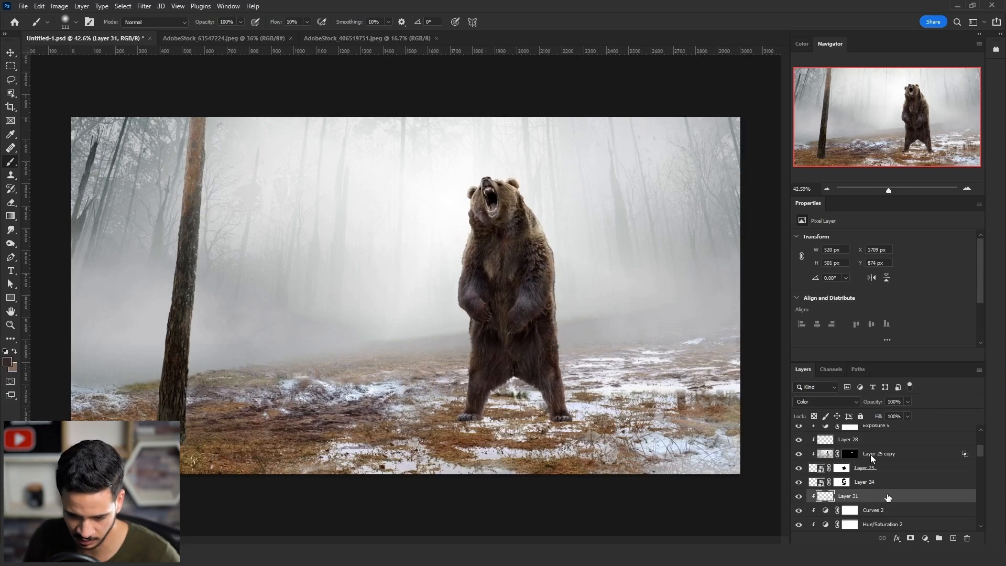
Split Layer 31's Blend If underlying shadows and set its underlying highlights to 186/255.
double_click(887, 496)
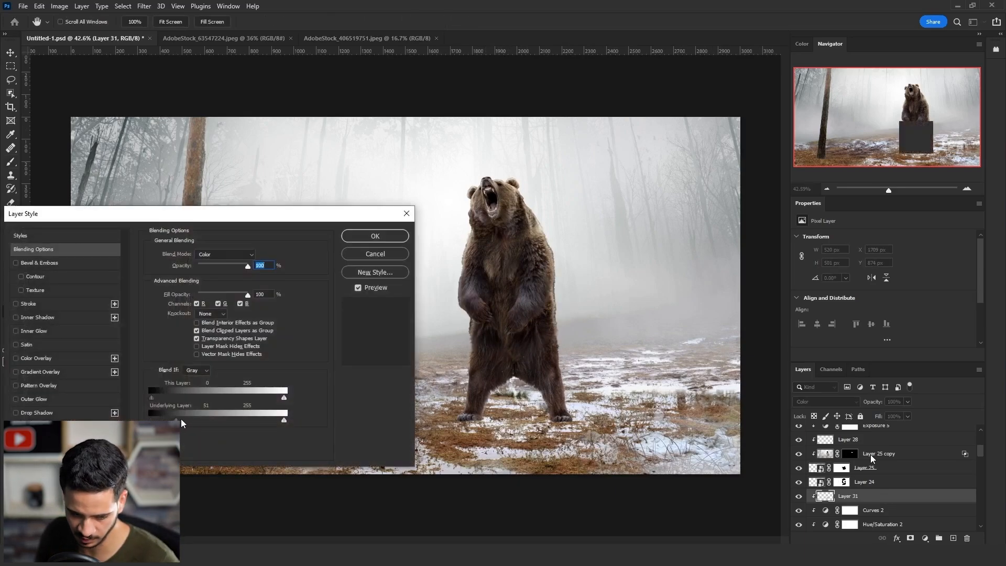
drag(284, 420, 240, 420)
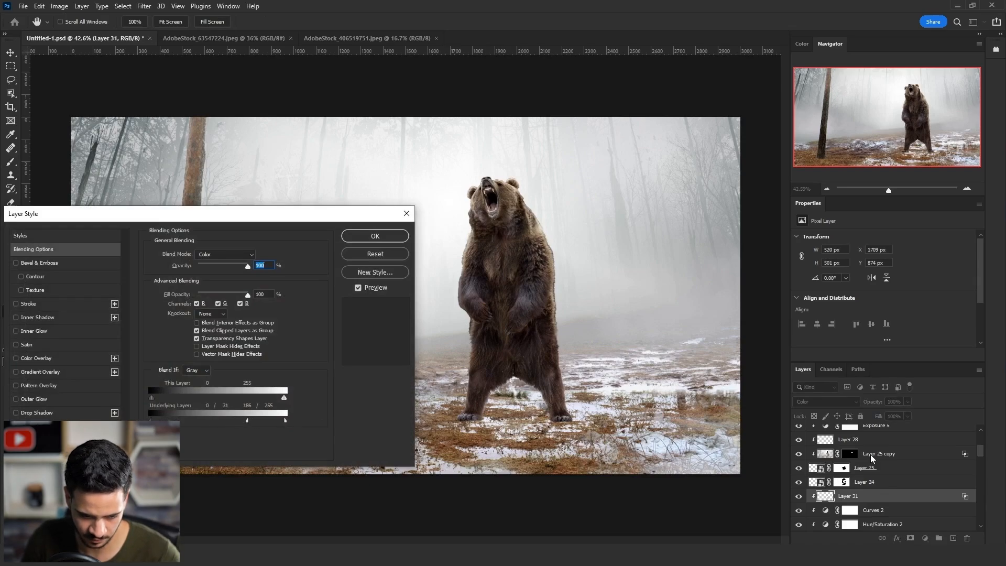
click(375, 236)
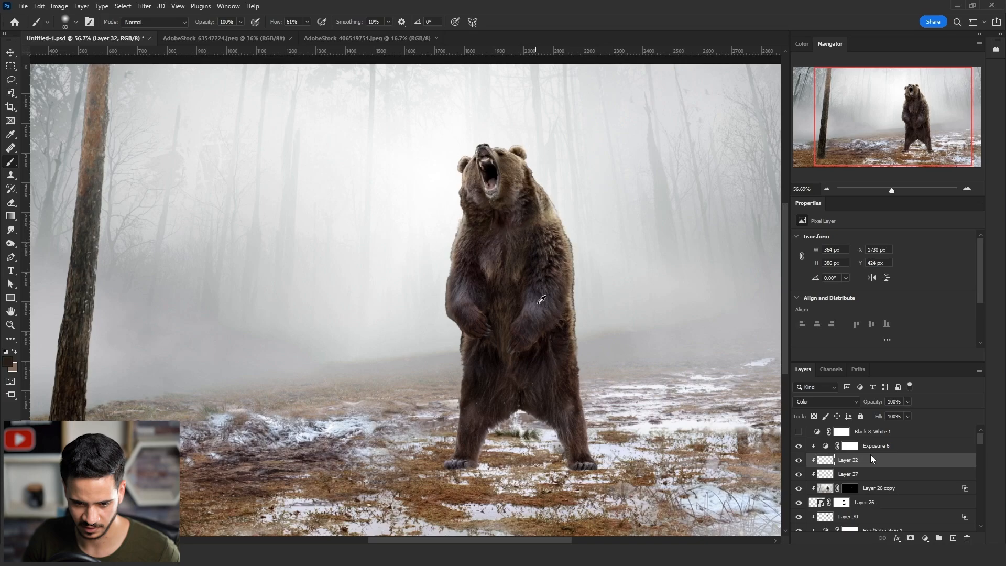
Sample the dark fur color on the bear's forearm for painting on Layer 32.
alt+click(539, 303)
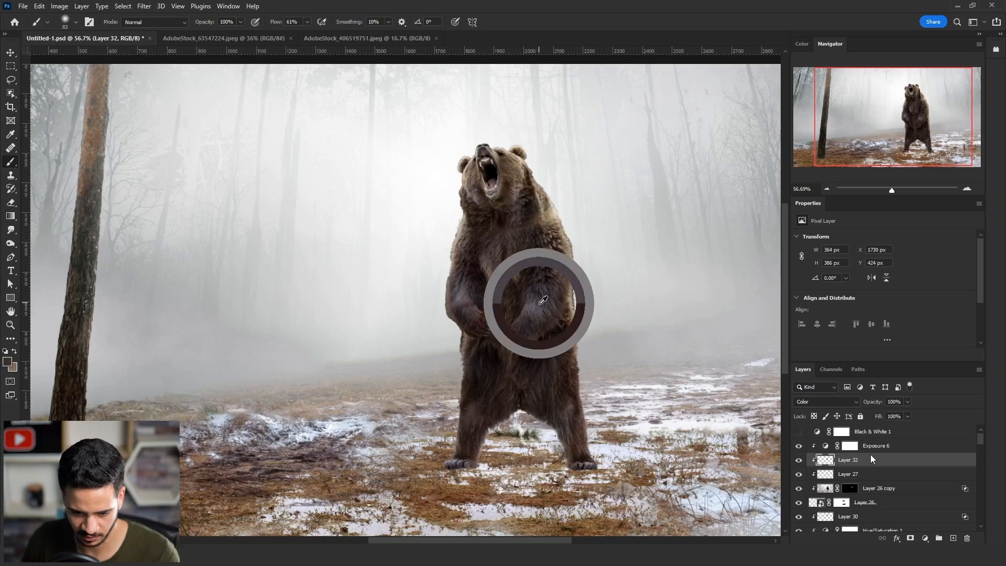
scroll(567, 238, down, 1)
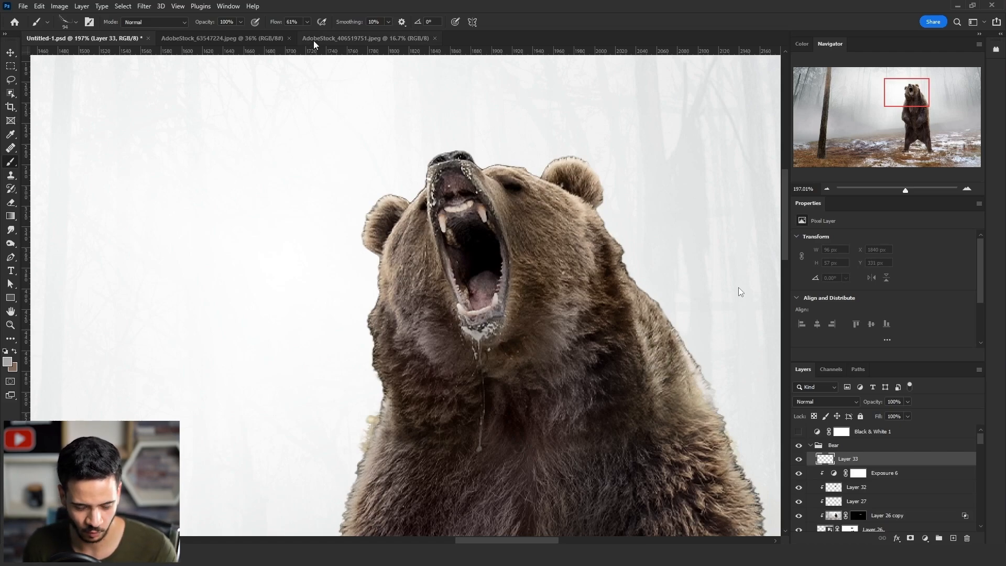
Set the brush flow to 100% and rotate the splatter brush tip to 135° for the bear's mouth.
click(307, 22)
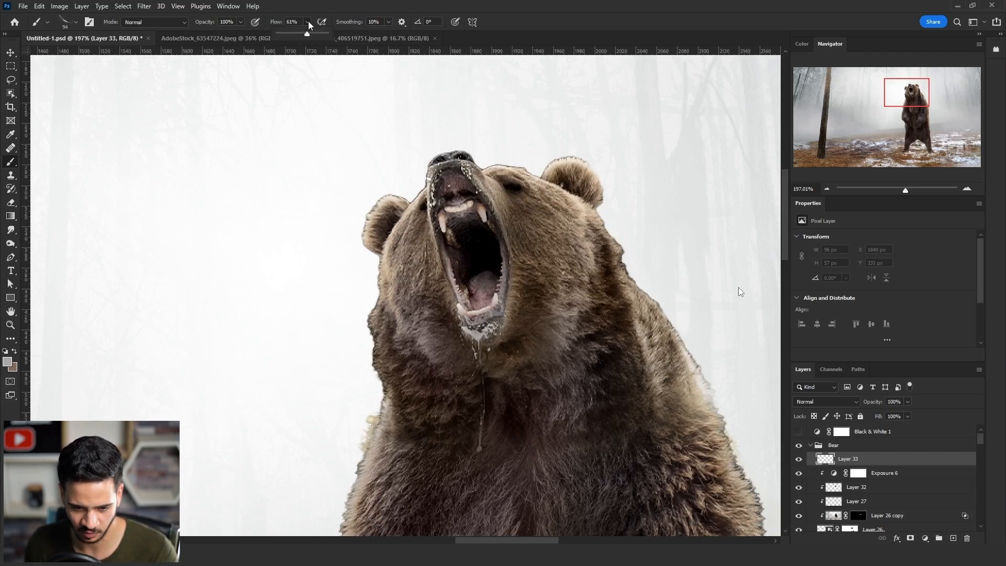
click(325, 35)
click(468, 224)
key(ctrl+z)
key(shift+Left)
key(shift+Left)
key(shift+Left)
key(shift+Left)
key(shift+Left)
key(shift+Left)
key(shift+Left)
key(shift+Left)
key(shift+Left)
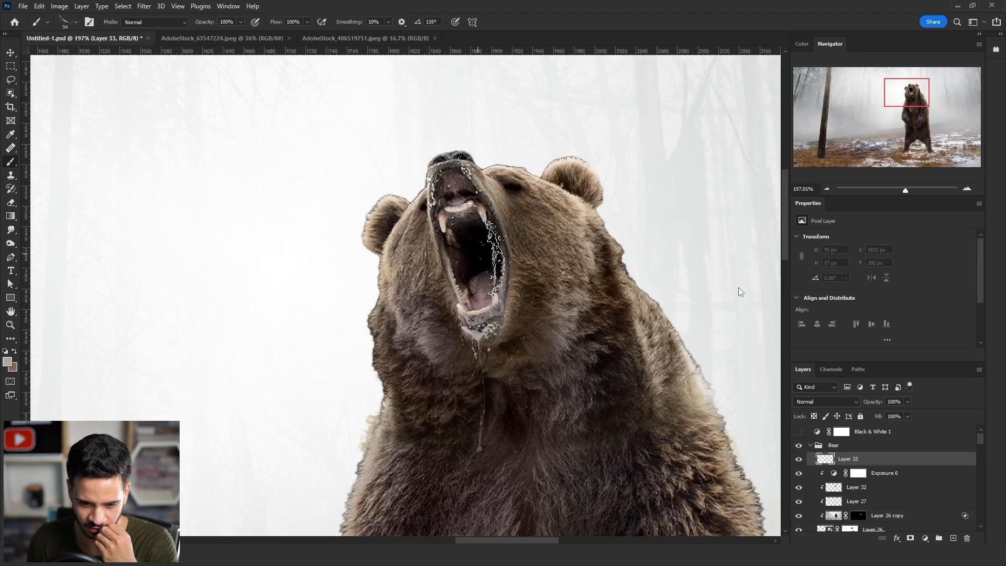
Stamp light saliva streaks inside the bear's open mouth on Layer 33 with the splatter brush.
click(484, 251)
click(457, 268)
key(ctrl+z)
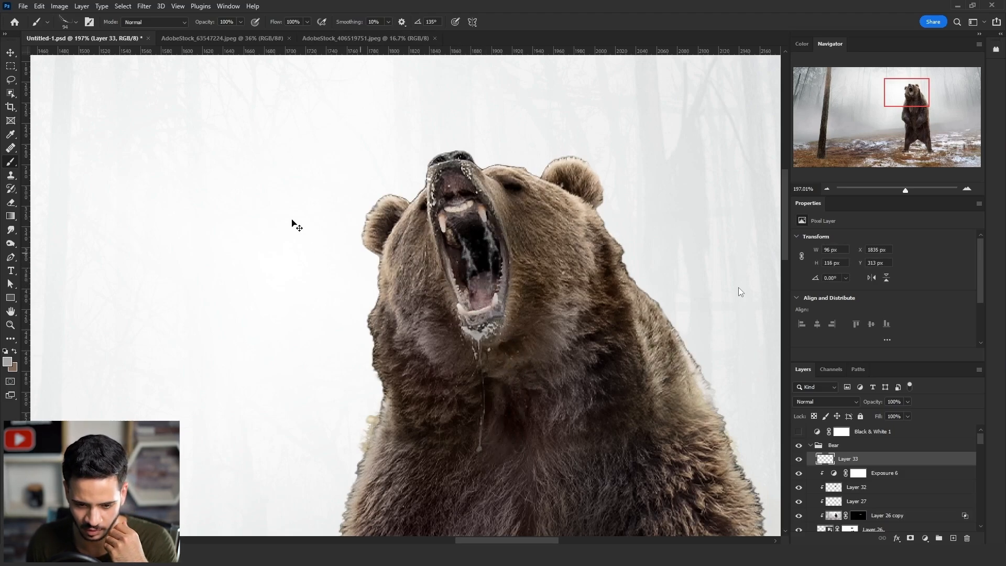
click(439, 234)
Erase the stray saliva marks around the bear's muzzle on Layer 33.
key(e)
drag(492, 168, 473, 168)
drag(454, 197, 454, 197)
scroll(498, 198, down, 3)
scroll(497, 198, down, 5)
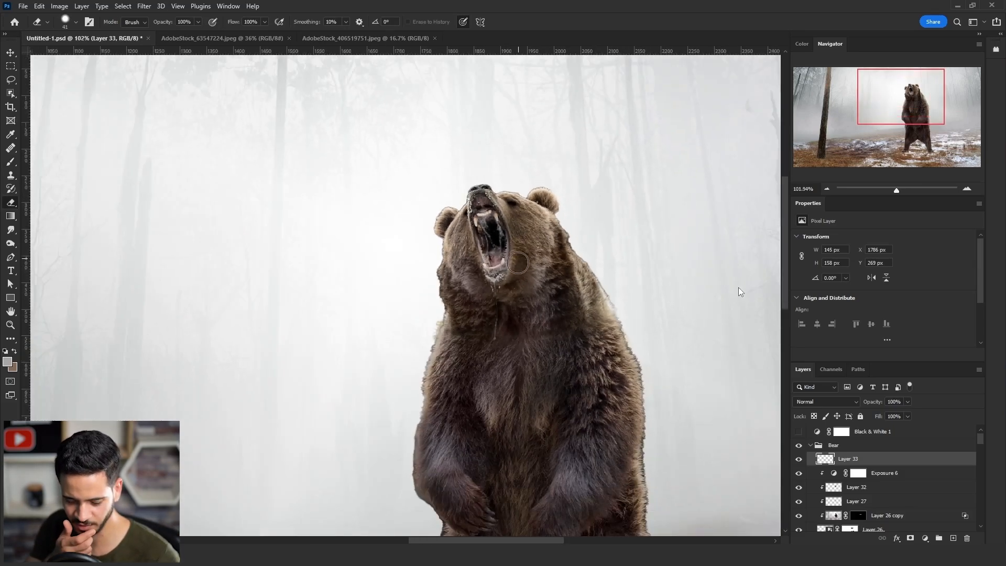
Sample the light snow color below the bear and try a splatter stamp around its foot on Layer 34.
alt+click(510, 470)
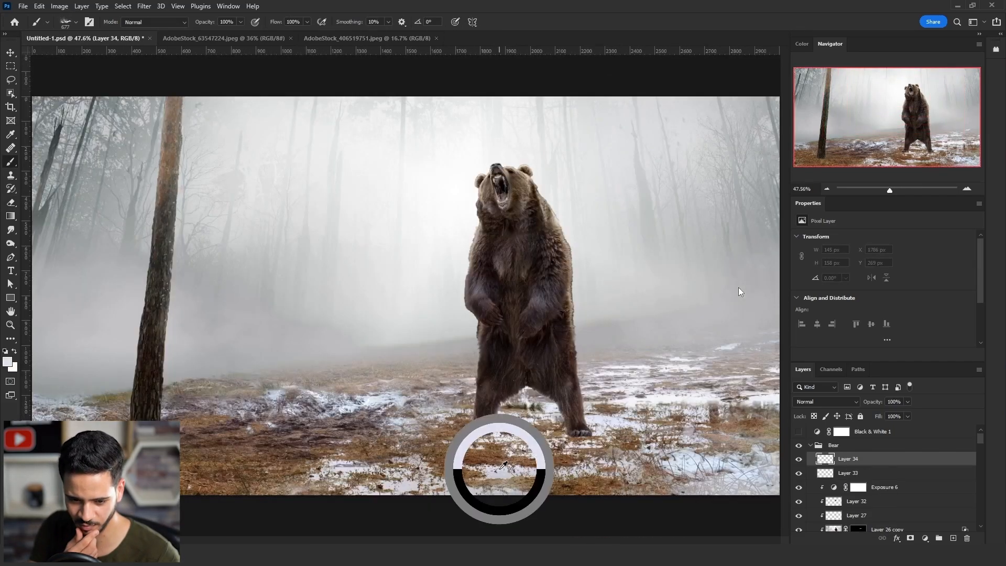
click(504, 409)
key(ctrl+z)
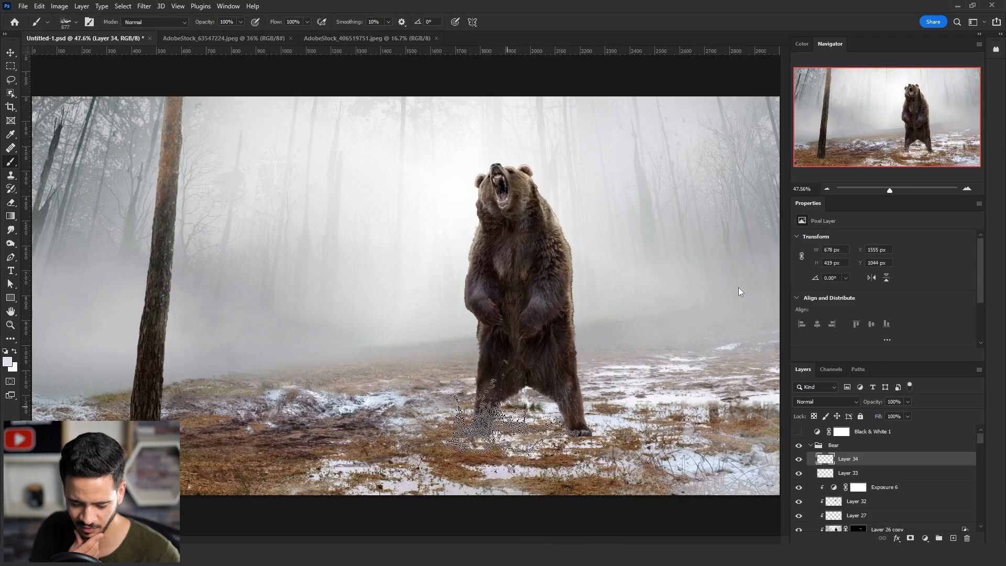
Stamp a pale 677 px water splash over the bear's foot nearest the tree on Layer 34 and add a layer mask.
click(502, 403)
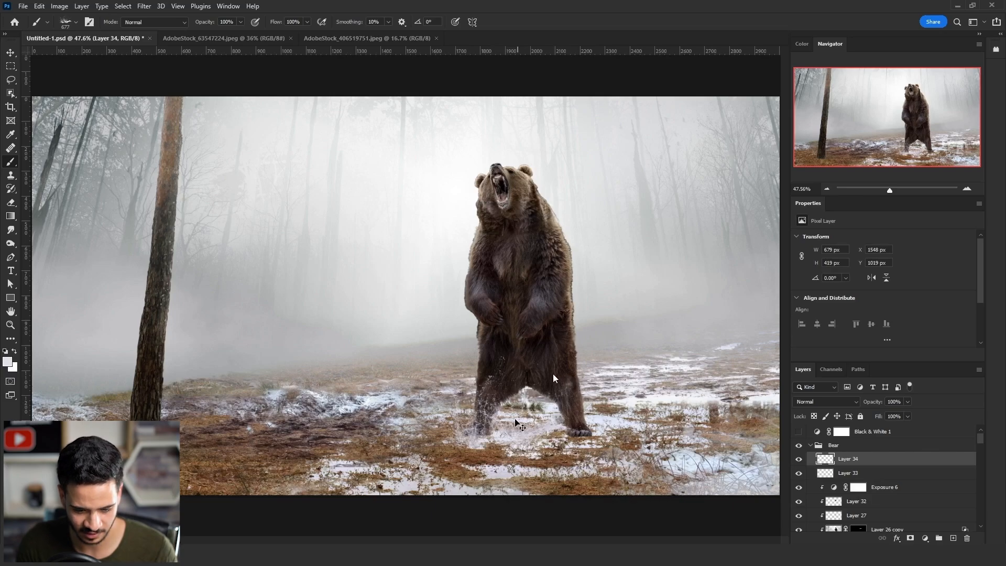
key(ctrl+z)
click(500, 395)
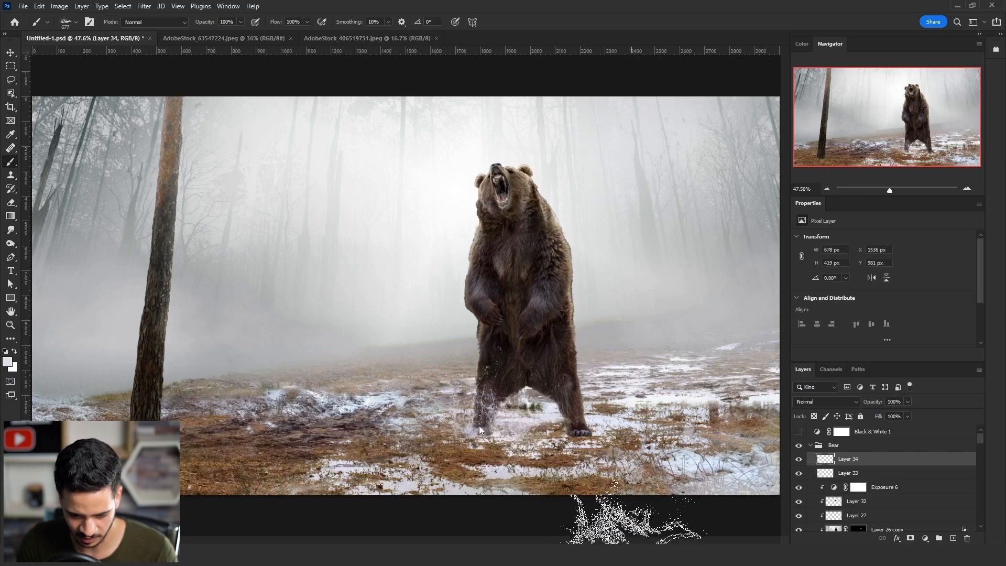
key(e)
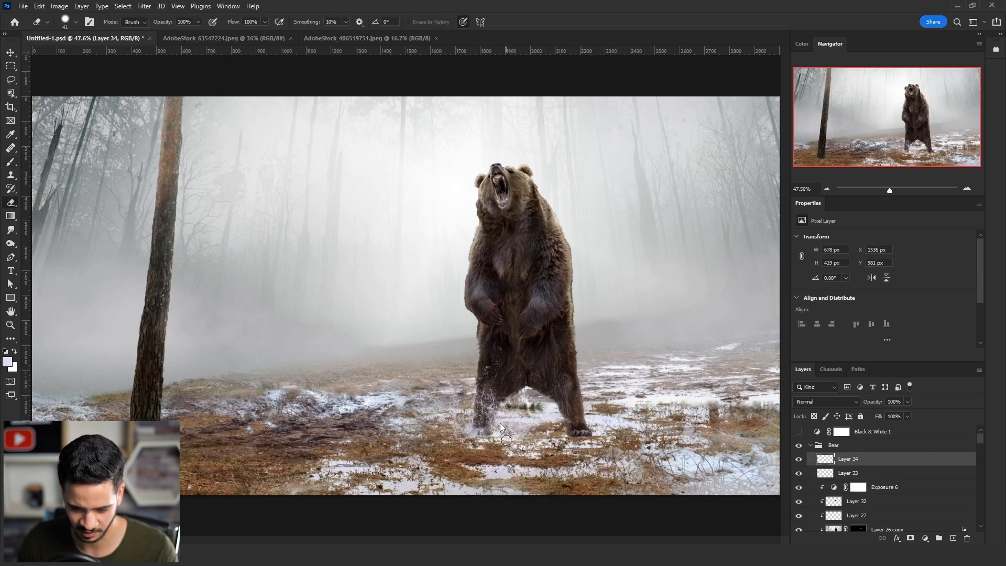
key(b)
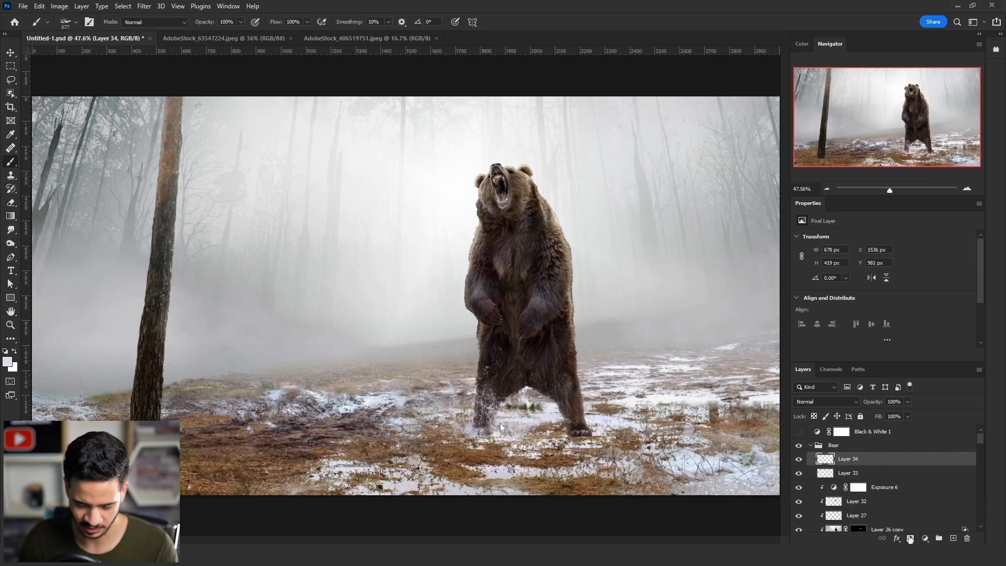
click(910, 538)
key(d)
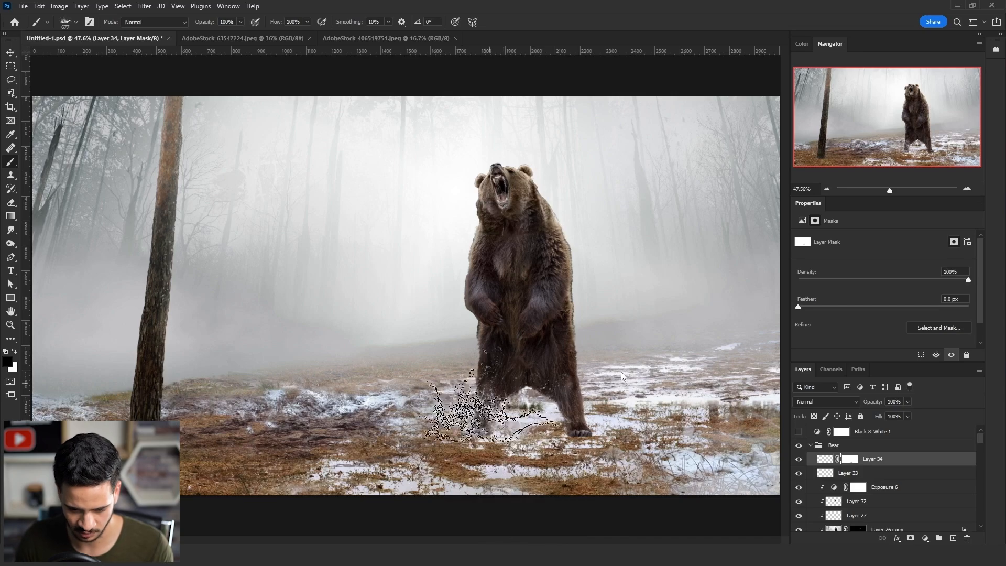
Choose the 4777 brush from the Water Splash brush set.
click(66, 22)
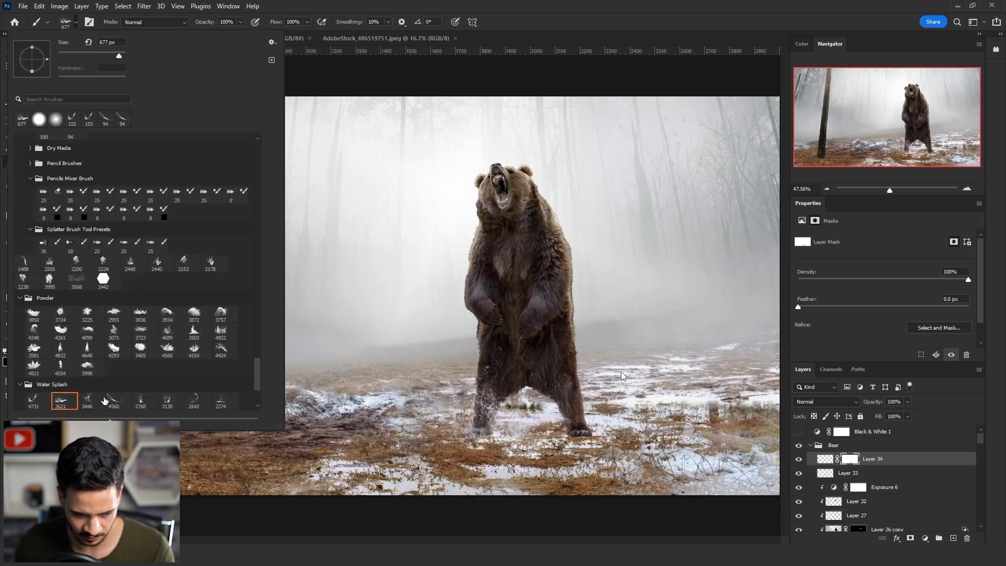
scroll(162, 387, down, 1)
scroll(163, 388, down, 1)
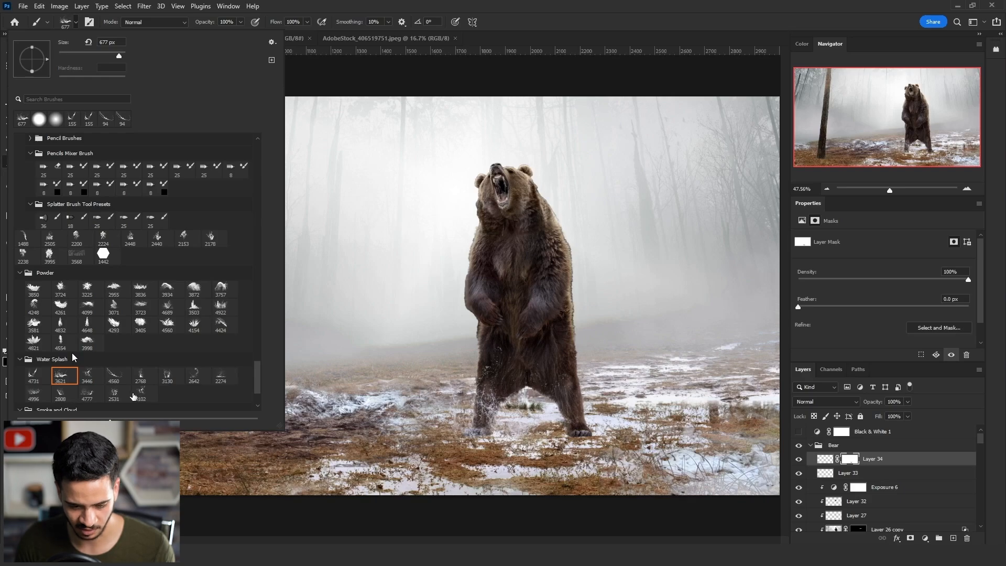
click(87, 393)
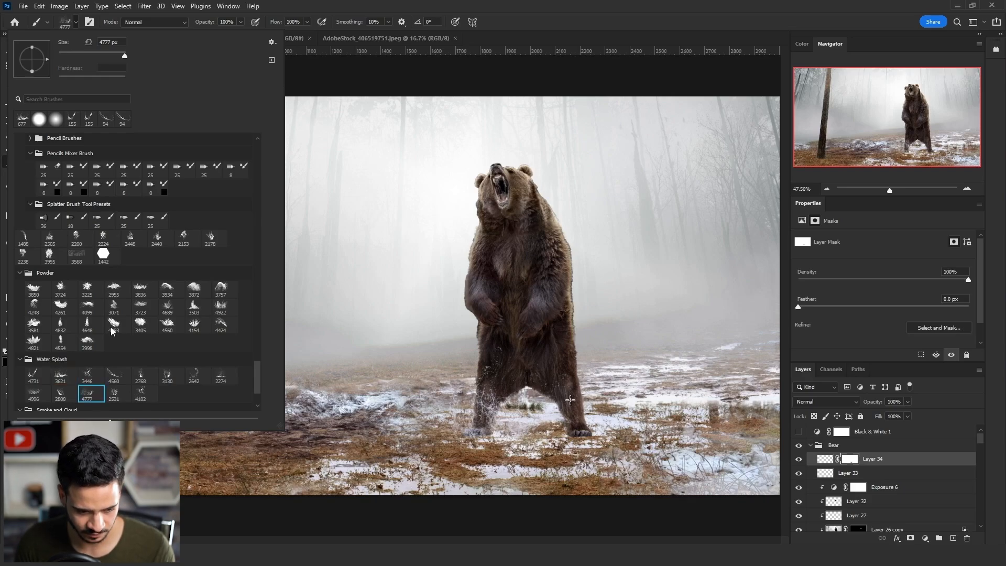
Stamp a light water splash at 761 px over the bear's other foot on Layer 34's pixels, not its mask.
click(826, 461)
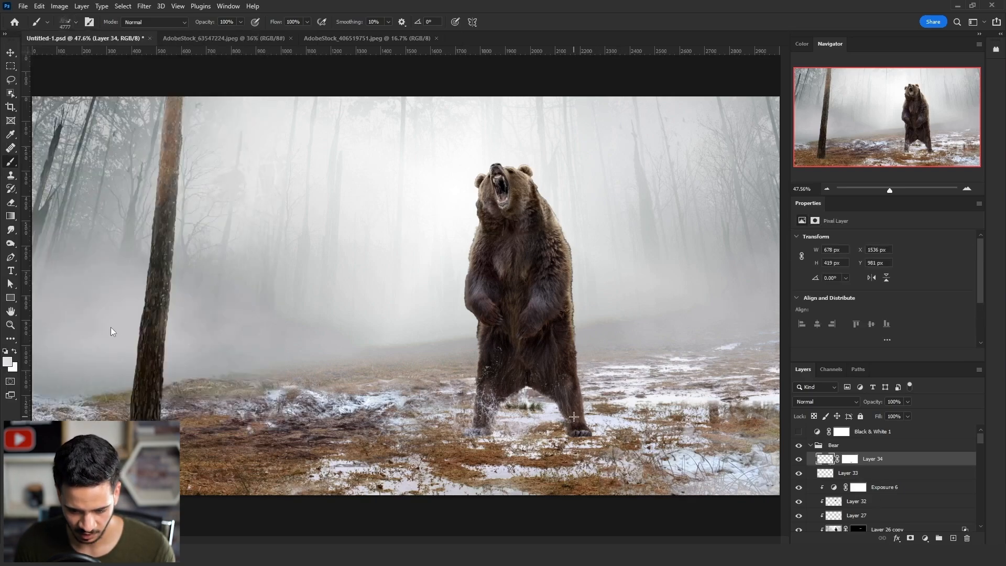
click(630, 399)
key(ctrl+z)
drag(627, 375, 52, 377)
alt+click(594, 419)
click(565, 399)
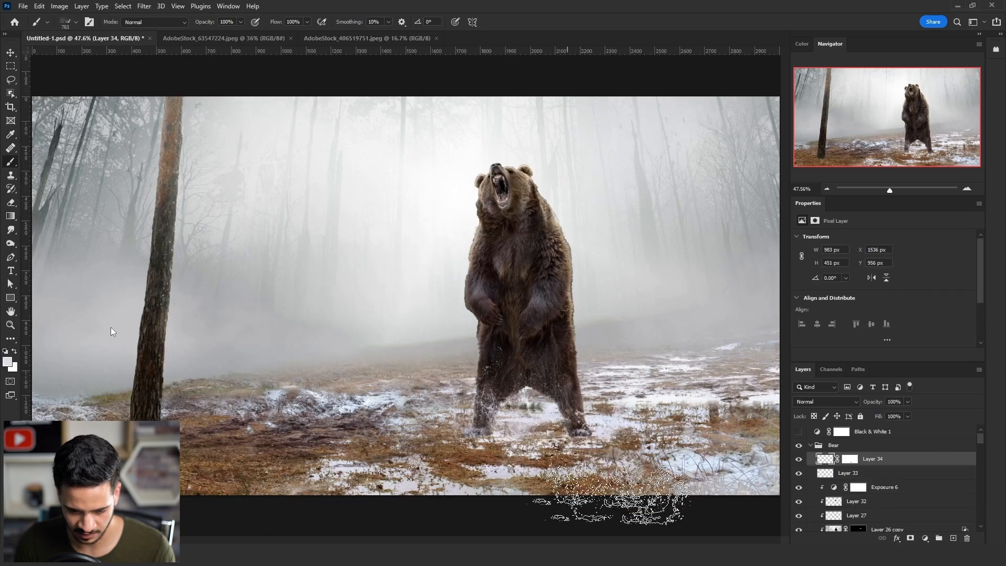
key(ctrl+z)
click(565, 401)
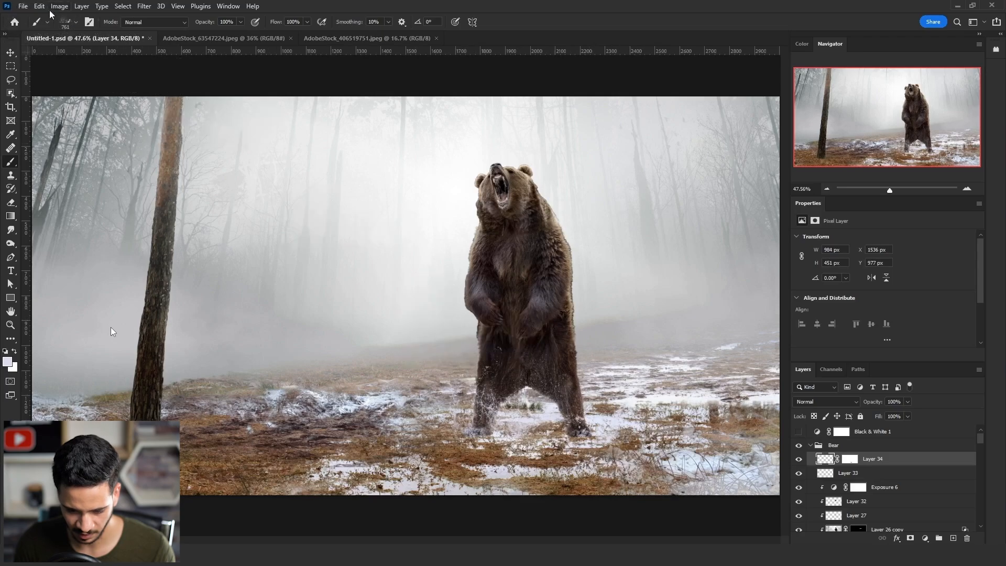
right_click(111, 331)
key(Escape)
Paint black on Layer 39's mask with the 330 px splash brush at 45° to hide droplets over the bear's forearm.
drag(519, 341, 535, 341)
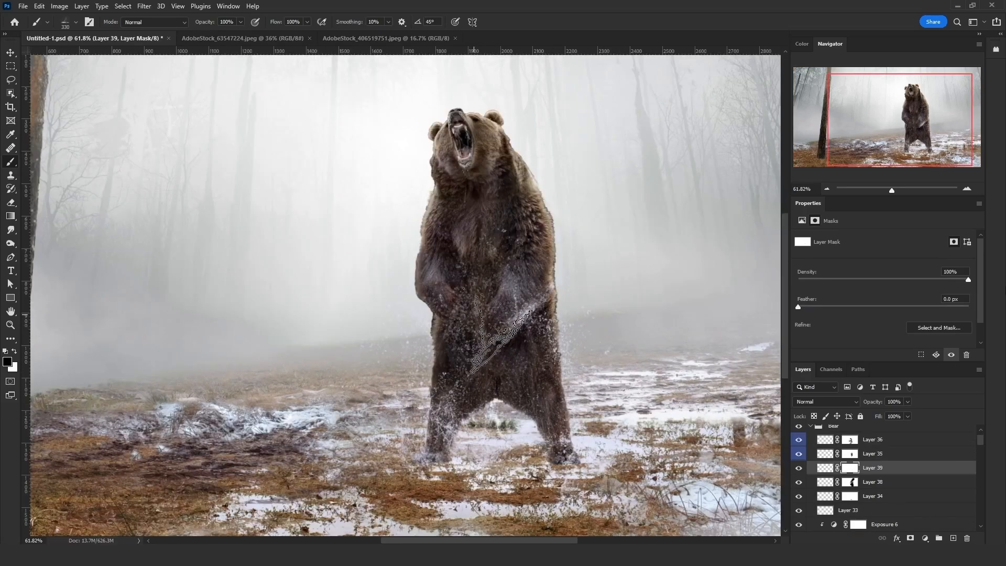
drag(499, 334, 530, 321)
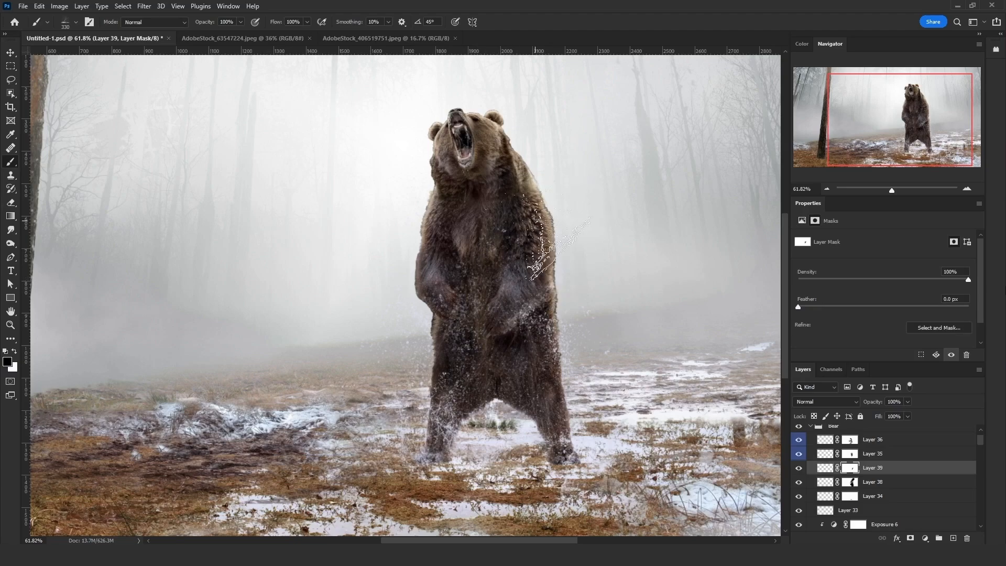
key(ctrl+0)
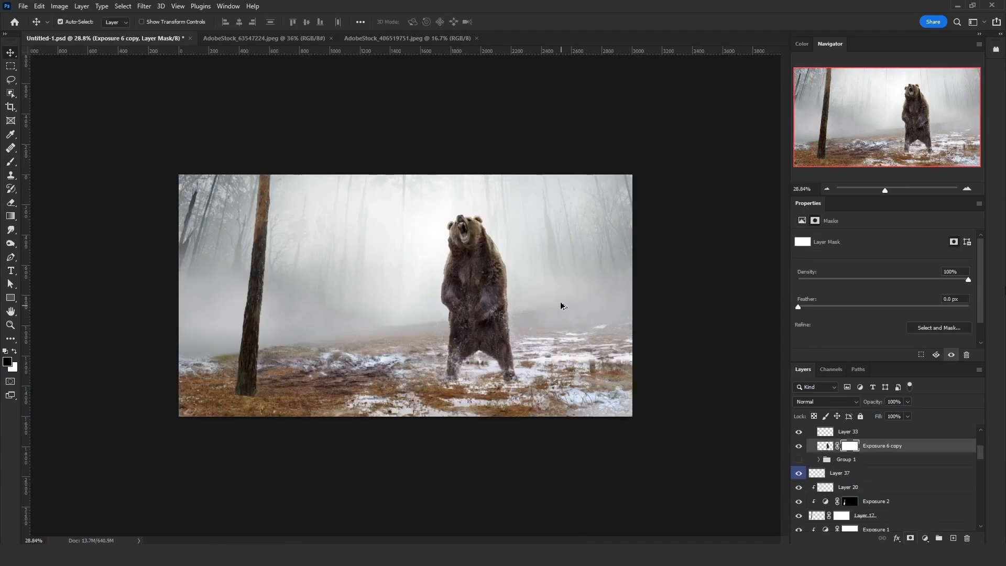
key(ctrl+plus)
key(ctrl+plus)
key(ctrl+plus)
key(ctrl+plus)
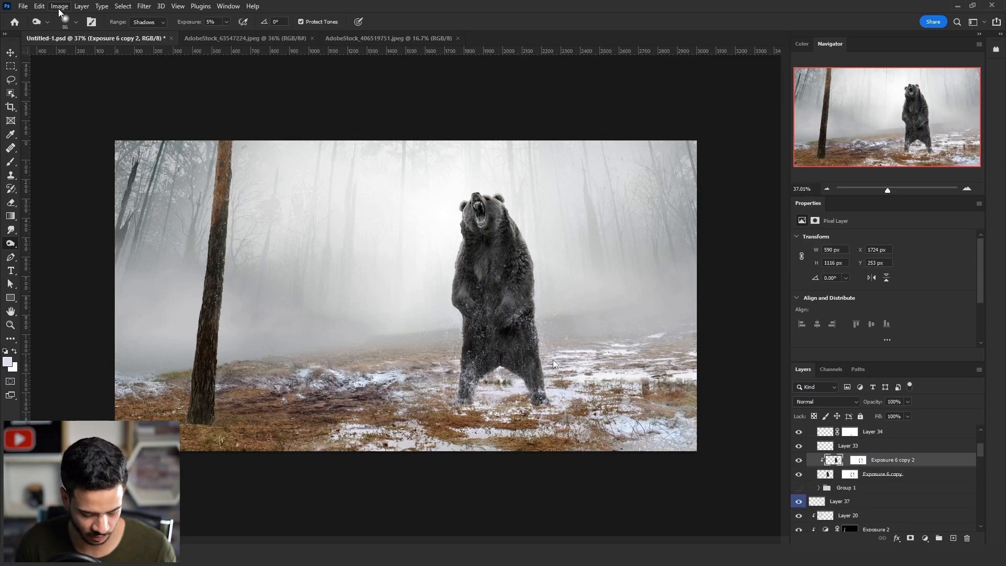
Run Apply Image on the Exposure 6 copy 2 layer.
click(59, 8)
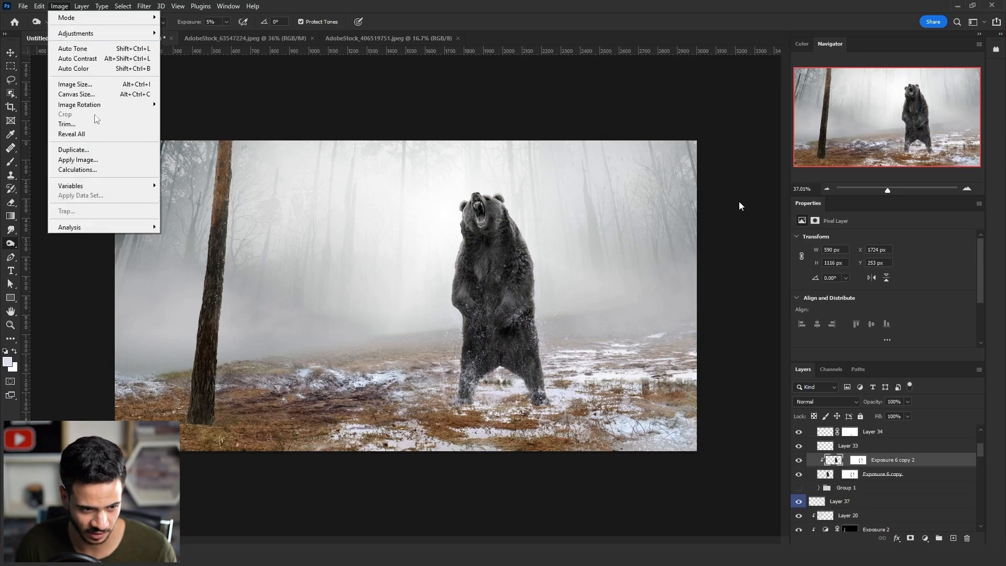
click(100, 159)
click(354, 222)
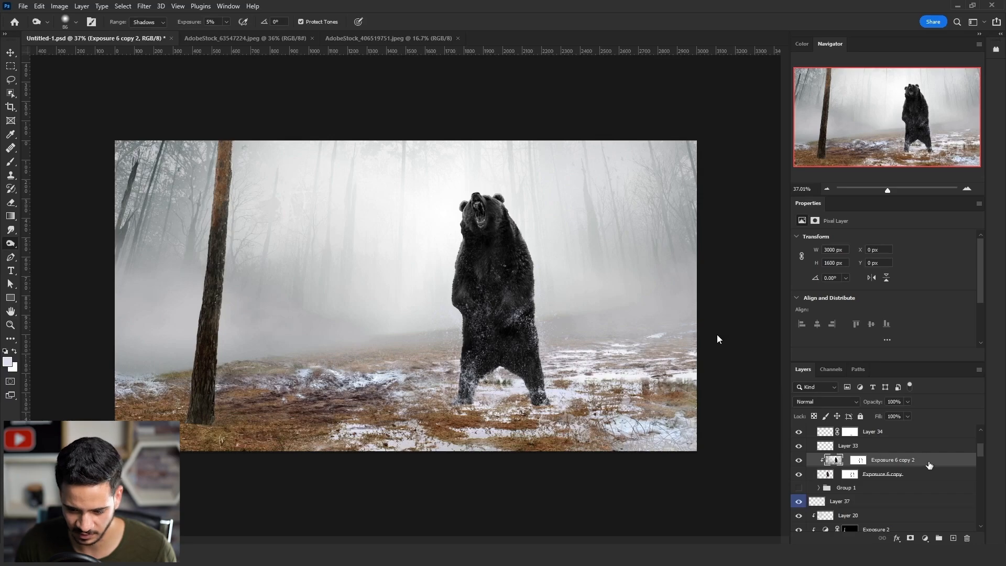
Set Exposure 6 copy 2 to Multiply with 50% fill and split its underlying-layer Blend If highlights at 66 / 169.
click(813, 400)
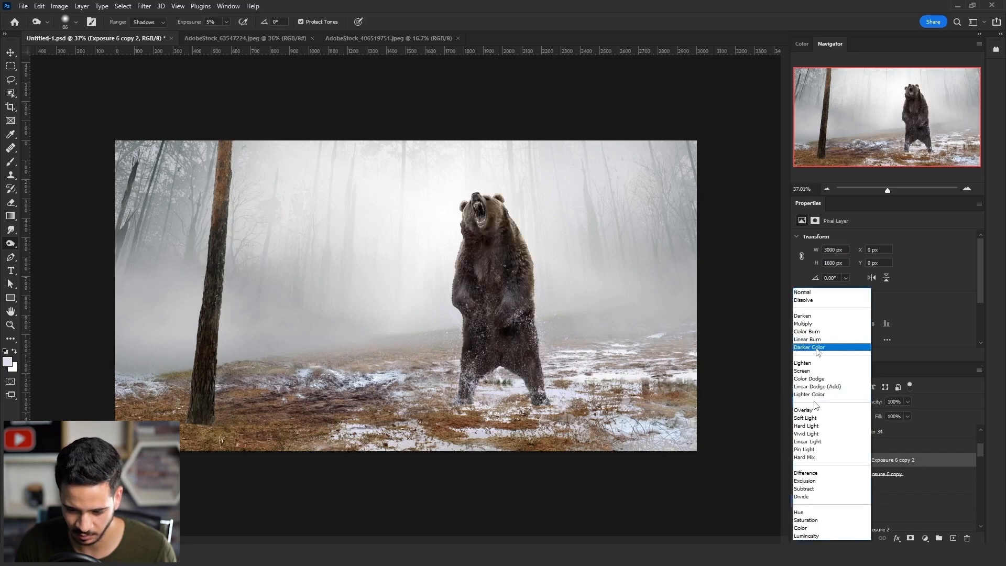
click(818, 324)
double_click(893, 417)
text(50)
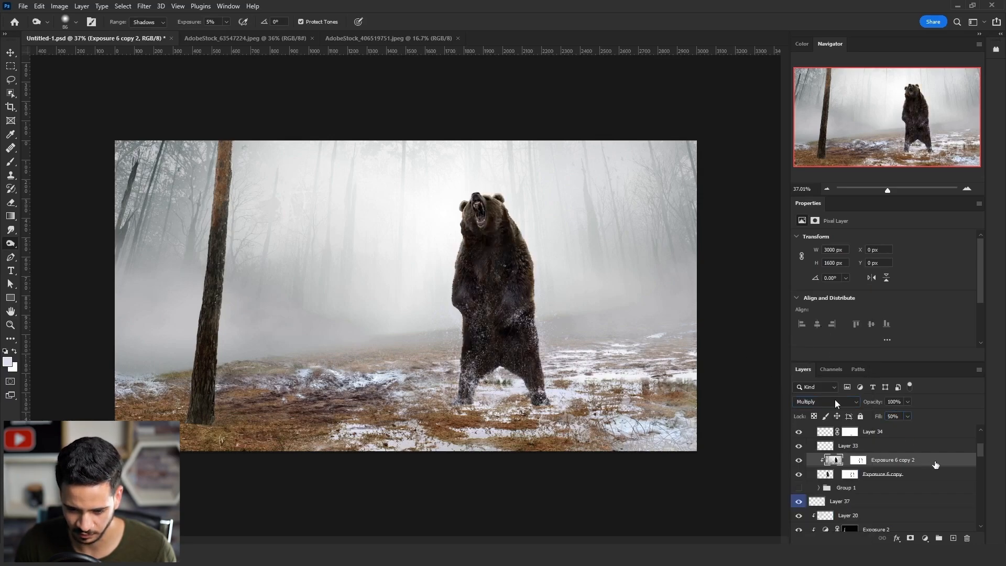
double_click(935, 464)
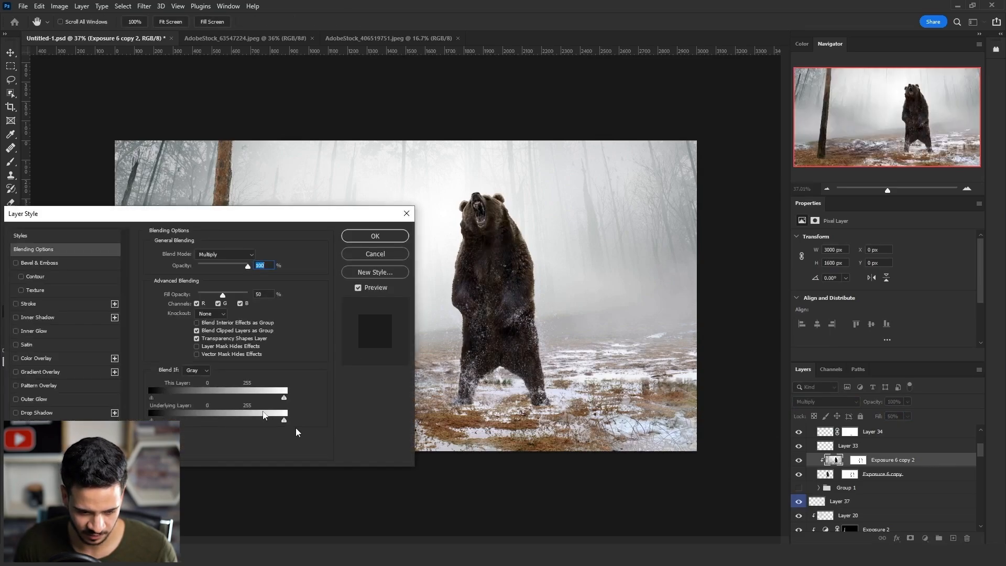
drag(284, 419, 177, 420)
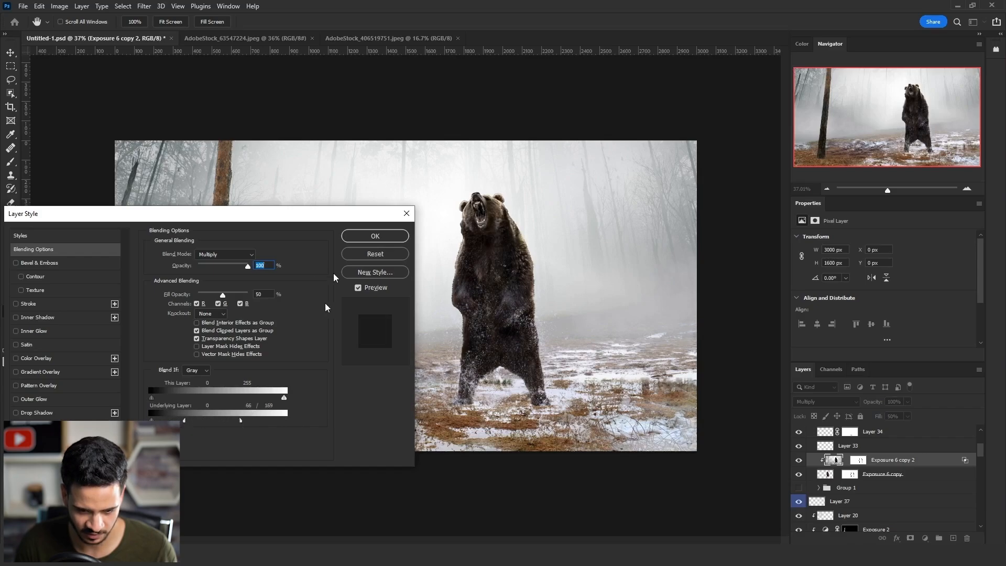
click(376, 235)
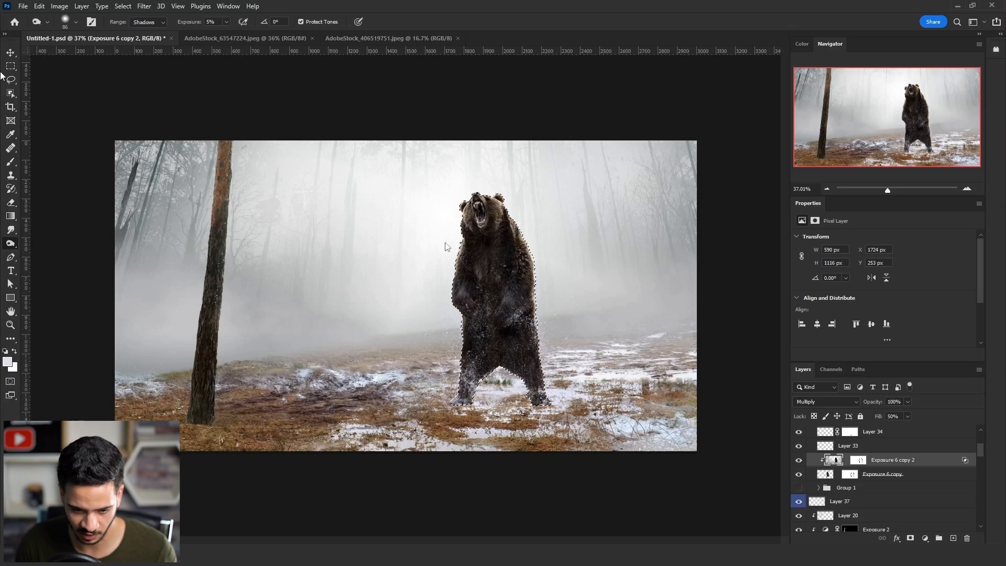
Try to contract the bear selection by 50 pixels.
click(10, 81)
click(123, 6)
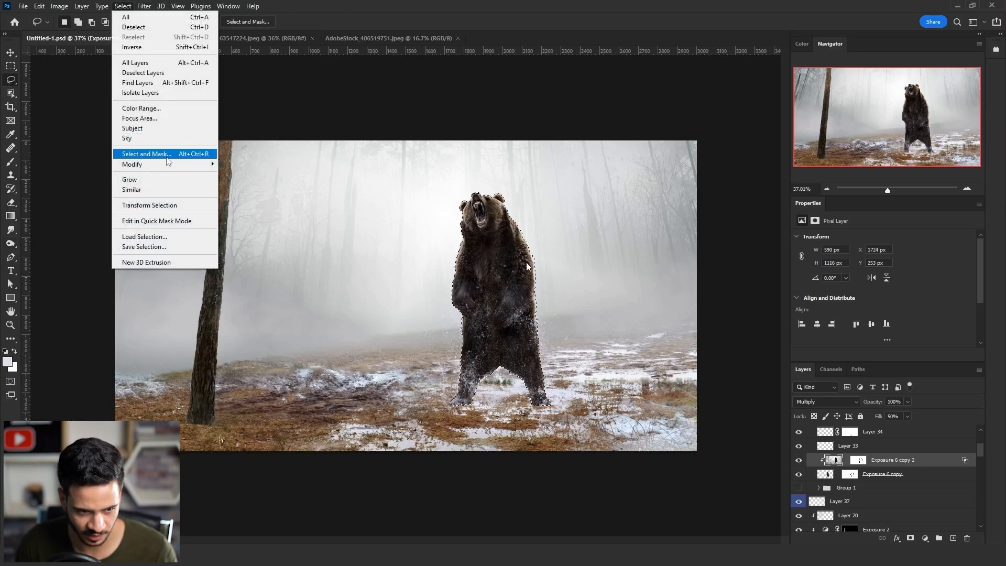
mouse_move(173, 164)
click(269, 203)
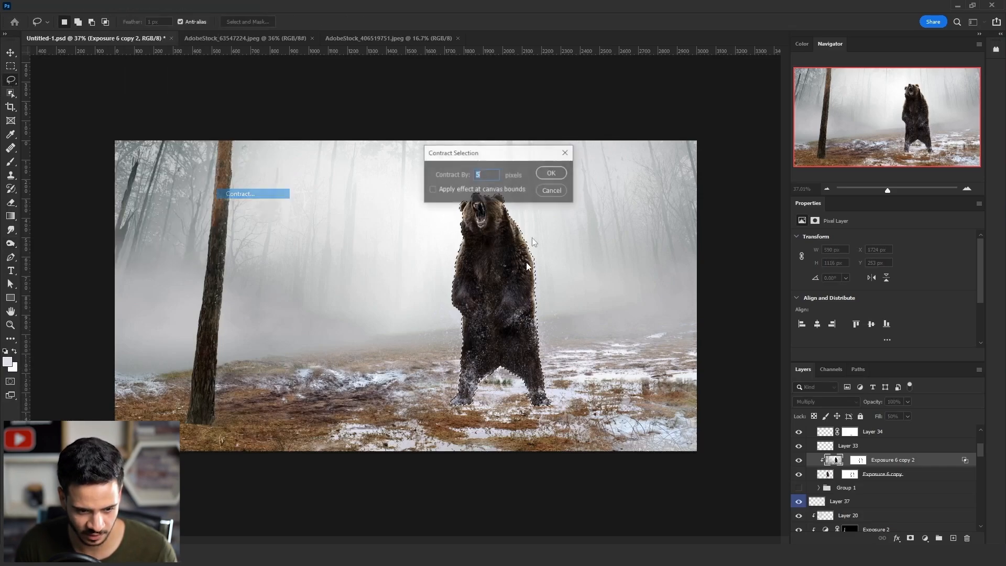
text(50)
click(550, 174)
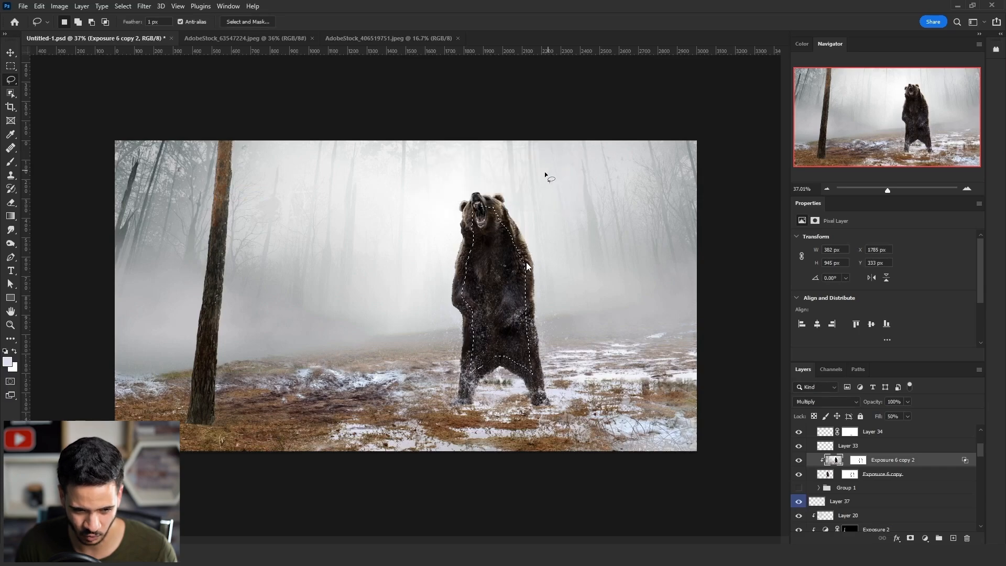
right_click(505, 214)
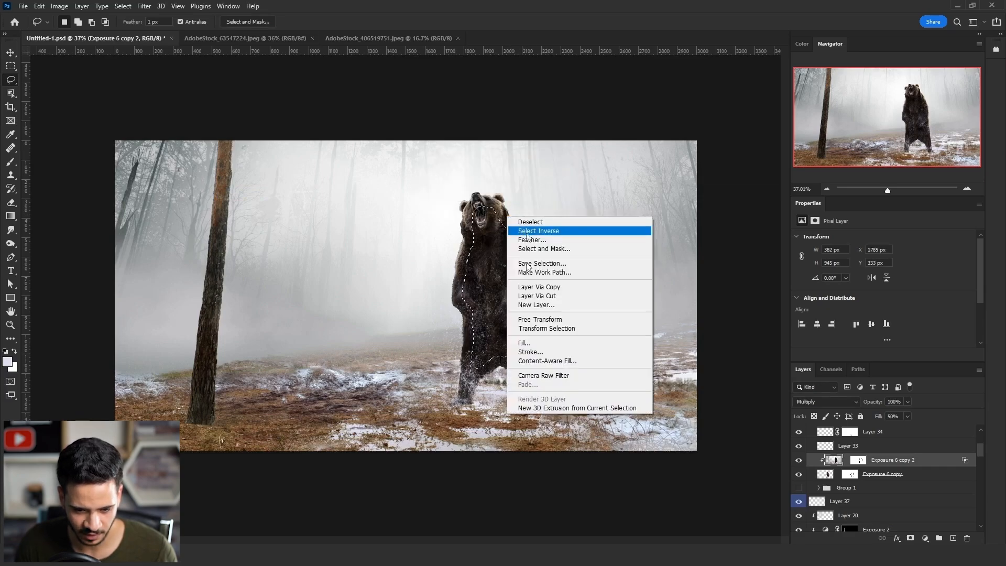
click(419, 191)
key(ctrl+z)
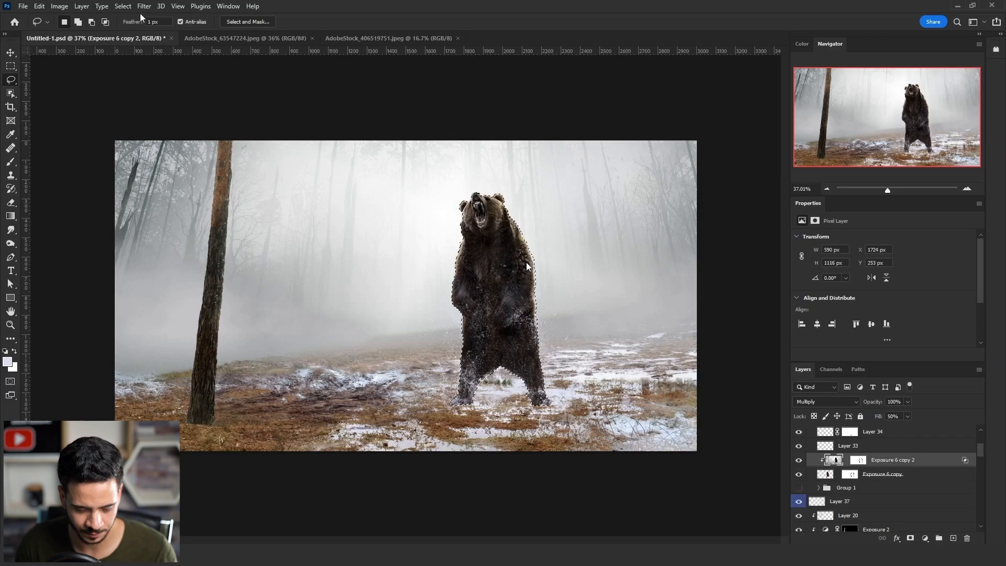
Contract the bear selection inward from the body outline and feather its edge.
right_click(365, 203)
click(124, 7)
click(125, 7)
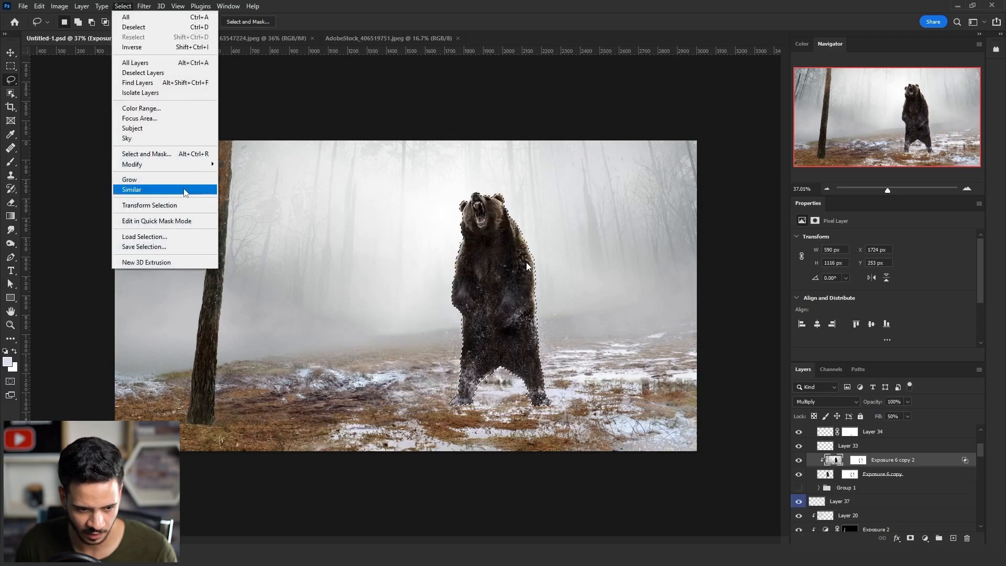
mouse_move(194, 163)
click(256, 194)
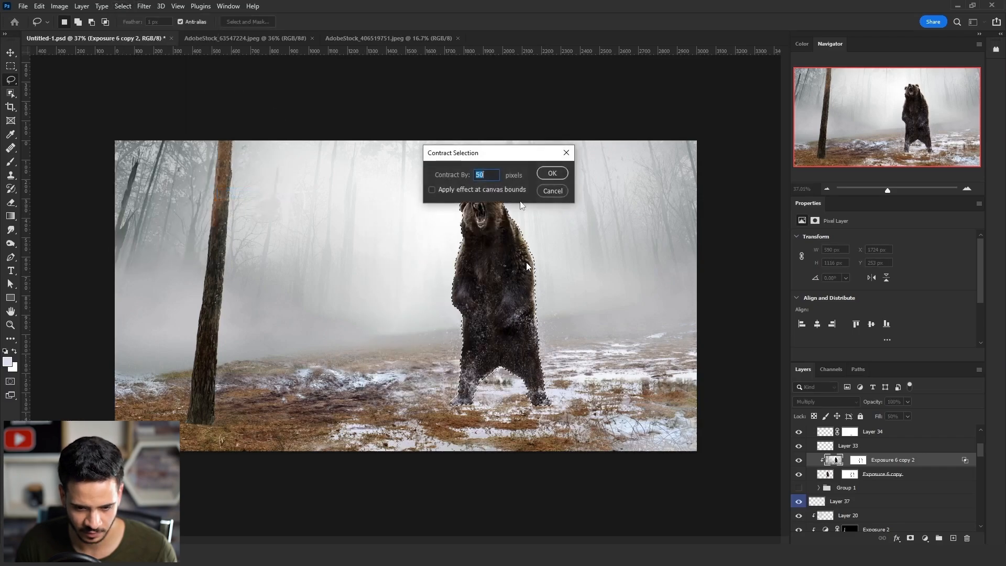
click(545, 174)
right_click(500, 220)
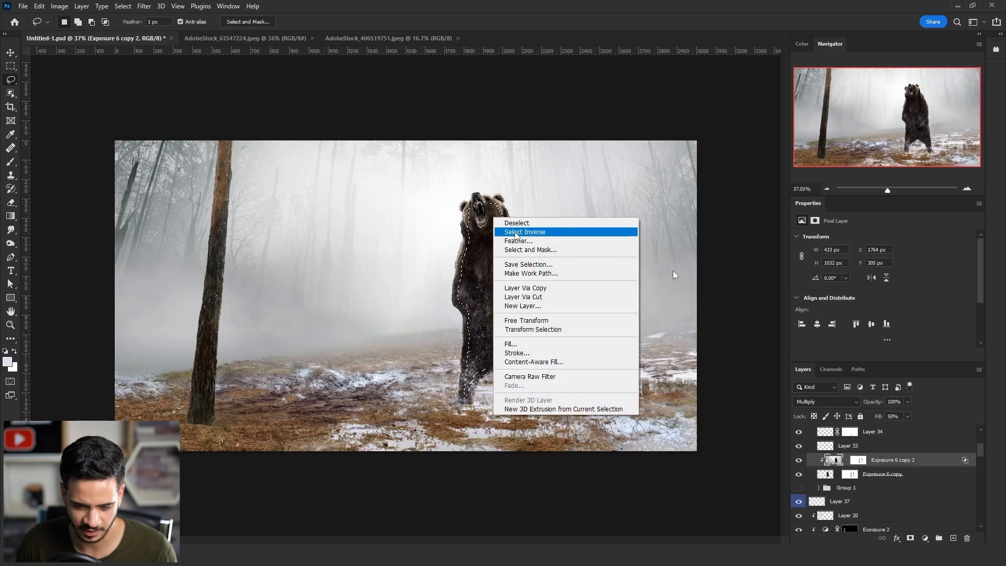
click(517, 240)
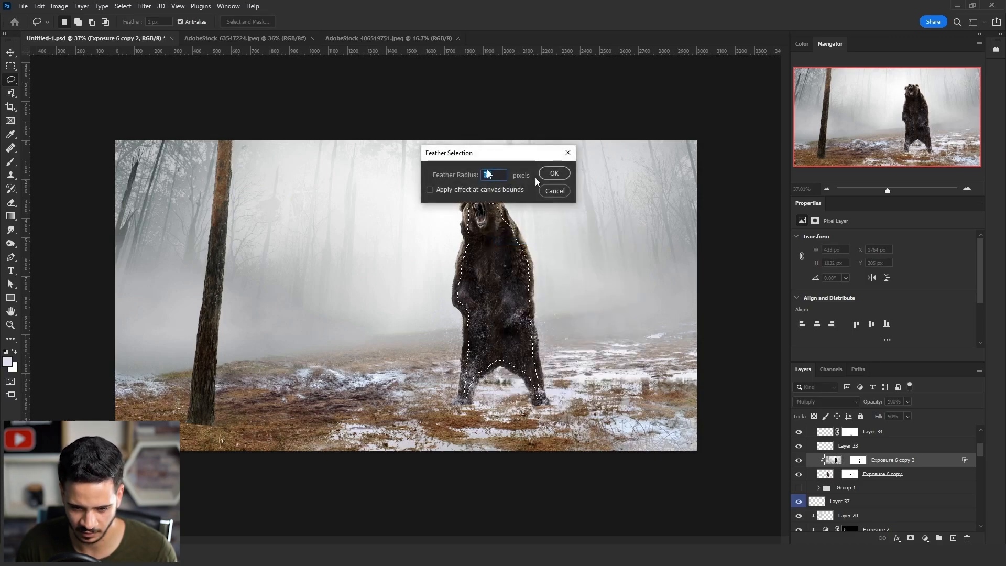
click(552, 176)
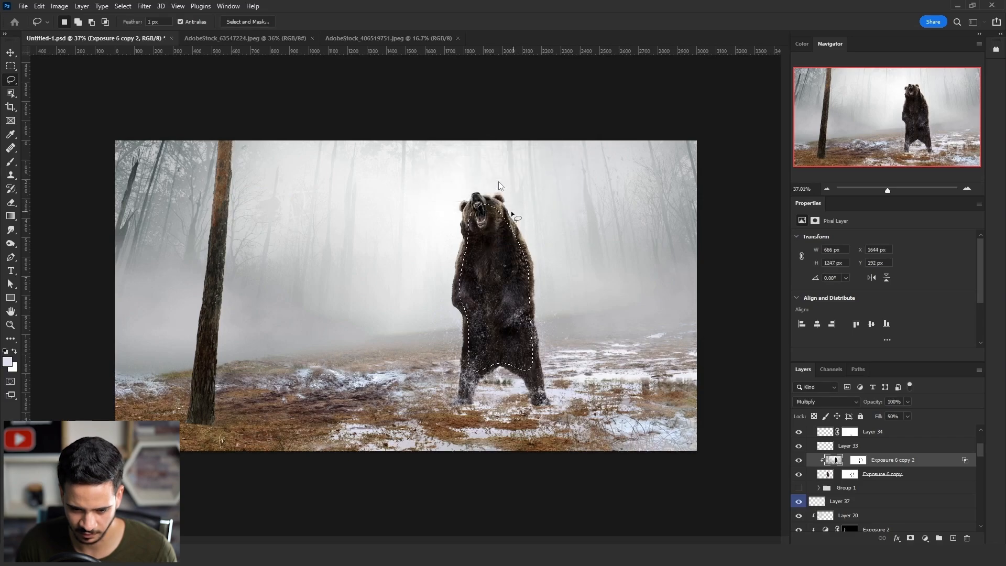
Invert the feathered bear selection and target the layer mask of Exposure 6 copy 2.
right_click(512, 214)
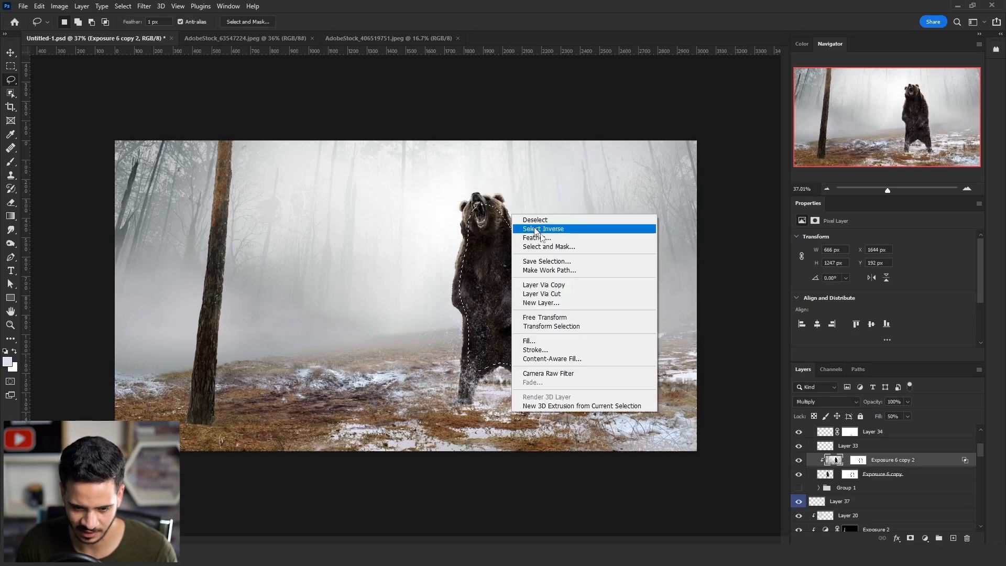
click(535, 230)
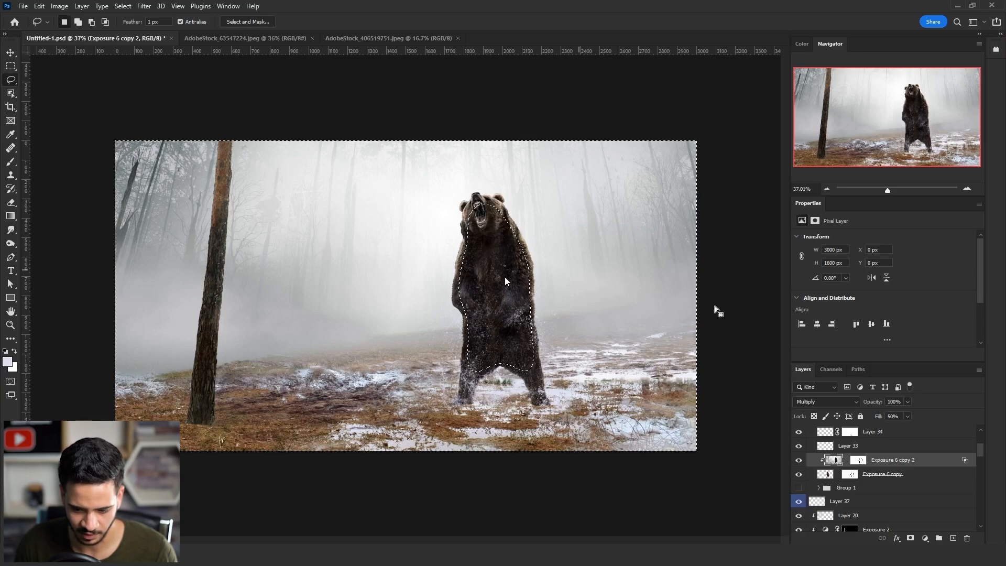
click(859, 460)
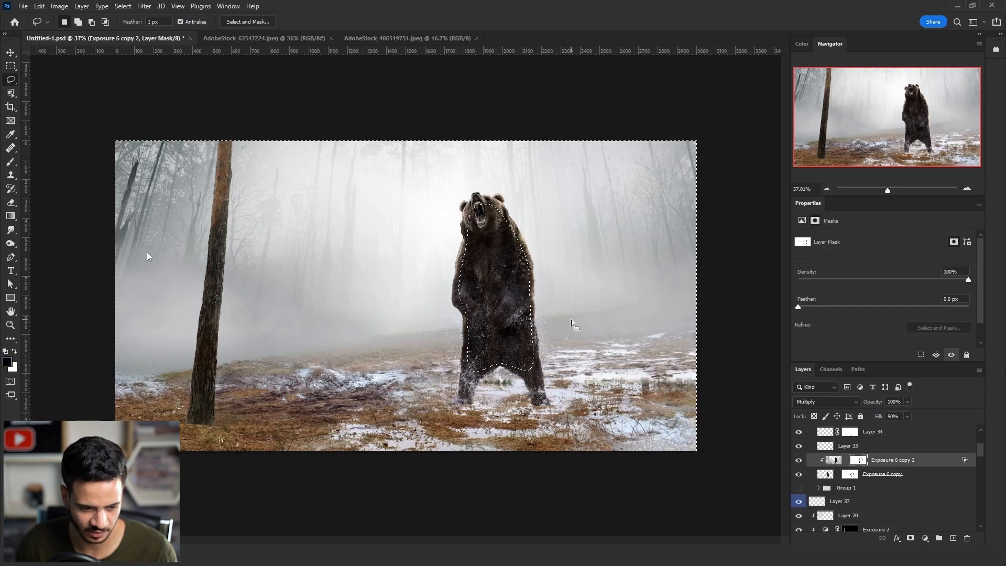
Fill the inverted selection with black on the Exposure 6 copy 2 layer mask and deselect.
key(Delete)
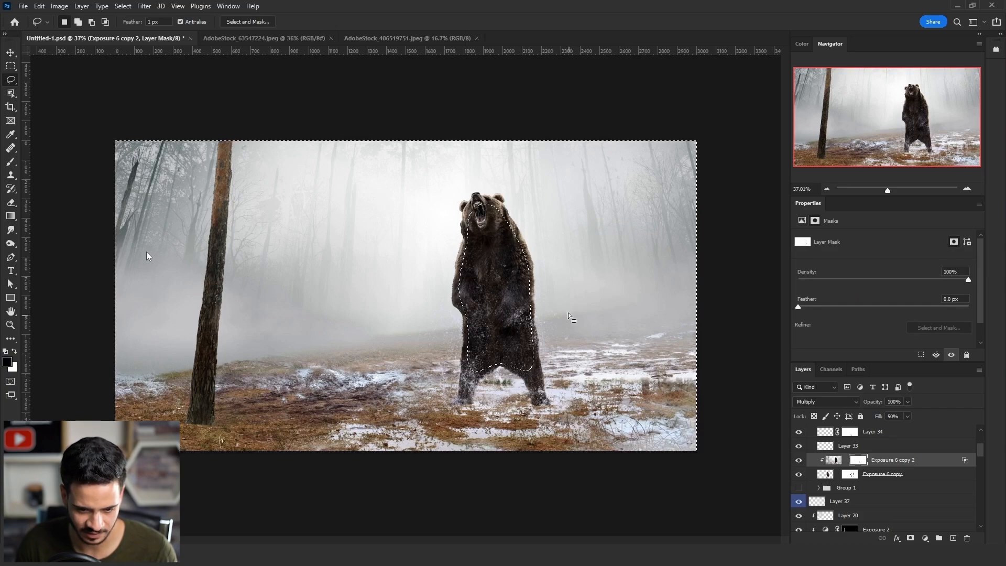
key(x)
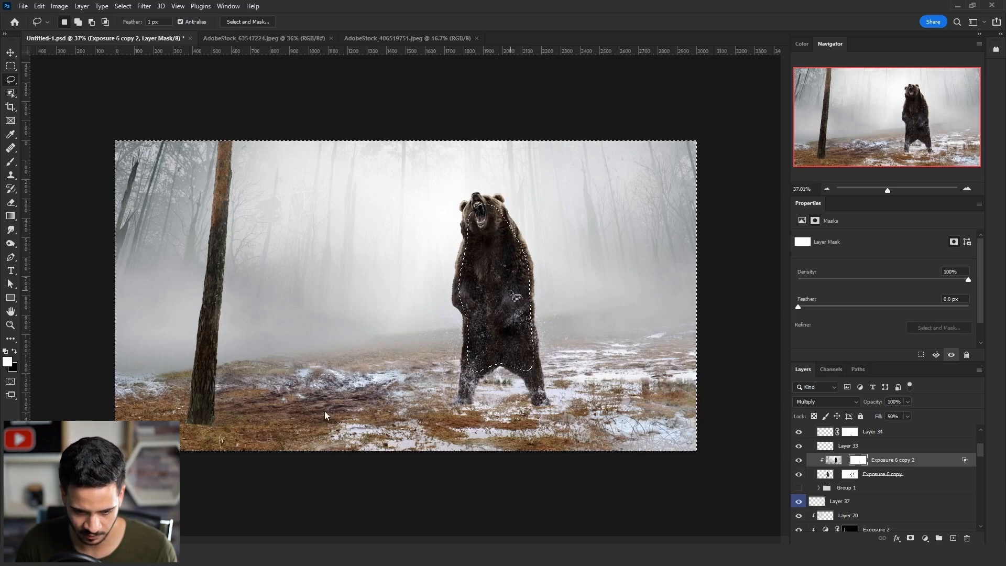
key(ctrl+Delete)
key(ctrl+d)
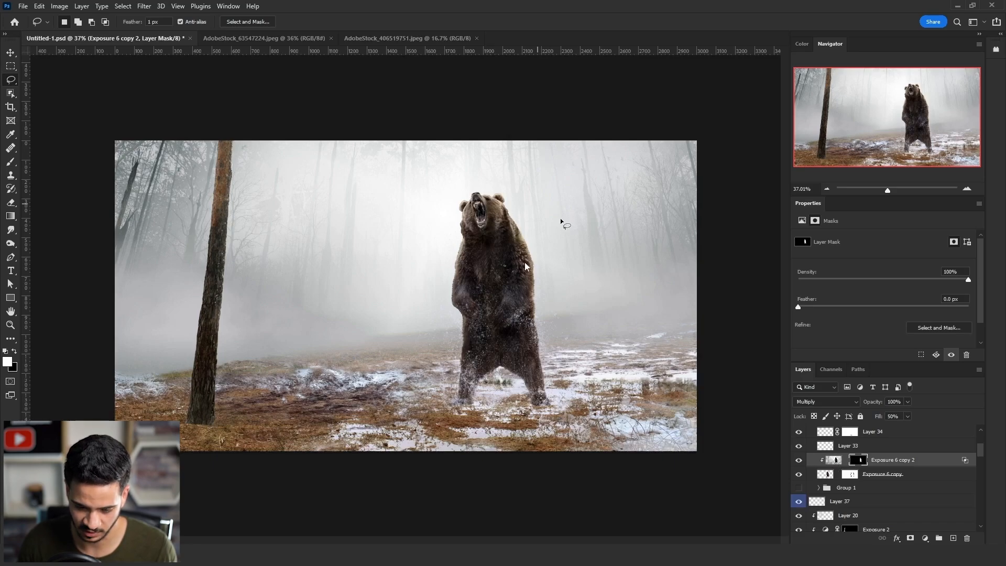
scroll(543, 292, down, 2)
scroll(538, 286, up, 1)
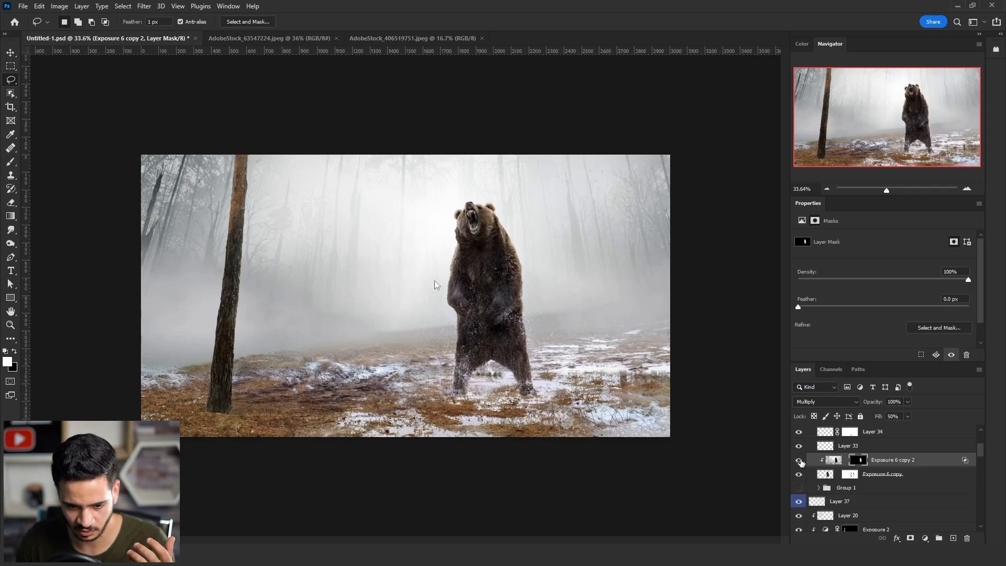
Restore the inverted bear selection and add a Brightness/Contrast adjustment masked by it, clipped to Exposure 6 copy 2.
key(ctrl+z)
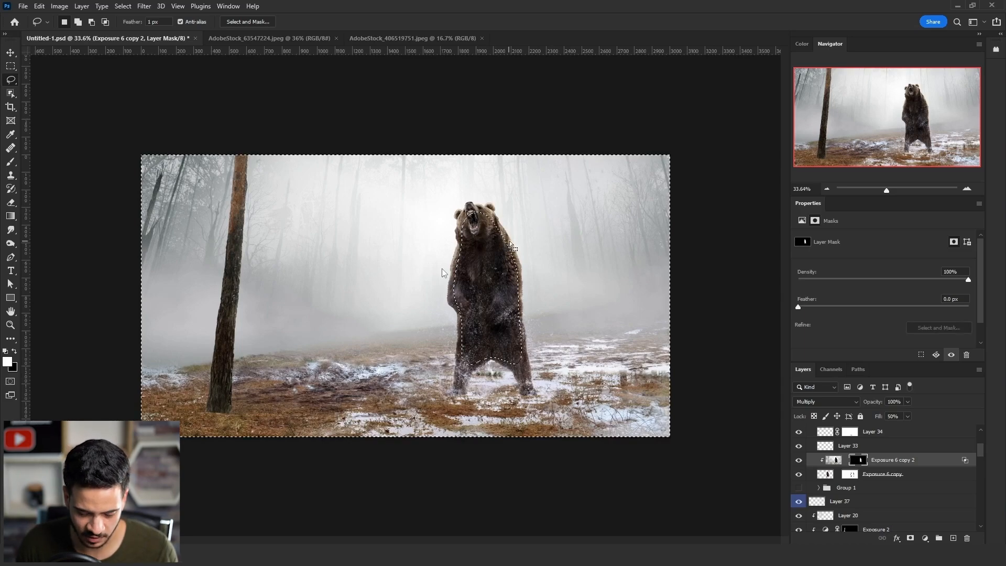
right_click(476, 262)
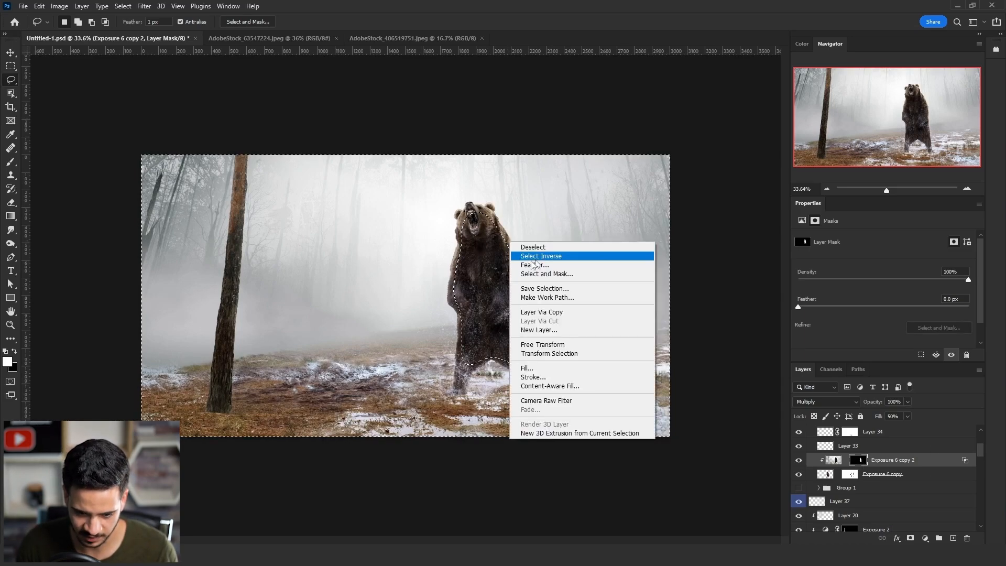
click(524, 256)
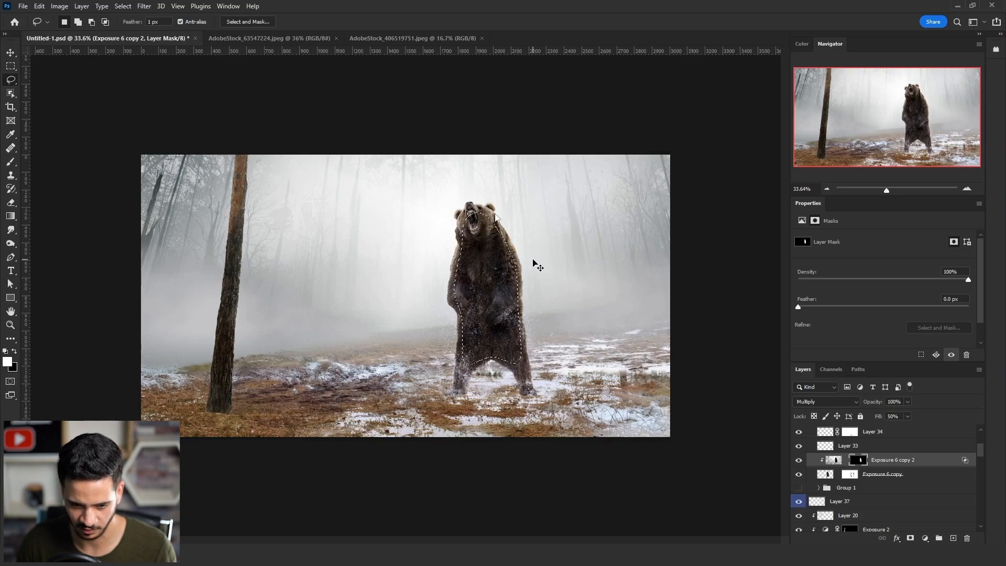
click(925, 538)
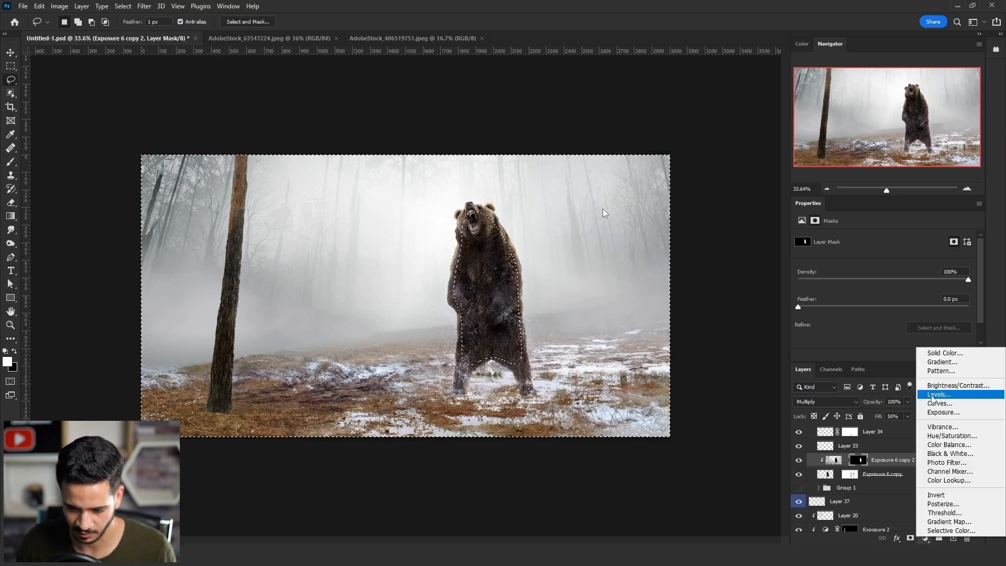
click(943, 385)
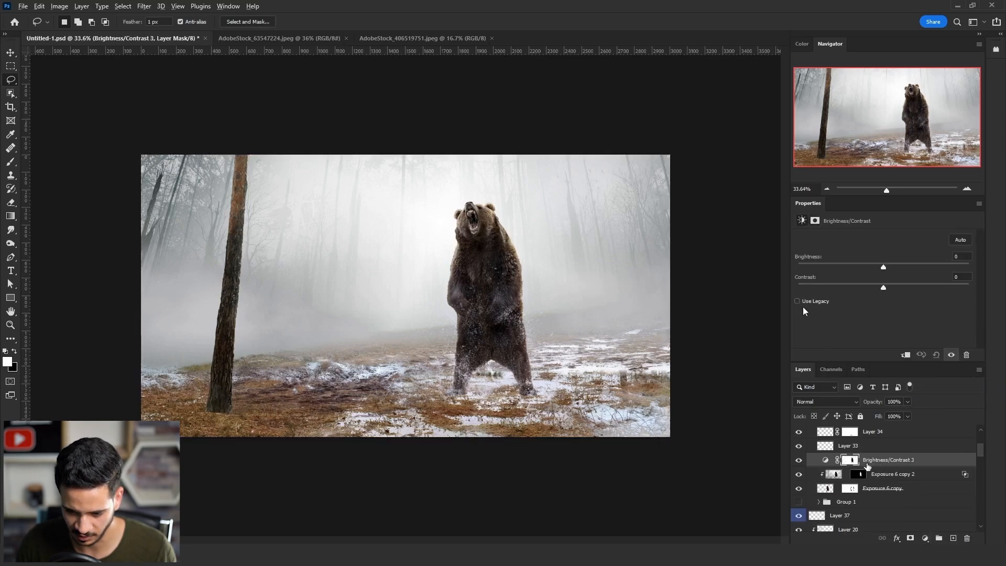
alt+click(867, 466)
Enable Use Legacy on the Brightness/Contrast 3 adjustment and set brightness to 40 and contrast to -54.
click(818, 300)
drag(883, 288, 838, 289)
drag(898, 265, 917, 268)
Erase the Brightness/Contrast 3 mask over the bear's lower body and legs with a large soft eraser.
key(e)
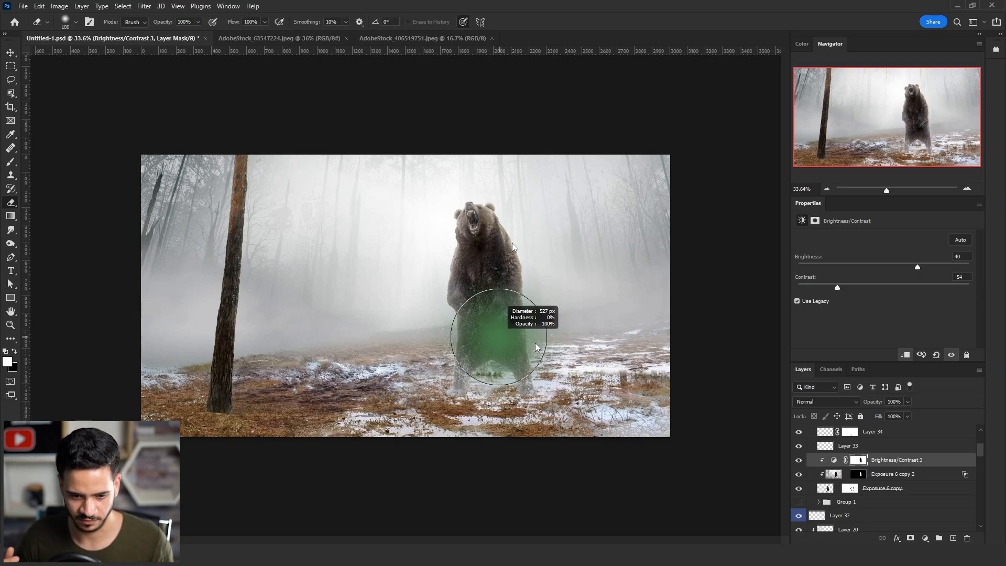
drag(535, 343, 545, 343)
drag(501, 372, 490, 360)
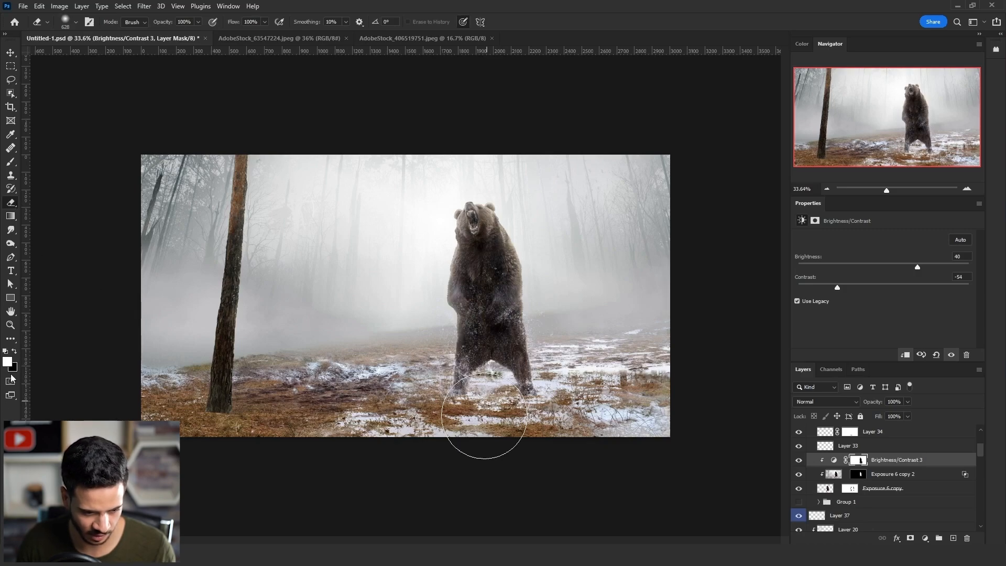
drag(503, 320, 484, 321)
drag(485, 354, 487, 363)
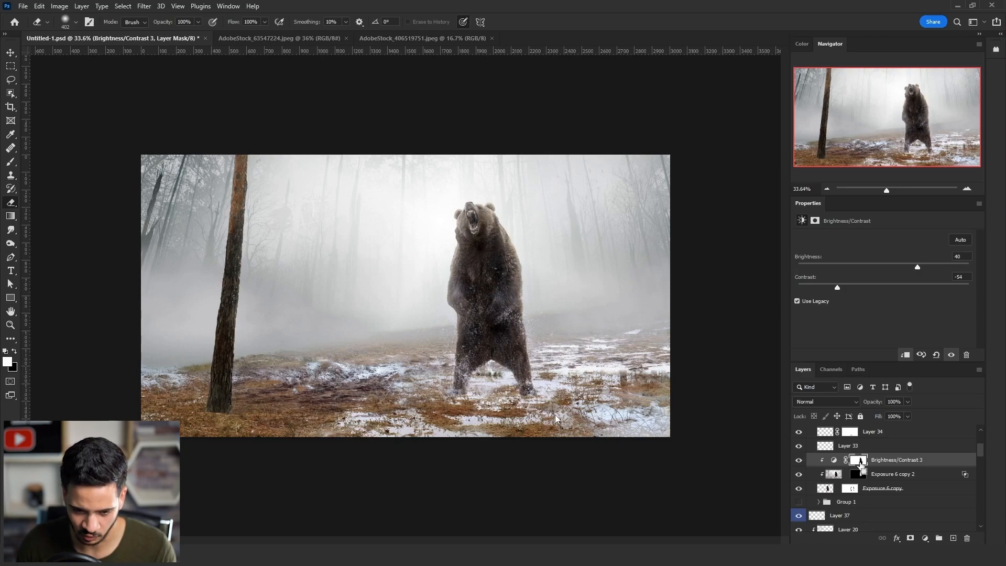
Apply Levels to the Brightness/Contrast 3 mask with input black at 55, midtone about 0.5 and white at 255.
key(ctrl+l)
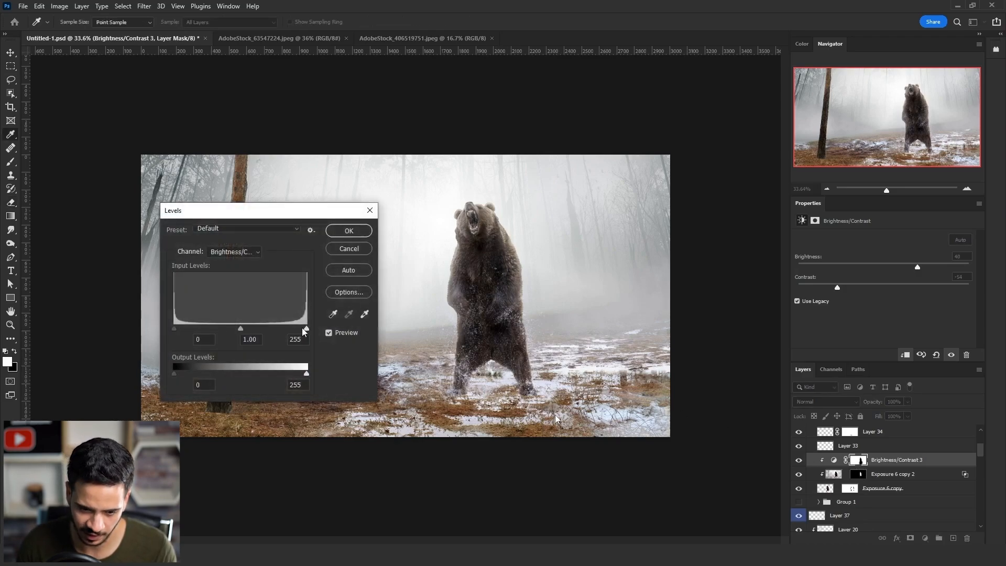
drag(306, 329, 266, 329)
drag(173, 329, 210, 329)
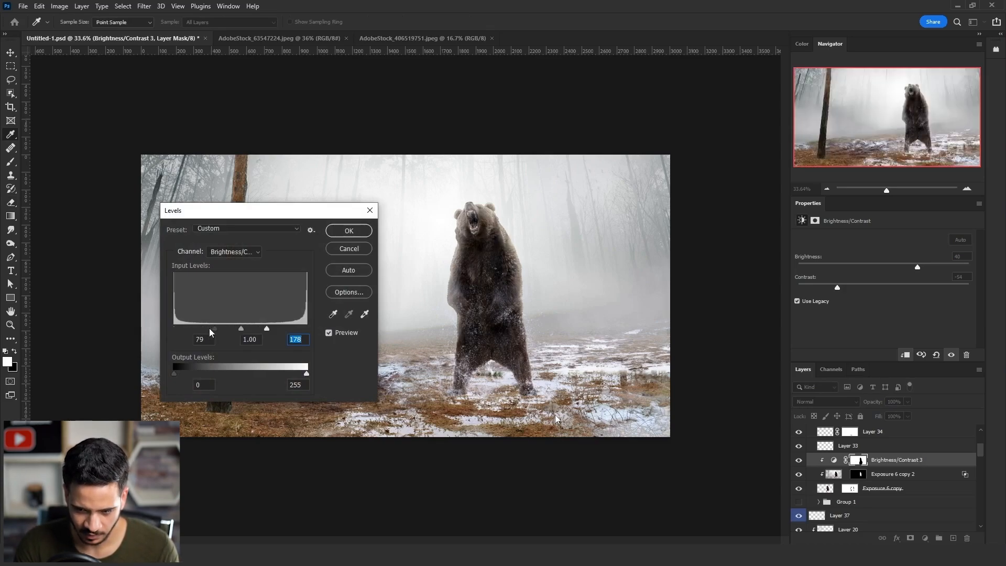
drag(209, 329, 181, 329)
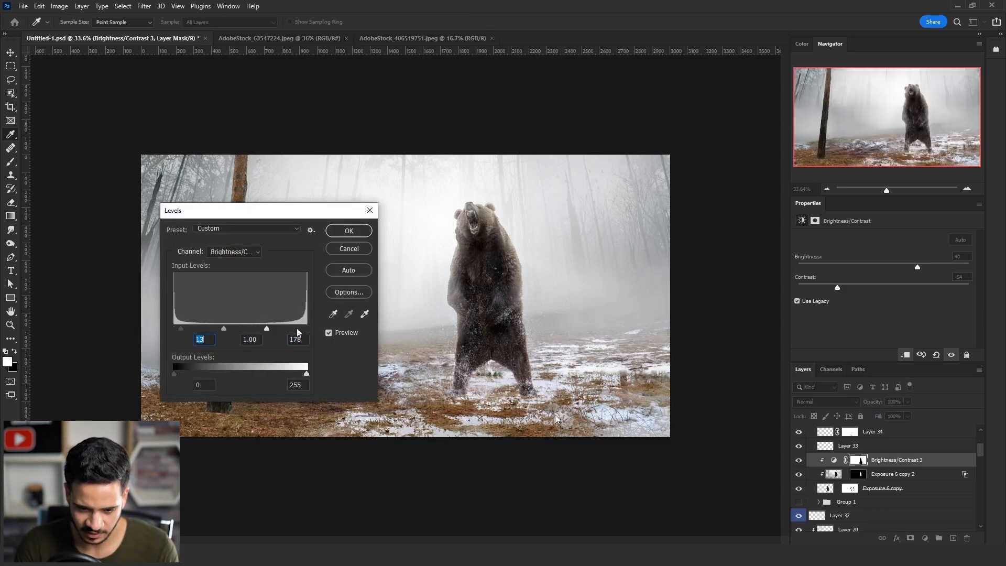
drag(267, 329, 311, 329)
drag(182, 329, 202, 329)
drag(255, 329, 276, 328)
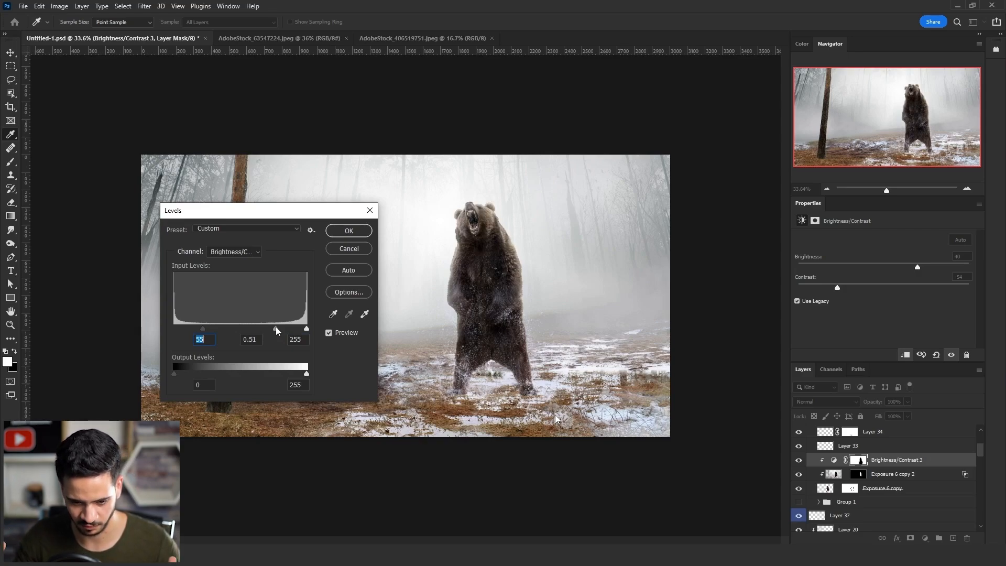
drag(276, 330, 277, 330)
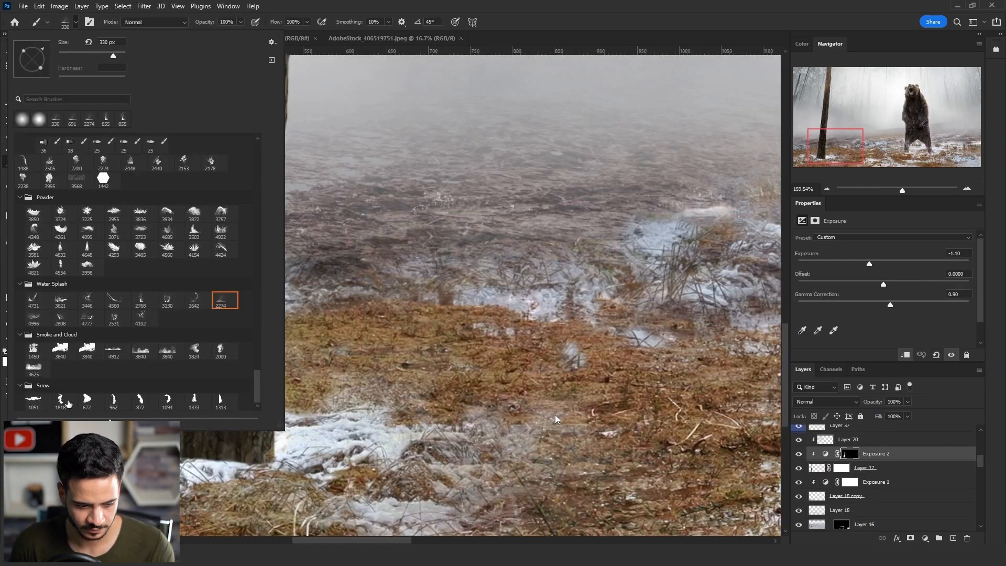
Choose the 1051 Snow brush, size it to 257 px and move Layer 40 directly above Exposure 2.
click(33, 402)
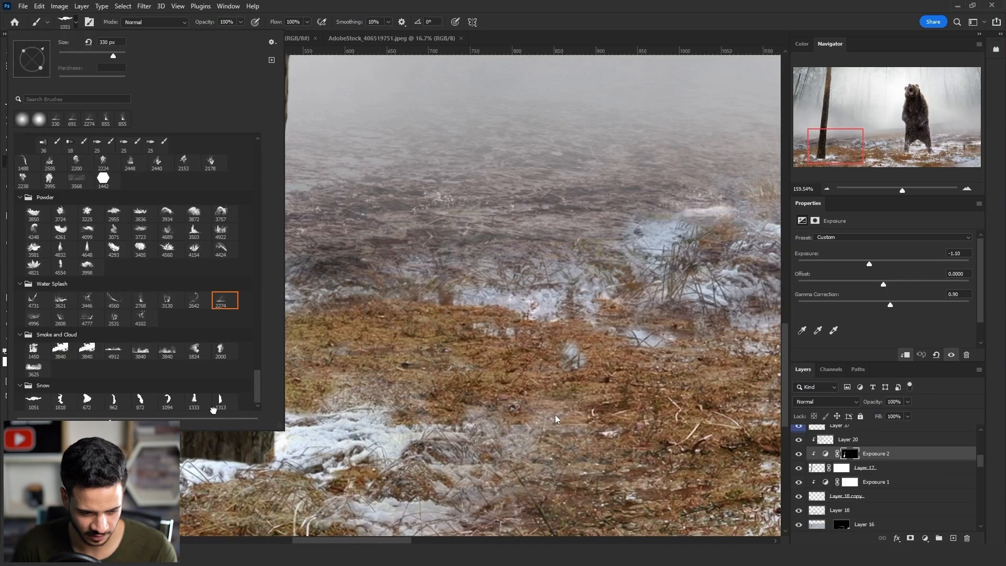
drag(401, 444, 129, 442)
key(x)
click(226, 447)
drag(287, 449, 220, 449)
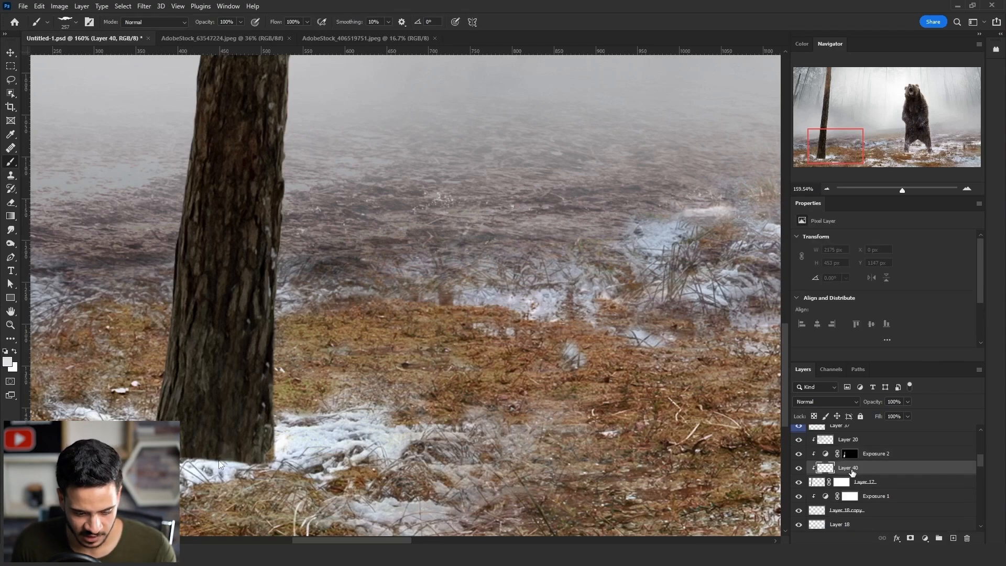
drag(855, 469, 855, 448)
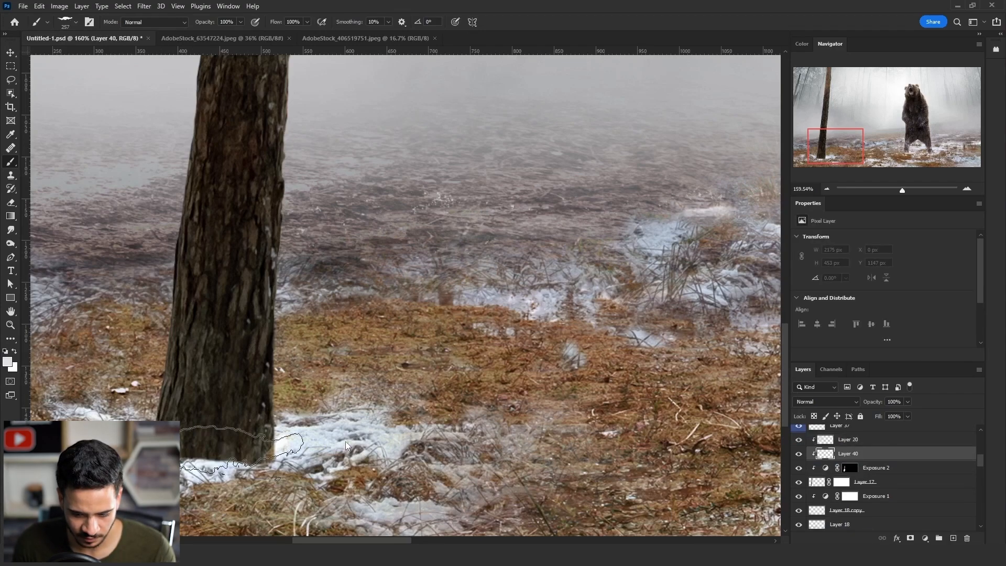
Sample the ground snow's color and stamp snow across the base of the tree trunk on Layer 40.
alt+click(197, 472)
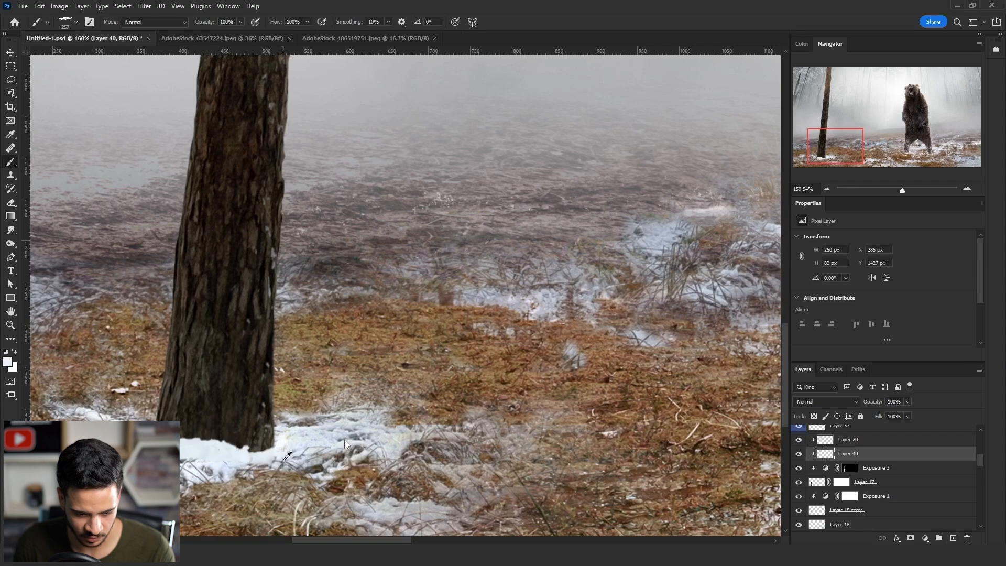
click(238, 445)
key(ctrl+z)
drag(321, 461, 293, 461)
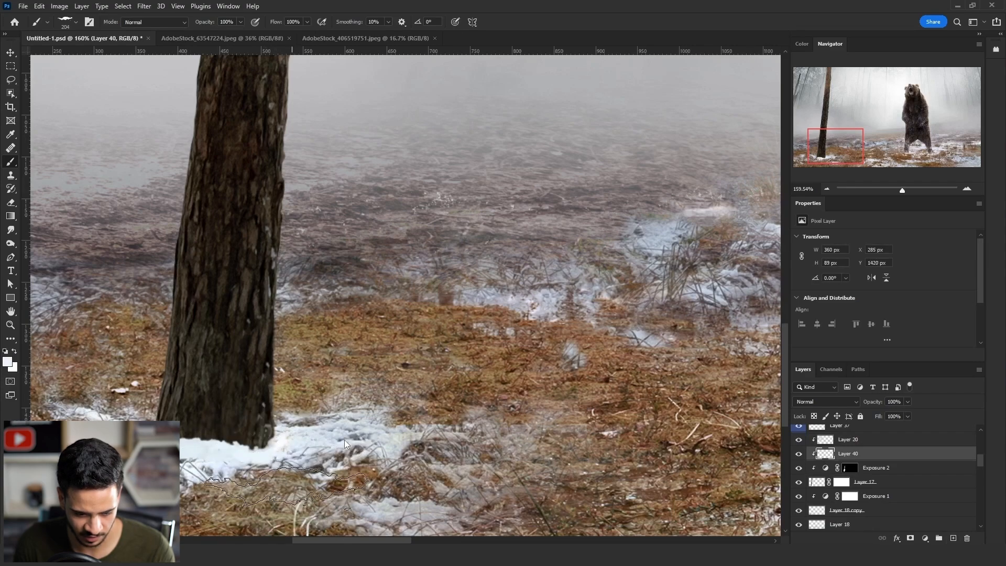
Choose the 962 Snow brush and shrink it to suit the tree trunk's base.
click(77, 23)
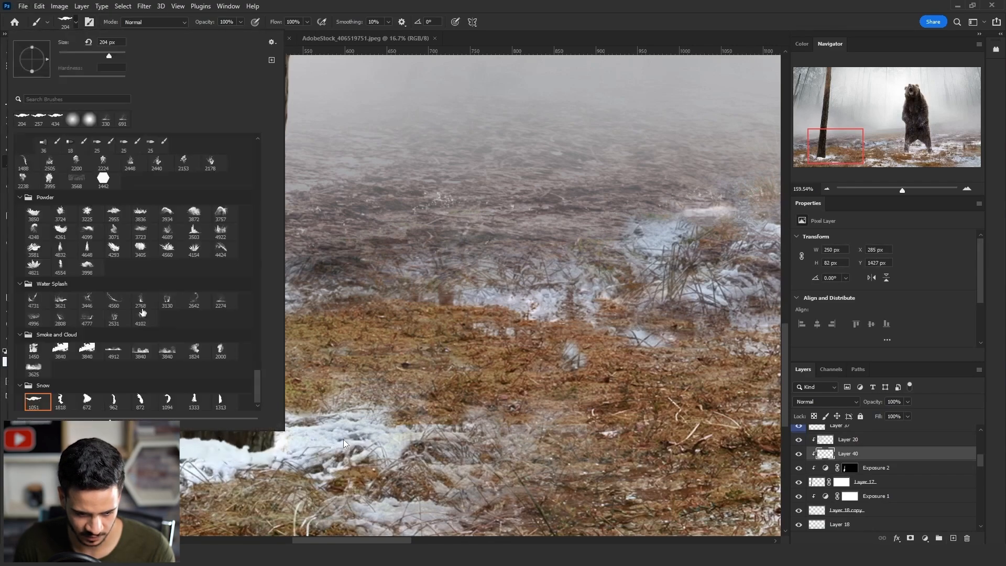
click(114, 396)
drag(442, 448, 128, 448)
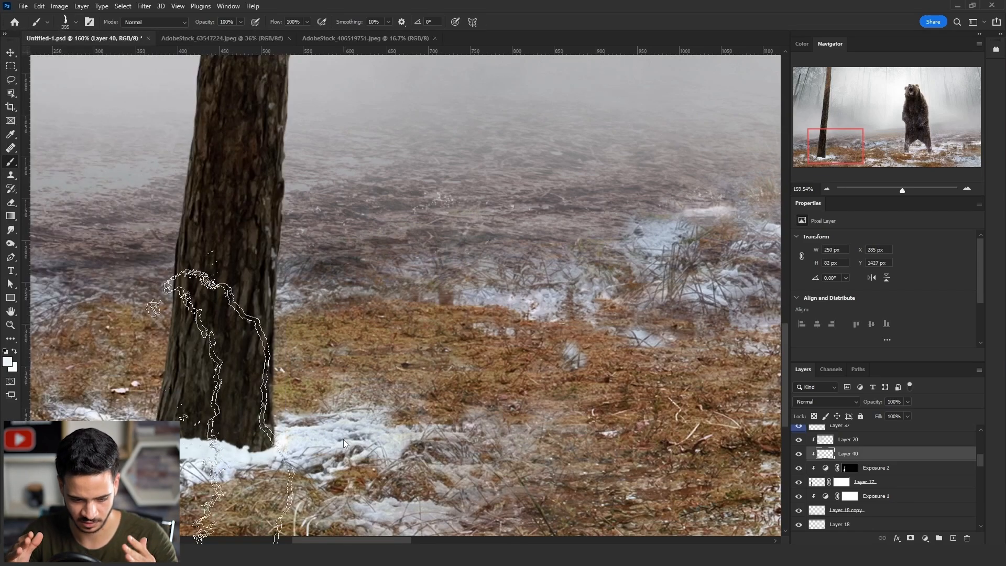
drag(264, 413, 234, 413)
drag(233, 413, 168, 413)
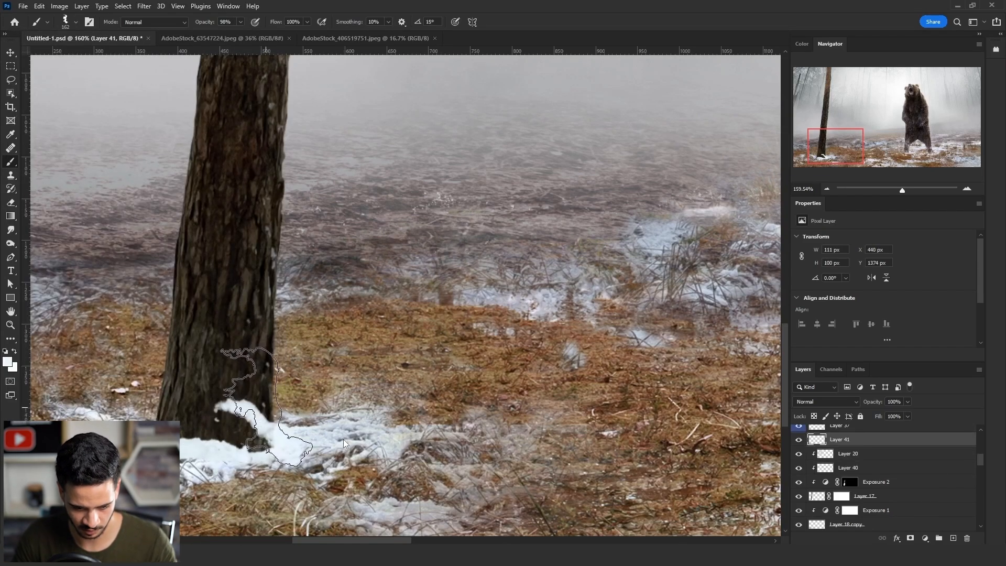
Undo the snow stamp on Layer 41 and stamp it again at the tree trunk's lower right edge.
key(ctrl+z)
click(260, 405)
key(ctrl+z)
click(270, 415)
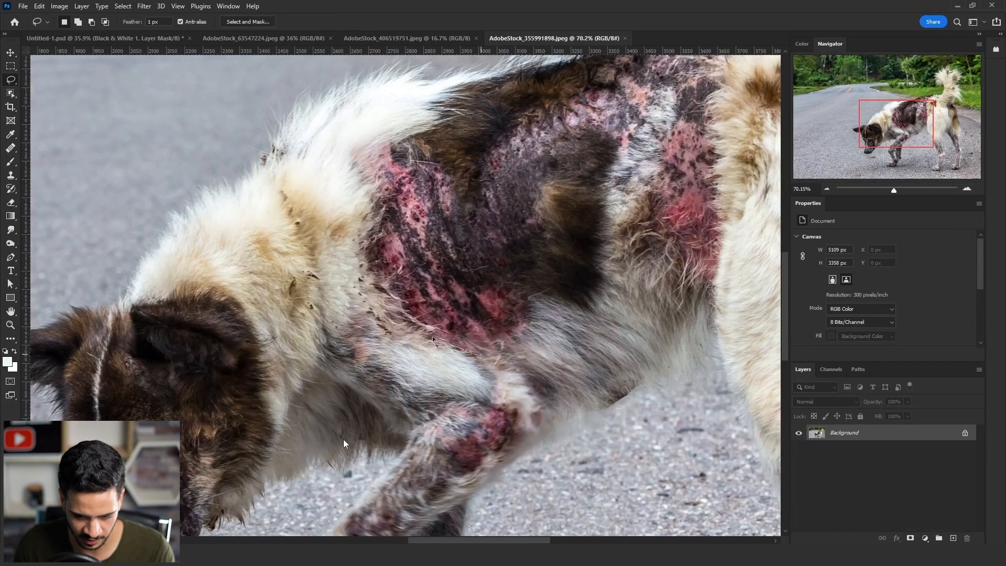
Lasso the wounded patch on the dog's shoulder and soften the selection into the fur with a larger Refine Edge radius.
mouse_move(481, 355)
mouse_down()
mouse_move(352, 257)
mouse_move(389, 151)
mouse_up()
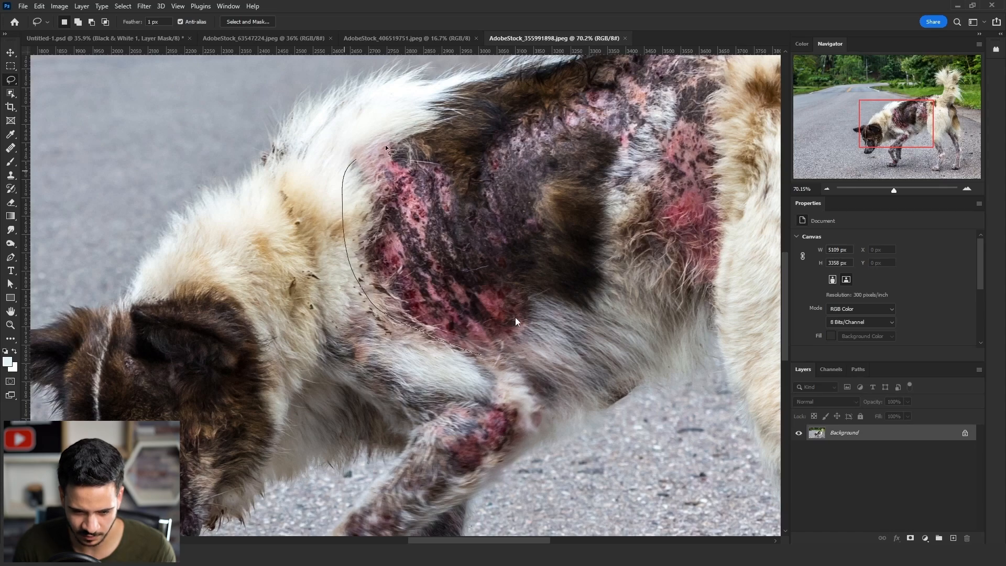
mouse_move(385, 144)
mouse_down()
mouse_move(454, 127)
mouse_move(517, 313)
mouse_move(448, 334)
mouse_up()
click(124, 6)
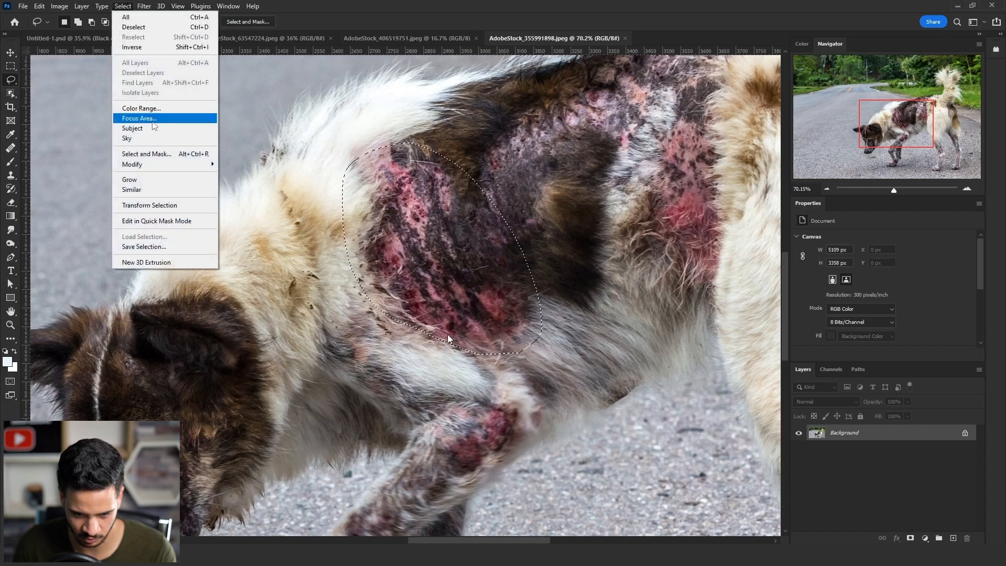
click(164, 154)
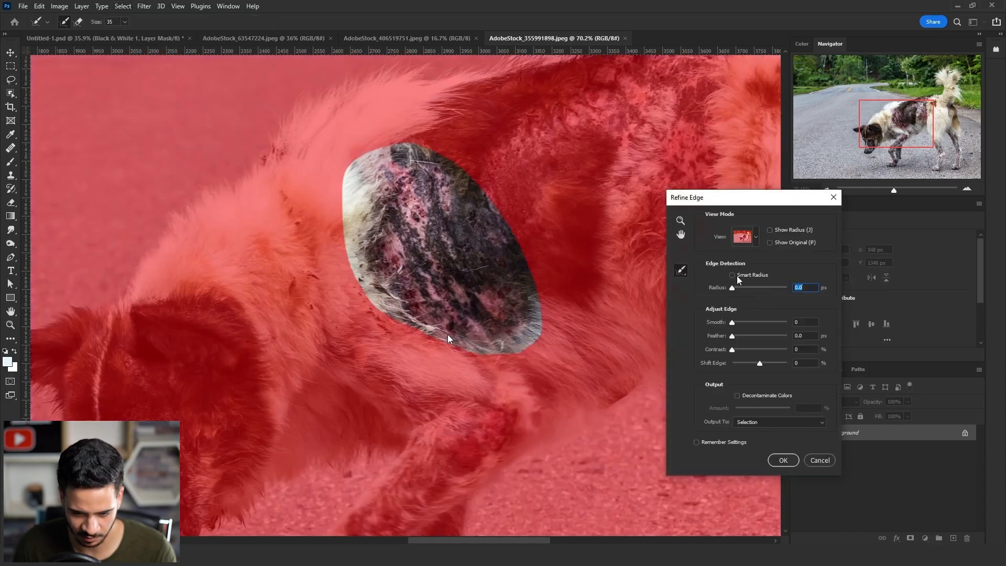
click(764, 288)
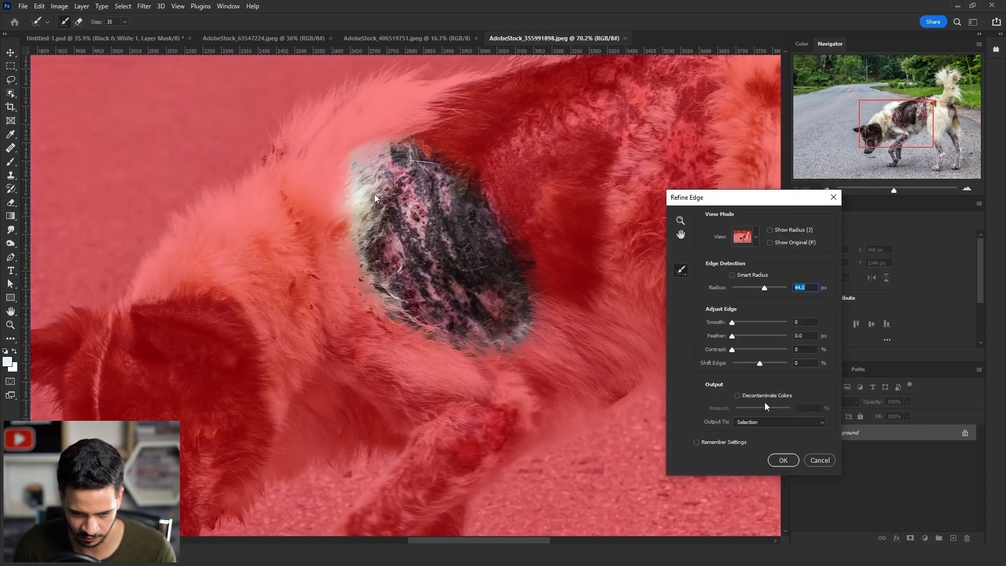
click(783, 460)
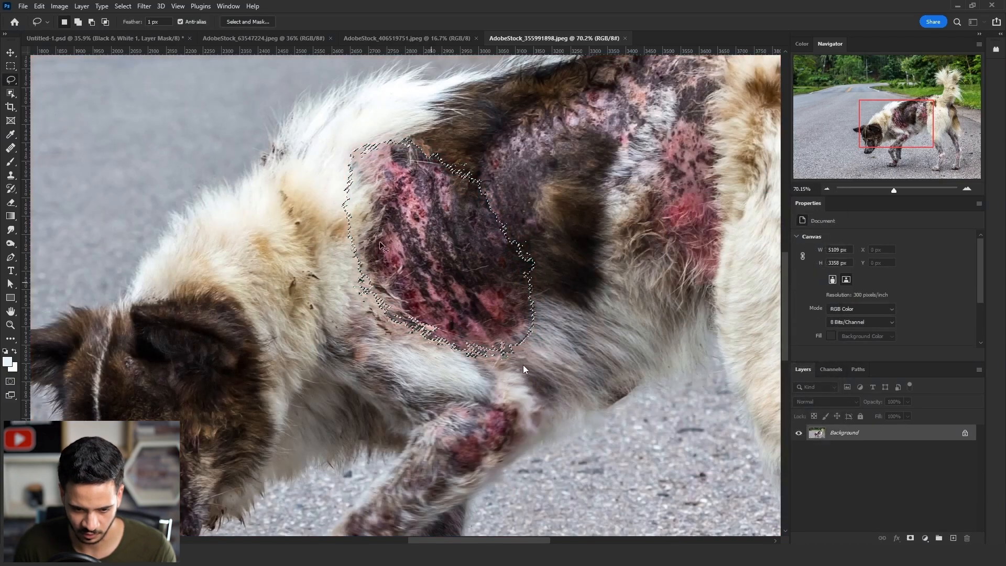
Paste the wound patch into the Untitled-1 composite and move it onto the bear's body with Free Transform.
key(ctrl+Tab)
key(v)
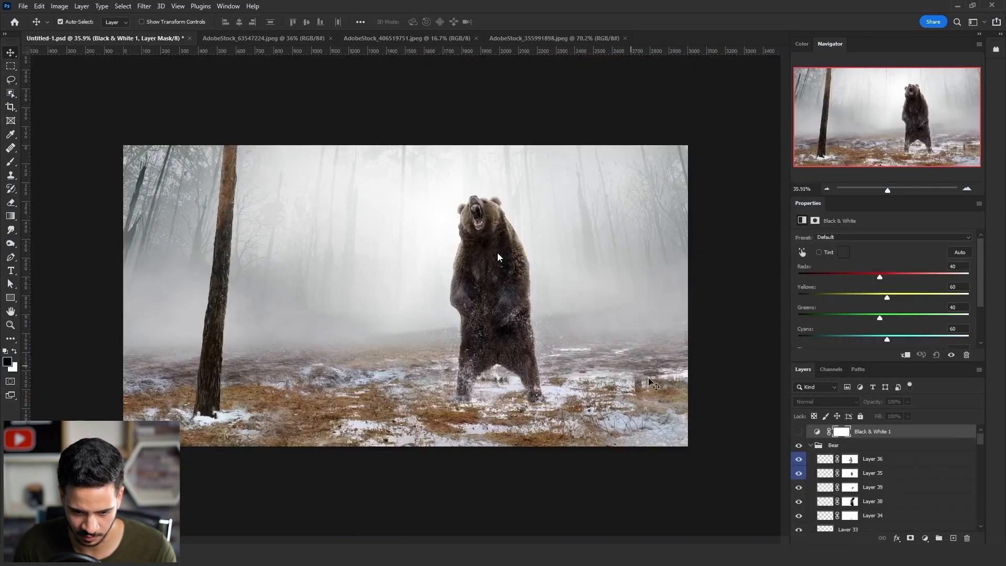
key(ctrl+v)
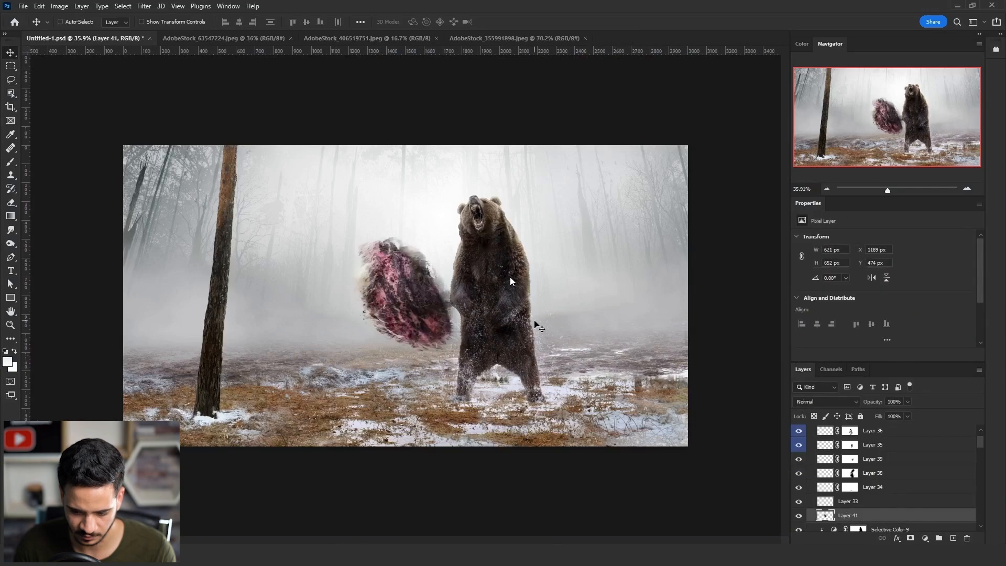
key(ctrl+t)
drag(450, 293, 562, 308)
scroll(510, 276, up, 3)
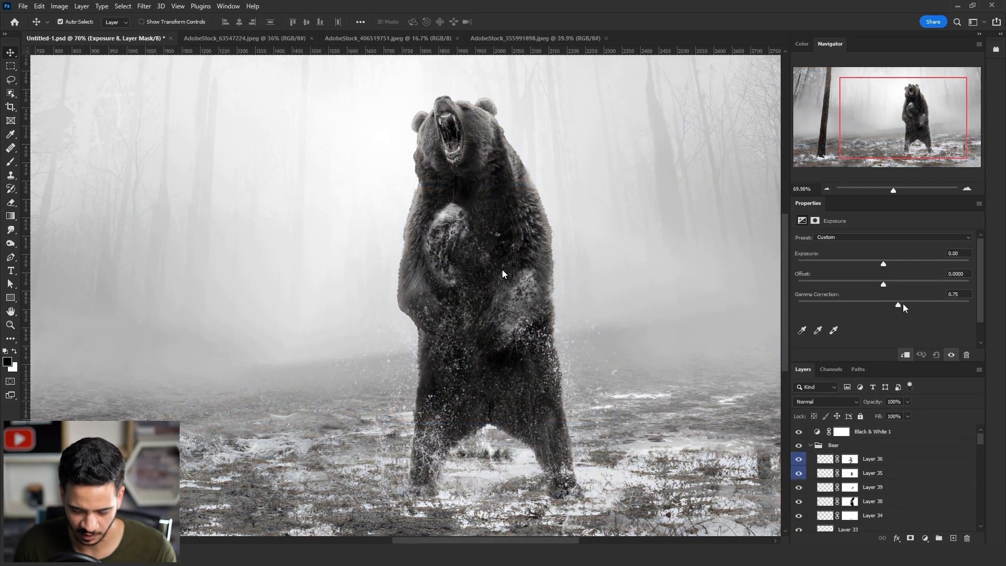
Lower the gamma correction and exposure of the Exposure 8 adjustment to darken the bear's wound patches.
drag(898, 305, 908, 305)
drag(884, 263, 868, 265)
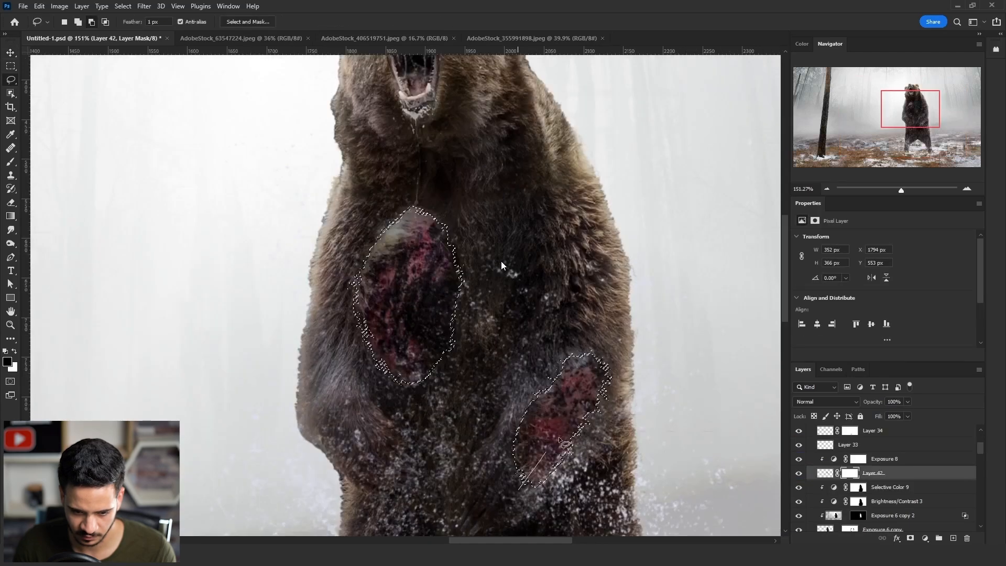
Reduce the selection to a narrow strip along the lower wound's outer edge and fill it with black on Layer 42's mask.
mouse_move(518, 490)
mouse_down()
mouse_move(617, 285)
mouse_move(548, 196)
mouse_up()
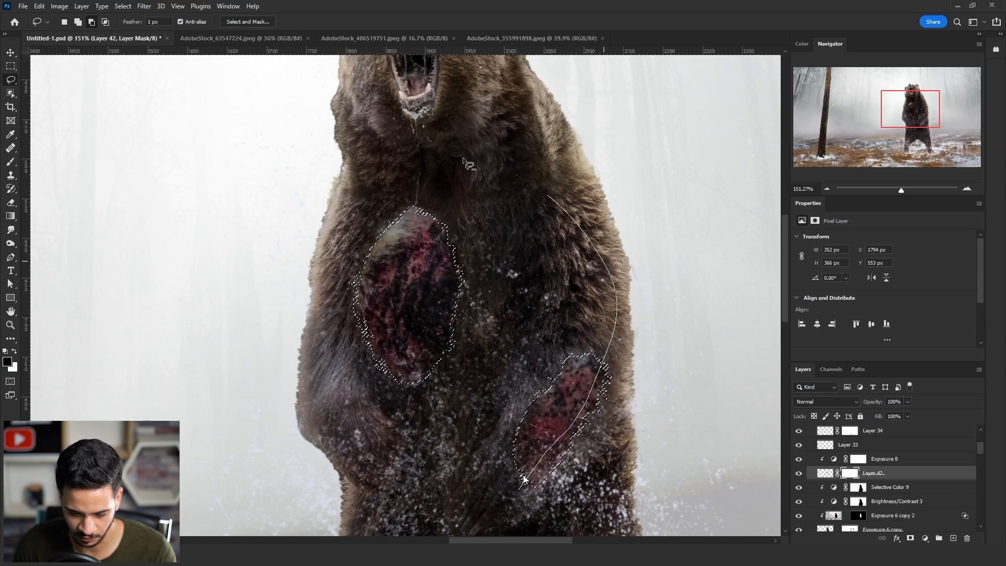
mouse_move(548, 196)
mouse_down()
mouse_move(536, 187)
mouse_move(516, 490)
mouse_up()
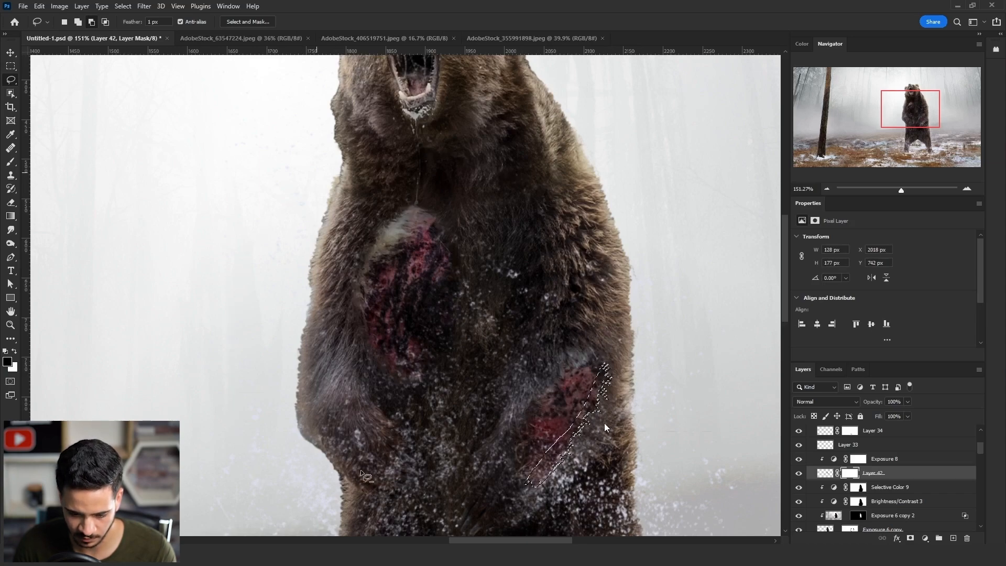
right_click(577, 362)
click(607, 178)
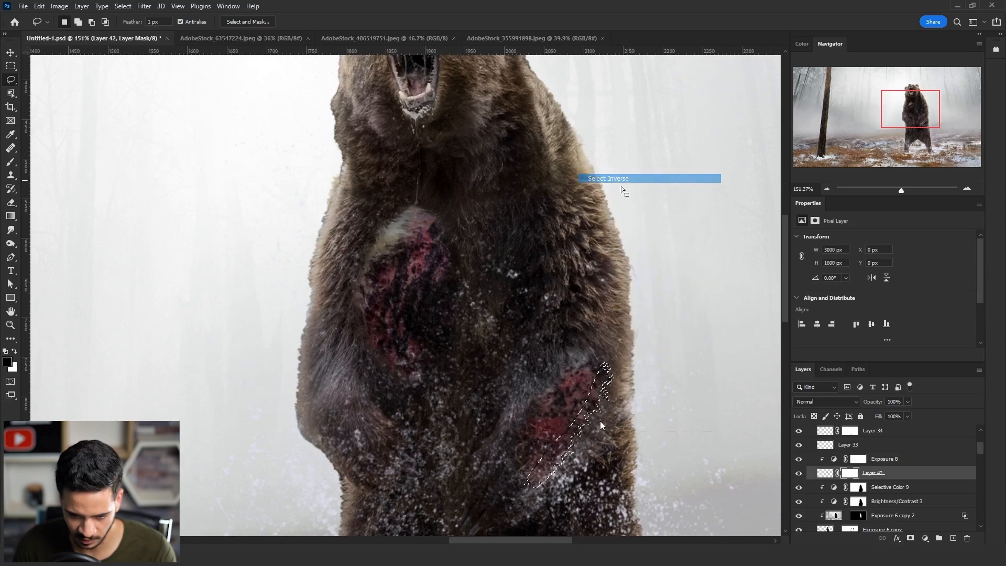
scroll(600, 422, down, 5)
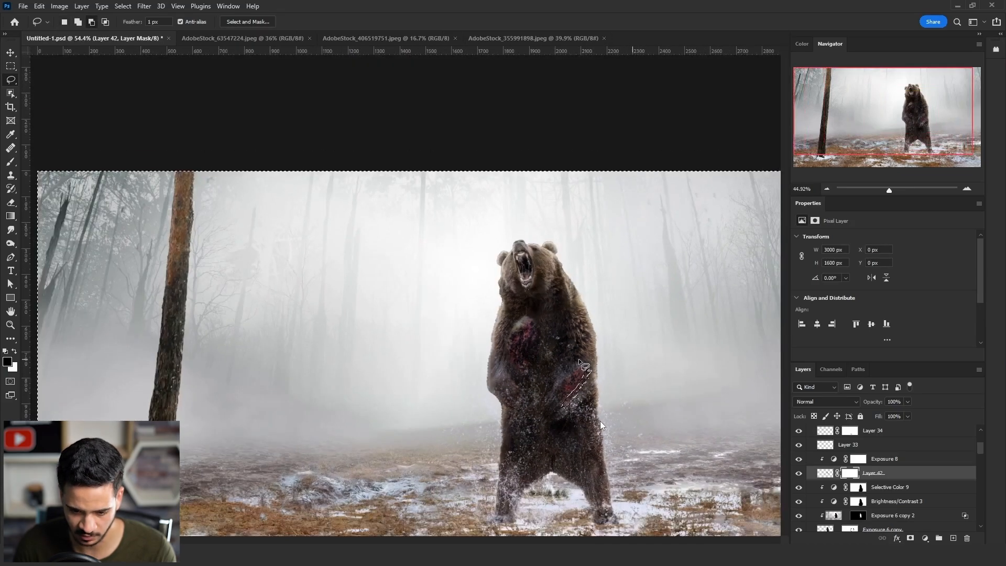
scroll(579, 361, down, 2)
right_click(532, 294)
click(563, 308)
scroll(524, 299, up, 4)
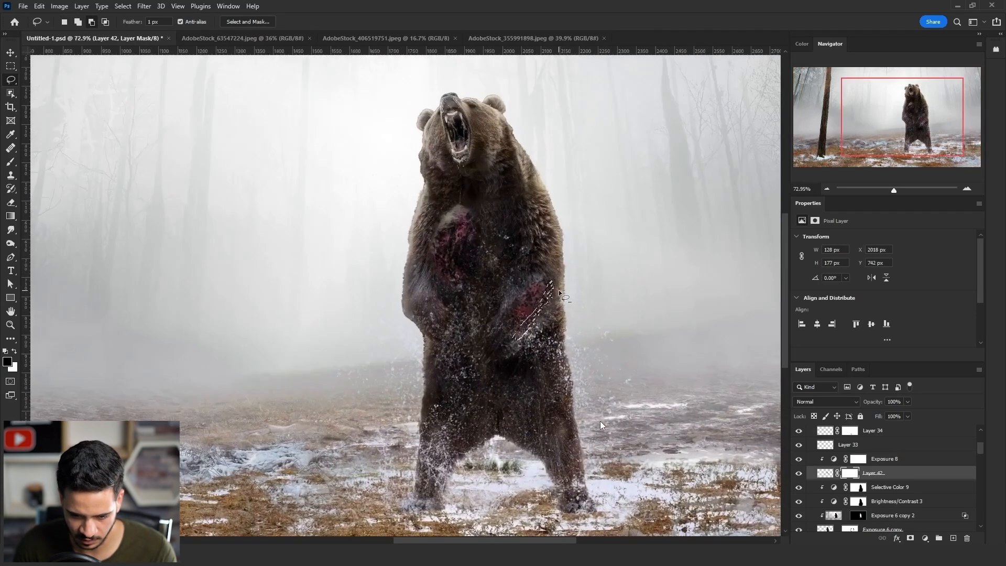
key(shift+BackSpace)
click(537, 259)
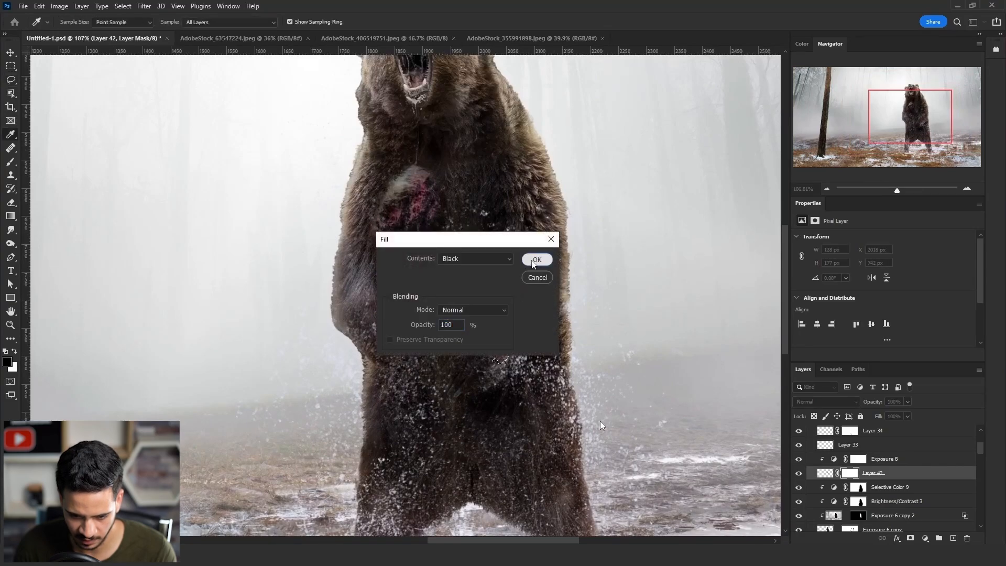
scroll(503, 262, up, 3)
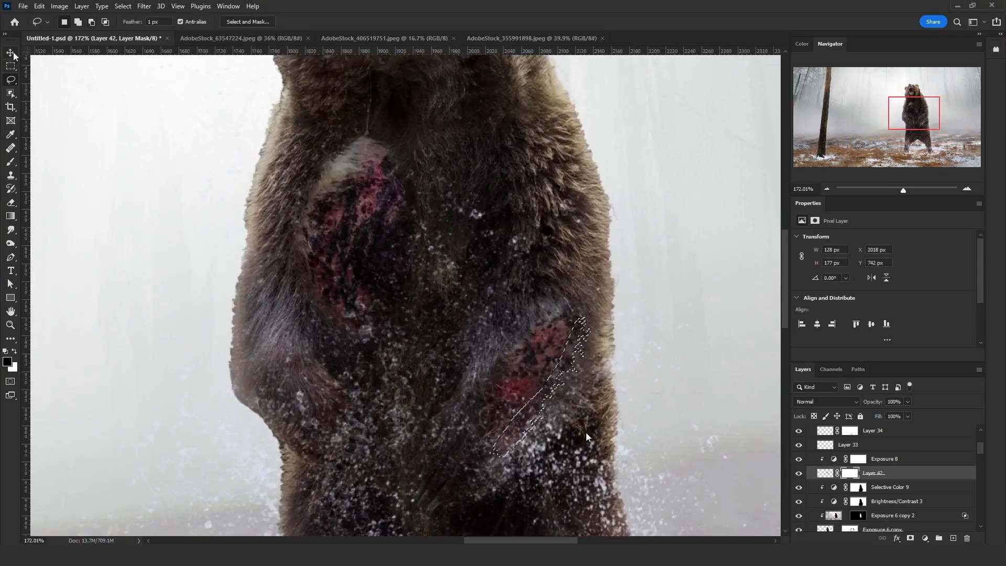
Transform the strip selection onto the chest wound's outer edge and shift the selected mask area into the wound.
right_click(586, 432)
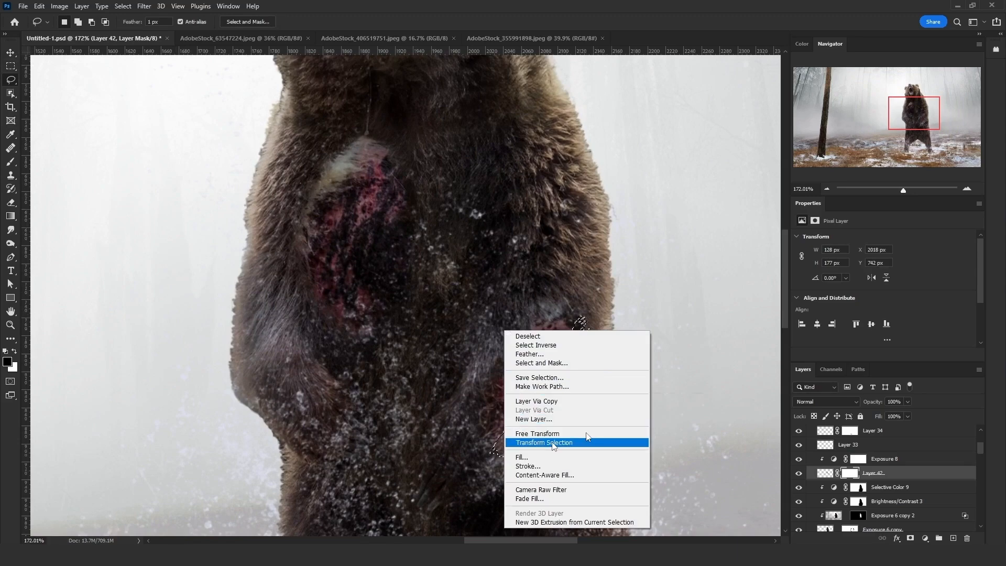
click(543, 442)
mouse_move(573, 389)
mouse_down()
mouse_move(331, 194)
mouse_move(339, 221)
mouse_up()
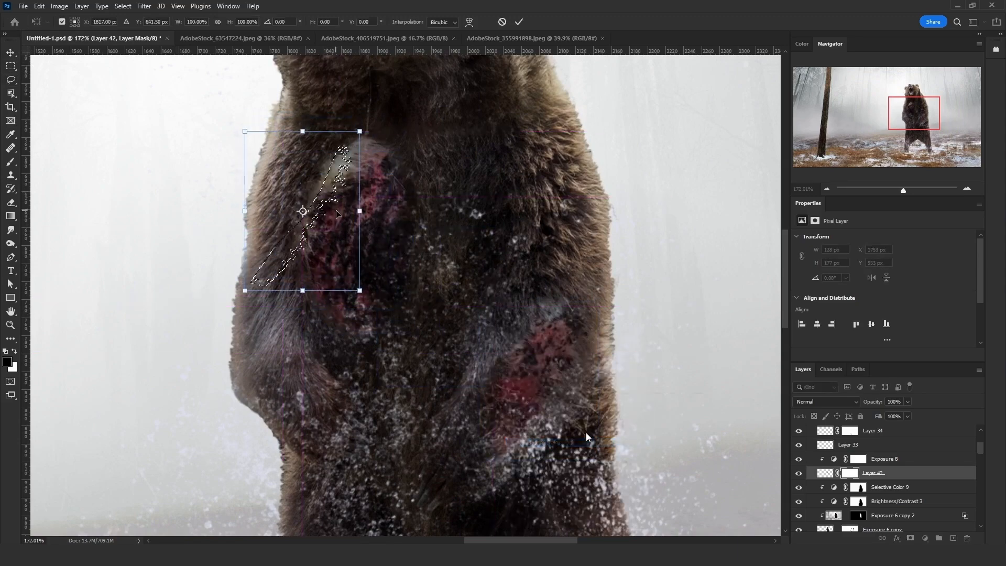
key(Return)
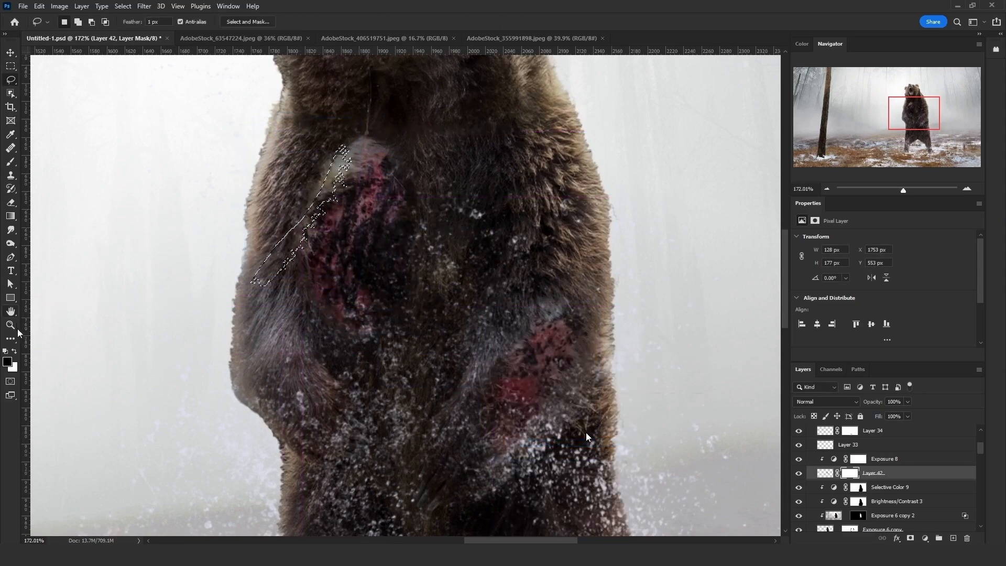
key(x)
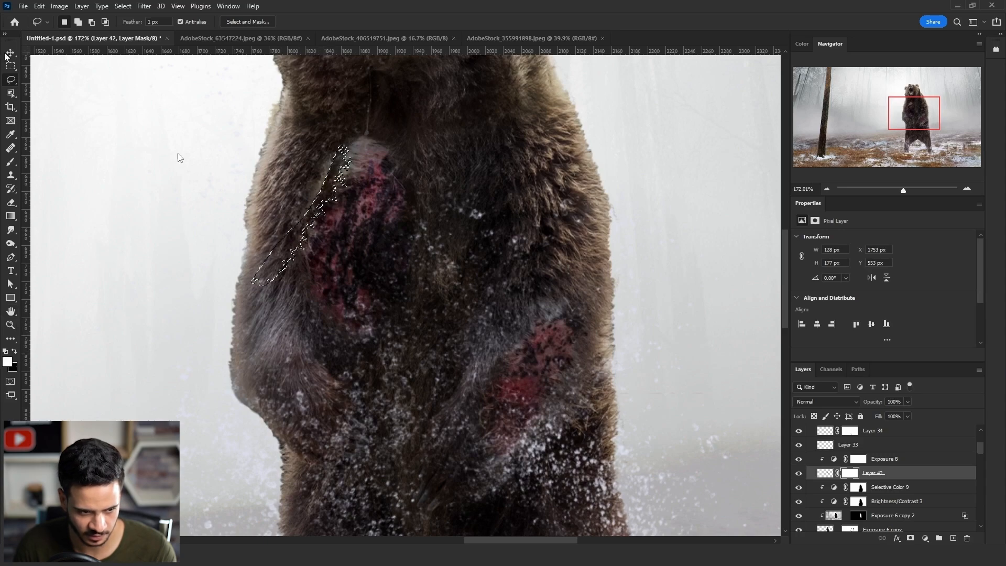
key(v)
drag(332, 195, 358, 161)
Rotate and resize the selected mask strip, and place it over the lower wound.
drag(415, 192, 388, 200)
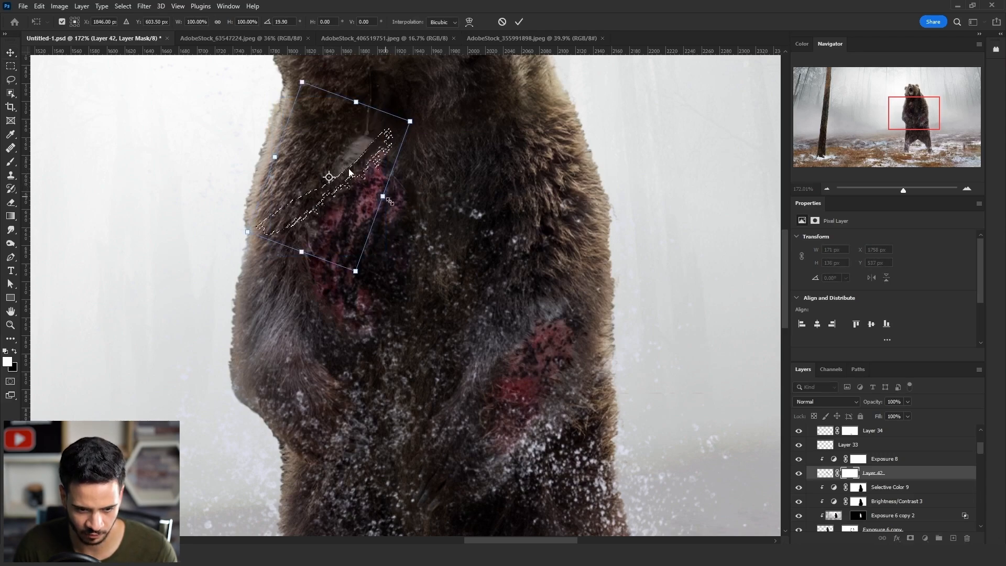
drag(385, 198, 430, 214)
drag(355, 102, 366, 74)
drag(348, 194, 549, 408)
key(Return)
Move the mask strip back to the chest wound and reposition it there with Free Transform.
drag(471, 357, 290, 302)
key(ctrl+t)
drag(485, 302, 354, 176)
drag(346, 267, 343, 326)
key(Return)
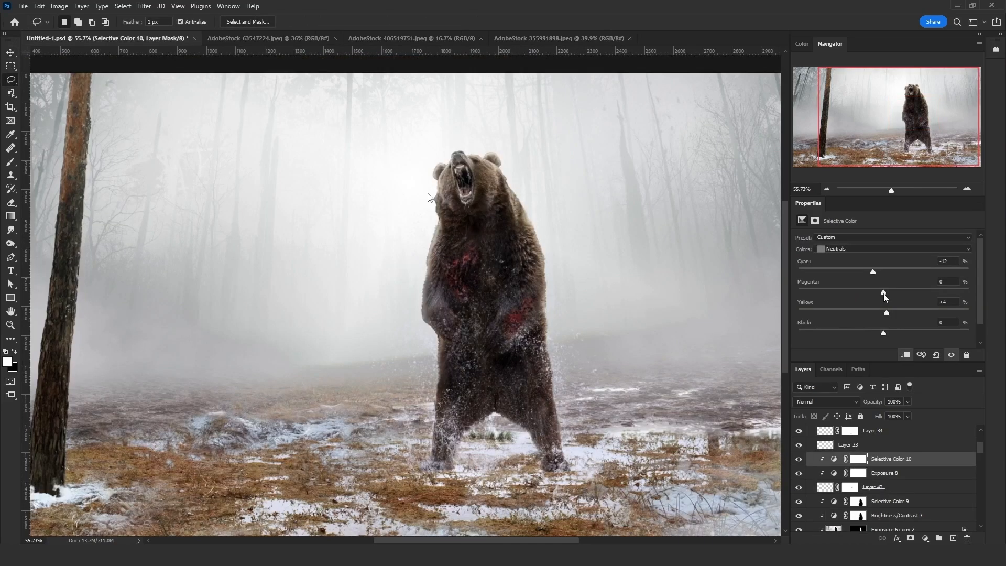
Set the Neutrals magenta of the Selective Color 10 adjustment to +5 and select Layer 42.
drag(886, 292, 889, 297)
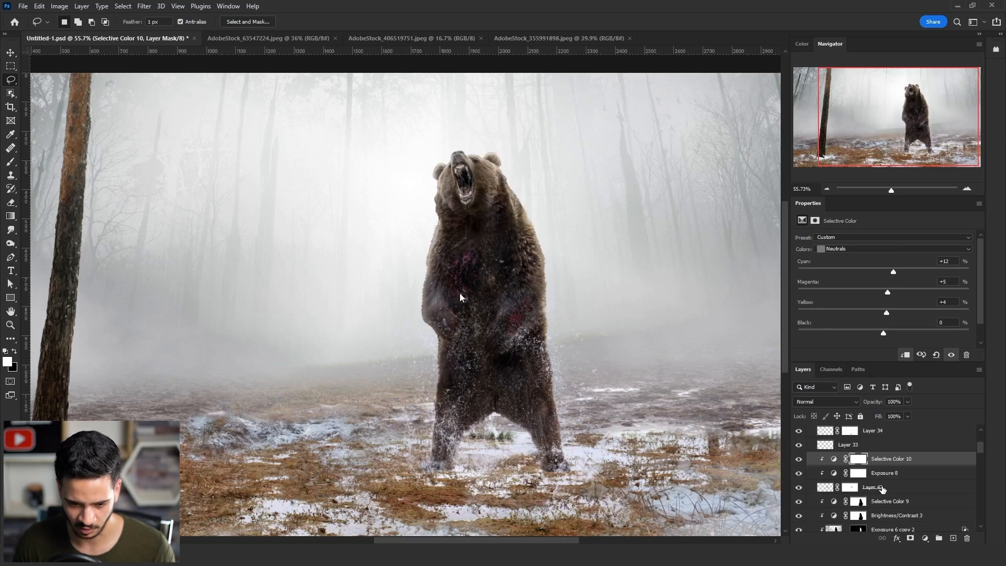
click(884, 490)
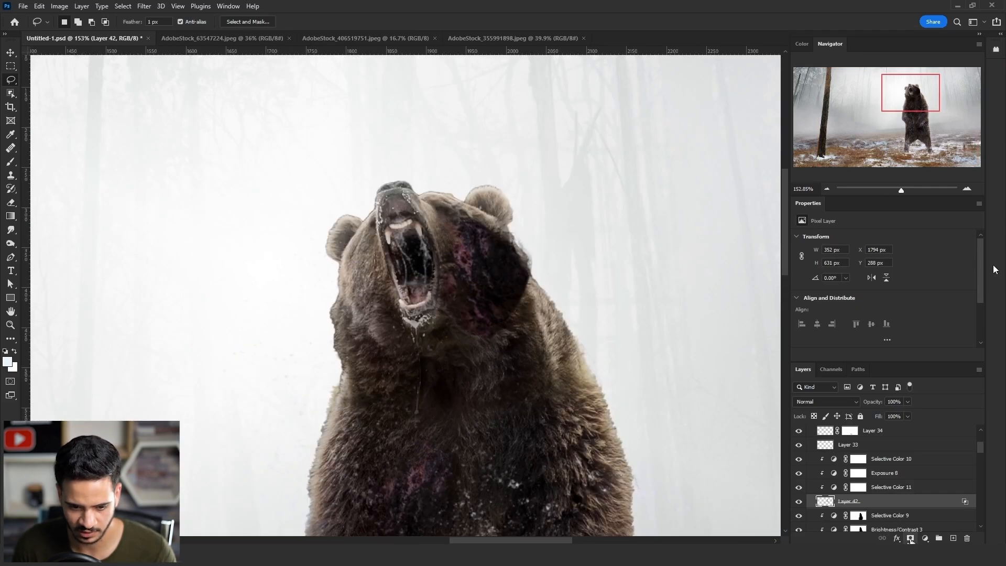
Add a mask to Layer 42, load the layer's outline as a selection and trim it to the face wound's inner strip beside the mouth.
click(910, 539)
click(826, 501)
ctrl+click(827, 502)
click(843, 501)
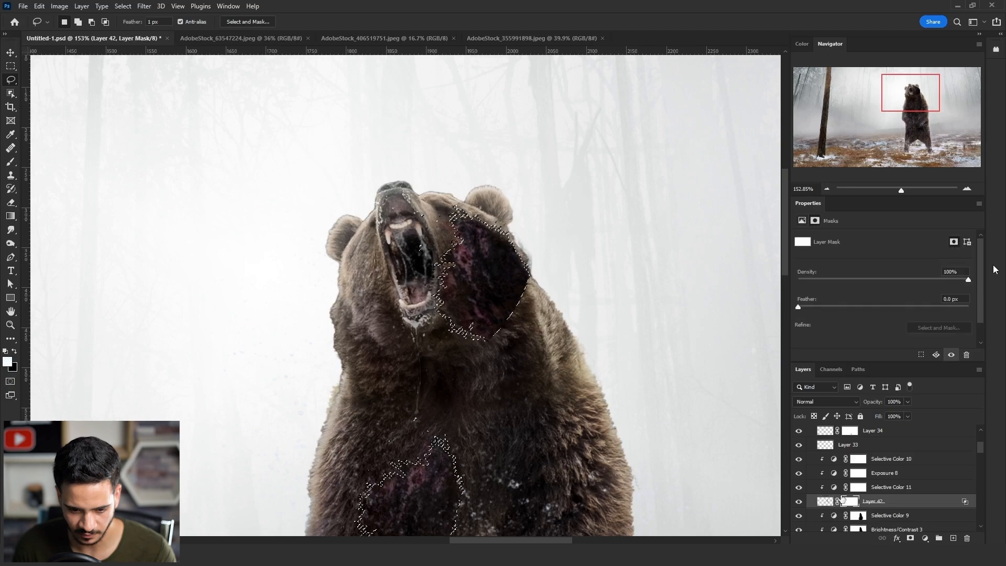
scroll(448, 360, down, 7)
mouse_move(417, 373)
mouse_down()
mouse_move(326, 436)
mouse_move(343, 393)
mouse_up()
scroll(477, 301, up, 1)
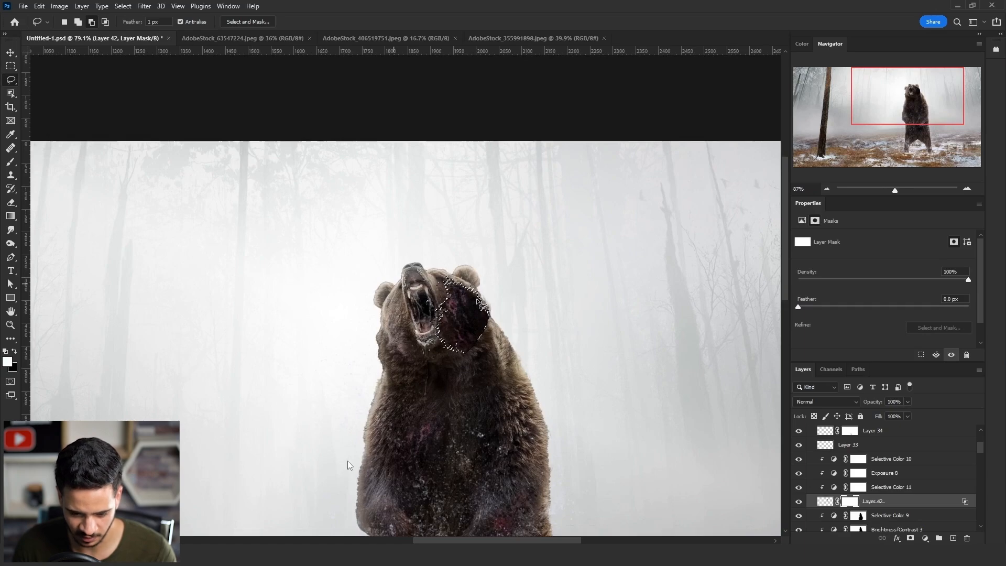
scroll(453, 377, up, 5)
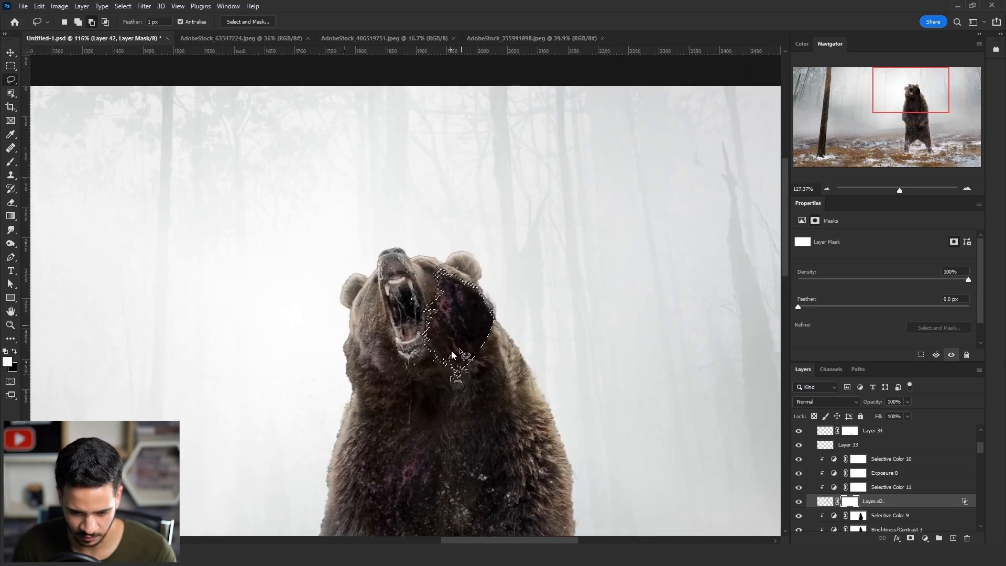
mouse_move(438, 370)
mouse_down()
mouse_move(475, 403)
mouse_move(443, 380)
mouse_up()
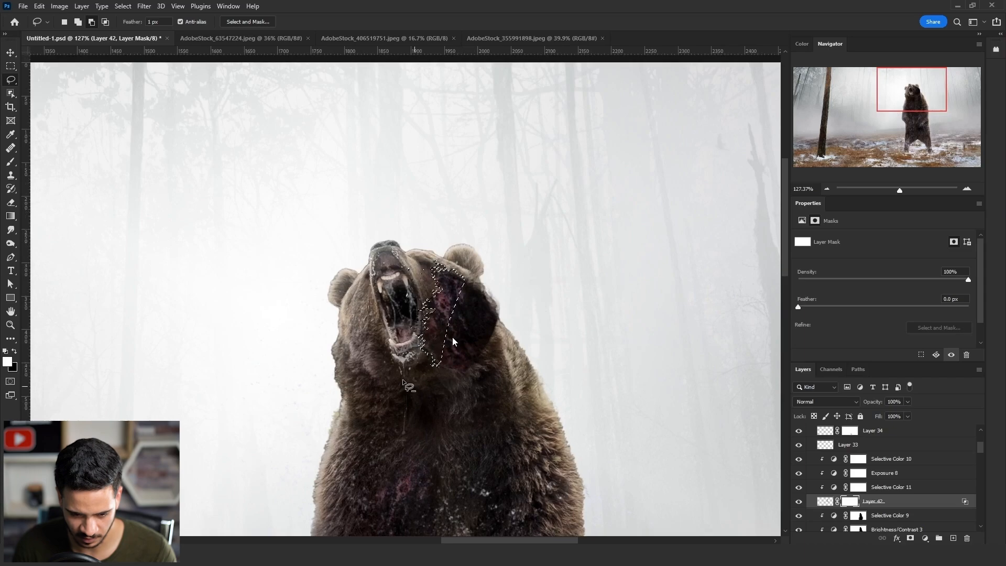
scroll(452, 336, up, 2)
mouse_move(420, 292)
mouse_down()
mouse_move(423, 227)
mouse_move(422, 295)
mouse_up()
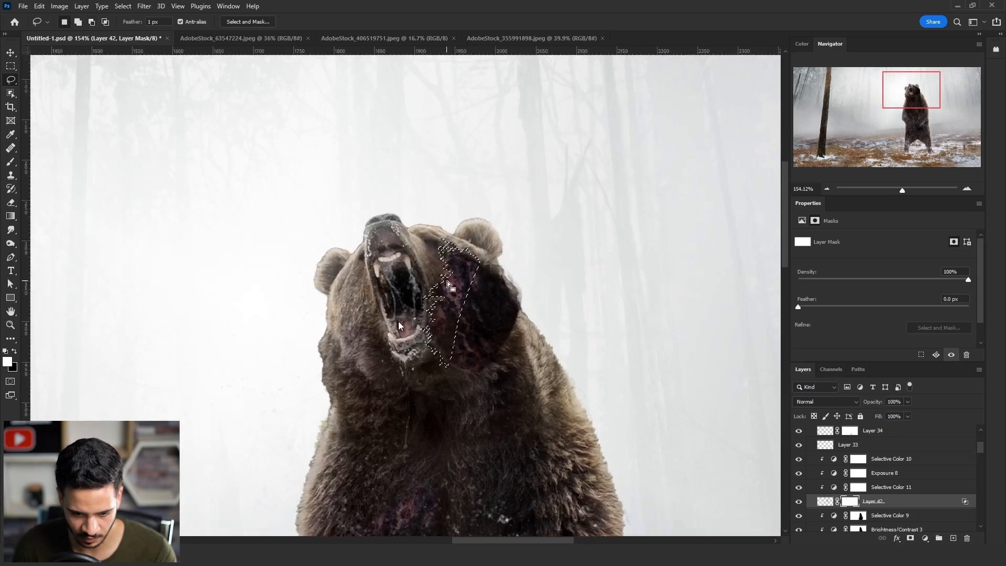
Transform the selection onto the dark outer part of the face wound and drag the mask strip across the patch to hide it.
right_click(462, 293)
click(503, 400)
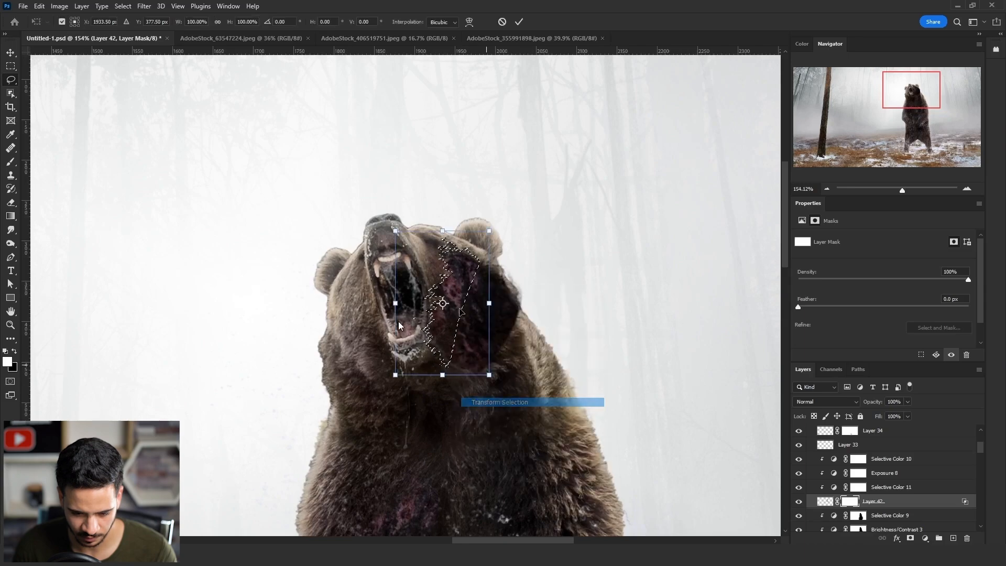
drag(460, 298, 490, 312)
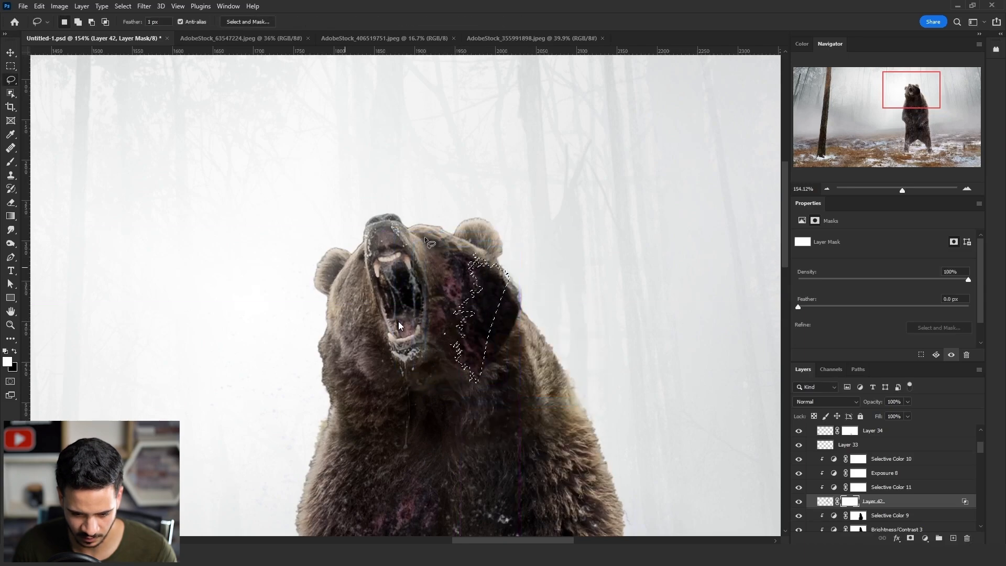
key(Escape)
key(v)
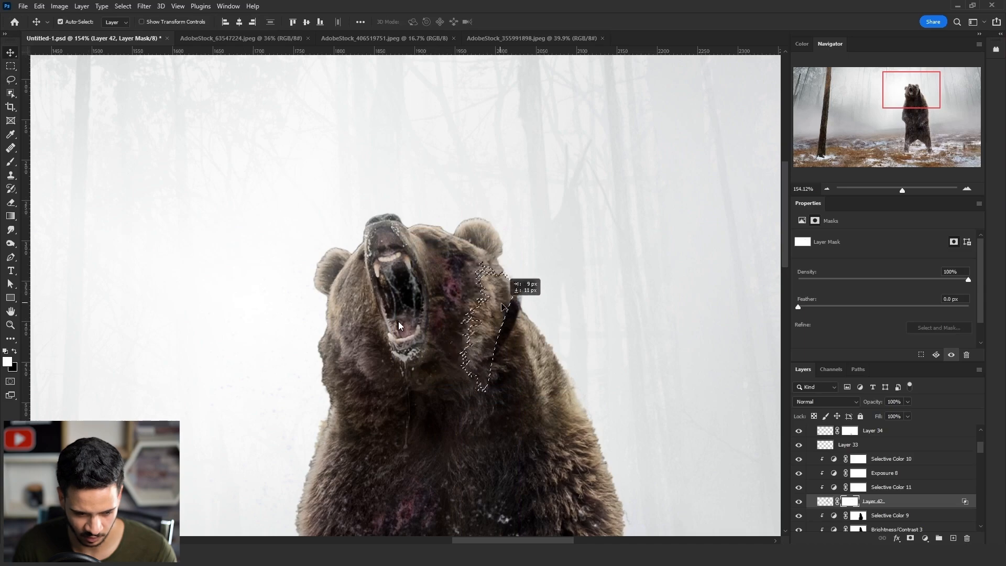
mouse_move(496, 297)
mouse_down()
mouse_move(516, 313)
mouse_move(499, 313)
mouse_move(499, 344)
mouse_move(423, 243)
mouse_move(441, 253)
mouse_up()
Flip and rotate the mask strip with Free Transform, place it along the face wound's inner edge beside the mouth, and deselect.
key(ctrl+t)
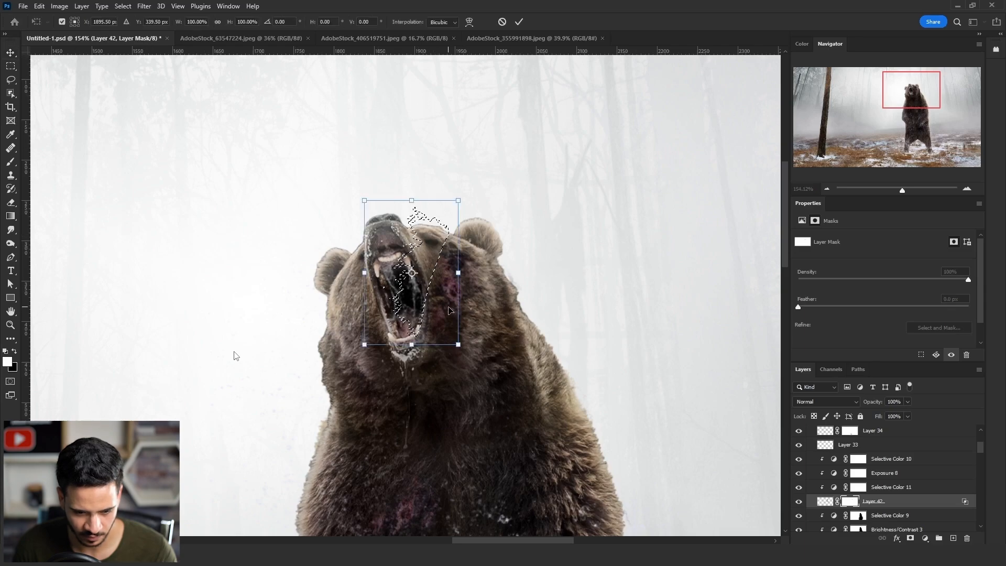
right_click(449, 308)
click(474, 513)
drag(497, 303, 474, 339)
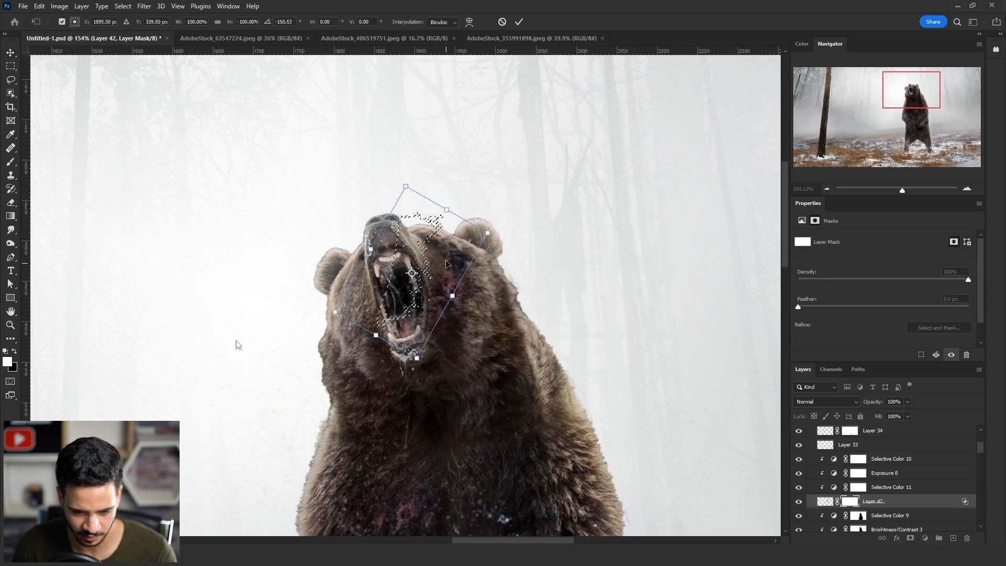
drag(448, 257, 471, 286)
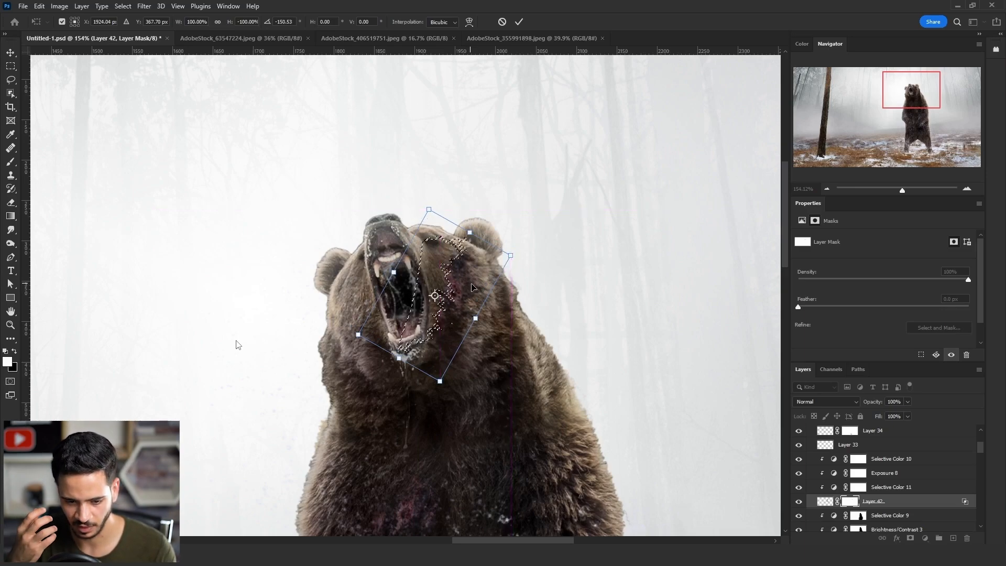
key(Return)
key(l)
key(ctrl+d)
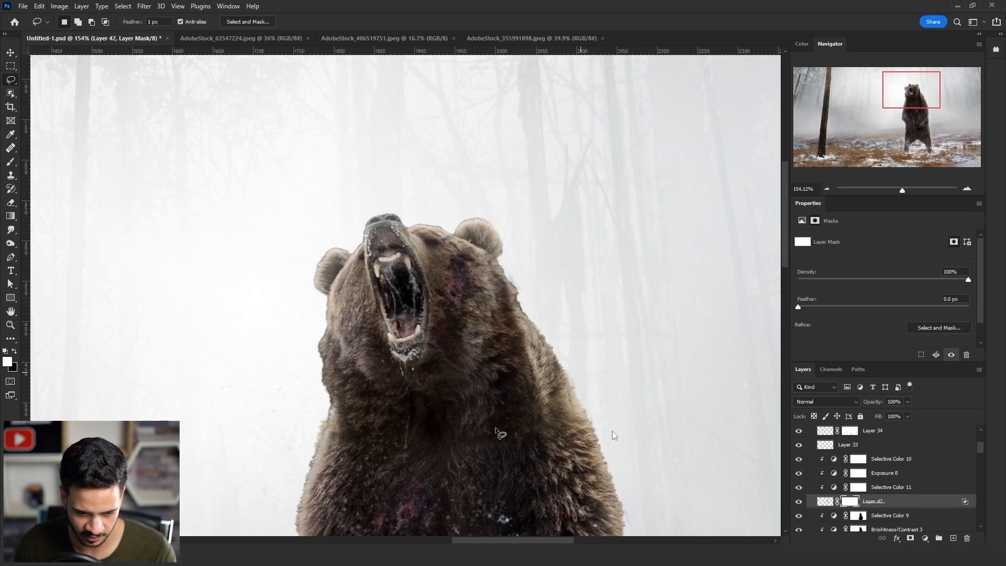
Lasso the bear's head and apply Levels to Layer 42's mask with midtones 0.47 and white input 236.
mouse_move(610, 326)
mouse_down()
mouse_move(318, 139)
mouse_move(560, 181)
mouse_up()
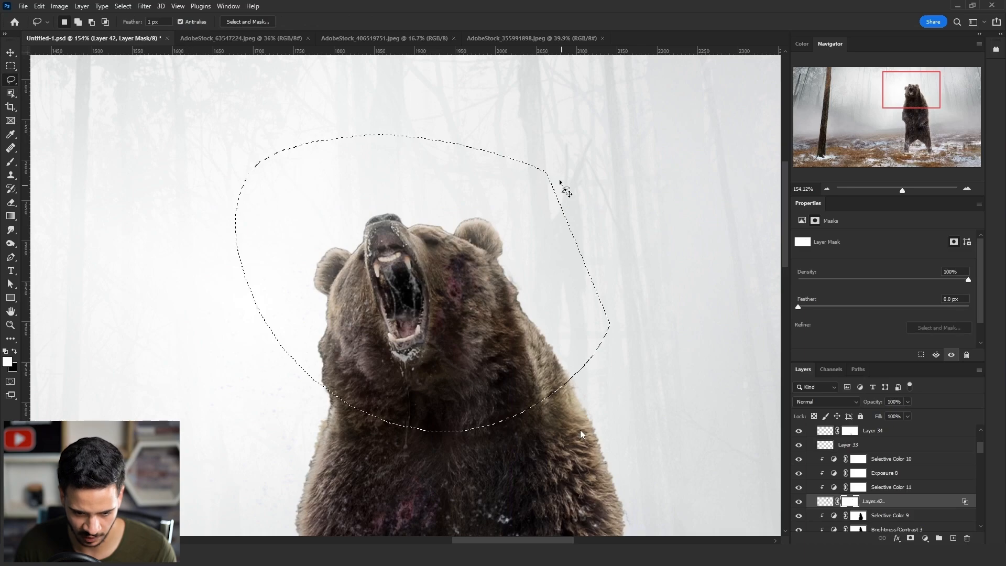
key(ctrl+l)
drag(307, 330, 282, 330)
mouse_move(174, 331)
mouse_down()
mouse_move(199, 329)
mouse_move(165, 329)
mouse_up()
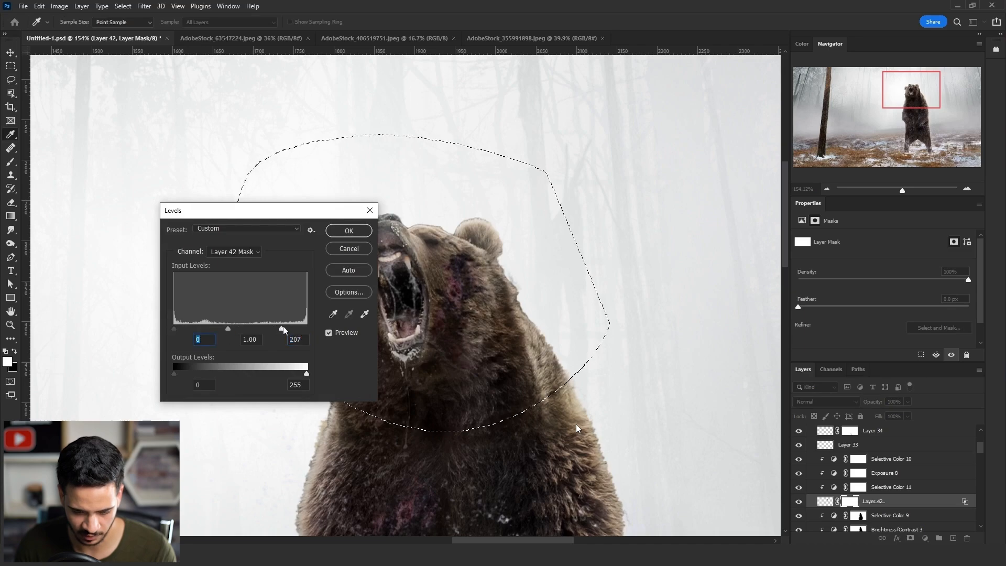
drag(281, 330, 297, 330)
drag(235, 330, 263, 331)
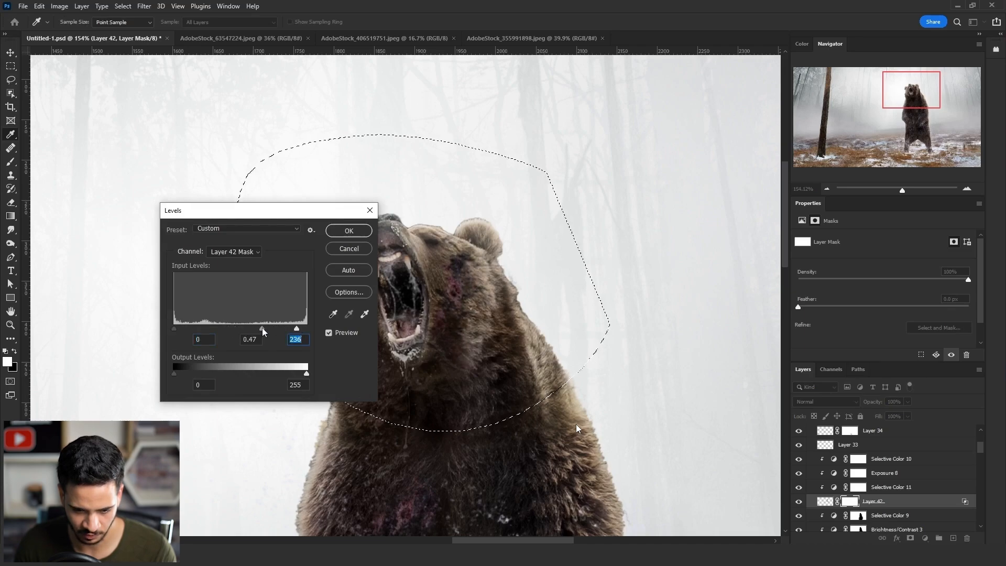
click(349, 230)
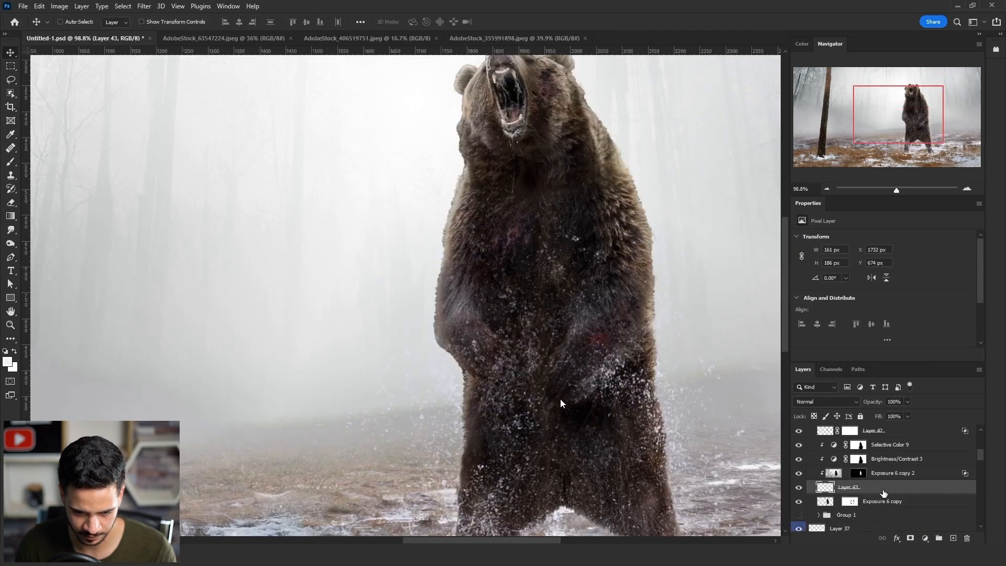
Clip Layer 43 to the Exposure 6 copy layer and move its fur patch up onto the bear's chest with Free Transform.
key(ctrl+alt+g)
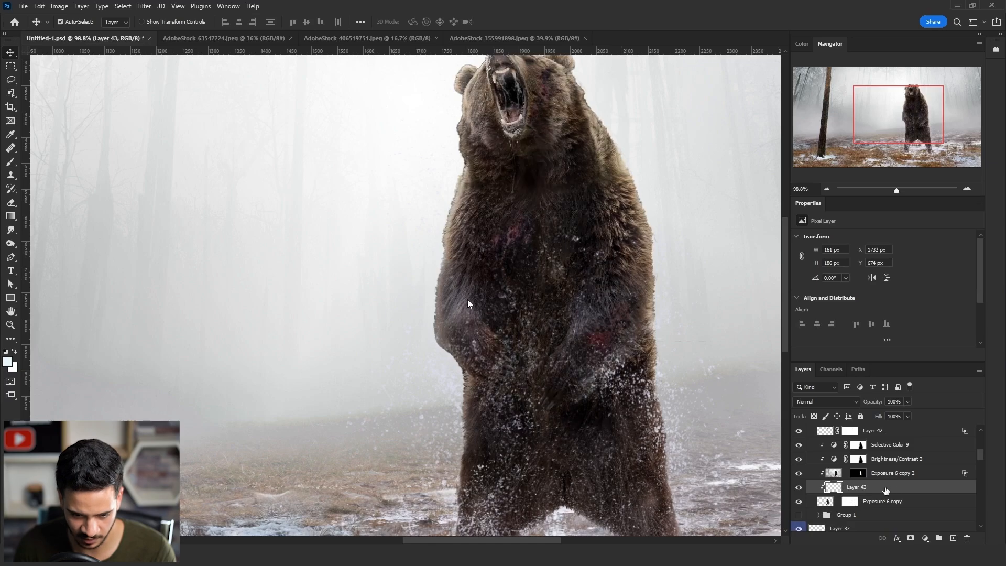
key(ctrl+t)
mouse_move(479, 302)
mouse_down()
mouse_move(473, 269)
mouse_move(488, 232)
mouse_move(493, 242)
mouse_up()
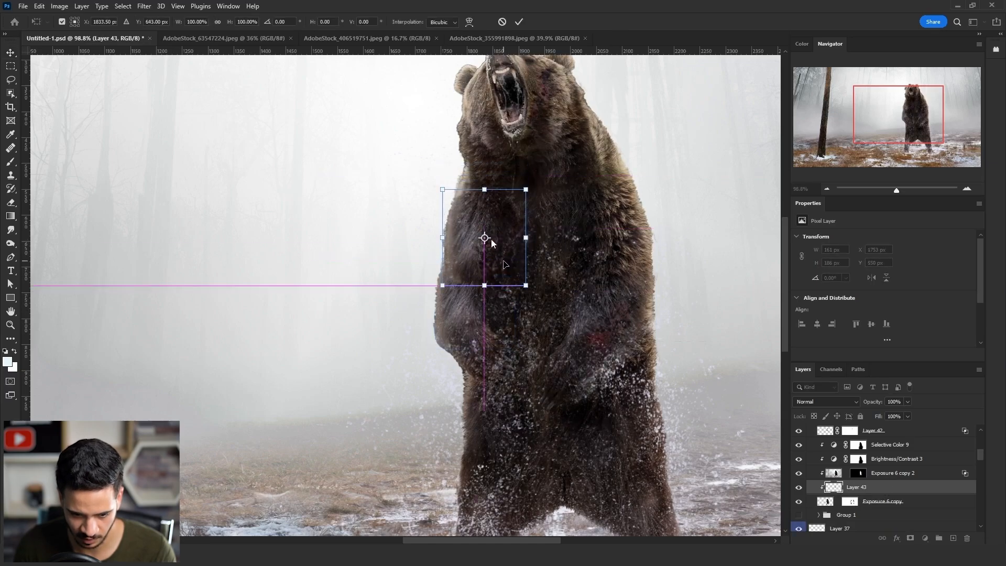
key(Return)
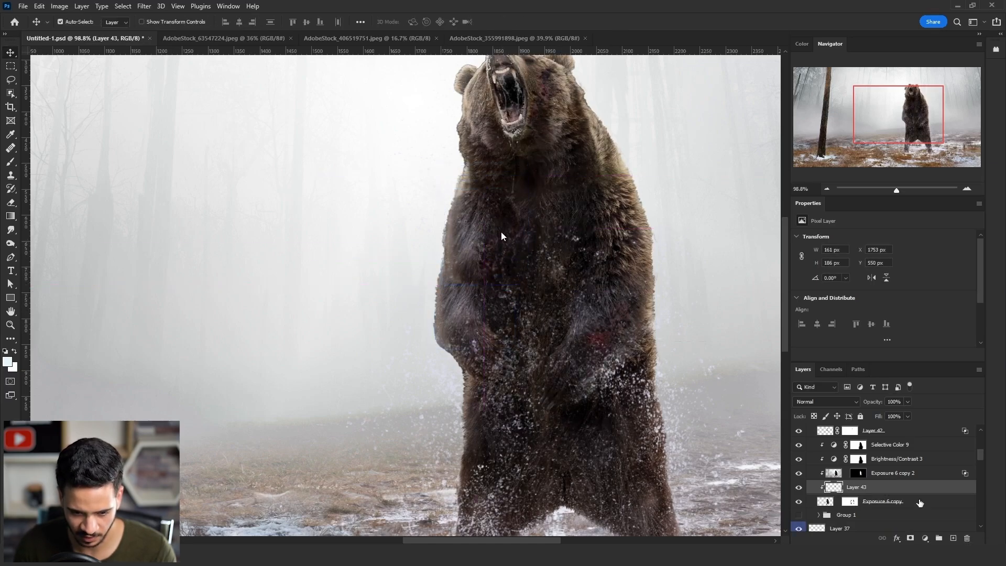
Set Layer 43's Blend If shadows to 45/86 for This Layer and 0/68 for Underlying Layer.
click(911, 477)
click(913, 487)
double_click(913, 487)
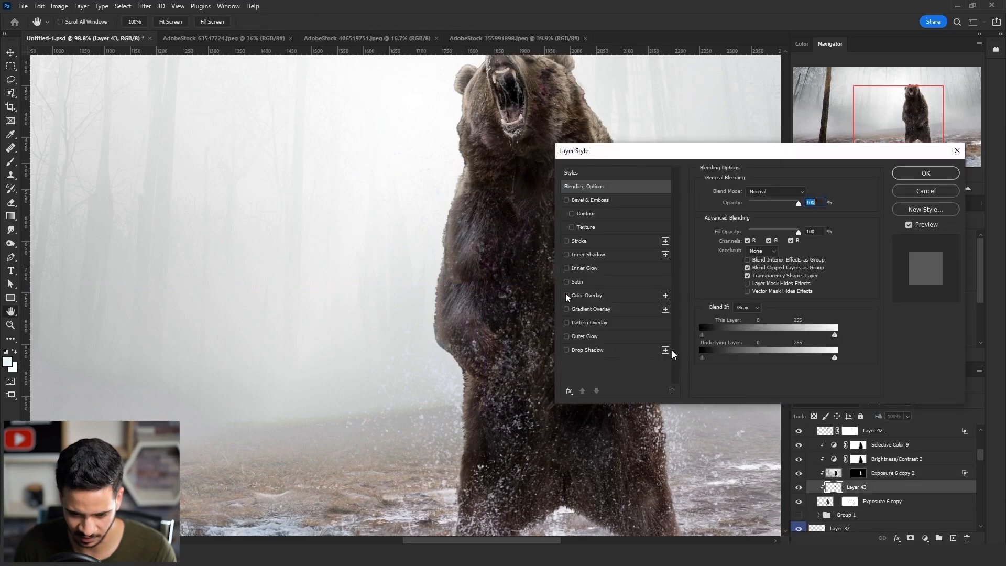
drag(716, 356, 741, 356)
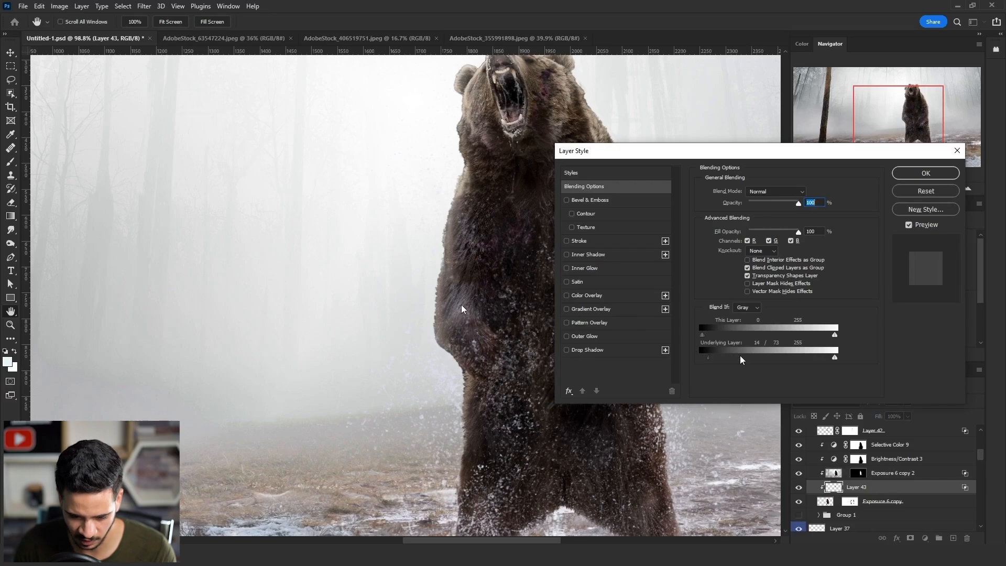
alt+drag(739, 357, 755, 337)
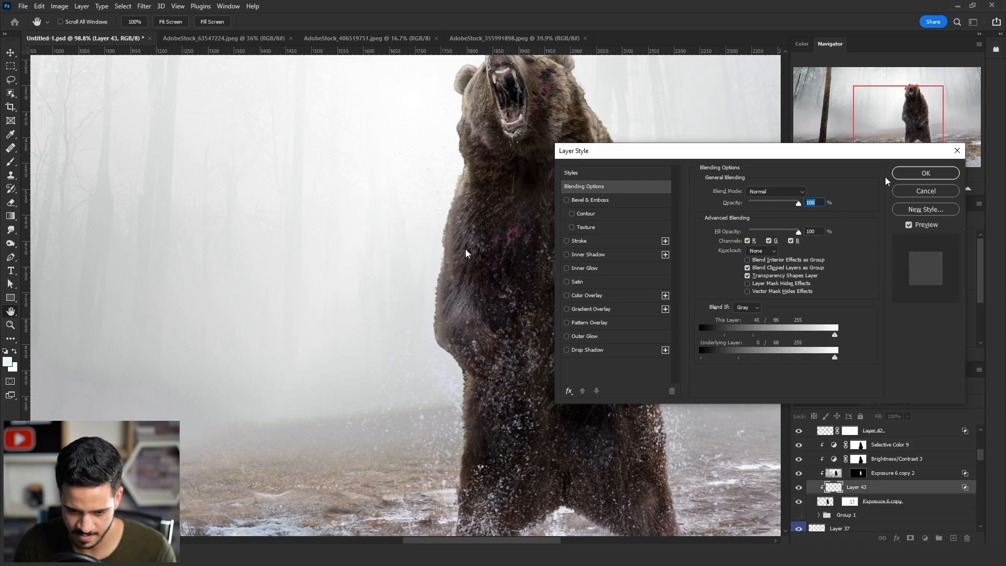
key(Return)
Erase the outer edge of Layer 43's fur patch along the bear's shoulder and upper arm with a soft Eraser.
scroll(465, 250, down, 3)
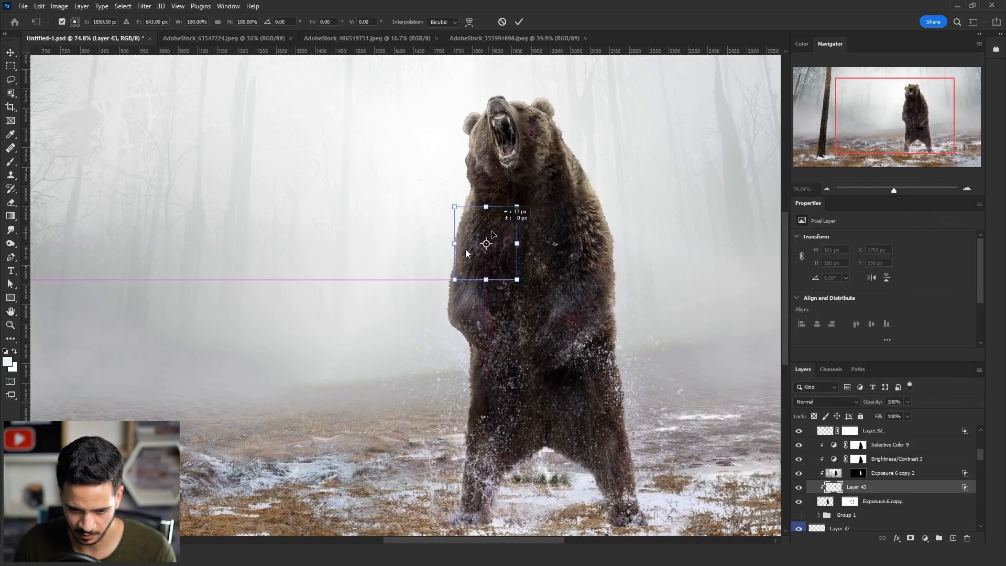
key(e)
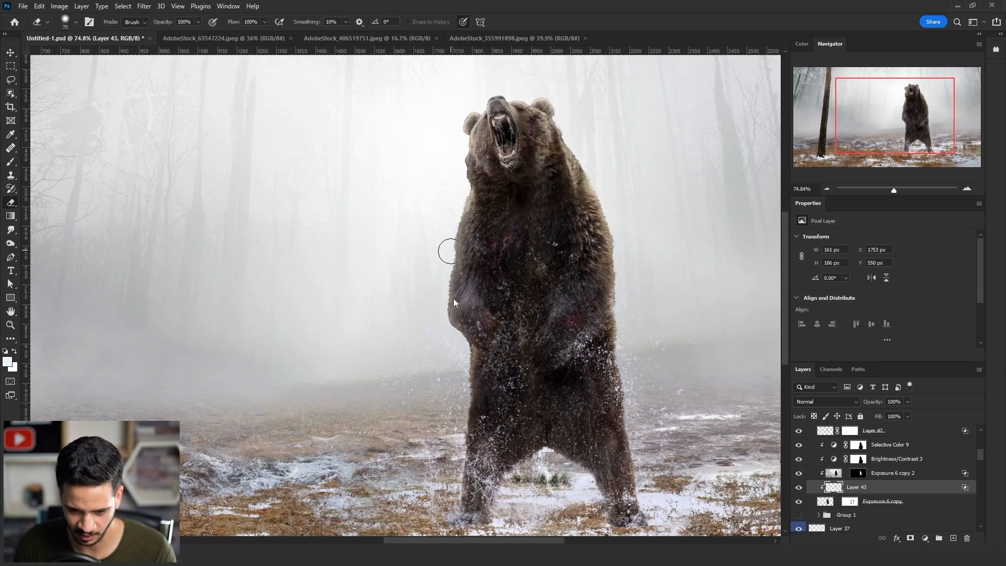
drag(459, 252, 462, 252)
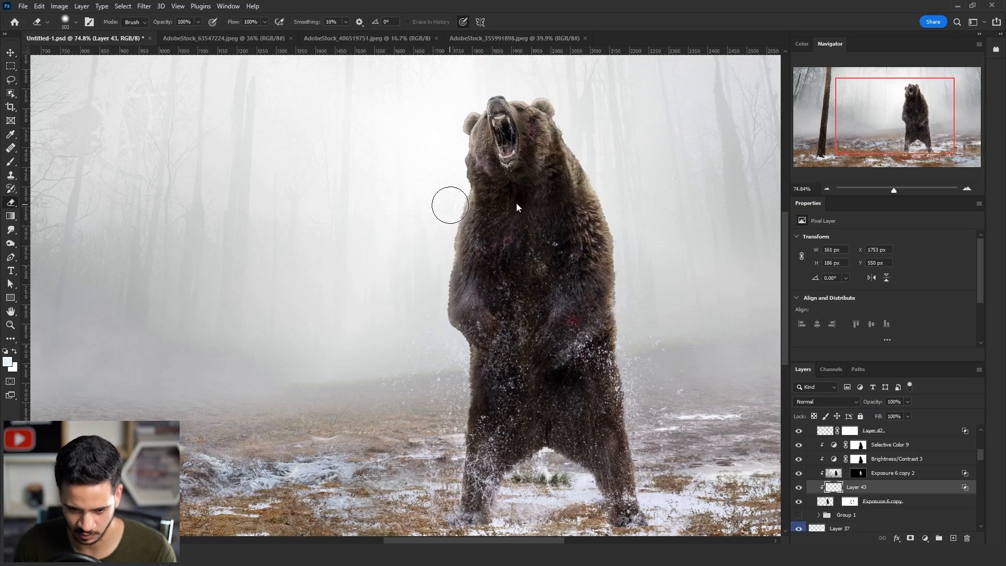
drag(451, 206, 440, 243)
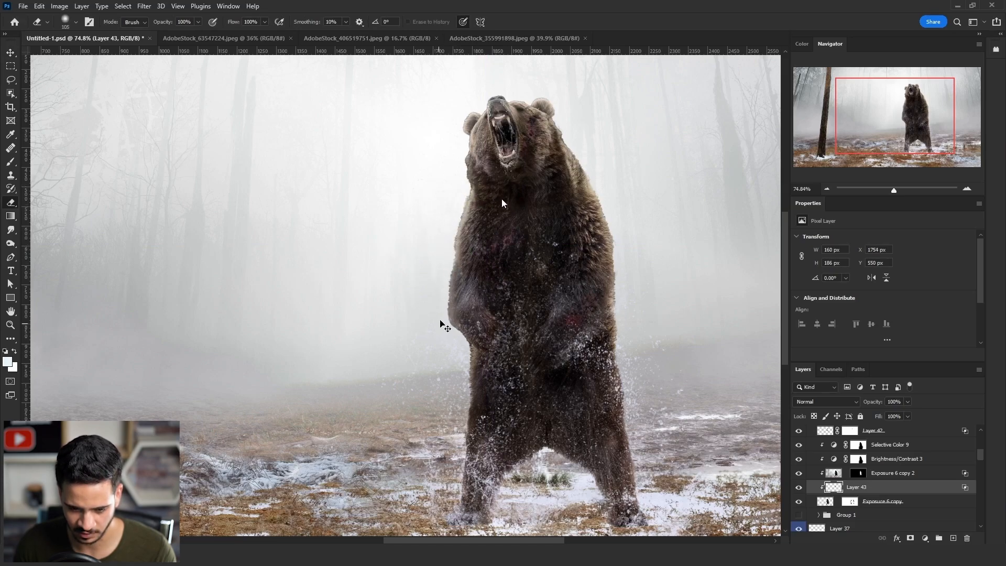
key(ctrl+j)
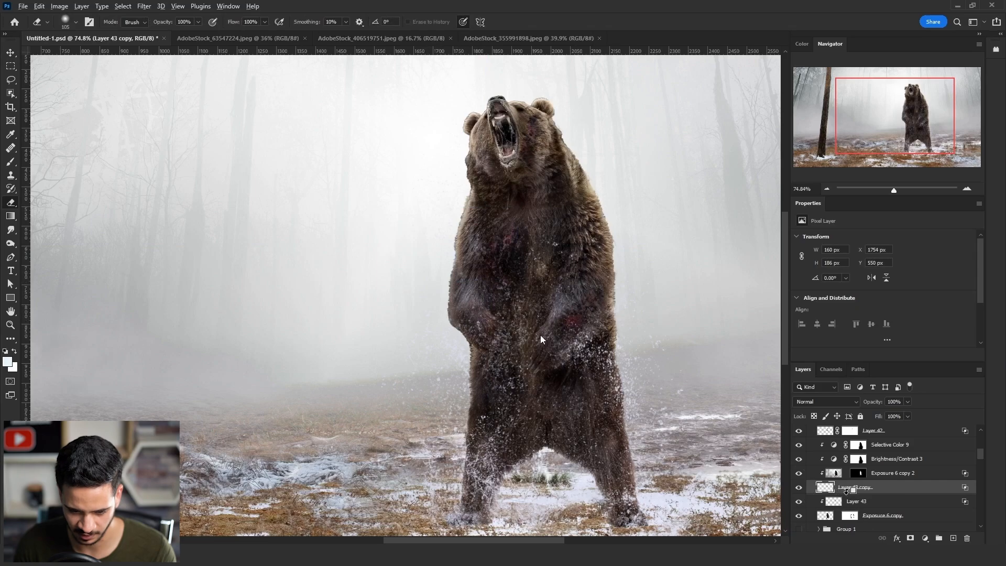
key(ctrl+alt+g)
key(l)
key(Delete)
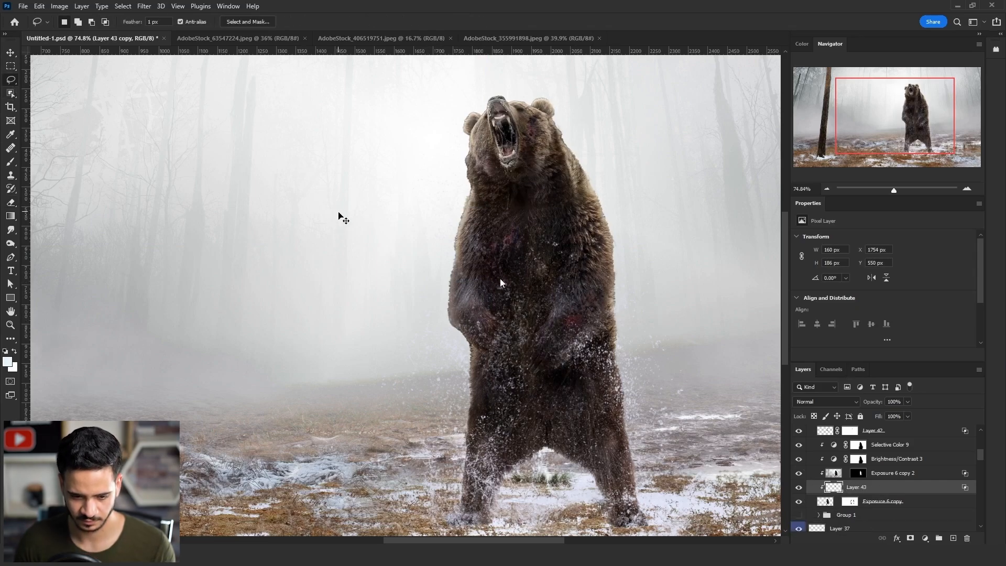
Lasso fur texture on Layer 43, transform it with Free Transform, and place it over the bear's opposite shoulder, lower chest and thigh.
mouse_move(509, 251)
mouse_down()
mouse_move(419, 206)
mouse_move(511, 249)
mouse_move(627, 247)
mouse_up()
key(v)
key(ctrl+t)
right_click(587, 243)
click(634, 450)
drag(609, 232, 615, 176)
key(Return)
drag(595, 234, 577, 366)
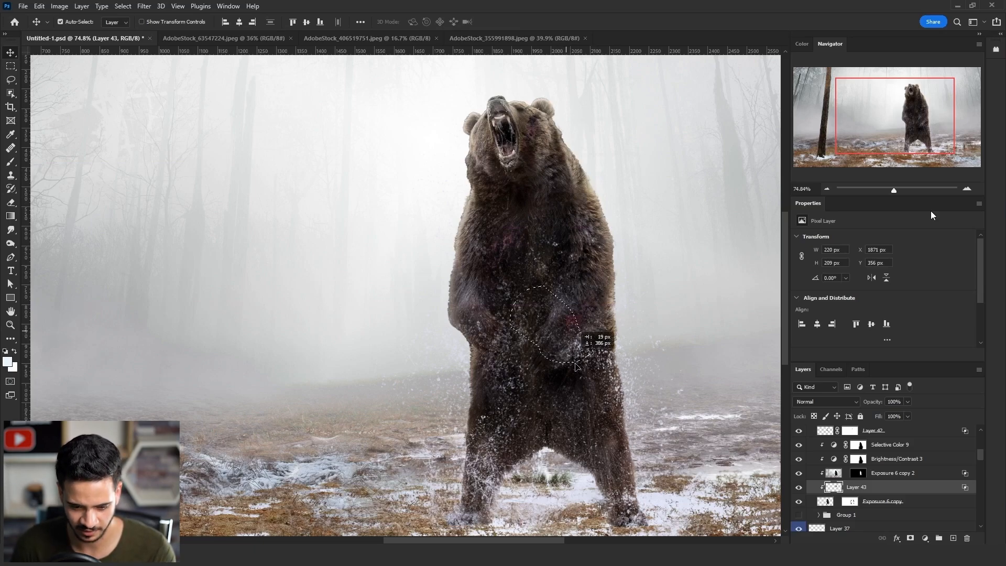
drag(576, 366, 608, 430)
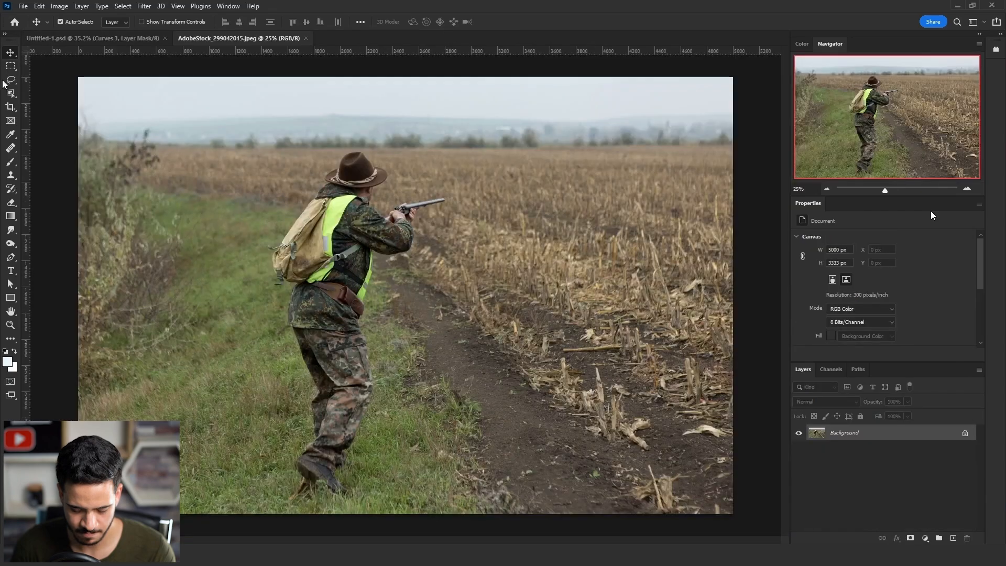
Select the hunter in the cornfield photo with the Object Selection tool.
key(w)
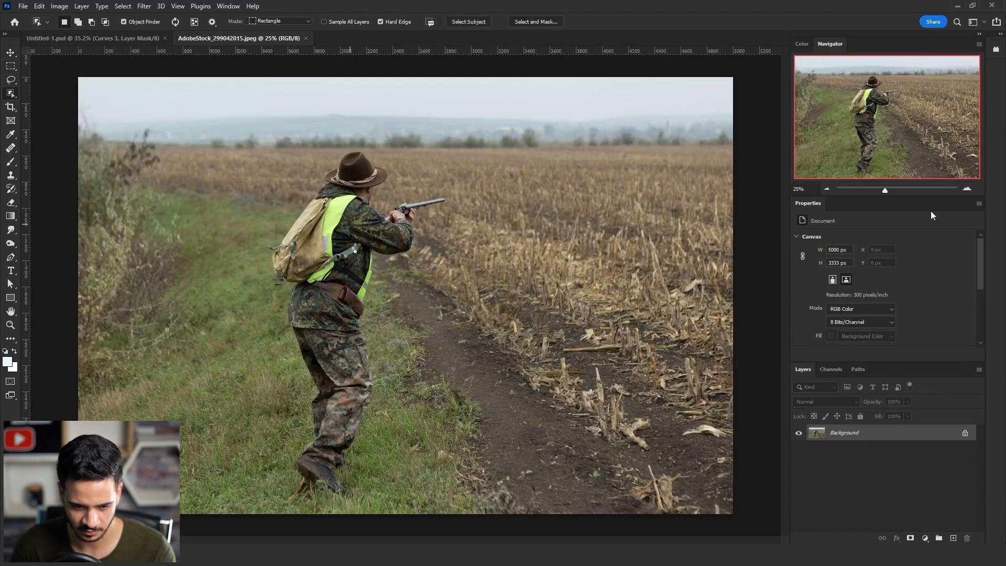
click(375, 254)
key(l)
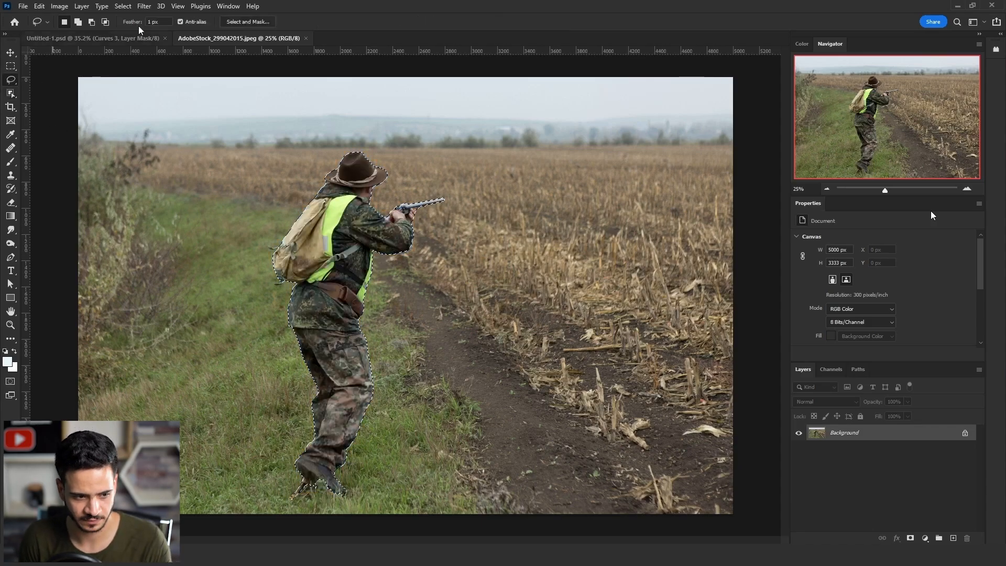
Refine the hunter selection's edge with radius 4.6 px, feather 1.6 px and contrast 36%, and turn it into a layer mask.
click(122, 6)
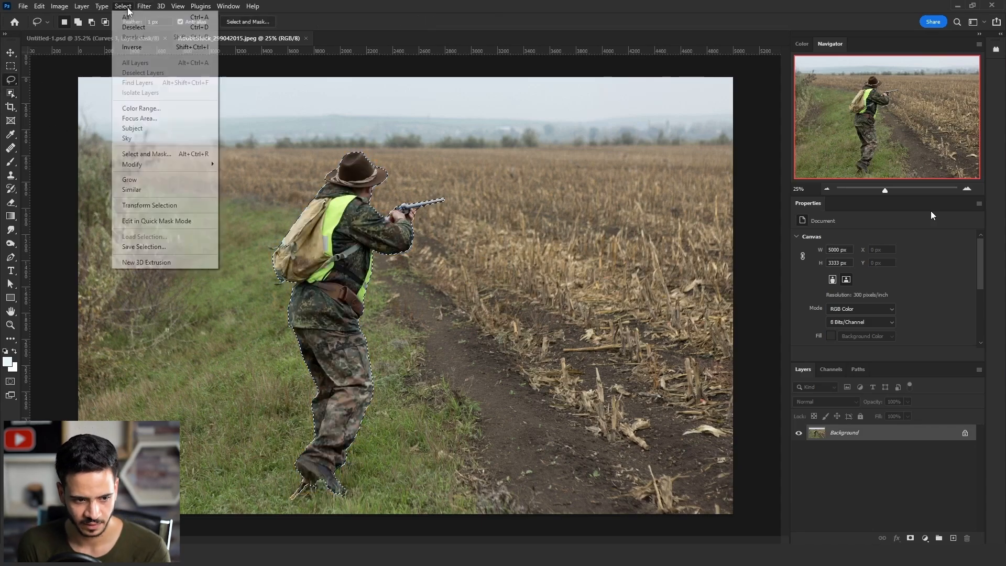
shift+click(164, 155)
drag(723, 287, 745, 287)
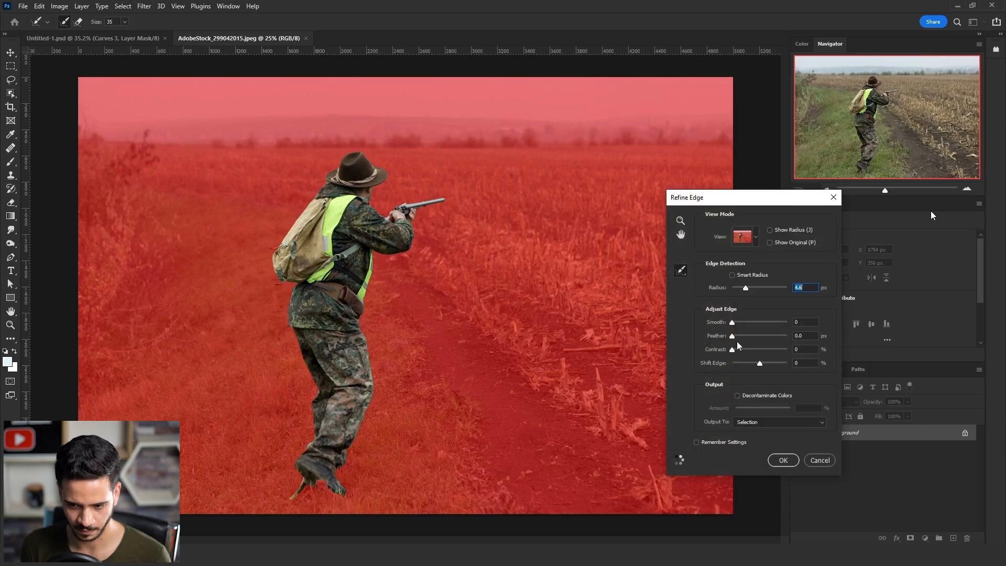
drag(732, 336, 753, 350)
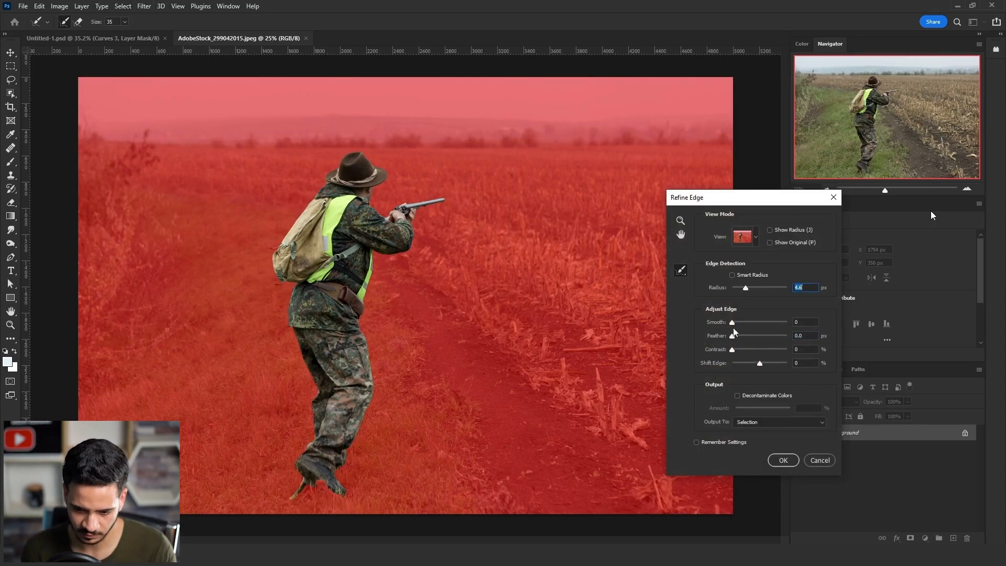
drag(732, 336, 736, 336)
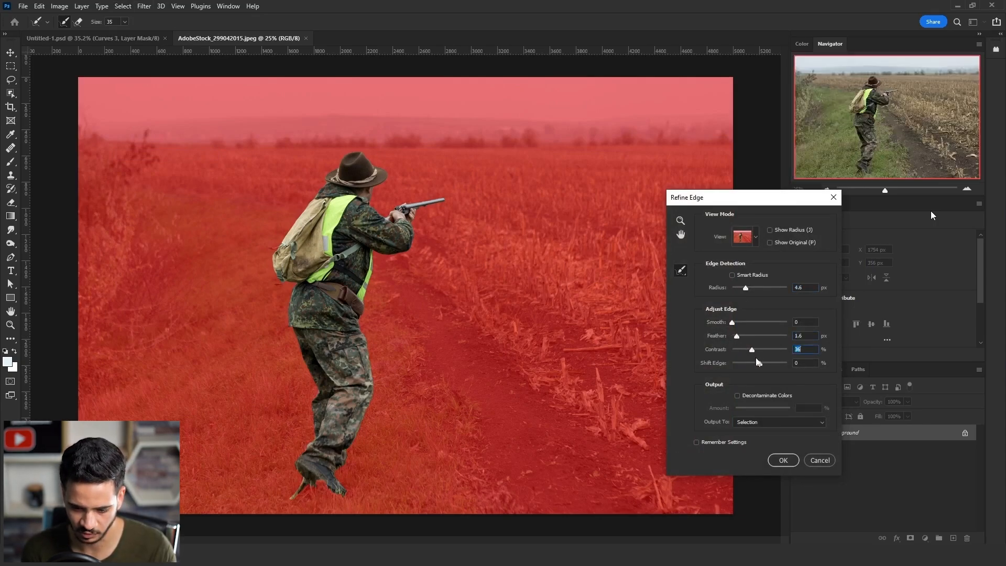
click(782, 460)
click(910, 538)
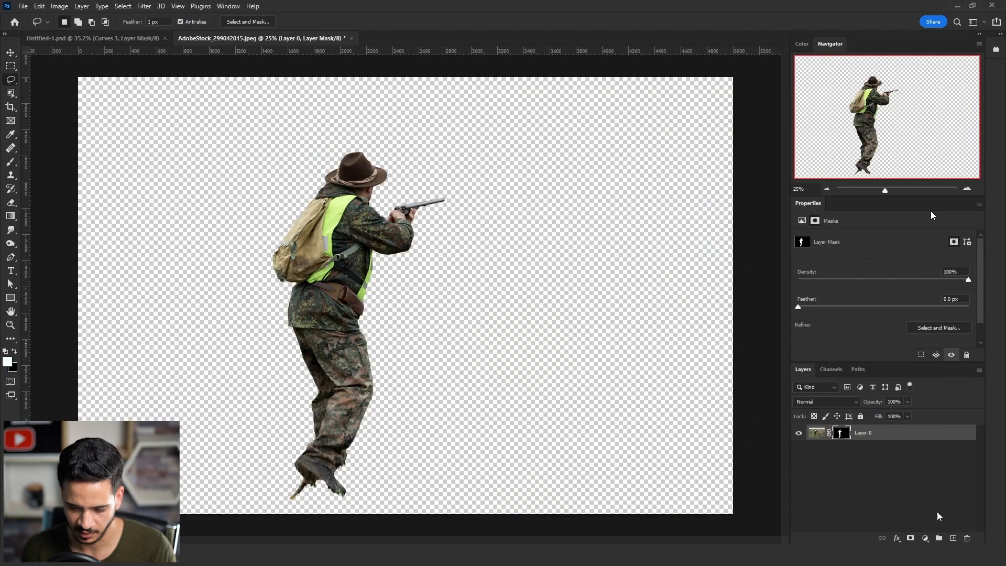
Add a new layer beneath the hunter and fill it with 50% Gray.
click(953, 538)
drag(875, 437, 867, 463)
key(shift+F5)
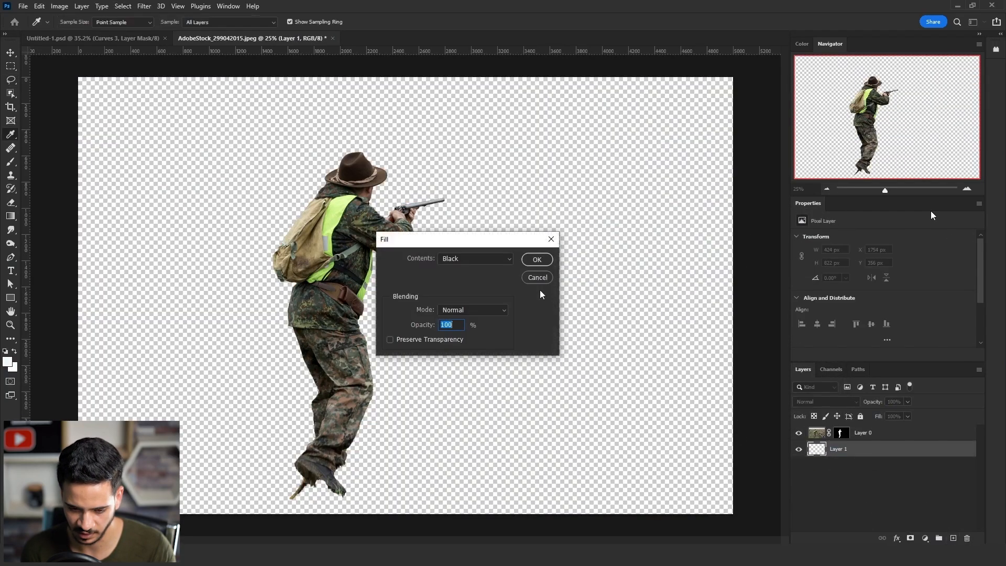
click(475, 258)
click(461, 348)
click(533, 259)
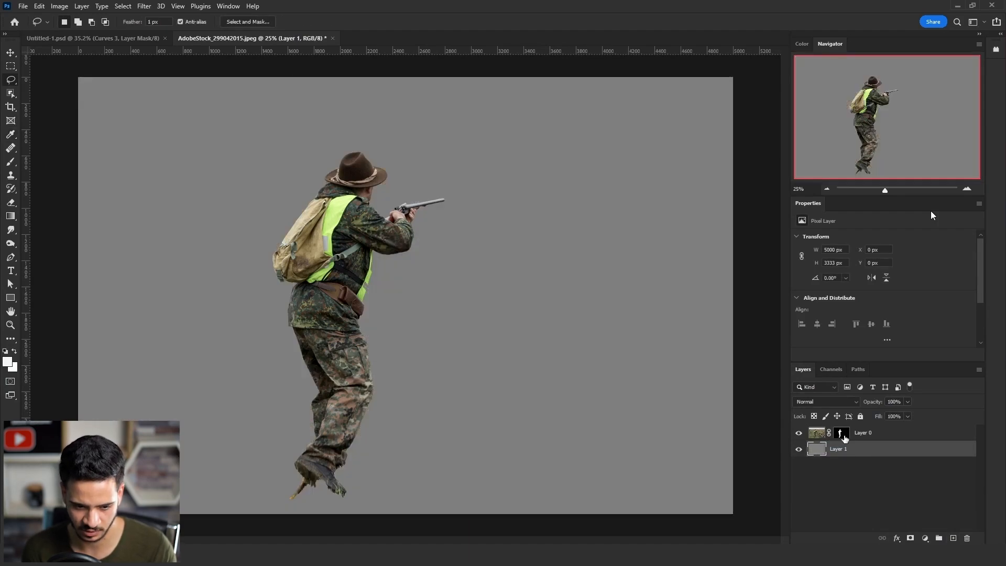
Lasso the leftover background between the hat brim and the hood, clear it from Layer 0's mask, and deselect.
click(841, 432)
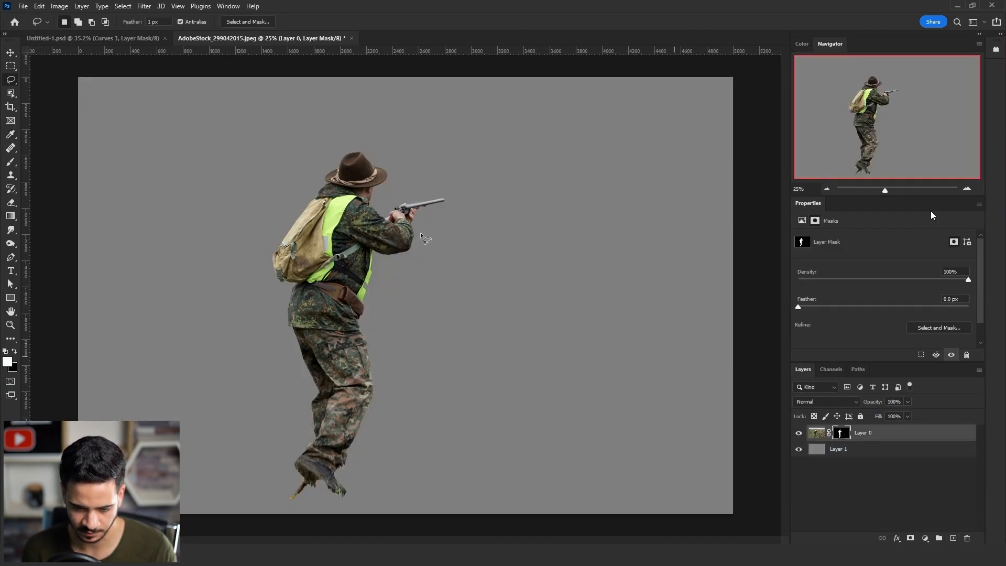
scroll(315, 170, up, 12)
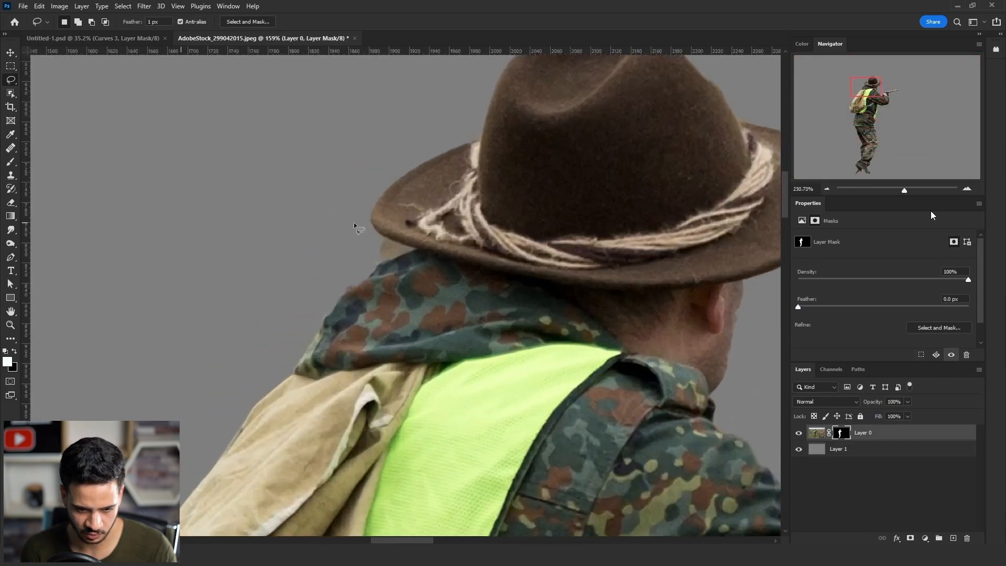
scroll(354, 224, up, 4)
mouse_move(371, 309)
mouse_down()
mouse_move(476, 267)
mouse_move(425, 248)
mouse_move(313, 278)
mouse_move(367, 309)
mouse_up()
key(Delete)
key(ctrl+d)
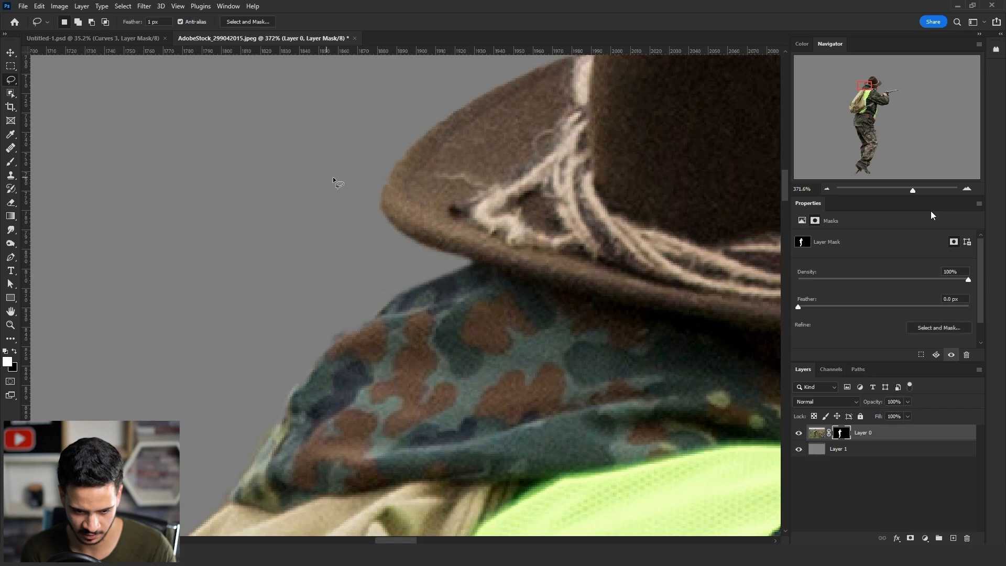
Lasso the green vest area beneath the backpack and cover it with camouflage fabric using the Clone Stamp.
scroll(333, 180, down, 12)
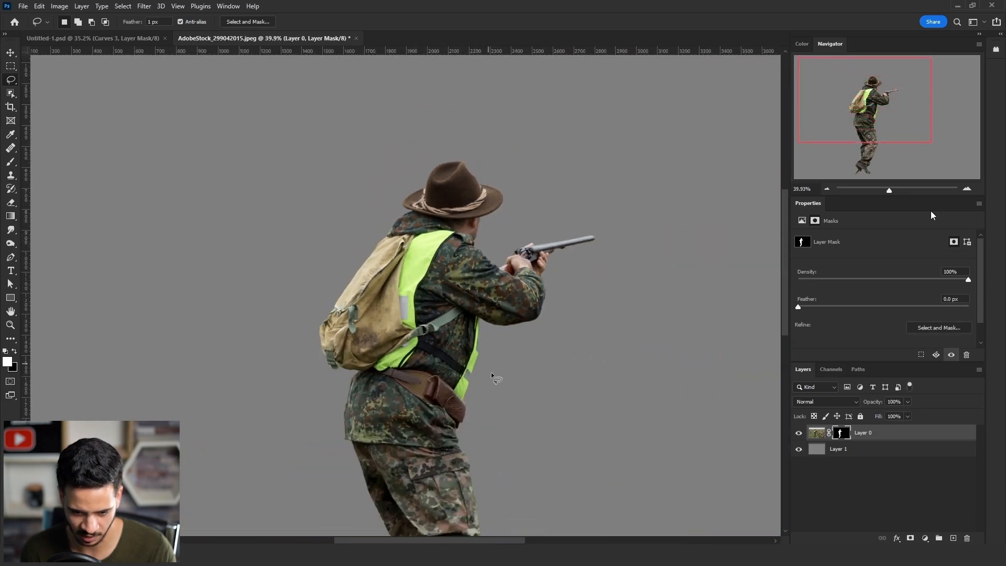
scroll(477, 372, up, 5)
scroll(474, 356, down, 3)
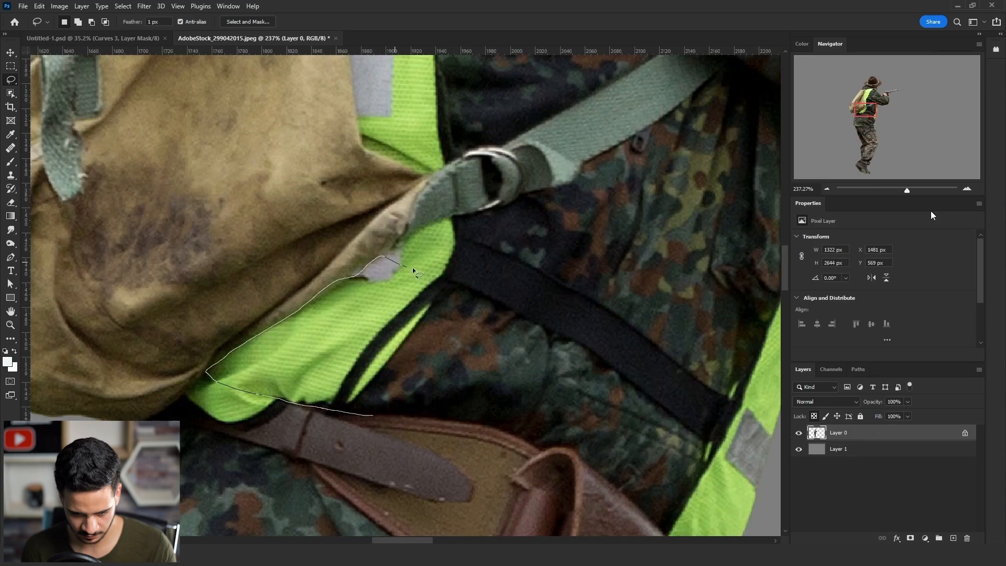
drag(403, 265, 425, 272)
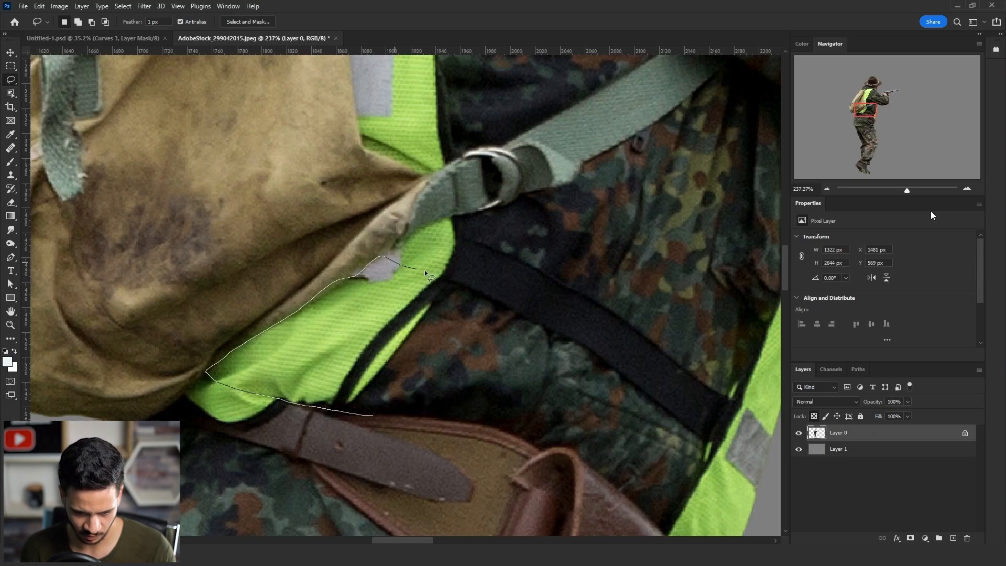
mouse_move(425, 272)
mouse_down()
mouse_move(483, 314)
mouse_move(428, 401)
mouse_up()
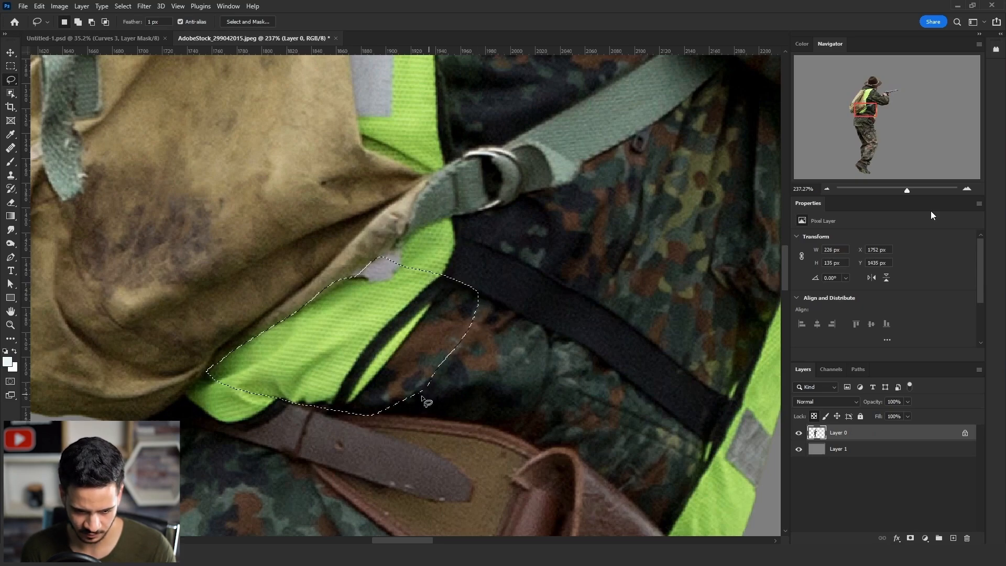
key(s)
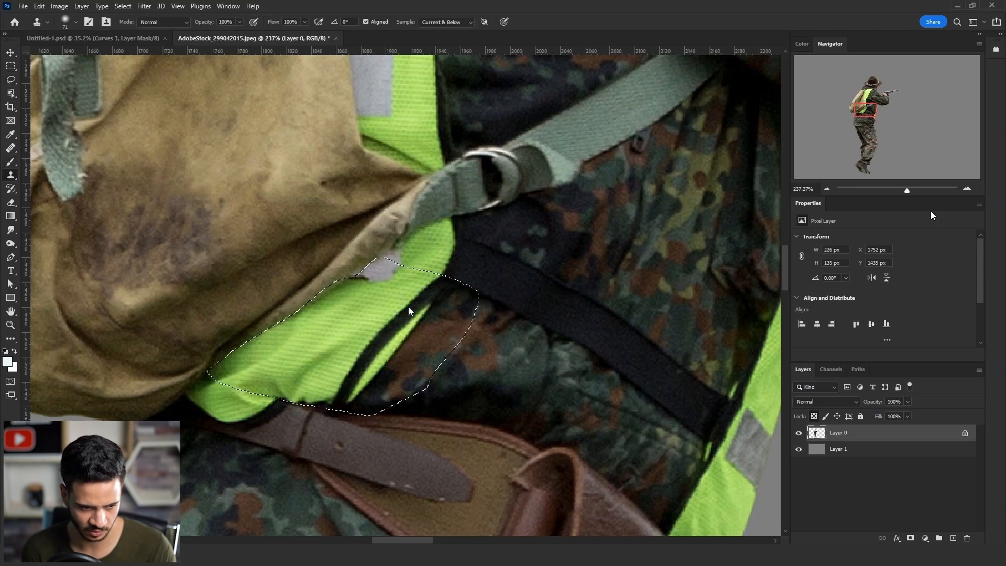
alt+click(537, 377)
mouse_move(435, 335)
mouse_down()
mouse_move(382, 370)
mouse_move(337, 359)
mouse_move(423, 318)
mouse_move(427, 306)
mouse_move(404, 310)
mouse_up()
alt+right_click(463, 340)
alt+click(465, 339)
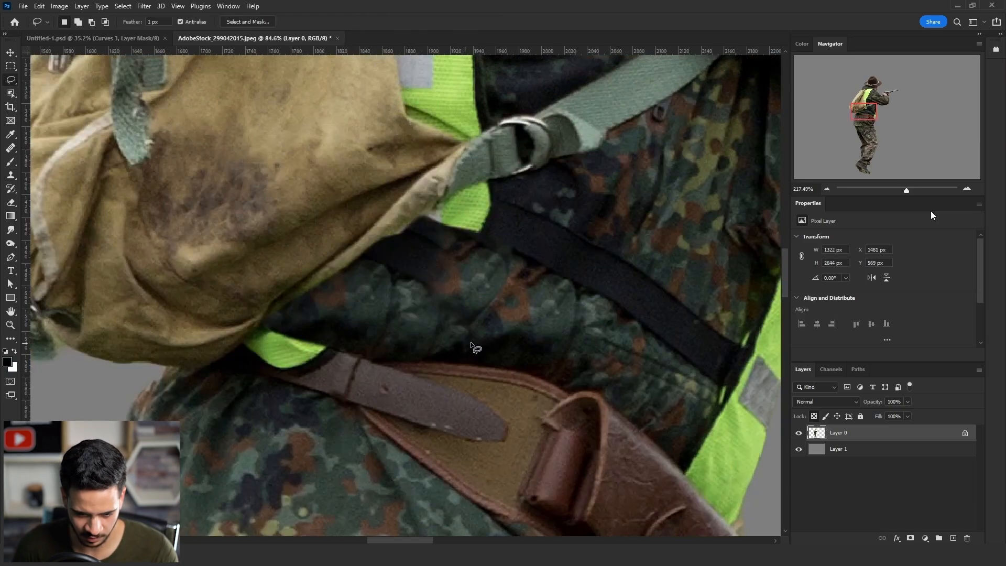
Lasso a repeated spot in the cloned camouflage above the belt and fill it with Content-Aware.
drag(472, 341, 492, 279)
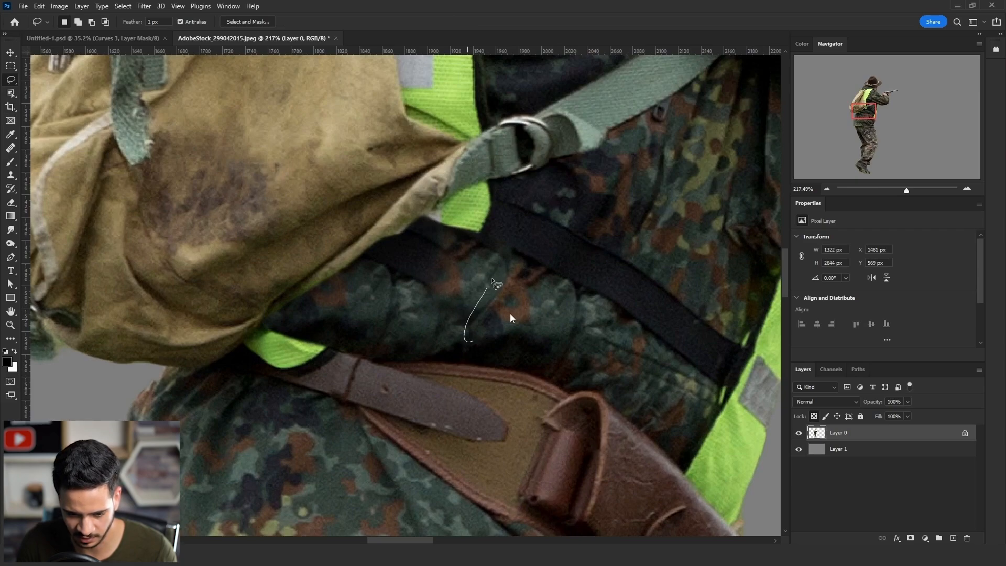
mouse_move(492, 280)
mouse_down()
mouse_move(502, 252)
mouse_move(510, 296)
mouse_move(496, 339)
mouse_up()
key(shift+F5)
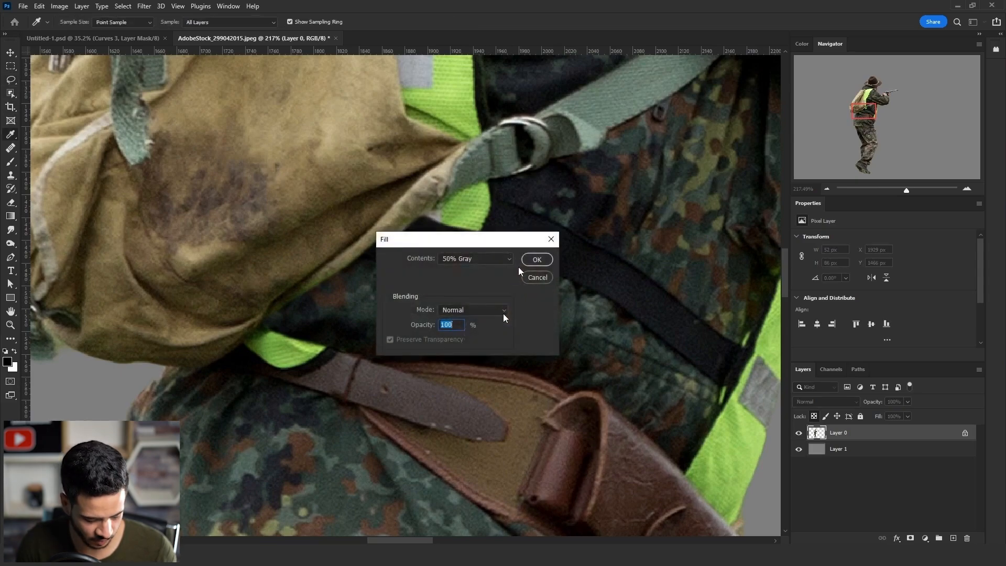
click(507, 258)
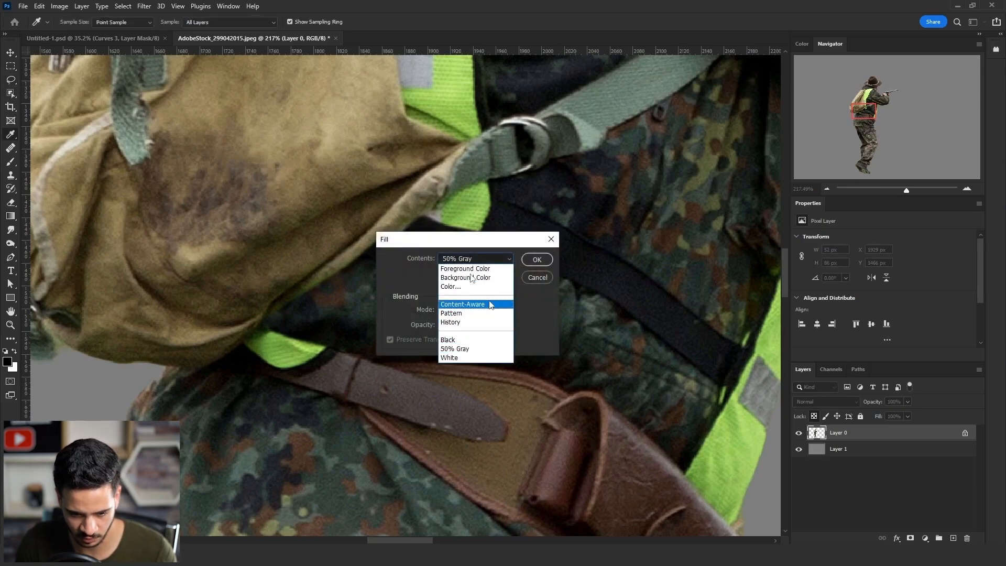
click(479, 301)
click(537, 260)
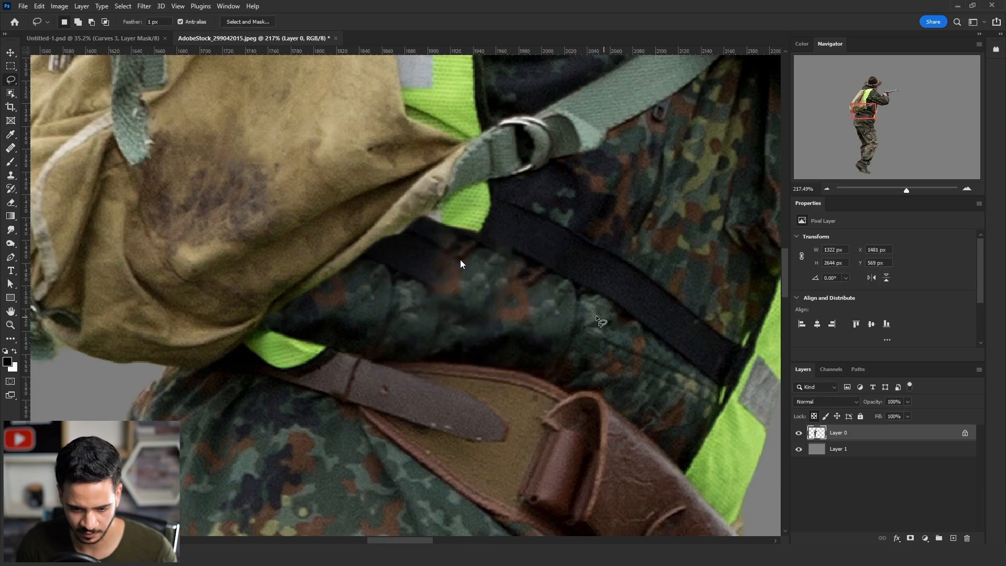
scroll(484, 275, down, 3)
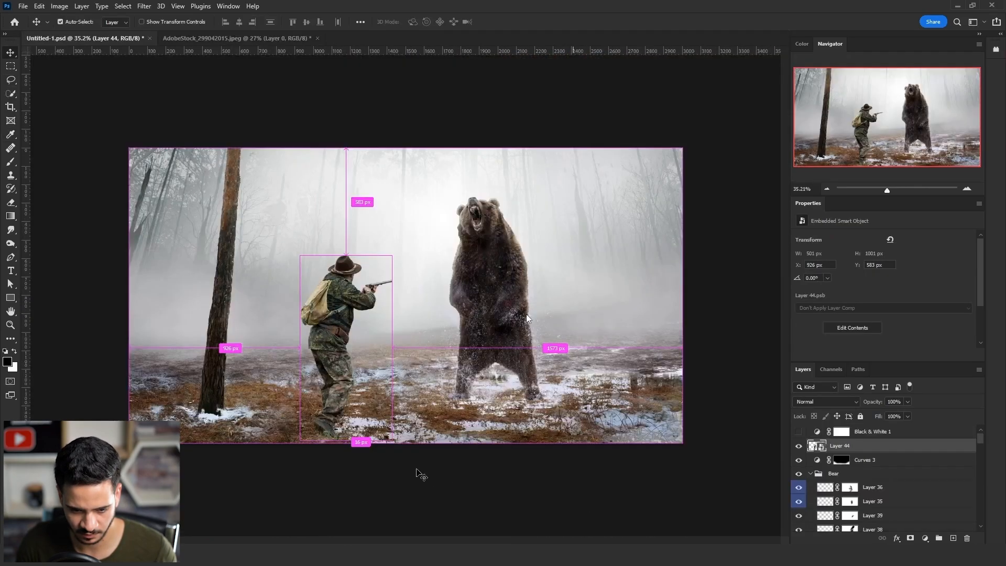
Apply the merged image to the clipped hunter layer copy, and set that layer to Multiply with 60% fill.
click(90, 160)
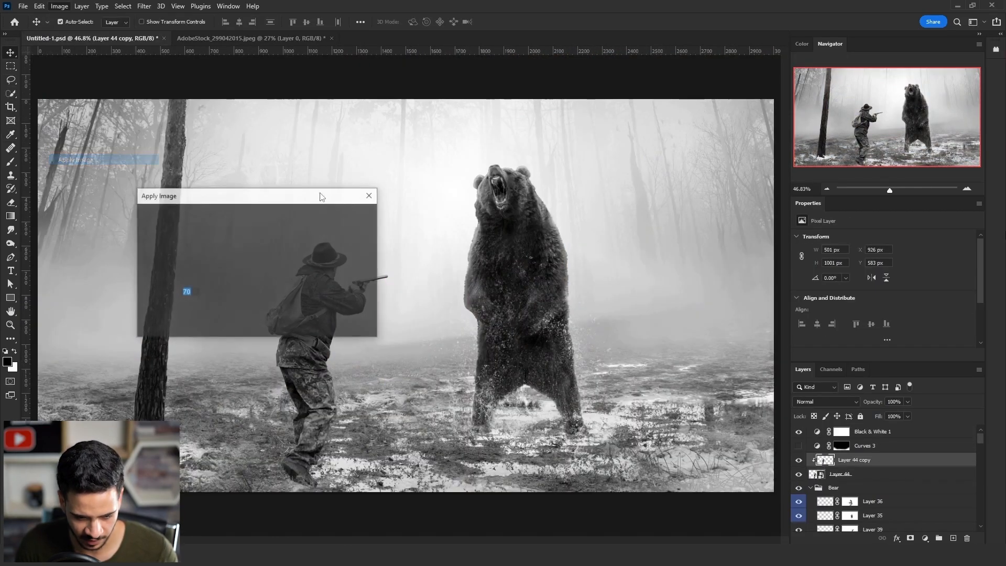
click(344, 222)
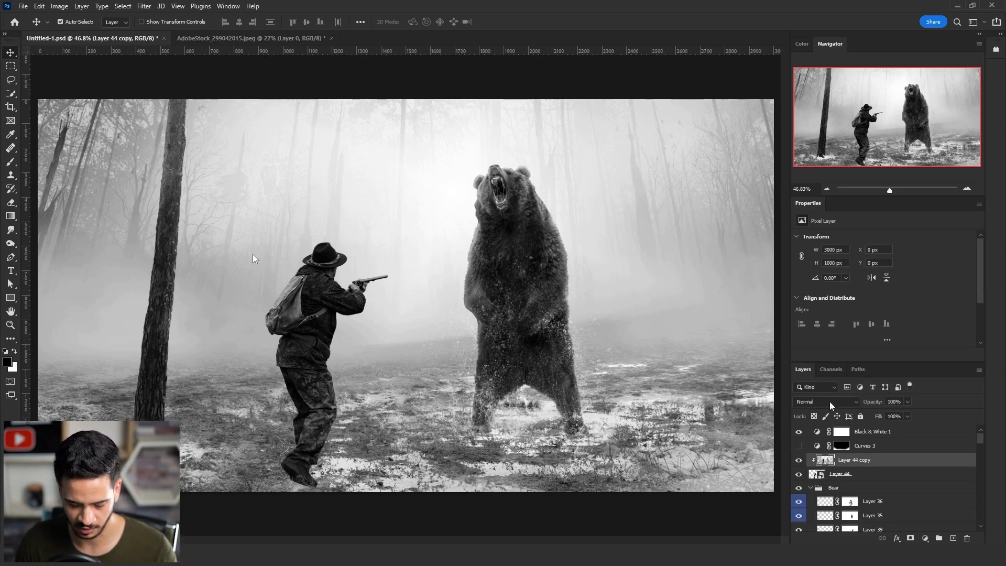
click(828, 402)
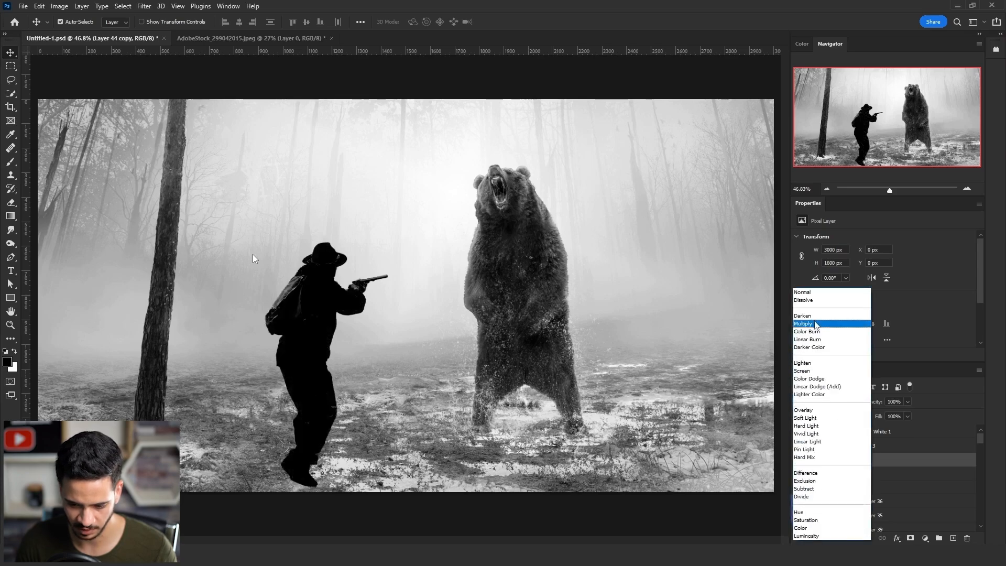
click(818, 322)
key(shift+6)
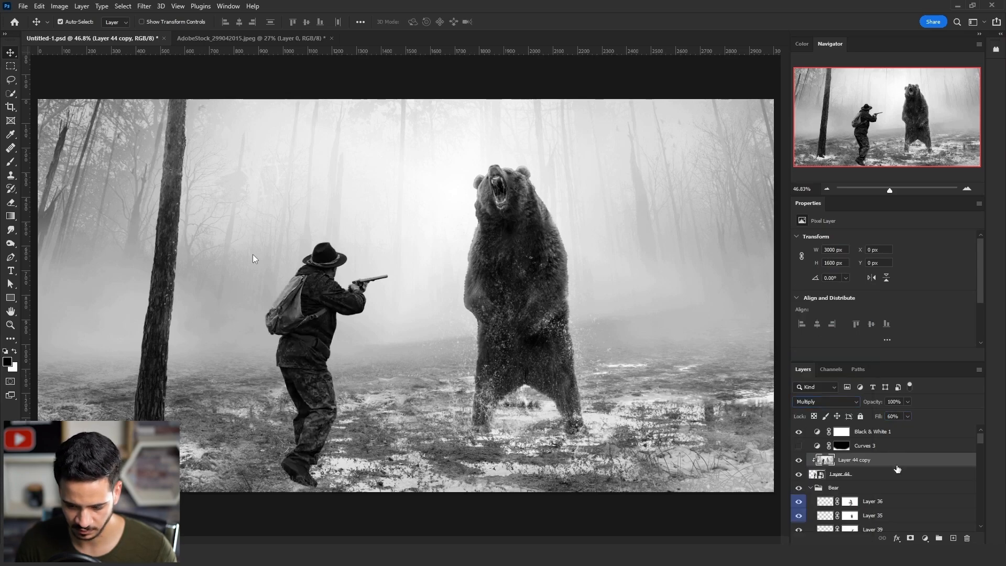
Split the Blend If highlight range of the underlying layer to 183 / 255 for Layer 44 copy.
double_click(906, 460)
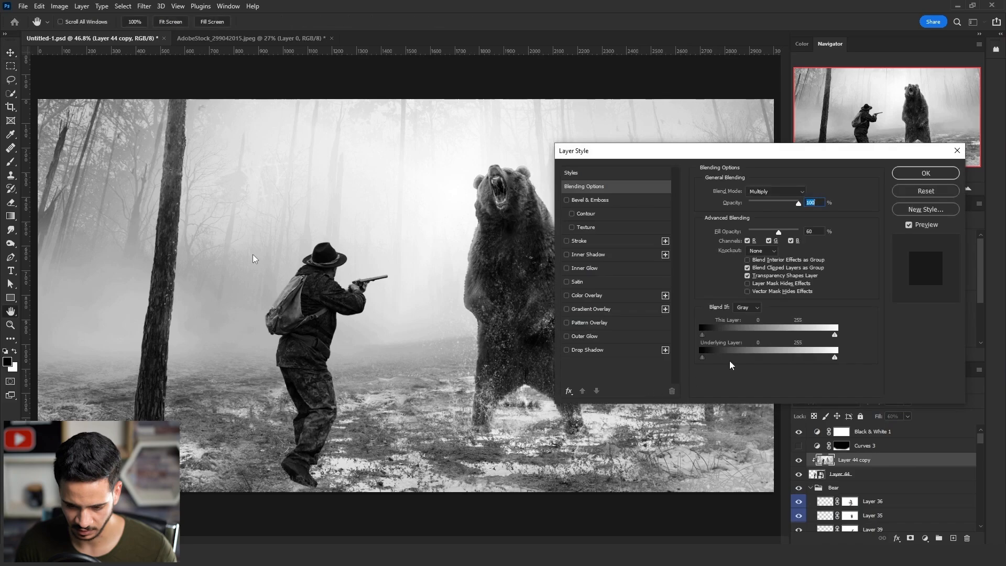
drag(740, 359, 632, 360)
drag(833, 358, 794, 358)
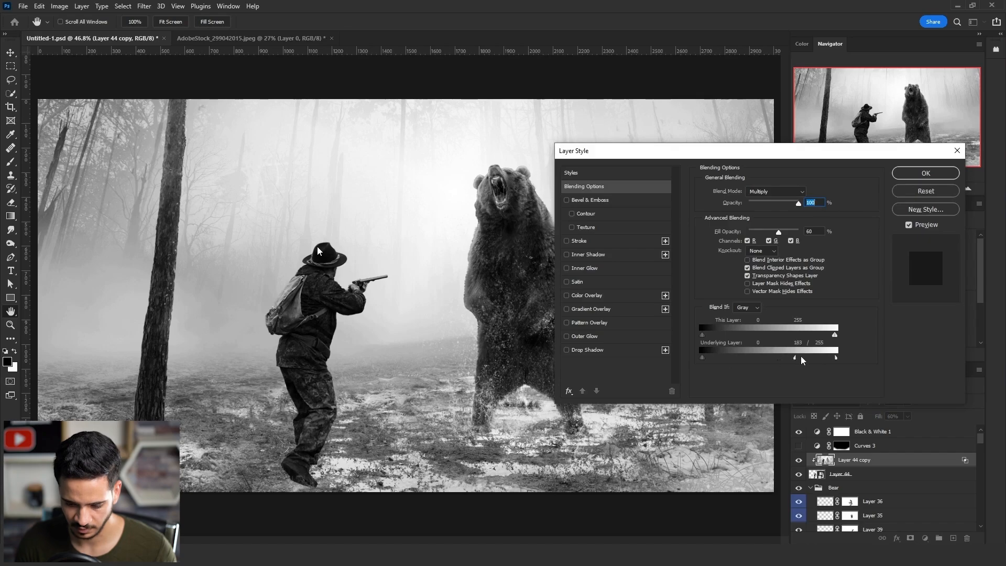
click(914, 175)
Add a black mask to Layer 44 copy and paint white over the hunter's body, raising the brush flow to 20%.
click(910, 538)
key(ctrl+i)
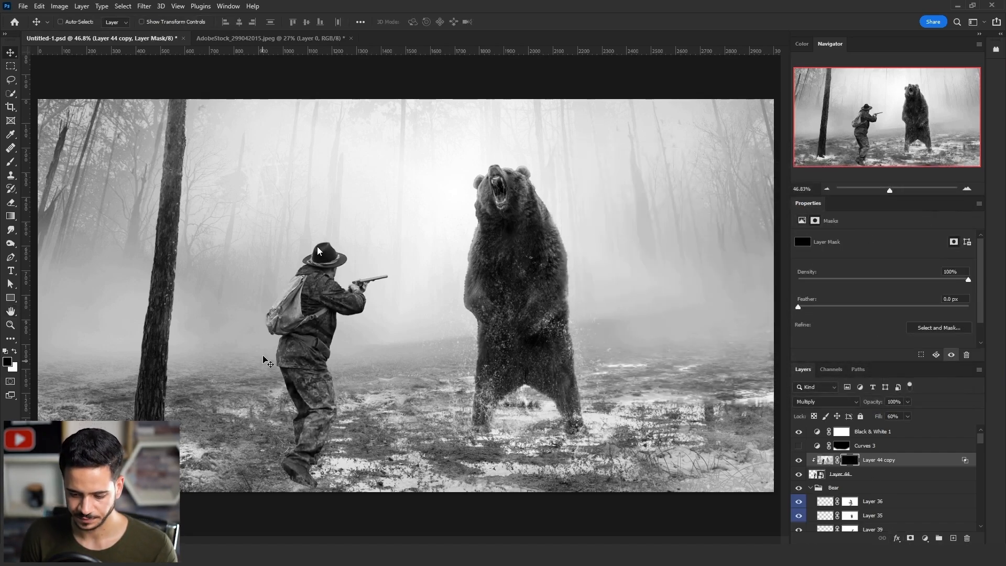
key(b)
key(x)
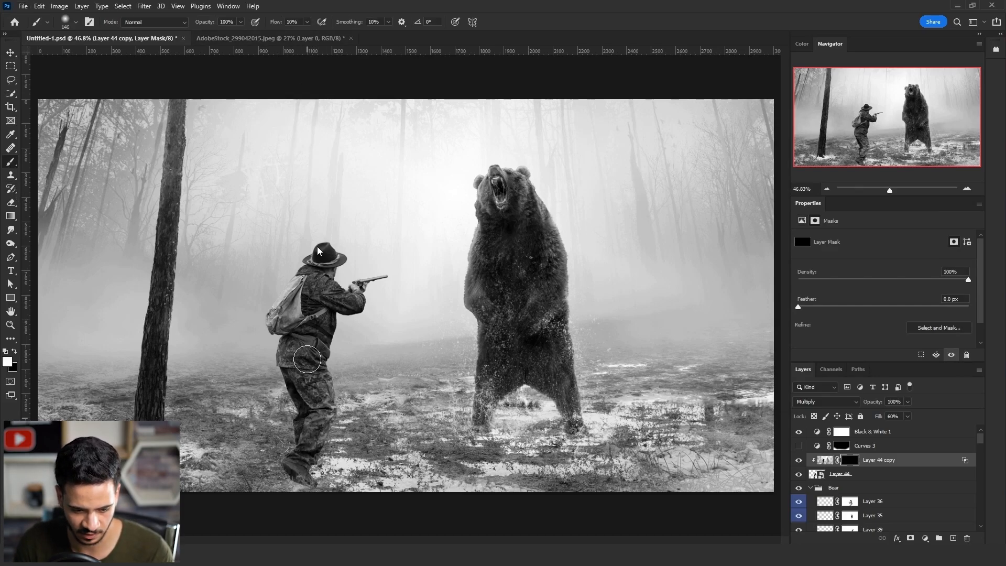
mouse_move(307, 359)
mouse_down()
mouse_move(298, 362)
mouse_move(309, 309)
mouse_up()
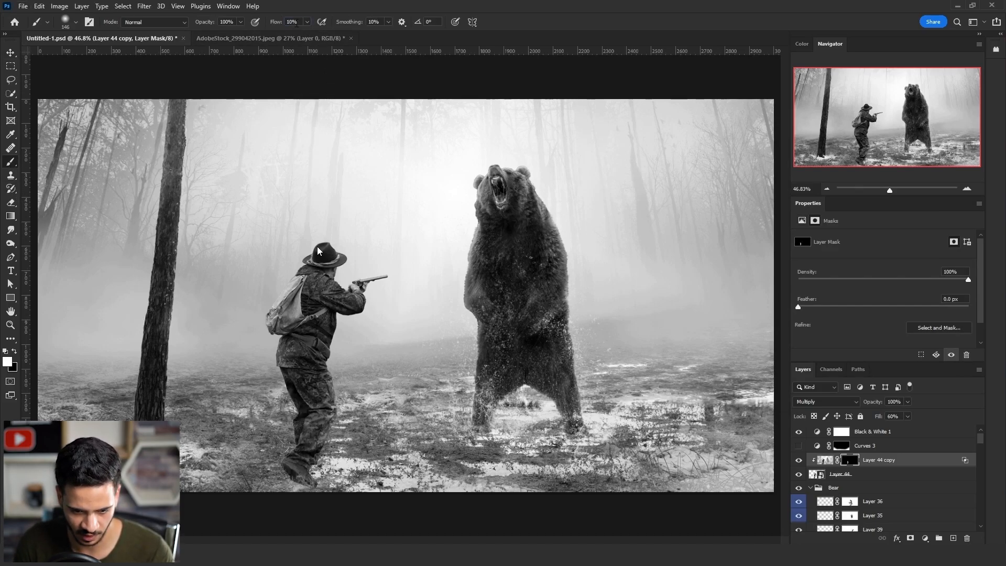
double_click(297, 23)
text(20)
mouse_move(307, 348)
mouse_down()
mouse_move(294, 348)
mouse_move(316, 336)
mouse_move(315, 291)
mouse_up()
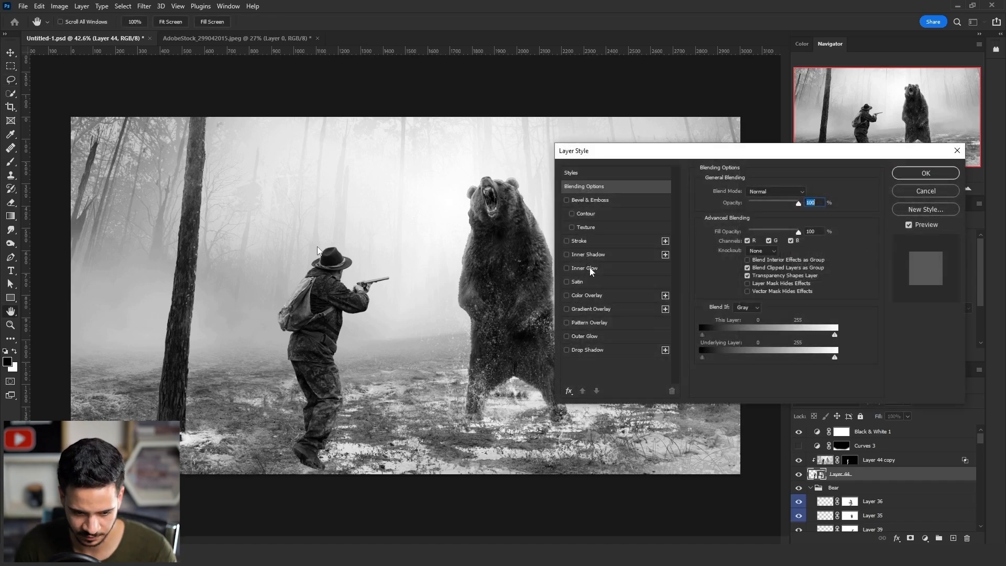
Give Layer 44 a default-reset Inner Glow with Lighten blending, 35% opacity and a size of 21 px.
click(587, 268)
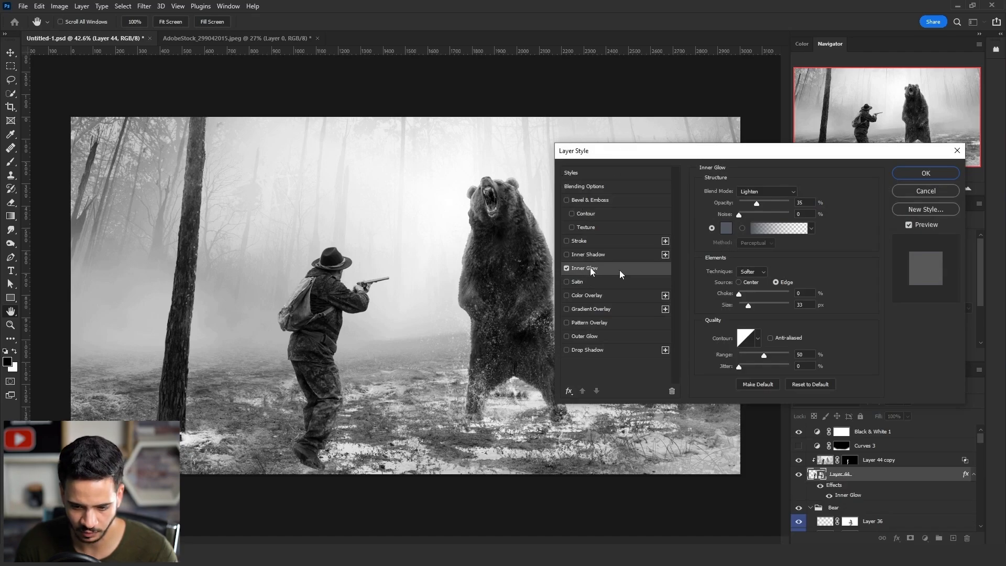
click(810, 384)
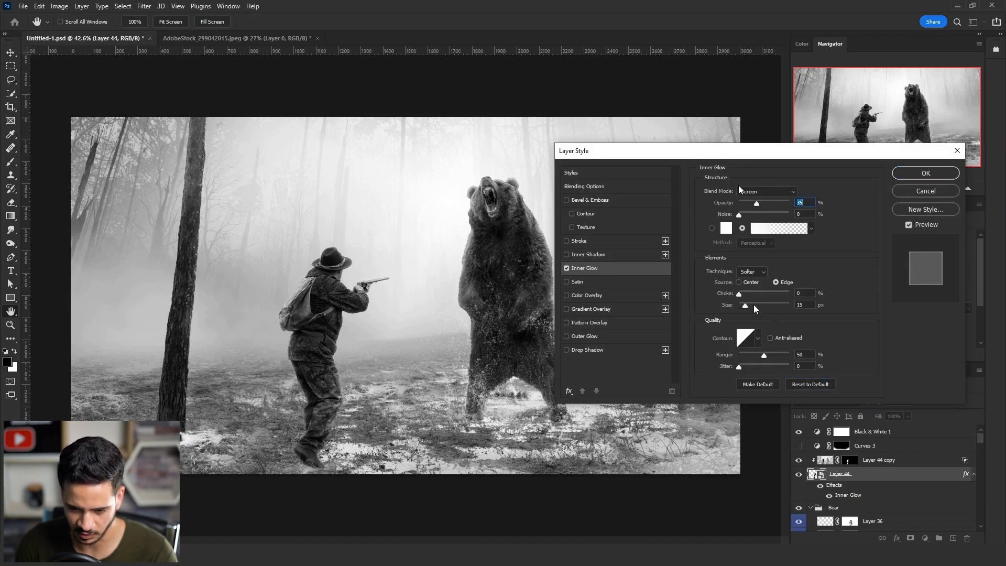
drag(754, 305, 746, 305)
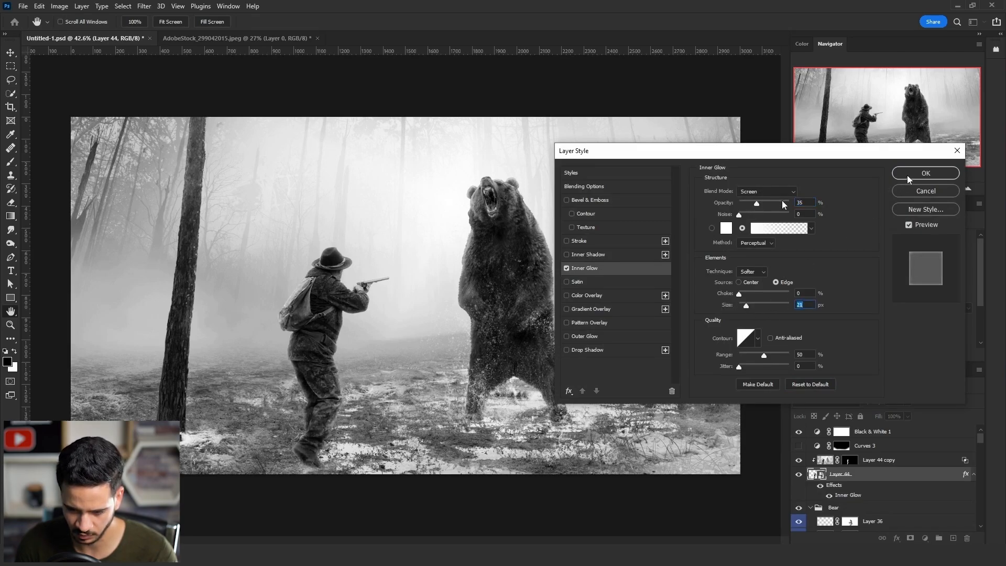
click(766, 192)
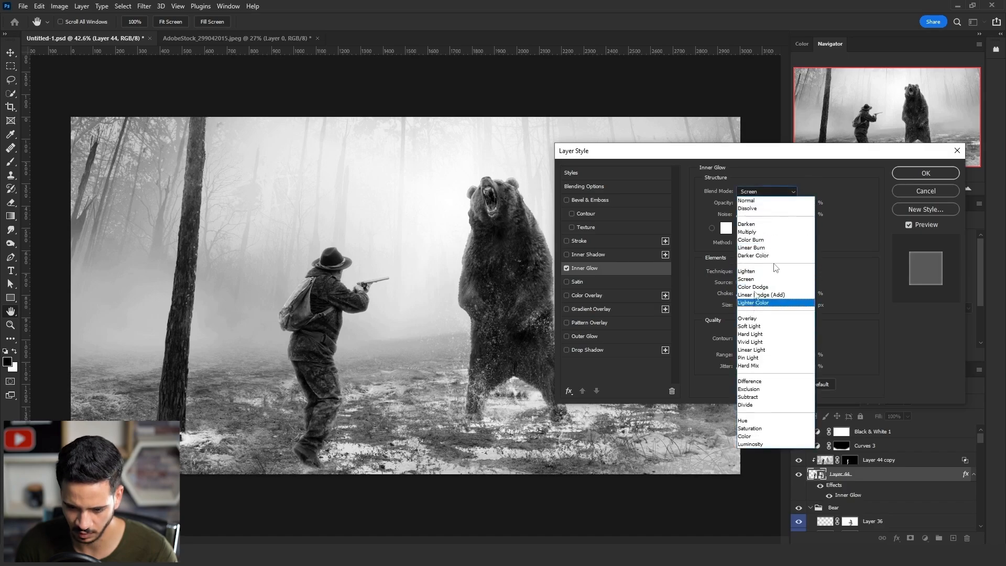
click(774, 270)
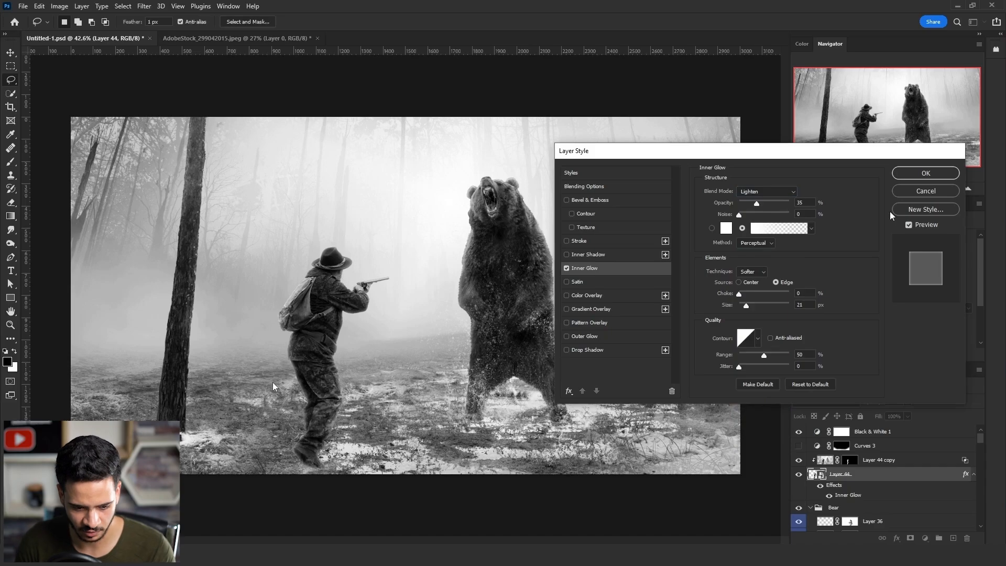
key(Return)
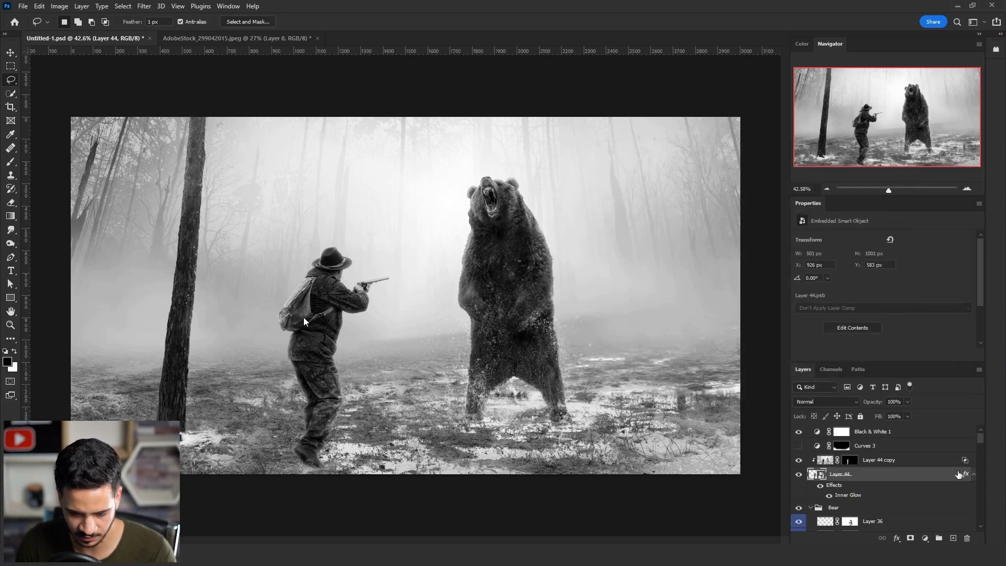
Convert Layer 44's Inner Glow effect into a separate clipped layer and select that layer.
right_click(959, 474)
click(954, 449)
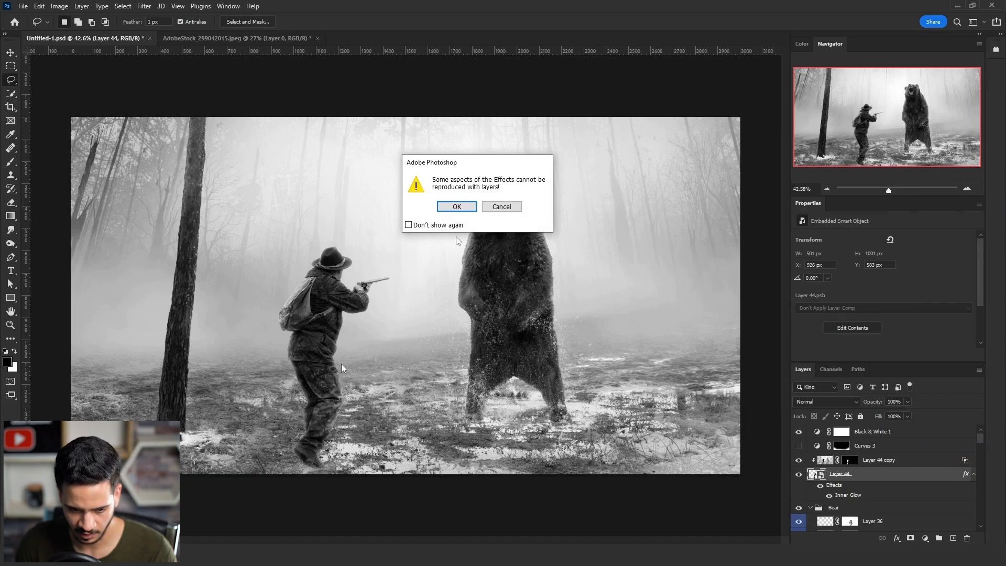
key(Return)
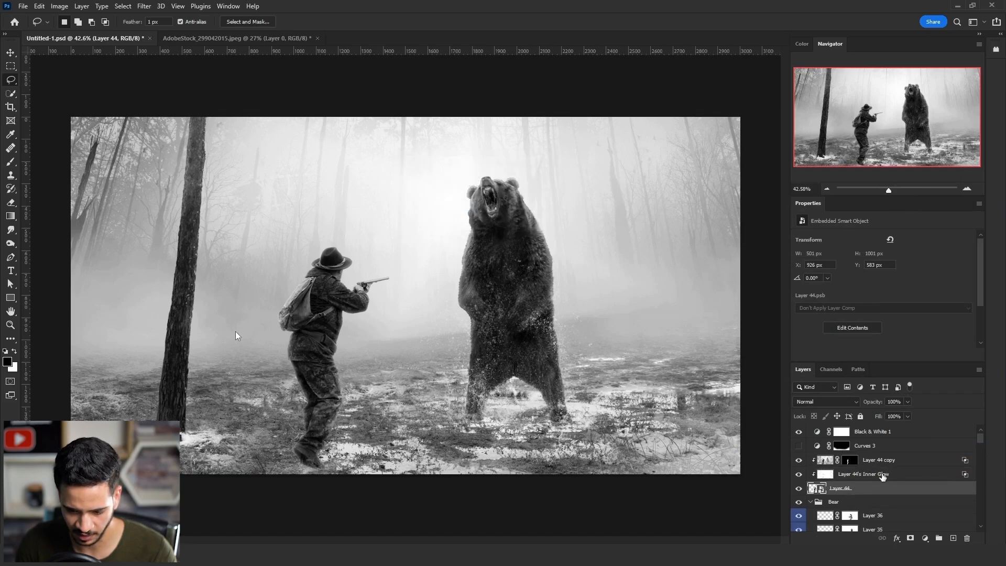
click(883, 474)
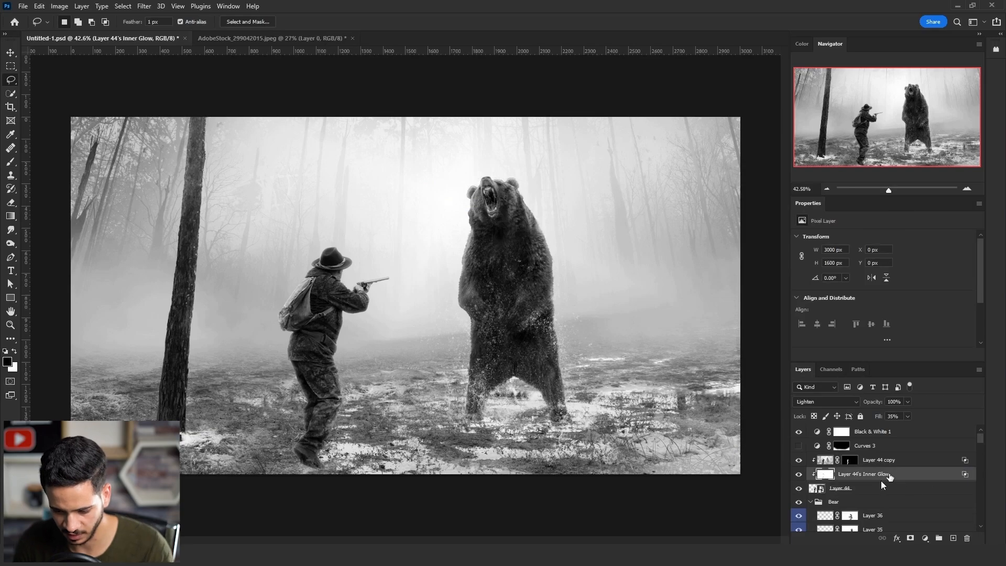
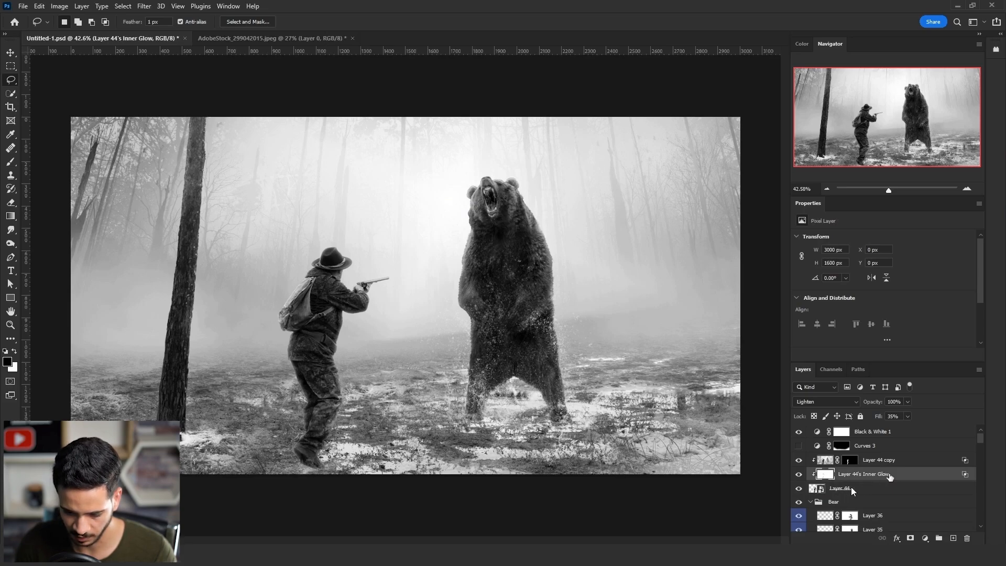
Set the Inner Glow layer's opacity to 70% and hide the Black & White 1 adjustment.
key(e)
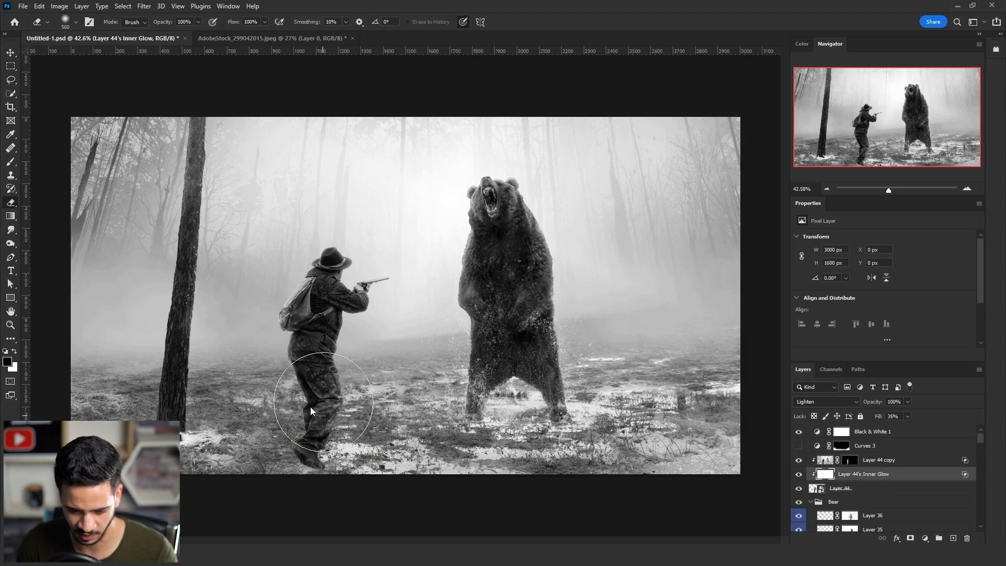
click(893, 402)
text(70)
click(798, 431)
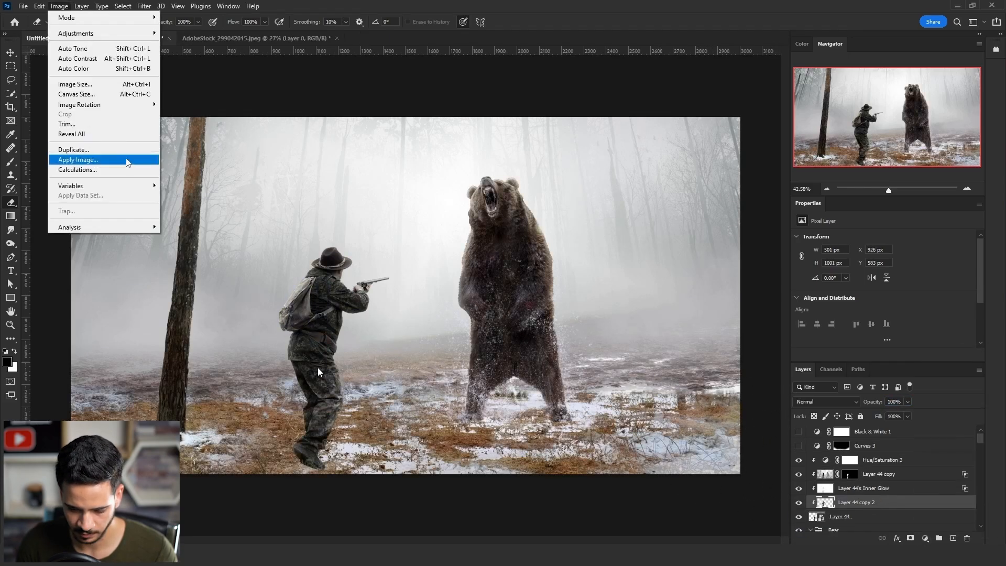
Apply the merged RGB image to Layer 44 copy 2 with Screen blending at 70% opacity.
click(127, 160)
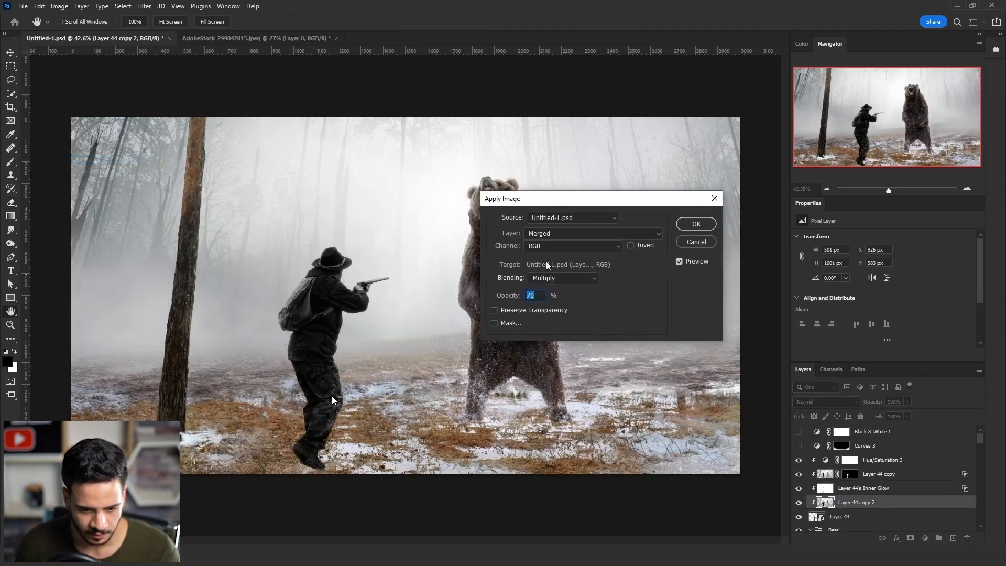
click(556, 278)
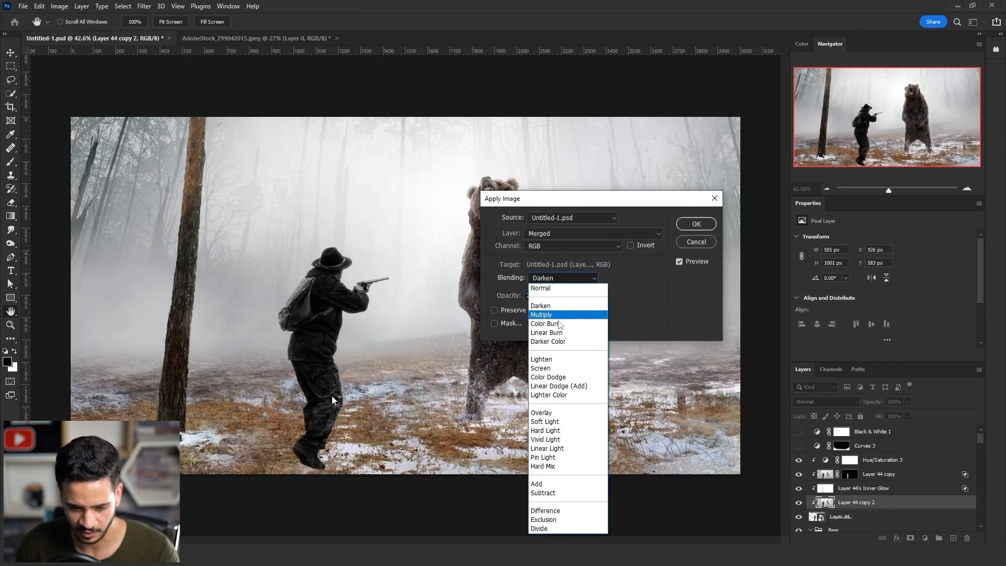
key(Down)
key(Down)
key(Down)
key(Down)
key(Down)
key(Down)
key(Up)
key(Return)
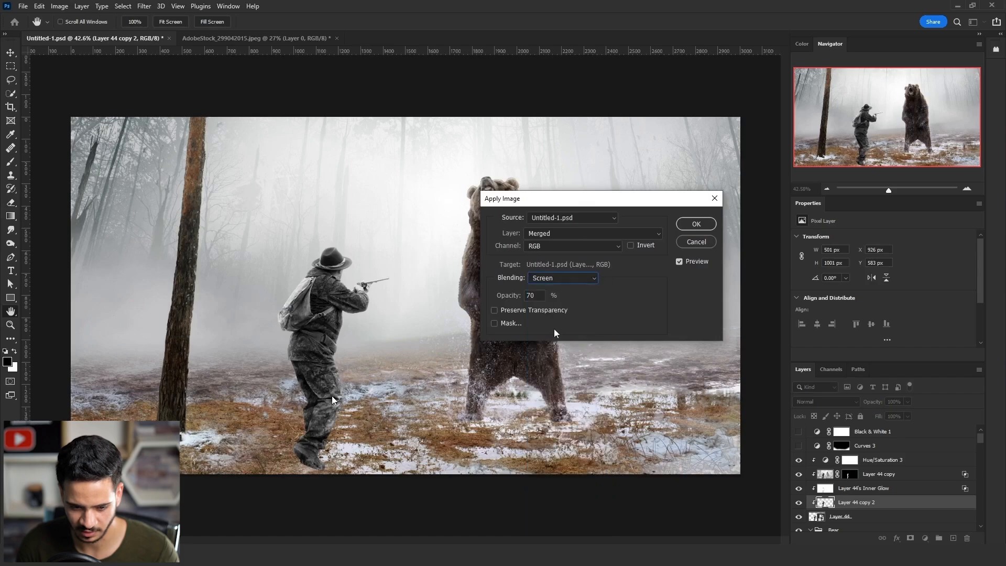
key(Down)
key(Down)
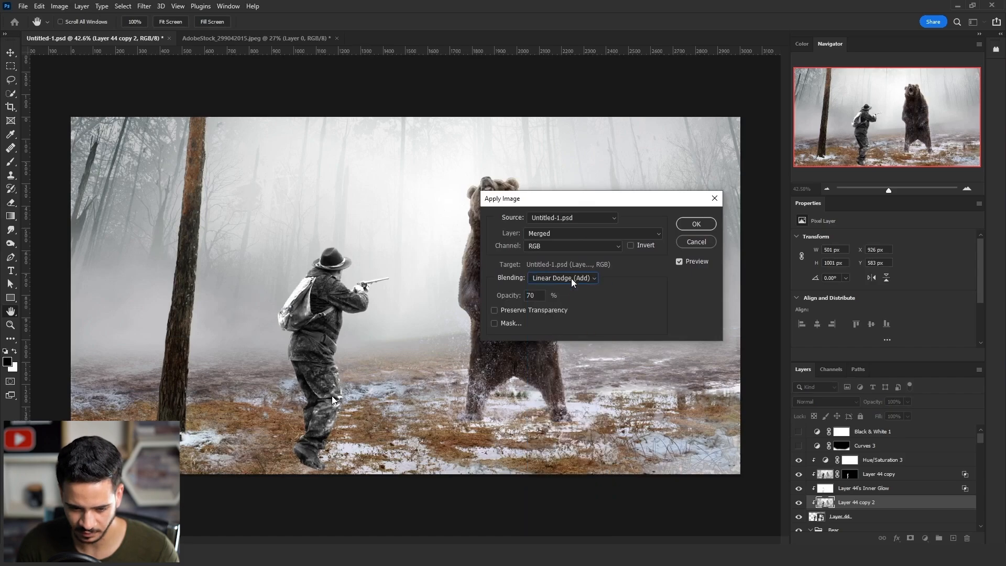
key(Down)
click(573, 278)
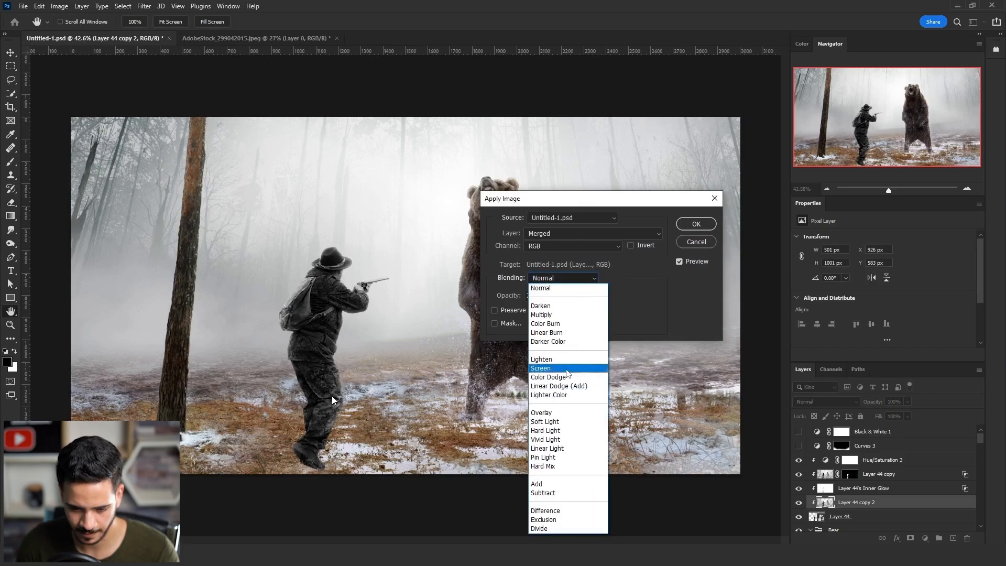
click(566, 369)
click(683, 223)
Set Layer 44 copy 2 to Screen and darken it with Levels, using input black 25 and midtones about 0.84.
click(822, 400)
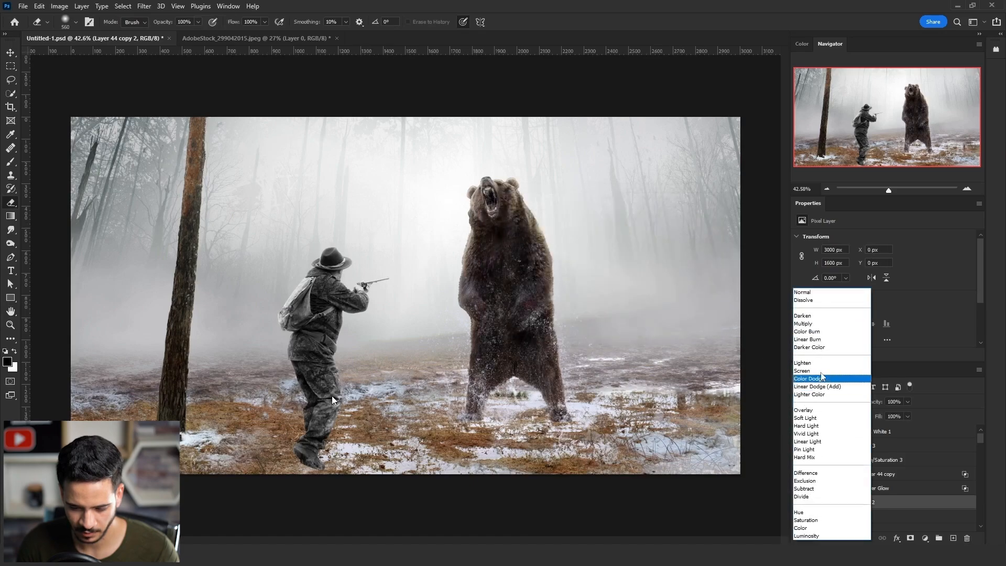
click(823, 371)
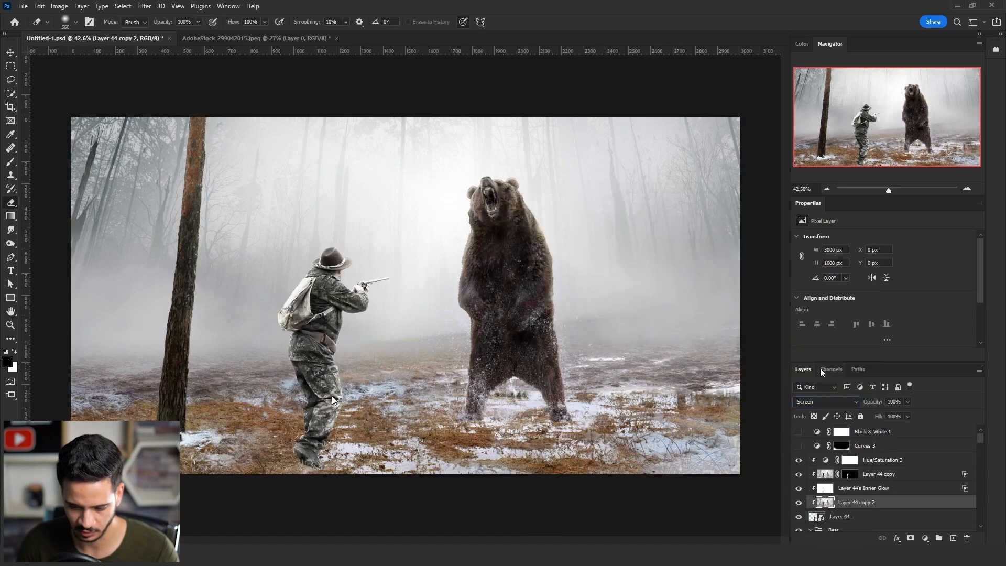
key(ctrl+l)
drag(298, 210, 590, 231)
drag(483, 351, 548, 352)
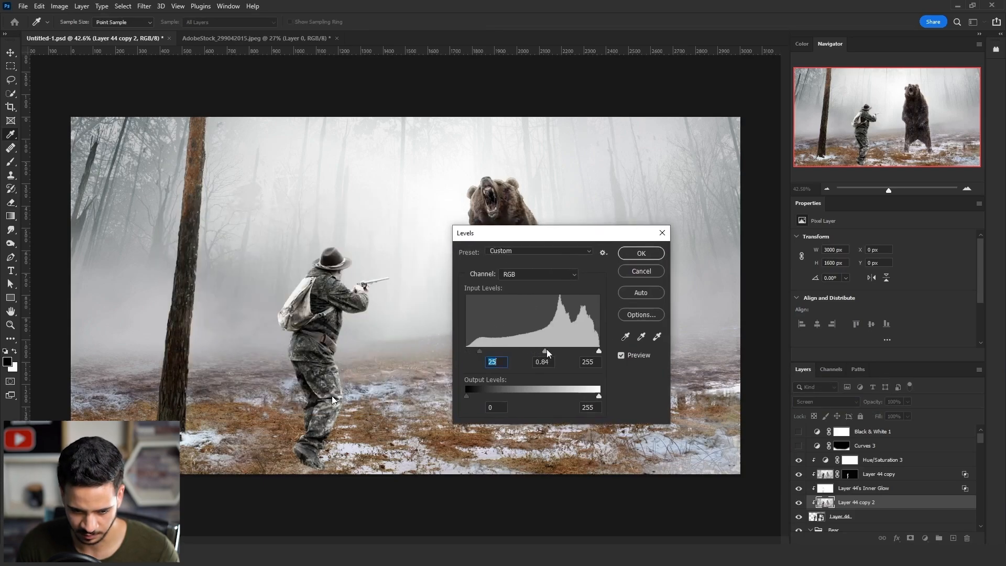
click(640, 253)
Show the Black & White 1 adjustment again and set Layer 44 copy 2 to 50% opacity.
click(799, 432)
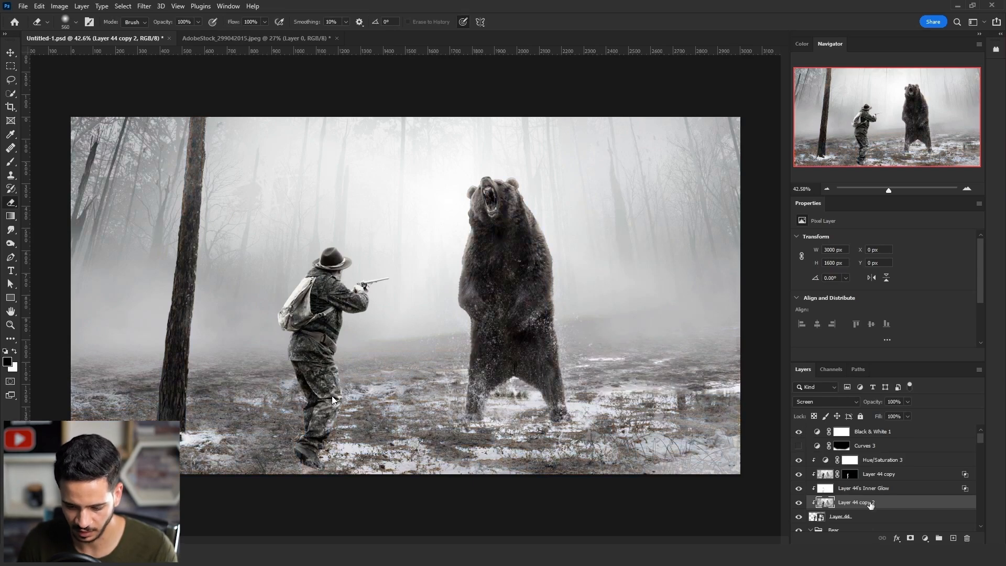
click(893, 402)
text(50)
Add an inverted mask to Layer 44 copy 2 and reveal it around the hunter's upper body with a white Normal-mode gradient.
click(909, 538)
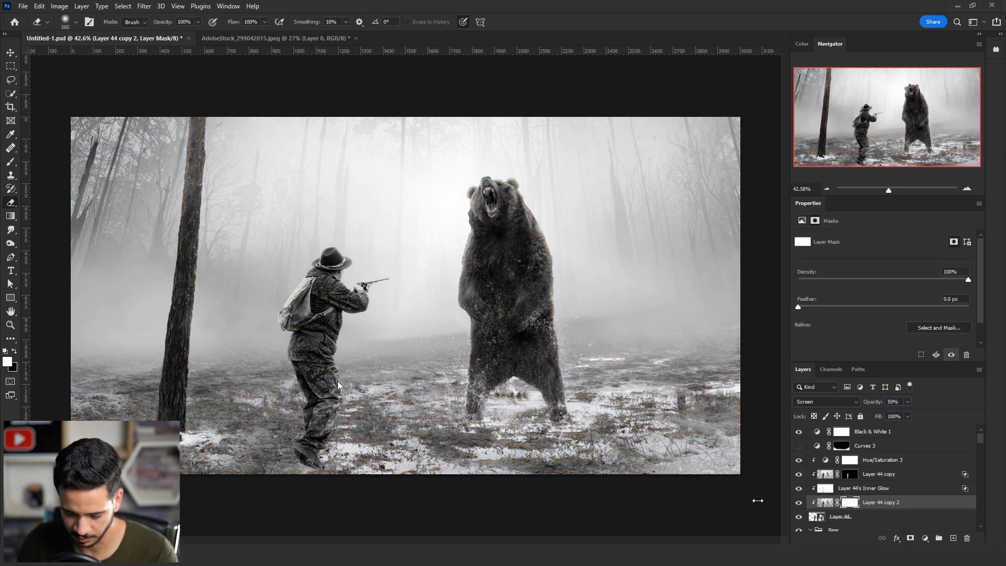
key(ctrl+i)
click(11, 216)
drag(330, 310, 330, 205)
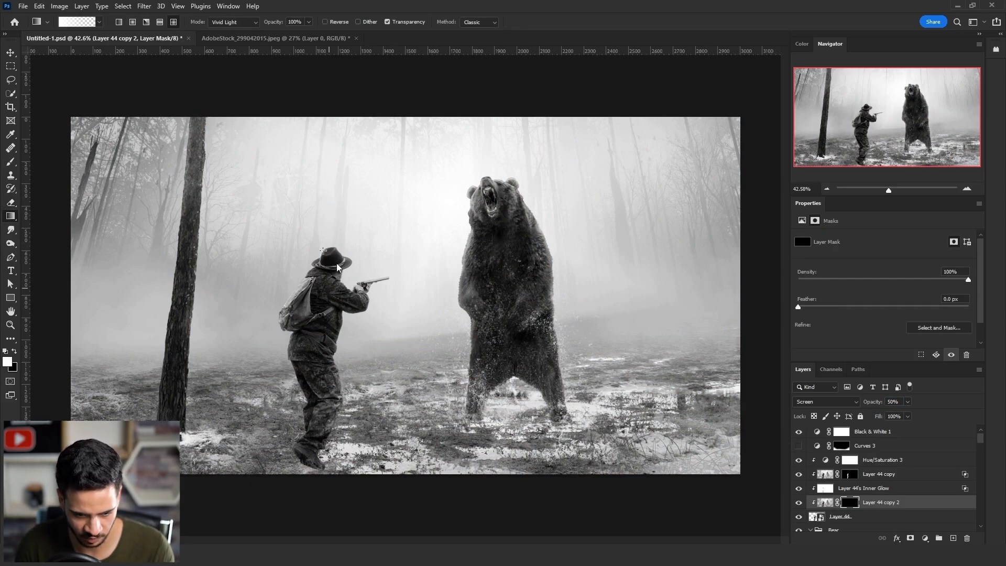
click(234, 22)
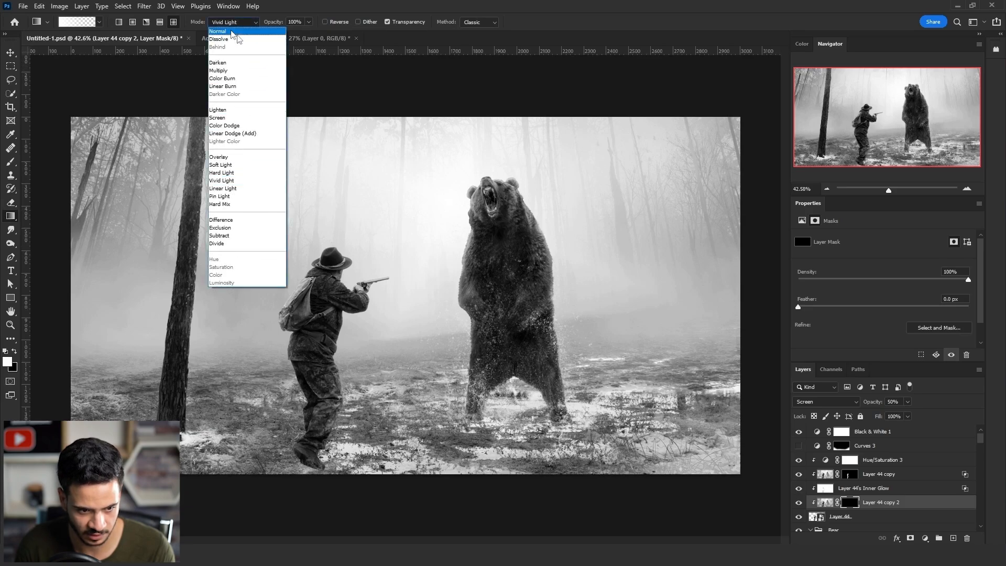
click(225, 31)
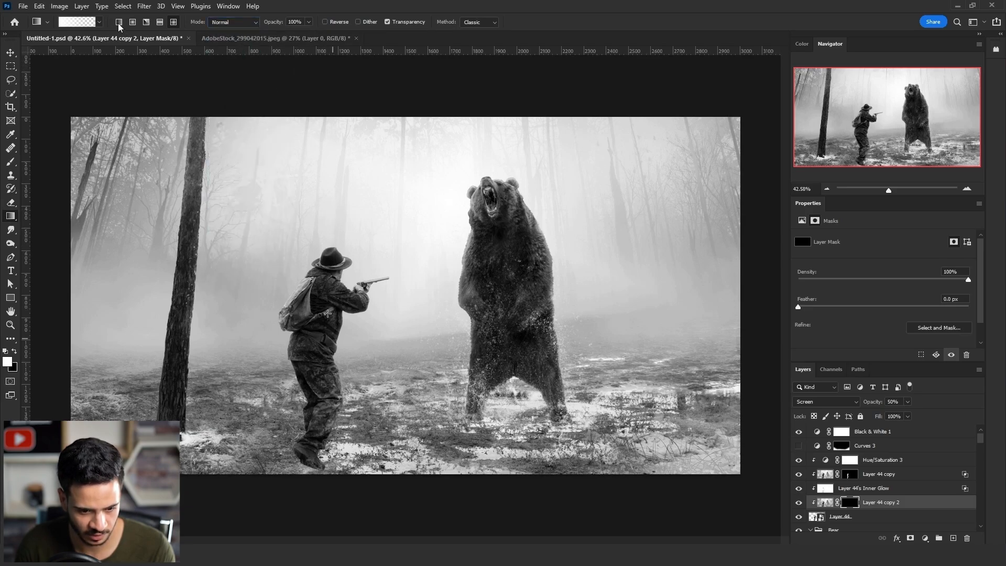
drag(335, 270, 332, 306)
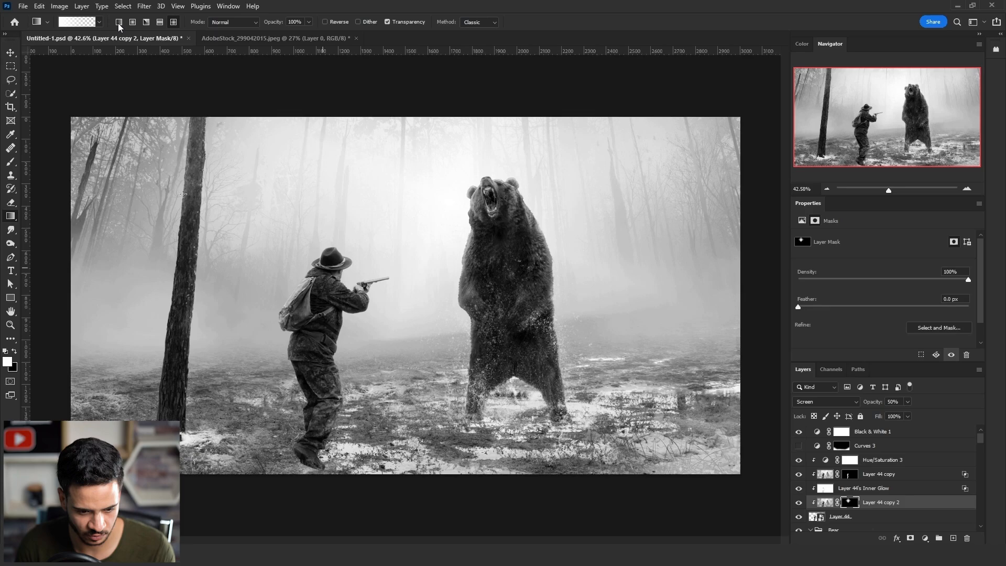
Adjust the Red channel of the Curves 4 adjustment clipped to the hunter.
click(9, 166)
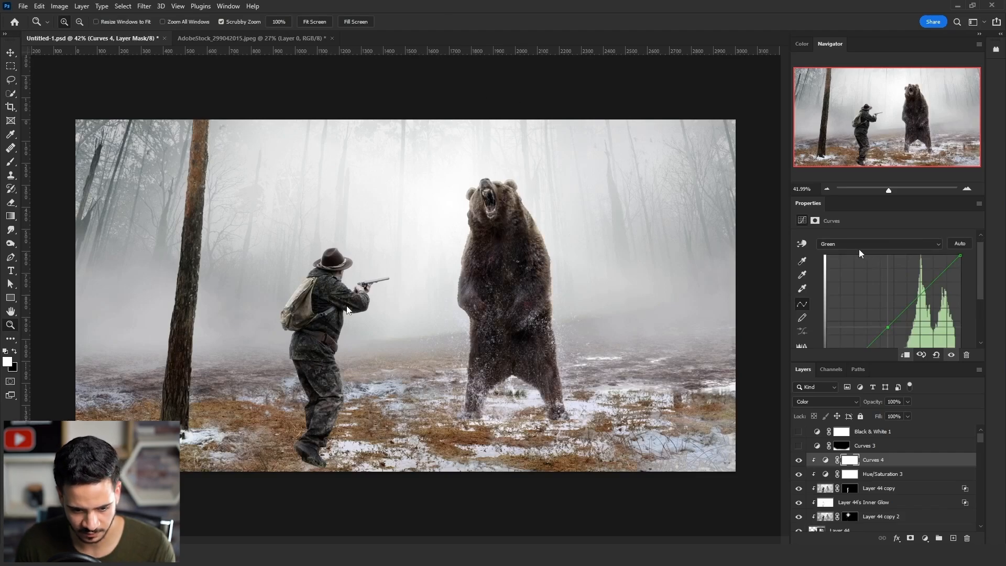
key(alt+3)
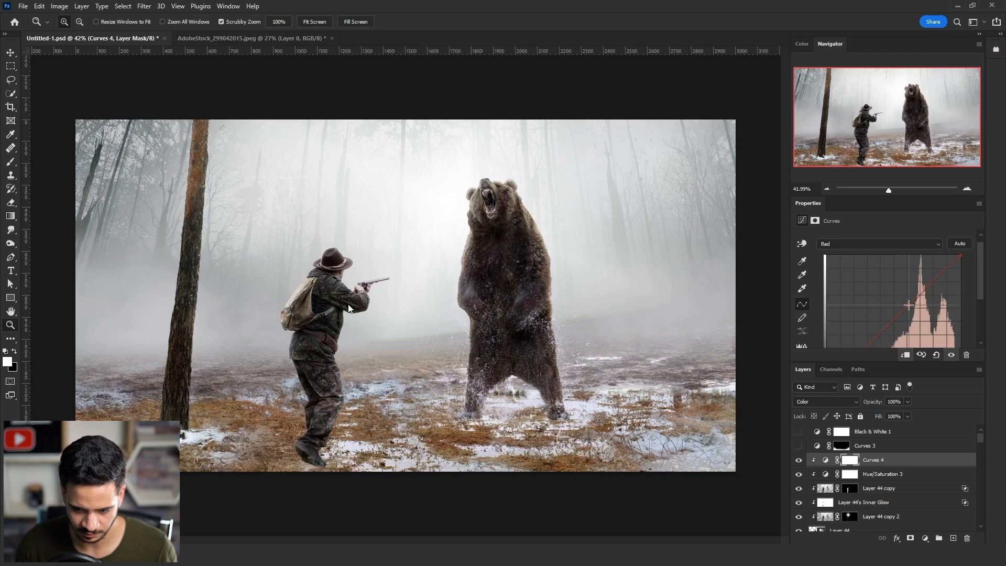
drag(334, 327, 360, 325)
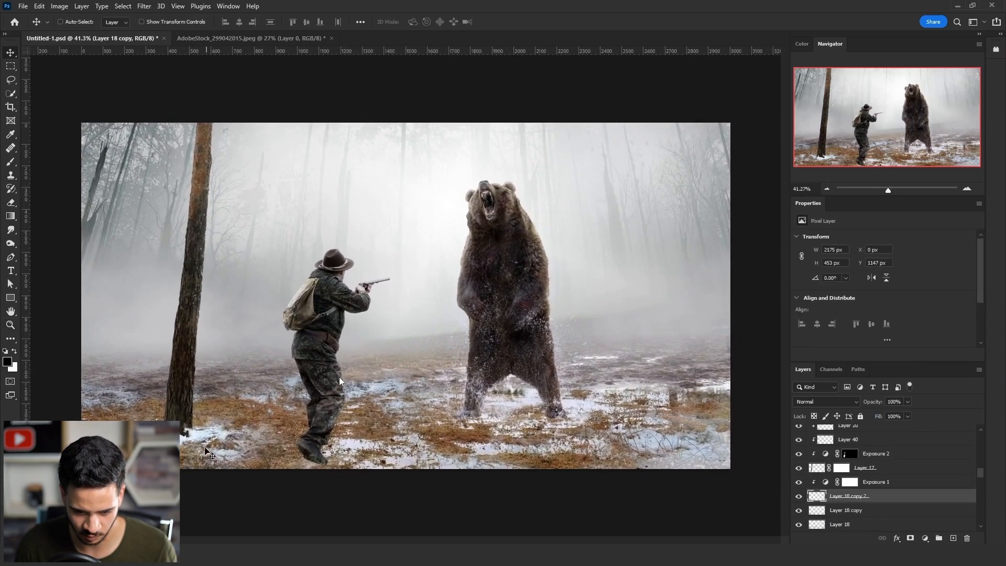
Move the snowy ground patch on Layer 18 copy 2 beneath the hunter's boots, to about X 490 px, Y 1264 px.
key(ctrl+t)
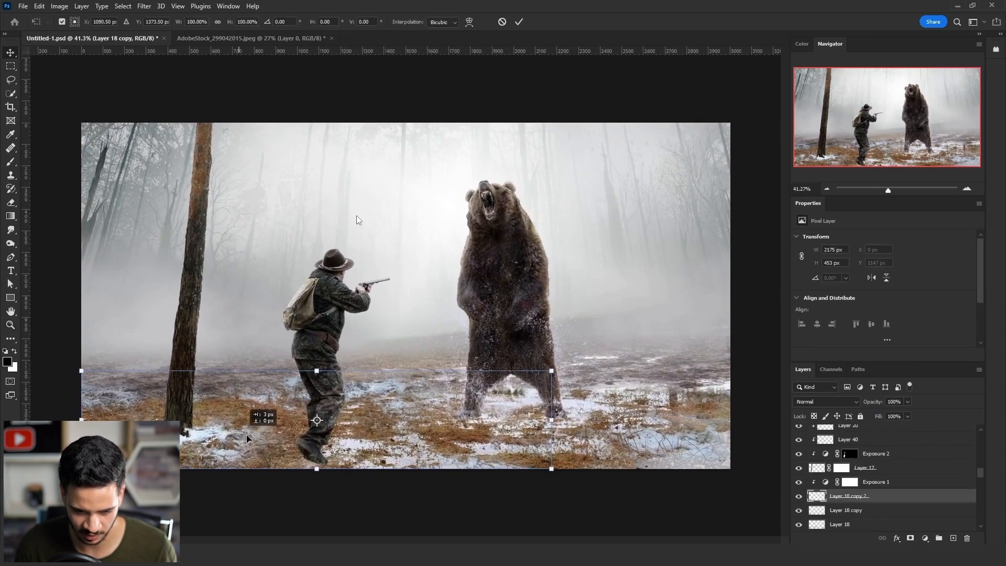
drag(241, 434, 354, 465)
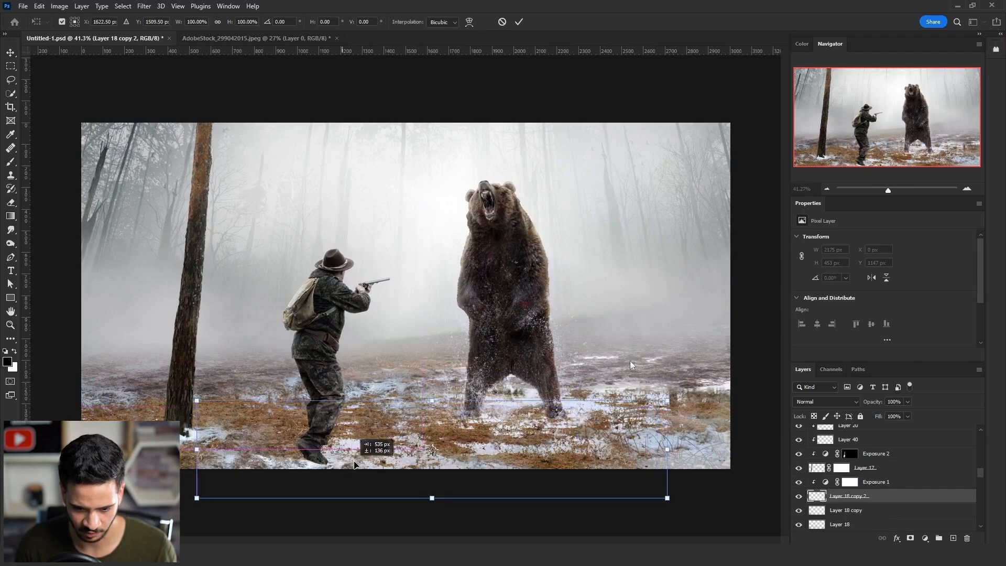
mouse_move(354, 465)
mouse_down()
mouse_move(414, 460)
mouse_move(344, 457)
mouse_up()
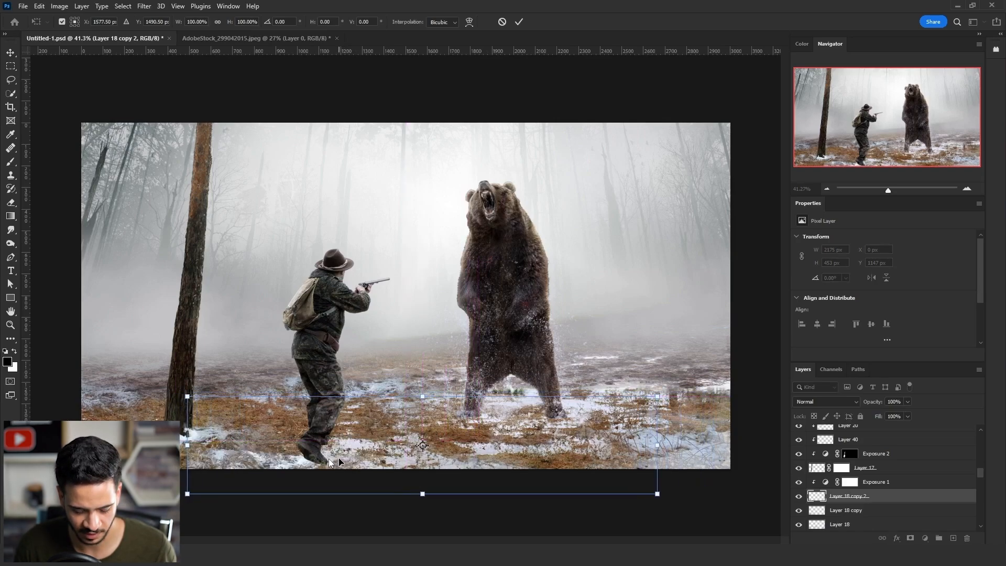
key(Return)
key(e)
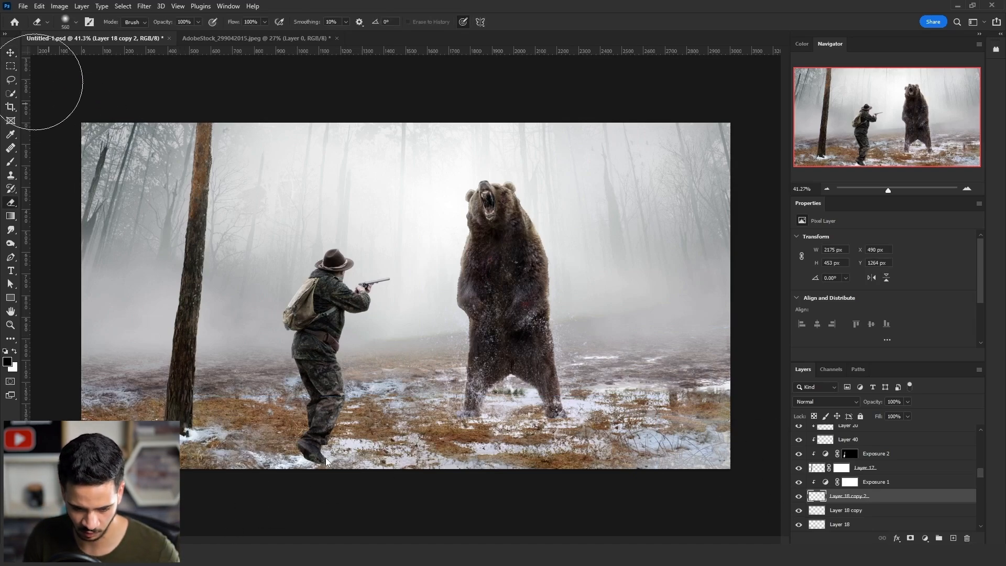
Add a new empty layer directly above the hunter's Curves 4 adjustment.
click(11, 52)
click(327, 334)
scroll(891, 472, up, 3)
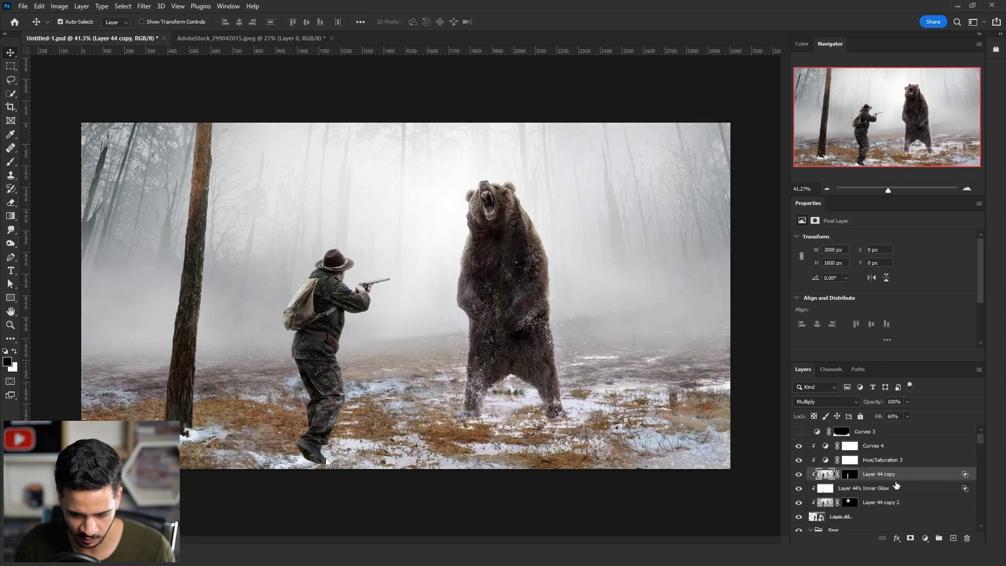
click(895, 447)
click(953, 538)
Choose the first brush of the Snow group, reduce its size to suit the boots and set its flow to 100%.
scroll(322, 403, up, 4)
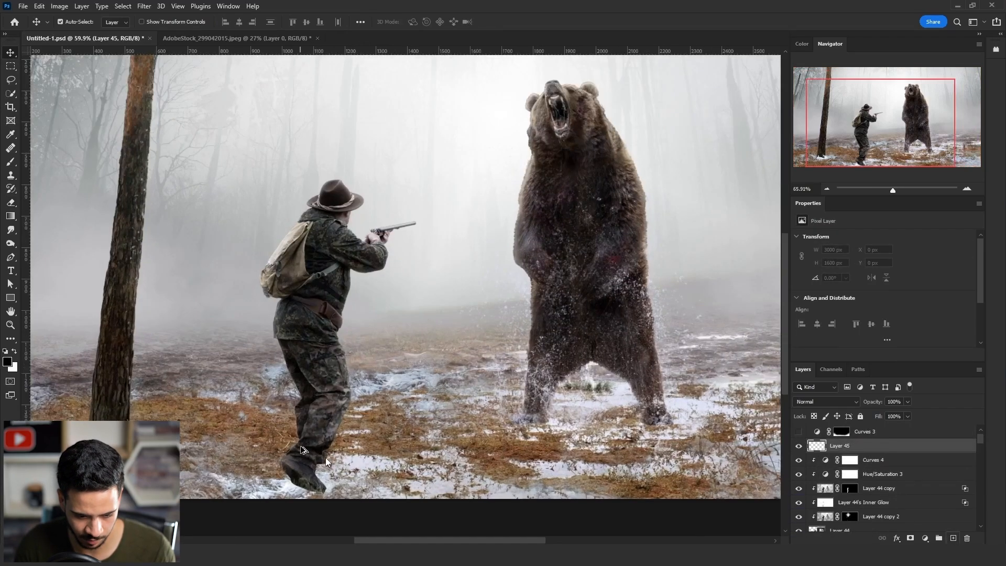
scroll(325, 461, up, 5)
key(b)
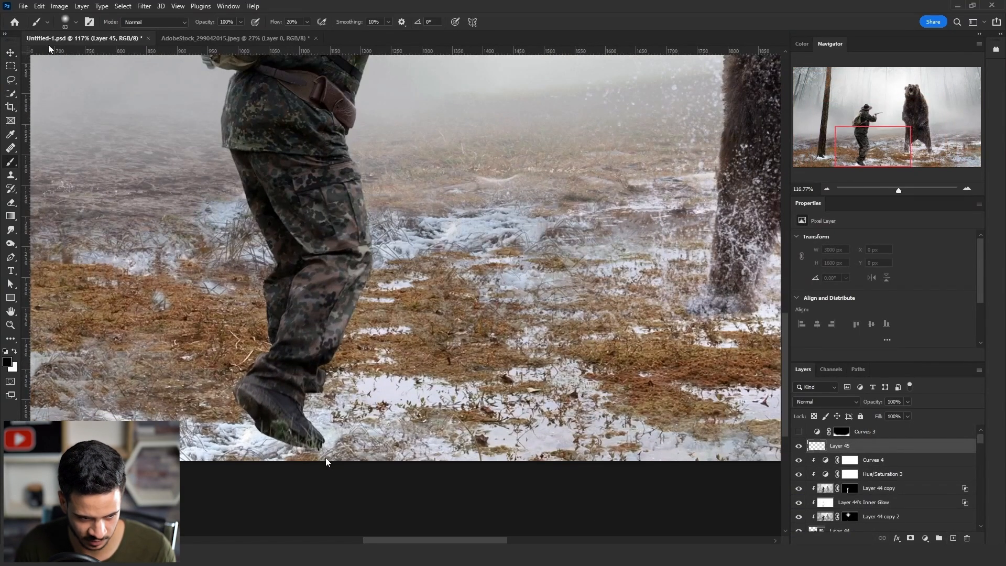
click(75, 23)
scroll(140, 312, down, 20)
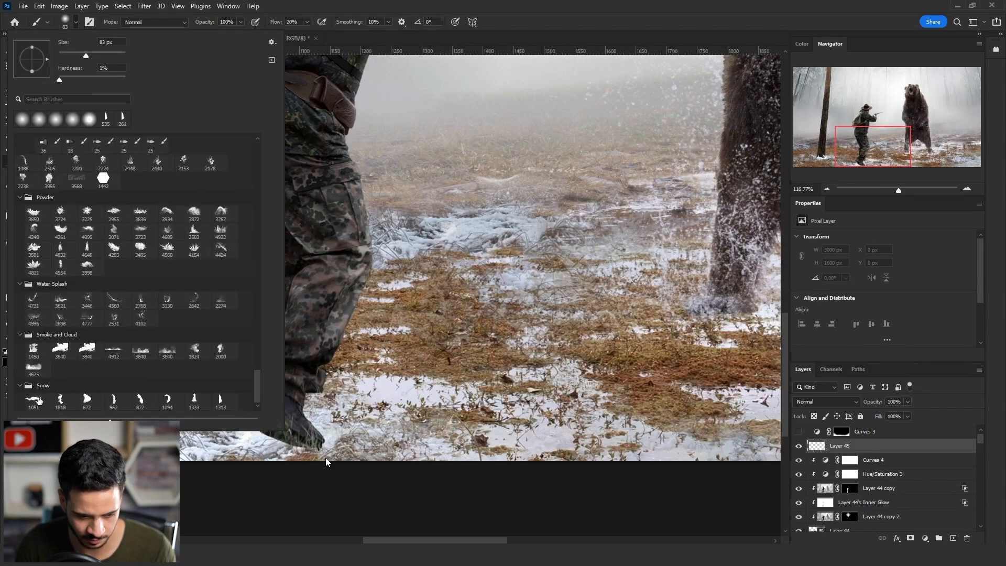
click(39, 399)
drag(380, 412, 189, 411)
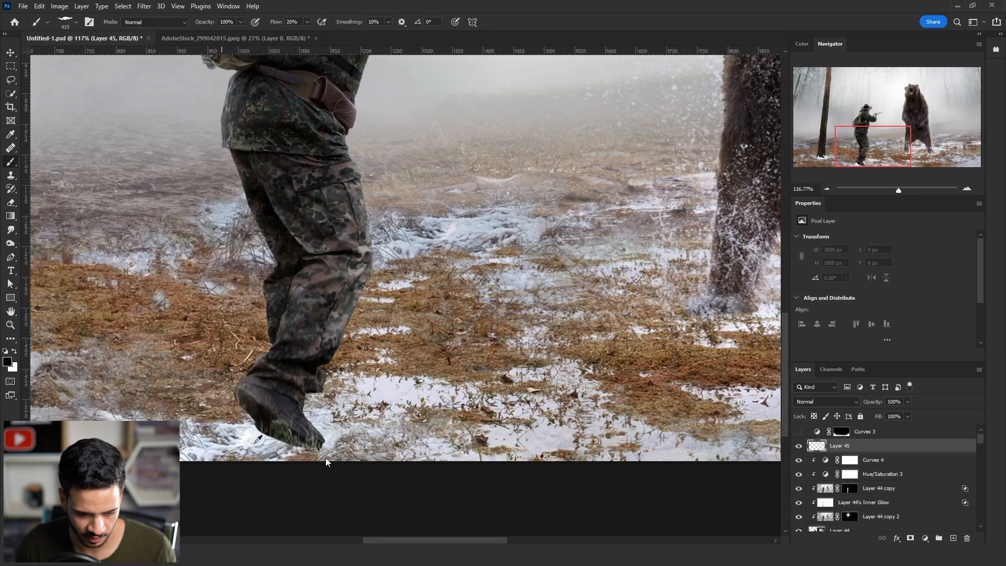
click(307, 22)
drag(308, 35, 348, 35)
drag(261, 345, 247, 346)
Sample the snow colour beside the boot and stamp a snow patch over the hunter's boot on Layer 45.
alt+click(258, 436)
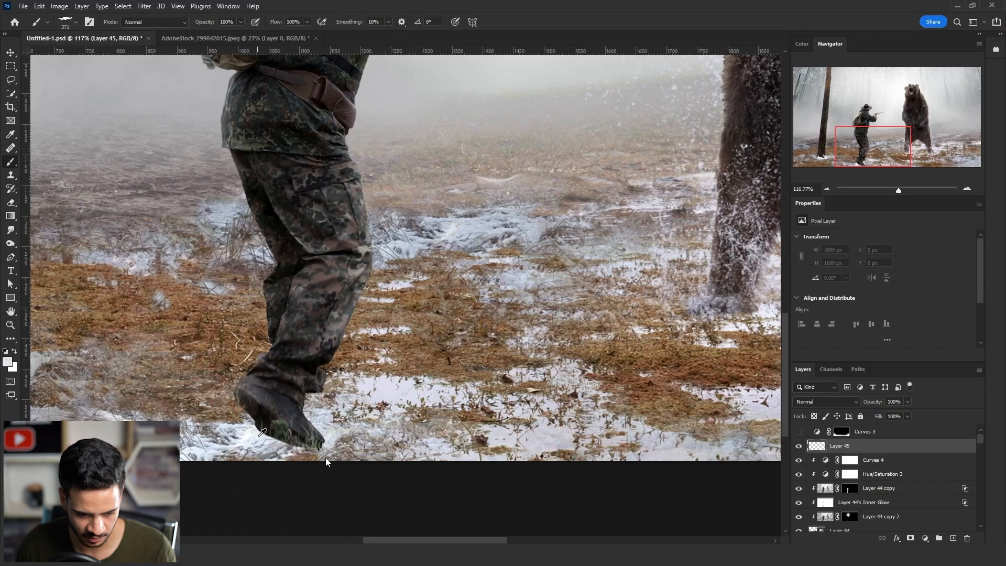
alt+click(258, 437)
click(289, 441)
drag(321, 436, 301, 436)
key(ctrl+z)
click(284, 435)
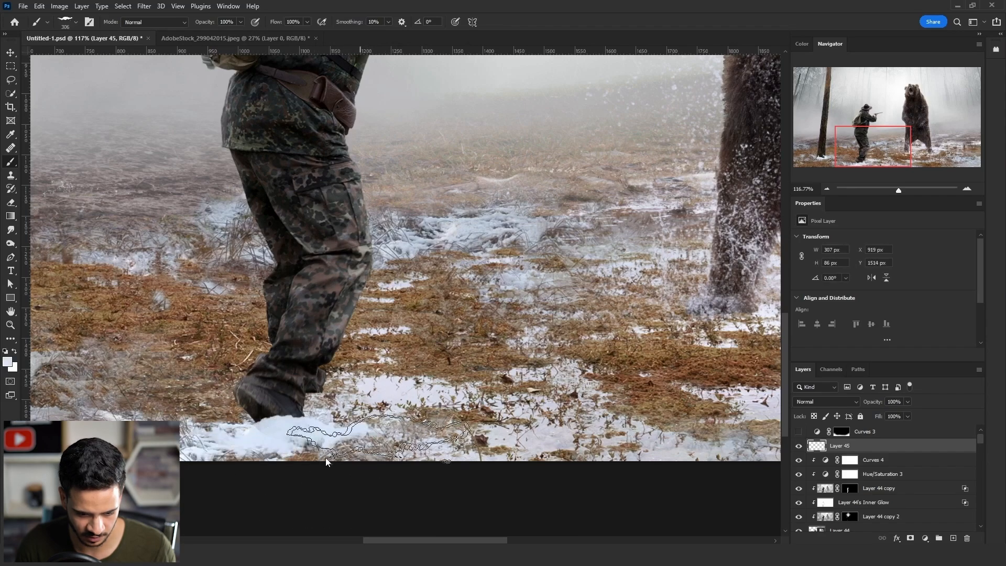
key(ctrl+z)
click(275, 439)
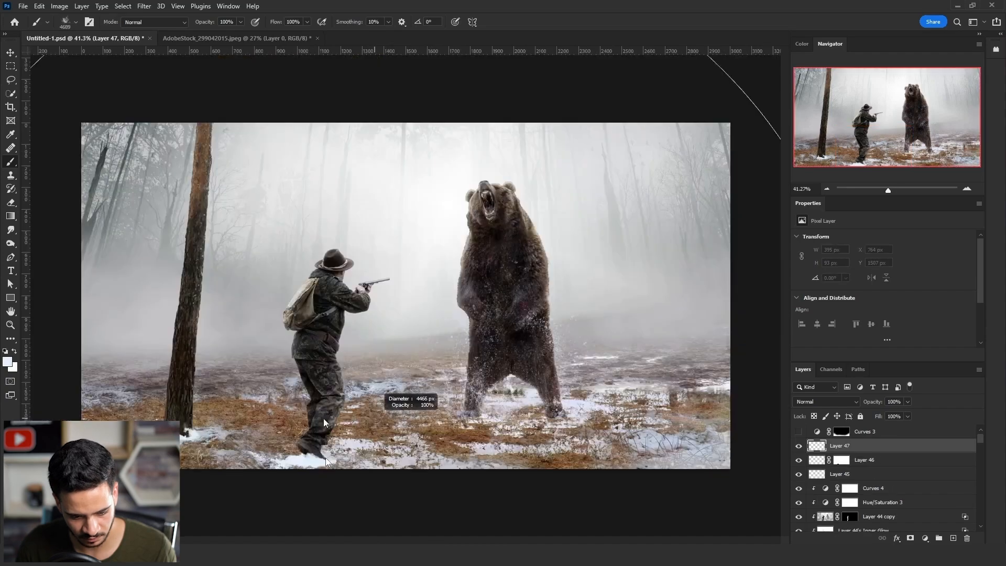
Shrink the powder brush to under 300 px and stamp snow dust around the hunter's boots on Layer 47.
drag(378, 417, 19, 417)
drag(249, 446, 179, 445)
click(294, 435)
mouse_move(444, 415)
mouse_down()
mouse_move(393, 416)
mouse_move(385, 439)
mouse_up()
key(ctrl+z)
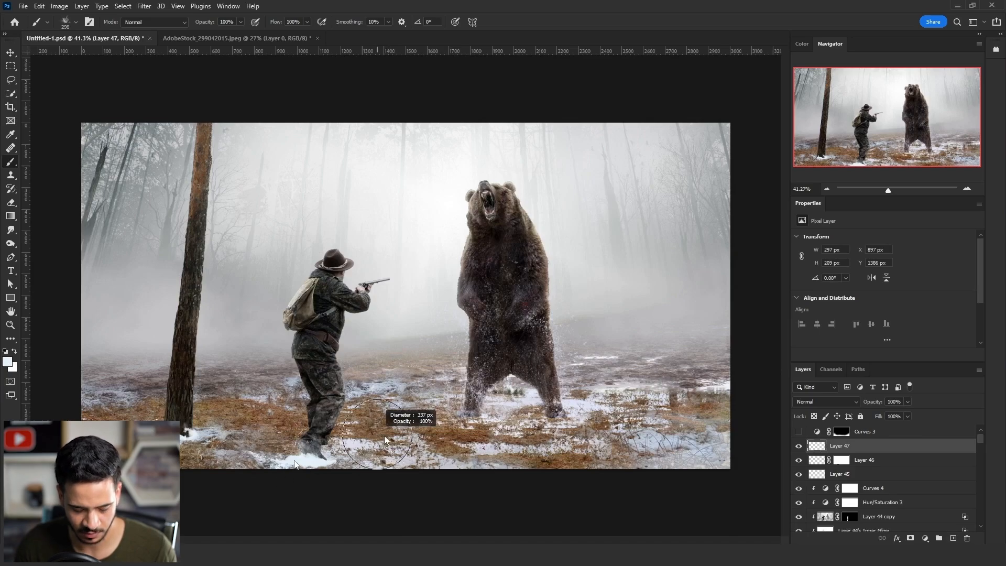
click(304, 456)
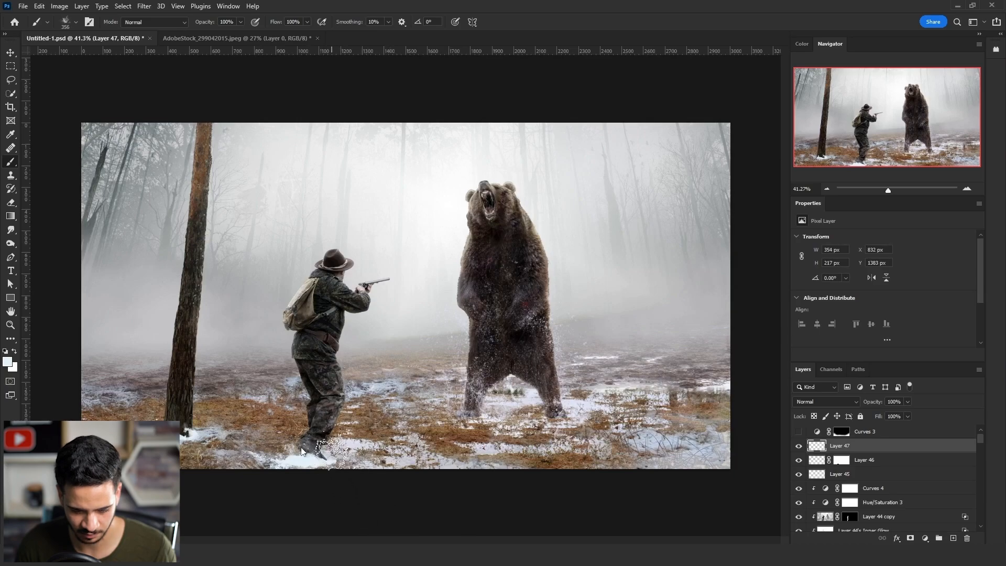
click(335, 451)
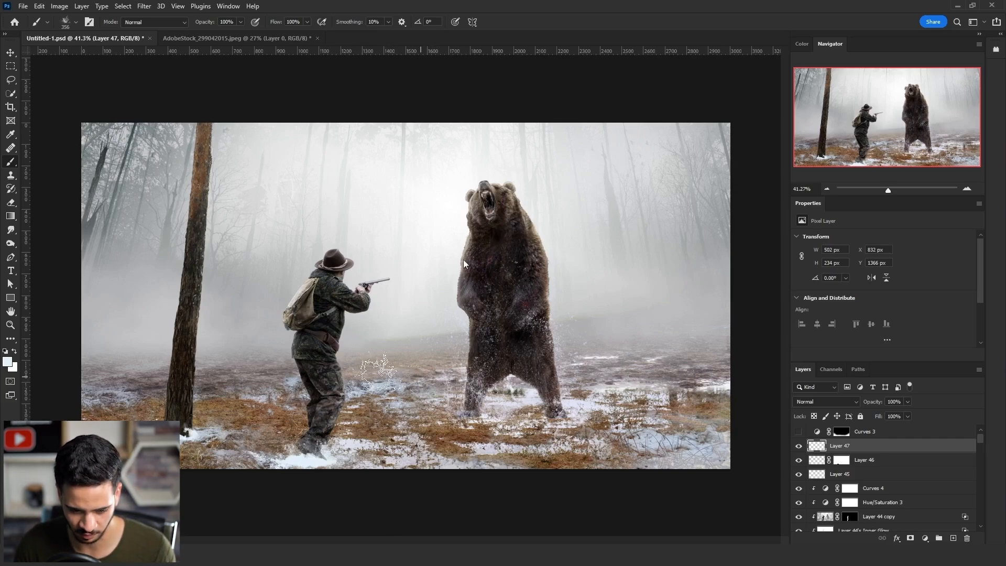
Tilt the tree trunk on Layer 48 behind the bear slightly counterclockwise.
scroll(443, 332, down, 2)
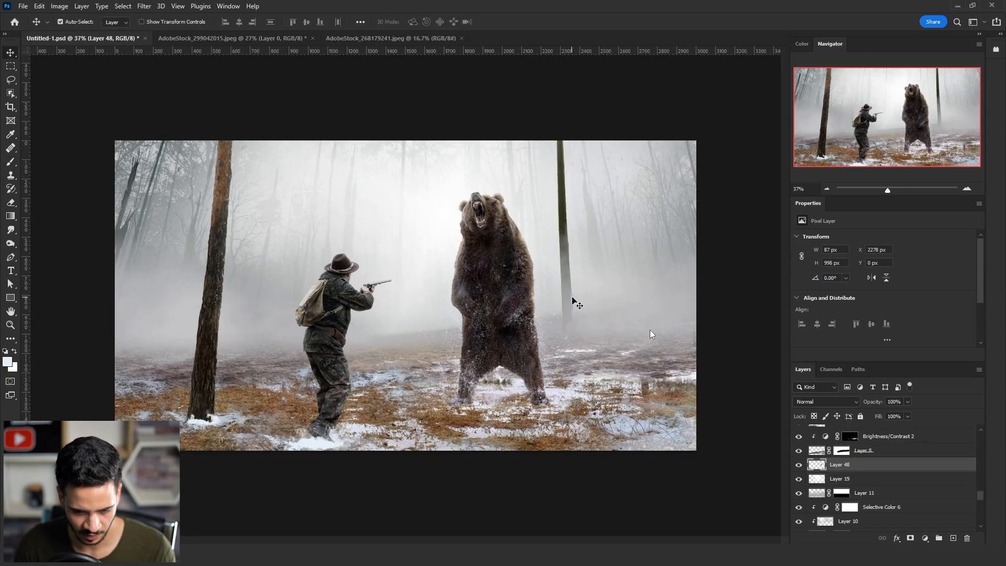
key(ctrl+t)
drag(615, 310, 619, 308)
key(Return)
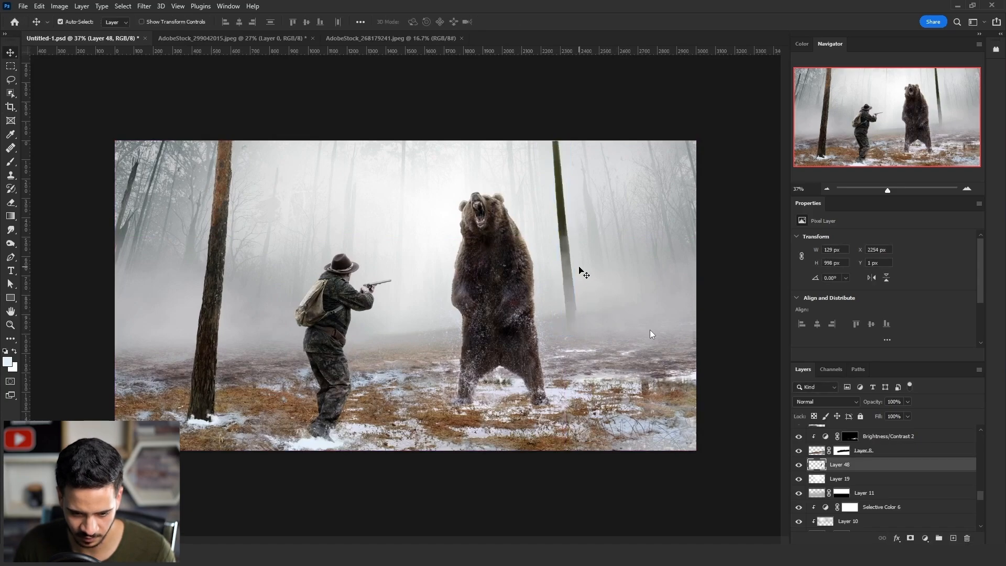
Set Exposure 9's offset to +0.1319 and clip a Selective Color adjustment with Neutrals Cyan at +9 to the Layer 48 trunk.
drag(883, 285, 909, 288)
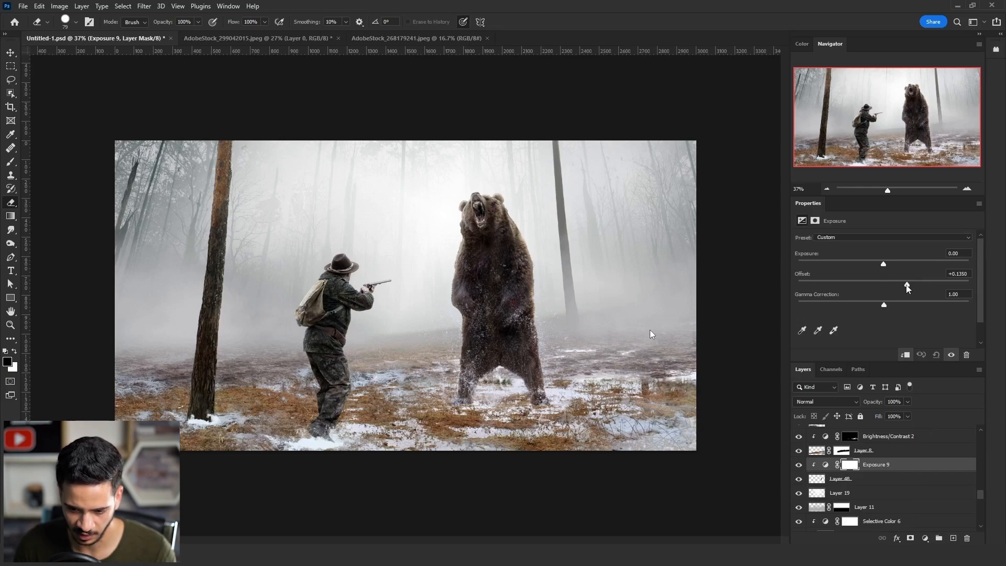
drag(908, 288, 906, 287)
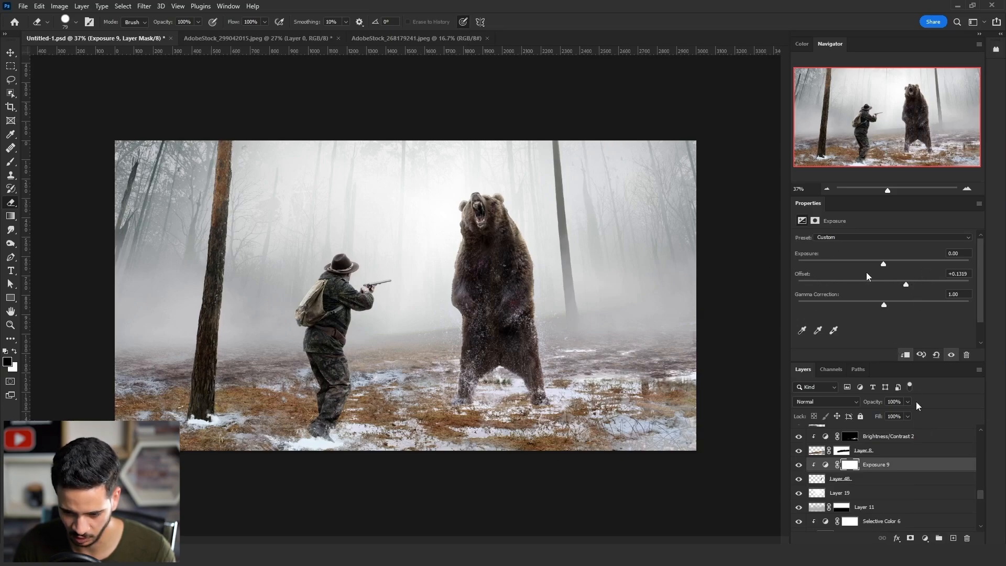
click(926, 538)
click(933, 535)
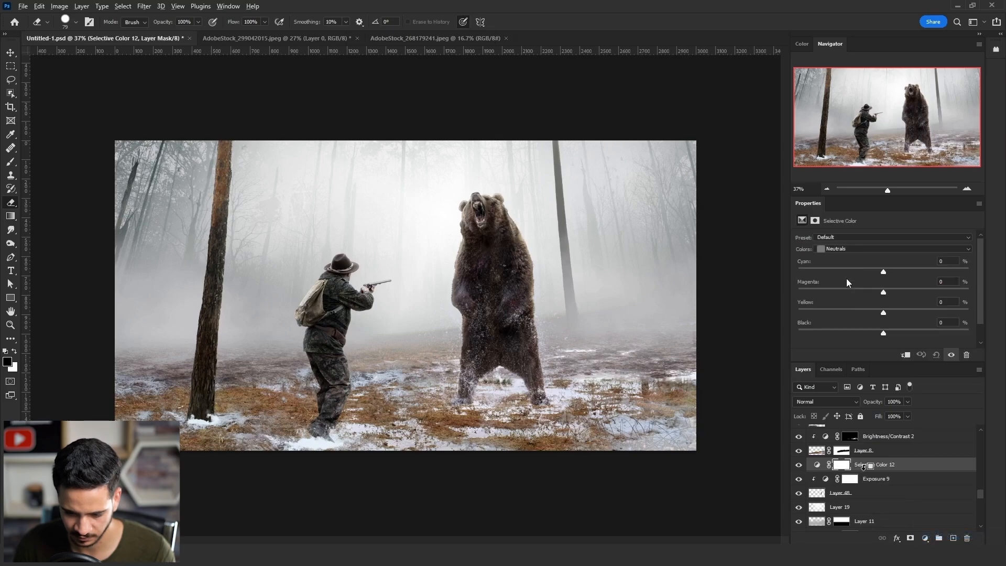
key(ctrl+alt+g)
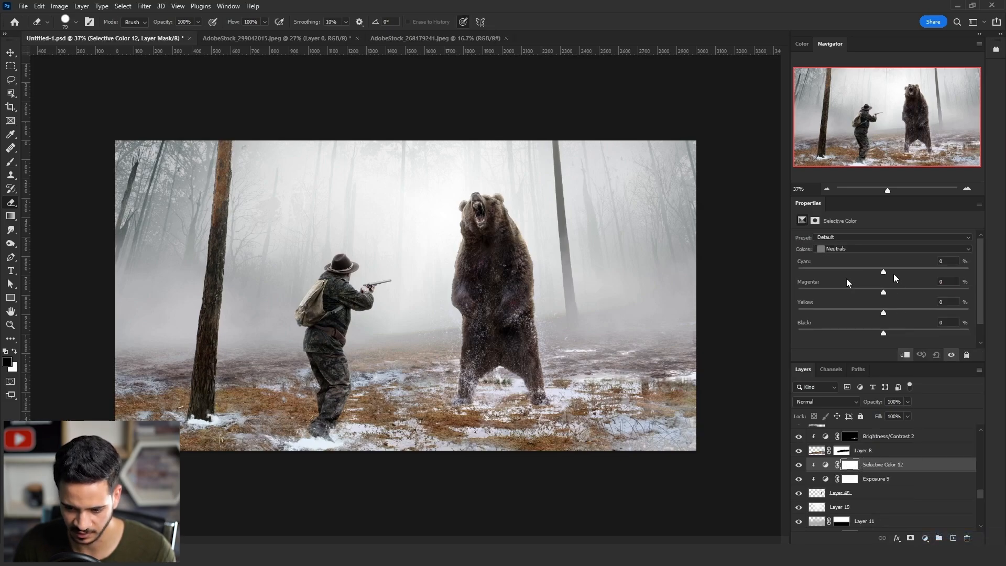
drag(884, 271, 892, 272)
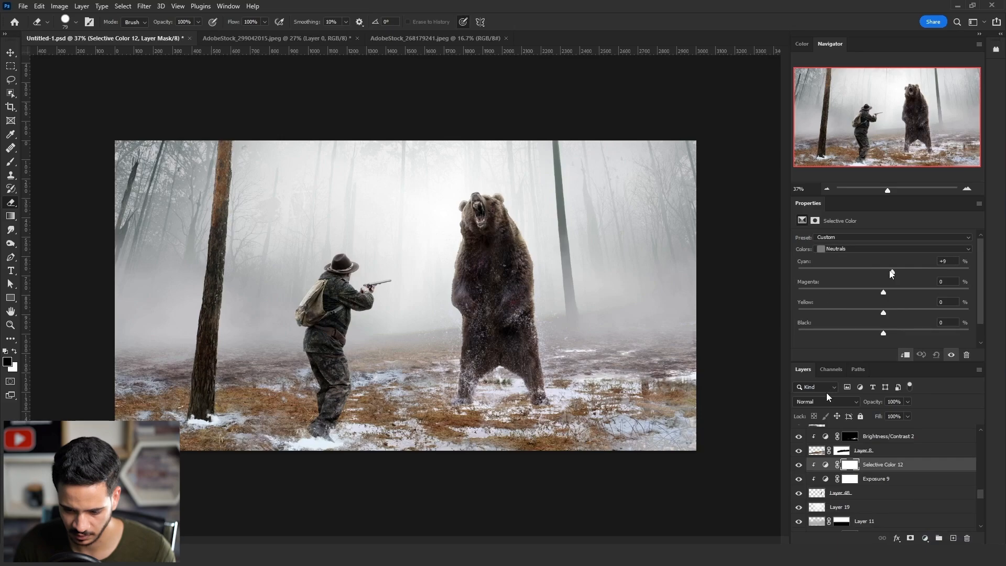
Clip an Exposure adjustment to the tree trunk on Layer 49 with an offset of about +0.0736.
click(925, 538)
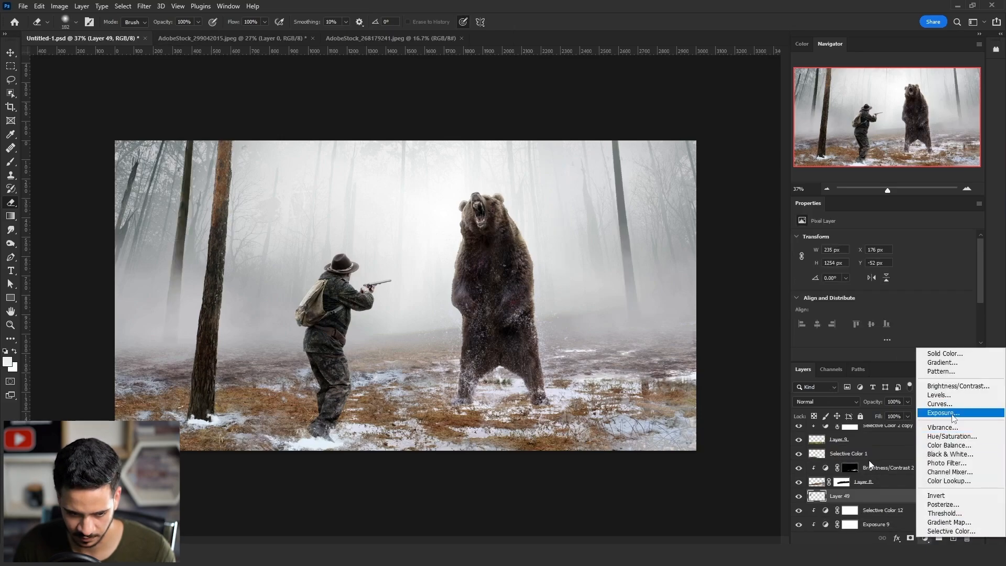
click(953, 418)
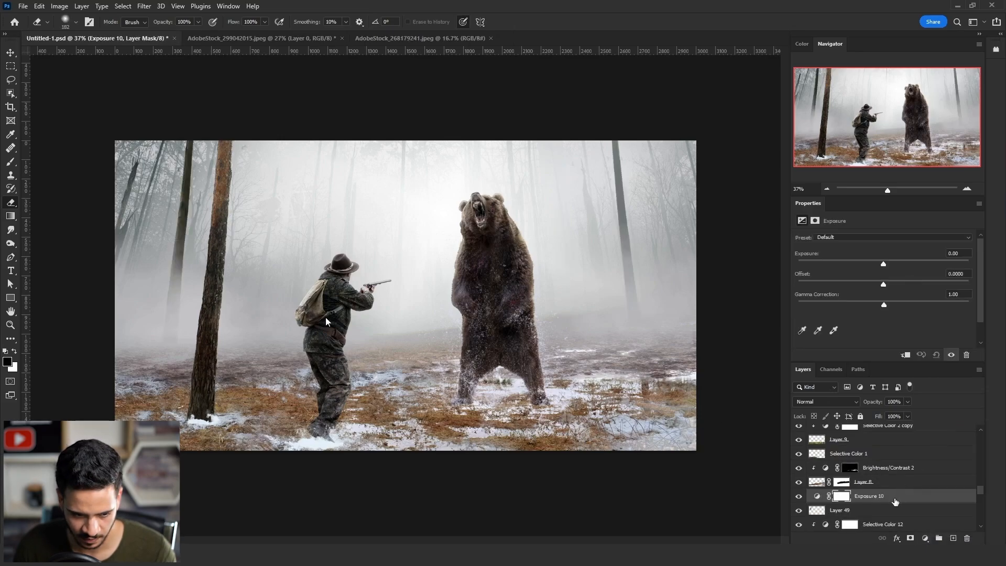
key(ctrl+alt+g)
drag(885, 285, 896, 285)
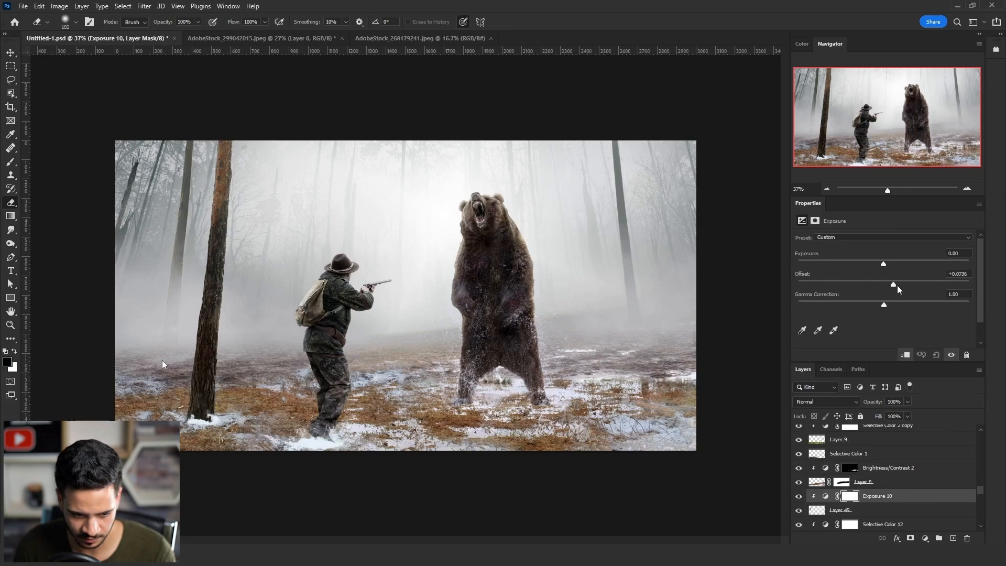
Clip a Selective Color adjustment to the Layer 49 trunk, raise its cyan slightly and change its blending mode.
click(925, 538)
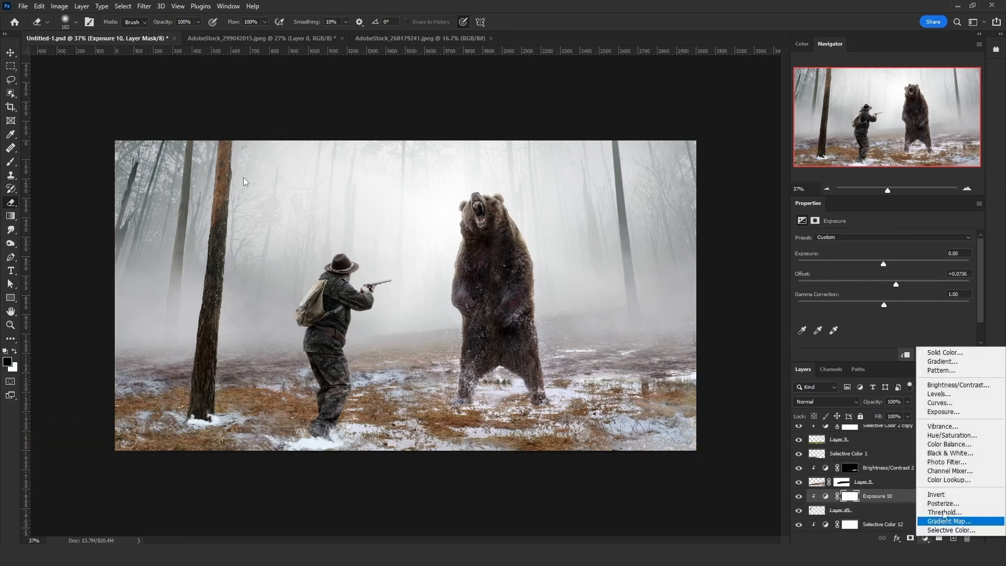
click(948, 536)
key(ctrl+alt+g)
drag(884, 271, 888, 272)
click(825, 401)
click(820, 526)
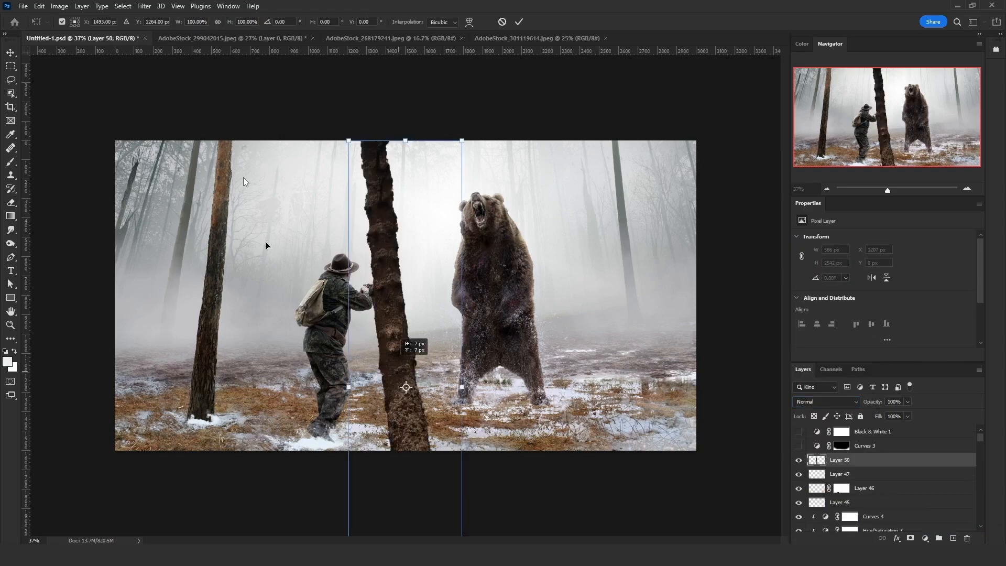
Move the Layer 50 tree trunk to the hunter's left, flip it horizontally and set its base on the ground.
drag(404, 262, 209, 262)
right_click(239, 292)
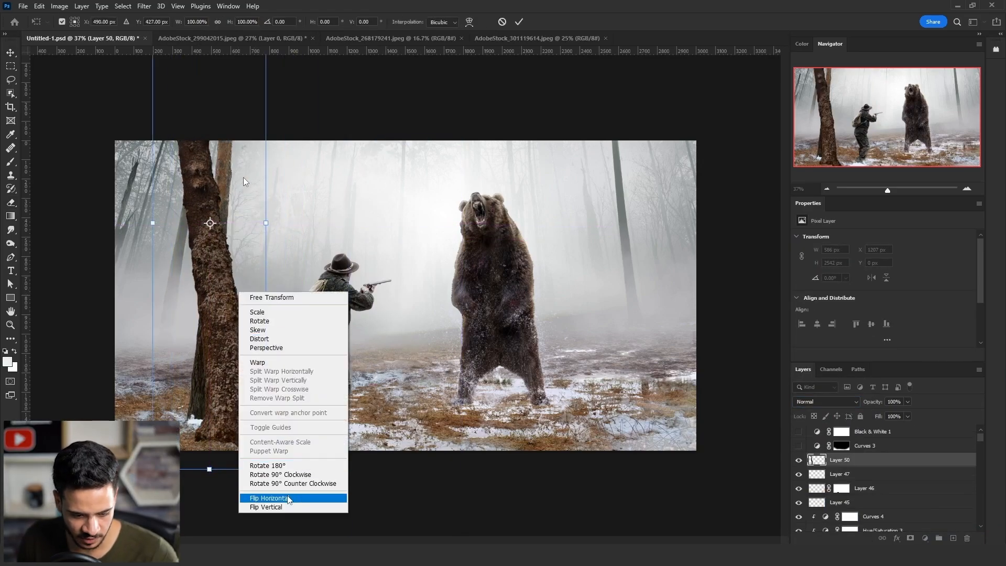
click(270, 497)
drag(226, 380, 229, 347)
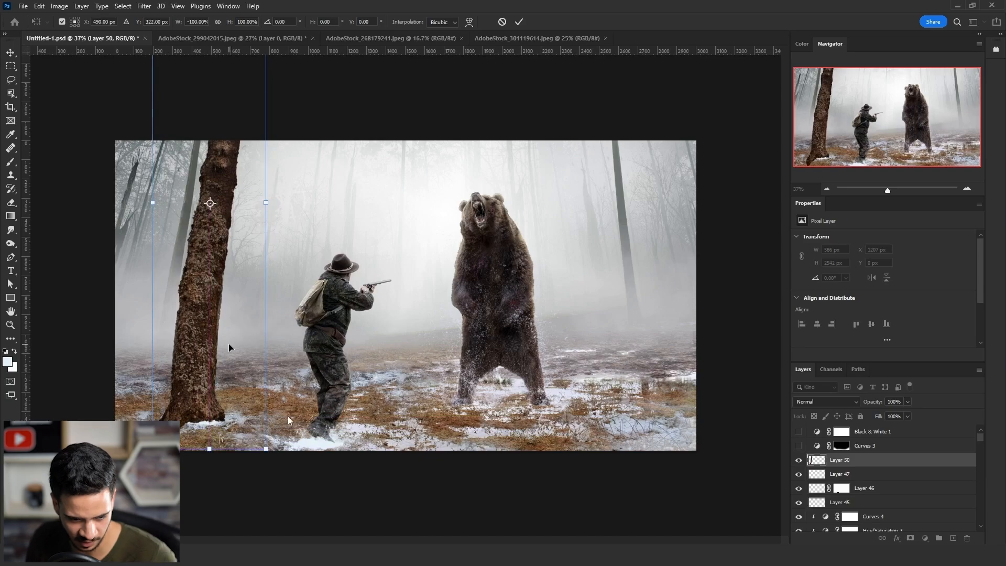
key(Return)
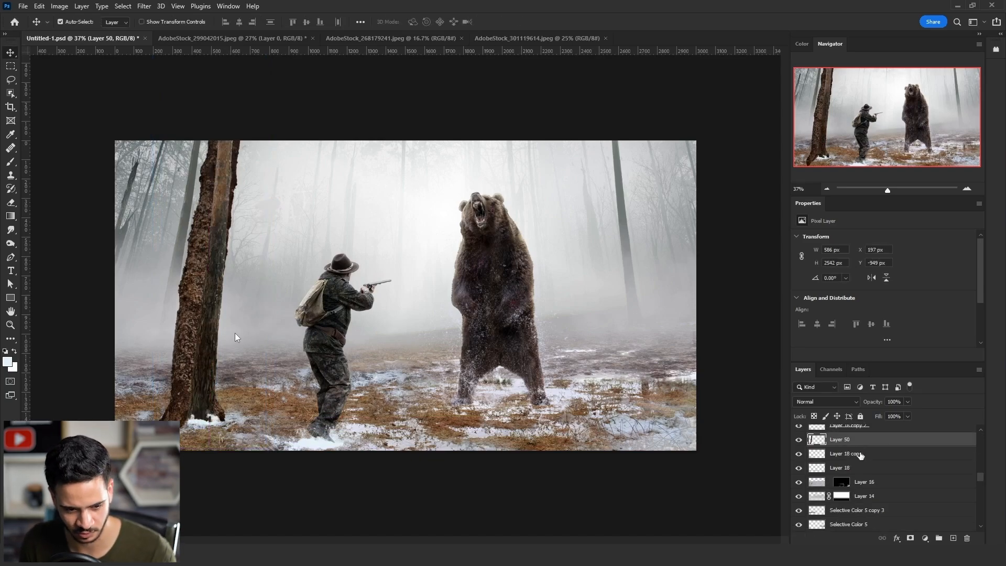
Bring Layer 50 in front of the other left trunk and clip a Hue/Saturation adjustment to it with Saturation at -51.
scroll(845, 475, up, 3)
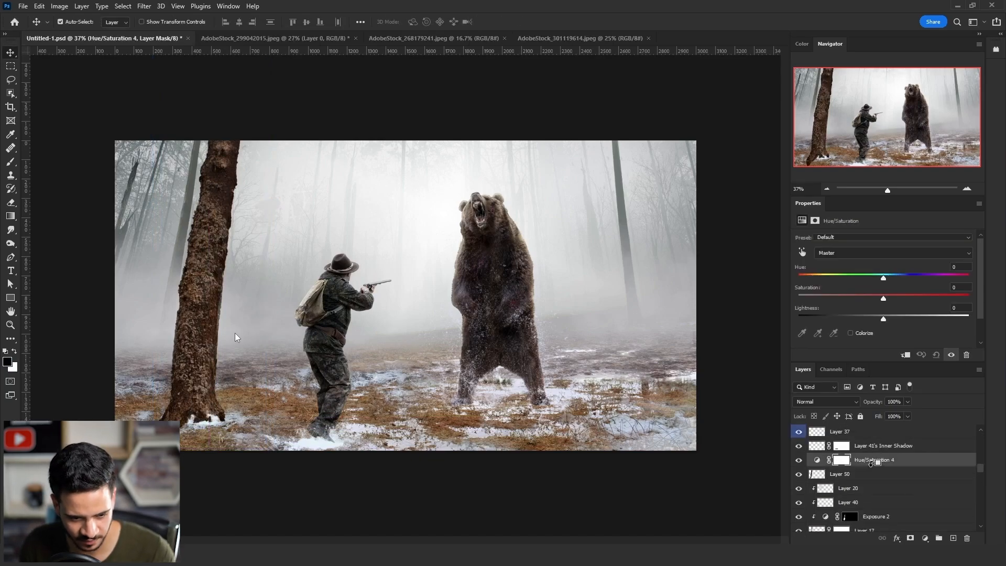
alt+click(872, 464)
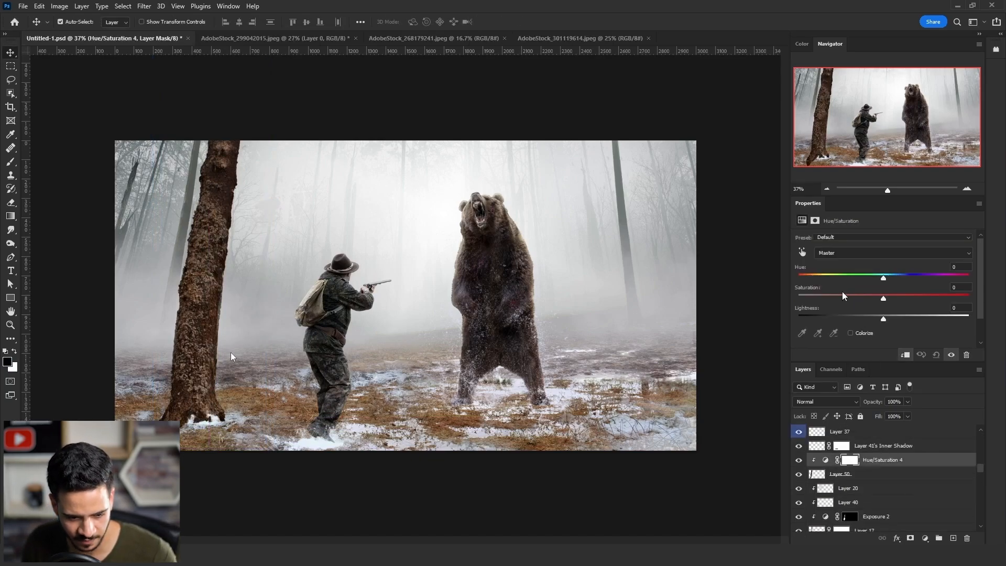
click(843, 298)
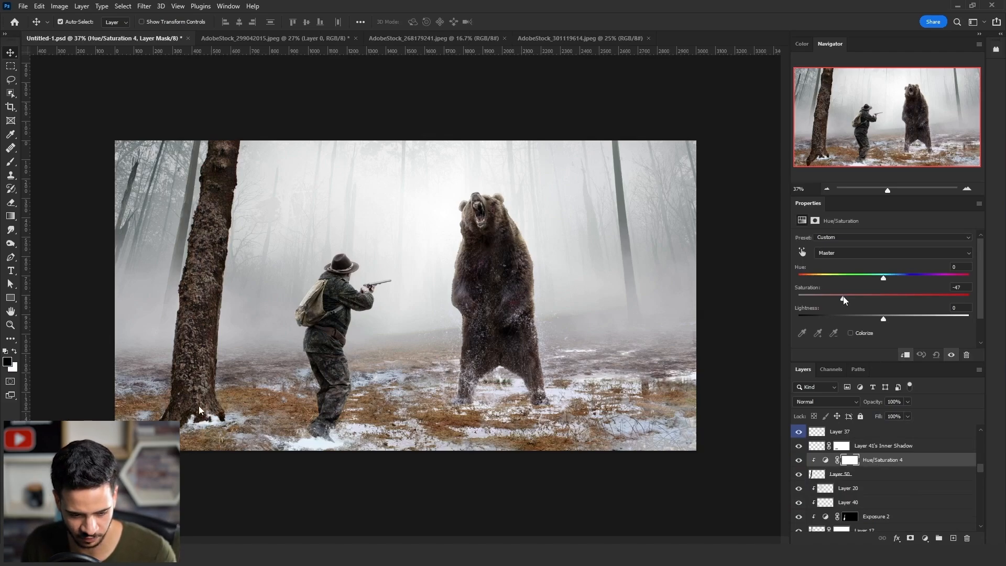
drag(844, 299, 839, 298)
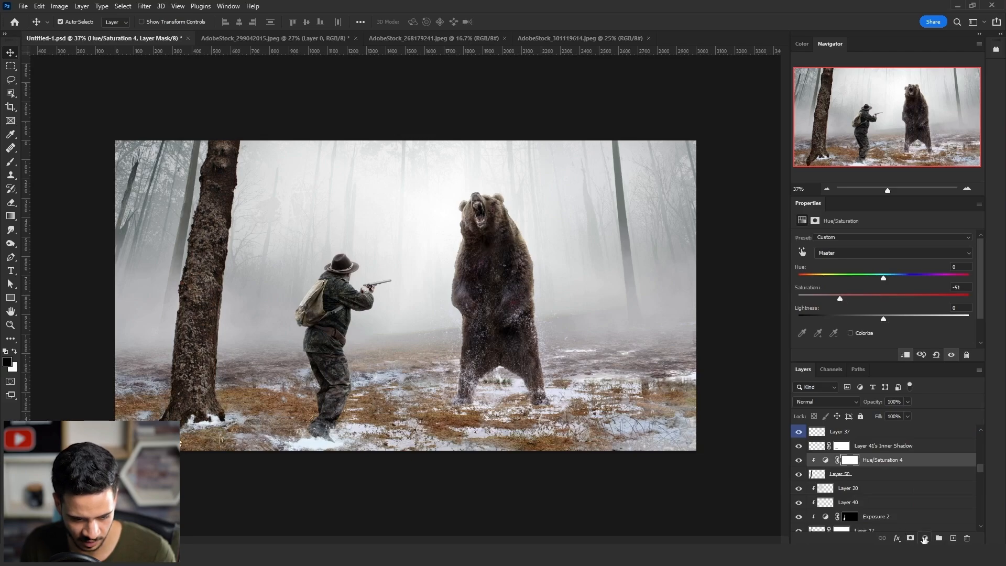
Duplicate the Layer 50 trunk as a clipped copy and run Apply Image on it with the merged RGB source and Normal blending.
click(880, 474)
key(ctrl+j)
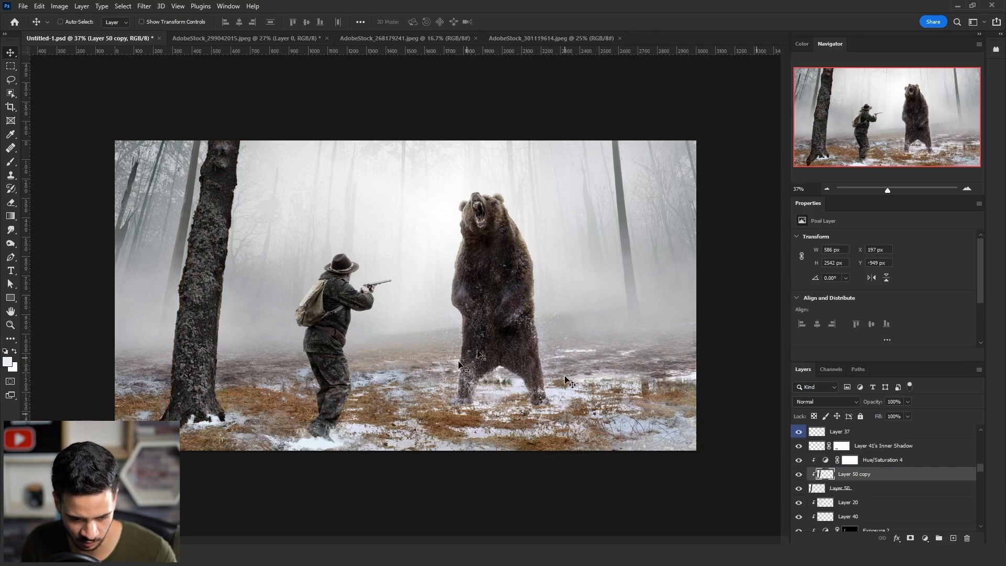
click(57, 6)
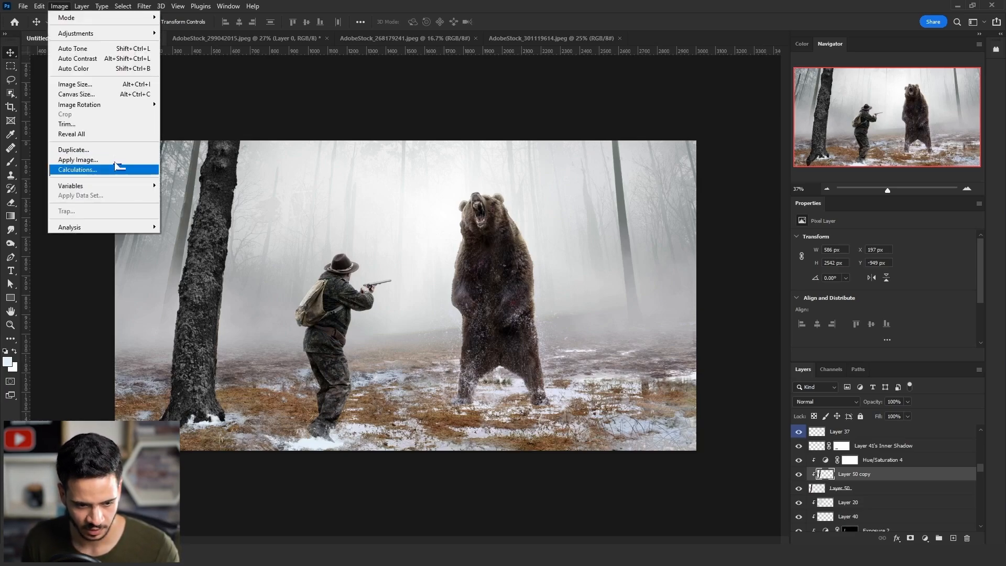
click(78, 160)
click(555, 278)
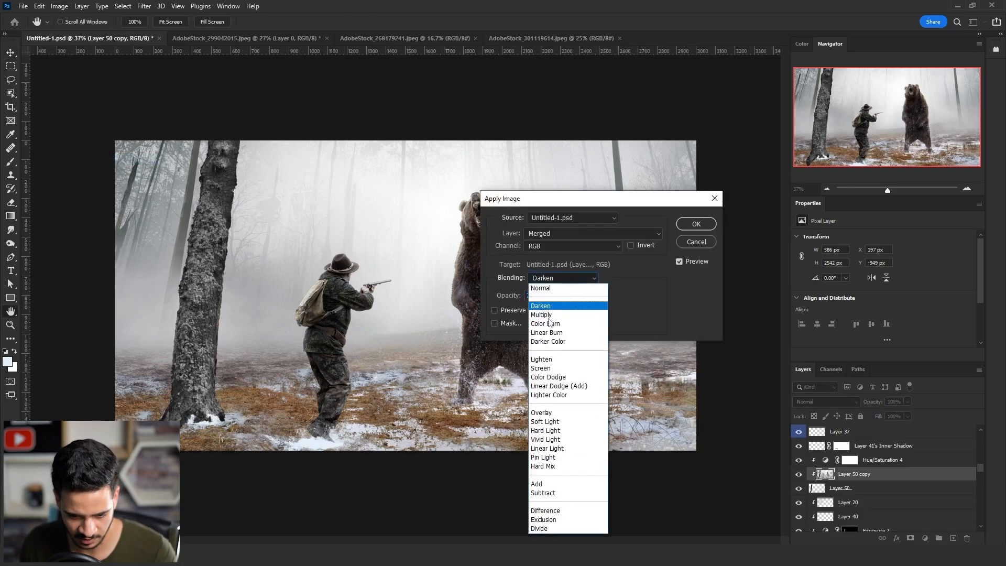
click(545, 315)
click(555, 278)
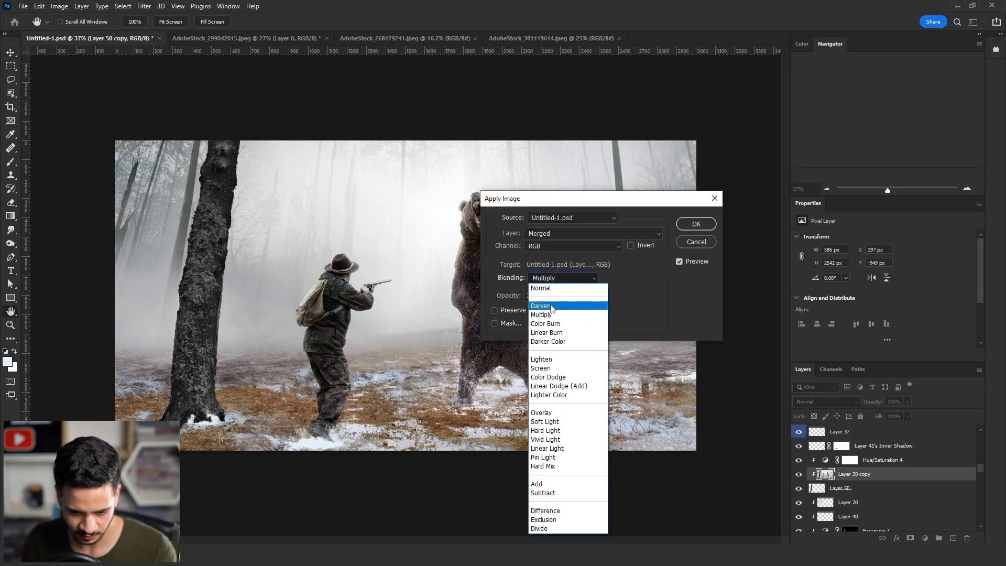
click(545, 288)
key(Return)
Reselect Layer 50 copy, compare the trunk without it, and set the copy to Multiply at 50% opacity.
key(v)
click(540, 297)
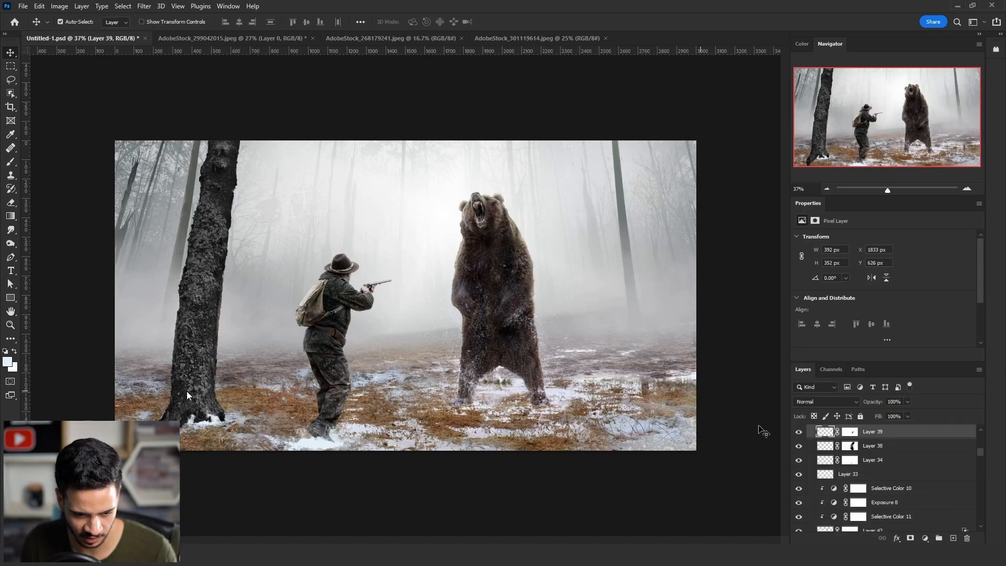
click(203, 246)
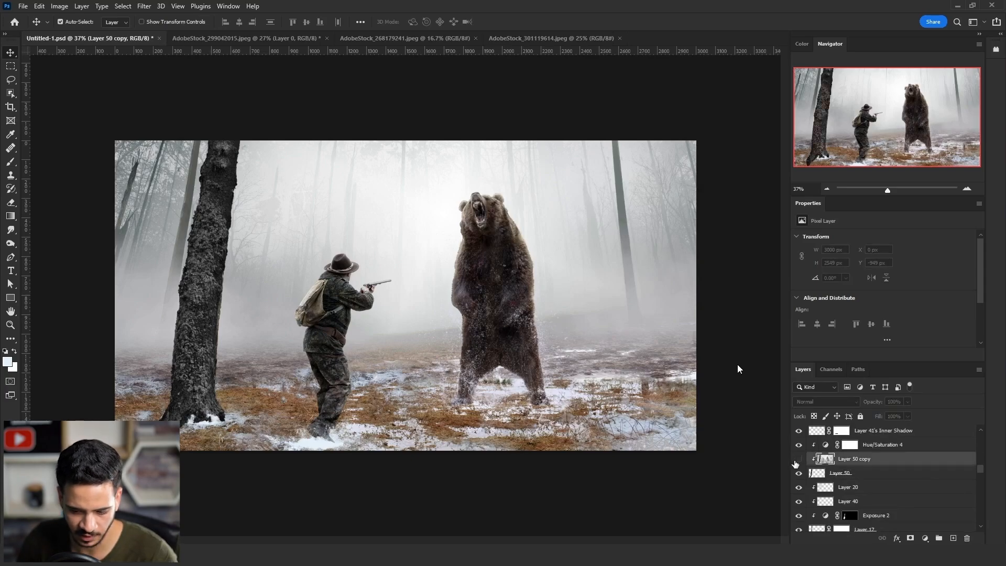
click(798, 459)
Load the left trunk's outline as a selection, contract it by 10 pixels and feather it by 50 pixels.
ctrl+click(826, 459)
key(l)
click(122, 6)
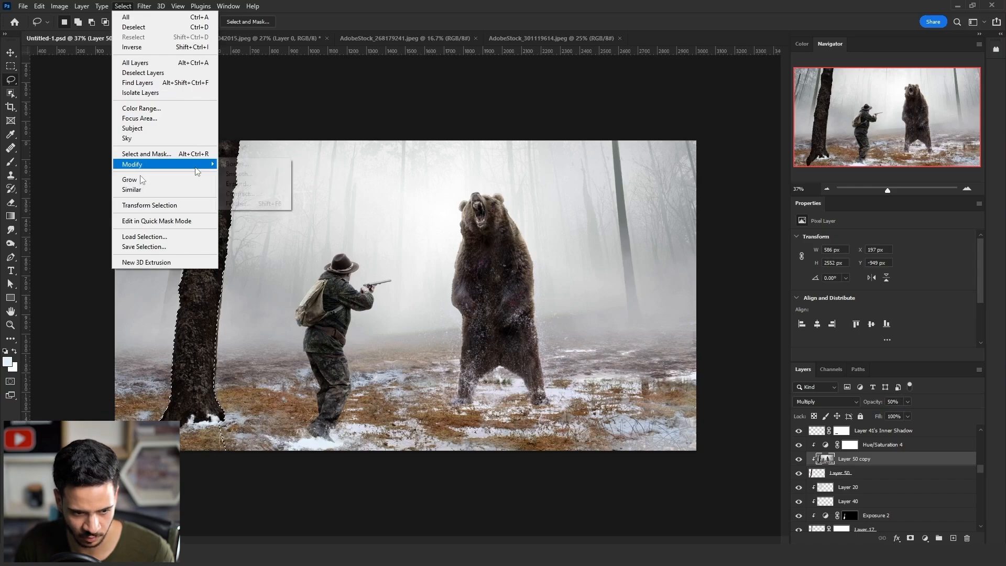
mouse_move(197, 171)
click(246, 193)
text(10)
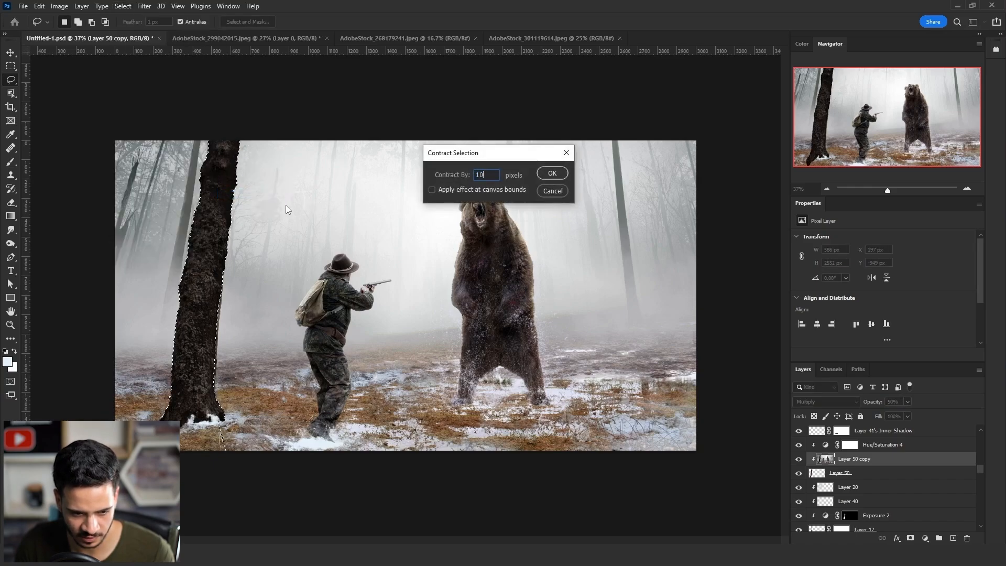
key(Return)
right_click(265, 210)
click(286, 232)
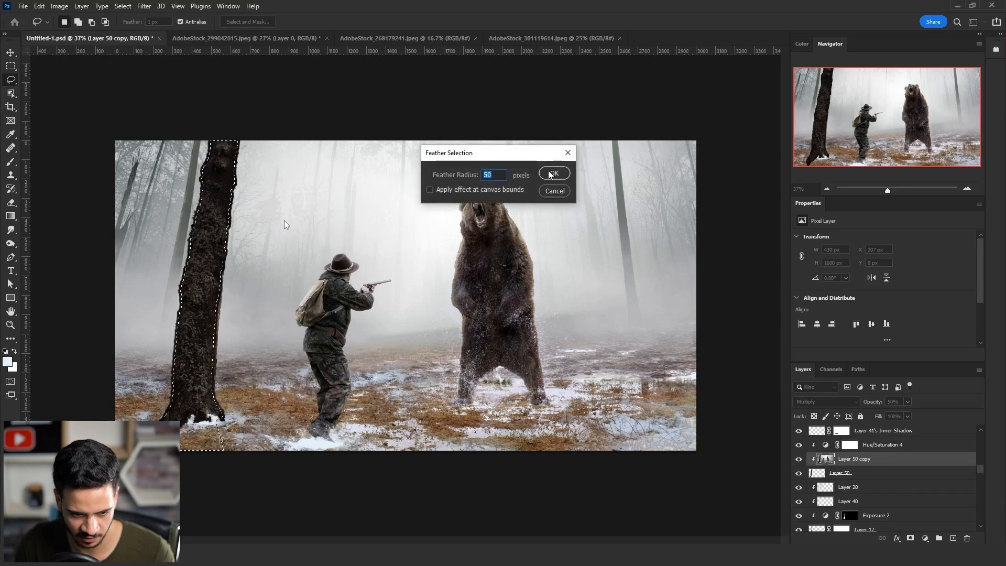
key(Return)
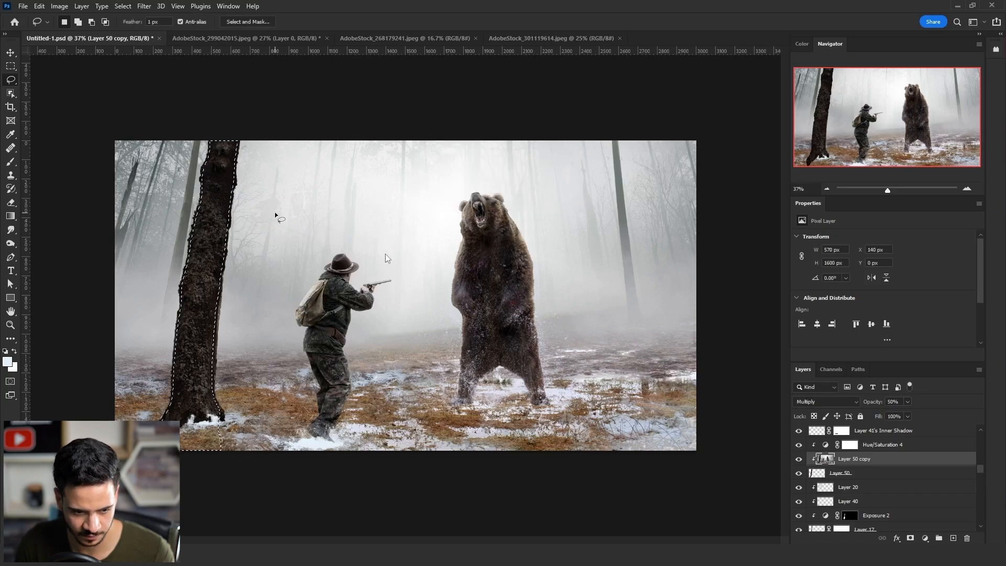
Invert the trunk selection, delete the outer pixels of Layer 50 copy and deselect.
right_click(275, 214)
click(232, 232)
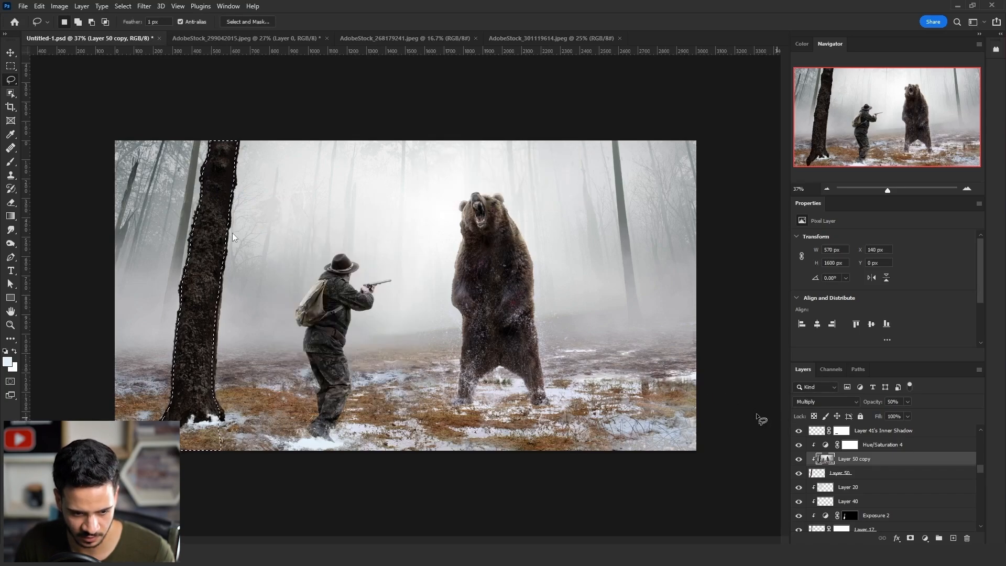
right_click(425, 251)
click(437, 264)
key(Delete)
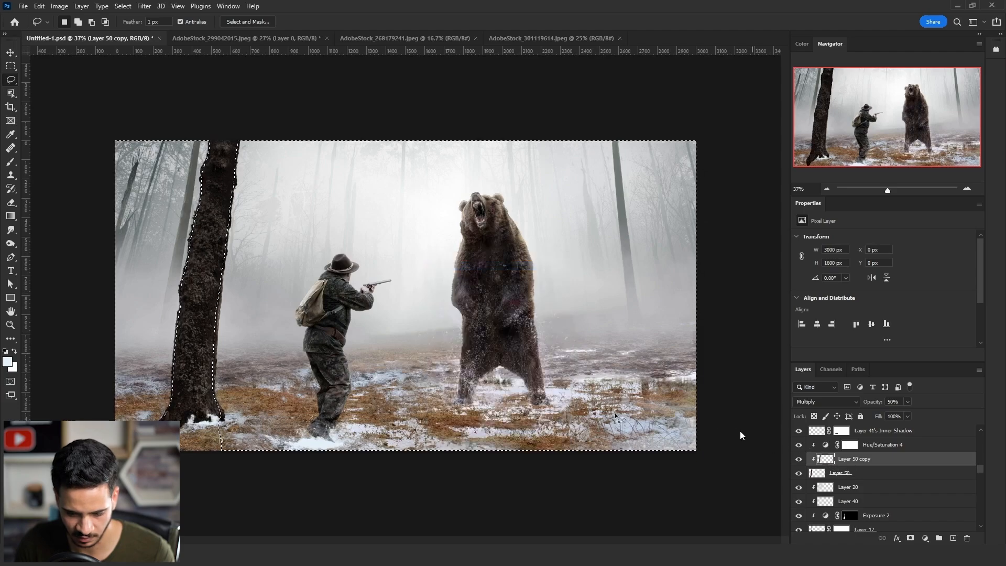
click(285, 266)
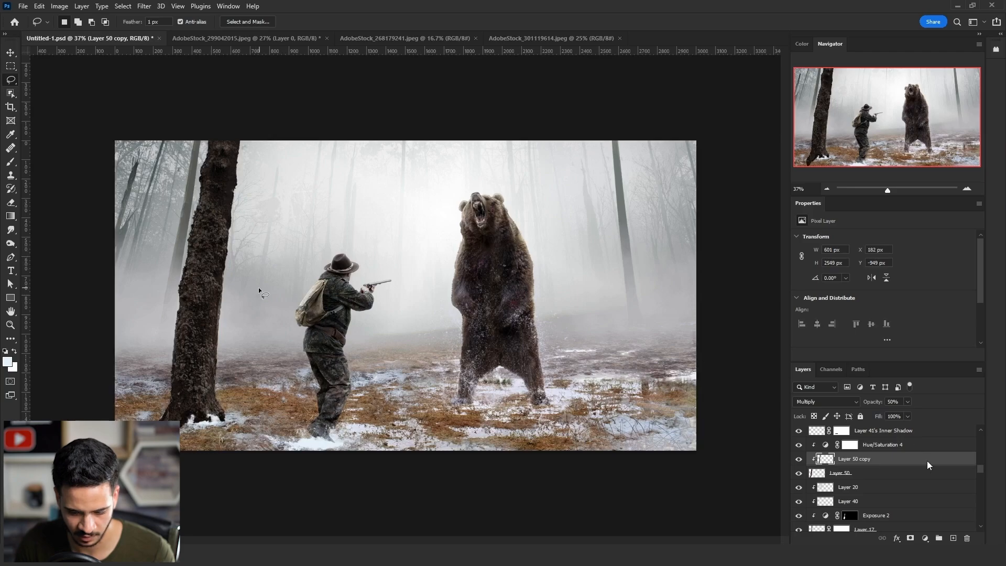
key(e)
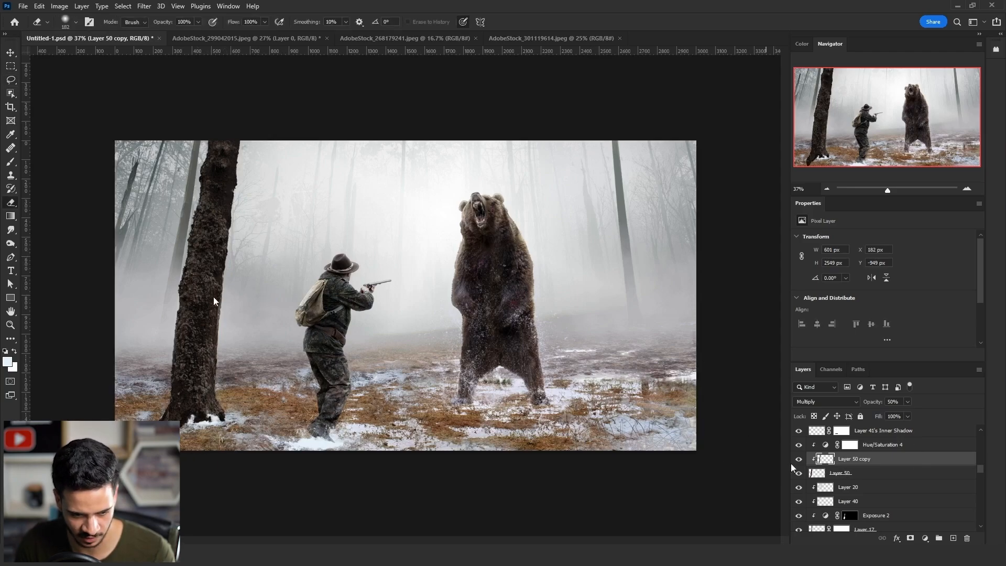
Add an Inner Glow effect to the Layer 50 trunk with a size of 43 px and 25% opacity in Lighten mode.
double_click(817, 473)
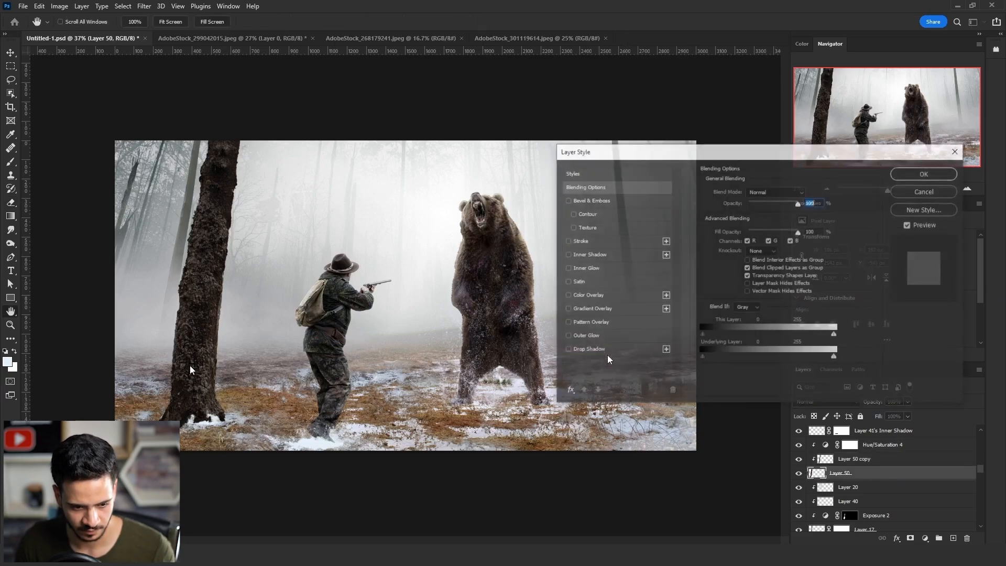
click(594, 268)
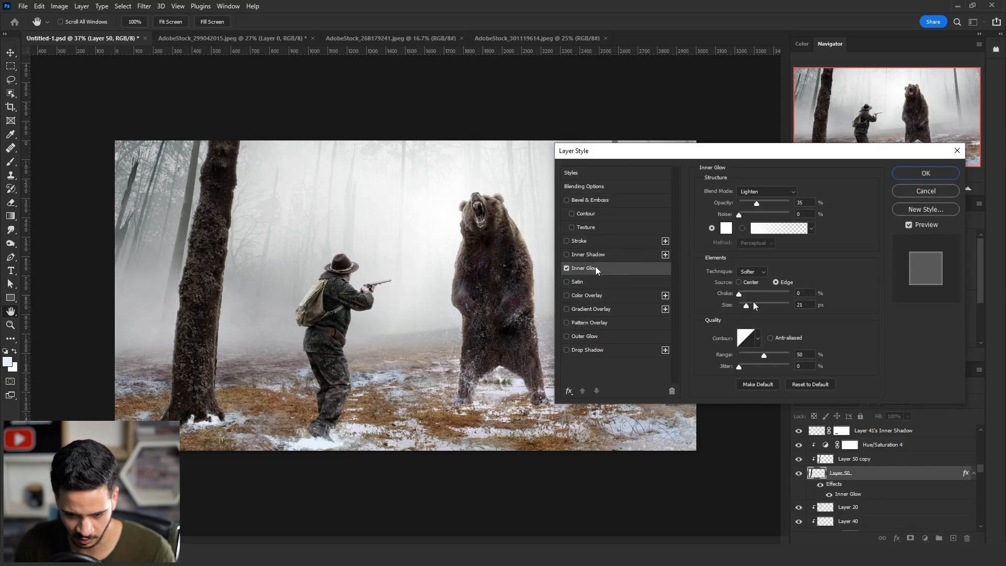
drag(746, 306, 750, 308)
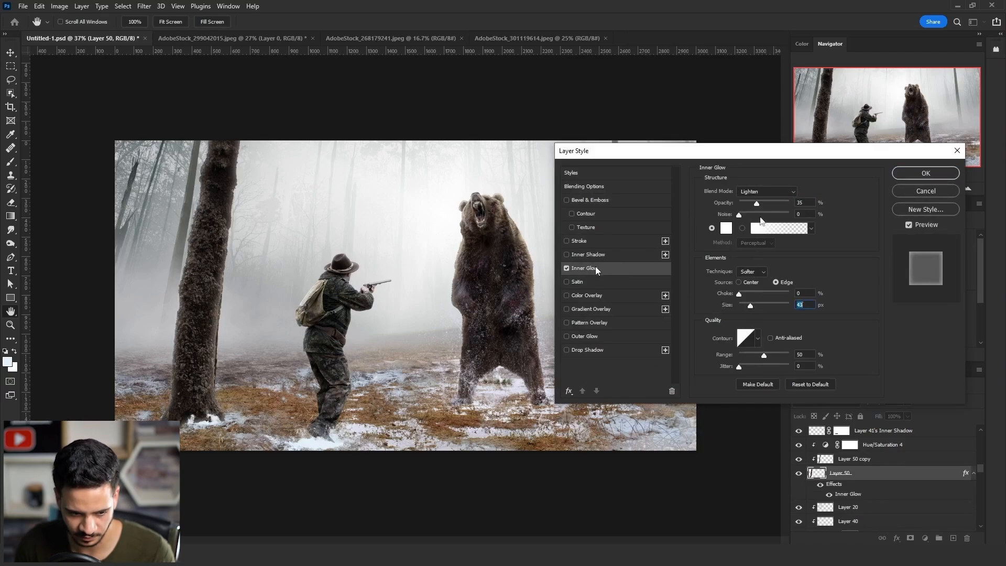
drag(756, 204, 752, 205)
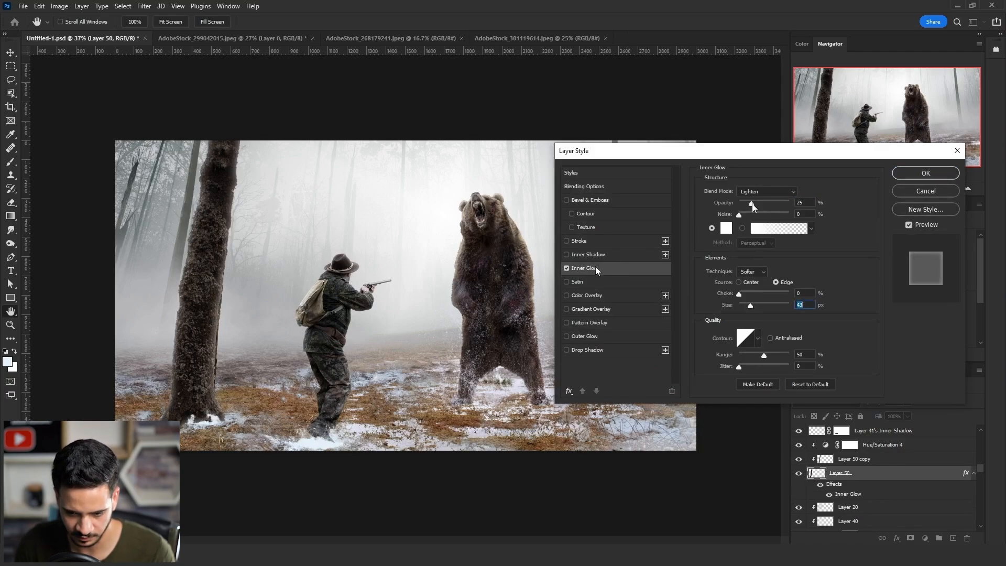
click(926, 173)
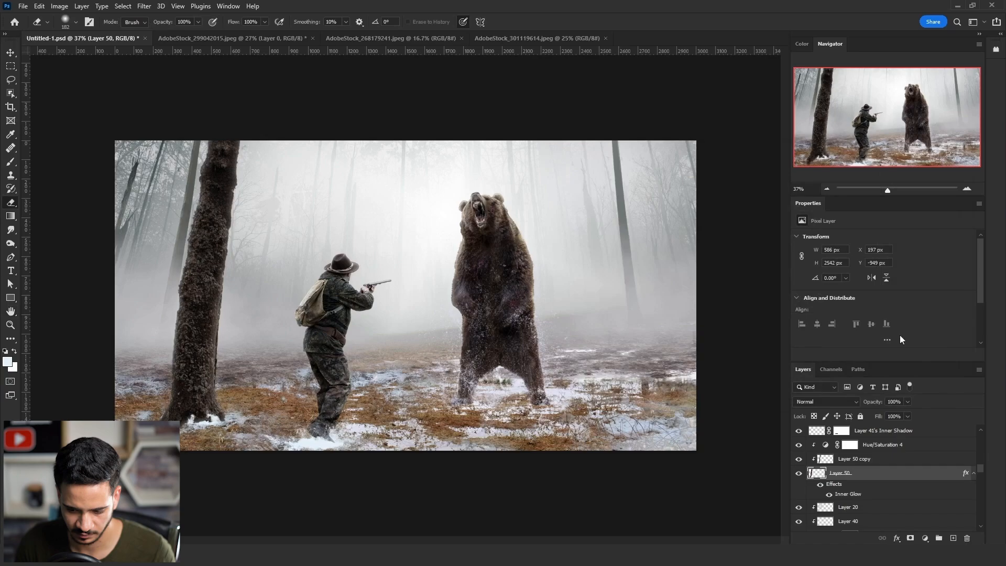
Separate Layer 50's inner glow into its own layer, select that layer and enlarge the Eraser brush for the trunk's base.
right_click(963, 476)
click(951, 448)
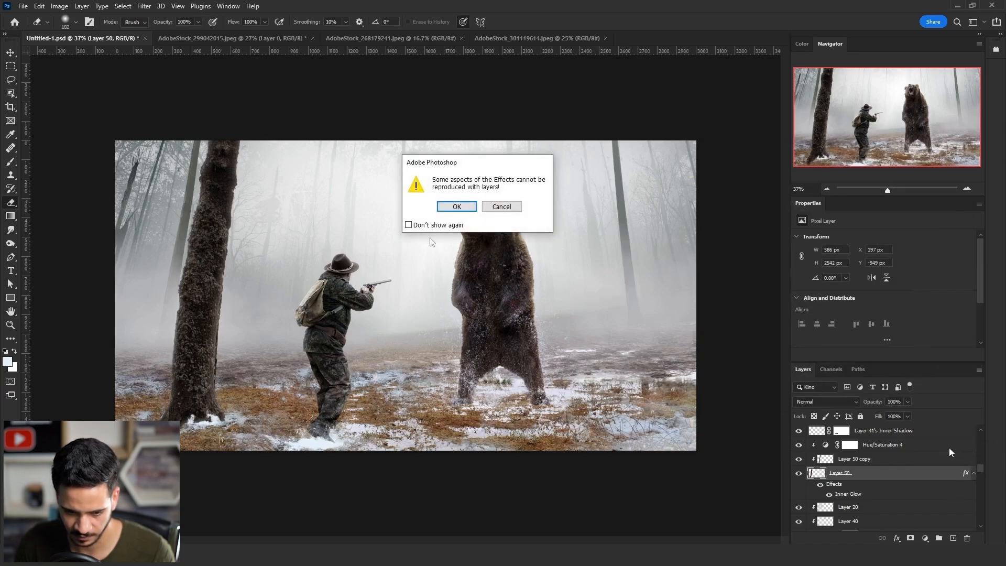
key(Return)
click(863, 472)
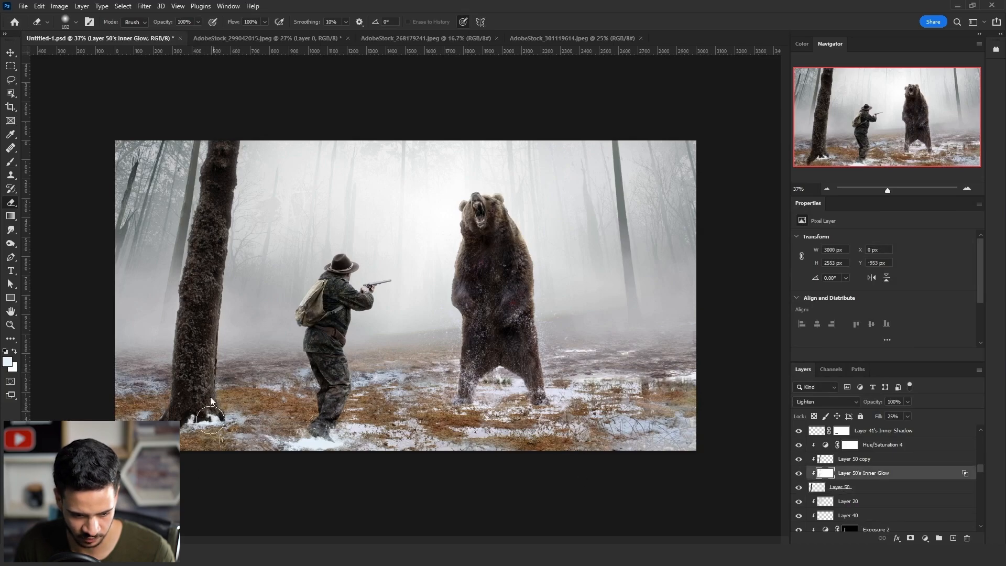
key(bracketright)
key(bracketright)
Select the ground on Layer 9, check it by toggling visibility, and lasso a small grass patch beside the left trunk's base.
scroll(809, 489, down, 2)
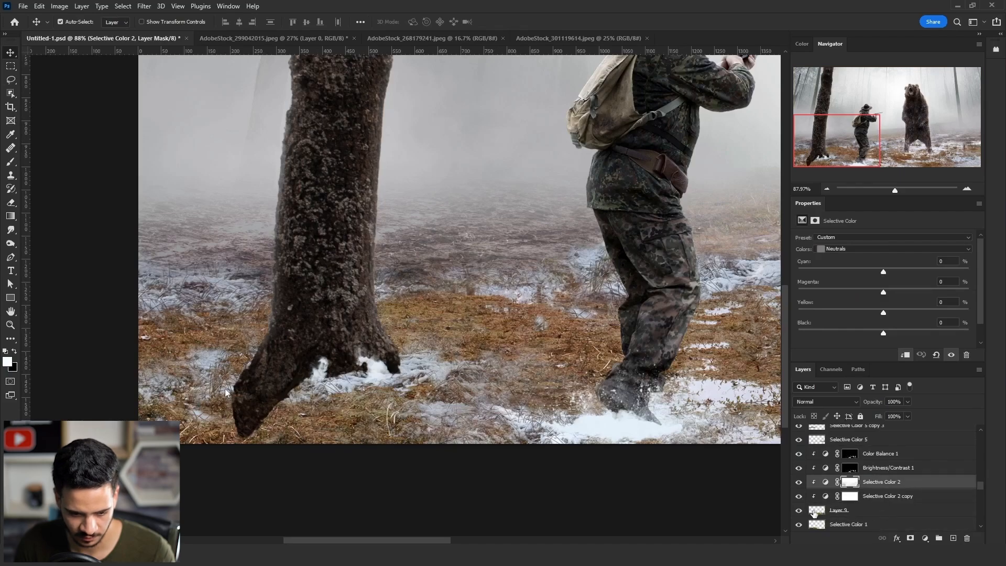
click(813, 512)
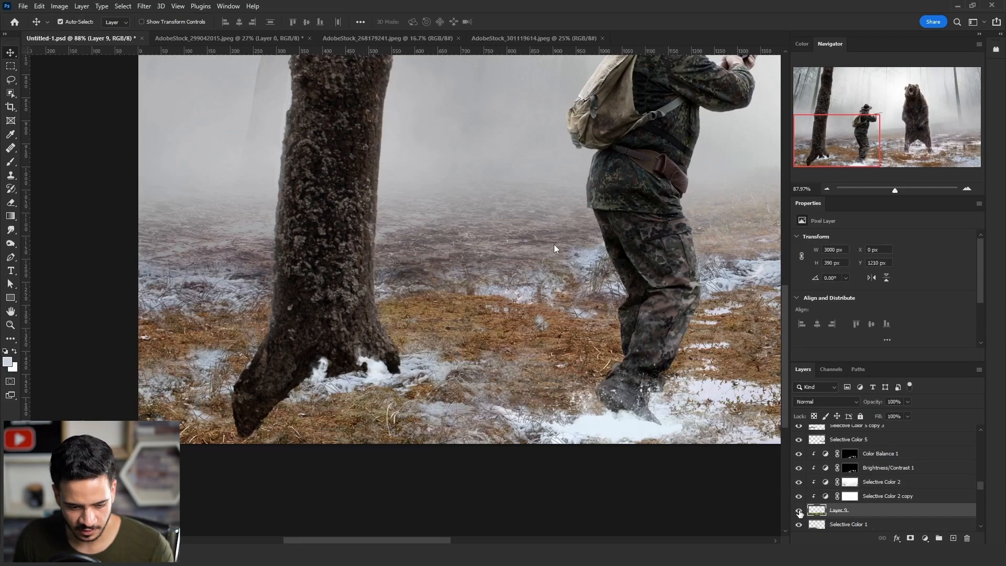
click(798, 511)
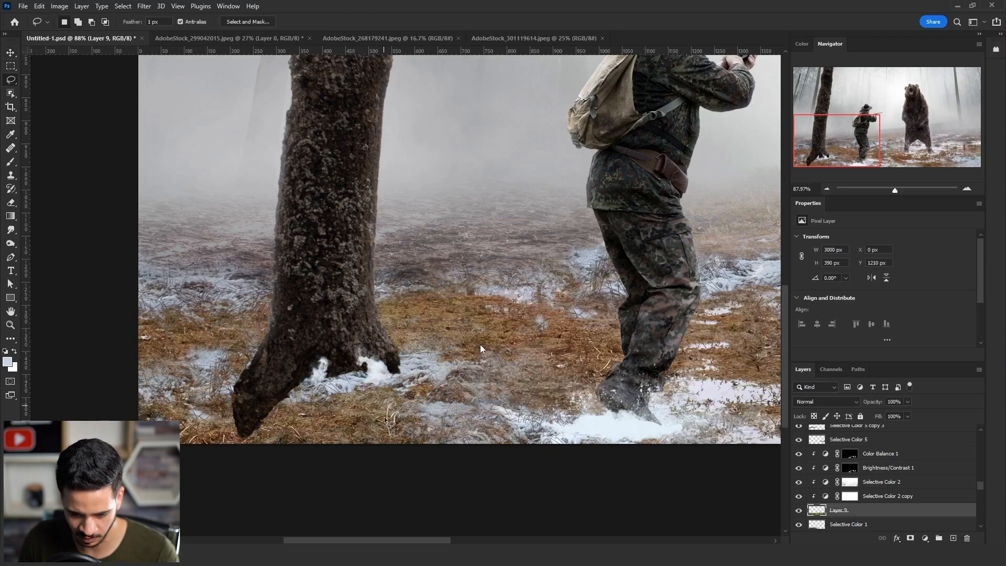
mouse_move(387, 436)
mouse_down()
mouse_move(443, 431)
mouse_move(416, 440)
mouse_up()
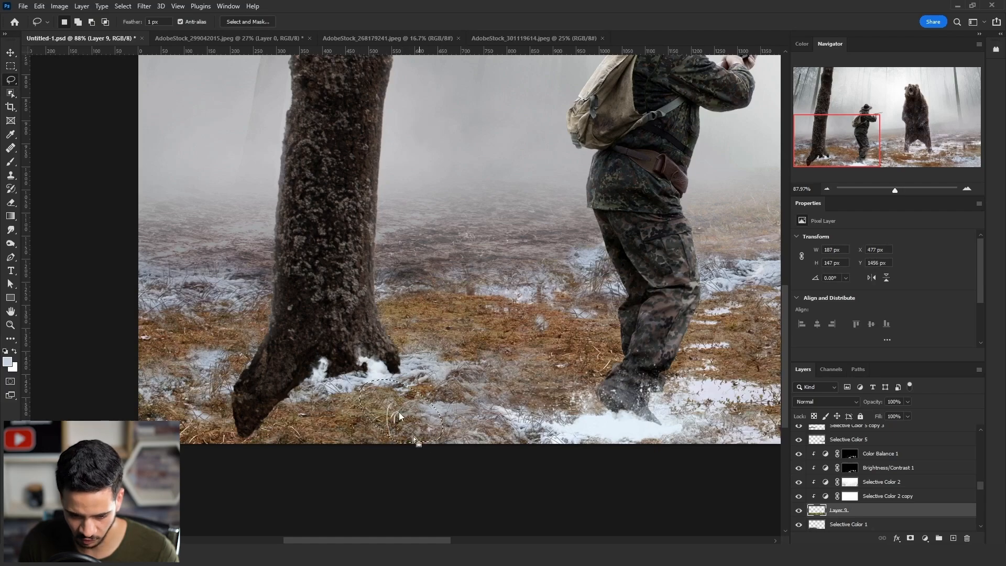
Refine the lassoed grass selection in Select and Mask with a 79 px radius and 27% contrast, and output it.
click(244, 22)
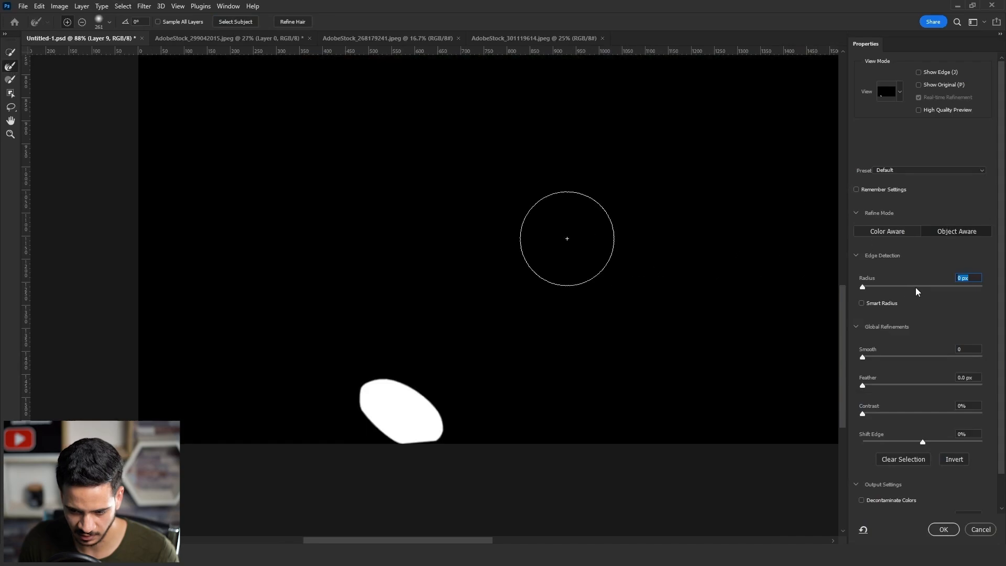
drag(956, 289, 961, 289)
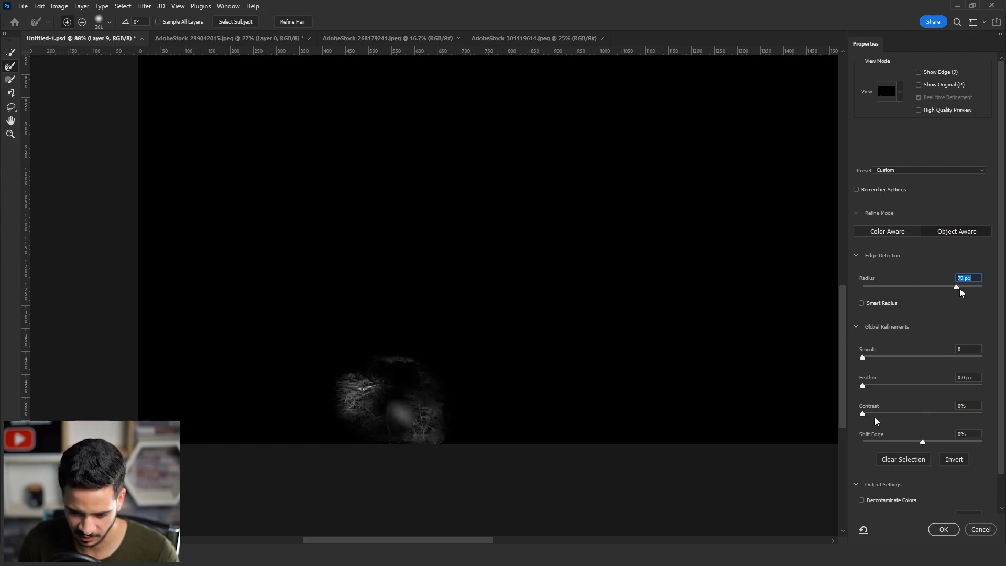
click(888, 414)
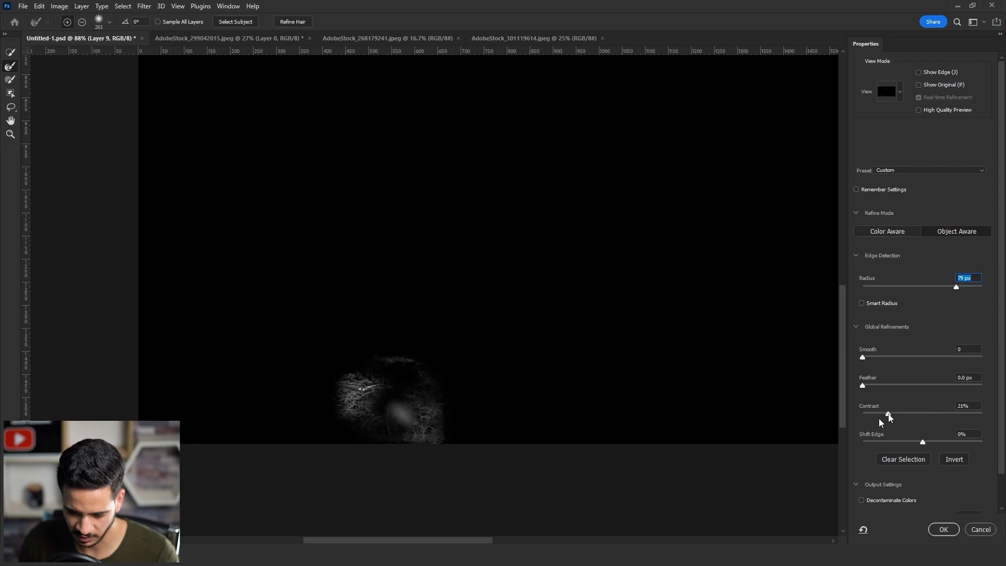
drag(889, 414, 914, 414)
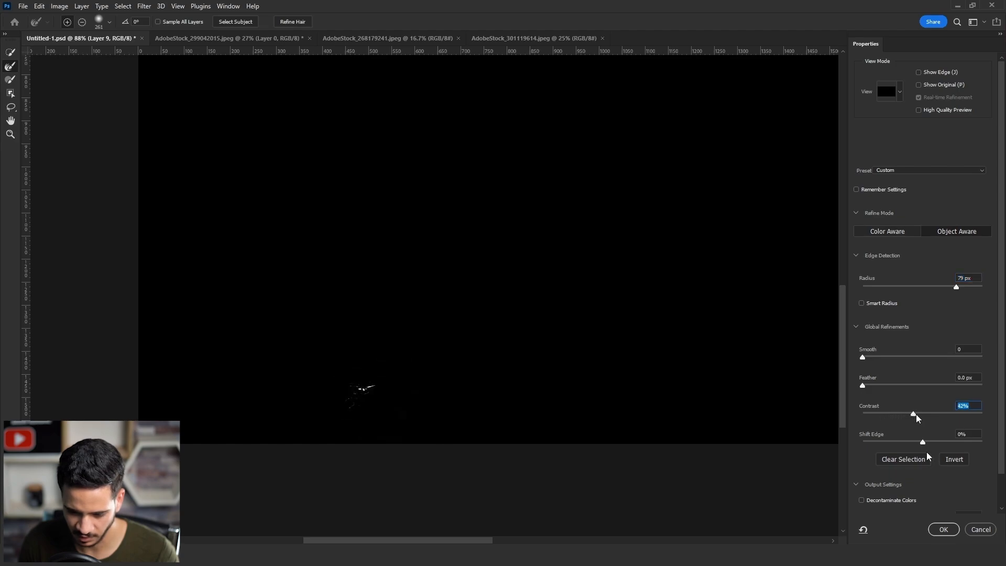
click(895, 414)
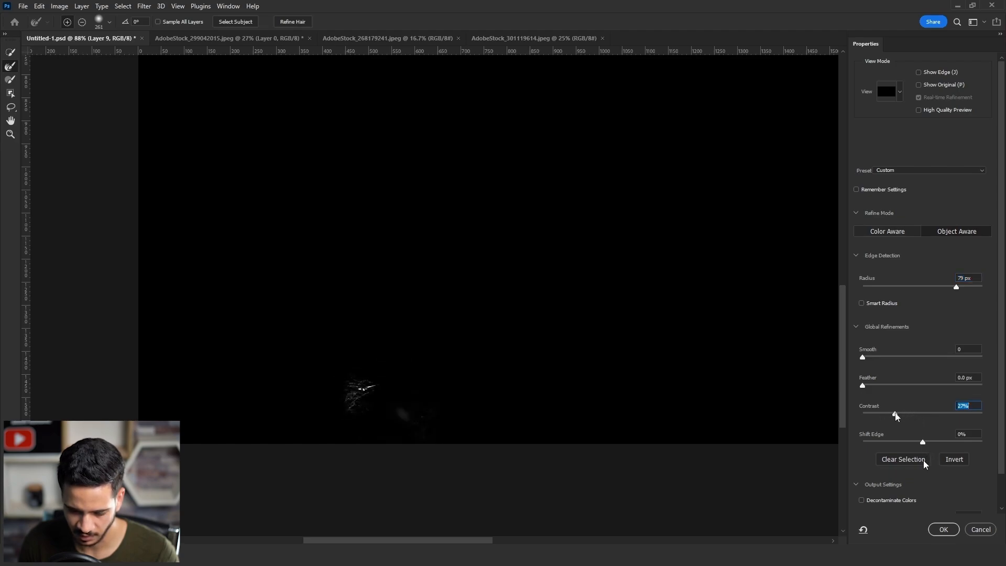
click(943, 529)
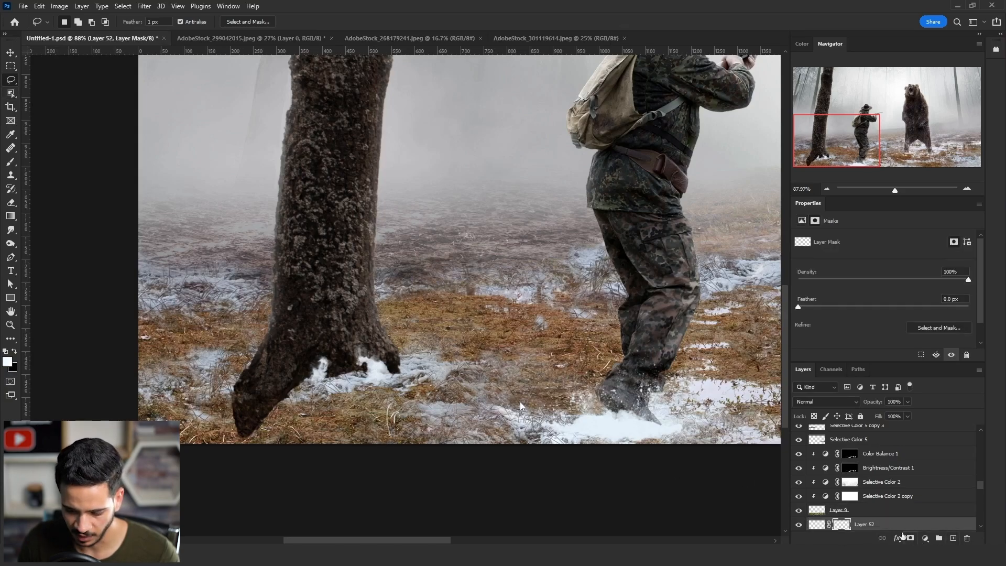
Display Layer 52's mask alone, fill the faint smudge beside the grass texture with black and deselect.
key(ctrl+i)
alt+click(844, 524)
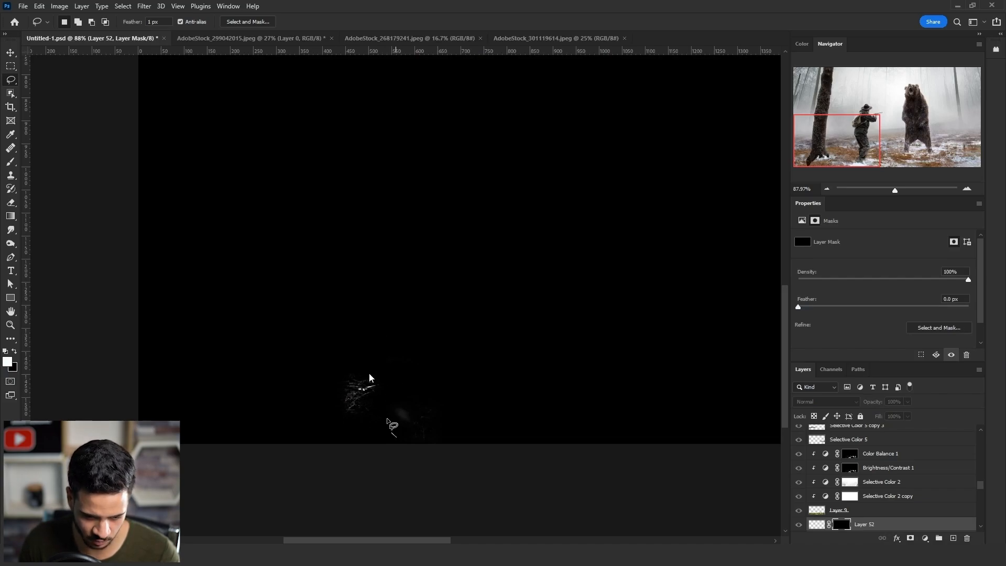
drag(391, 427, 456, 471)
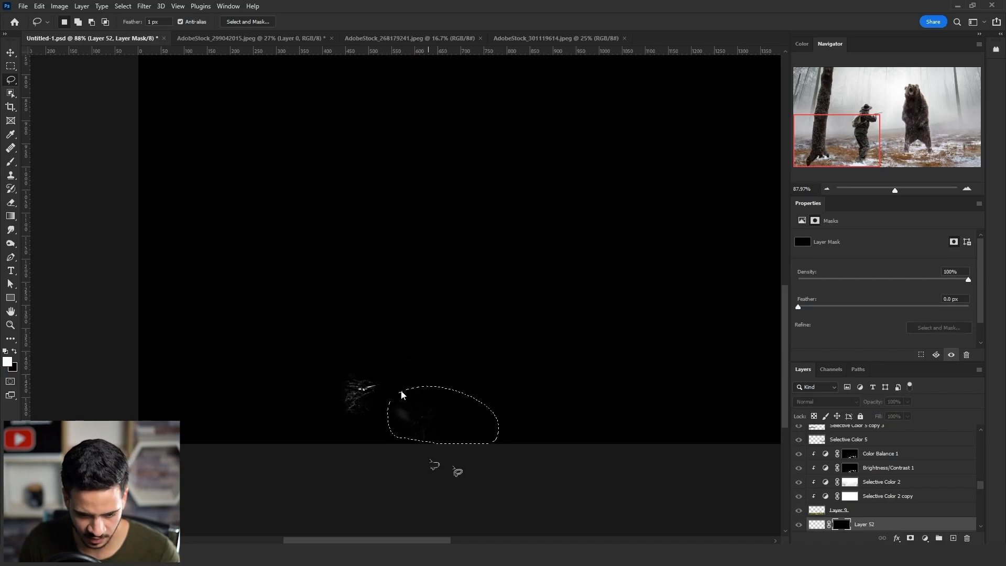
key(ctrl+BackSpace)
key(ctrl+d)
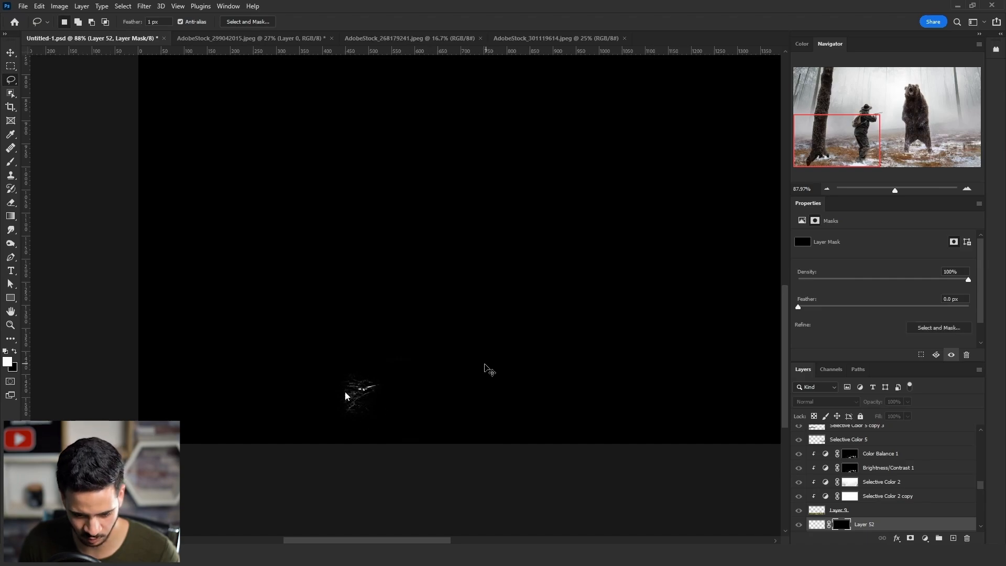
Brighten the grass texture in Layer 52's mask with Levels, setting the white input level to 77.
key(ctrl+l)
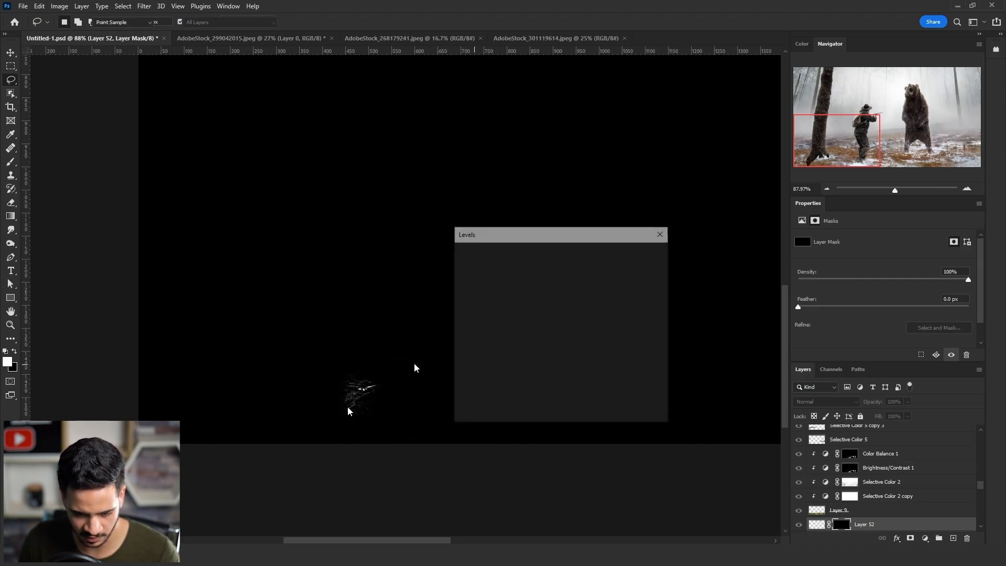
drag(598, 351, 507, 354)
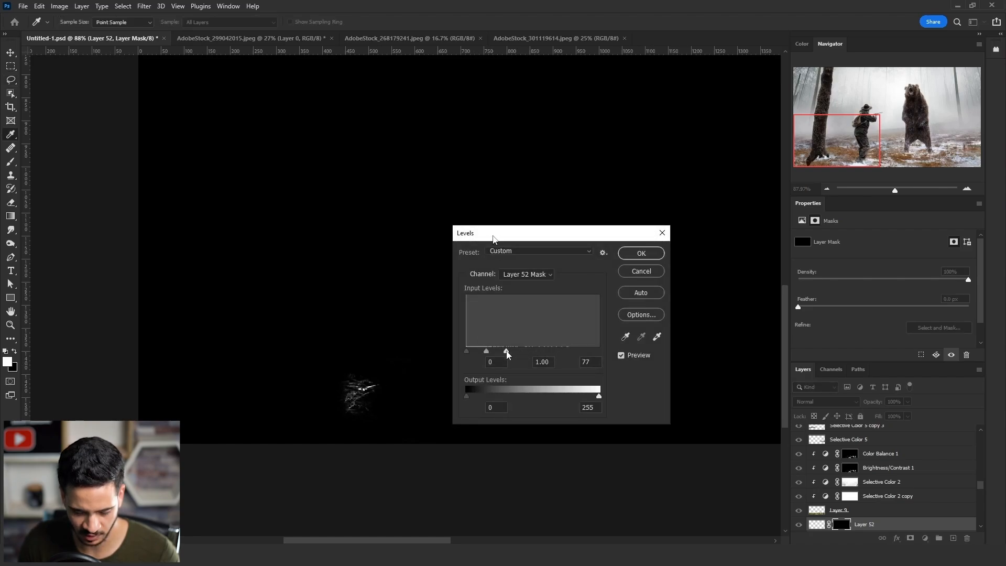
click(640, 253)
Clear the stray specks above and below the empty area beside the grass texture in Layer 52's mask and deselect.
key(l)
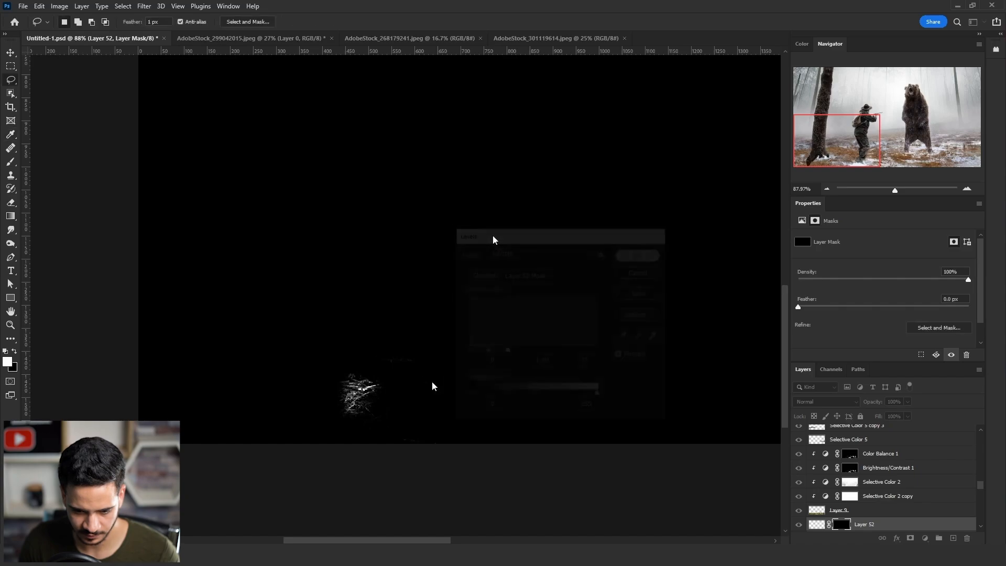
mouse_move(419, 372)
mouse_down()
mouse_move(369, 369)
mouse_move(423, 369)
mouse_up()
key(Delete)
mouse_move(430, 417)
mouse_down()
mouse_move(453, 431)
mouse_move(441, 402)
mouse_up()
key(Delete)
key(ctrl+d)
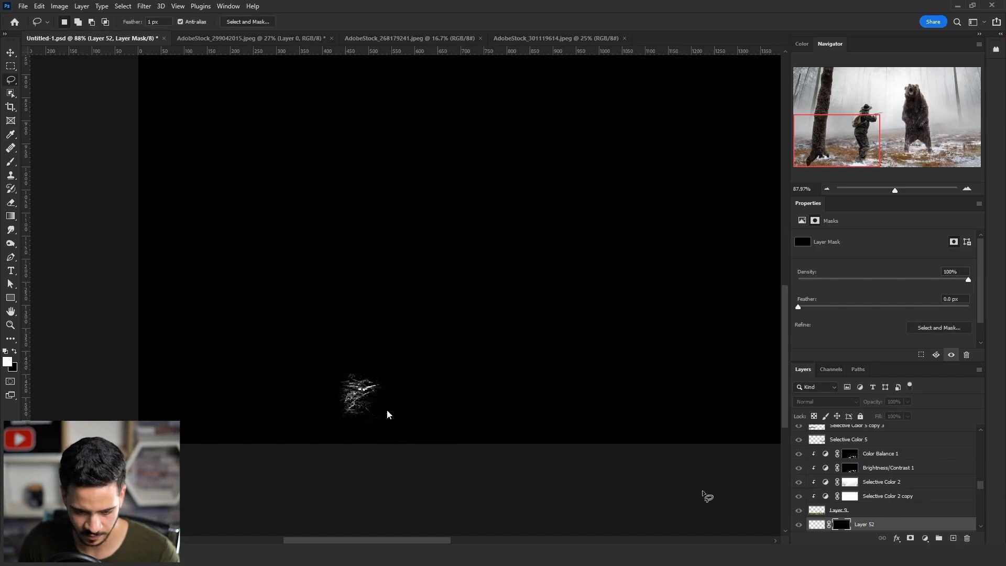
Load Layer 52's mask as a selection, hide Layer 52 and make the Layer 50 trunk active.
ctrl+click(840, 527)
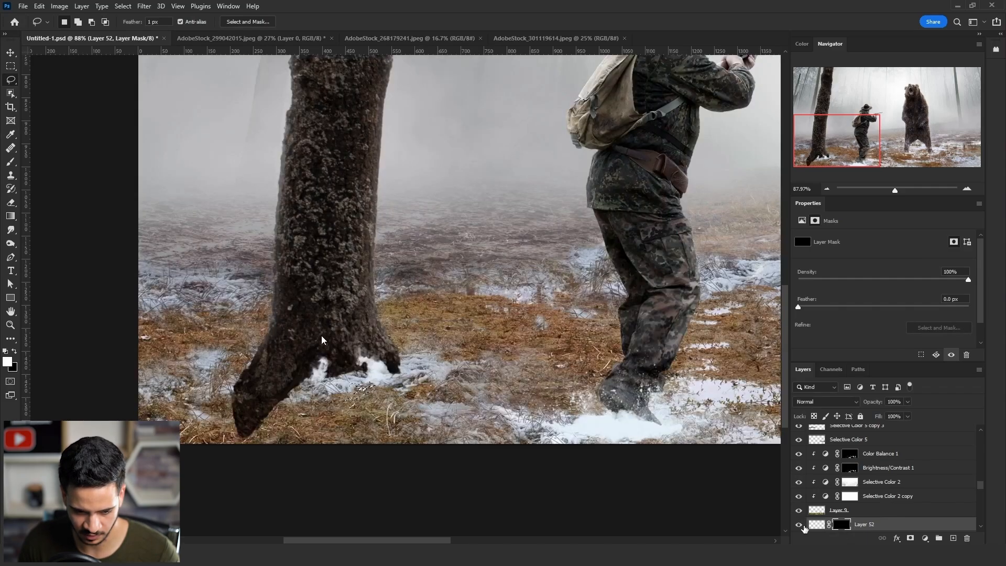
click(800, 526)
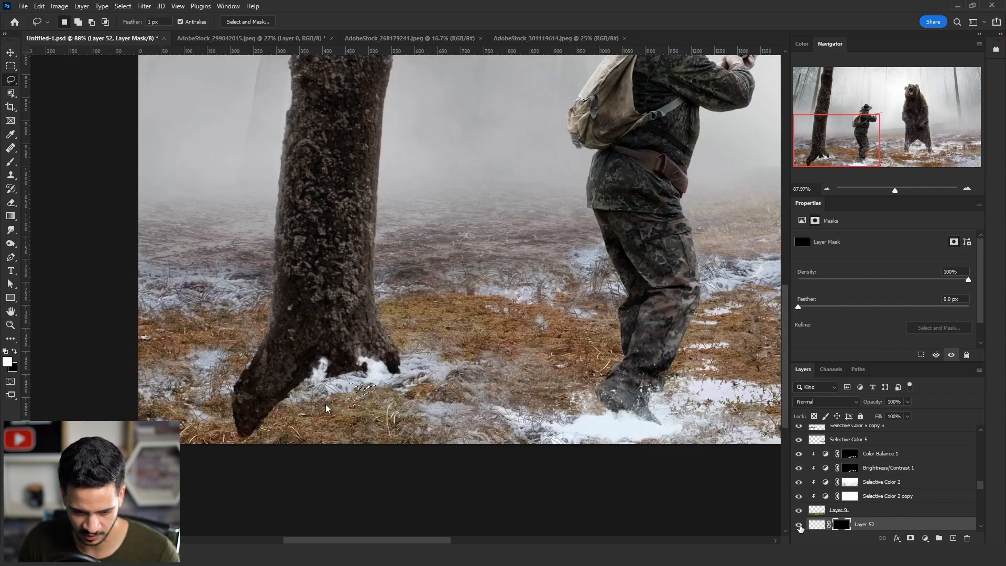
click(800, 526)
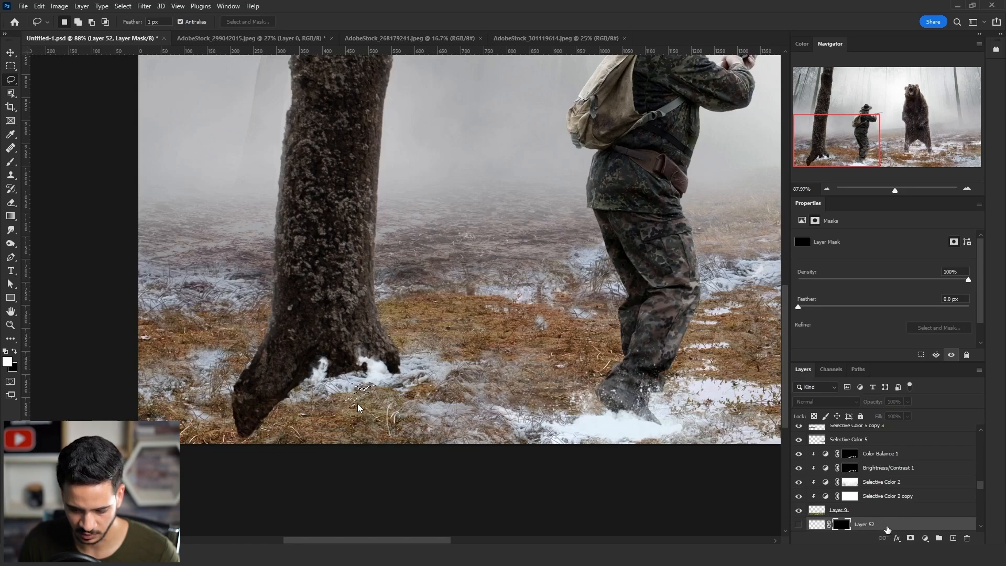
scroll(870, 492, up, 10)
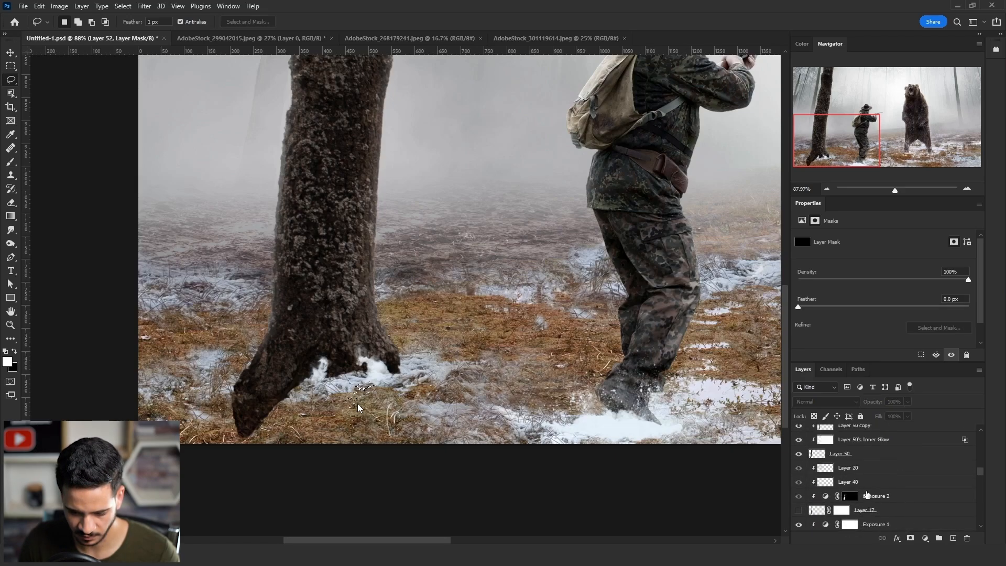
click(854, 469)
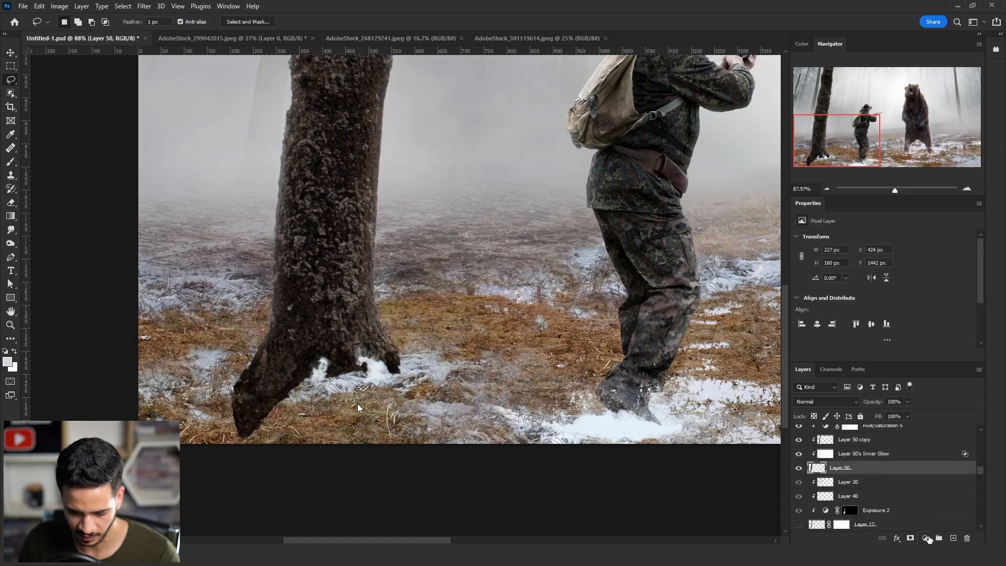
Deselect, add a white layer mask to Layer 50 and reload the grass selection from Layer 52's mask.
right_click(379, 387)
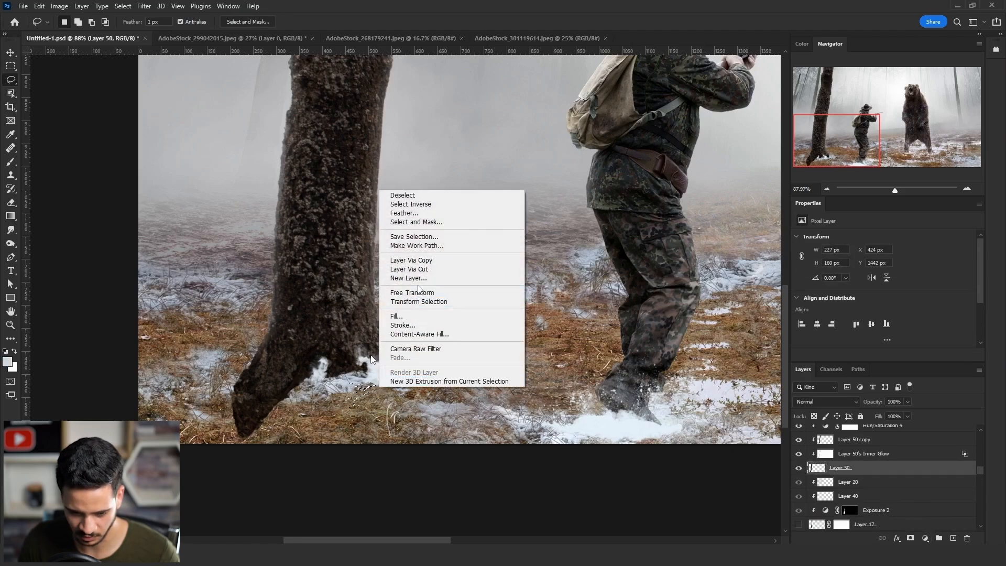
click(690, 357)
key(ctrl+d)
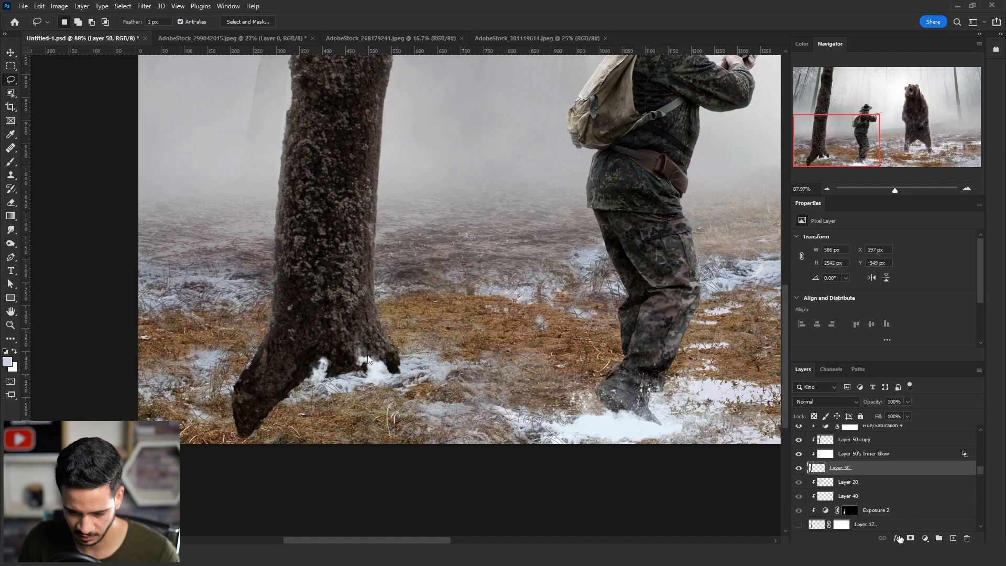
click(911, 538)
scroll(848, 496, down, 10)
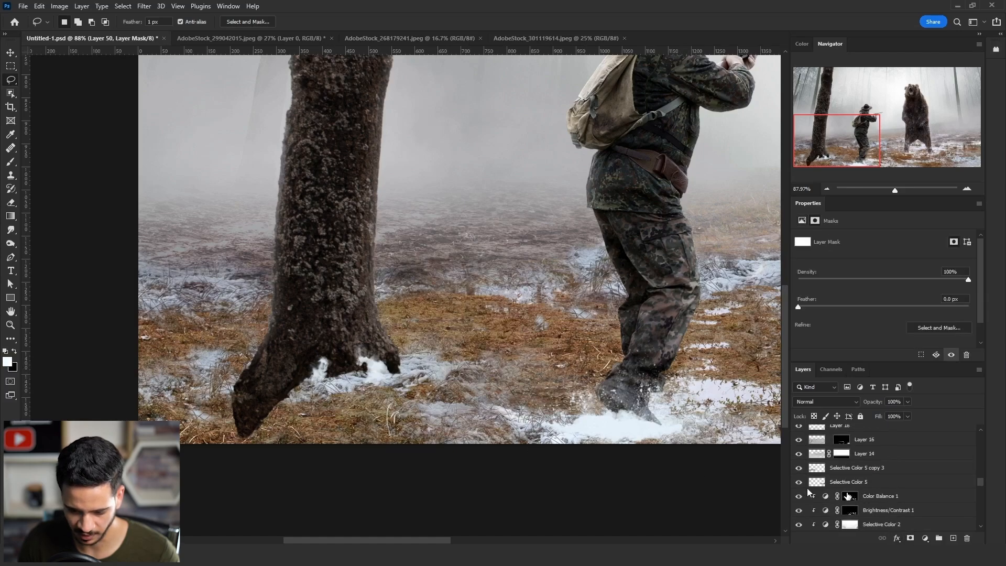
scroll(833, 493, up, 10)
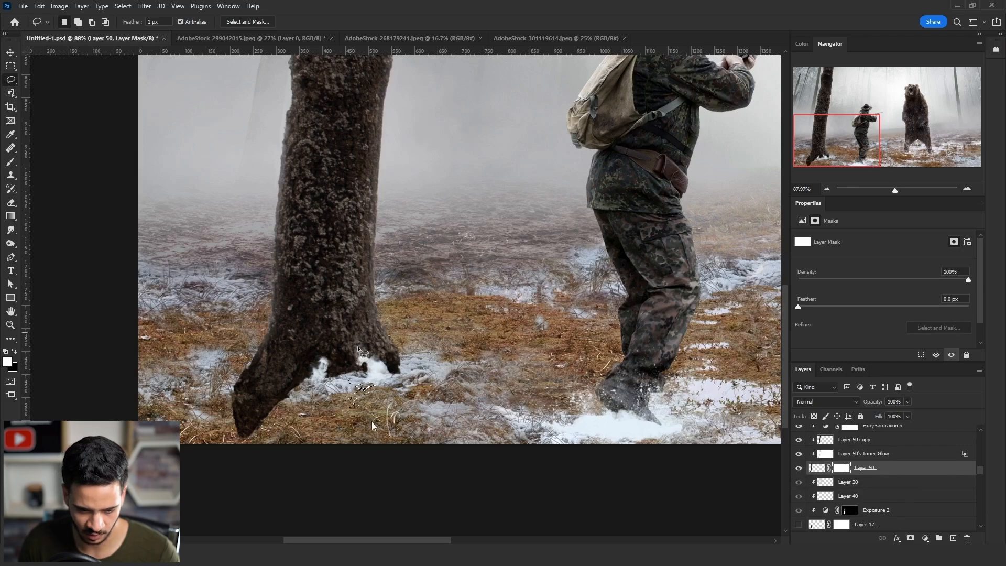
Transform the grass selection, rotating it about -95° and moving it over the trunk's left root.
right_click(339, 373)
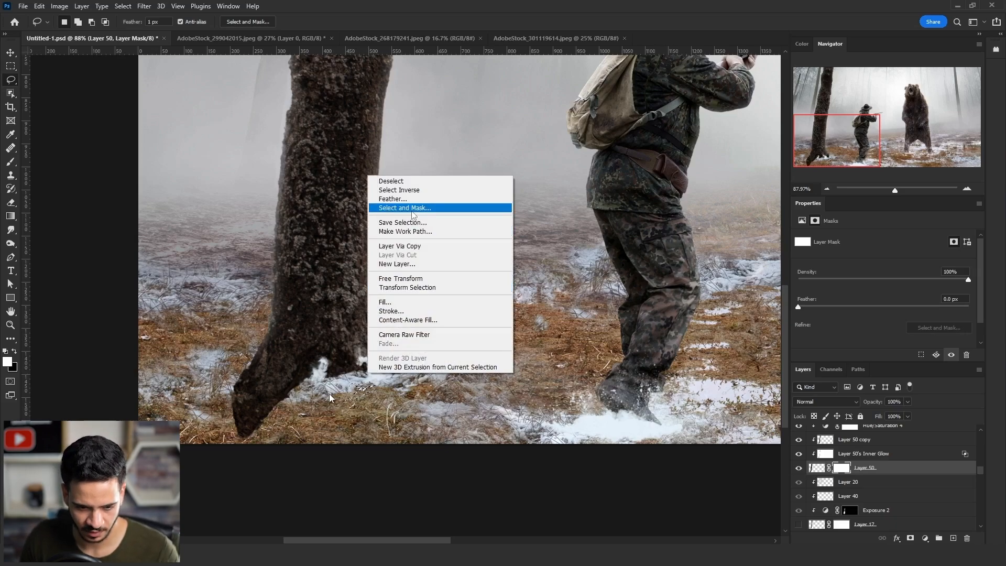
click(407, 287)
drag(462, 356, 395, 326)
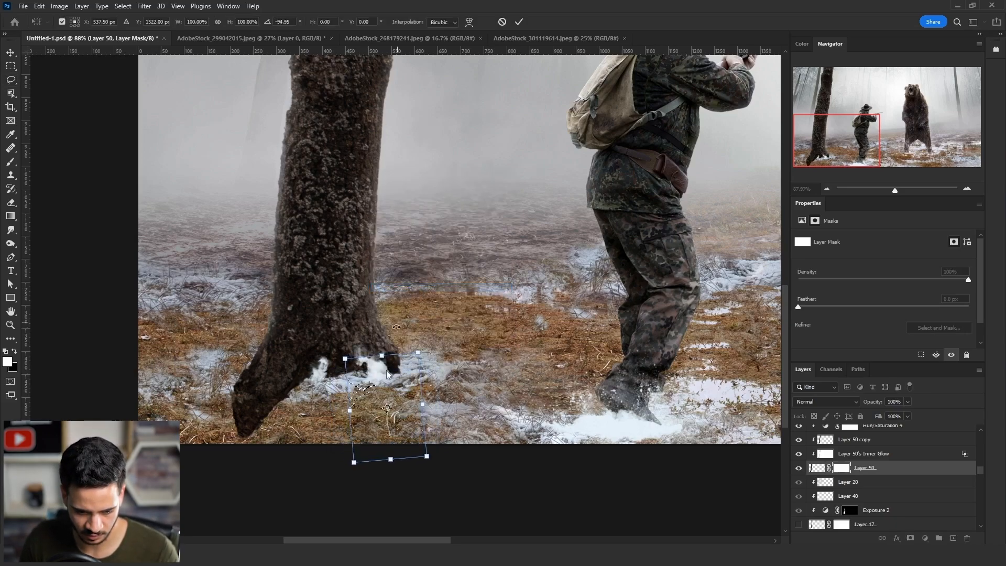
drag(395, 397, 278, 354)
drag(296, 399, 301, 399)
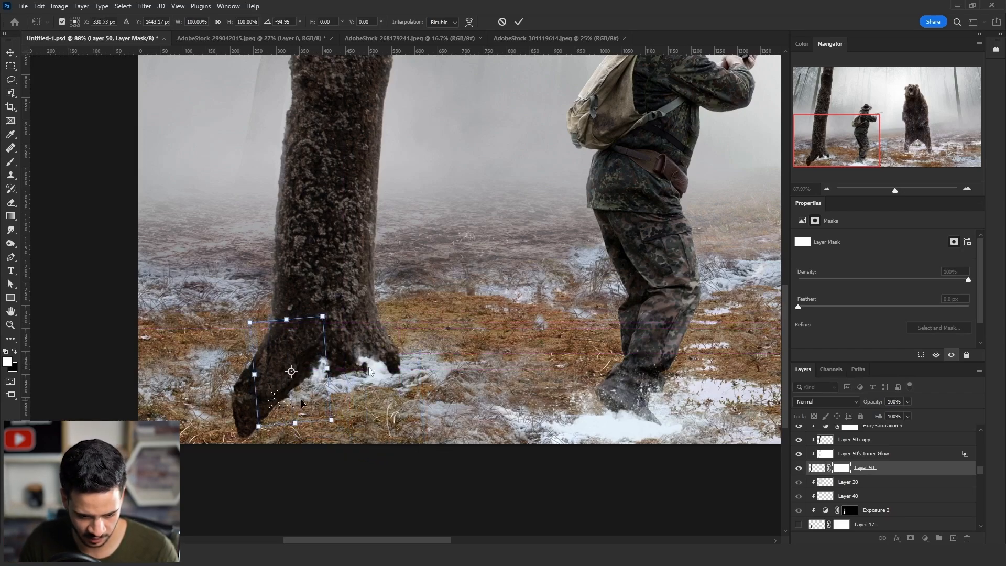
key(Return)
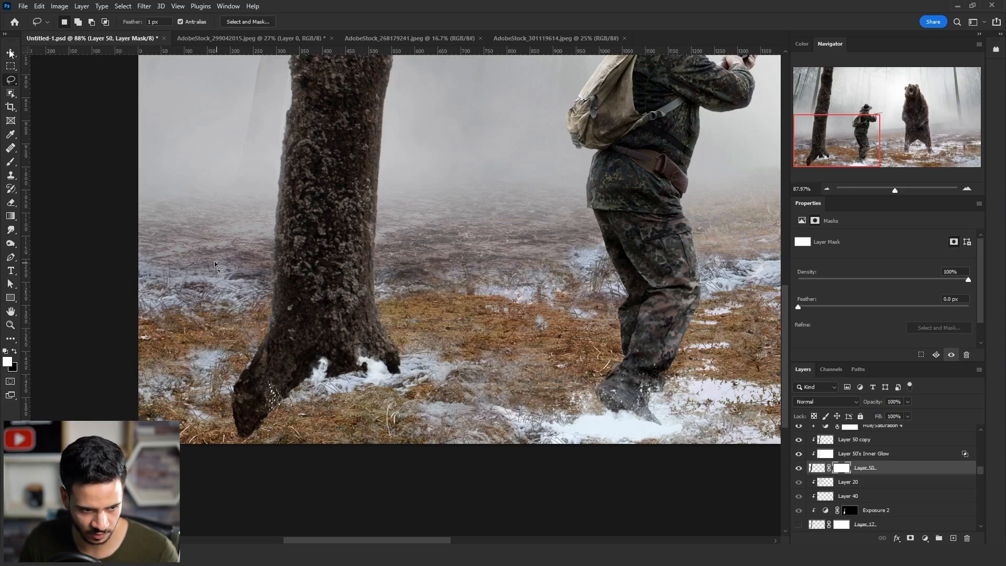
Load Layer 50's mask as a selection, feather it and invert it to isolate the grass shape.
ctrl+click(843, 469)
right_click(272, 340)
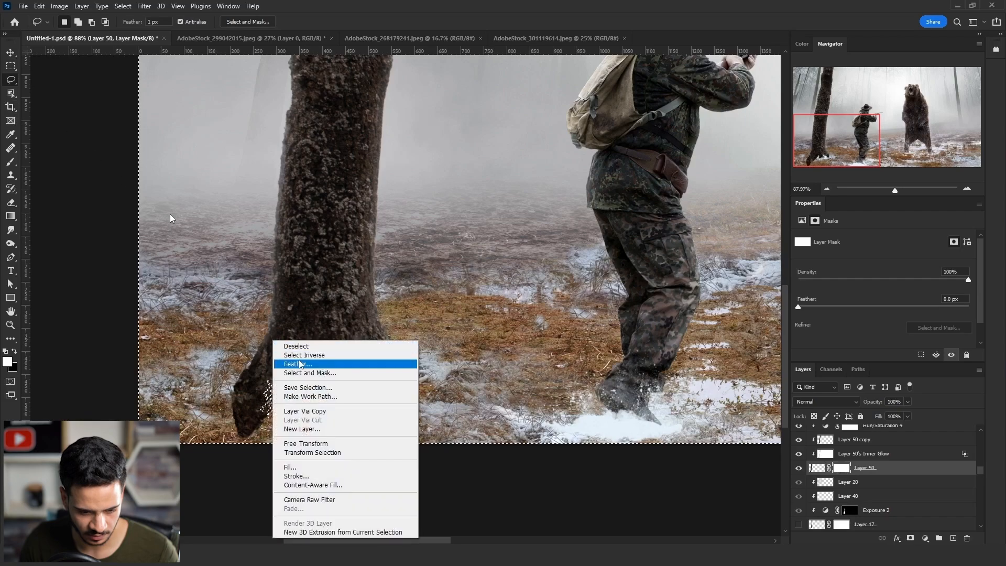
click(299, 364)
click(552, 192)
right_click(301, 157)
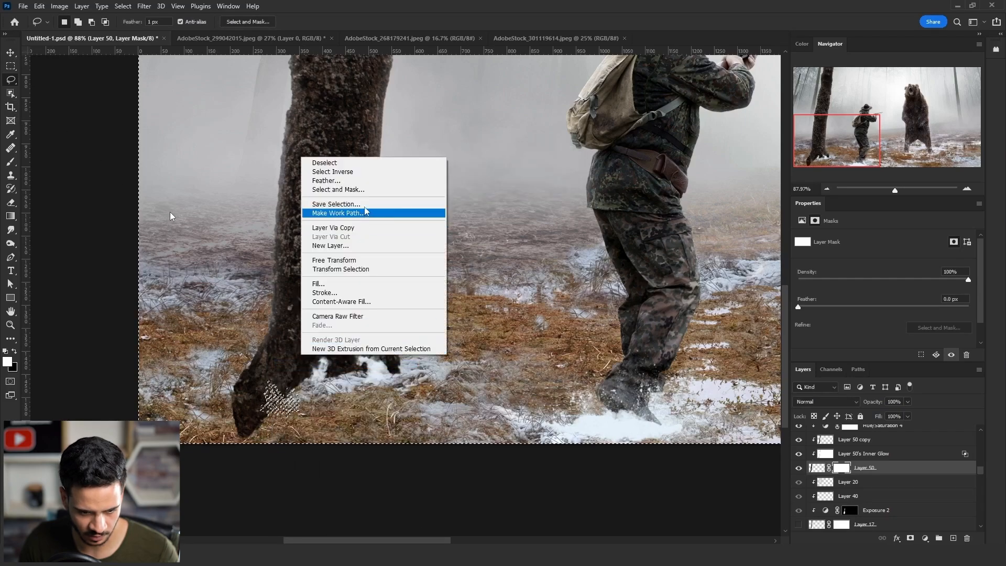
click(356, 173)
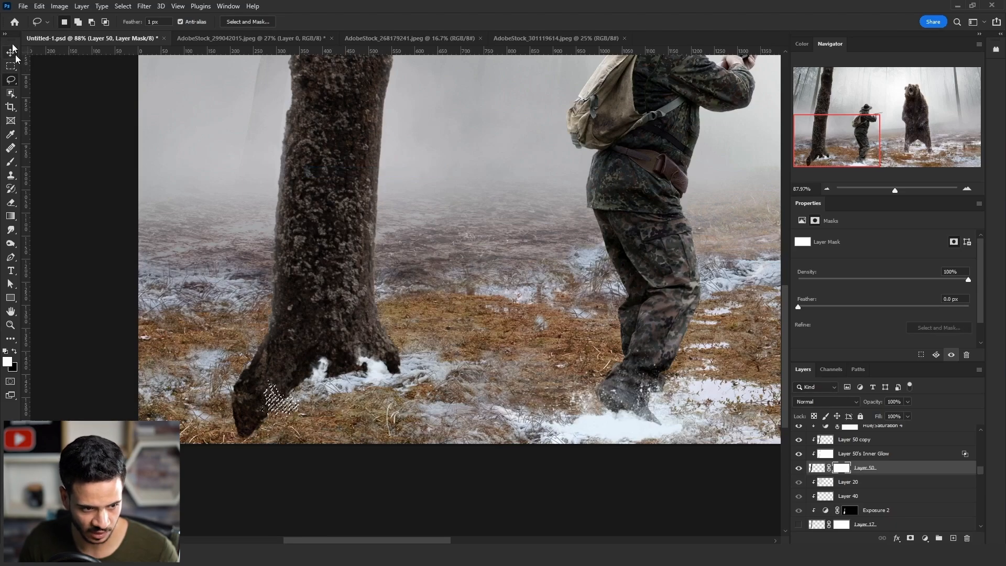
Move and repeat the grass shape in Layer 50's mask along the trunk's left root to blend it into the grass, and deselect.
click(11, 52)
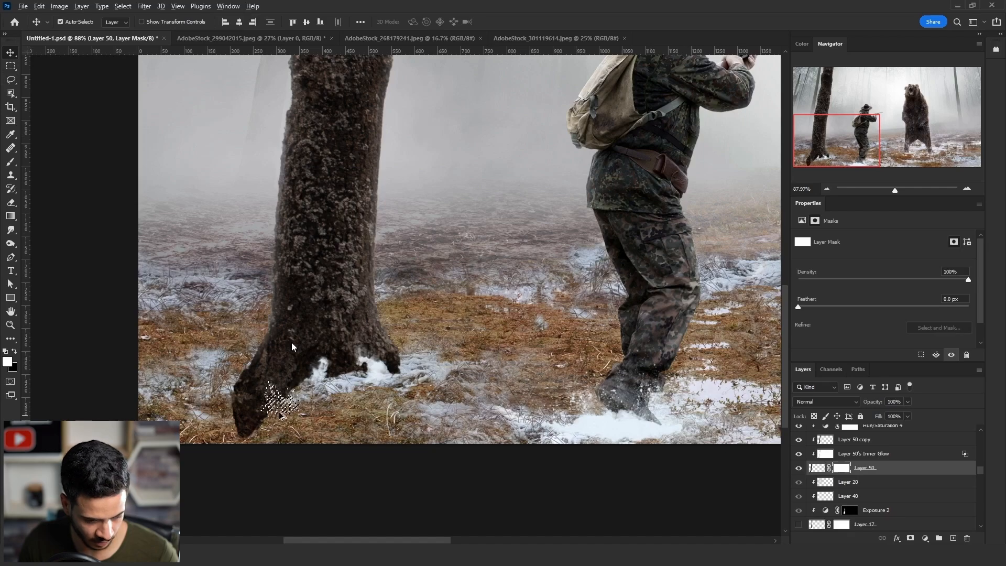
mouse_move(280, 414)
mouse_down()
mouse_move(270, 421)
mouse_move(274, 453)
mouse_move(278, 403)
mouse_move(265, 407)
mouse_up()
key(ctrl+t)
key(Return)
drag(319, 377, 291, 414)
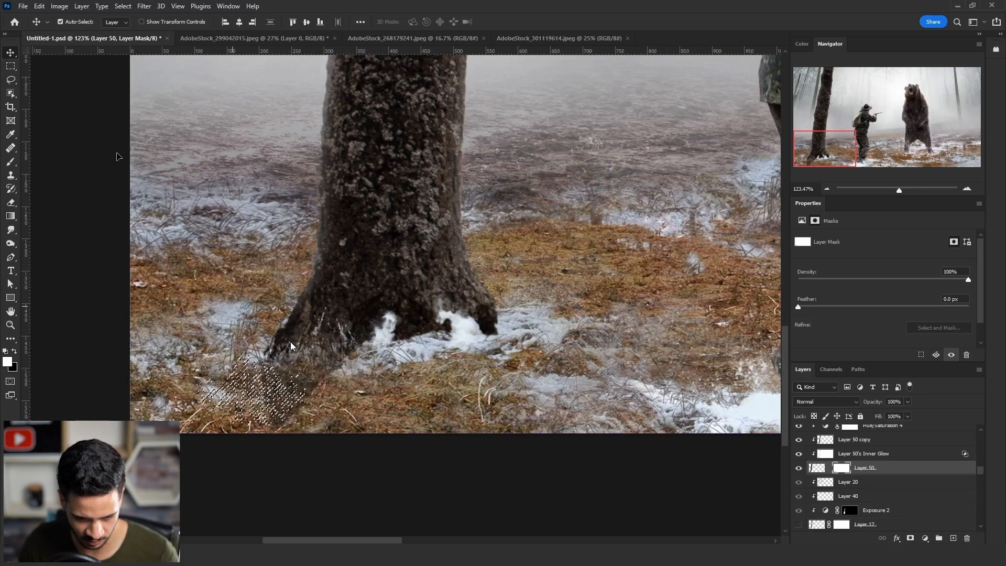
key(l)
key(ctrl+d)
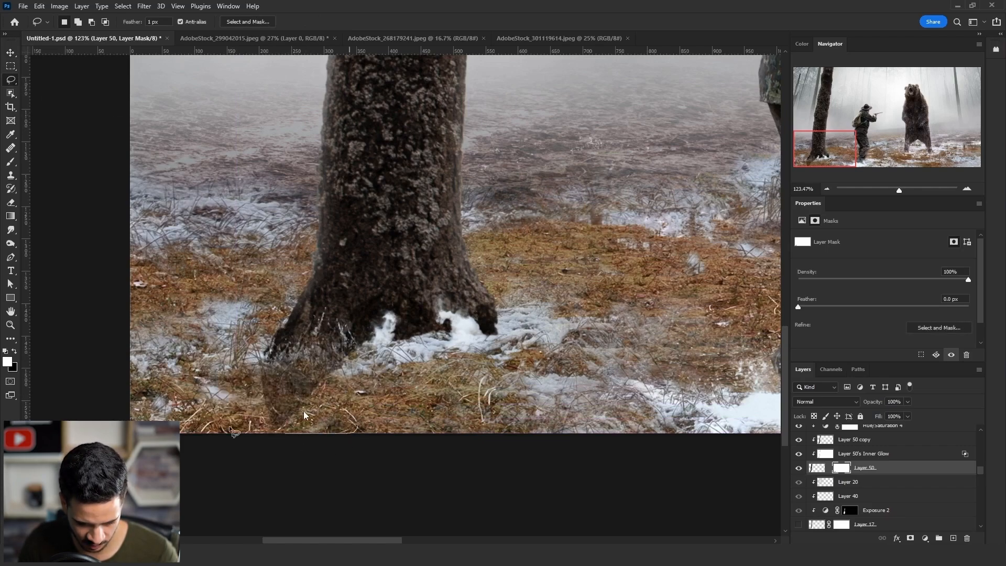
Lasso the trunk's left root and adjust Layer 50's mask with Levels at black input 116, gamma 0.93 and white input 215.
mouse_move(233, 431)
mouse_down()
mouse_move(370, 299)
mouse_move(416, 318)
mouse_up()
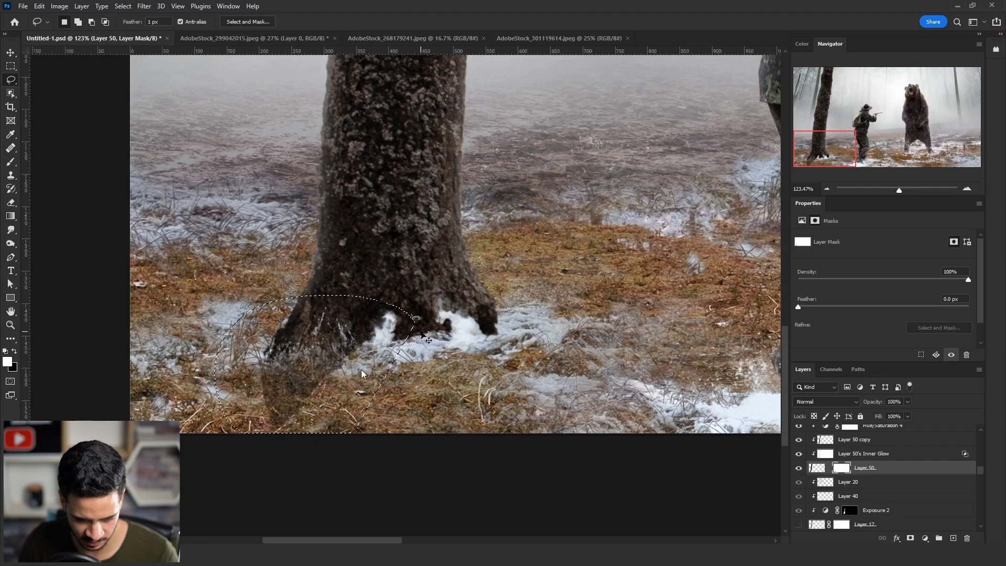
key(ctrl+l)
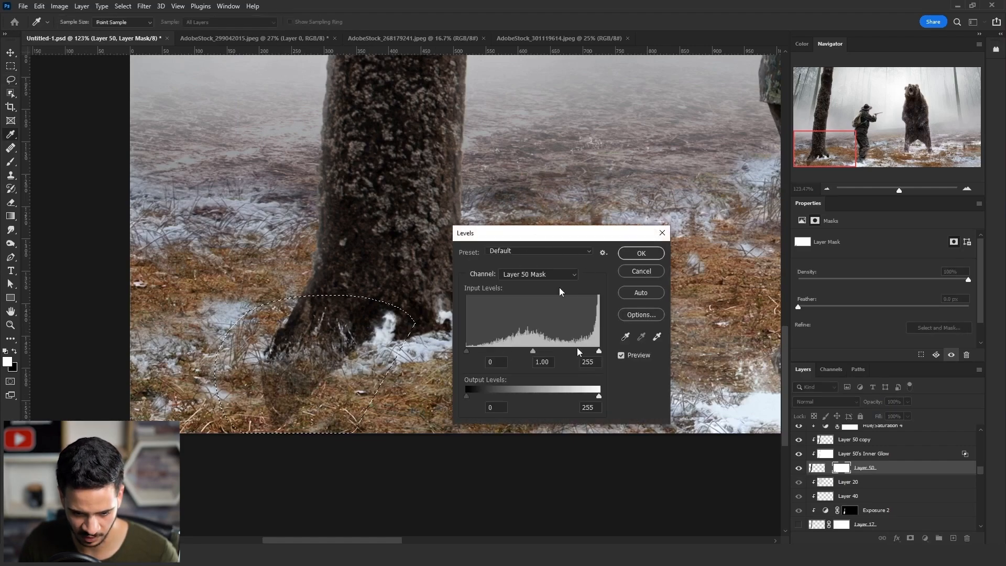
drag(577, 349, 600, 349)
mouse_move(466, 350)
mouse_down()
mouse_move(536, 347)
mouse_move(484, 350)
mouse_up()
drag(541, 351, 570, 351)
drag(500, 350, 553, 351)
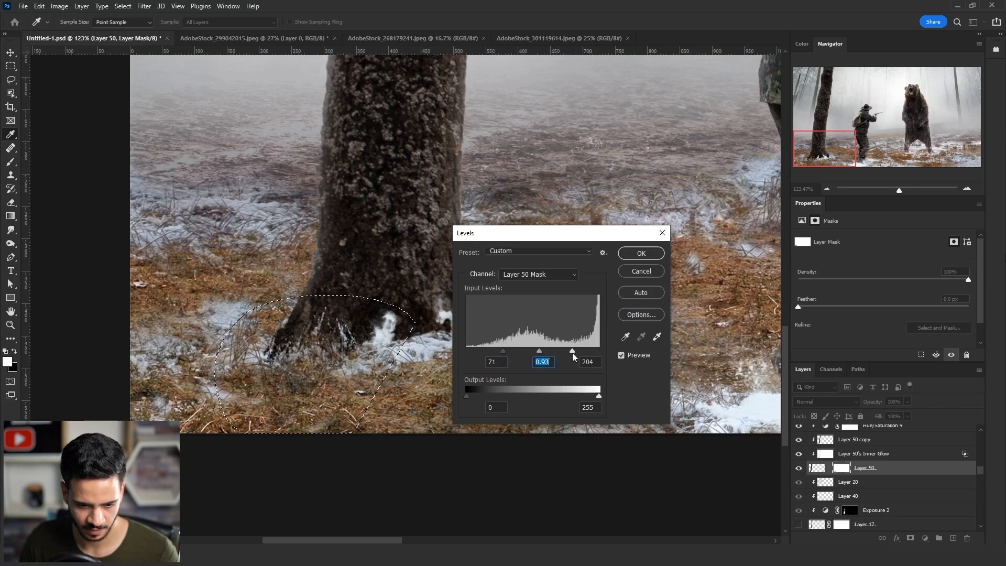
drag(572, 351, 578, 351)
drag(503, 351, 526, 352)
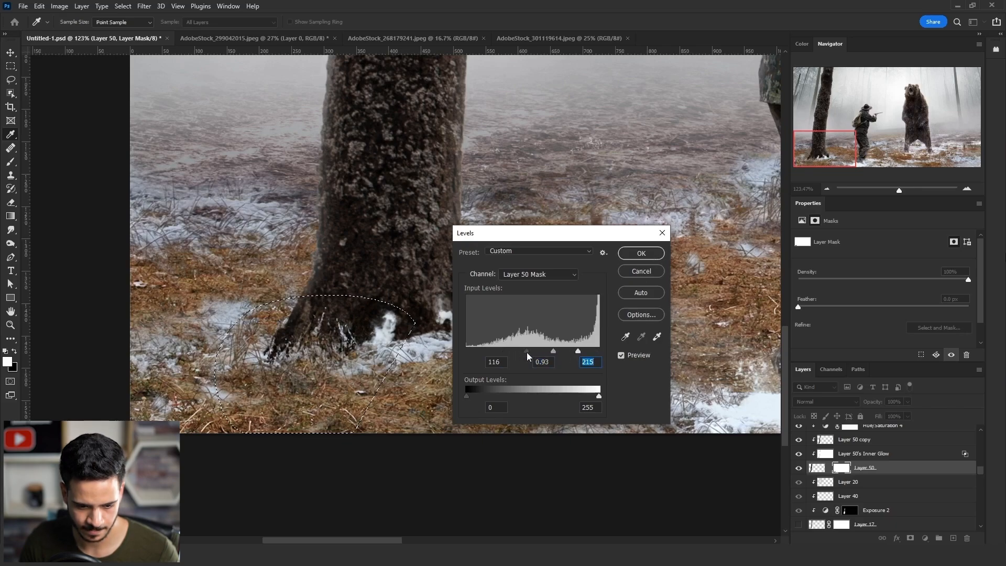
key(Return)
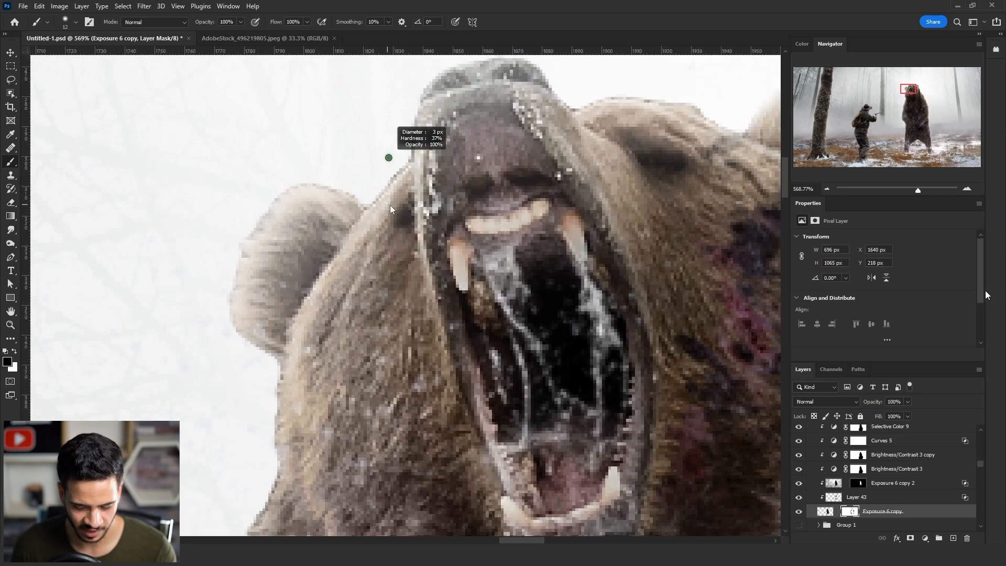
Paint black on the Exposure 6 copy mask with a tiny brush along the edge of the bear's snout to clean its outline.
drag(388, 158, 389, 158)
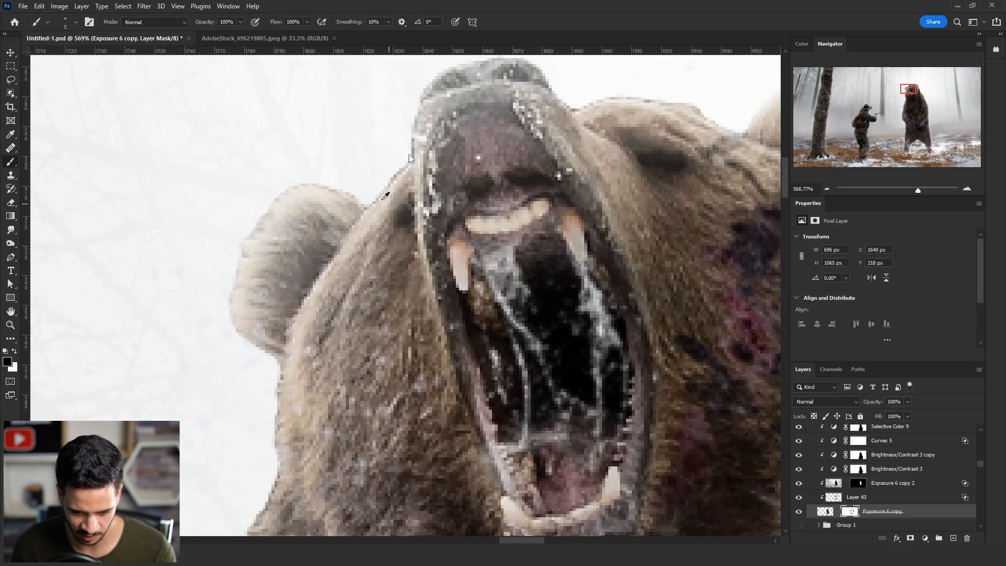
mouse_move(369, 197)
mouse_down()
mouse_move(407, 157)
mouse_move(418, 100)
mouse_up()
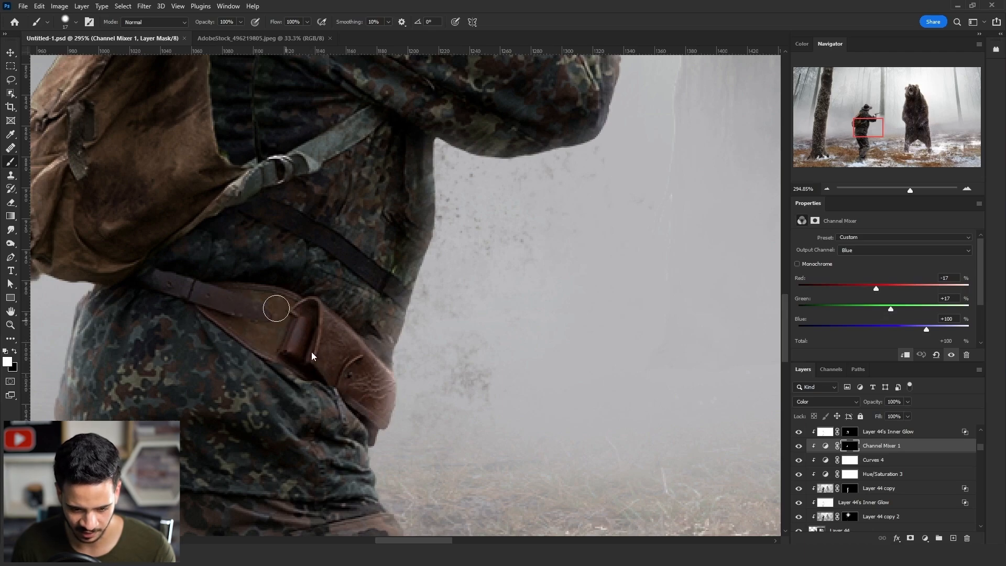
Paint white on the Channel Mixer 1 mask over the hunter's leather belt and pouch.
mouse_move(262, 339)
mouse_down()
mouse_move(183, 289)
mouse_move(138, 276)
mouse_move(179, 283)
mouse_up()
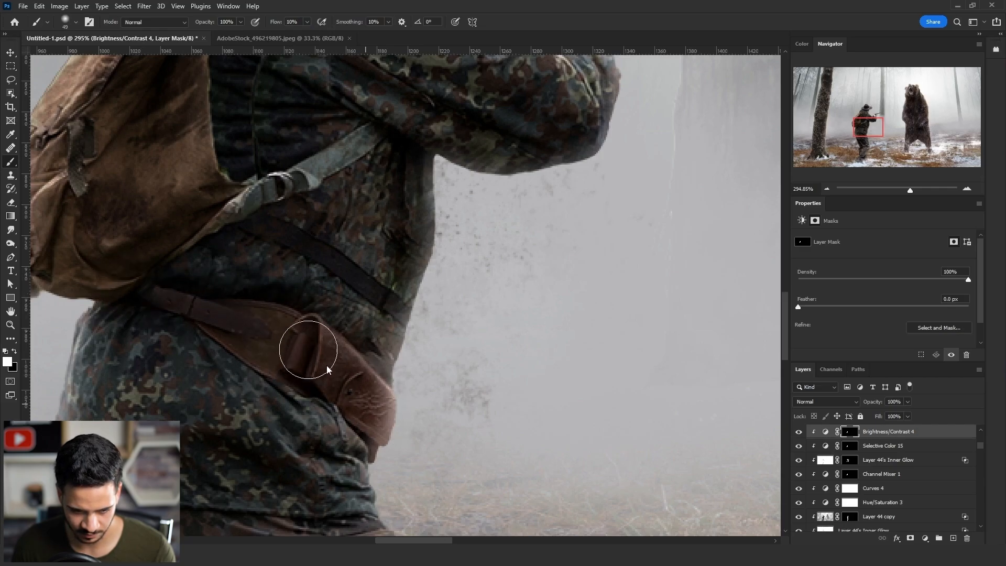
scroll(327, 370, down, 8)
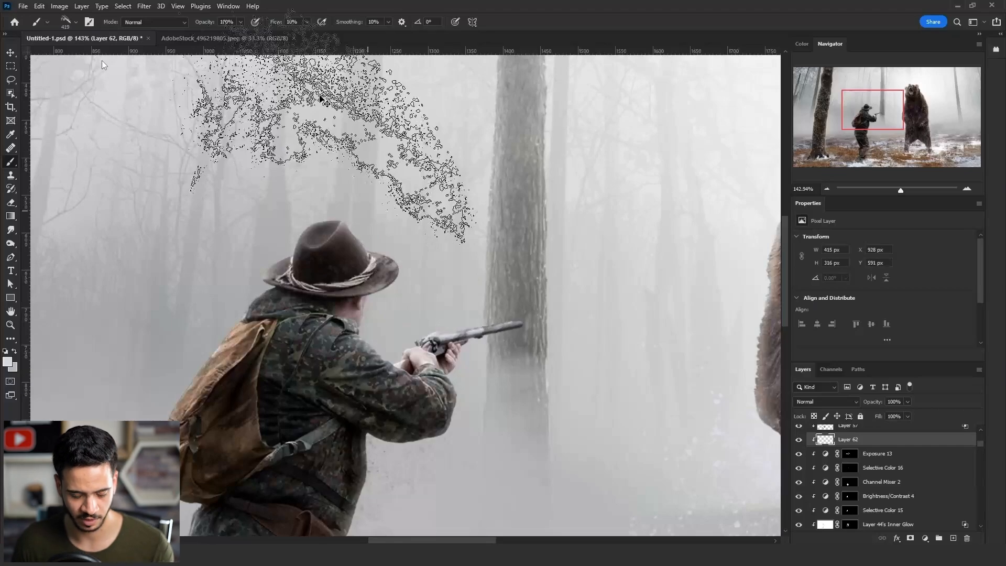
Stamp snow specks over the hunter's hat and jacket in Layer 62 with the splatter brush at 258 px and 100% flow.
key(ctrl+d)
key(shift+0)
drag(297, 283, 249, 283)
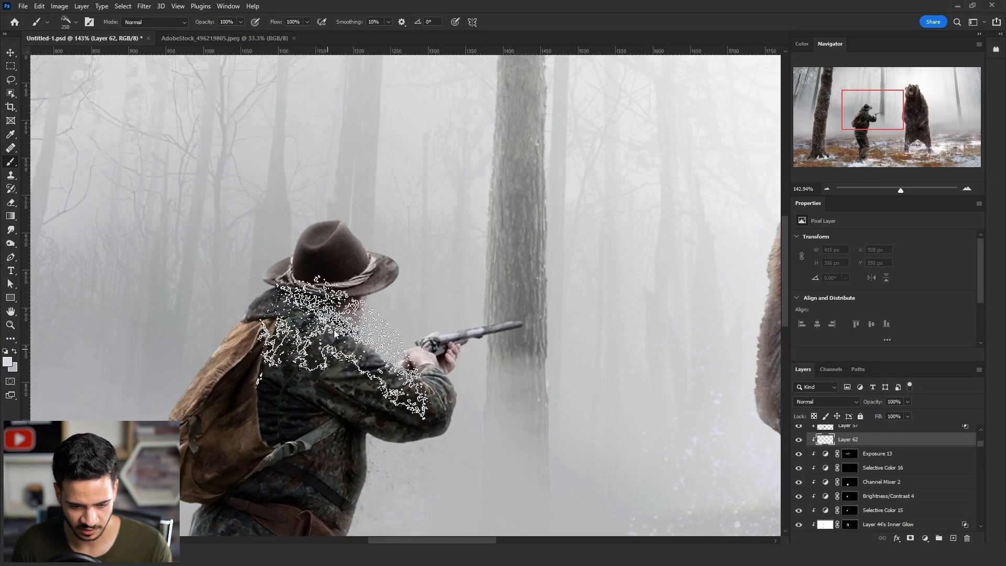
click(338, 342)
key(ctrl+z)
click(340, 321)
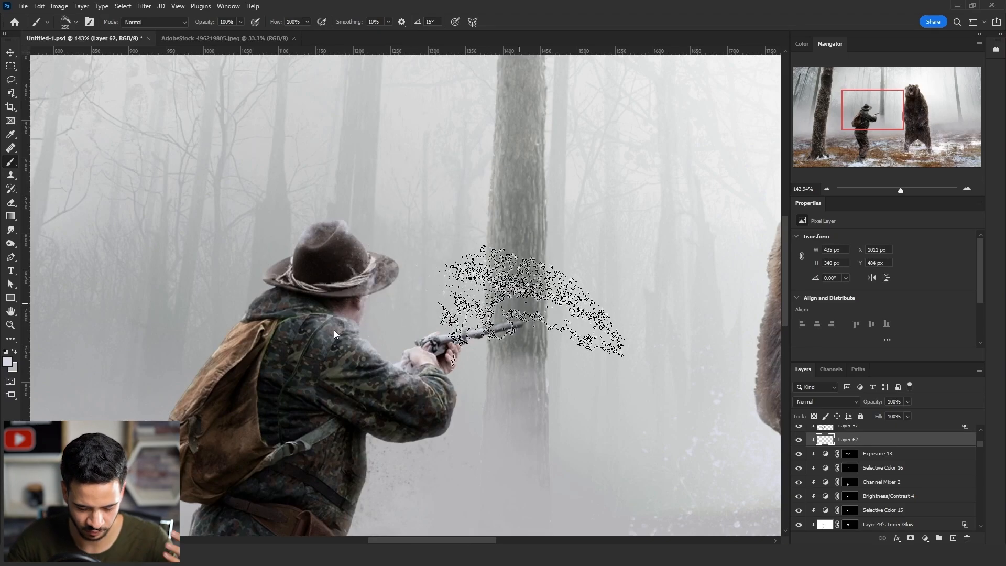
click(334, 329)
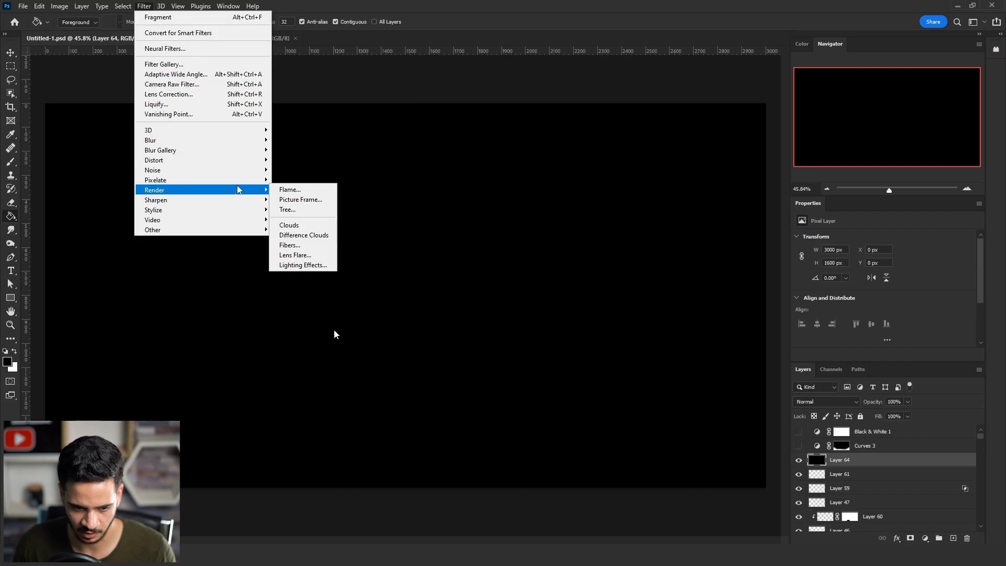
Apply a Mezzotint filter of type Coarse Dots to the black Layer 64.
mouse_move(238, 184)
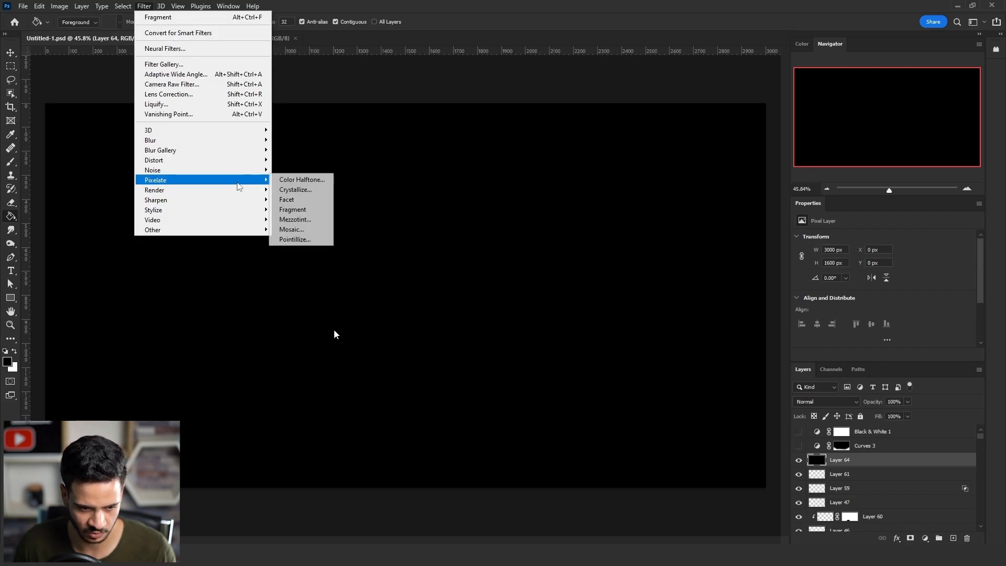
click(312, 220)
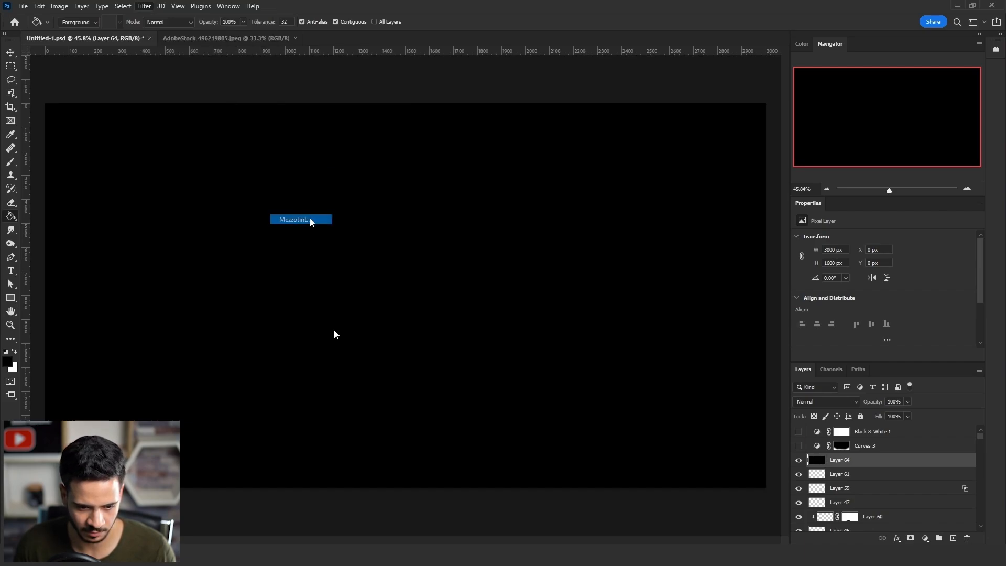
click(611, 302)
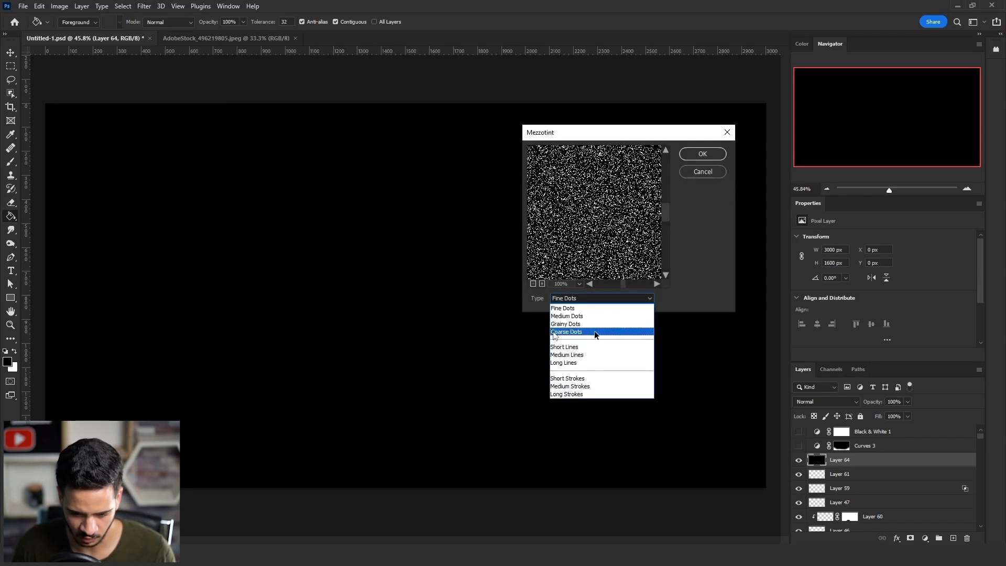
click(595, 333)
click(685, 155)
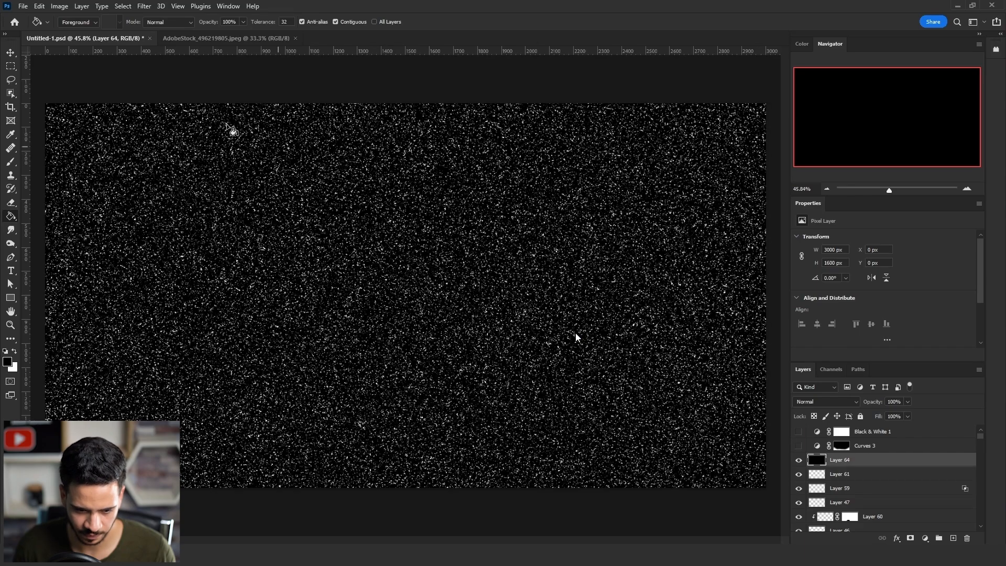
Soften Layer 64's dots with a Gaussian Blur of 1.5 pixels radius.
click(146, 6)
mouse_move(152, 140)
click(294, 179)
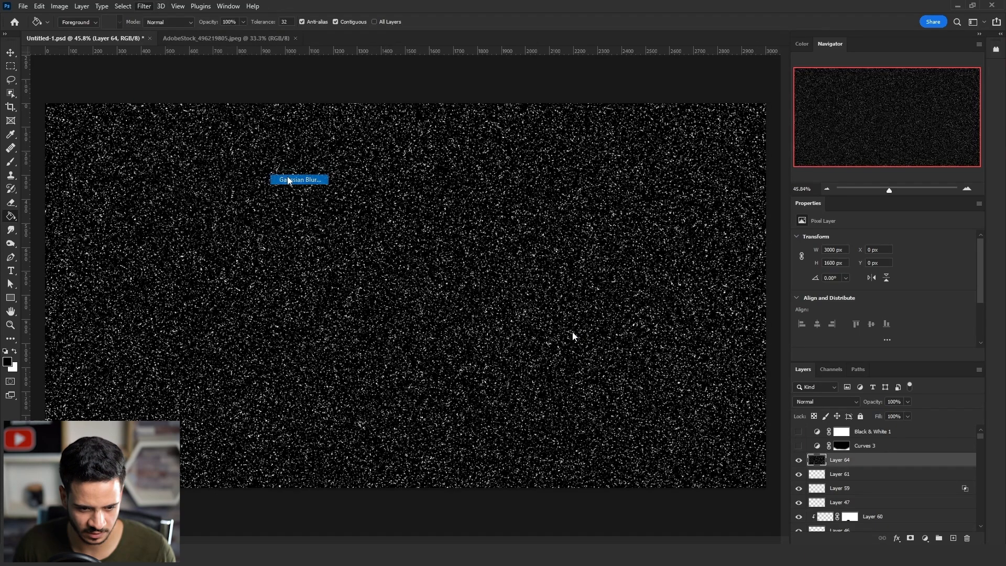
text(2)
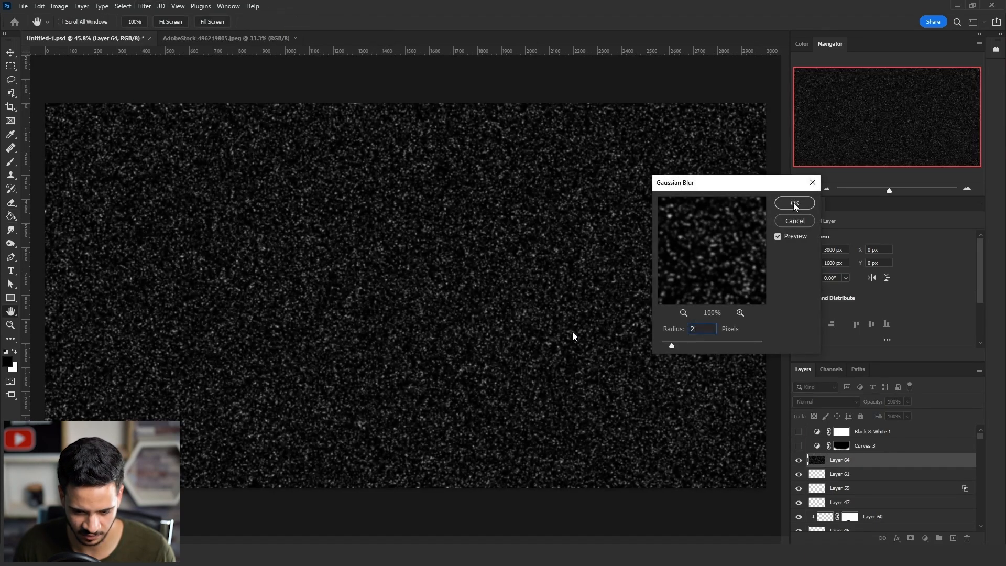
click(794, 203)
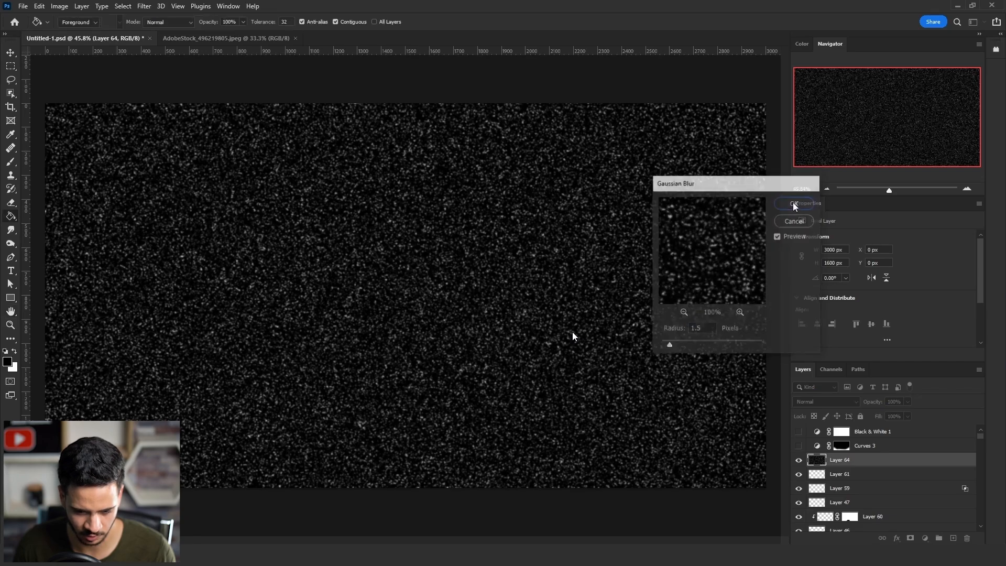
Thin out Layer 64's dots with Levels, setting the black input level to 120.
key(ctrl+l)
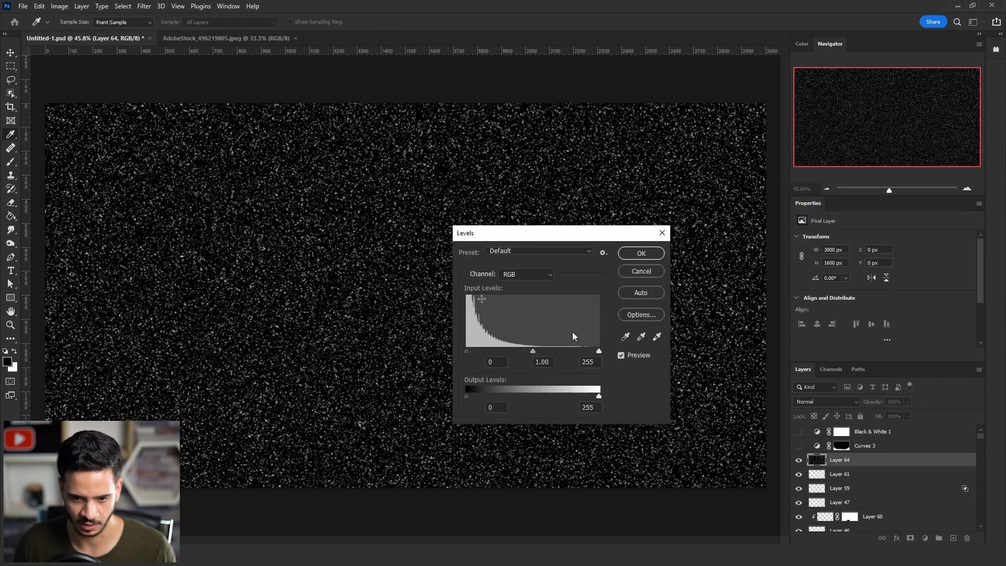
drag(466, 351, 529, 356)
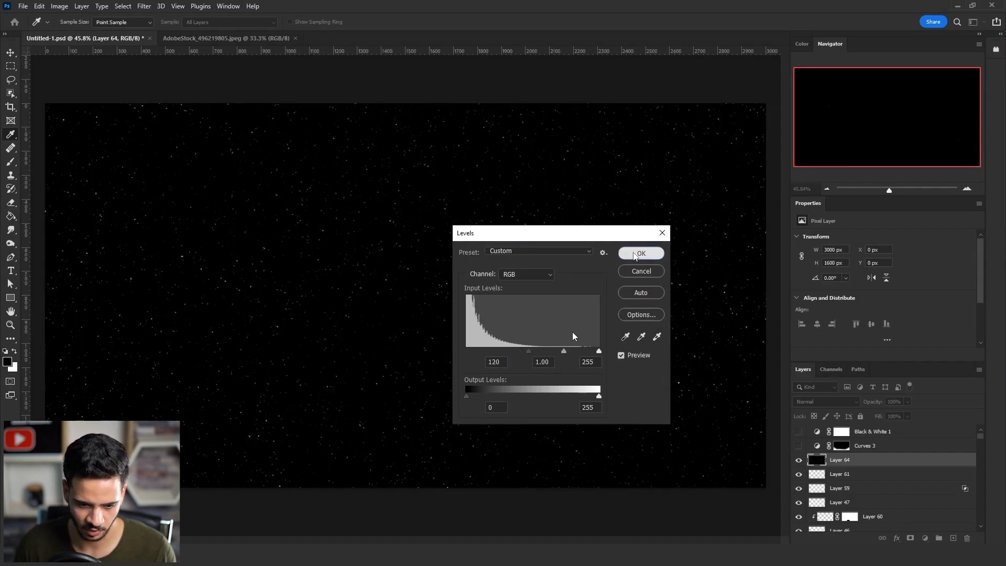
click(635, 254)
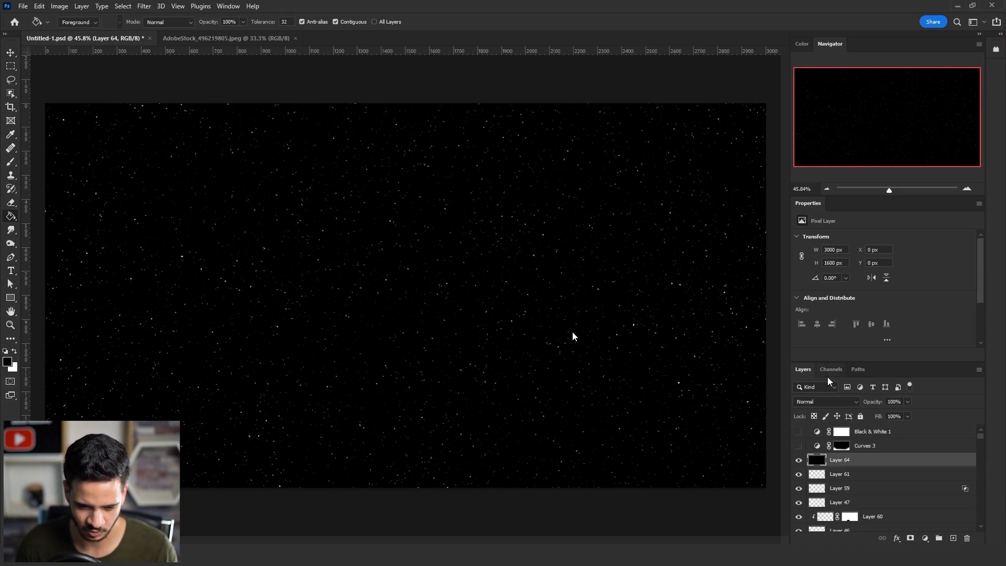
Isolate the bright dots of Layer 64 with a layer mask made from the RGB channel's selection and apply the mask.
click(830, 369)
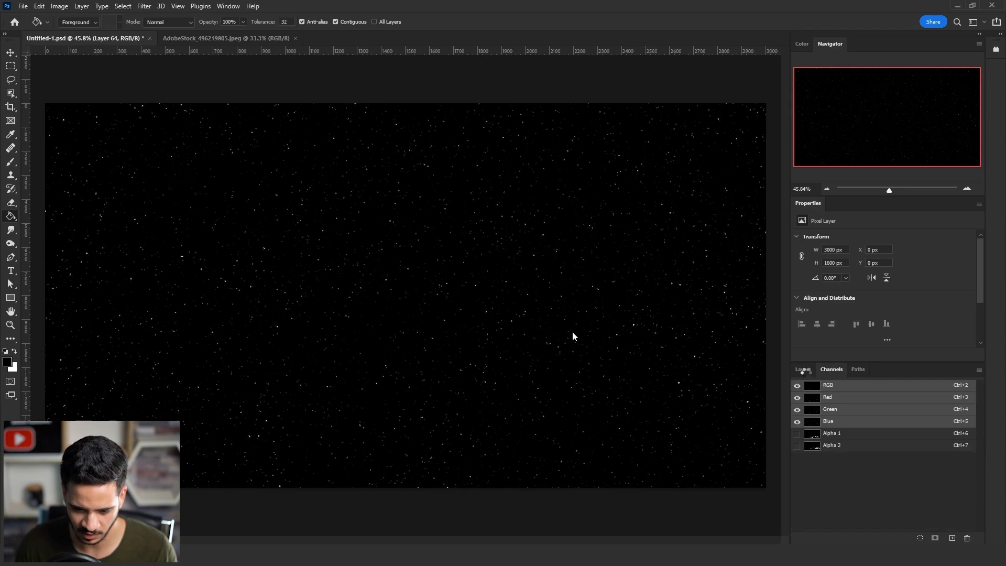
click(804, 369)
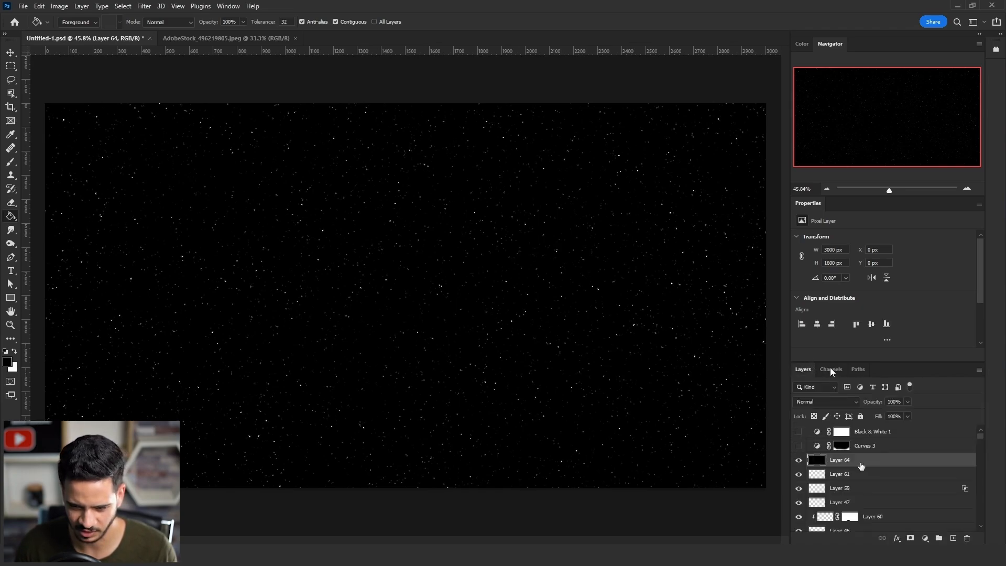
alt+click(910, 538)
right_click(845, 459)
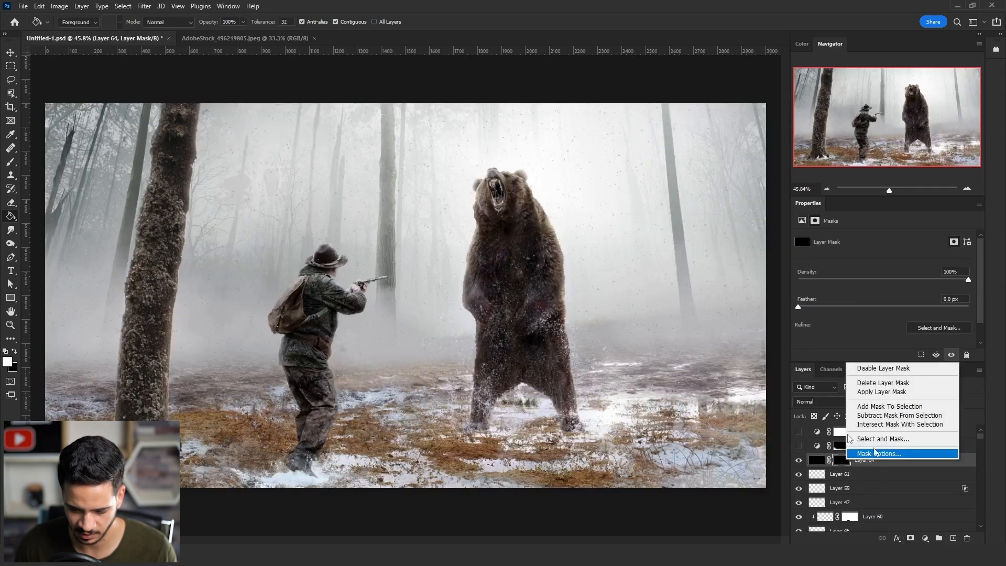
click(883, 383)
Turn Layer 64's snow dots pure white with Hue/Saturation at Lightness +100.
key(ctrl+u)
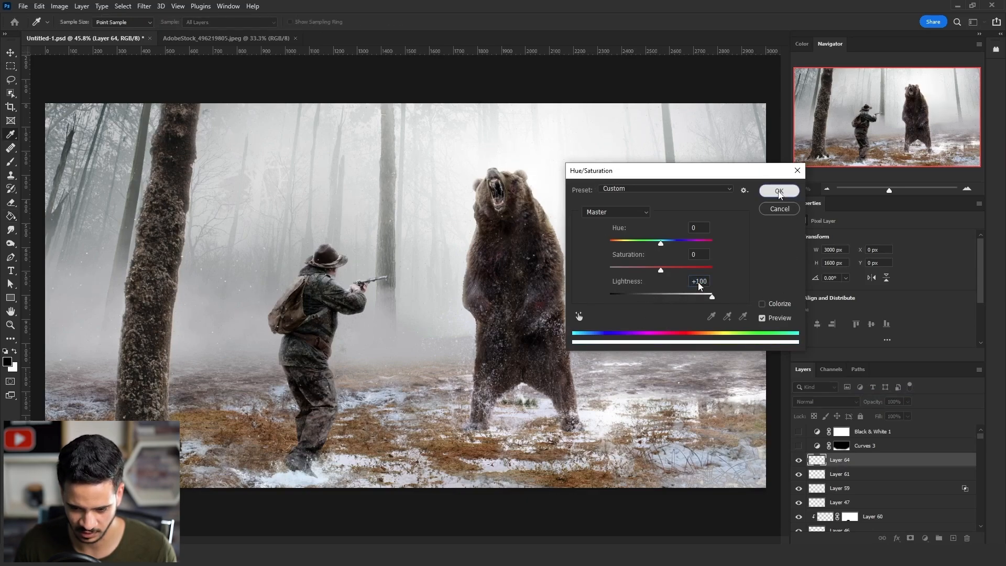
key(Return)
Set up a Path Blur on Layer 64 with a path slanting down-left between hunter and bear, Centered Blur off and a new speed.
click(144, 6)
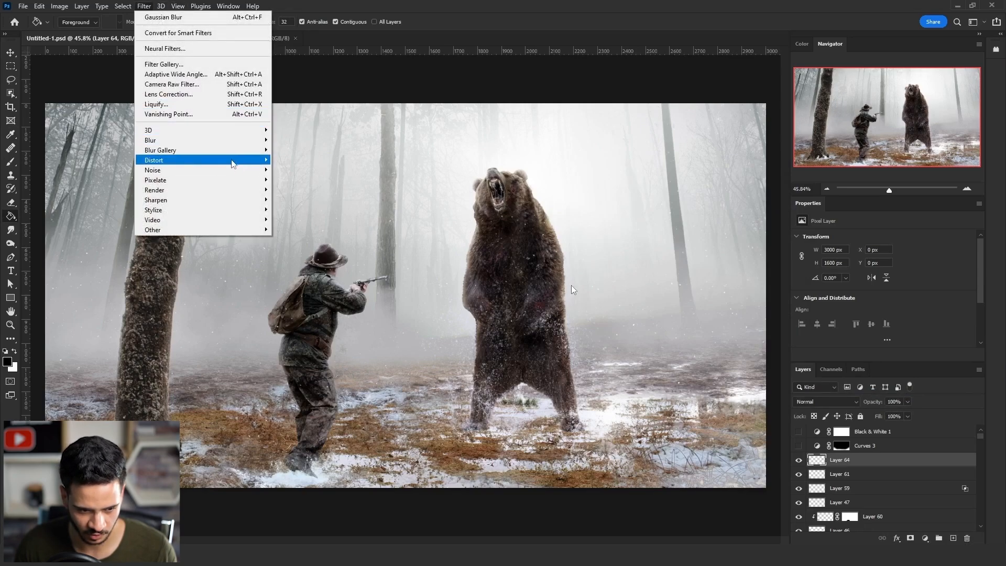
mouse_move(262, 160)
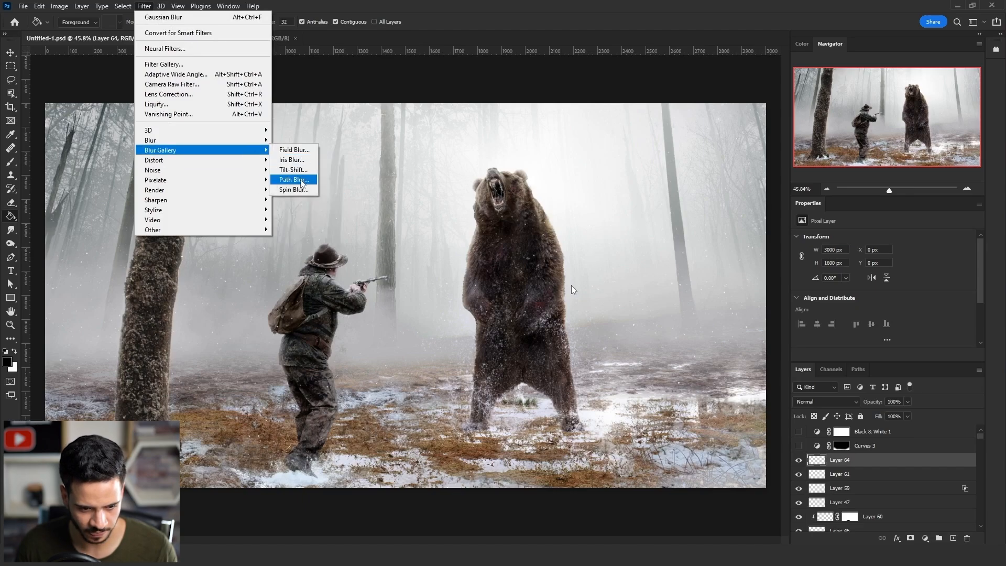
click(293, 180)
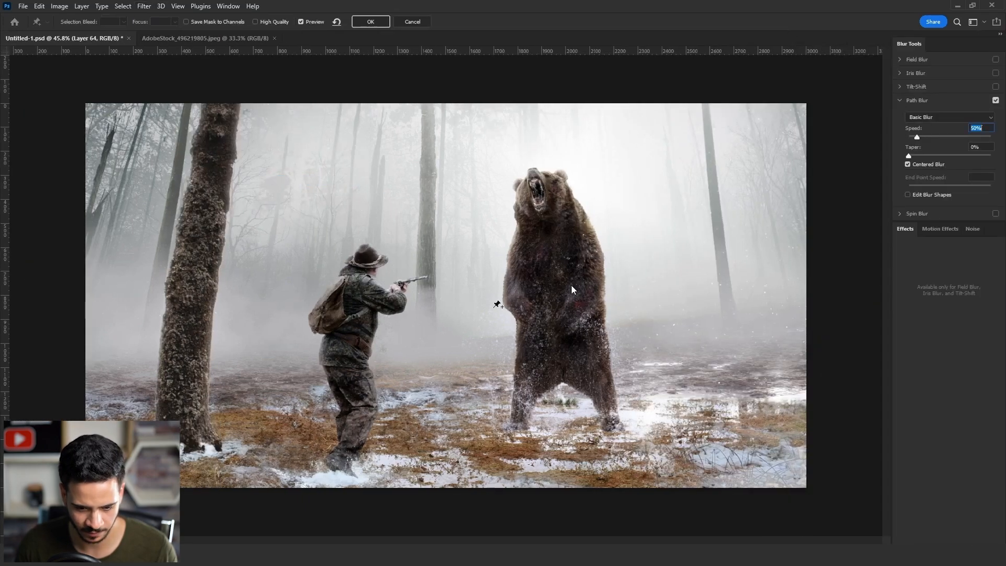
drag(504, 295, 419, 376)
click(908, 164)
click(977, 128)
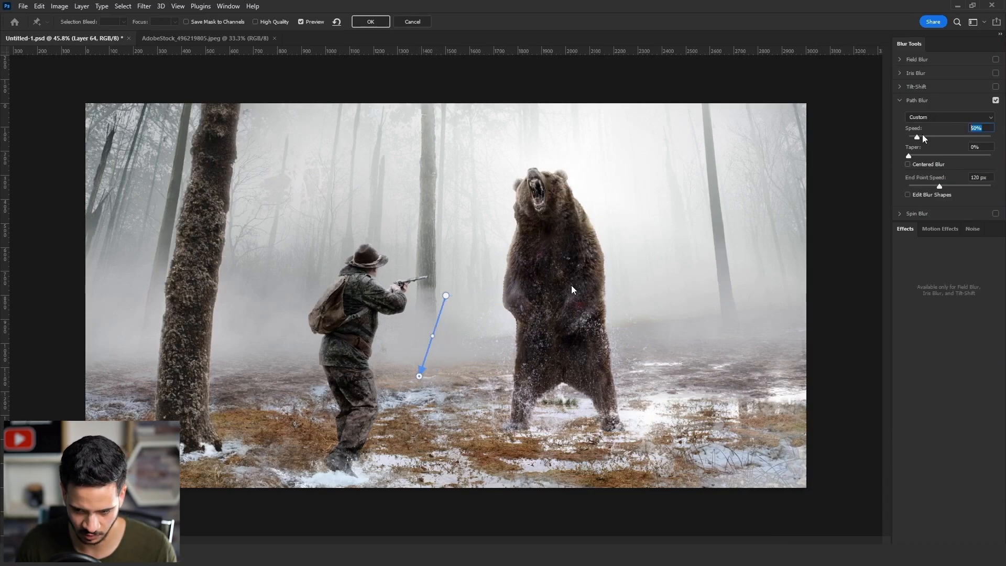
text(1)
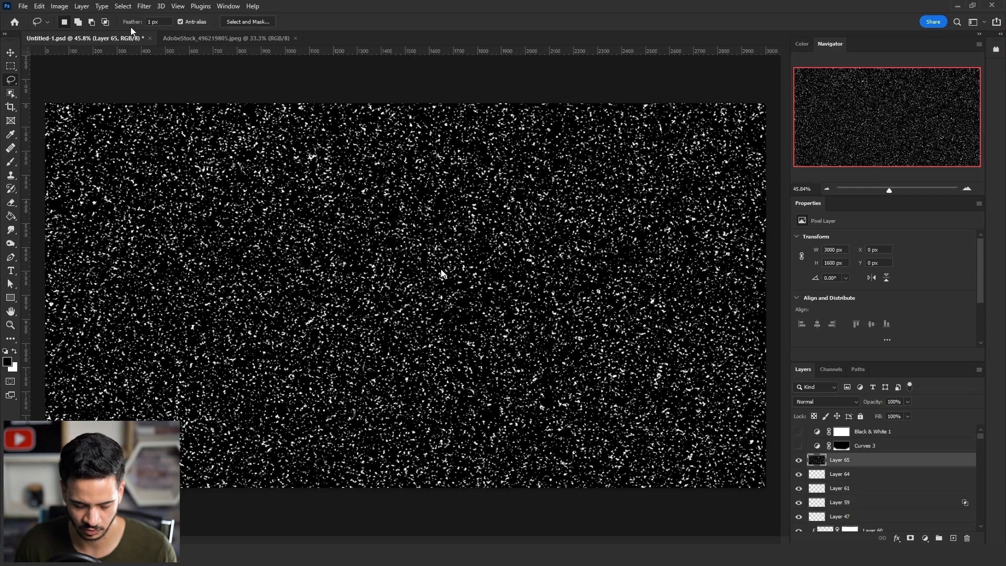
Soften the larger dots of Layer 65 with a Gaussian Blur.
click(144, 6)
mouse_move(209, 138)
click(314, 179)
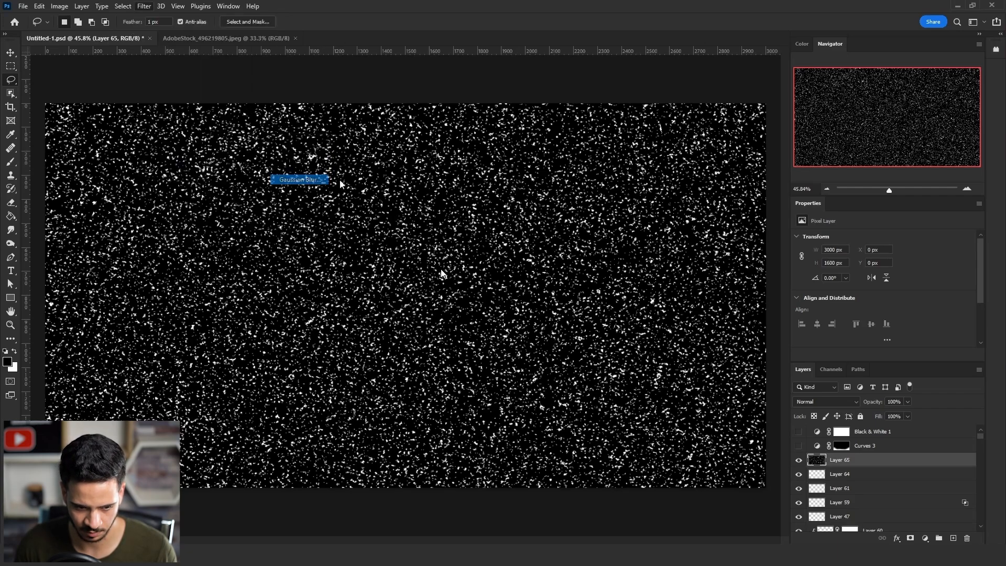
click(790, 205)
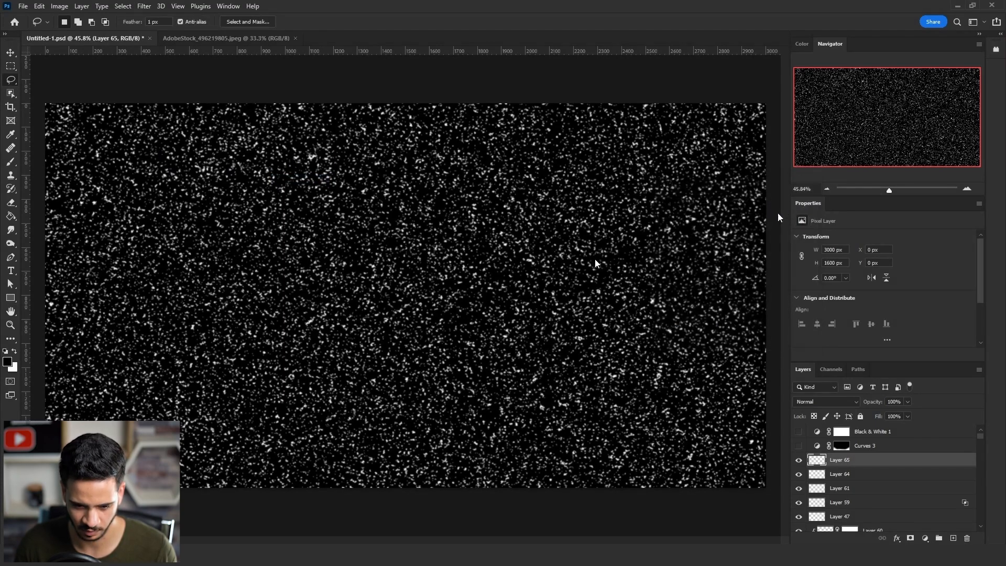
Thin out Layer 65's dots with Levels, setting the black input level to 141.
key(ctrl+l)
drag(466, 351, 540, 355)
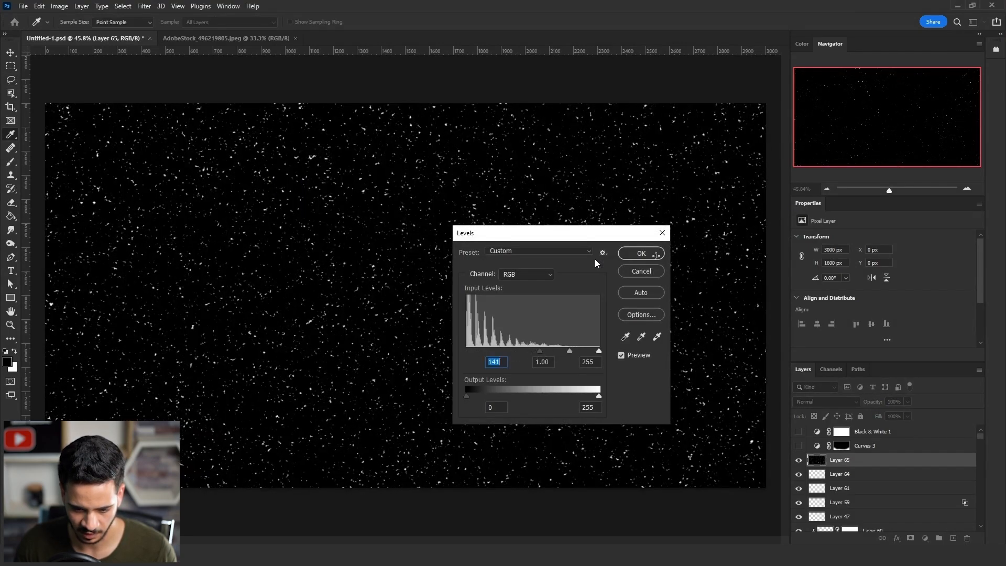
click(649, 254)
Mask out Layer 65's black background by using its RGB channel brightness as a selection, and apply the mask to the layer.
key(l)
click(831, 368)
ctrl+click(818, 388)
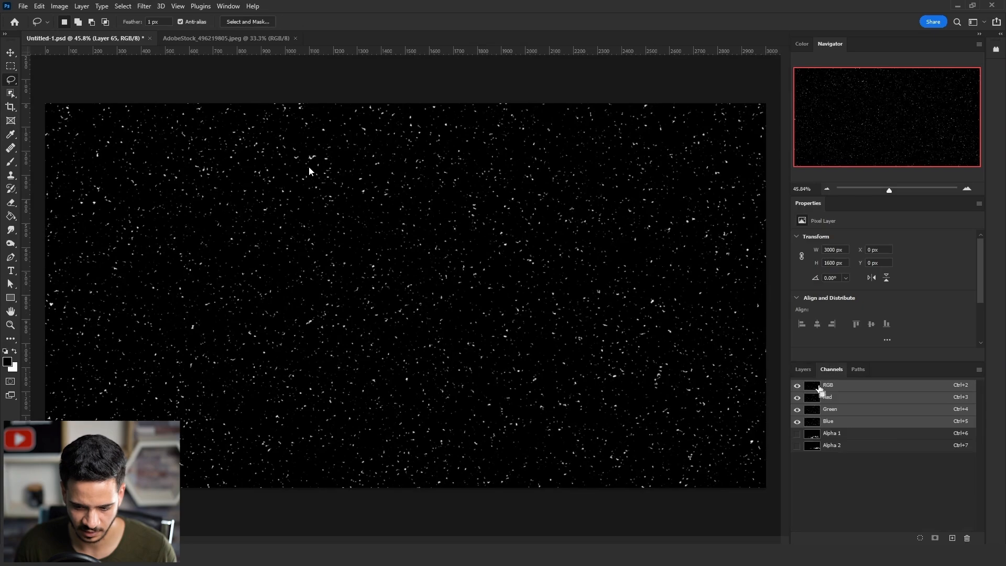
click(803, 368)
click(910, 538)
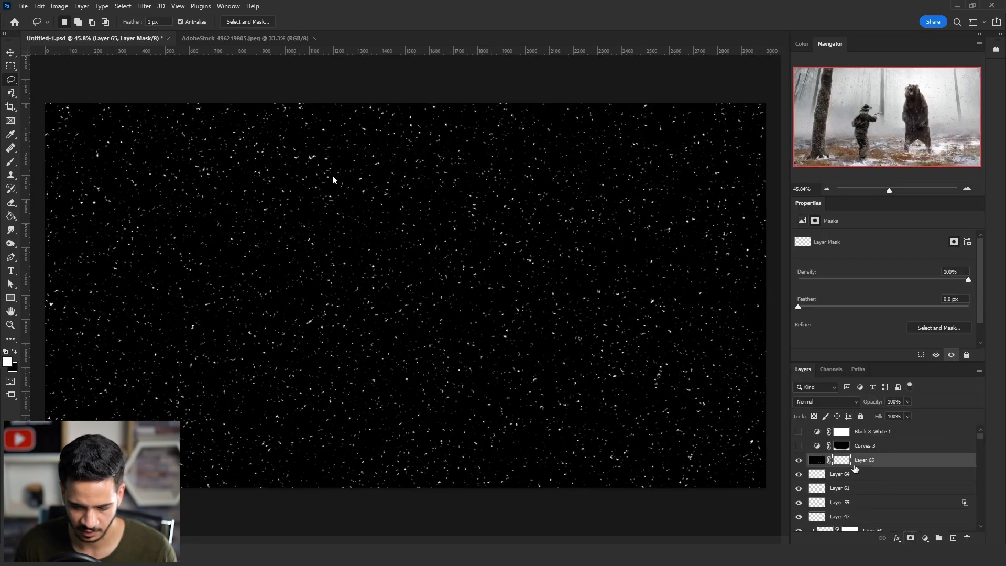
right_click(844, 463)
click(876, 392)
Turn Layer 65's snow dots white by raising Lightness with Hue/Saturation.
key(ctrl+u)
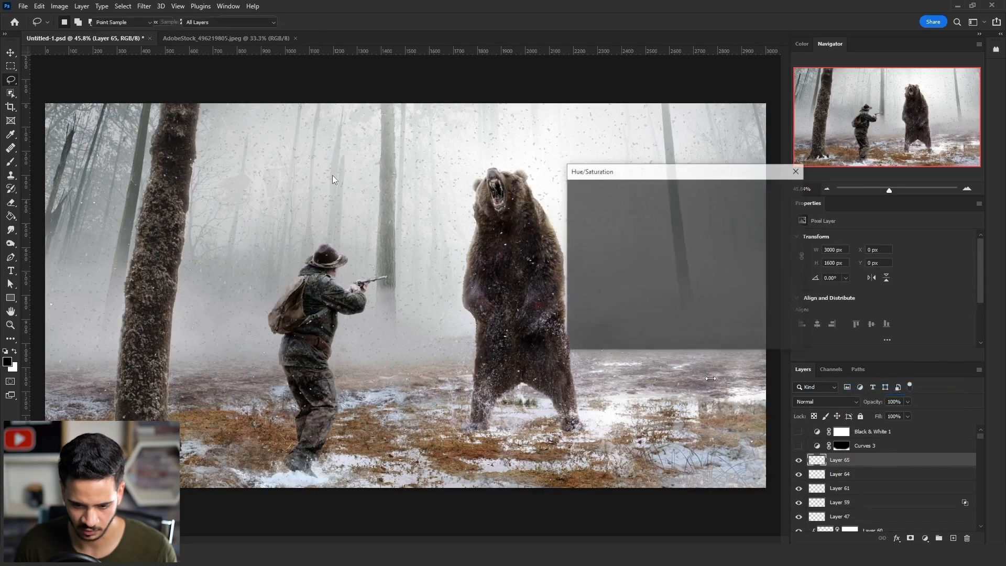
drag(689, 296, 757, 295)
click(779, 191)
key(l)
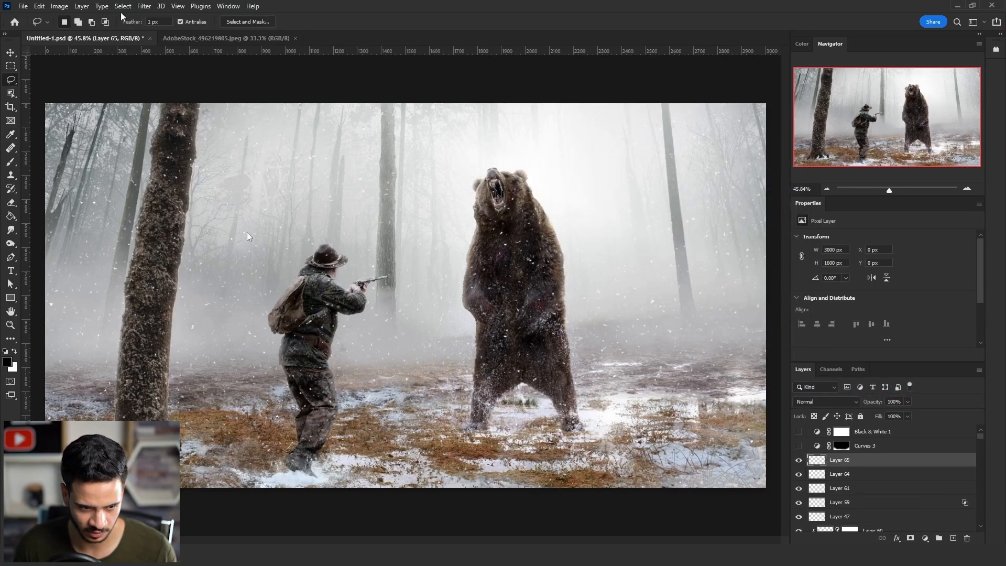
Set up a Path Blur on Layer 65 with a slightly curved path slanting down-left between hunter and bear, Speed 25%, Centered Blur off.
click(144, 6)
mouse_move(235, 152)
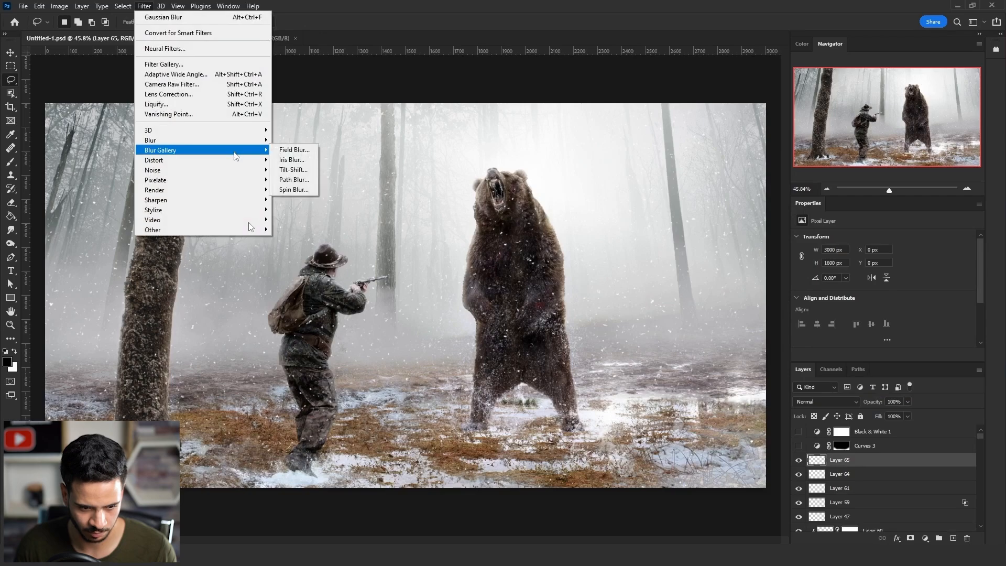
click(294, 179)
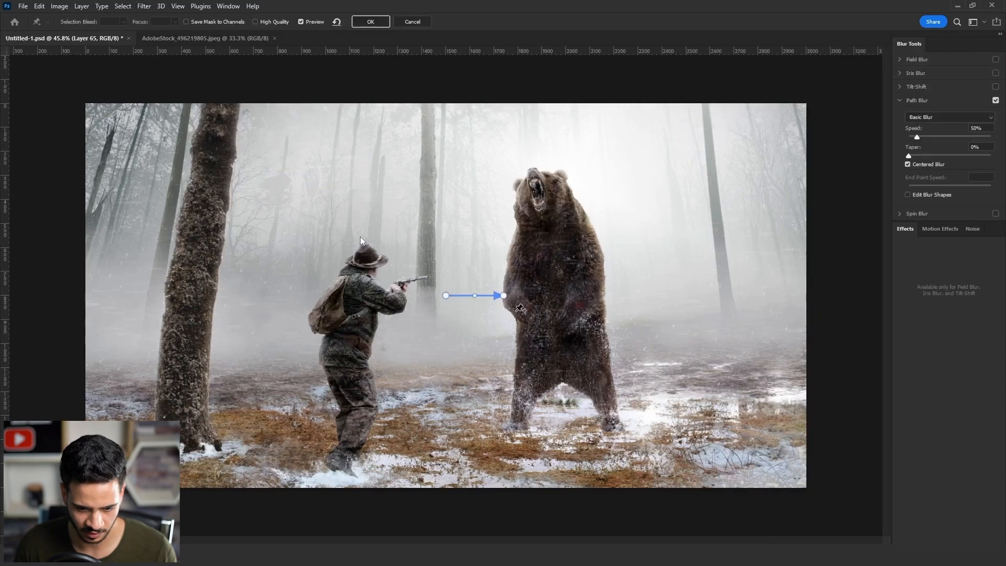
drag(475, 296, 397, 373)
key(ctrl+z)
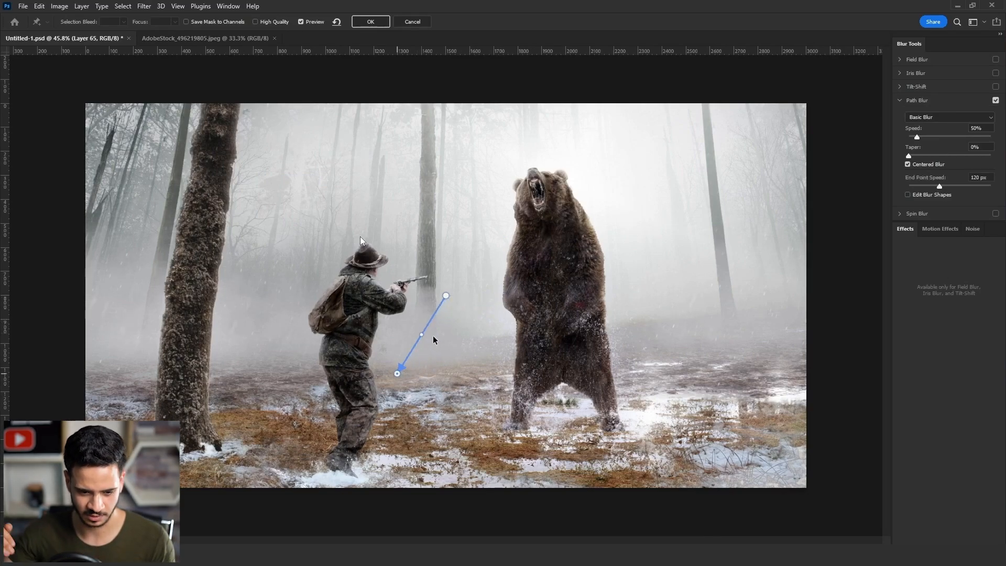
drag(421, 334, 425, 339)
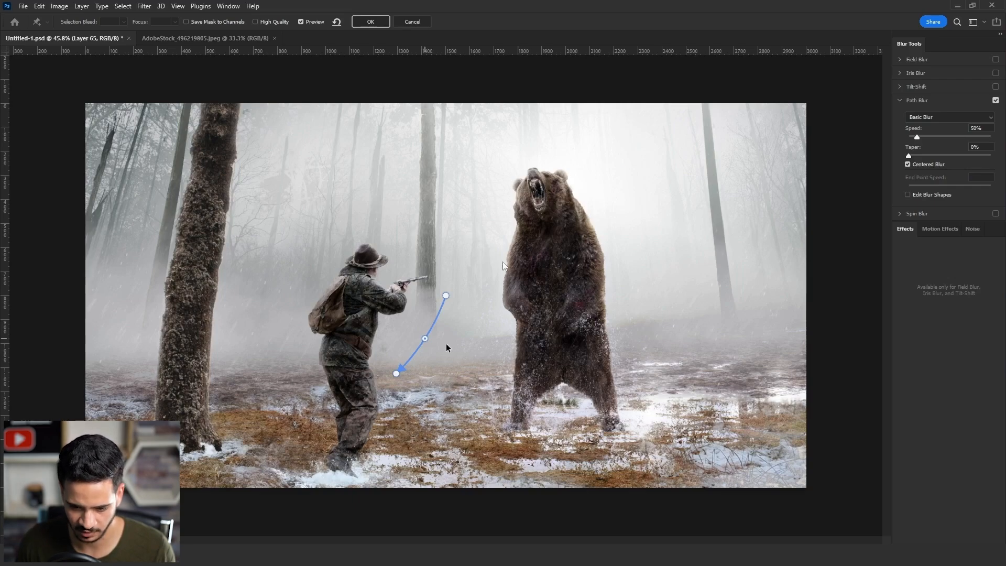
text(25)
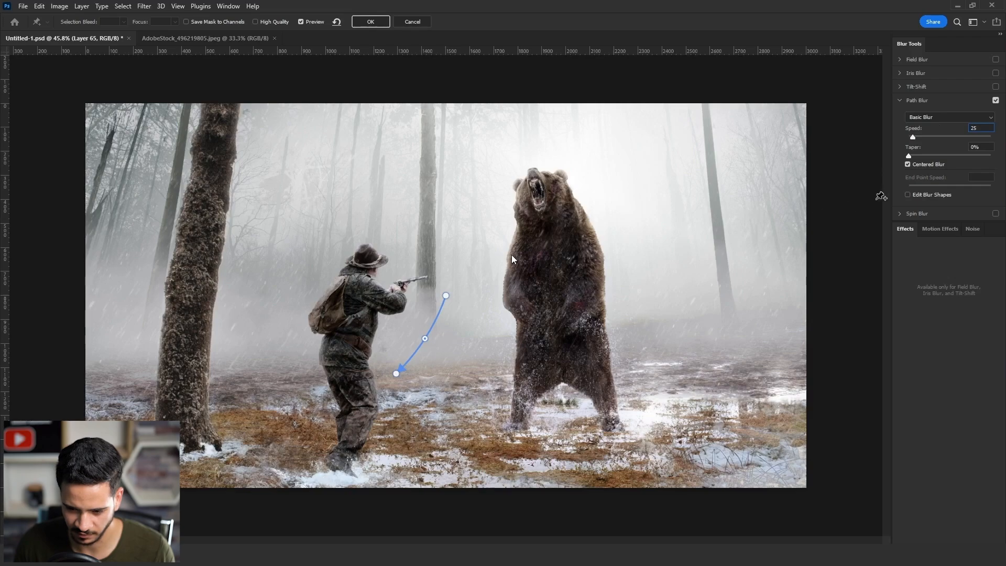
click(908, 164)
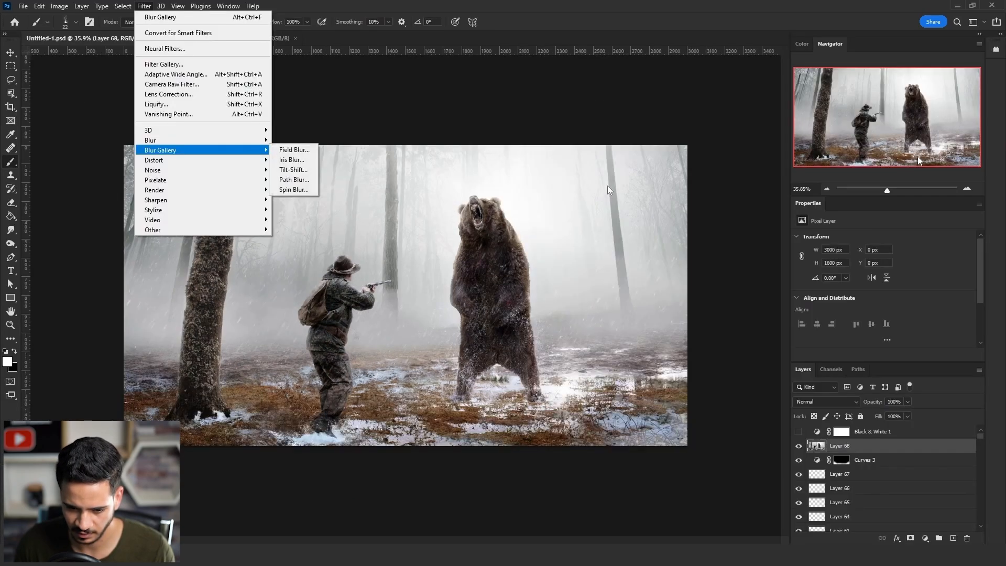
Duplicate Layer 68 and start a Path Blur on the copy.
key(Escape)
key(ctrl+j)
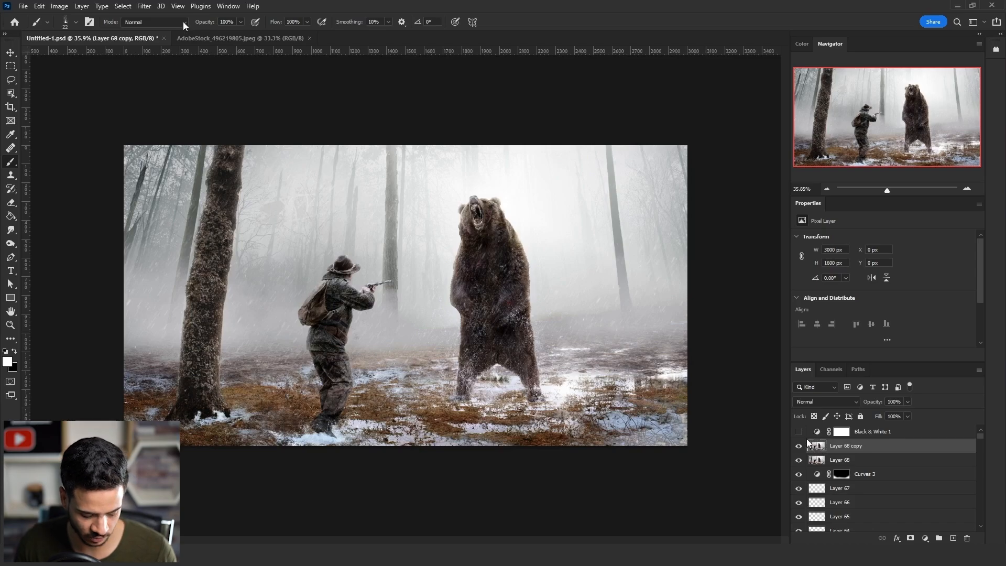
click(161, 6)
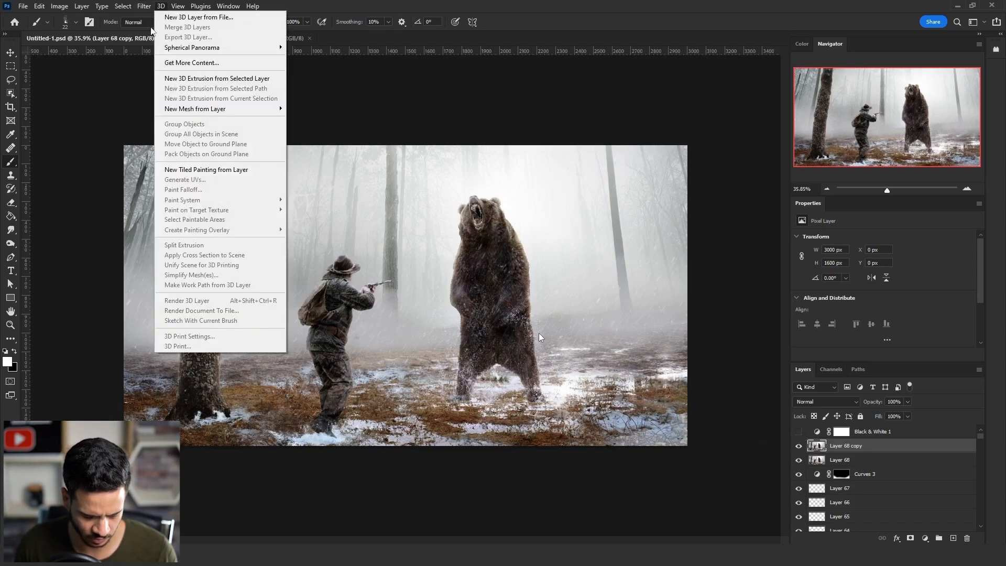
mouse_move(144, 5)
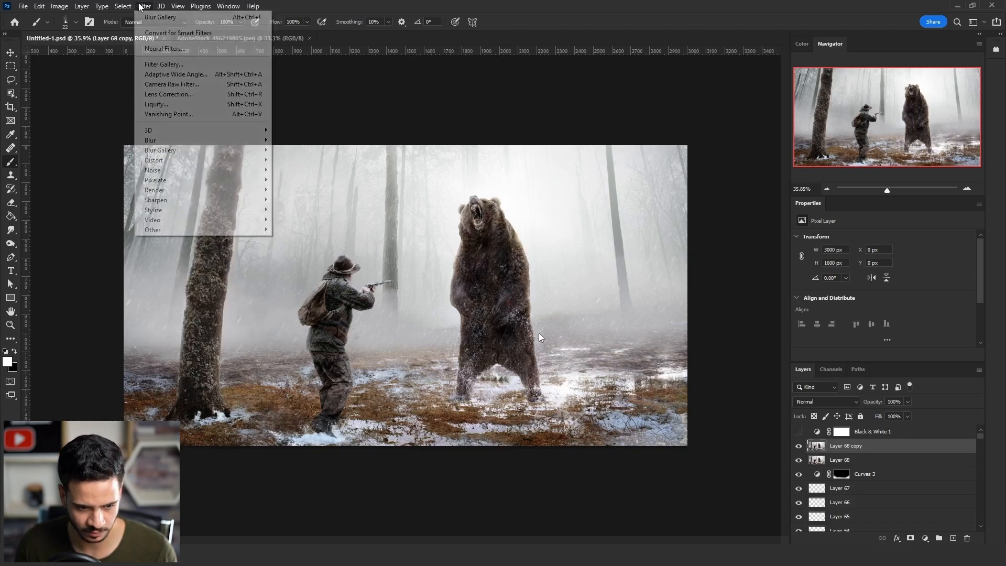
mouse_move(252, 150)
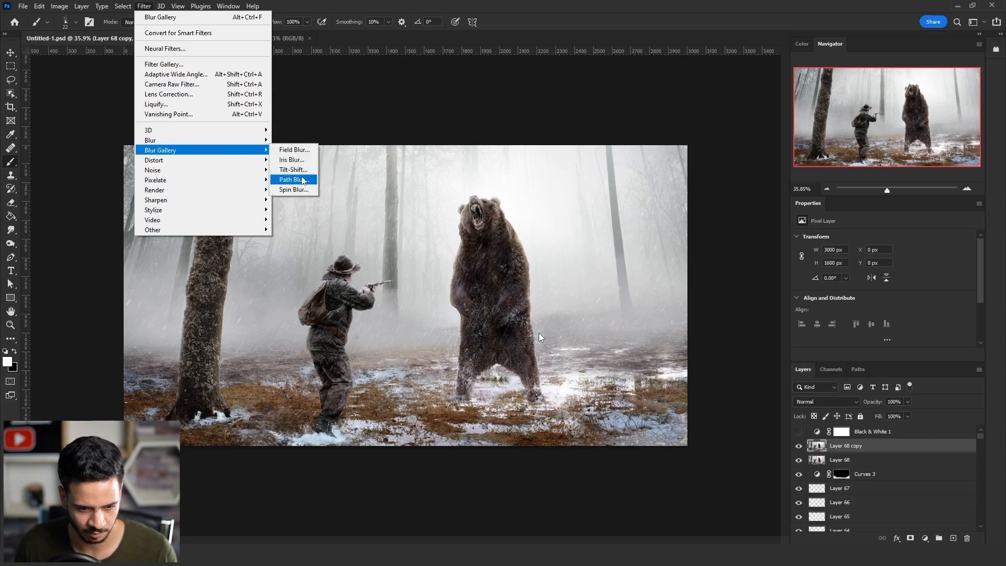
click(294, 180)
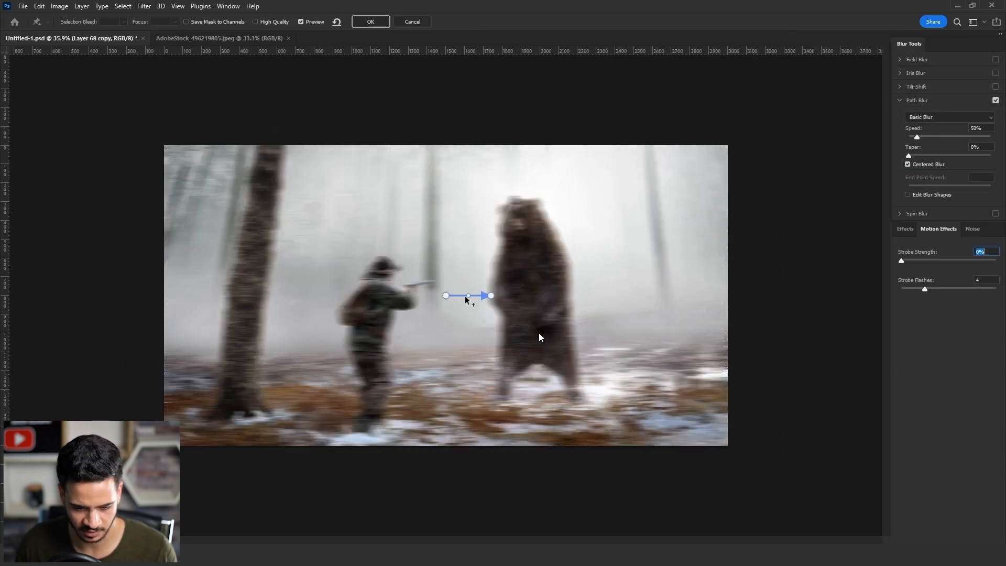
Lay out four blur paths over the ground, running inward from the left, right and lower edges towards the hunter and bear.
drag(489, 294, 482, 266)
drag(445, 295, 359, 443)
drag(485, 268, 474, 365)
click(645, 451)
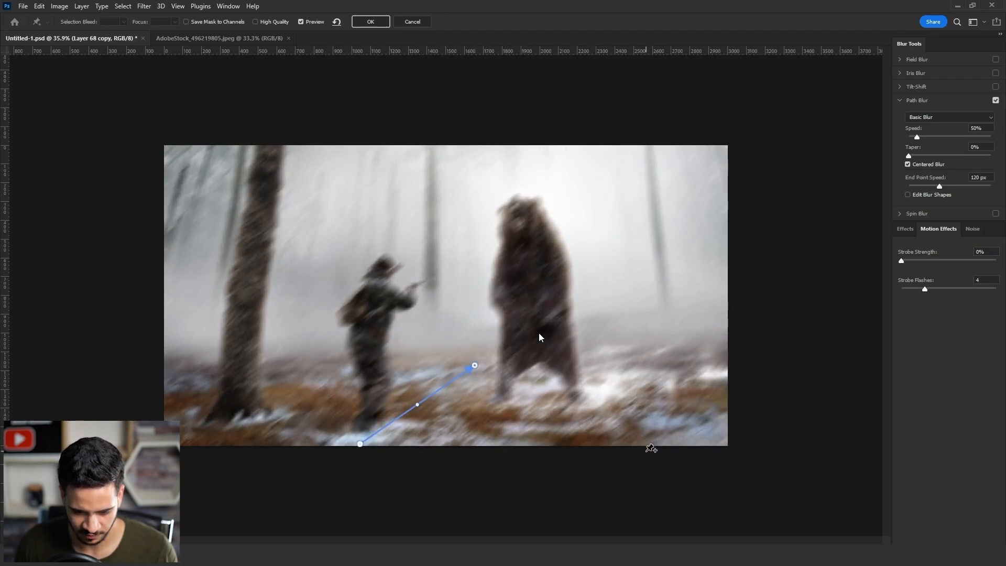
double_click(572, 365)
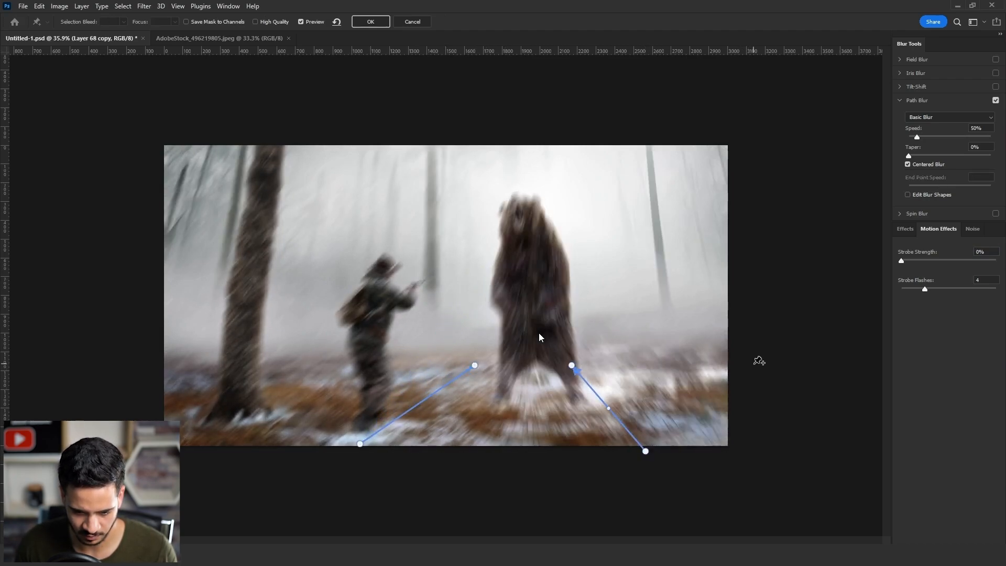
click(754, 363)
double_click(597, 331)
click(153, 385)
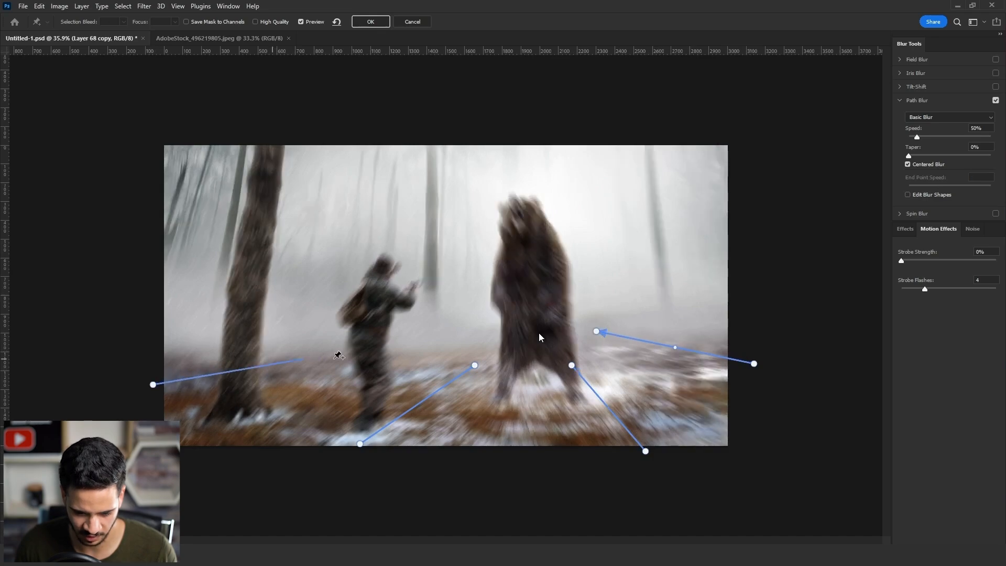
double_click(344, 350)
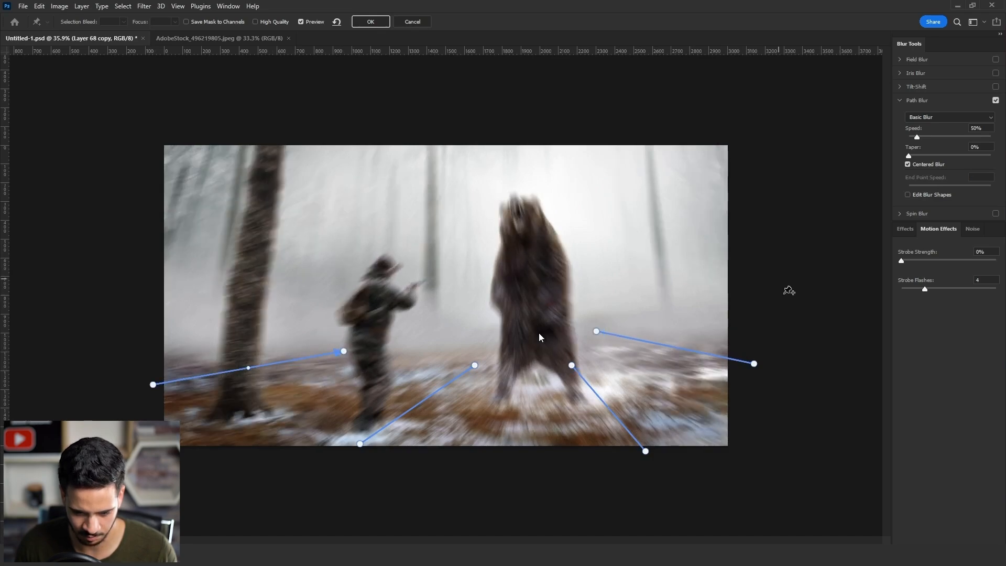
Apply the Path Blur at Taper 57% and Strobe Strength 36% with Centered Blur off.
click(908, 165)
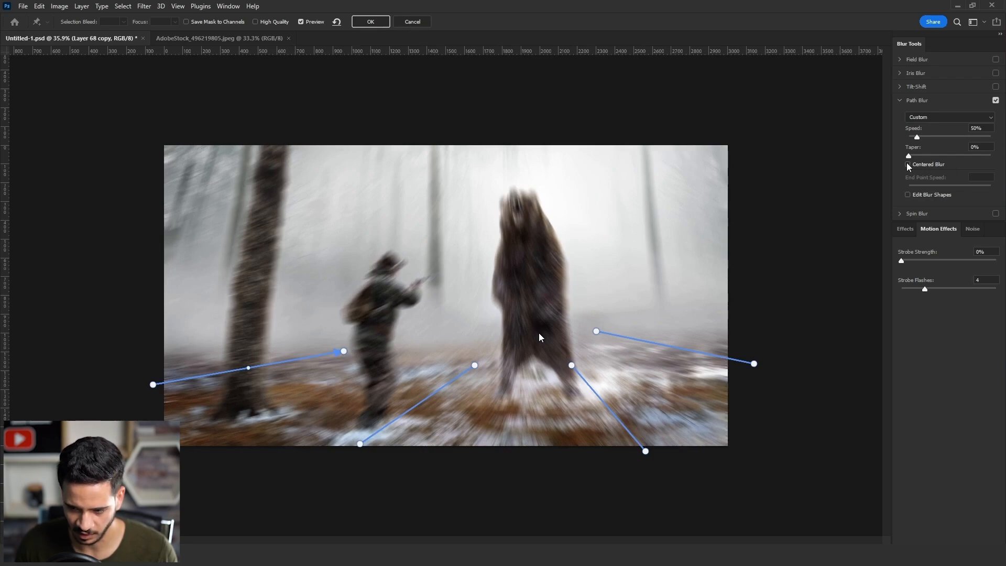
click(908, 164)
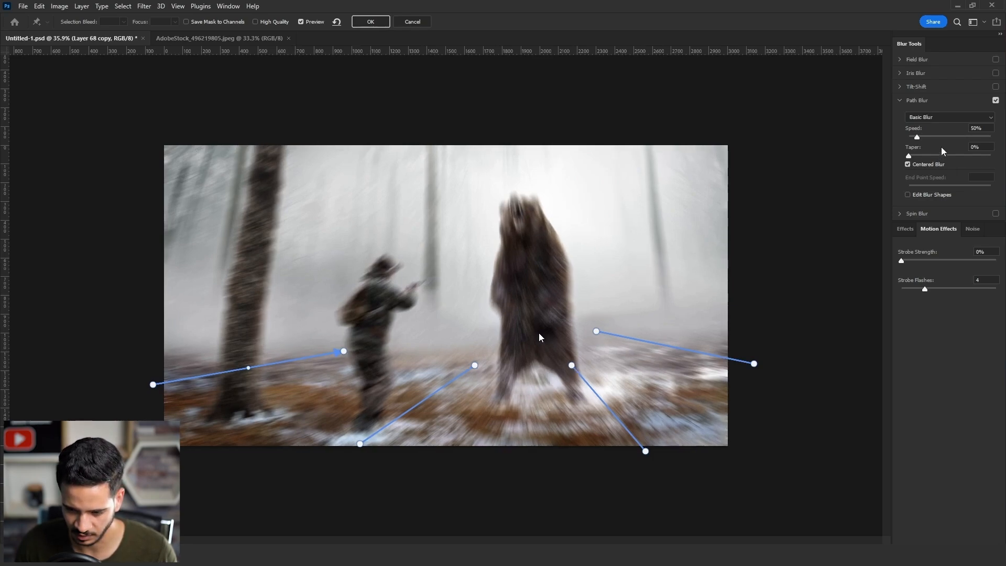
drag(946, 156, 990, 156)
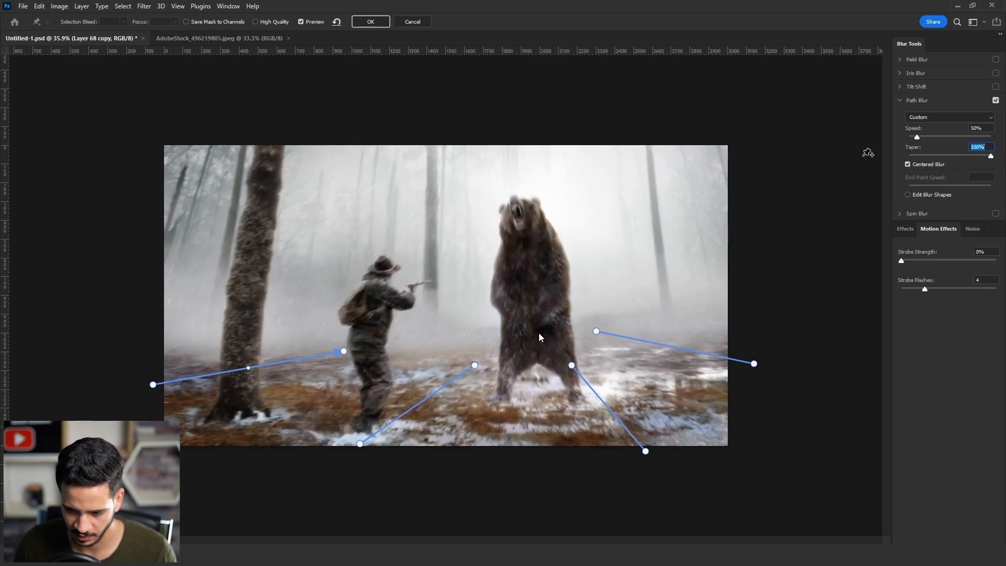
click(971, 156)
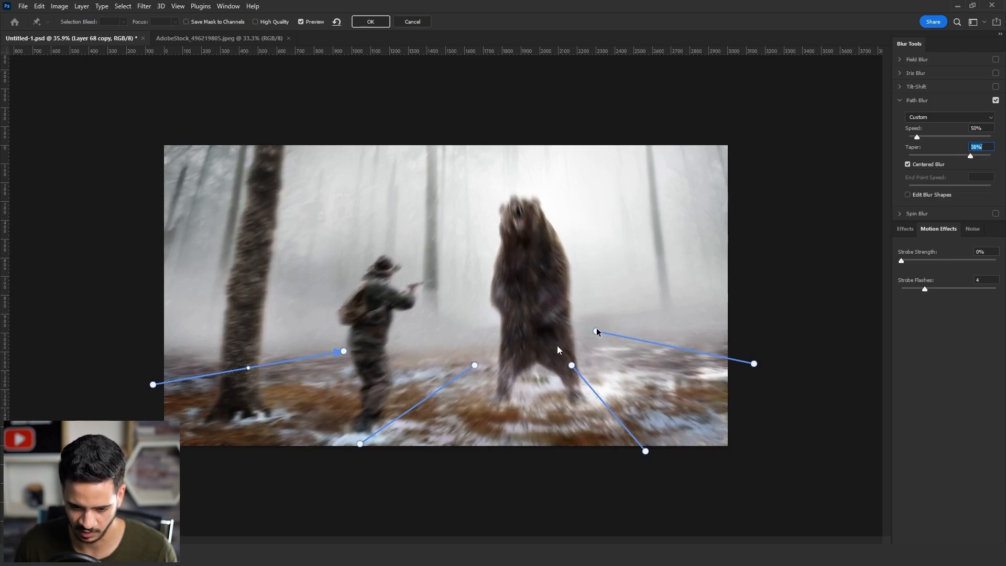
click(978, 156)
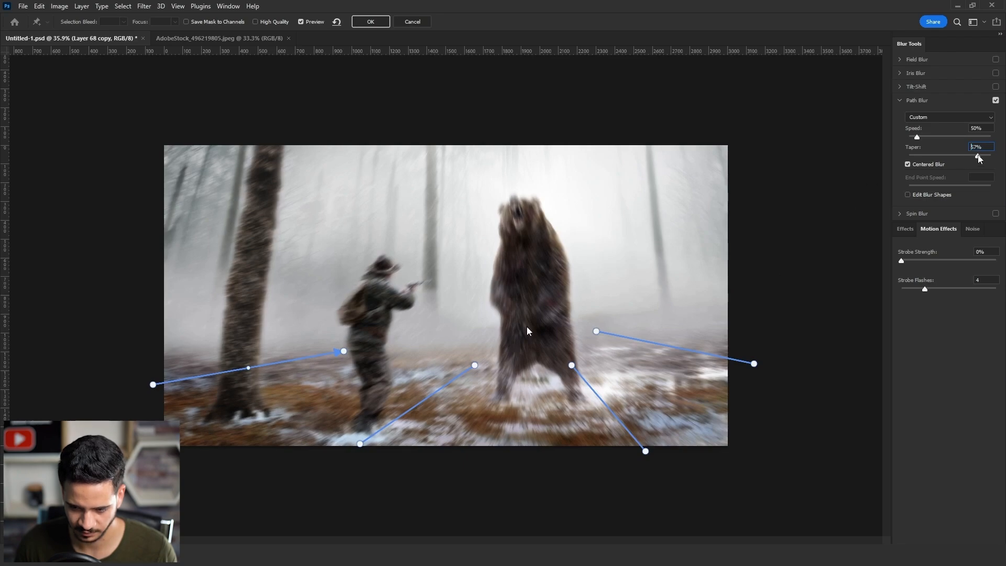
click(928, 164)
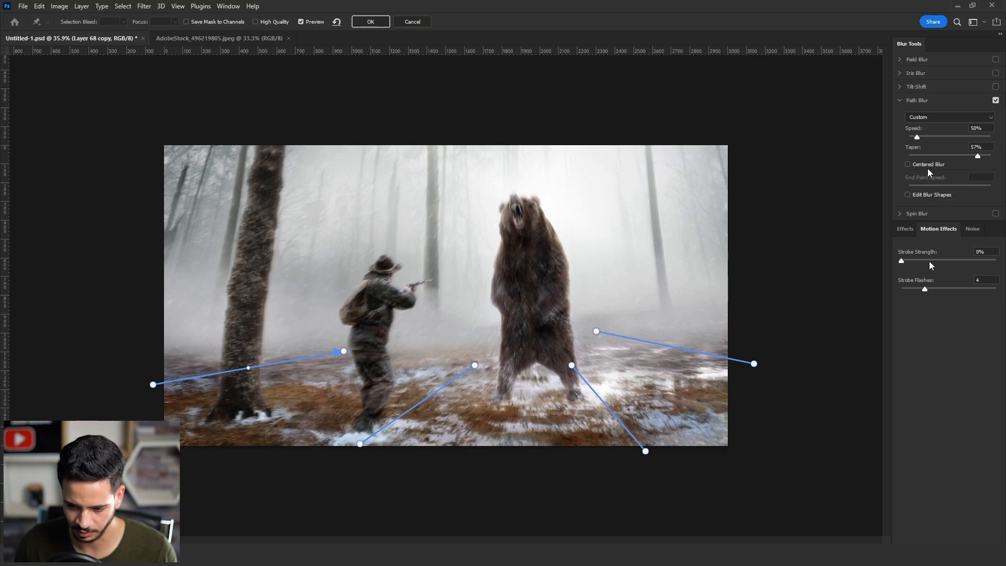
drag(931, 261, 936, 264)
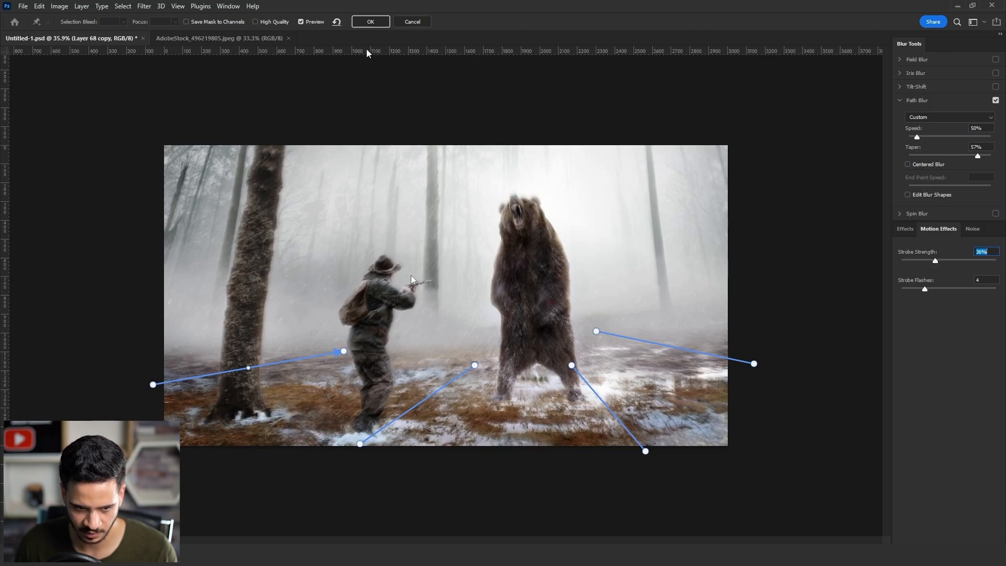
click(371, 21)
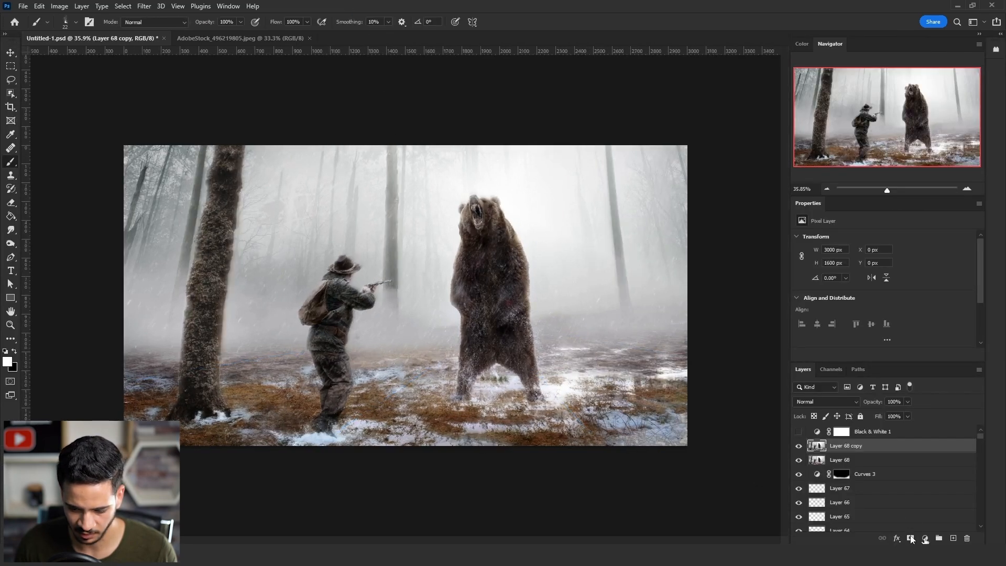
Hide the Layer 68 copy with a black mask and paint the blur back over the ground and outer areas with a large soft round brush.
click(911, 538)
key(ctrl+i)
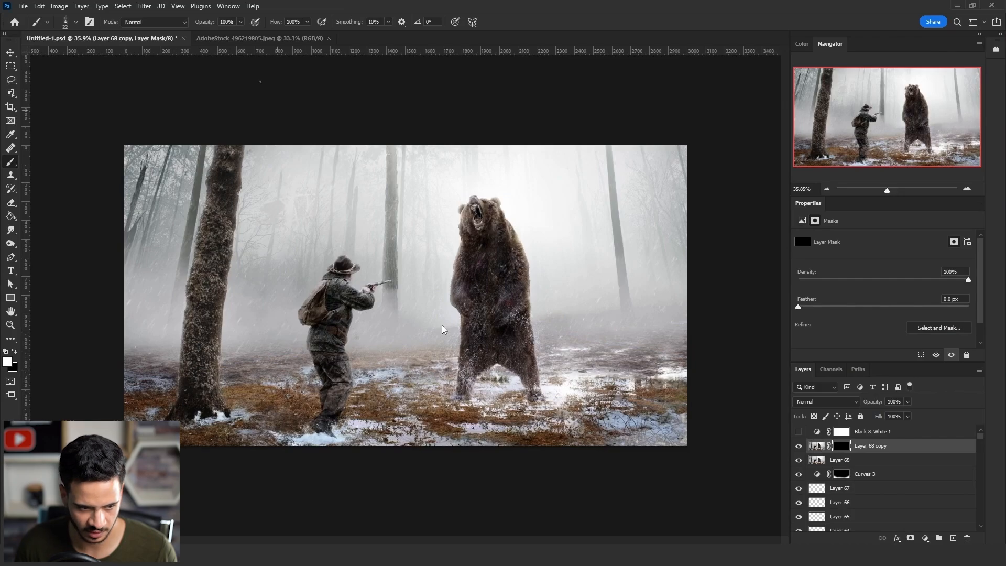
click(76, 22)
scroll(121, 199, up, 20)
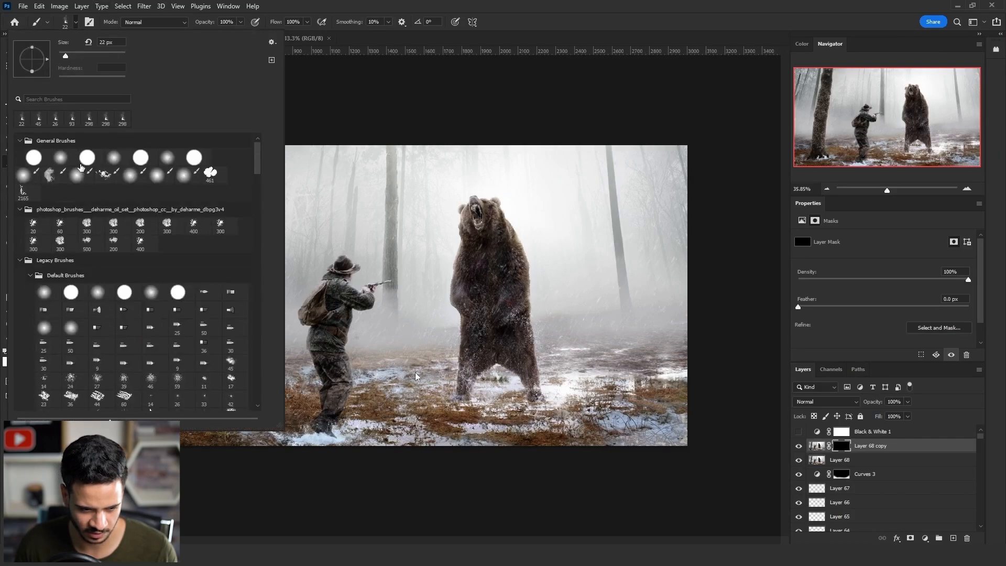
click(65, 159)
drag(406, 340, 471, 341)
drag(314, 416, 121, 217)
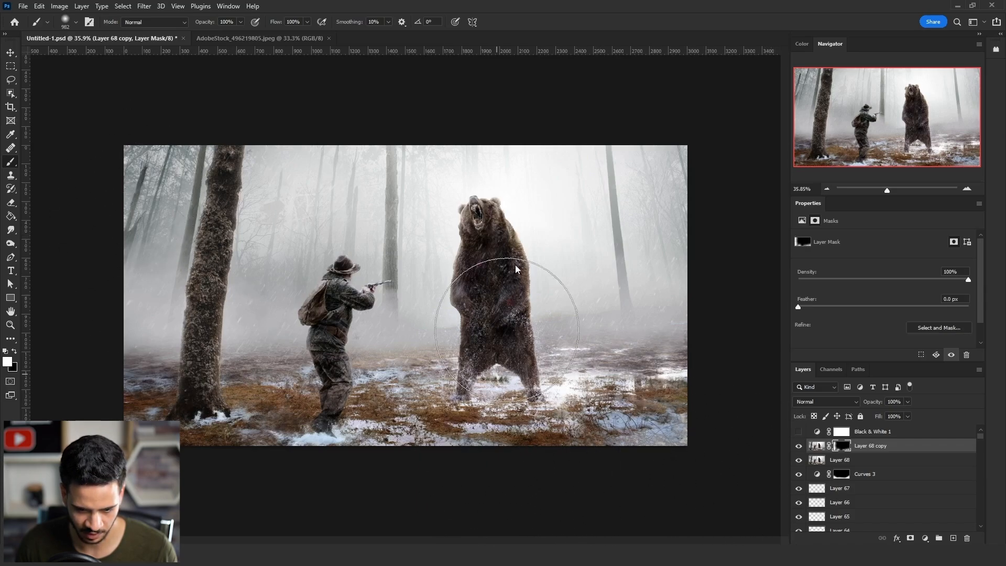
mouse_move(510, 269)
mouse_down()
mouse_move(527, 312)
mouse_move(531, 374)
mouse_move(443, 378)
mouse_up()
Stamp all visible layers into a new layer and set its Clarity to +15 in the Camera Raw Filter.
key(ctrl+shift+alt+e)
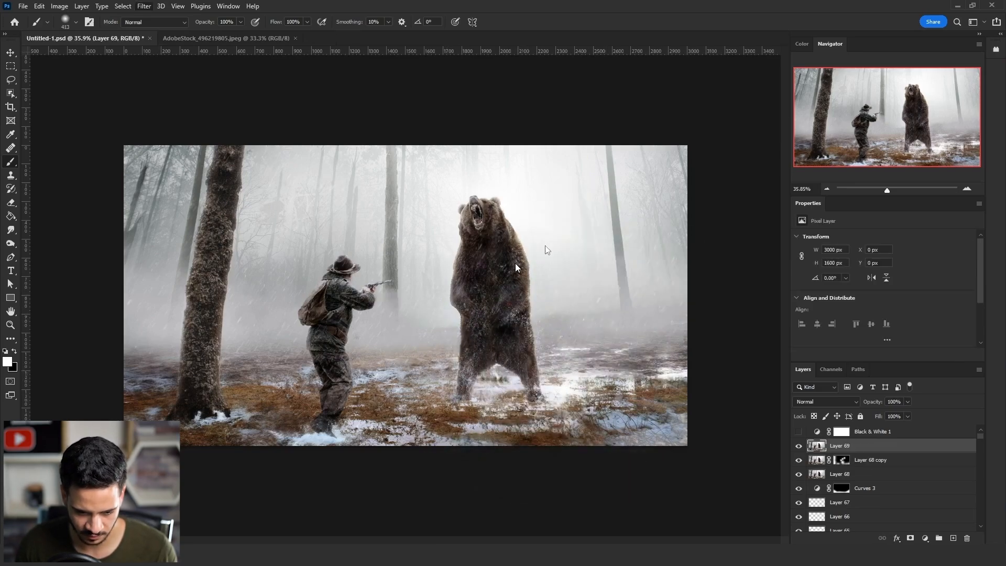
key(ctrl+shift+a)
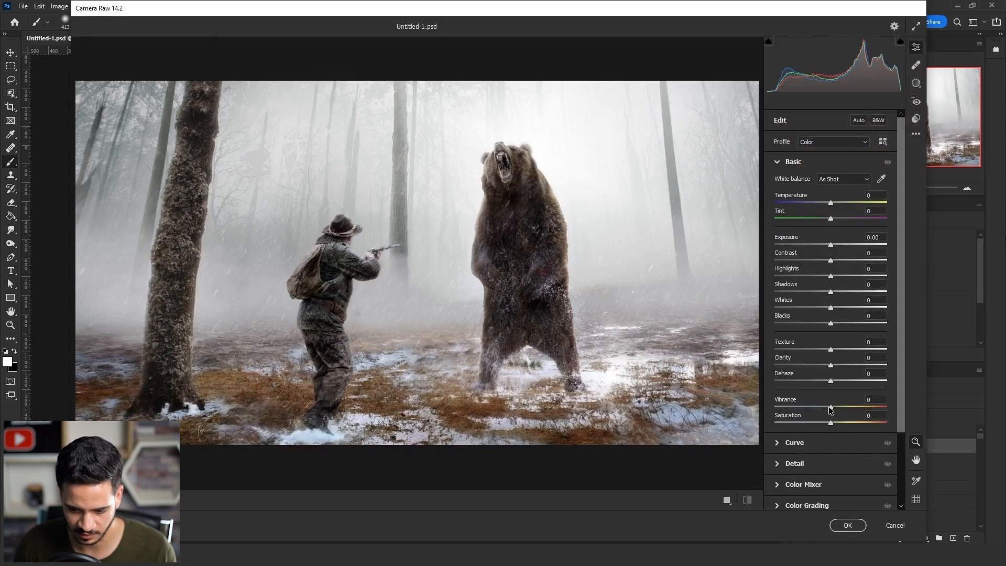
click(875, 358)
text(15)
key(Return)
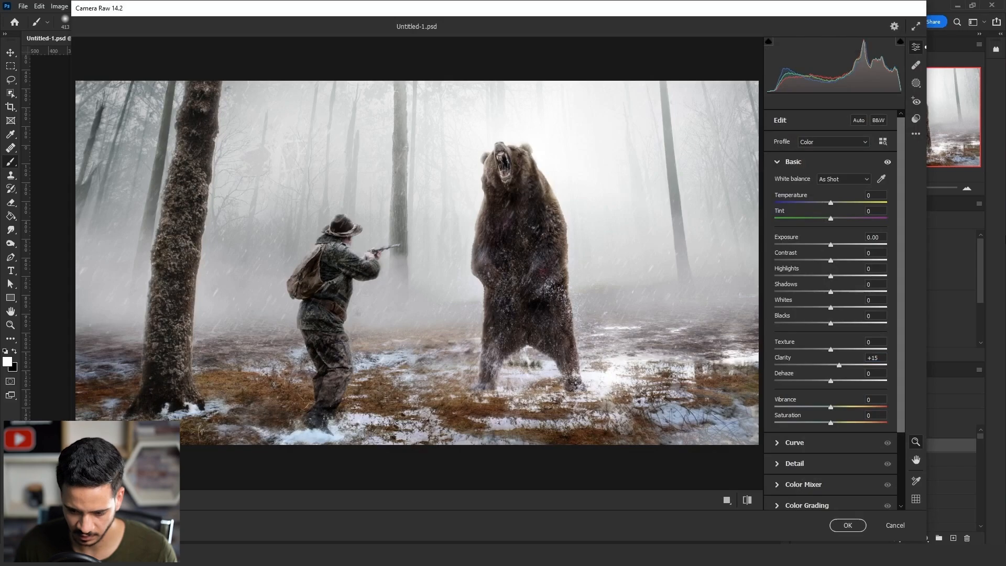
Lower the Camera Raw Clarity to +10 and set Contrast to 10.
scroll(387, 340, down, 5)
scroll(395, 325, up, 2)
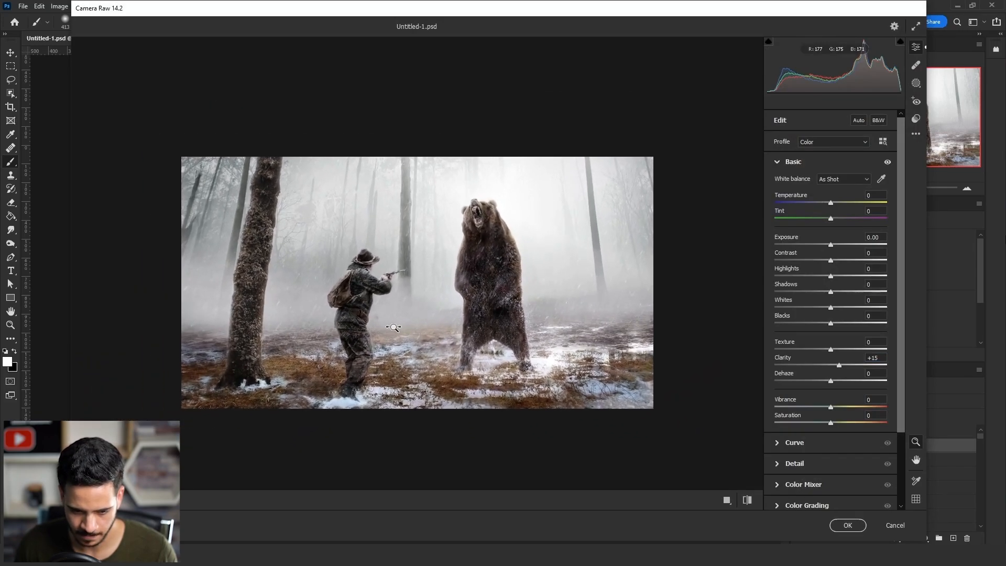
drag(859, 361, 857, 362)
drag(838, 266, 852, 257)
click(846, 261)
text(010)
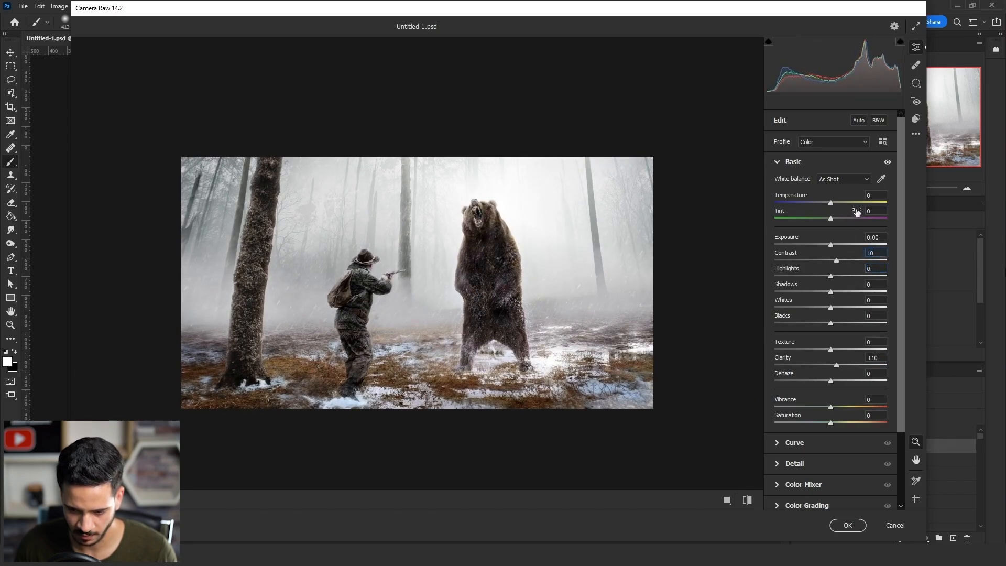
Sample the white balance from the bright fog above the bear and reset Temperature and Tint to 0.
click(881, 179)
click(533, 184)
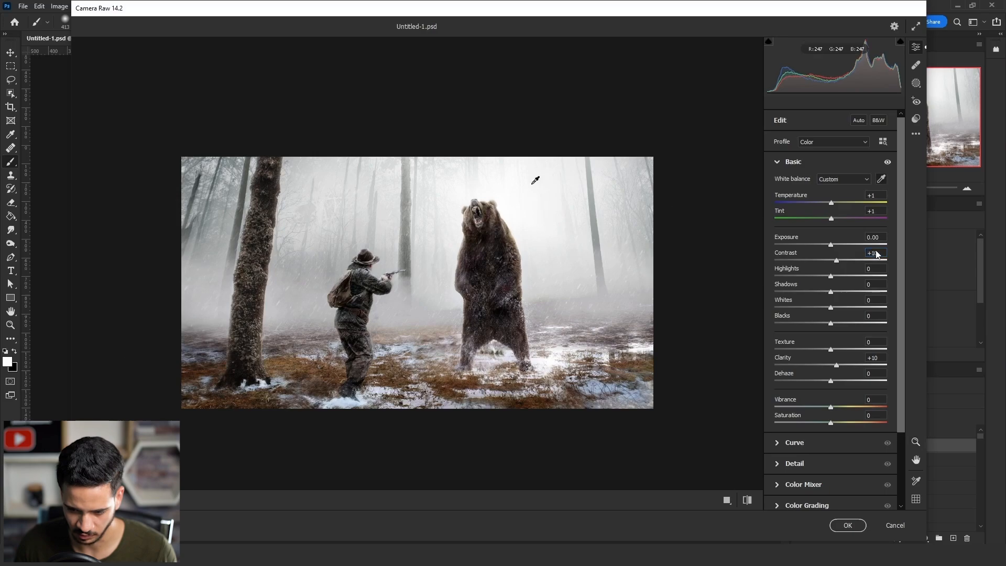
text(0)
drag(877, 194, 824, 216)
text(0)
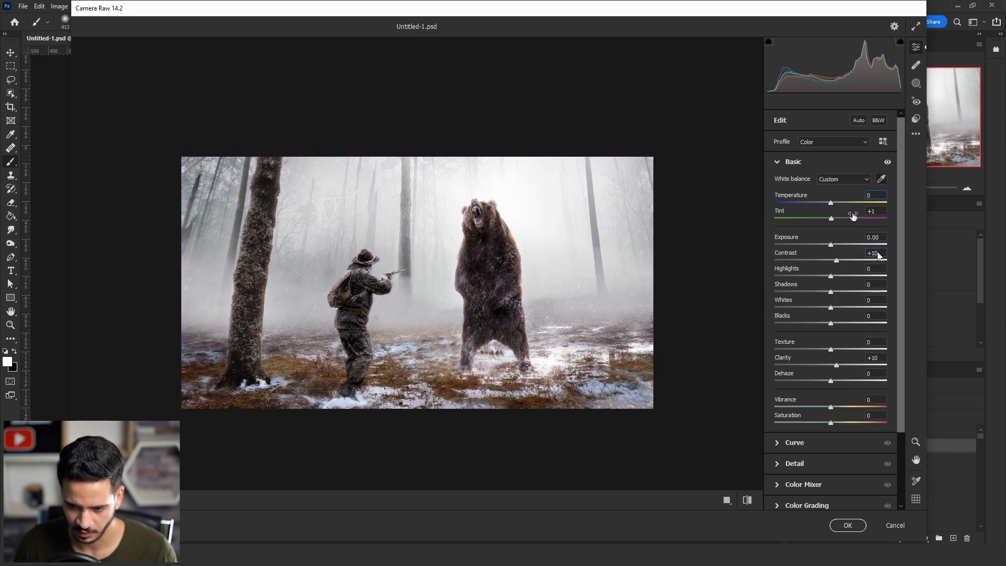
Add a radial gradient mask and shape it into a large tilted oval surrounding the hunter and bear.
click(917, 83)
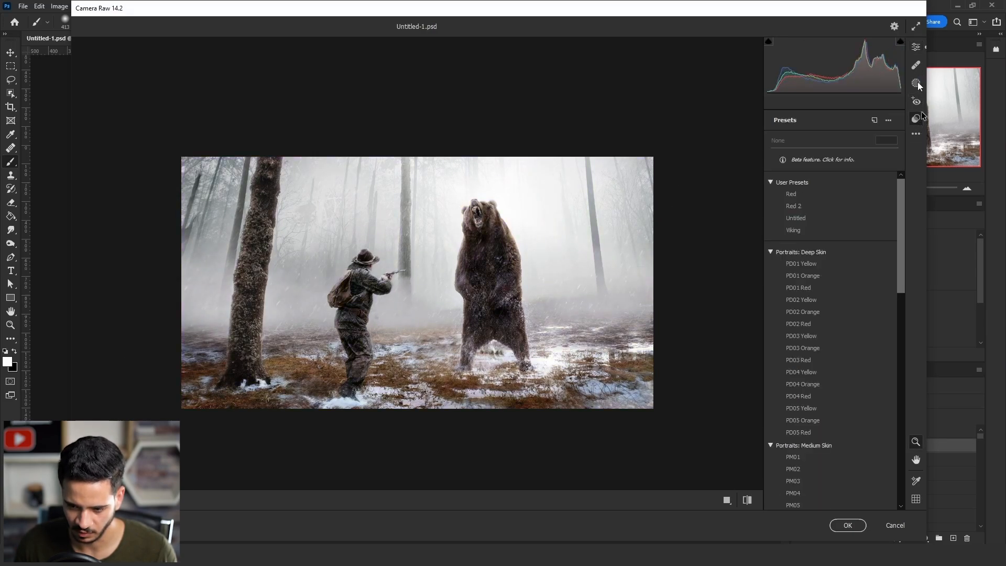
click(916, 84)
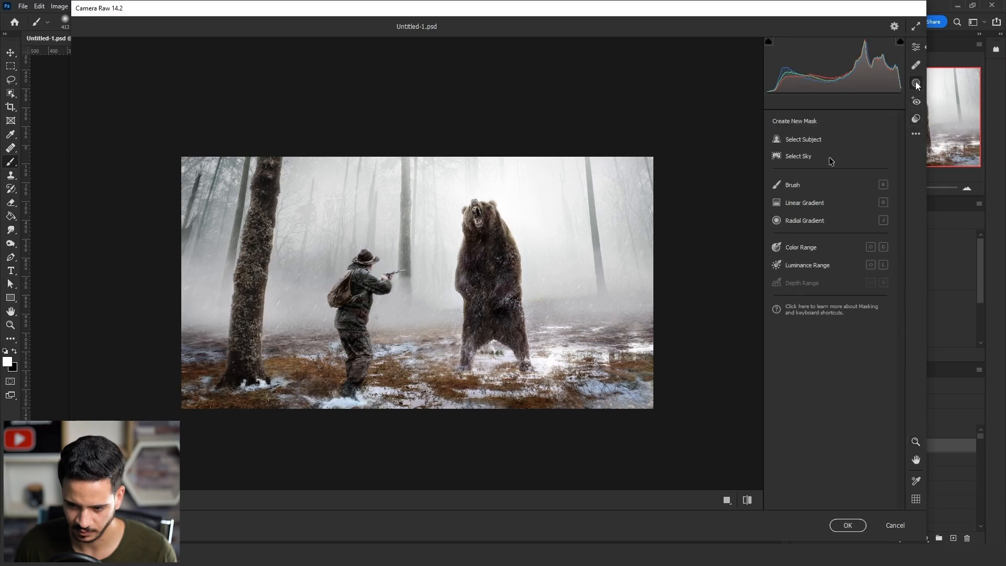
click(794, 220)
drag(478, 243, 491, 338)
drag(508, 298, 463, 327)
drag(519, 144, 542, 126)
drag(528, 216, 532, 174)
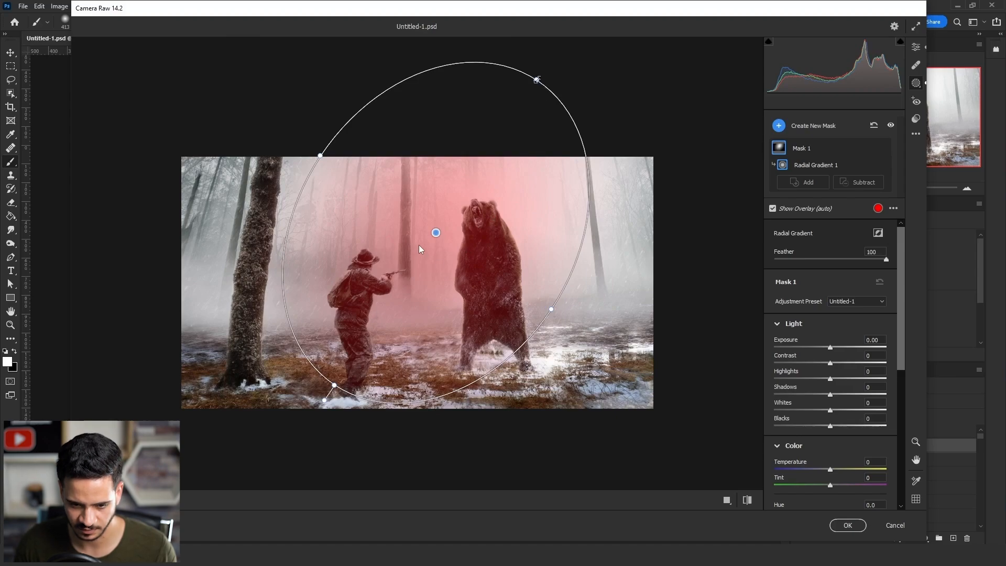
drag(538, 81, 569, 97)
drag(530, 173, 532, 181)
drag(595, 173, 607, 215)
drag(531, 243, 524, 243)
Duplicate Mask 1 and invert the radial gradient of the original so it covers the outer areas.
right_click(795, 164)
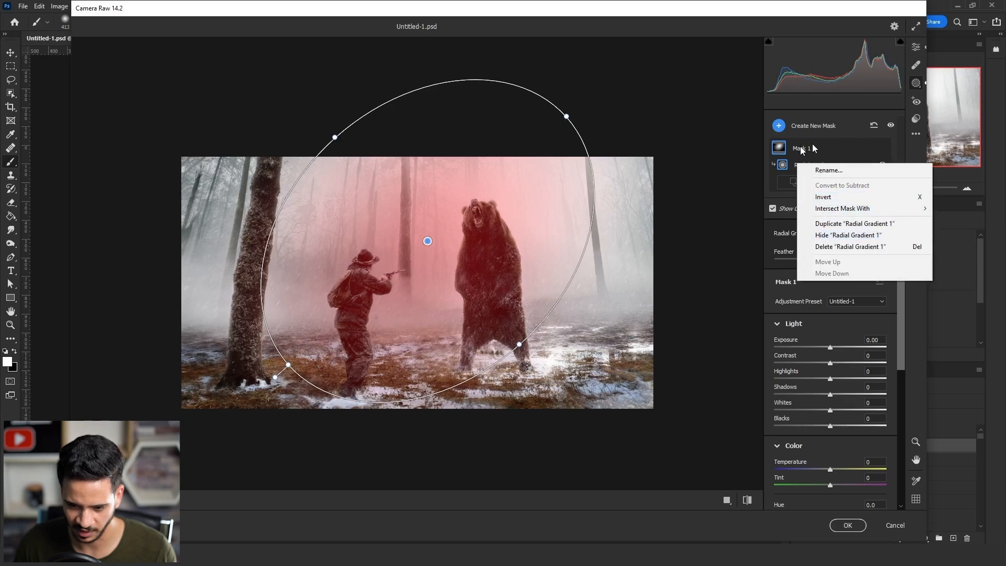
right_click(801, 149)
click(809, 175)
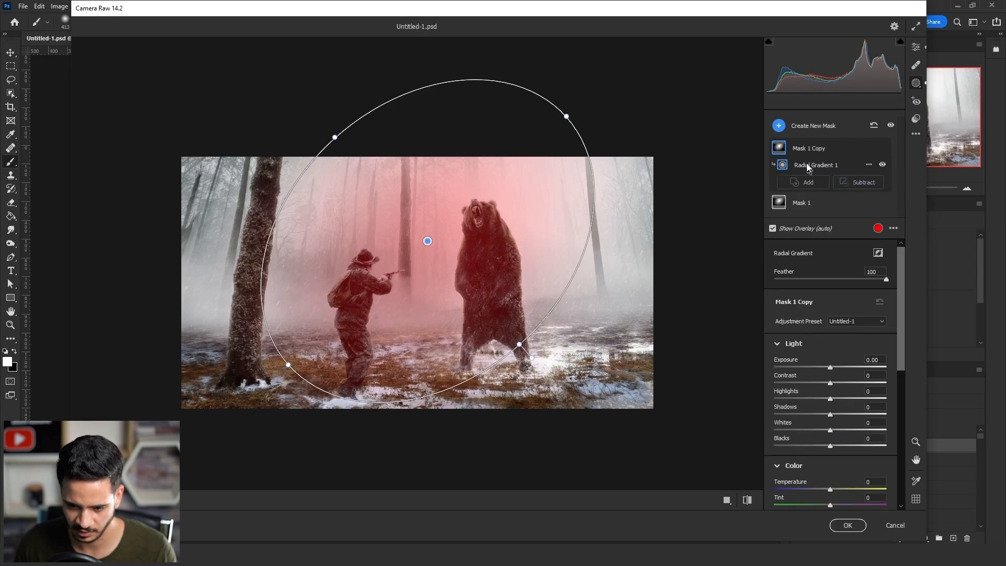
click(807, 202)
right_click(810, 185)
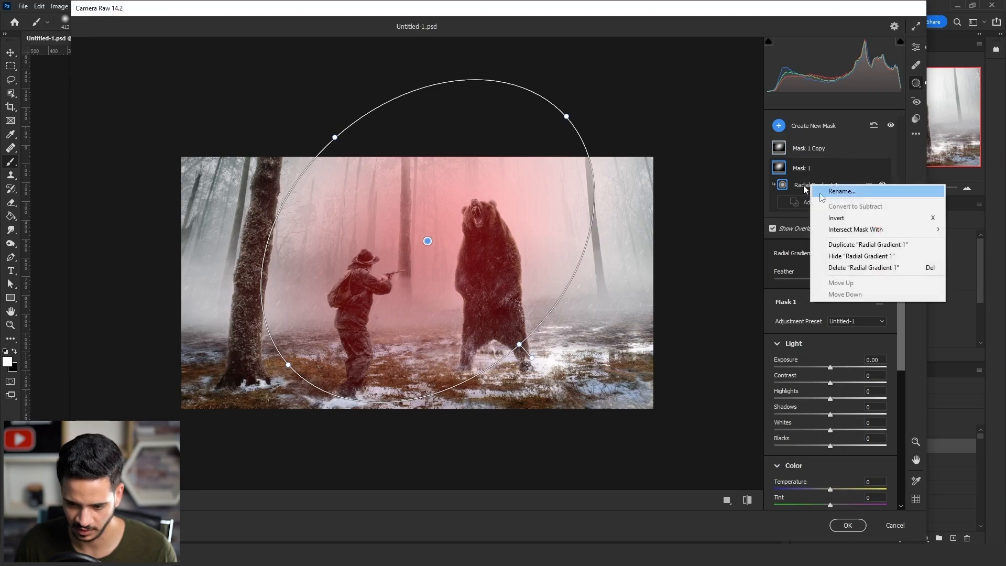
click(835, 217)
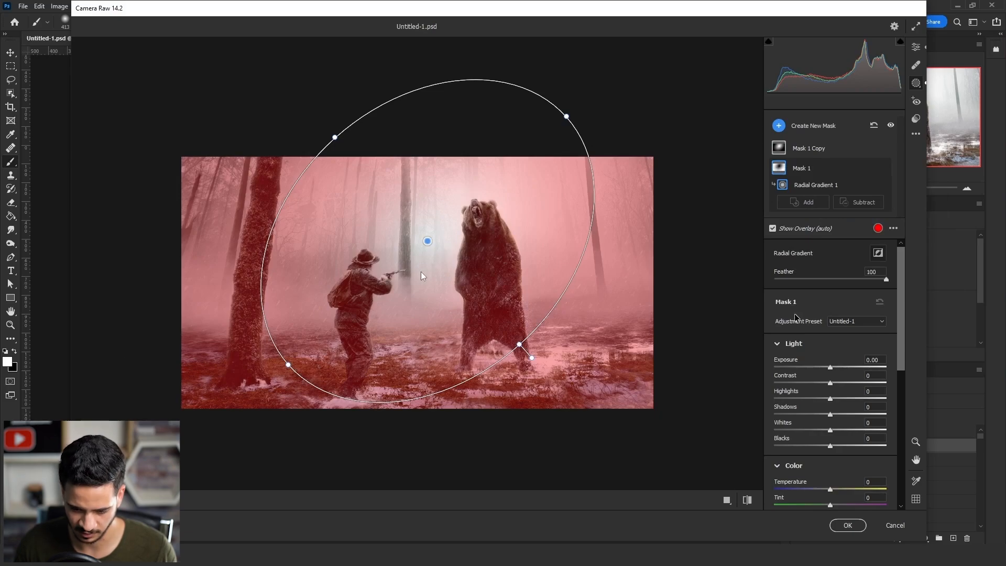
Darken the inverted Mask 1 with Exposure -1.45 and set its radial gradient Feather to 44.
drag(830, 367, 811, 368)
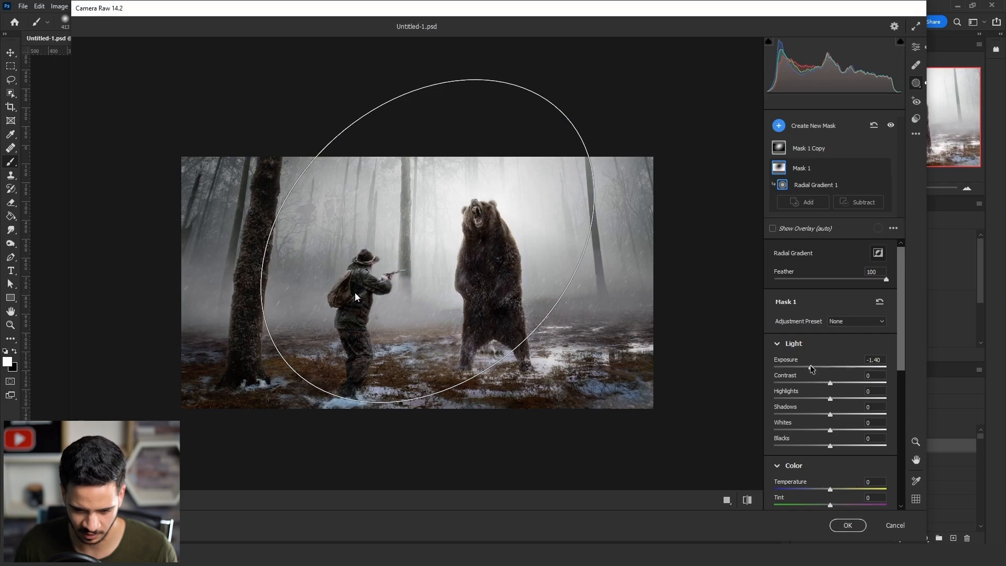
drag(811, 367, 809, 366)
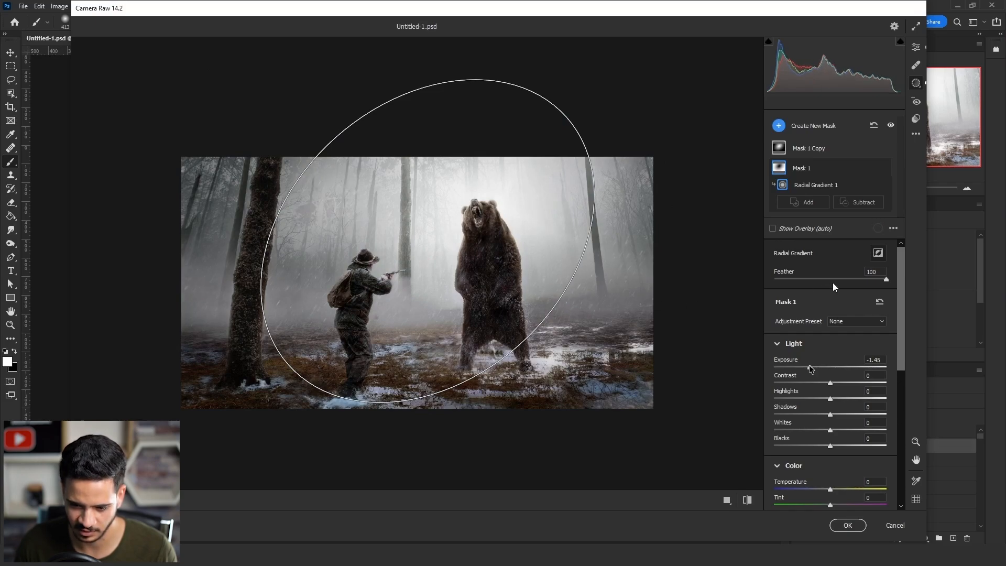
drag(841, 276, 830, 278)
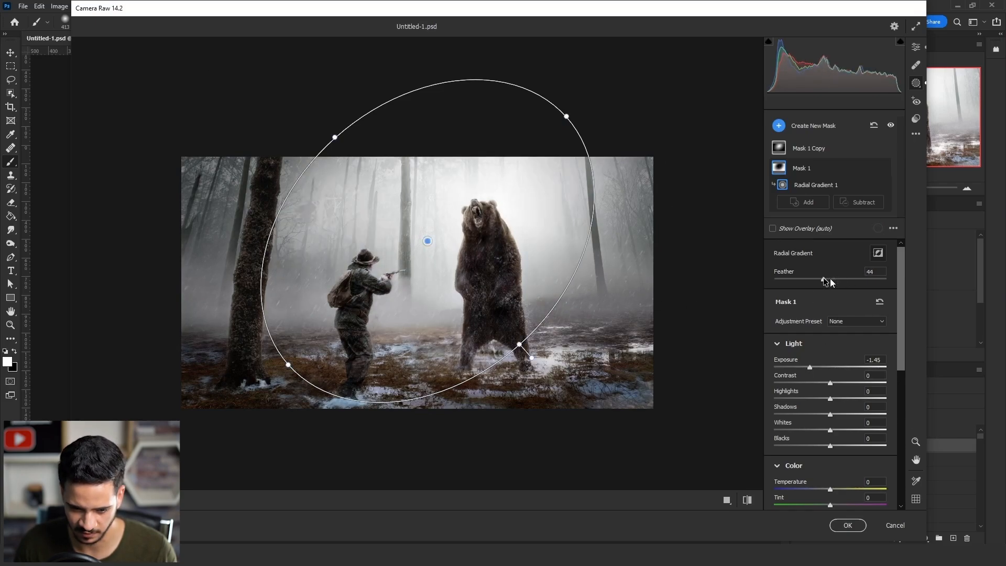
Enlarge and reposition the Mask 1 oval around the hunter and bear, and cool the masked area with Temperature -8.
drag(289, 364, 280, 372)
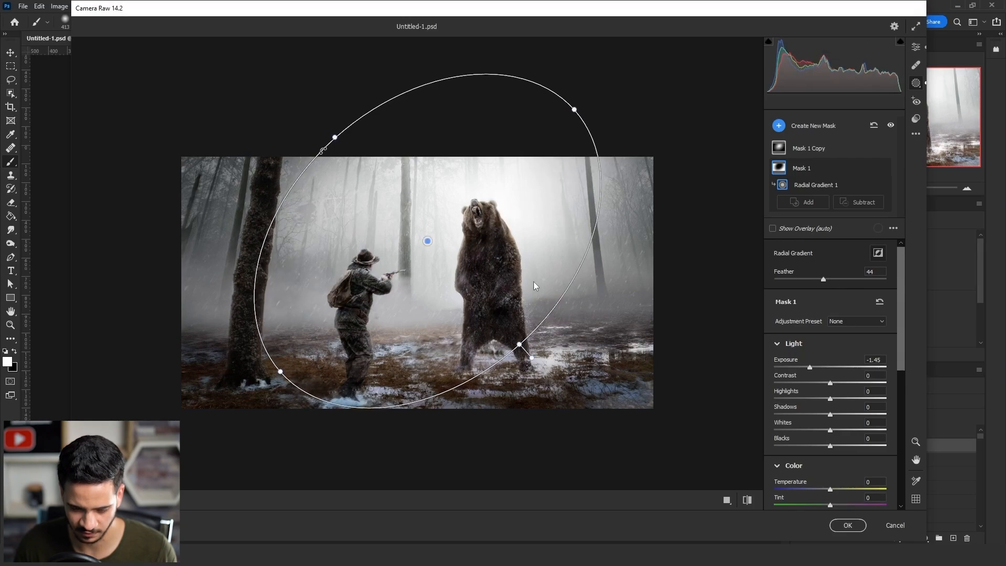
drag(334, 137, 305, 148)
drag(452, 239, 438, 230)
drag(560, 102, 589, 97)
drag(553, 181, 569, 172)
drag(830, 489, 825, 489)
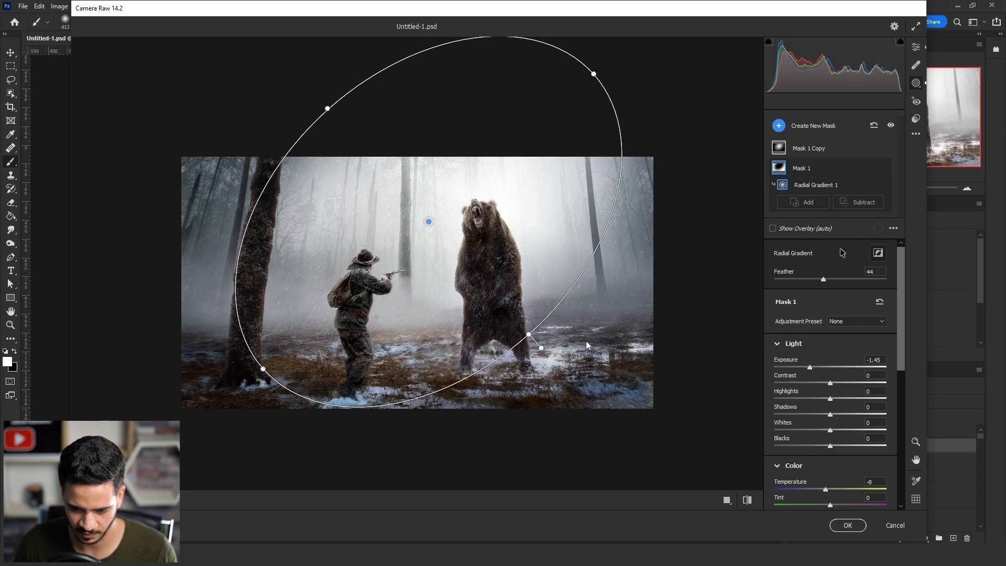
Brighten and warm Mask 1 Copy with Exposure +0.10, Contrast +4, Highlights +2, Whites +18 and Temperature +8.
click(779, 148)
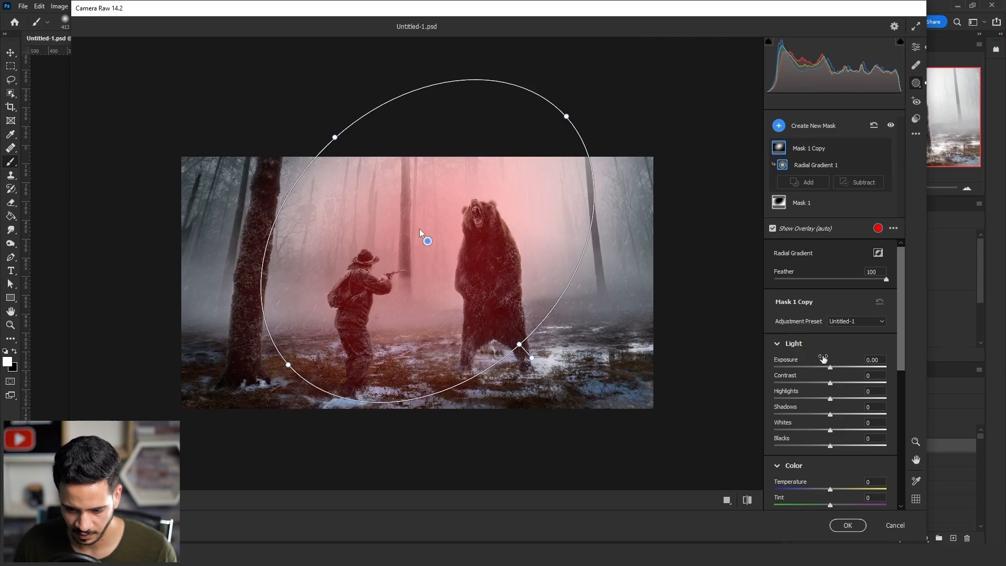
drag(830, 367, 832, 399)
click(878, 359)
scroll(877, 359, down, 9)
drag(831, 446, 830, 447)
drag(831, 383, 836, 407)
scroll(806, 377, down, 2)
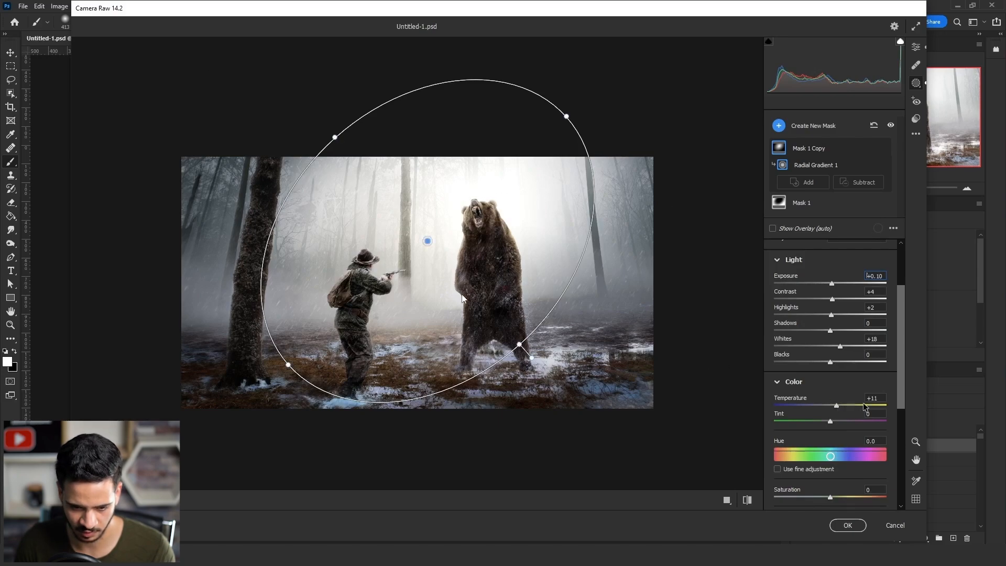
click(870, 397)
text(8)
key(Return)
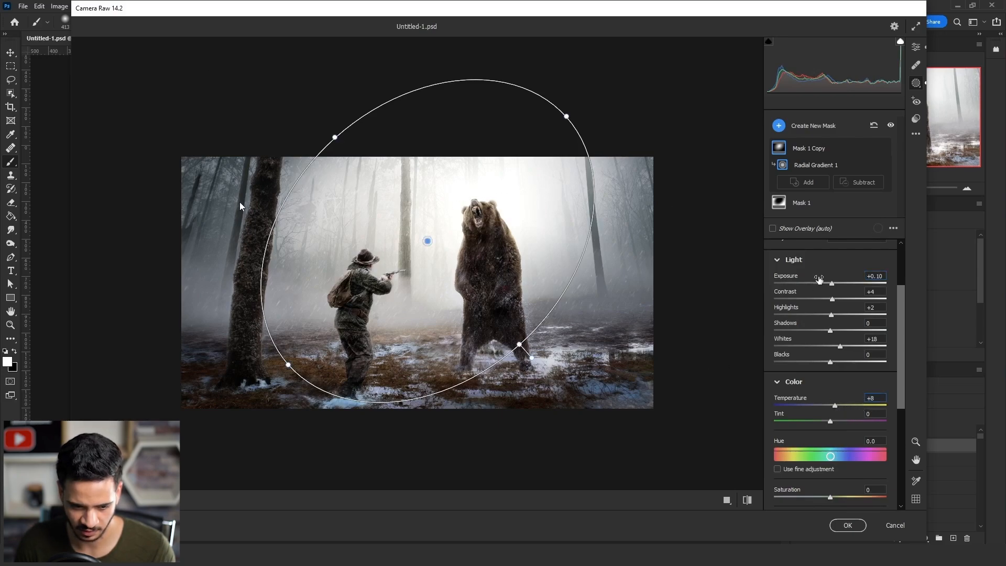
Tint the shadows in Color Grading with Hue 297 and Saturation 10.
key(e)
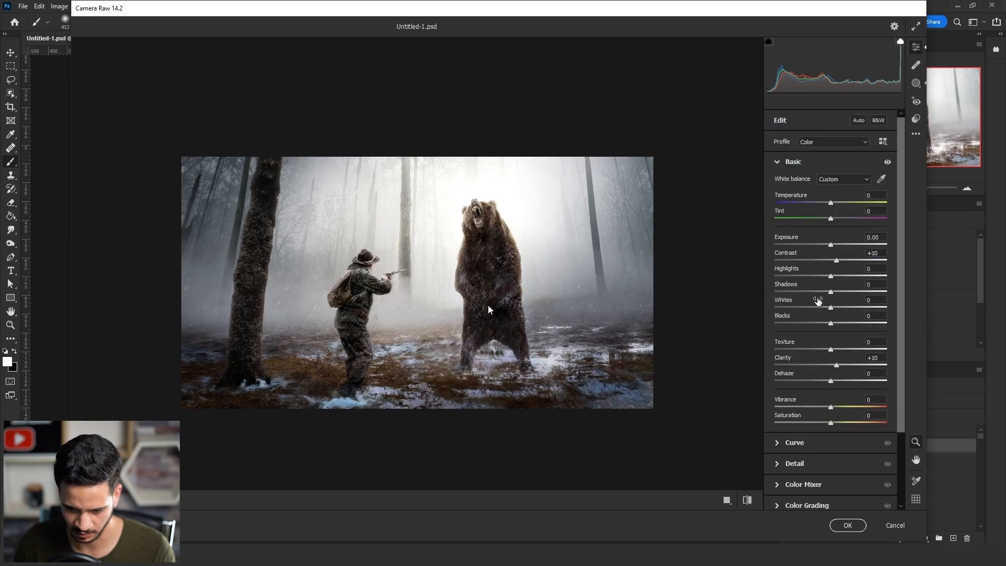
scroll(818, 300, down, 3)
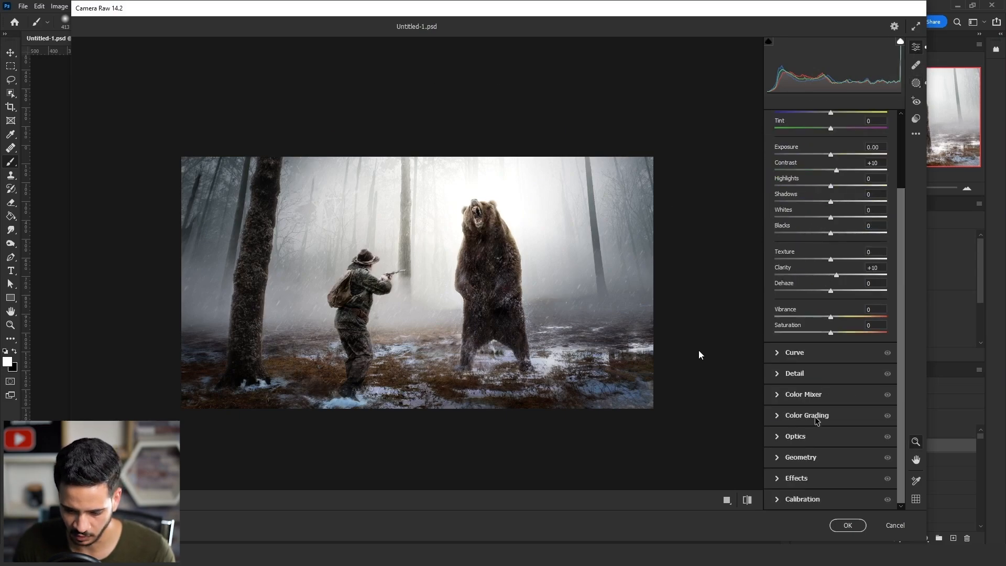
click(809, 413)
drag(495, 277, 463, 278)
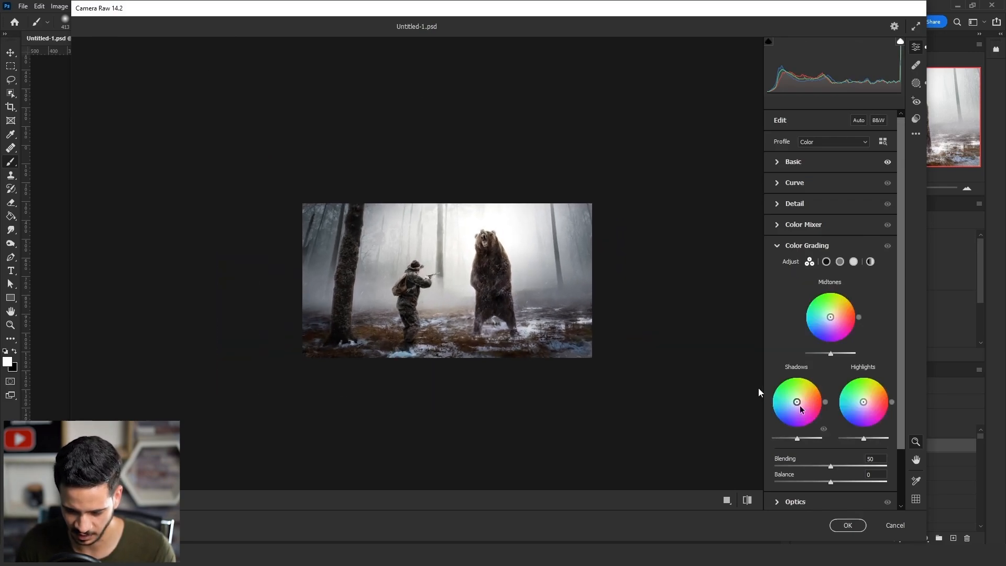
drag(797, 401, 798, 404)
click(798, 369)
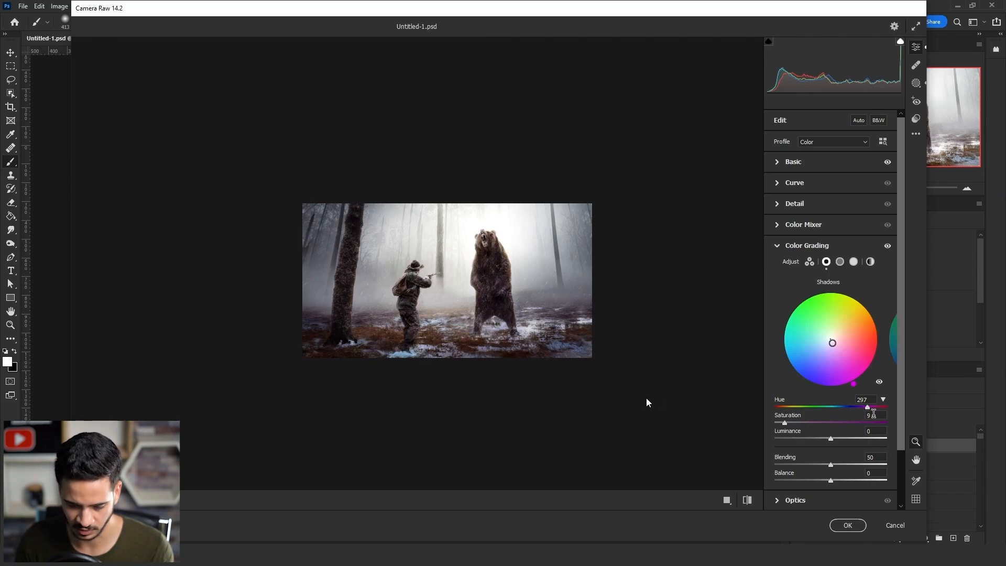
drag(874, 414, 834, 410)
text(10)
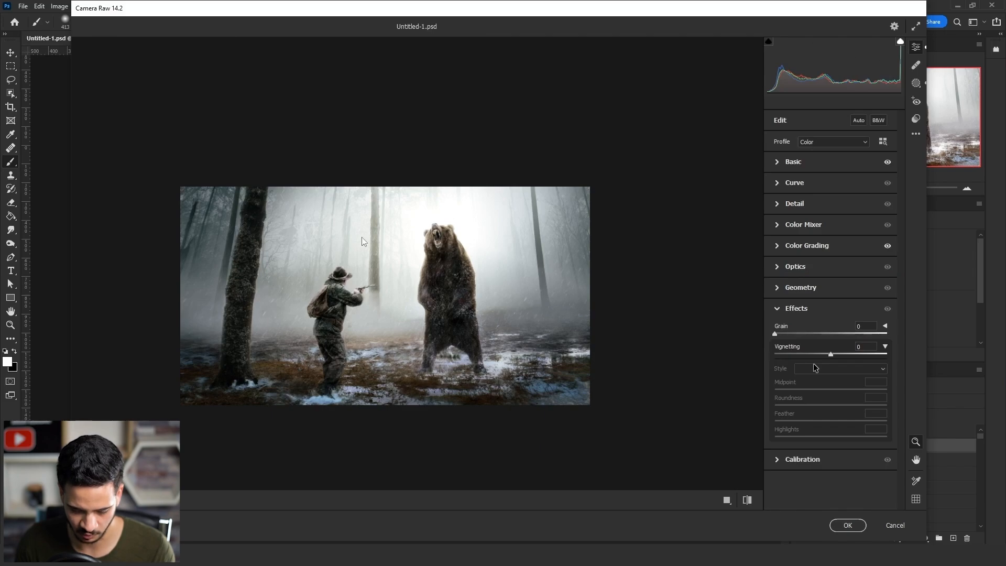
Set Vignetting to -7 in the Camera Raw effects and apply the filter.
drag(830, 354, 824, 355)
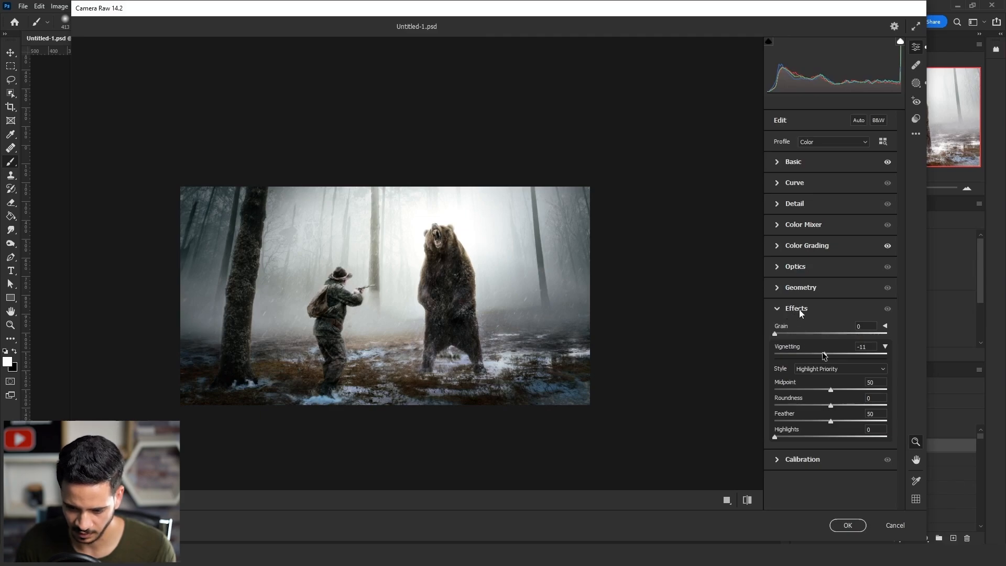
drag(824, 354, 826, 353)
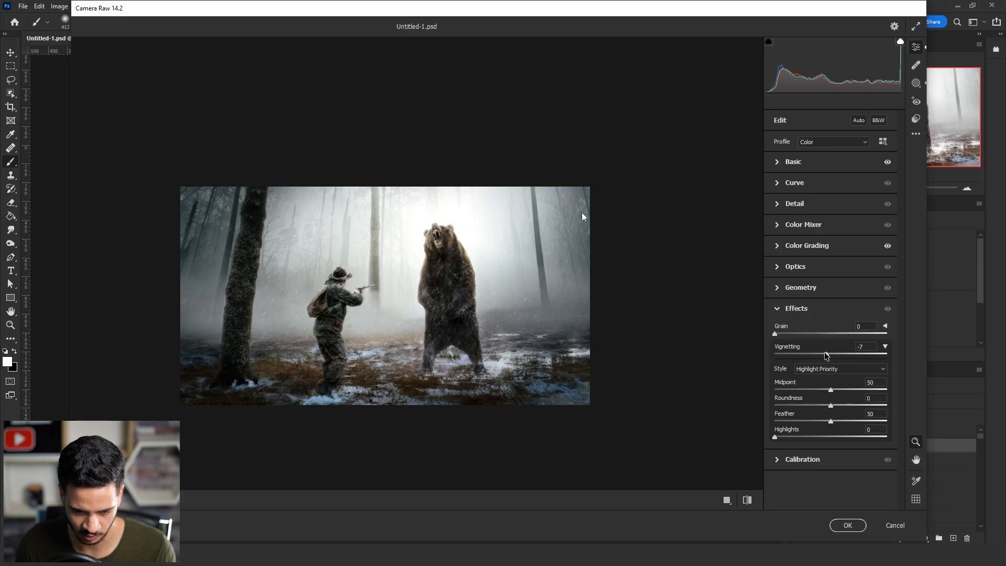
key(Return)
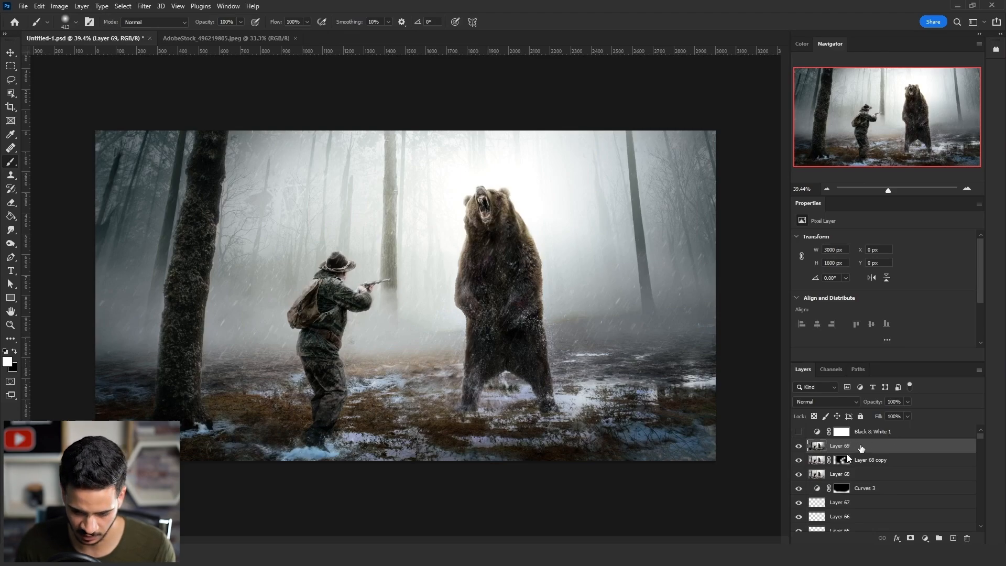
Duplicate Layer 69 and convert the copy to a Smart Object.
key(ctrl+j)
right_click(861, 448)
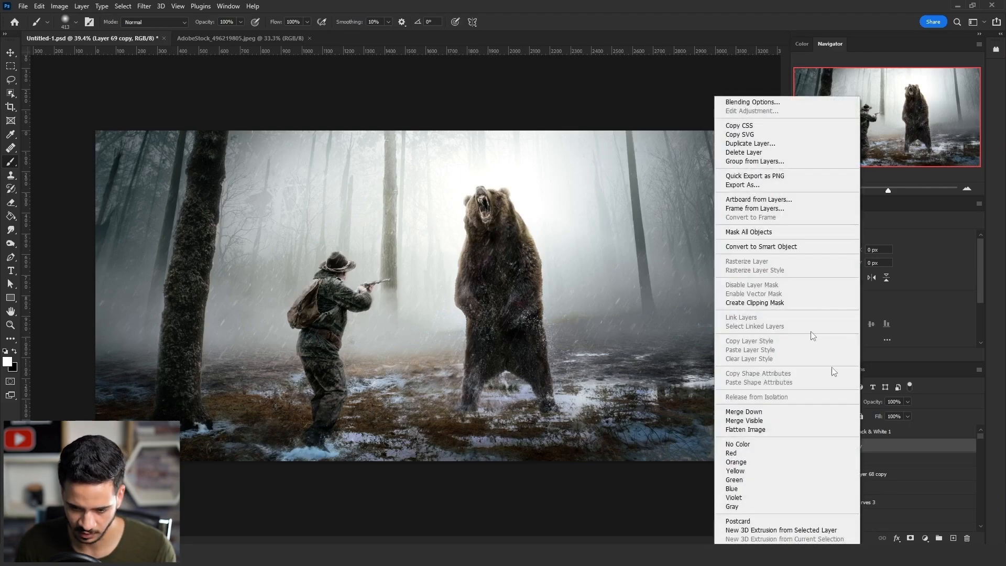
click(786, 247)
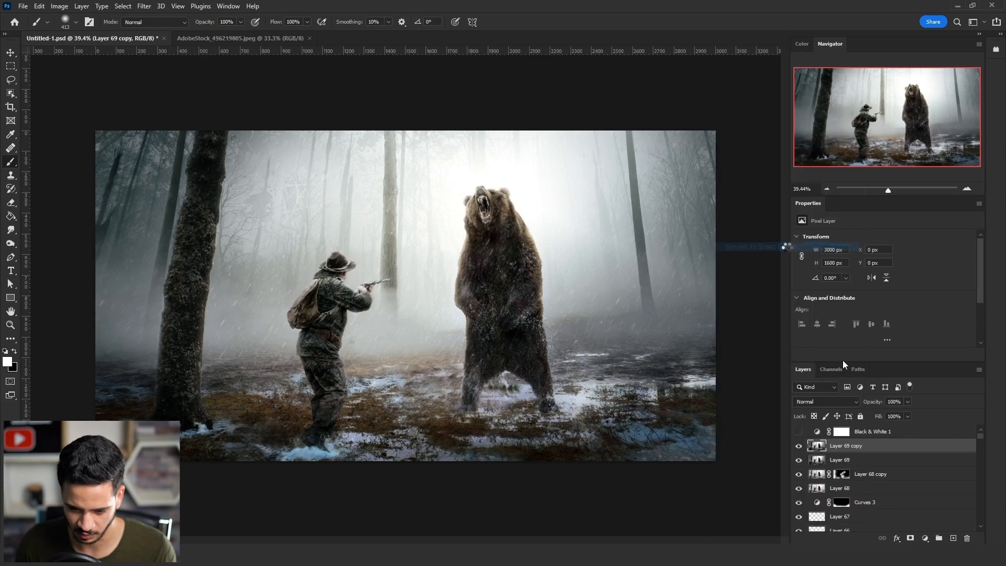
Apply Smart Sharpen to the Layer 69 copy with Amount 90%, Radius 1.0 px and Reduce Noise 2%.
click(144, 6)
mouse_move(233, 200)
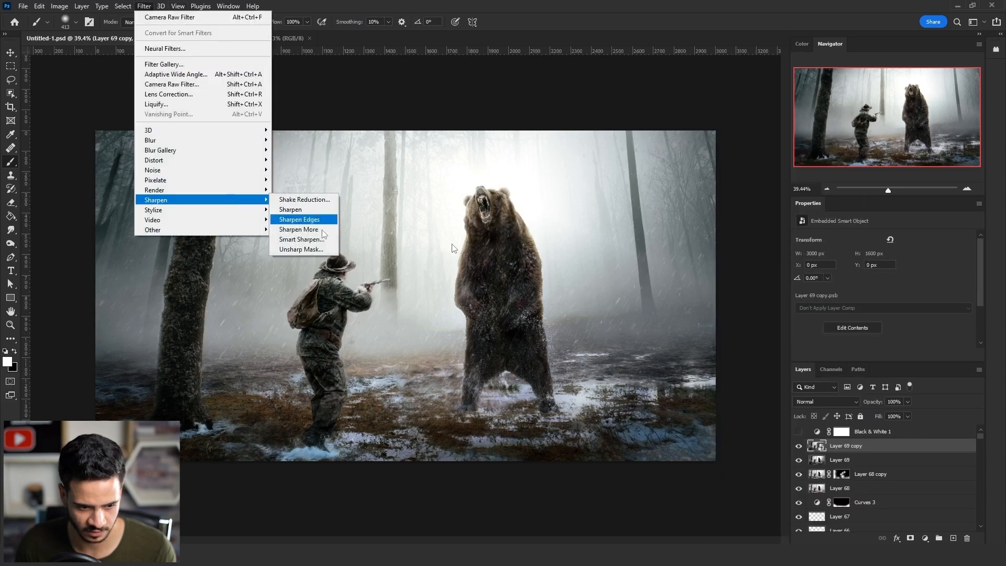
click(317, 240)
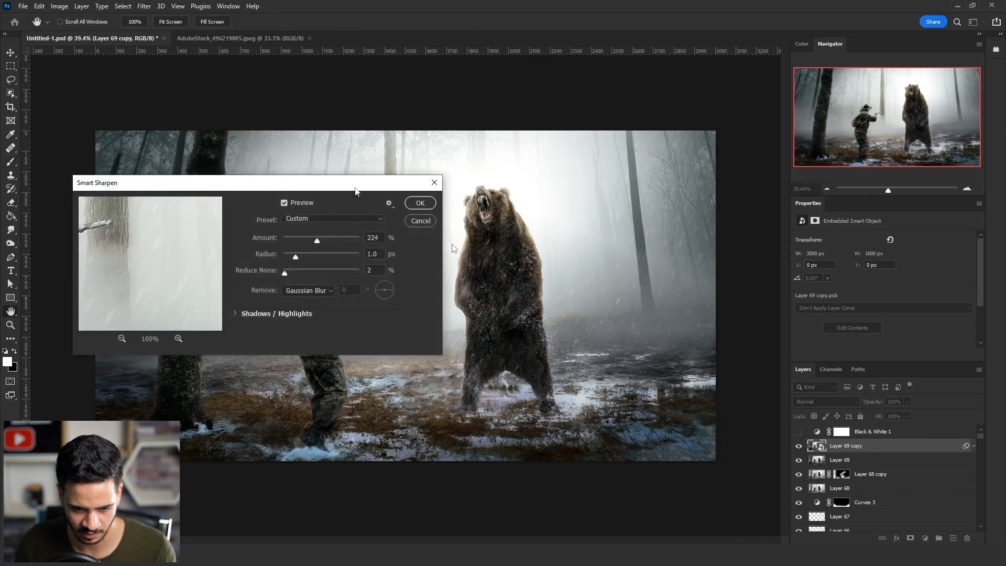
drag(356, 189, 271, 182)
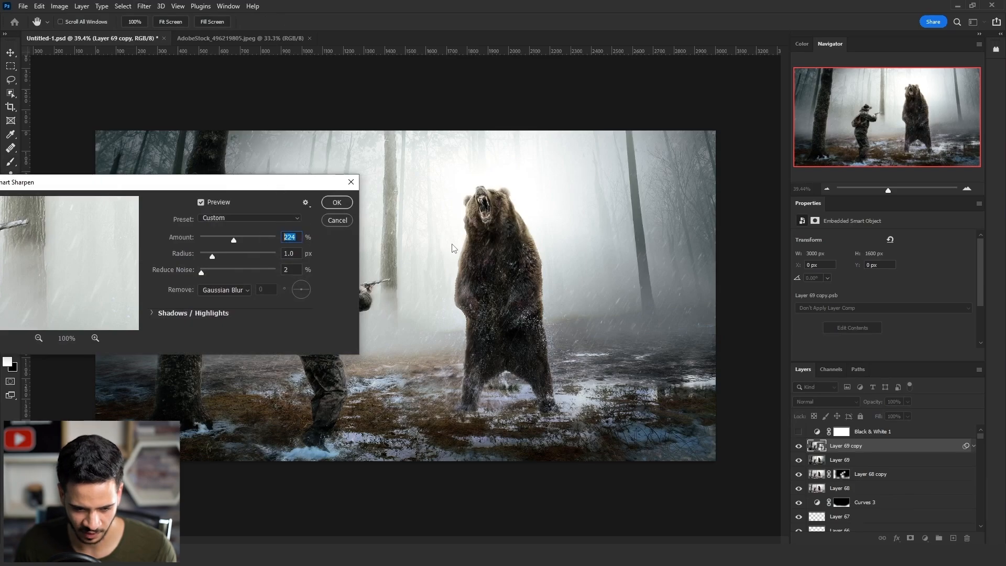
text(90)
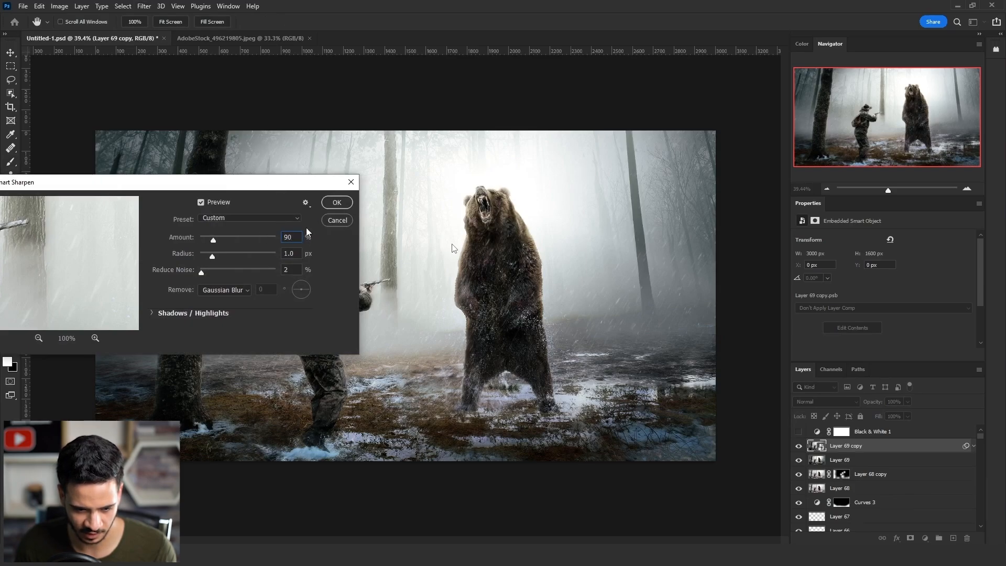
click(341, 204)
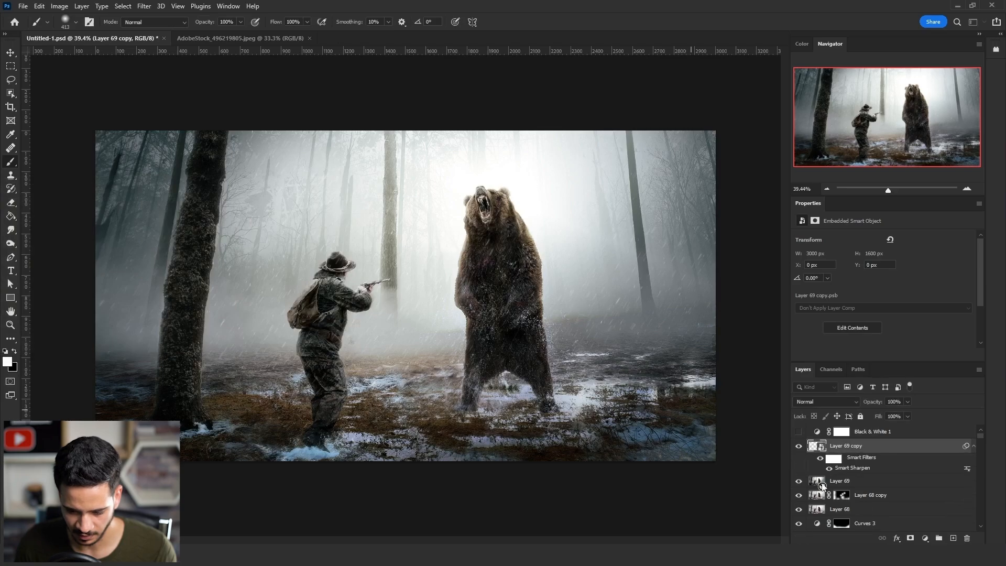
Turn the Smart Sharpen filter mask black and paint the sharpening back over the hunter with a soft 154 px brush.
click(834, 461)
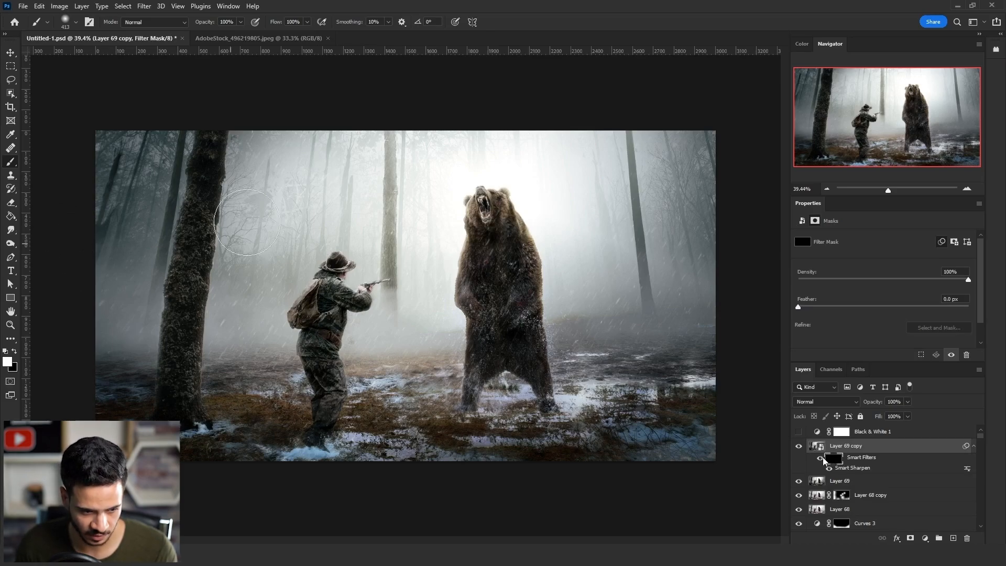
mouse_move(363, 321)
mouse_down()
mouse_move(373, 323)
mouse_move(321, 339)
mouse_up()
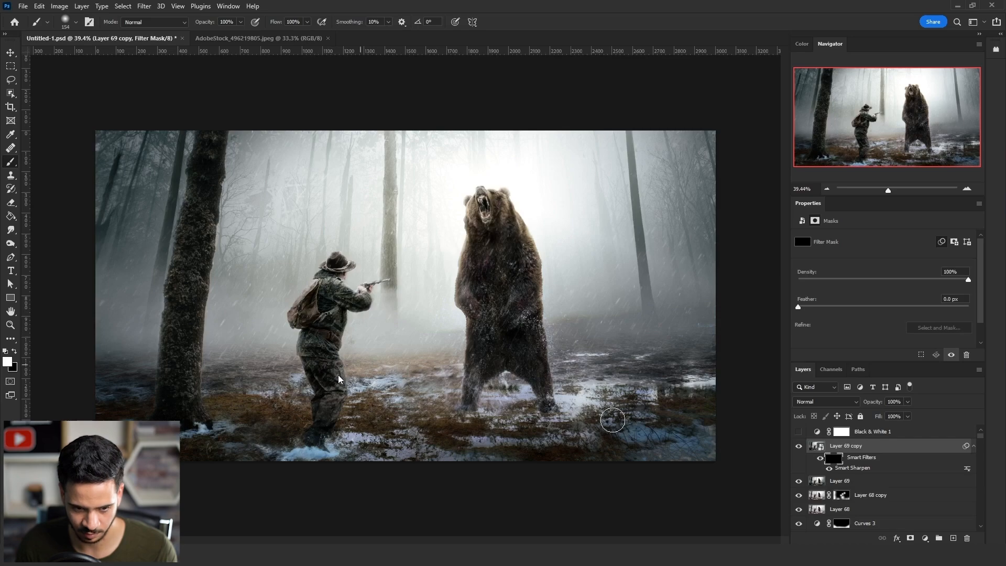
scroll(838, 461, down, 10)
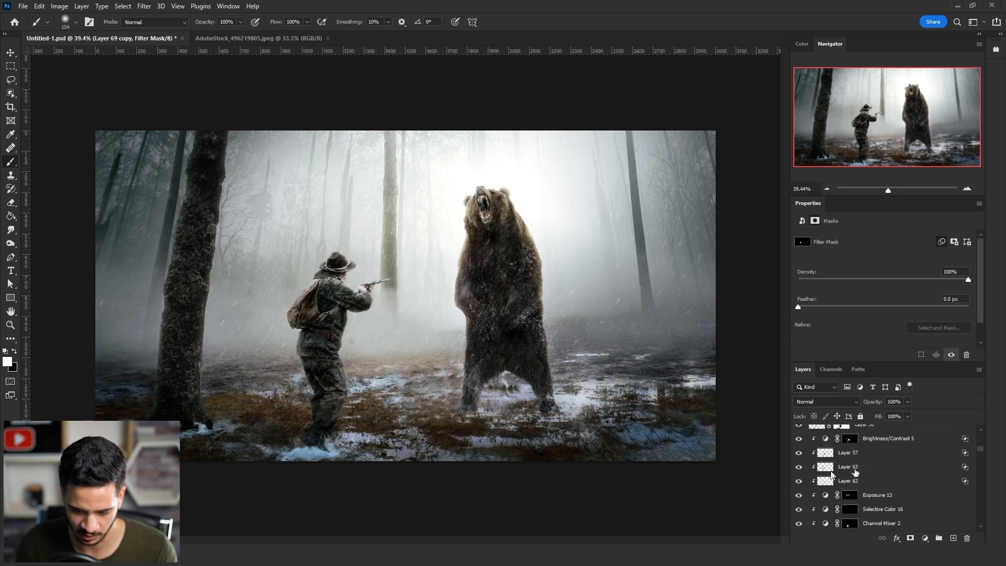
Load the hunter layer's outline as a selection and paint the sharpening back inside it with a soft 463 px brush.
scroll(834, 483, down, 10)
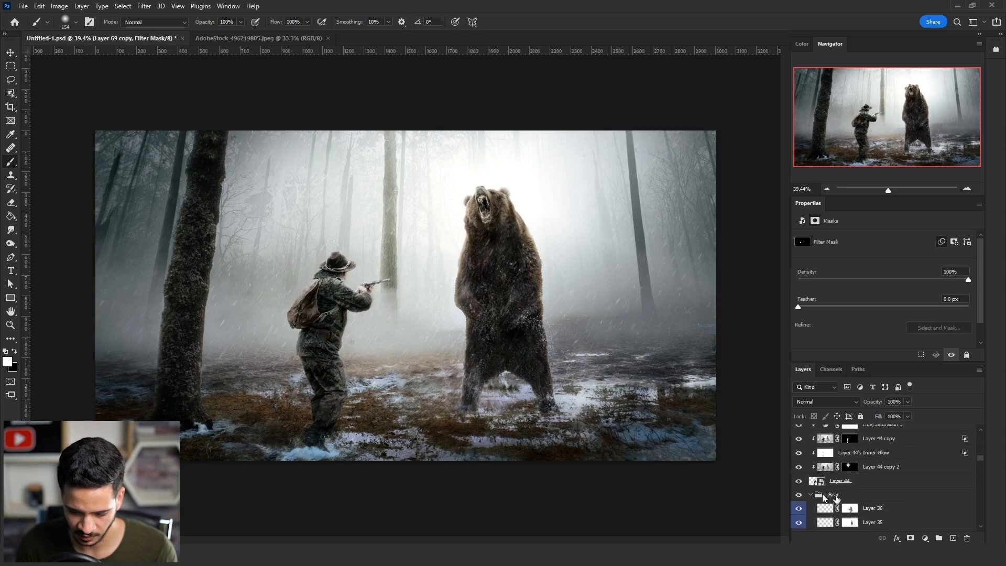
ctrl+click(821, 488)
drag(340, 319, 361, 302)
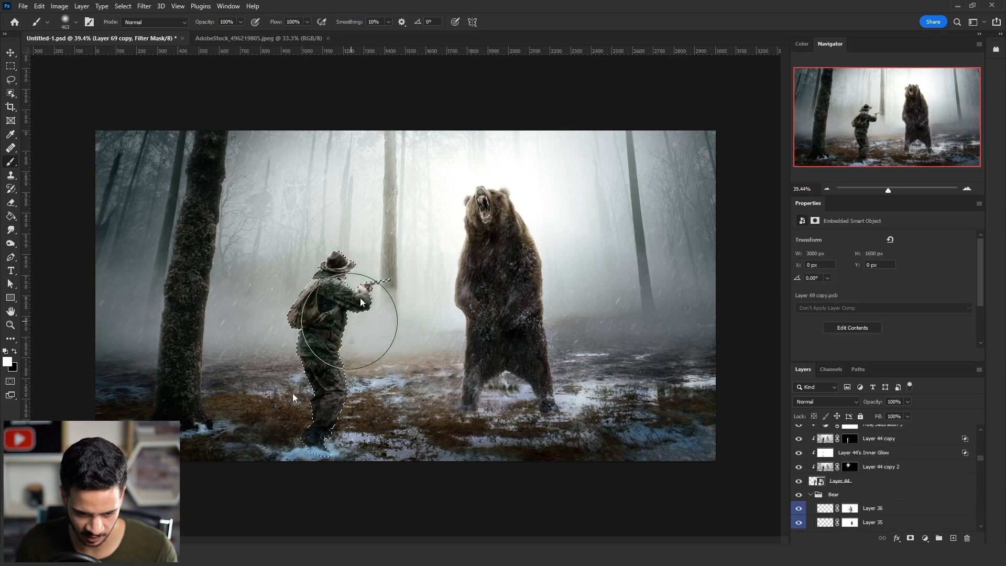
Load the bear layer's outline as a selection and paint the sharpening back over the bear on the filter mask.
scroll(827, 469, down, 1)
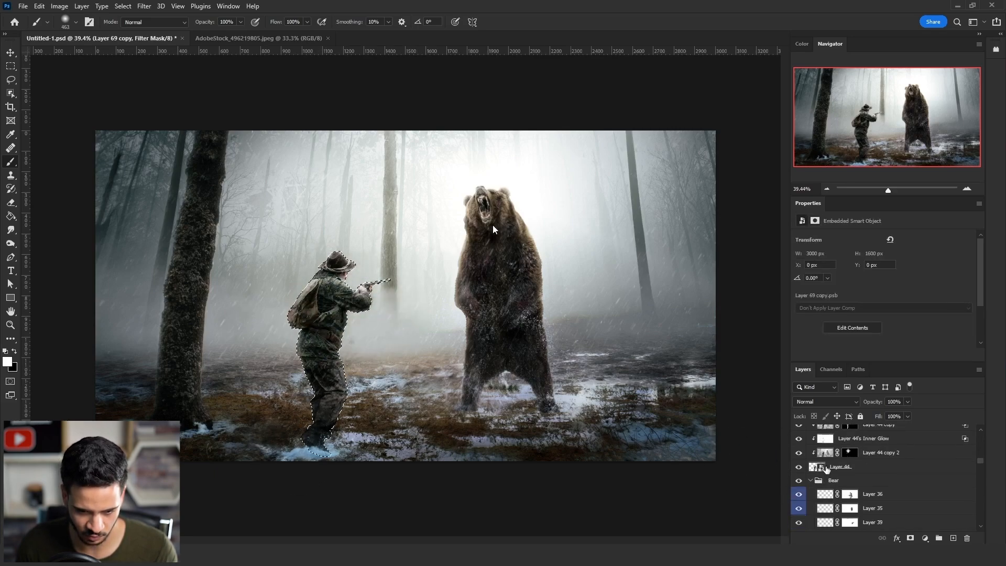
scroll(827, 468, down, 5)
ctrl+click(826, 493)
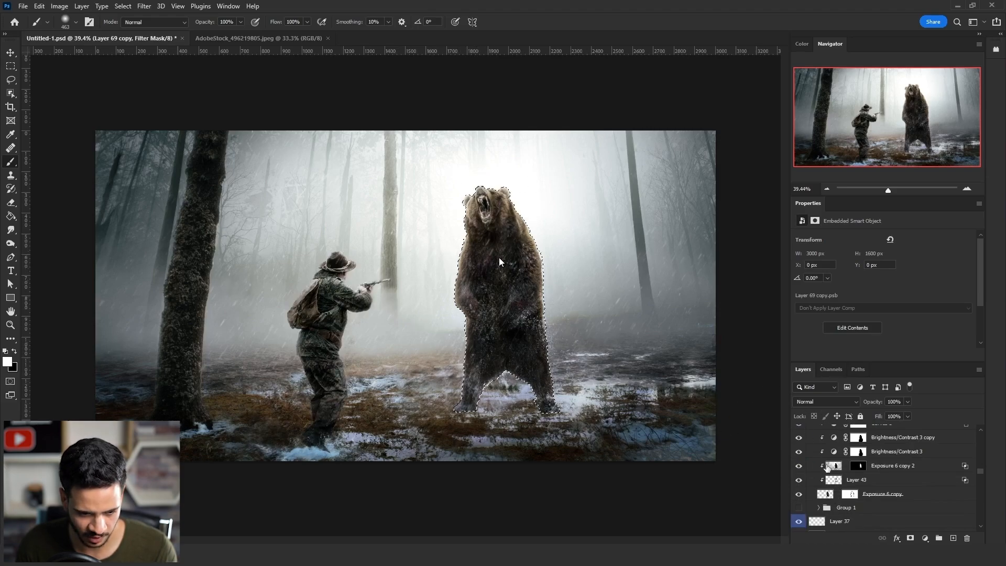
Restore the sharpening on the large foreground tree within its loaded outline, then deselect and paint it back over the snowy ground.
scroll(827, 467, up, 4)
ctrl+click(816, 451)
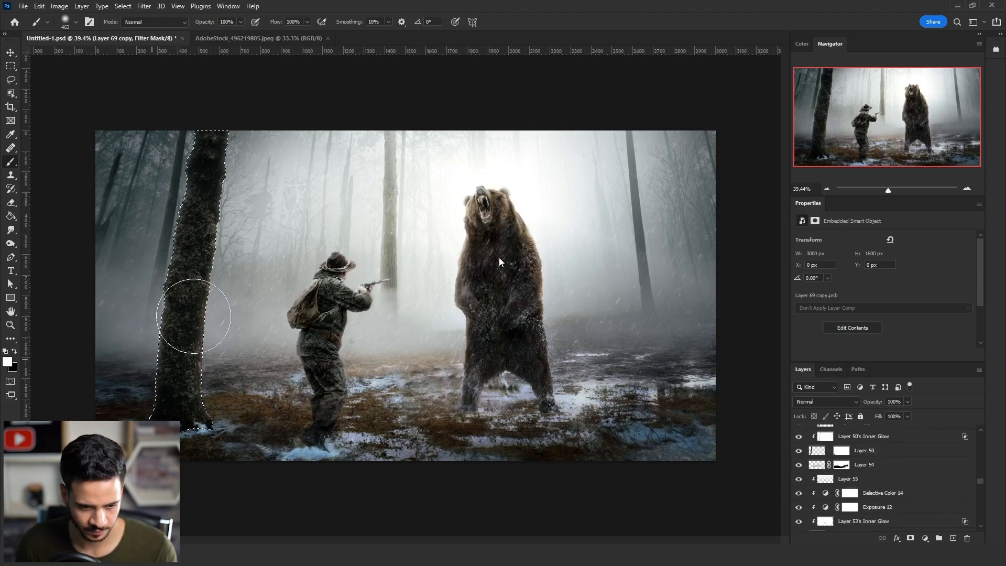
key(ctrl+d)
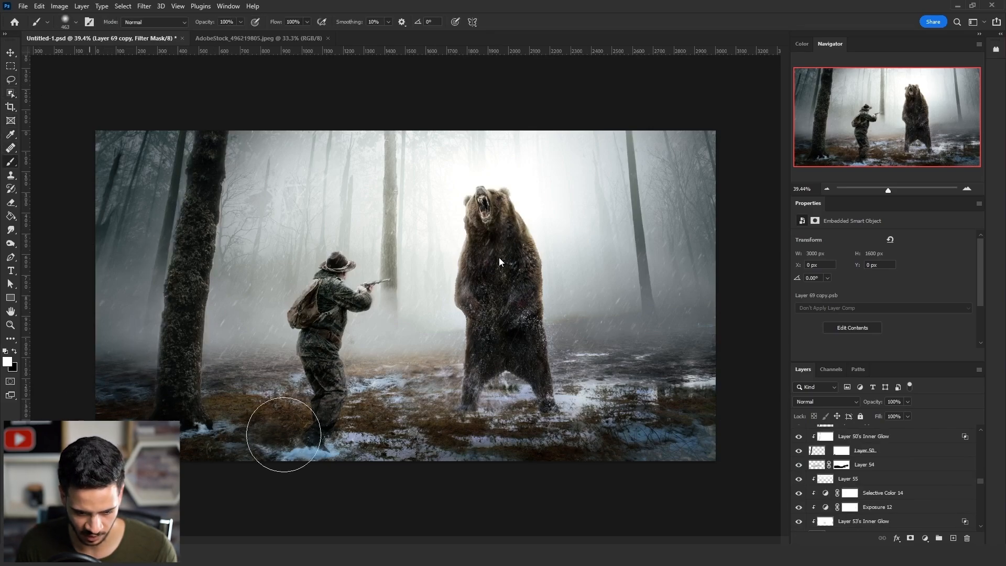
mouse_move(495, 418)
mouse_down()
mouse_move(543, 407)
mouse_move(583, 376)
mouse_move(628, 368)
mouse_move(570, 377)
mouse_up()
mouse_move(570, 376)
mouse_down()
mouse_move(578, 407)
mouse_move(600, 402)
mouse_move(547, 439)
mouse_up()
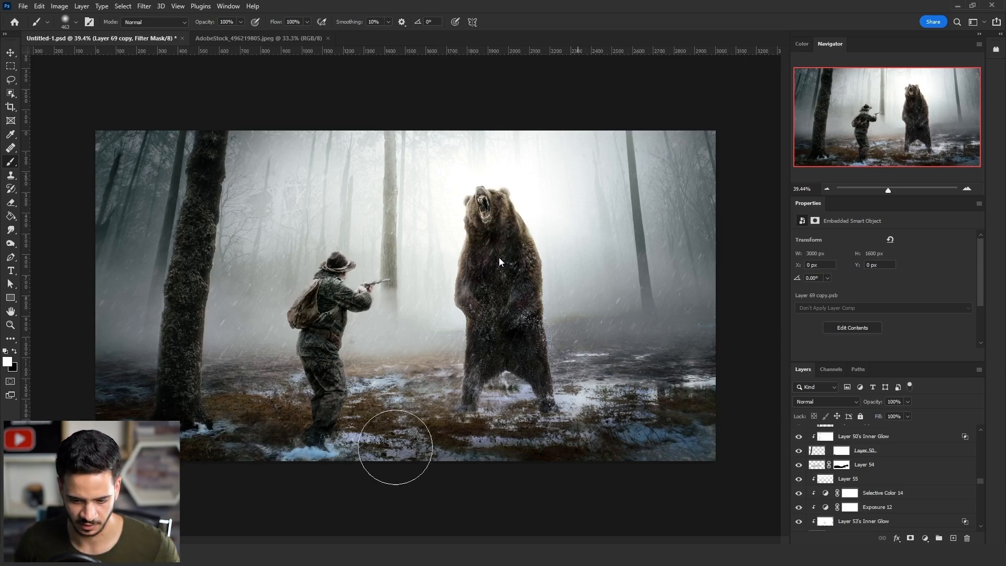